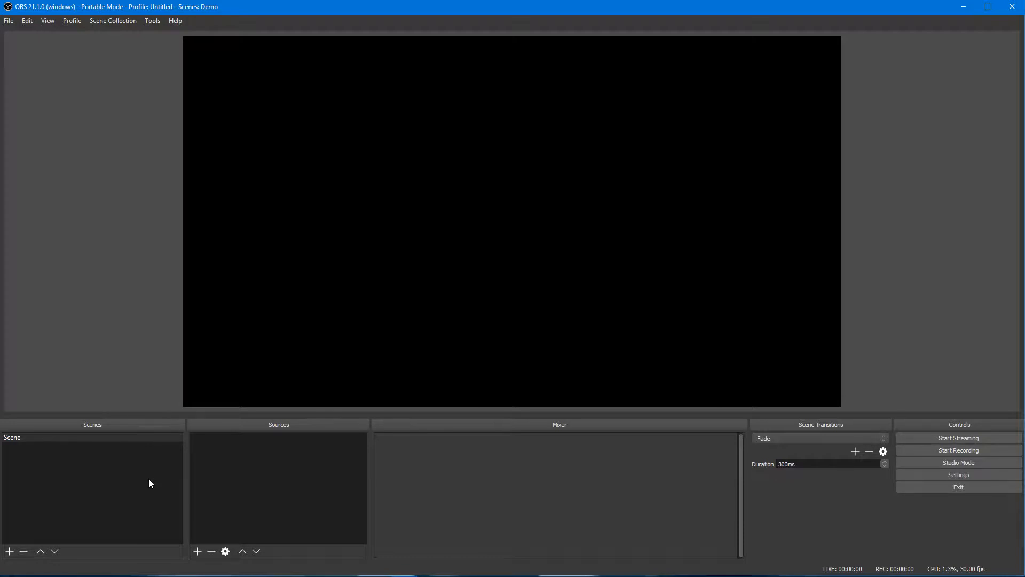
Step: Launch Tokavuh Stream Control from the taskbar so it opens over OBS Studio
{"action": "mouse_move", "coordinate": [372, 570]}
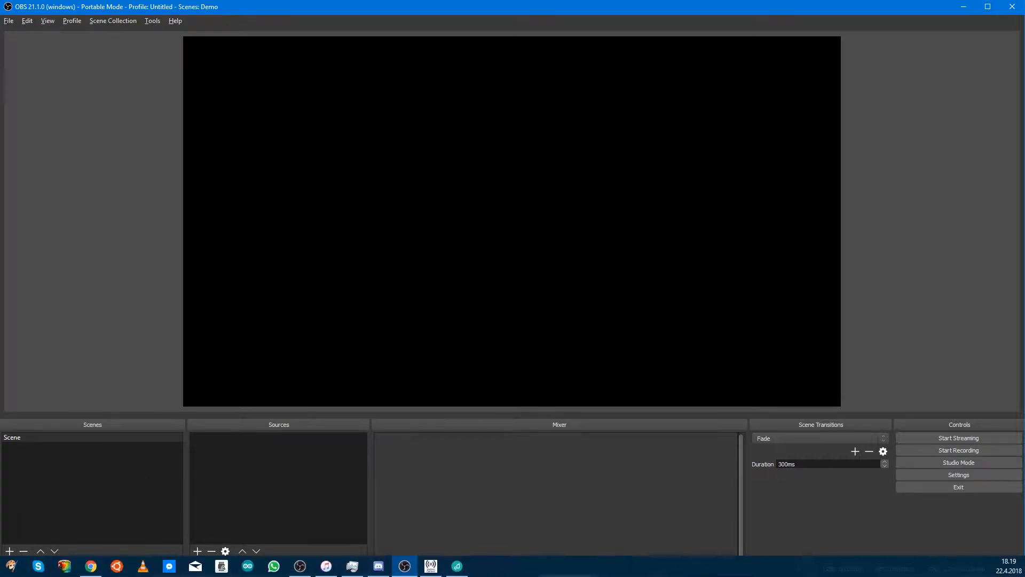
{"action": "left_click", "coordinate": [430, 566]}
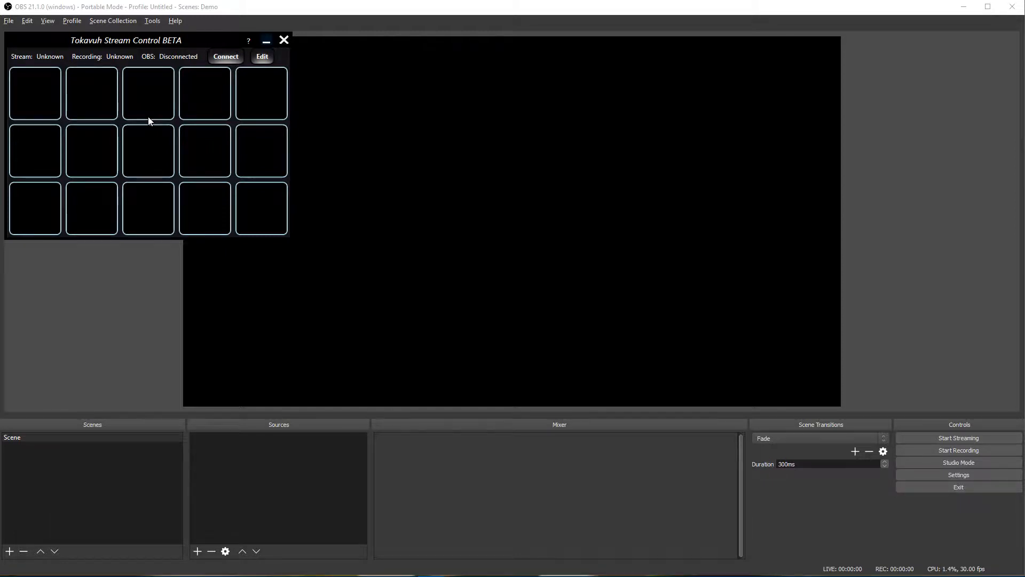
Step: Bring OBS back in front of the controller and select the scene named 'Scene'
{"action": "left_click", "coordinate": [356, 23]}
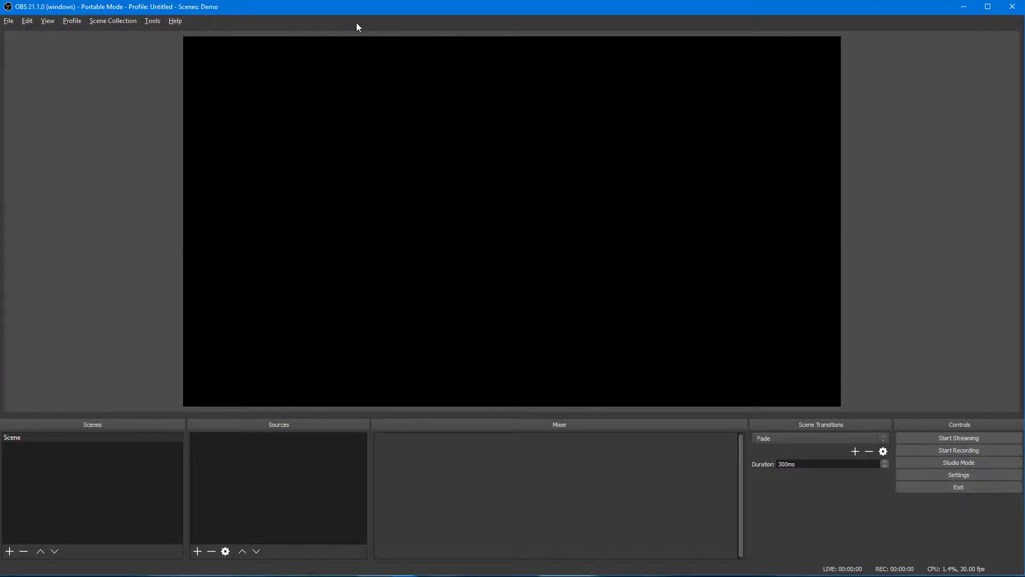
{"action": "left_click", "coordinate": [94, 439]}
Step: Try to remove 'Scene' and dismiss the warning that one scene must remain
{"action": "right_click", "coordinate": [82, 438]}
{"action": "left_click", "coordinate": [120, 339]}
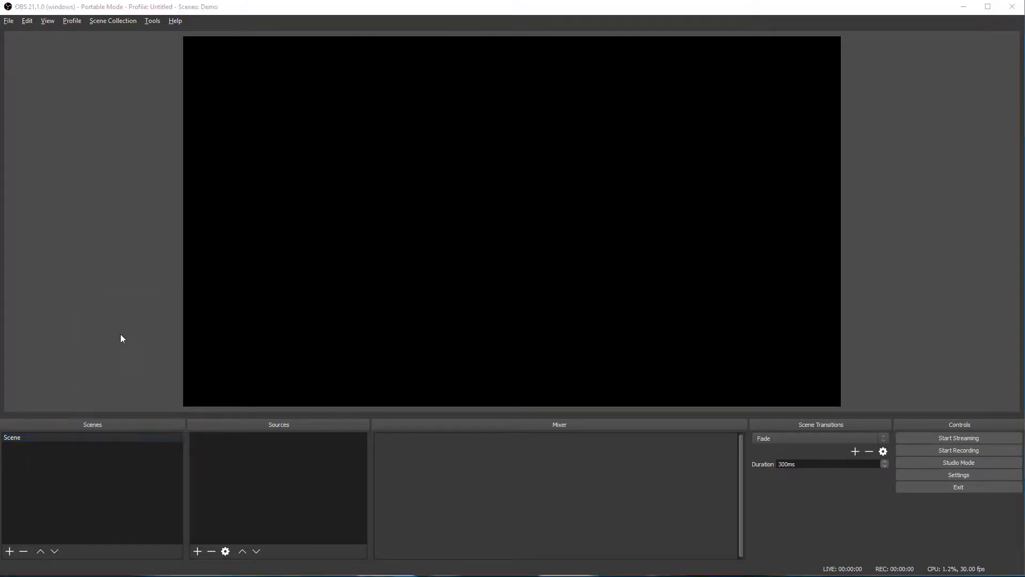
{"action": "key", "text": "Return"}
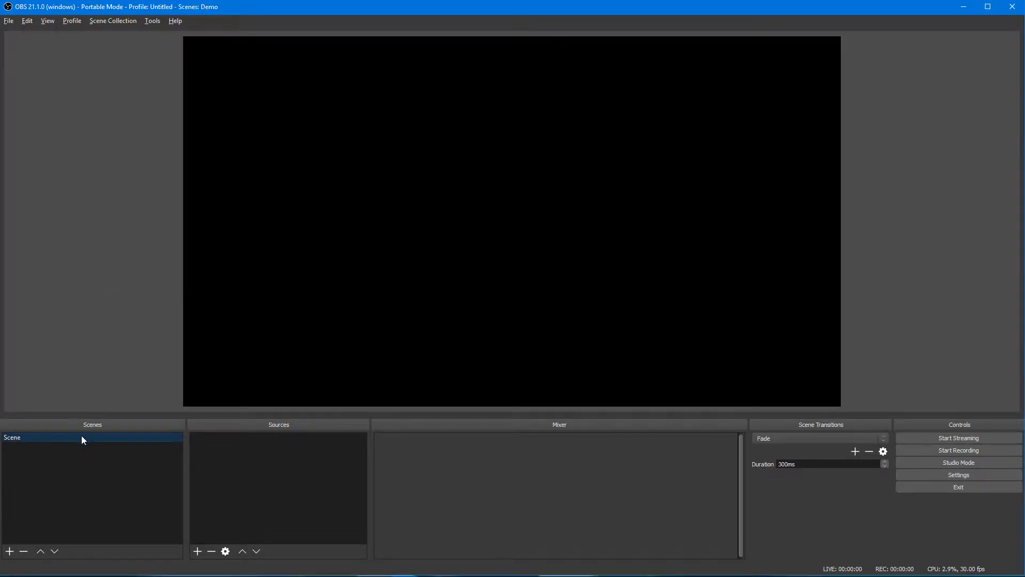
Step: Rename the scene to 'Start' and pick Image Slide Show as a new source
{"action": "right_click", "coordinate": [81, 437]}
{"action": "left_click", "coordinate": [108, 327]}
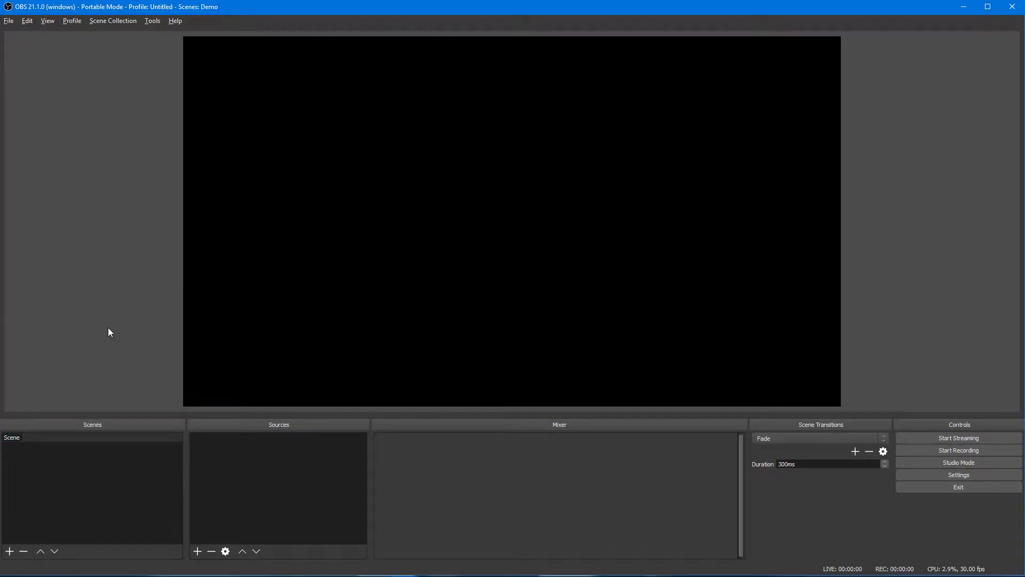
{"action": "key", "text": "BackSpace"}
{"action": "key", "text": "BackSpace"}
{"action": "key", "text": "BackSpace"}
{"action": "key", "text": "BackSpace"}
{"action": "type", "text": "tart"}
{"action": "key", "text": "Return"}
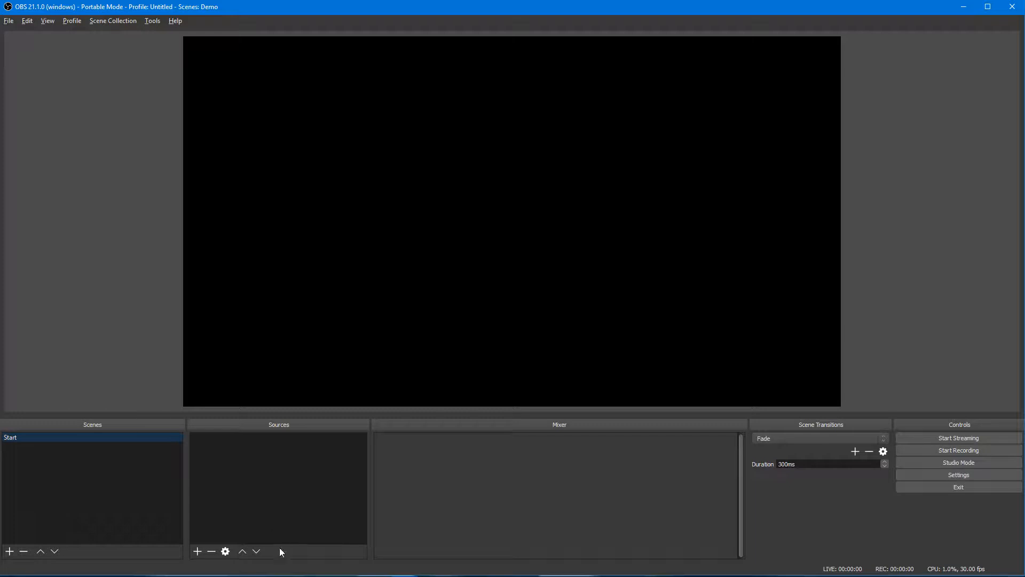
{"action": "left_click", "coordinate": [197, 551]}
{"action": "left_click", "coordinate": [235, 457]}
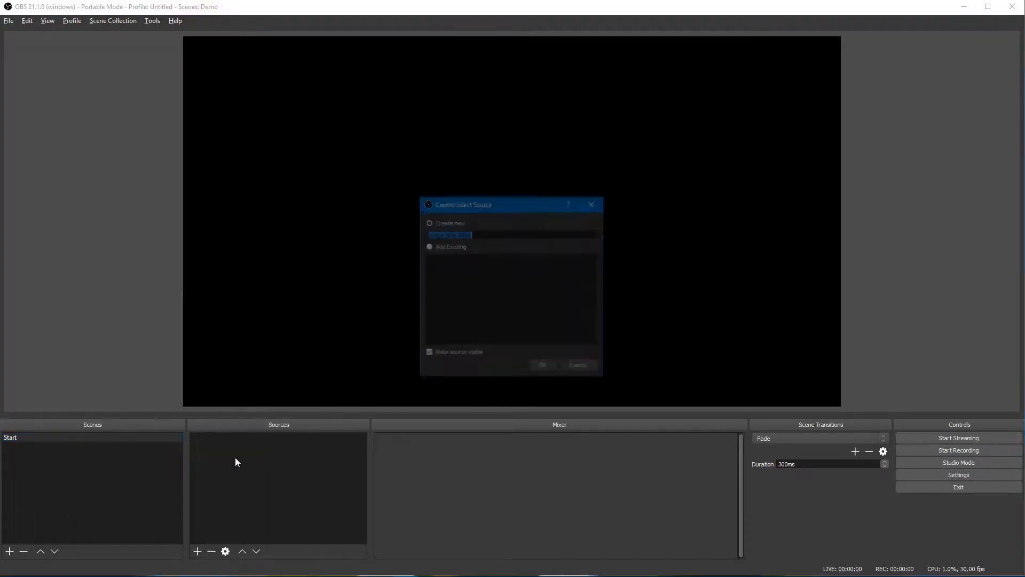
Step: Instead add an Image source named 'Background' that loads Background.jpg
{"action": "key", "text": "Escape"}
{"action": "left_click", "coordinate": [197, 551]}
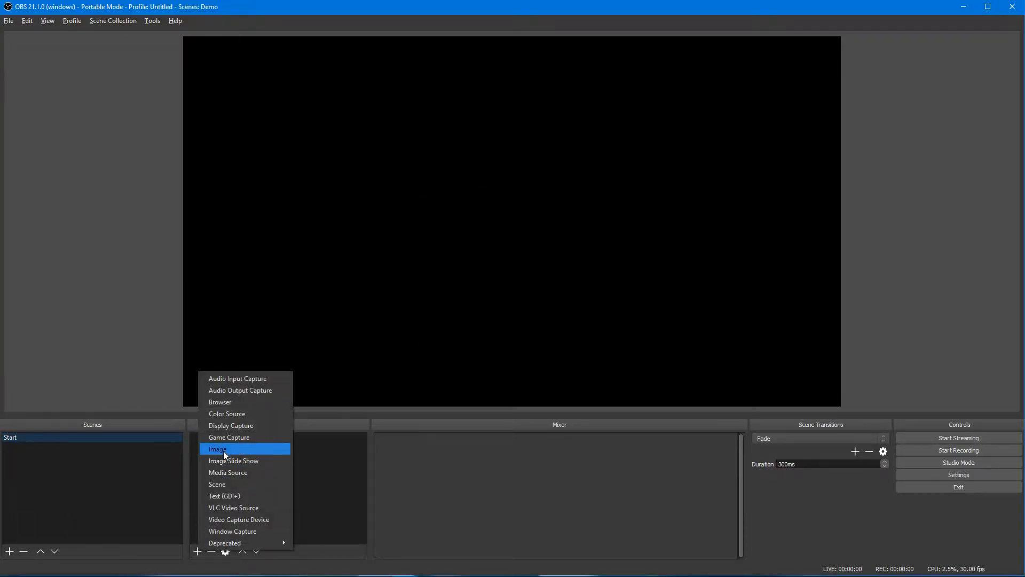
{"action": "left_click", "coordinate": [224, 452]}
{"action": "type", "text": "Bac"}
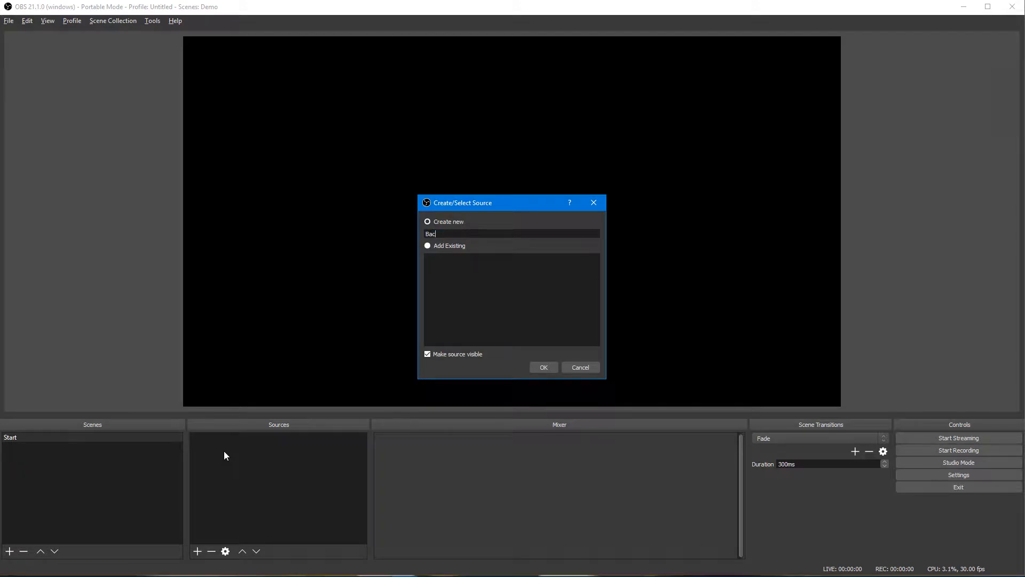
{"action": "type", "text": "kground"}
{"action": "key", "text": "Return"}
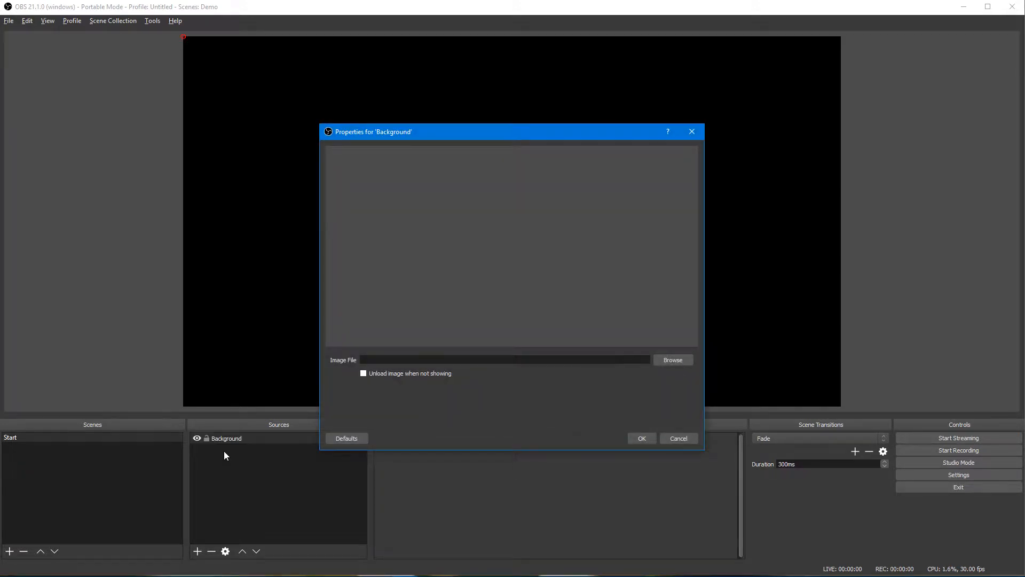
{"action": "left_click", "coordinate": [673, 360]}
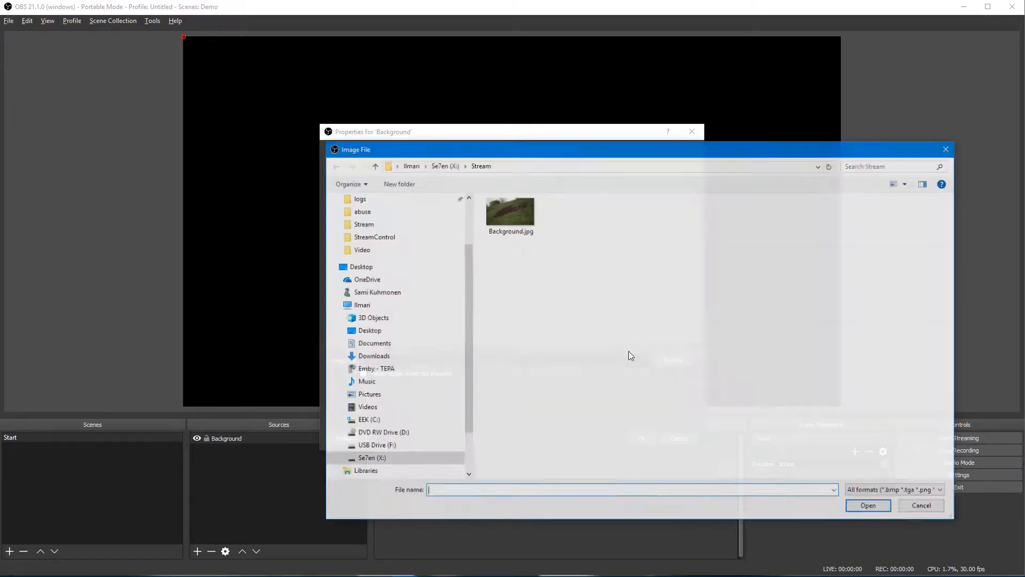
{"action": "double_click", "coordinate": [527, 209]}
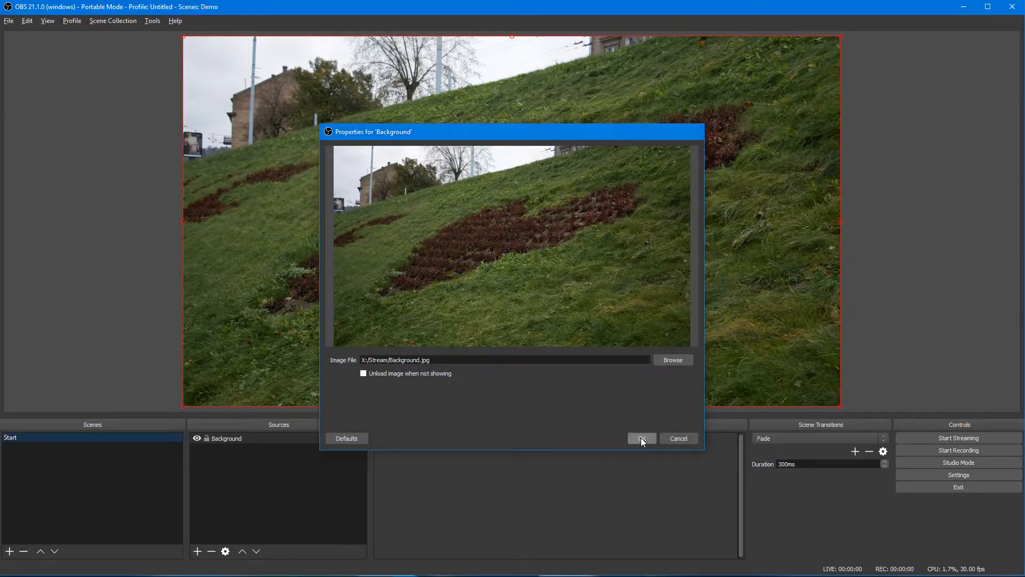
{"action": "left_click", "coordinate": [641, 438]}
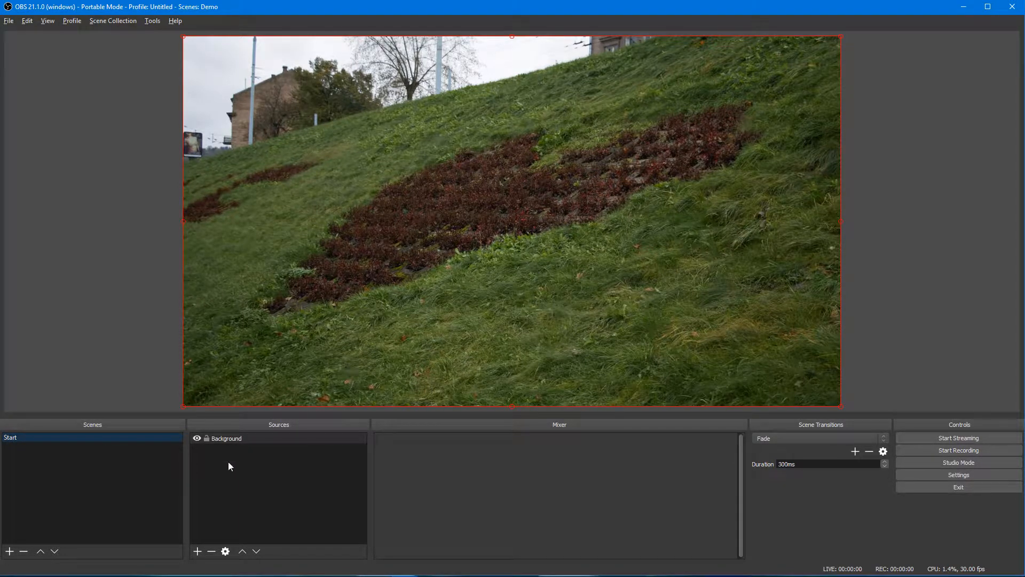
{"action": "left_click", "coordinate": [197, 550]}
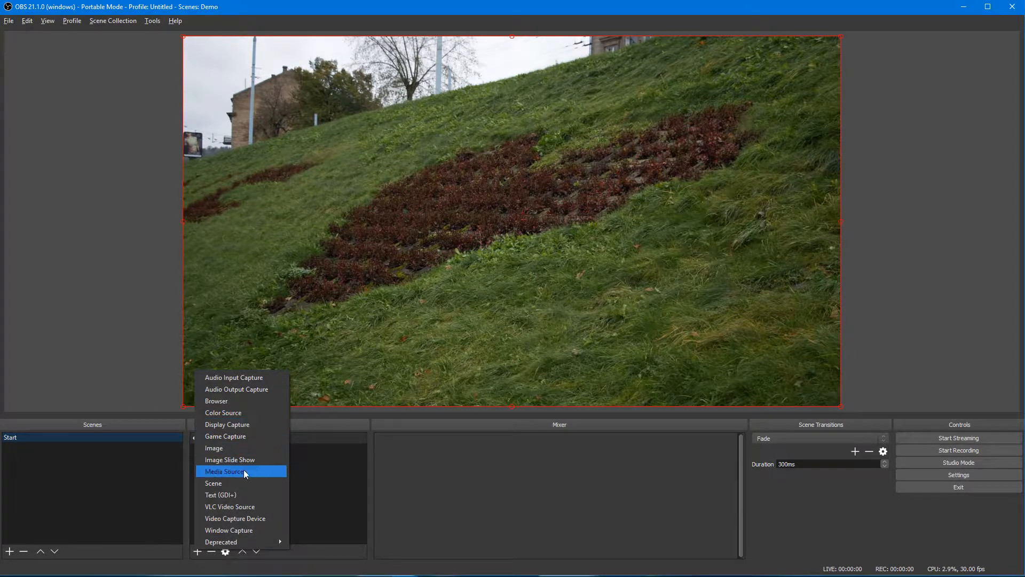
Step: Add a text source named 'Logo' using Berlin Sans FB at size 300
{"action": "left_click", "coordinate": [238, 494]}
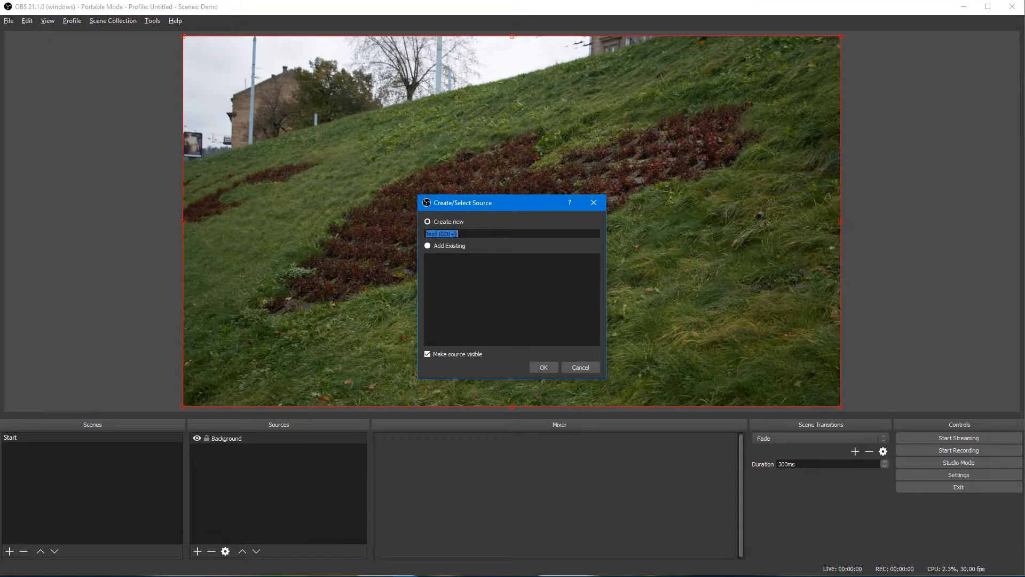
{"action": "type", "text": "Logo"}
{"action": "left_click", "coordinate": [546, 369]}
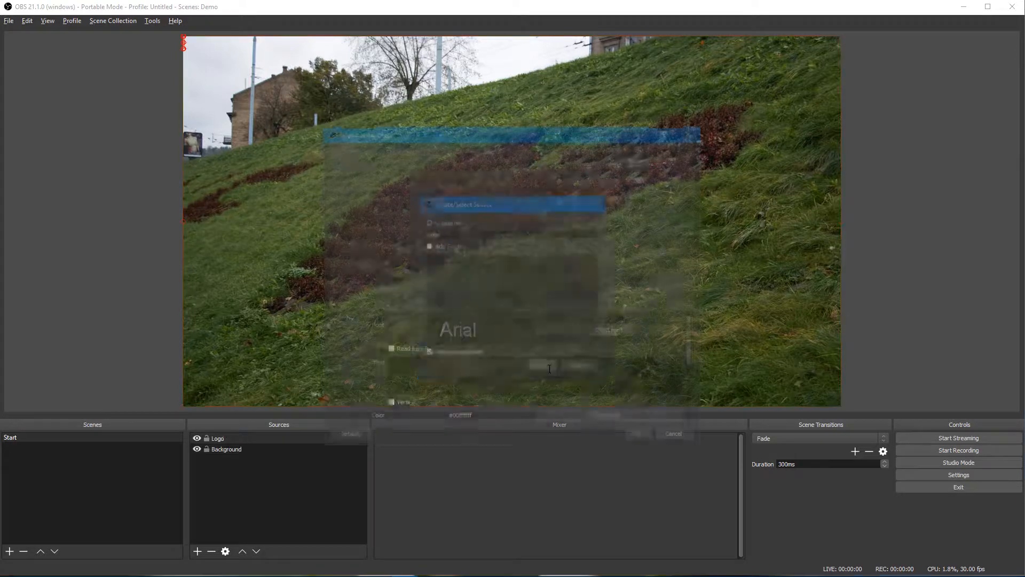
{"action": "left_click", "coordinate": [607, 331]}
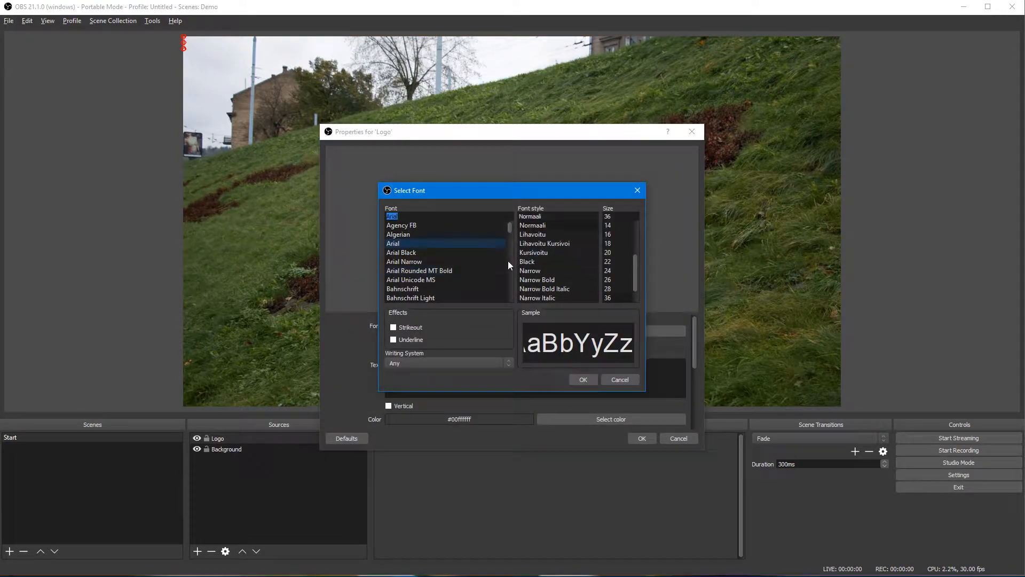
{"action": "scroll", "coordinate": [501, 258], "scroll_direction": "down", "scroll_amount": 3}
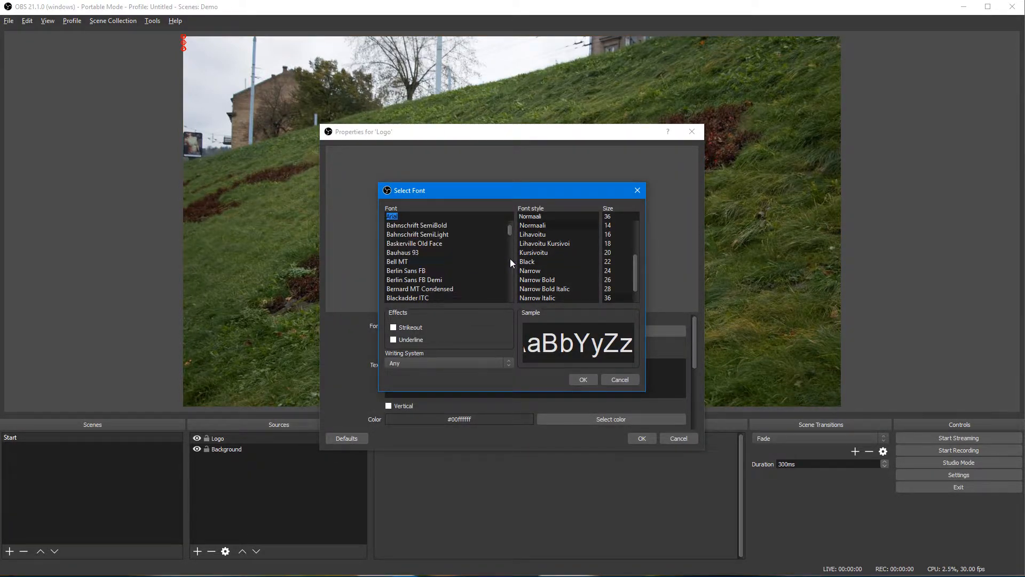
{"action": "left_click", "coordinate": [433, 270]}
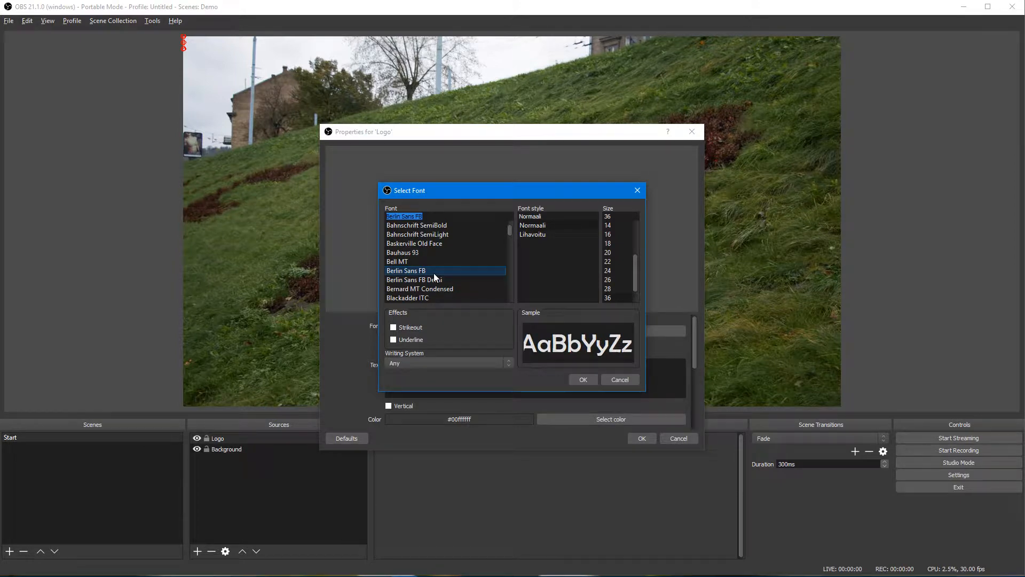
{"action": "double_click", "coordinate": [614, 216]}
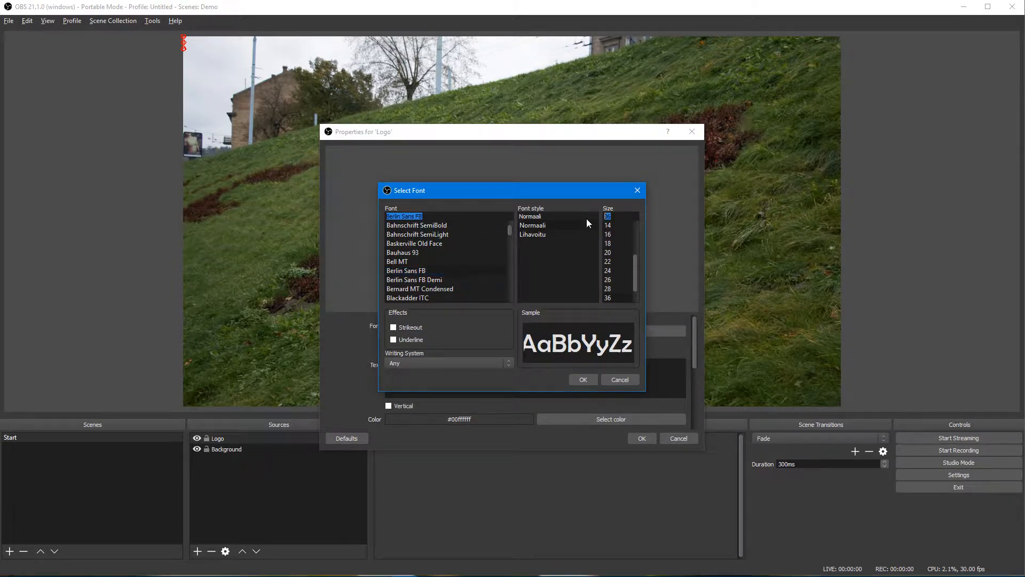
{"action": "type", "text": "300"}
{"action": "key", "text": "Return"}
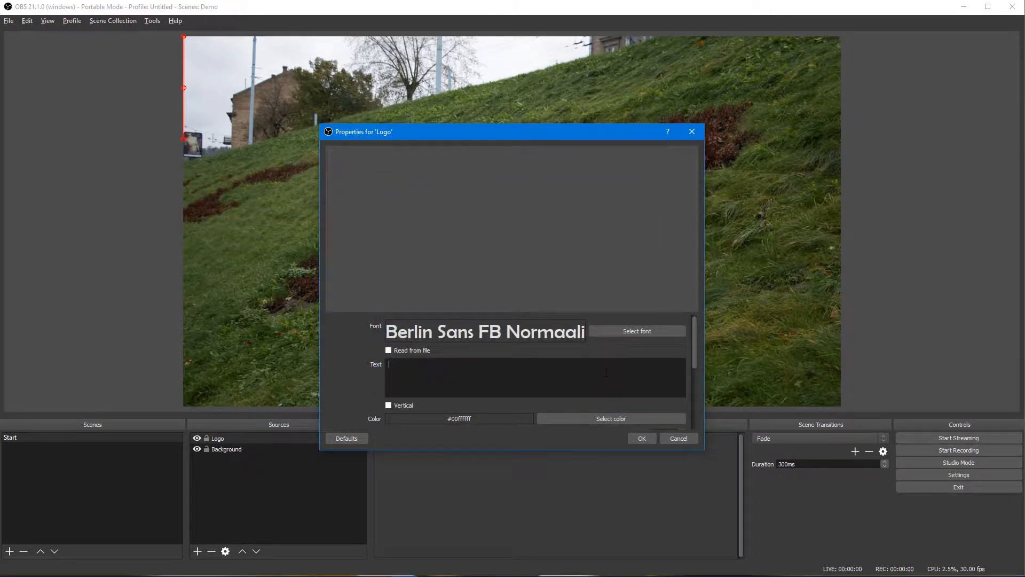
Step: Enter 'Streamer Logo' as the text, correcting a typo
{"action": "left_click", "coordinate": [606, 372]}
{"action": "type", "text": "Streamer"}
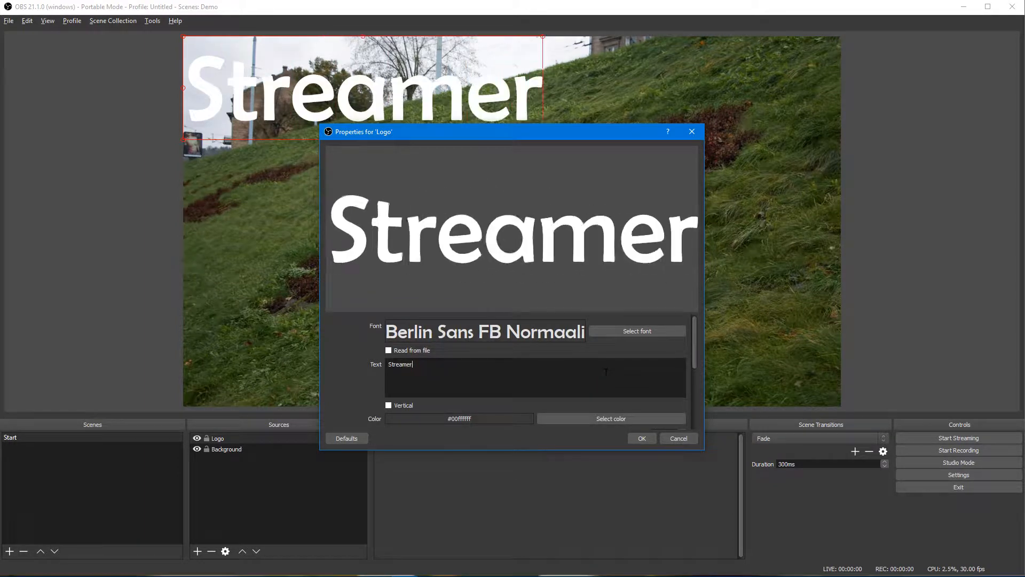
{"action": "type", "text": " OL"}
{"action": "key", "text": "BackSpace"}
{"action": "key", "text": "BackSpace"}
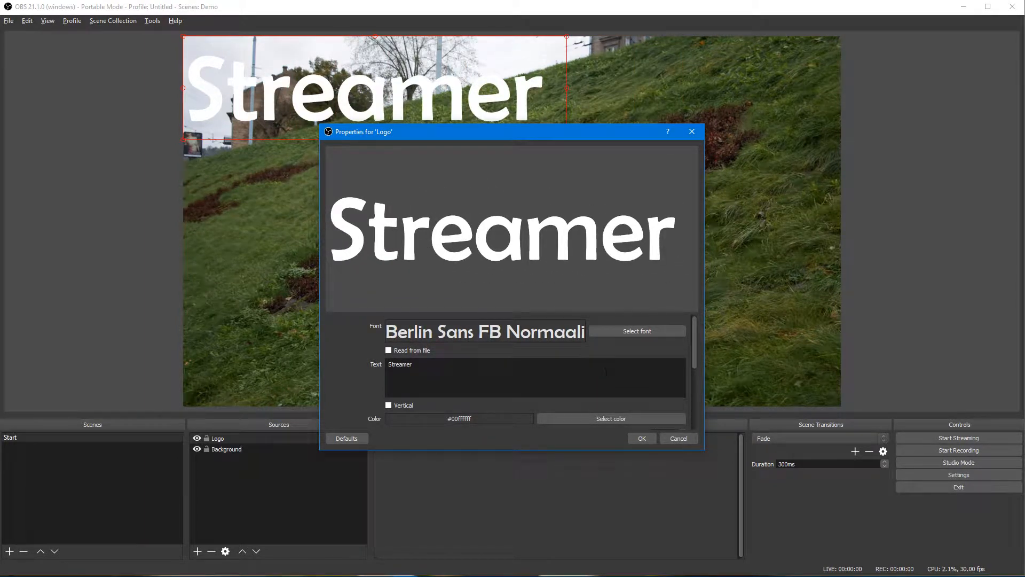
{"action": "type", "text": "Logo"}
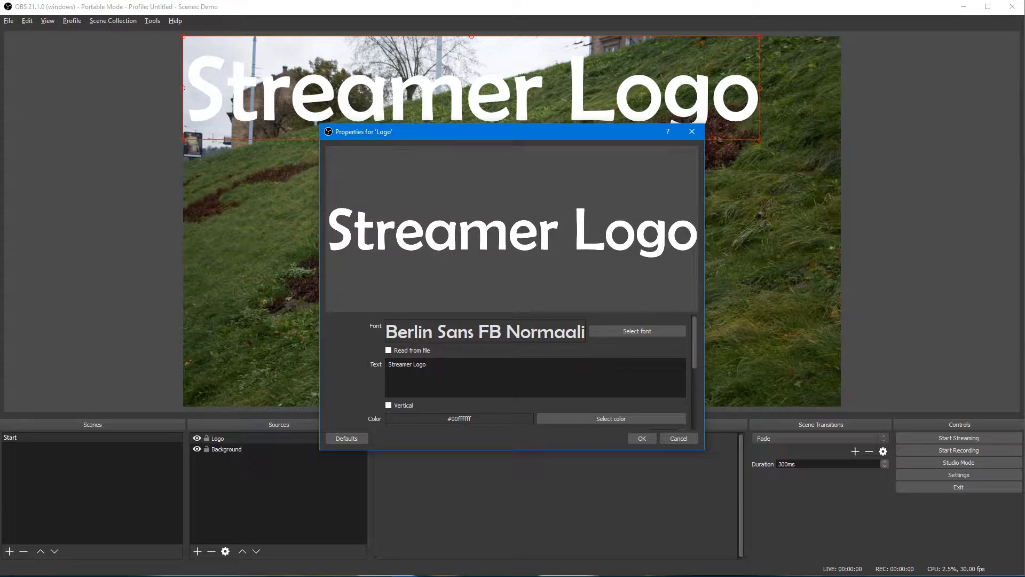
Step: Colour the logo text light blue, replacing a first dark green pick, and apply
{"action": "left_click", "coordinate": [603, 417]}
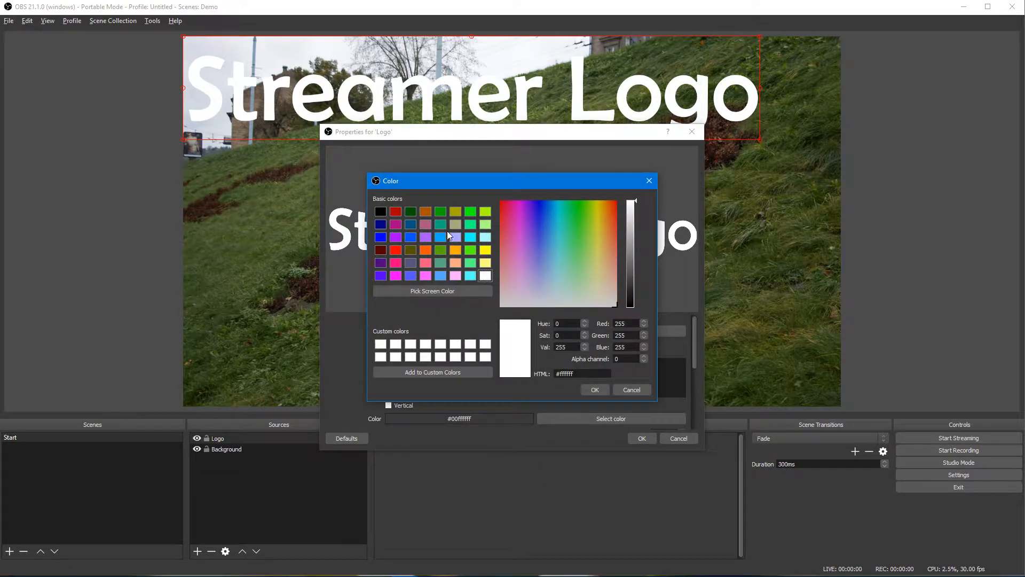
{"action": "left_click", "coordinate": [411, 212]}
{"action": "left_click", "coordinate": [596, 391]}
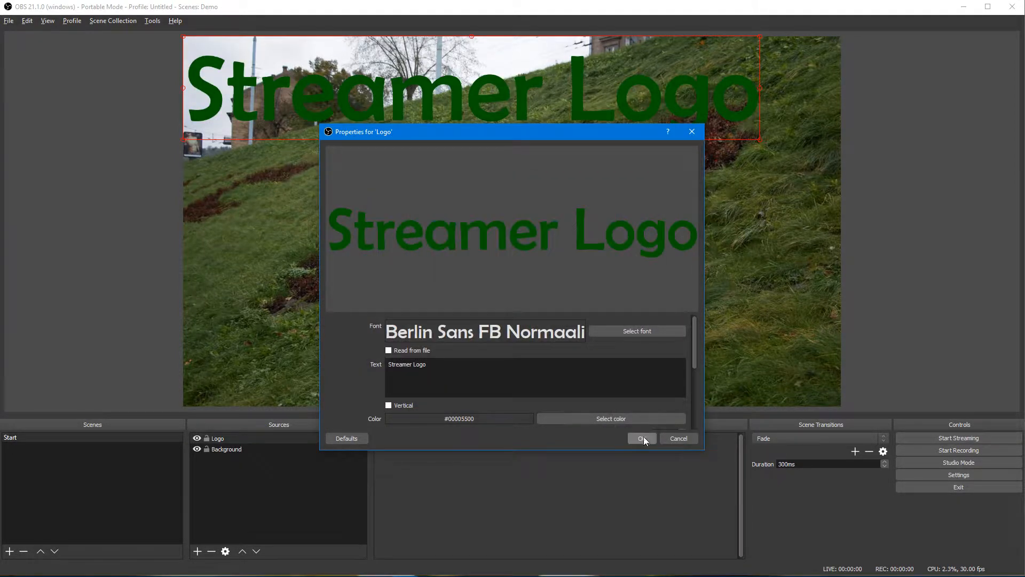
{"action": "left_click", "coordinate": [614, 419]}
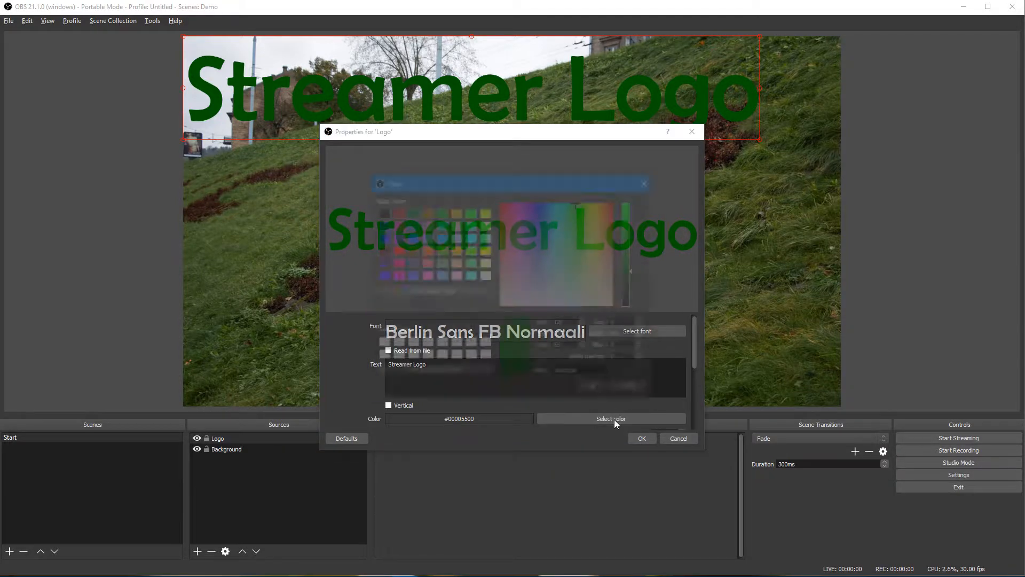
{"action": "left_click", "coordinate": [441, 274]}
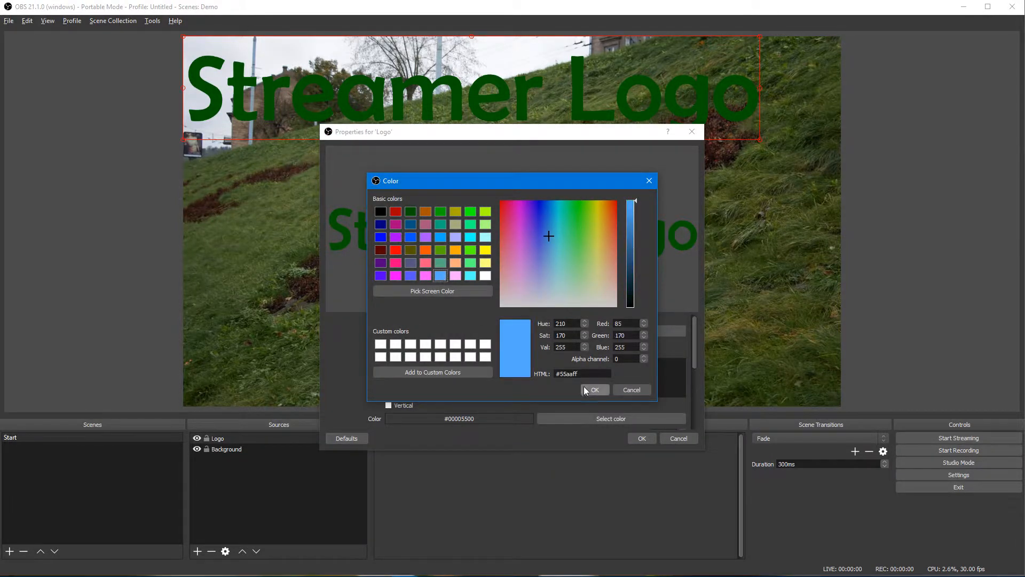
{"action": "left_click", "coordinate": [593, 388]}
{"action": "left_click", "coordinate": [644, 439]}
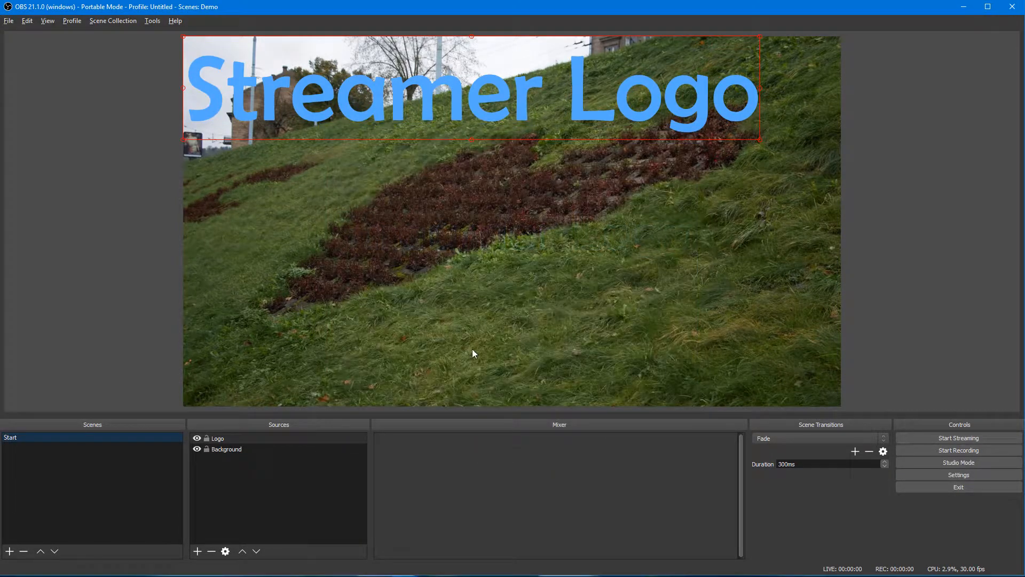
Step: Add a text source named 'Starting' reading 'Starting Soon!'
{"action": "left_click", "coordinate": [197, 551]}
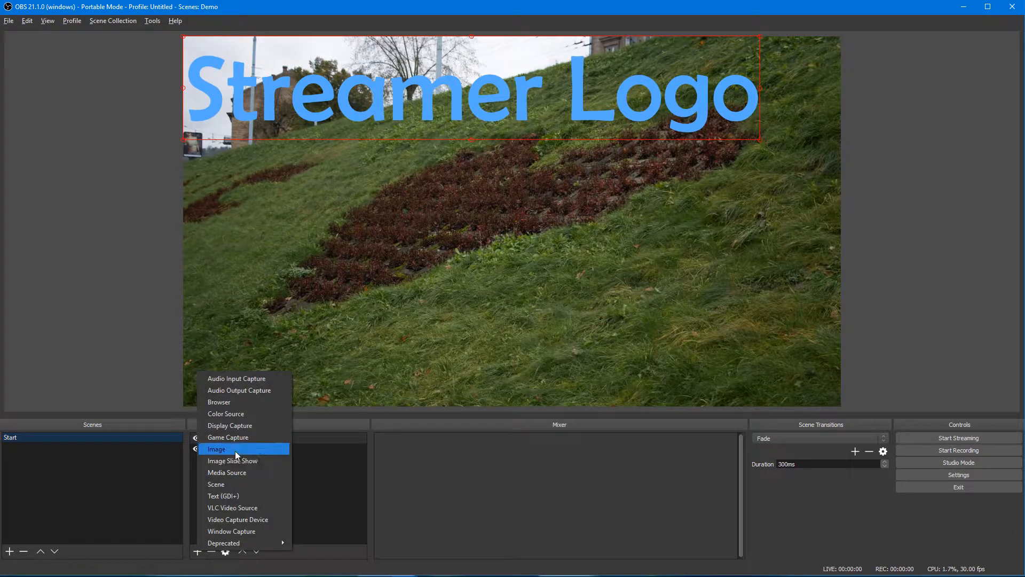
{"action": "left_click", "coordinate": [238, 495]}
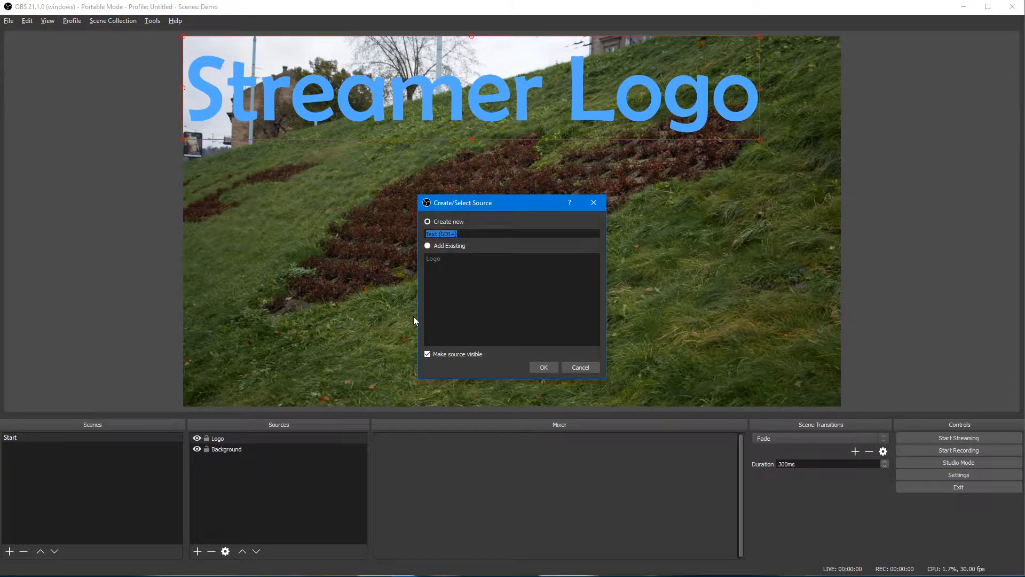
{"action": "type", "text": "Starting"}
{"action": "key", "text": "Return"}
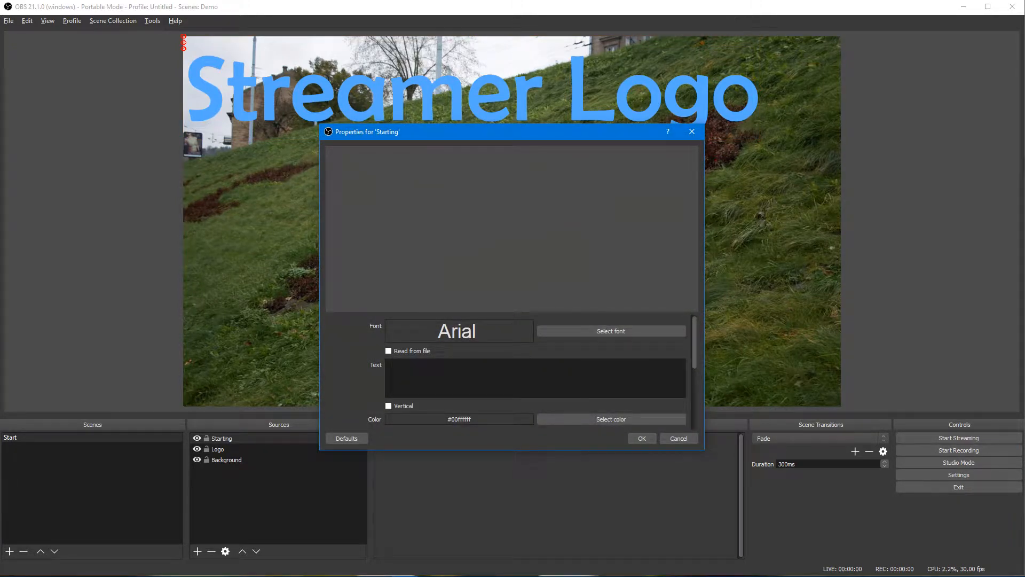
{"action": "type", "text": "Starting "}
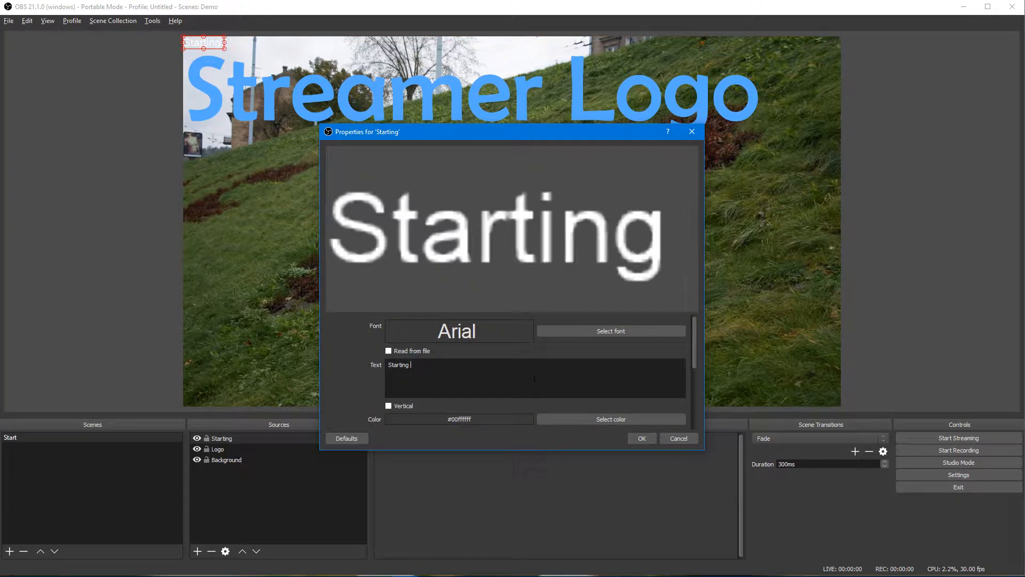
{"action": "type", "text": "Soon!"}
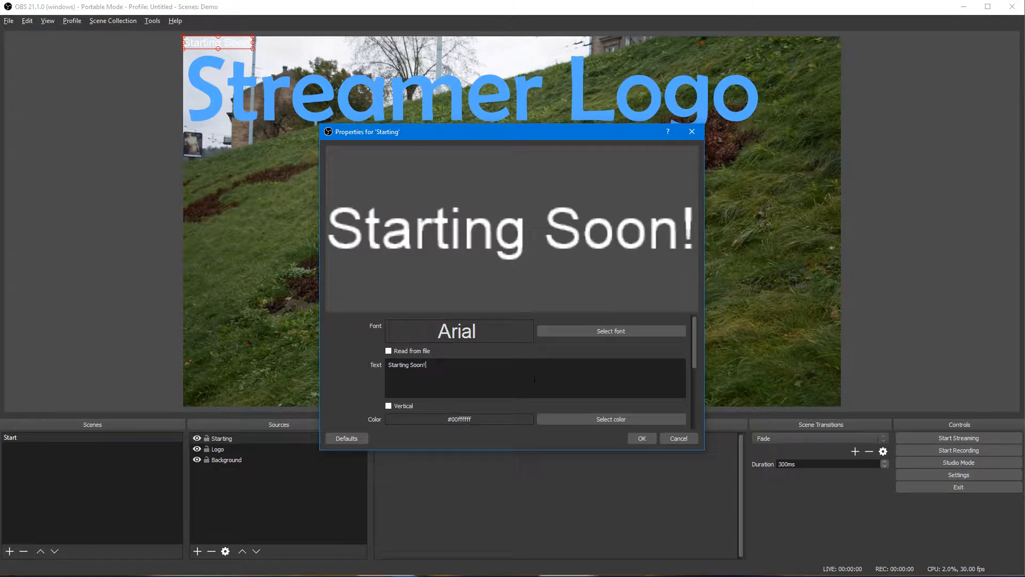
Step: Set the Starting Soon! font size to 200 and apply the text settings
{"action": "left_click", "coordinate": [657, 332]}
{"action": "double_click", "coordinate": [617, 215]}
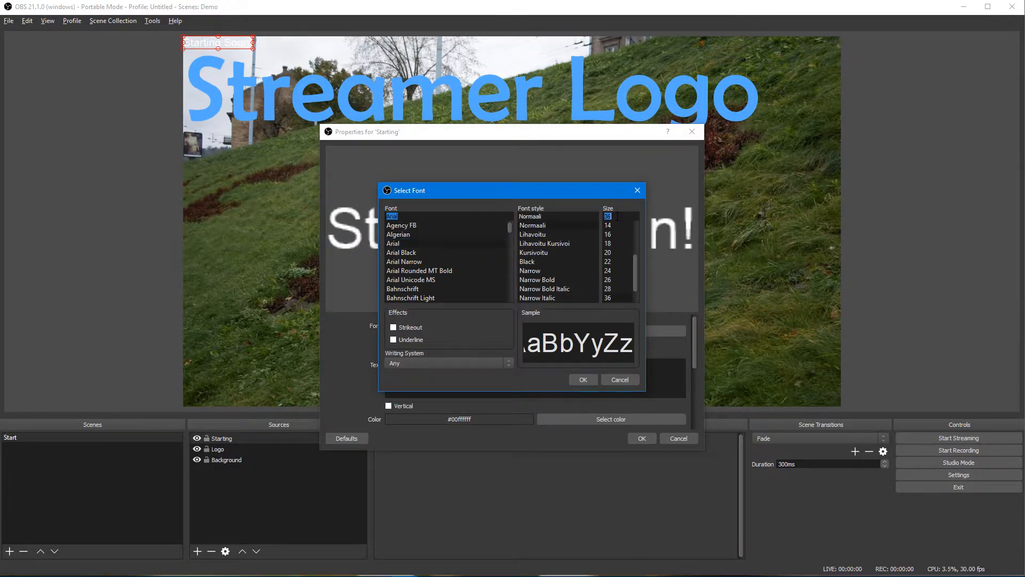
{"action": "type", "text": "200"}
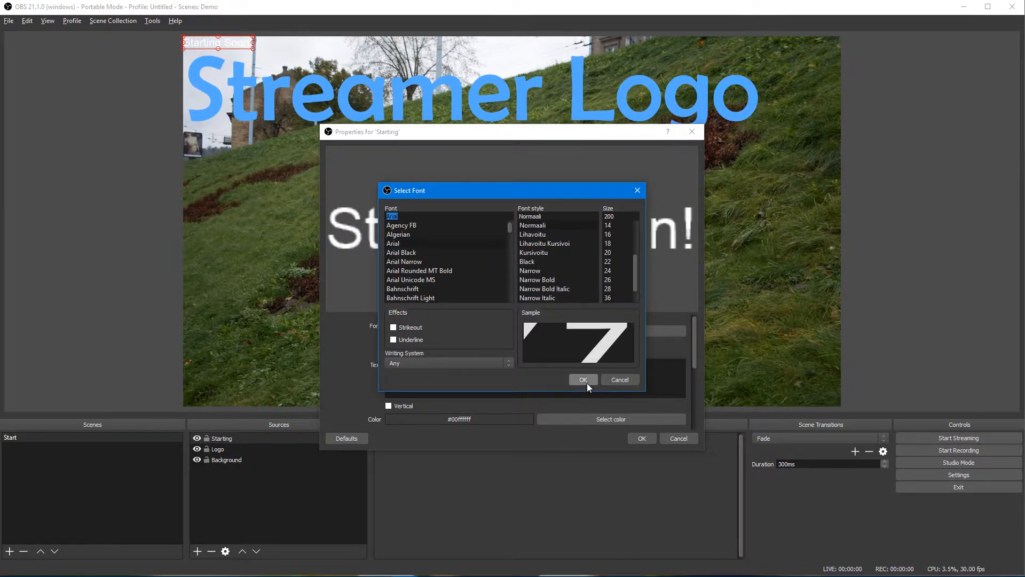
{"action": "left_click", "coordinate": [584, 380]}
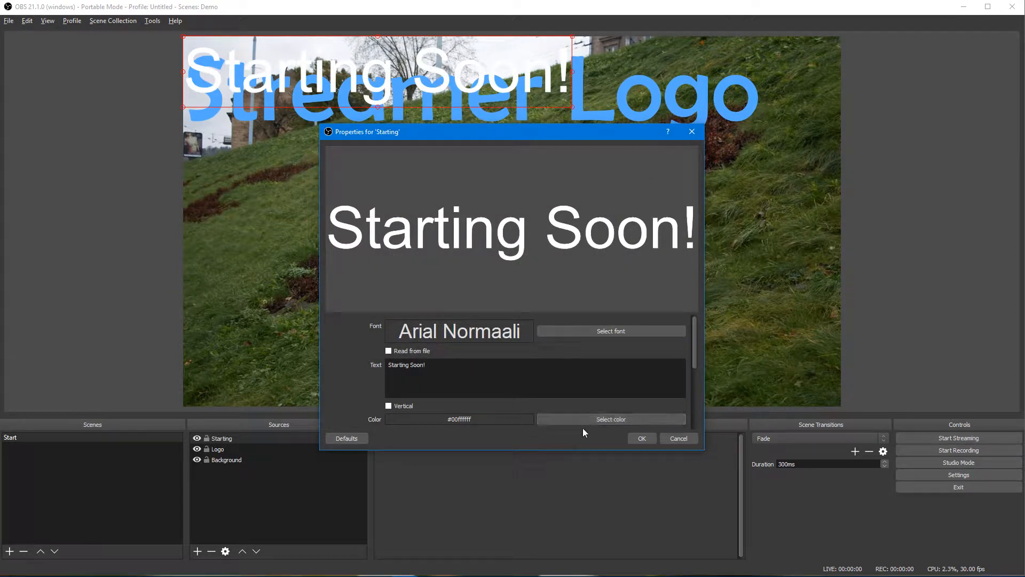
{"action": "left_click", "coordinate": [636, 437]}
Step: Move 'Starting Soon!' to the bottom-right corner, then duplicate the Start scene
{"action": "left_click_drag", "start_coordinate": [417, 75], "coordinate": [681, 372]}
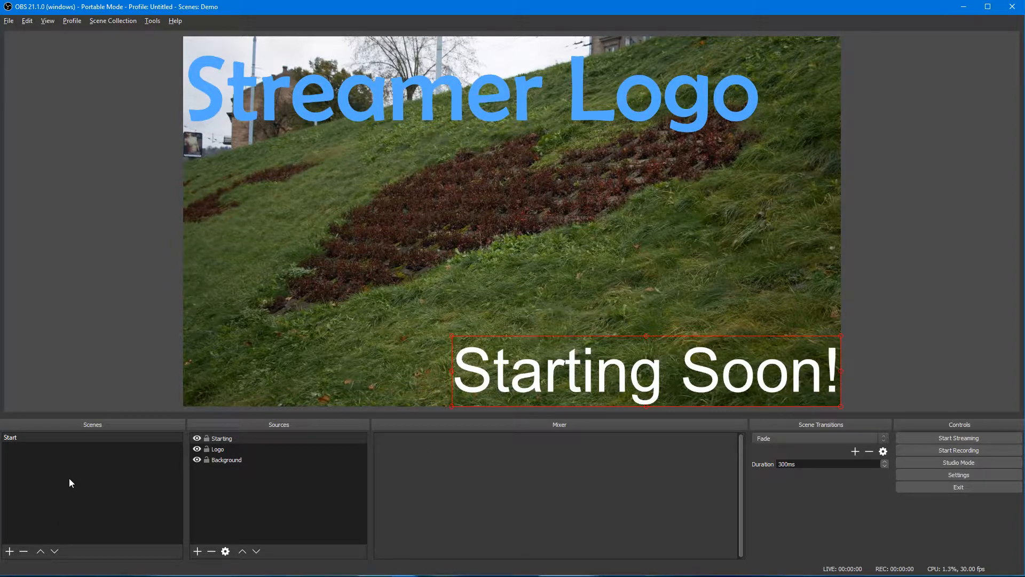
{"action": "right_click", "coordinate": [21, 438]}
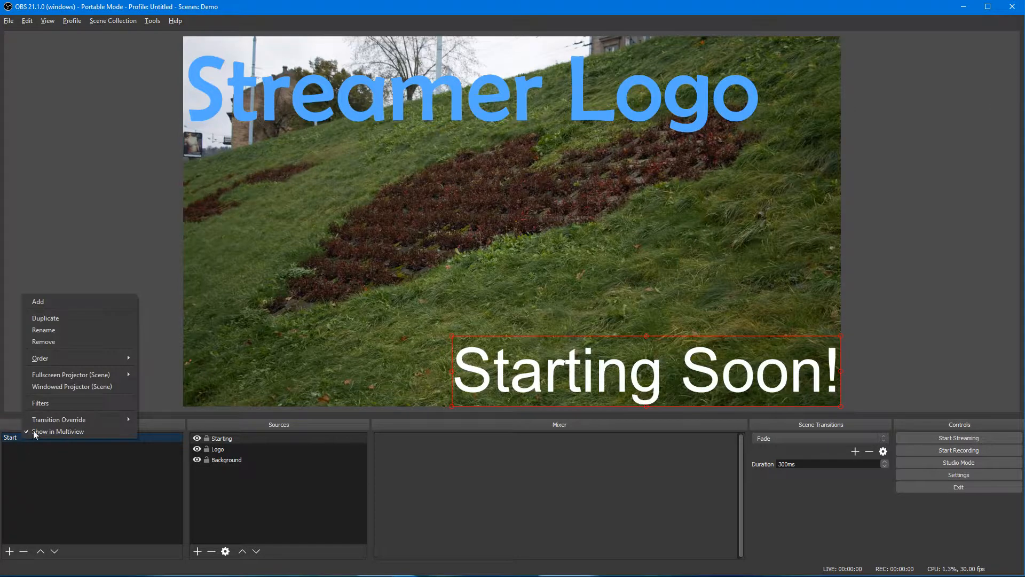
{"action": "left_click", "coordinate": [68, 319]}
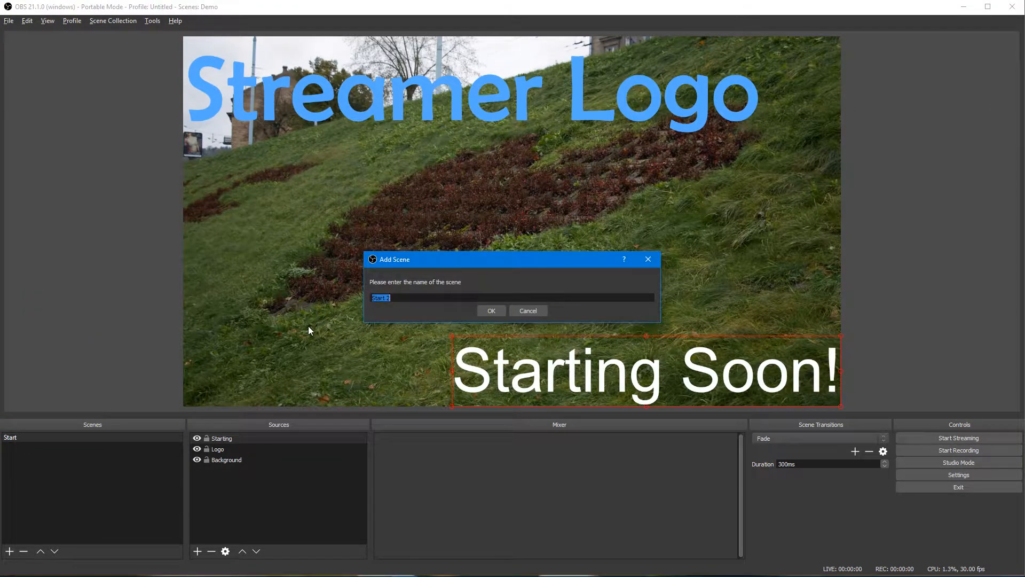
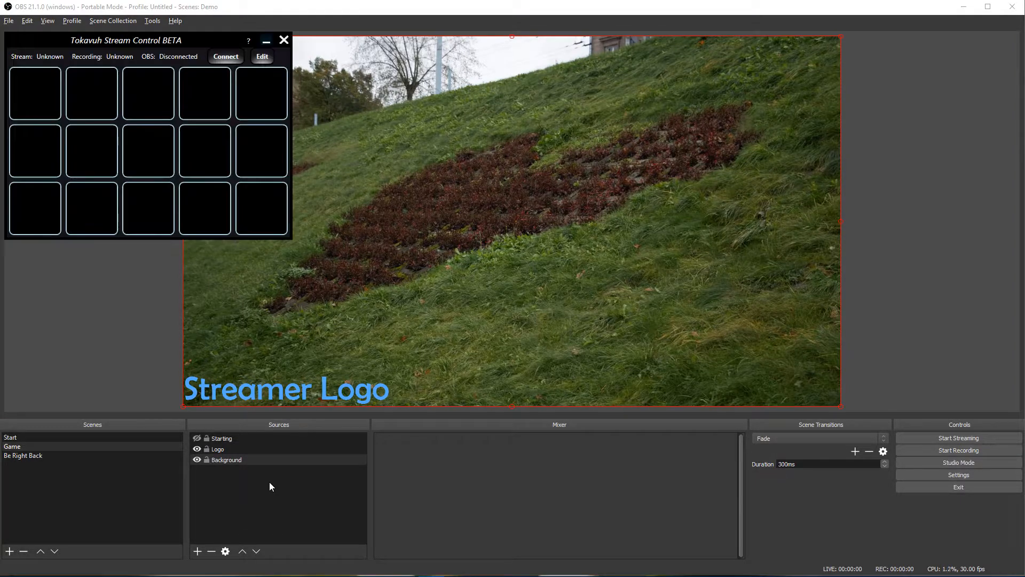
Step: Connect Tokavuh Stream Control to OBS so it reports streaming and recording as stopped
{"action": "left_click", "coordinate": [223, 60]}
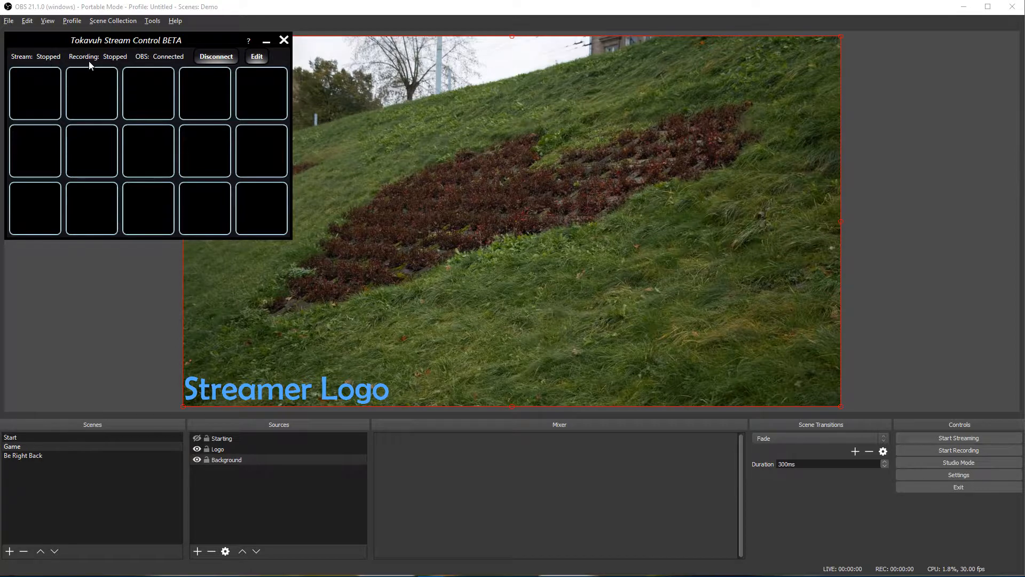
Step: In edit mode, drop Change Scene actions onto the first three cells of the grid
{"action": "left_click", "coordinate": [254, 63]}
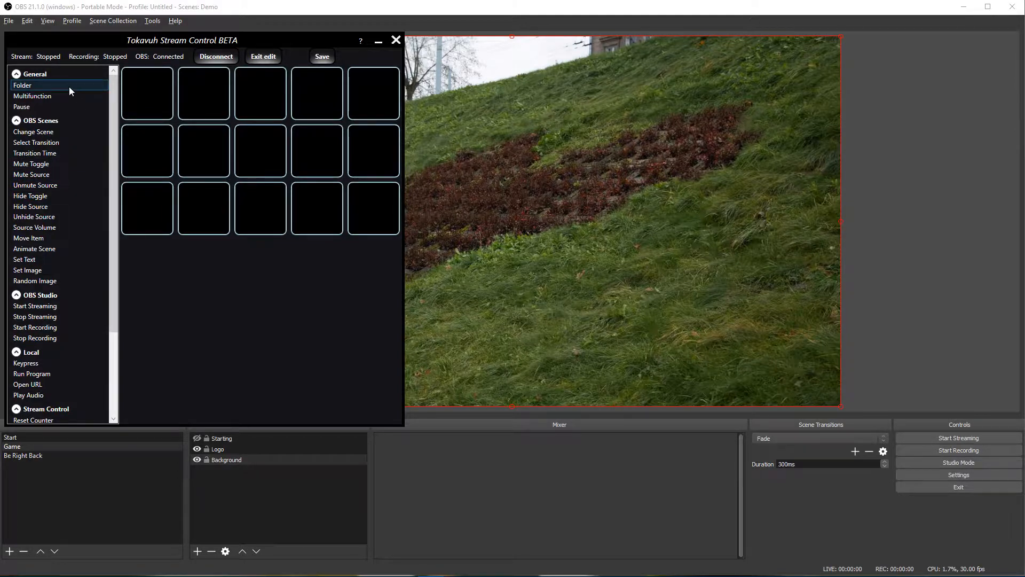
{"action": "left_click_drag", "start_coordinate": [112, 98], "coordinate": [109, 217]}
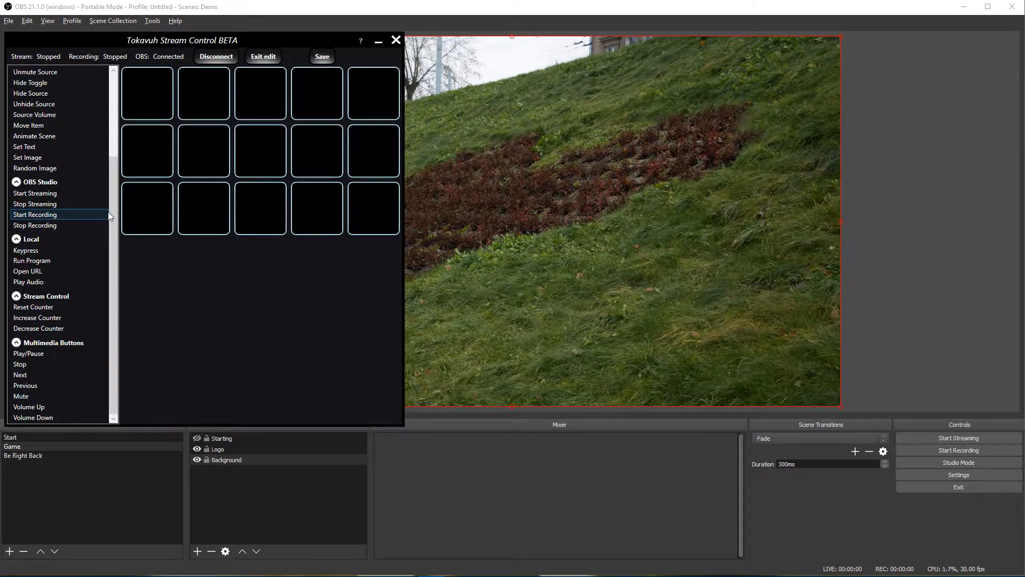
{"action": "left_click_drag", "start_coordinate": [113, 224], "coordinate": [121, 127]}
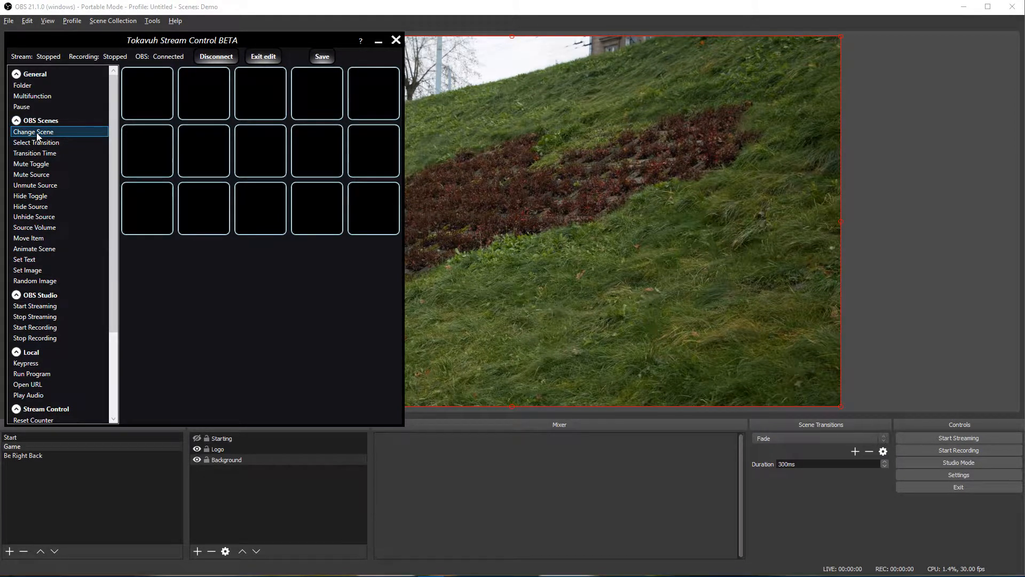
{"action": "left_click_drag", "start_coordinate": [38, 136], "coordinate": [137, 91]}
{"action": "left_click_drag", "start_coordinate": [37, 132], "coordinate": [207, 98]}
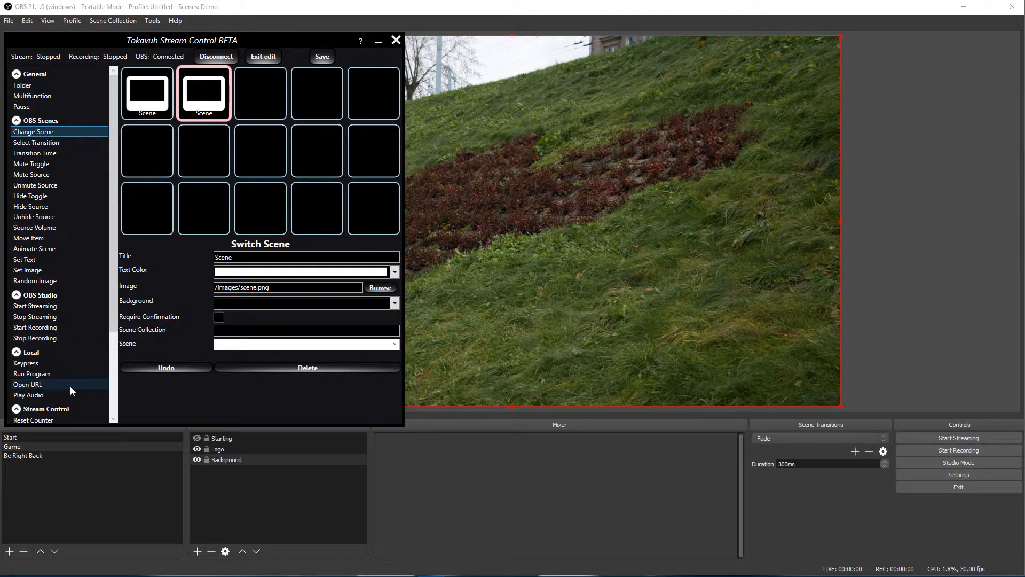
{"action": "left_click_drag", "start_coordinate": [45, 133], "coordinate": [249, 103]}
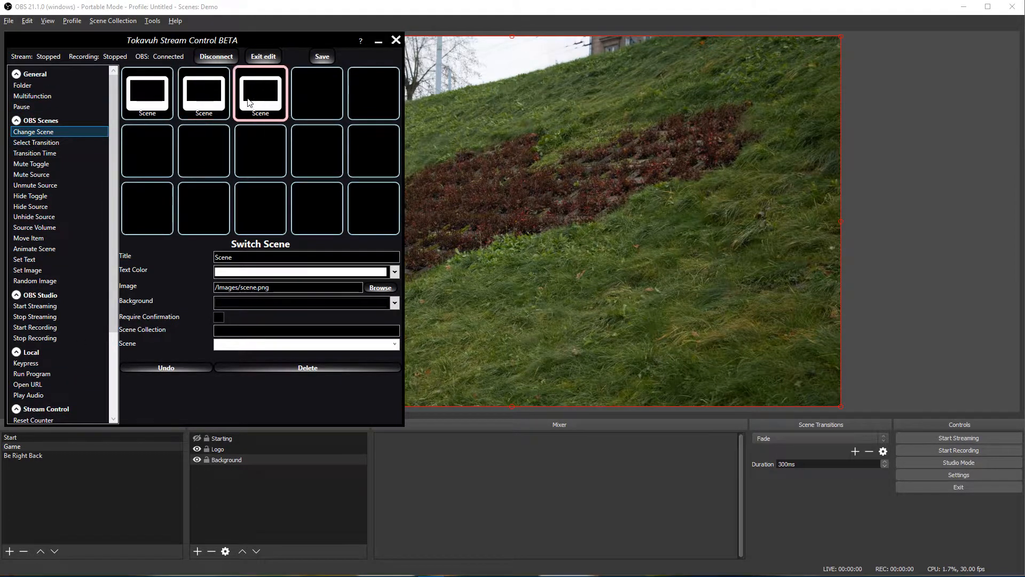
{"action": "left_click", "coordinate": [149, 99]}
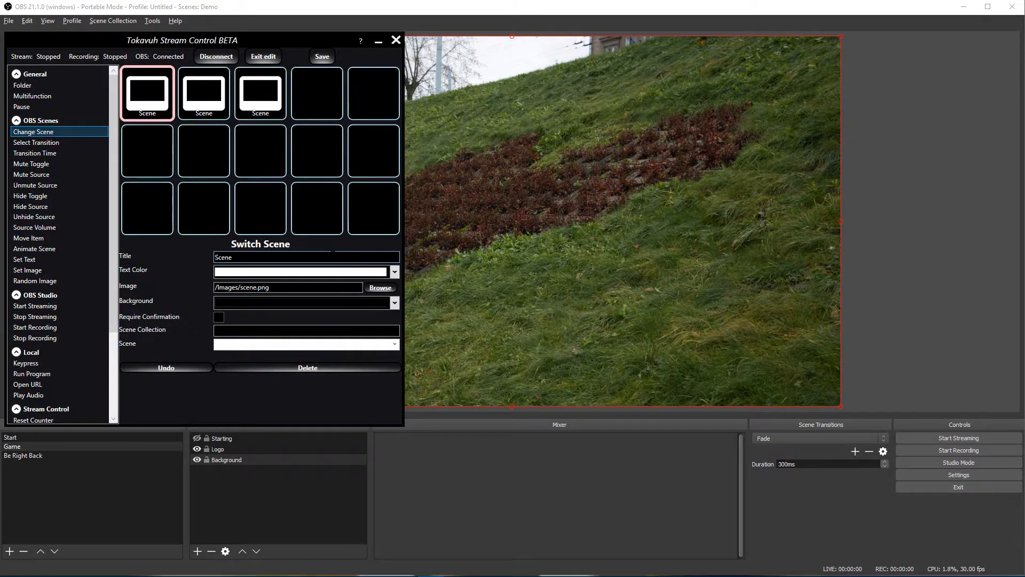
{"action": "left_click", "coordinate": [333, 253]}
Step: Title the first button 'Start' and link it to the Start scene
{"action": "type", "text": "Start"}
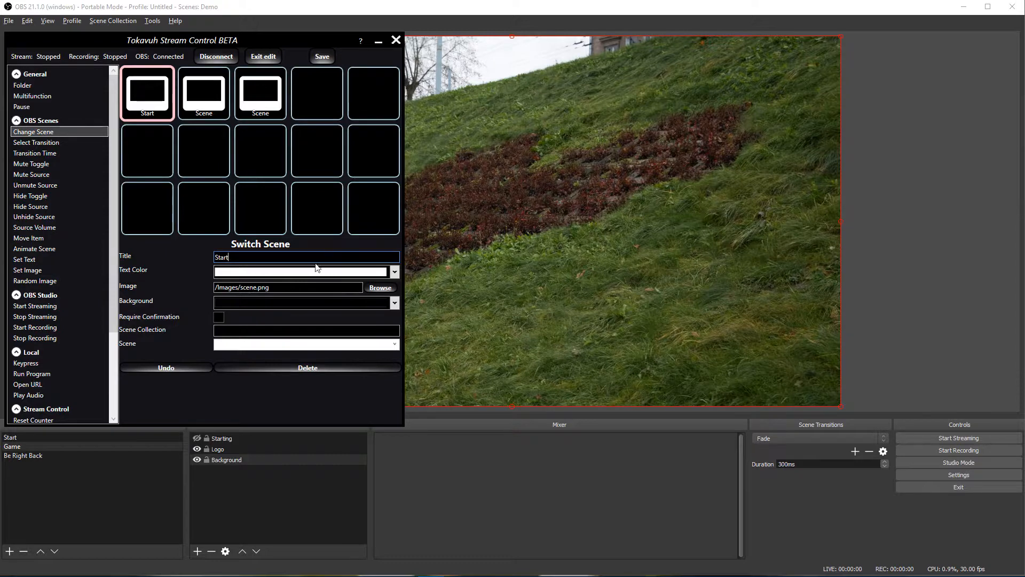
{"action": "left_click", "coordinate": [395, 345]}
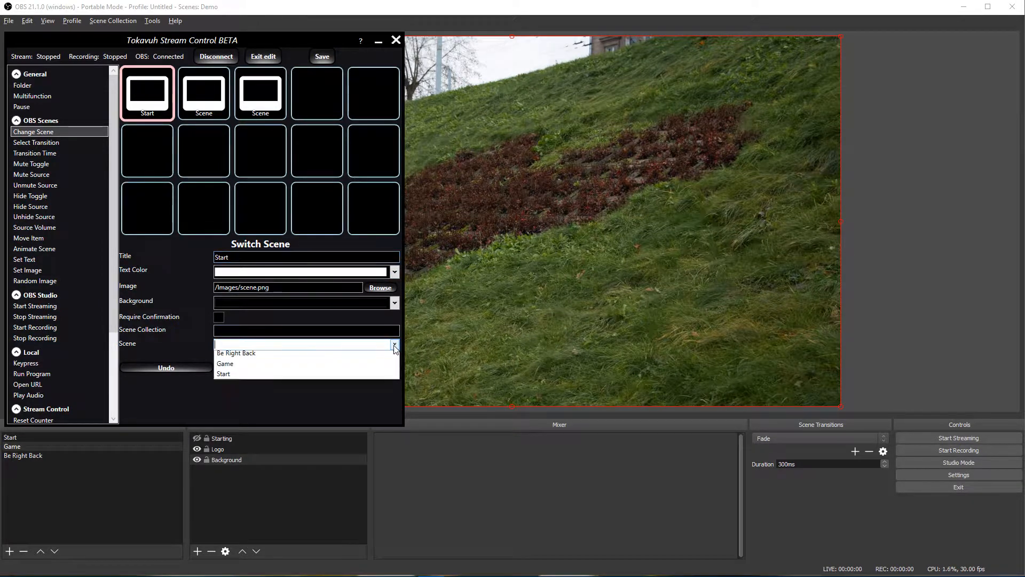
{"action": "left_click", "coordinate": [224, 376]}
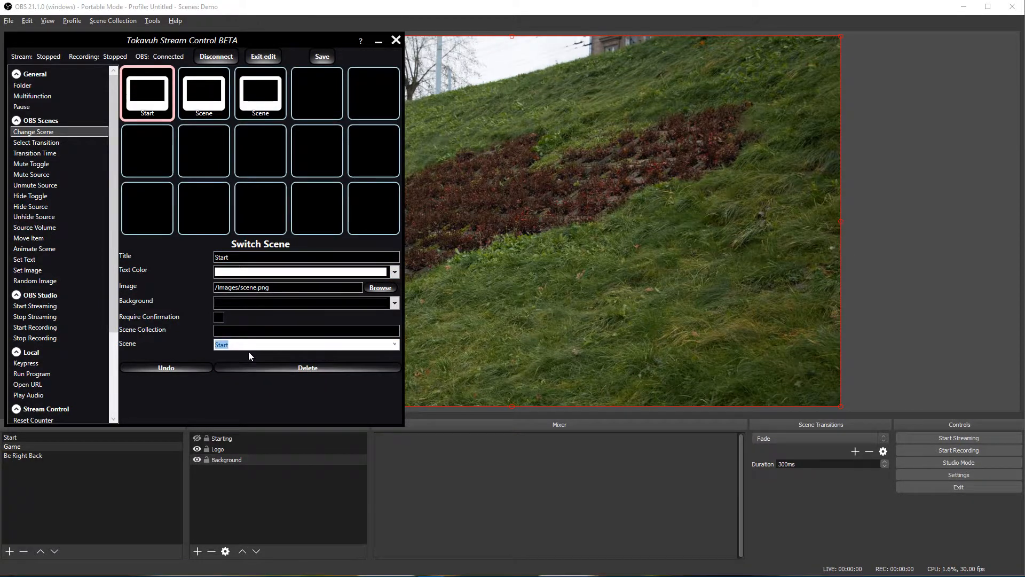
Step: Title the second button 'Game' and link it to the Game scene
{"action": "left_click", "coordinate": [208, 100]}
{"action": "double_click", "coordinate": [274, 256]}
{"action": "type", "text": "Game"}
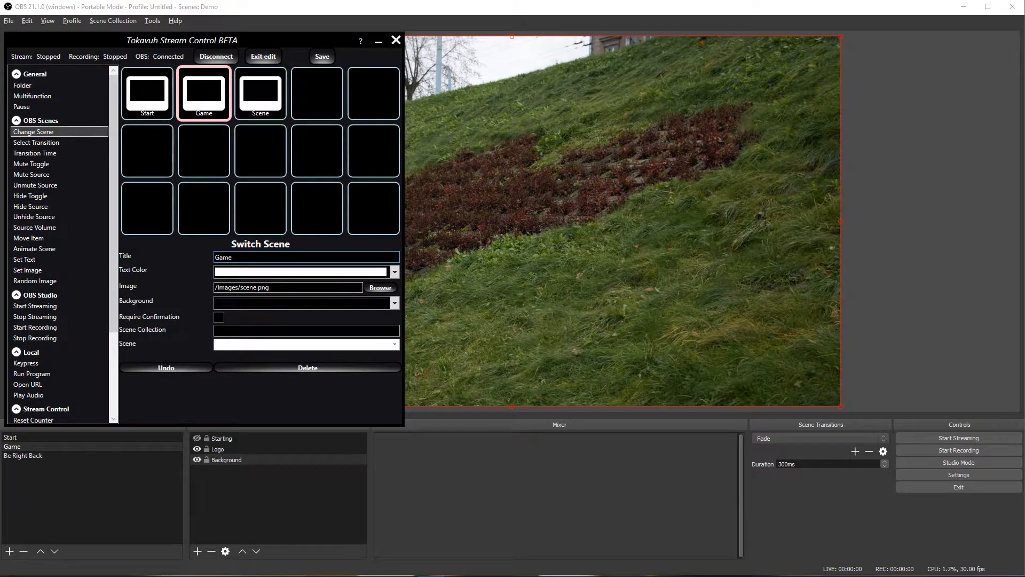
{"action": "left_click", "coordinate": [395, 345]}
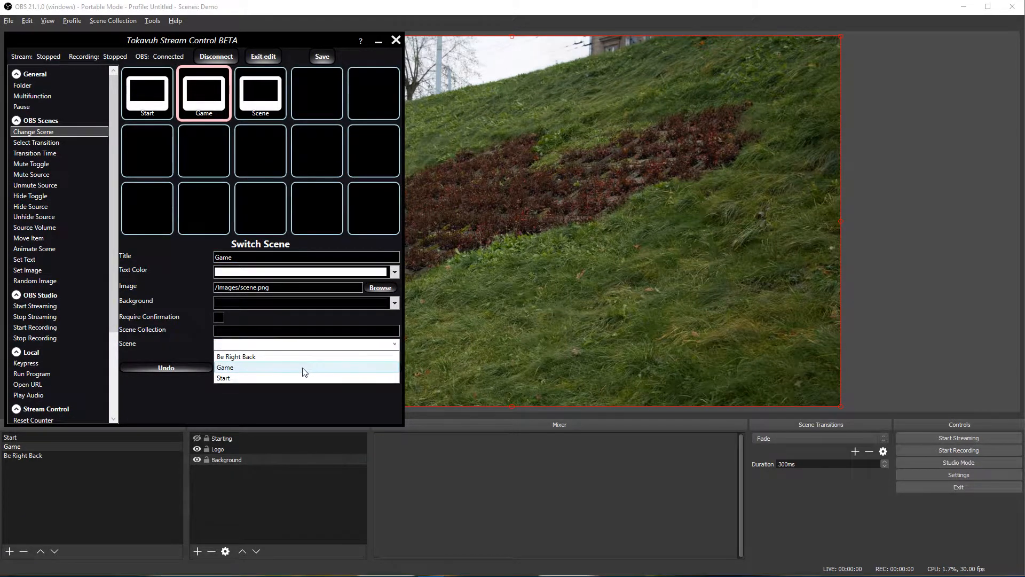
{"action": "left_click", "coordinate": [267, 367]}
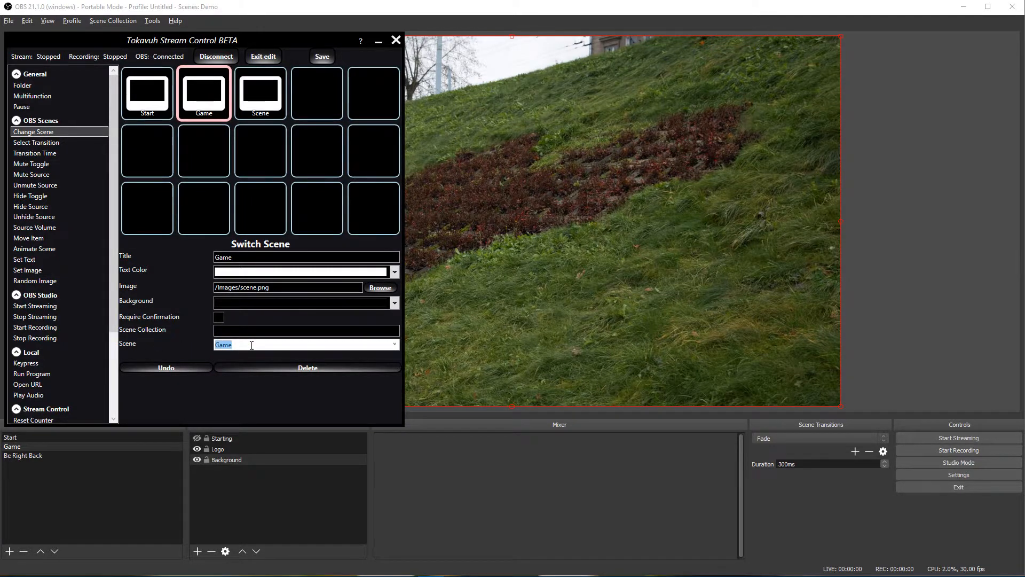
Step: Title the third button 'BRB' and link it to the Be Right Back scene
{"action": "left_click", "coordinate": [259, 113]}
{"action": "double_click", "coordinate": [293, 258]}
{"action": "type", "text": "BRB"}
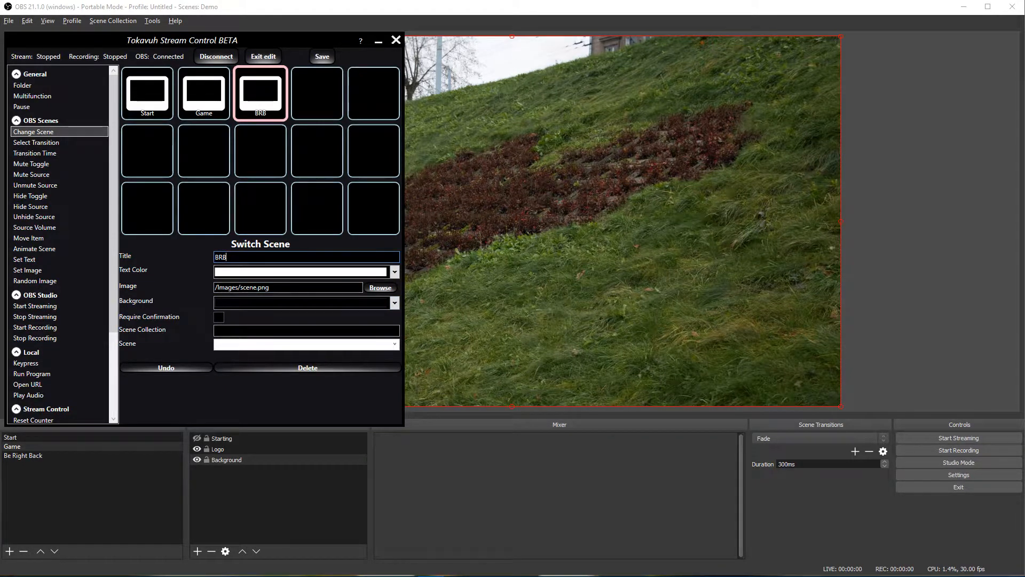
{"action": "left_click", "coordinate": [395, 344]}
{"action": "left_click", "coordinate": [272, 356]}
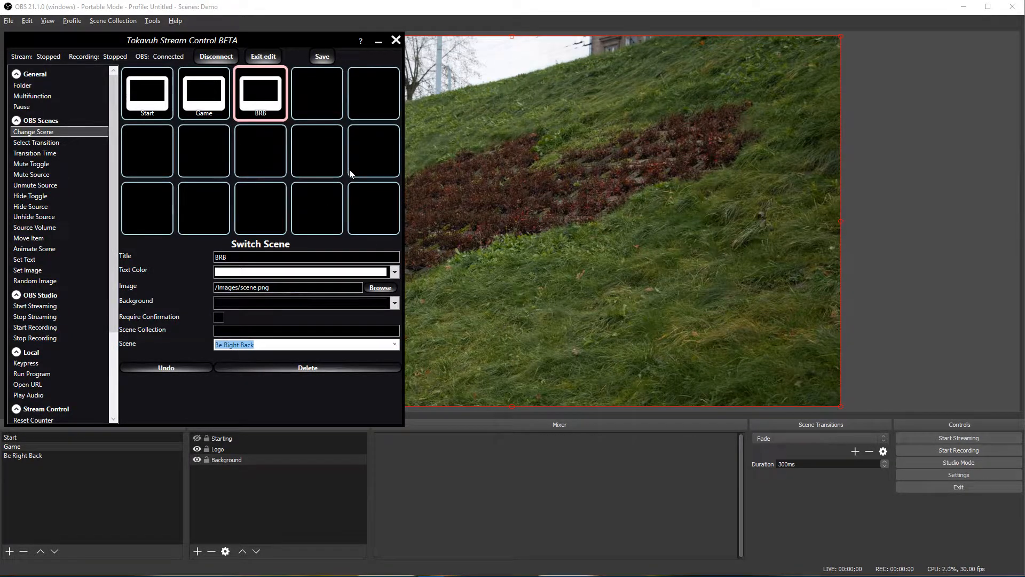
Step: Outside edit mode, test the Start, Game and BRB buttons, ending on Game, then resume editing
{"action": "left_click", "coordinate": [267, 56]}
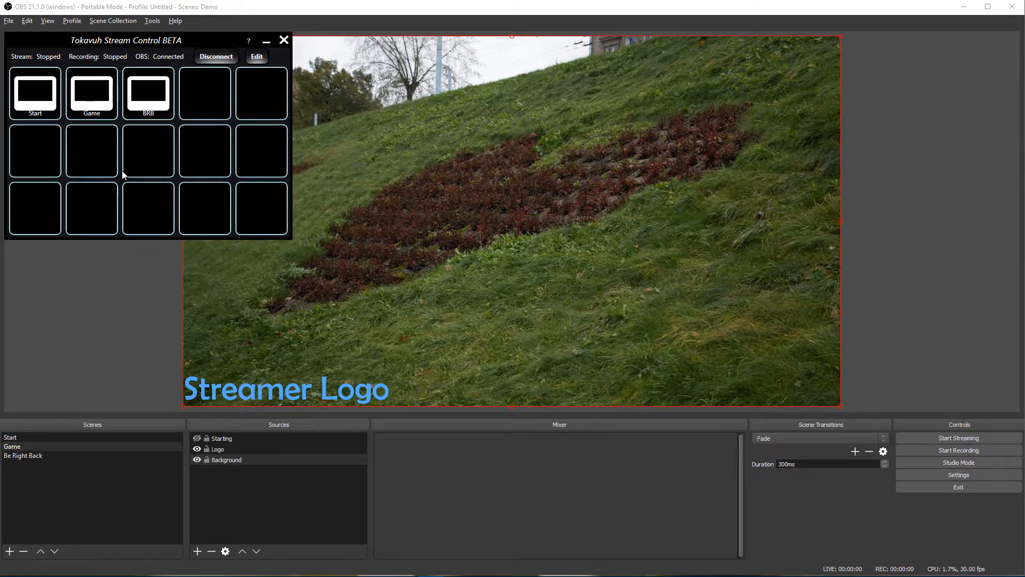
{"action": "left_click", "coordinate": [36, 103]}
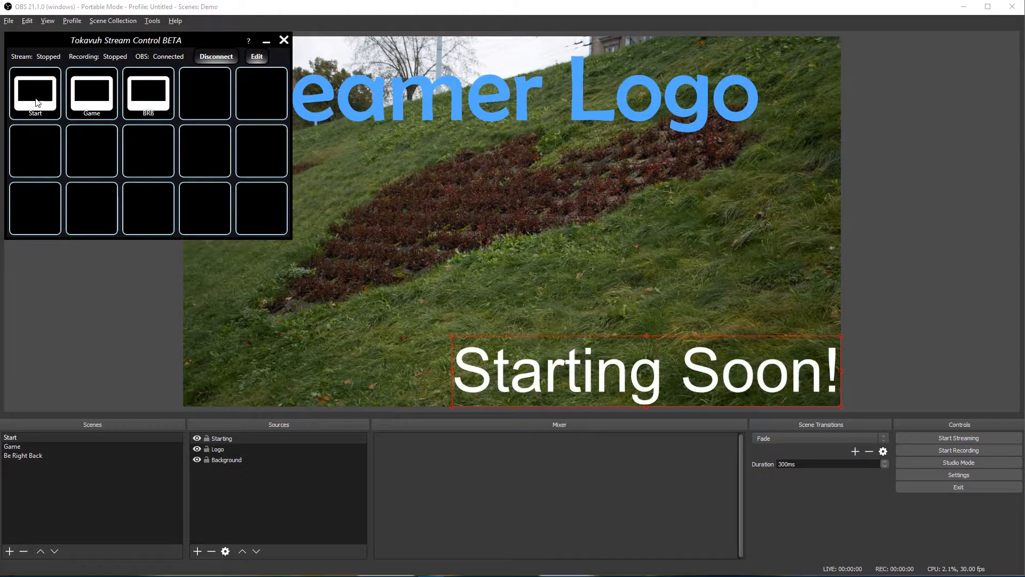
{"action": "left_click", "coordinate": [99, 102]}
{"action": "left_click", "coordinate": [151, 106]}
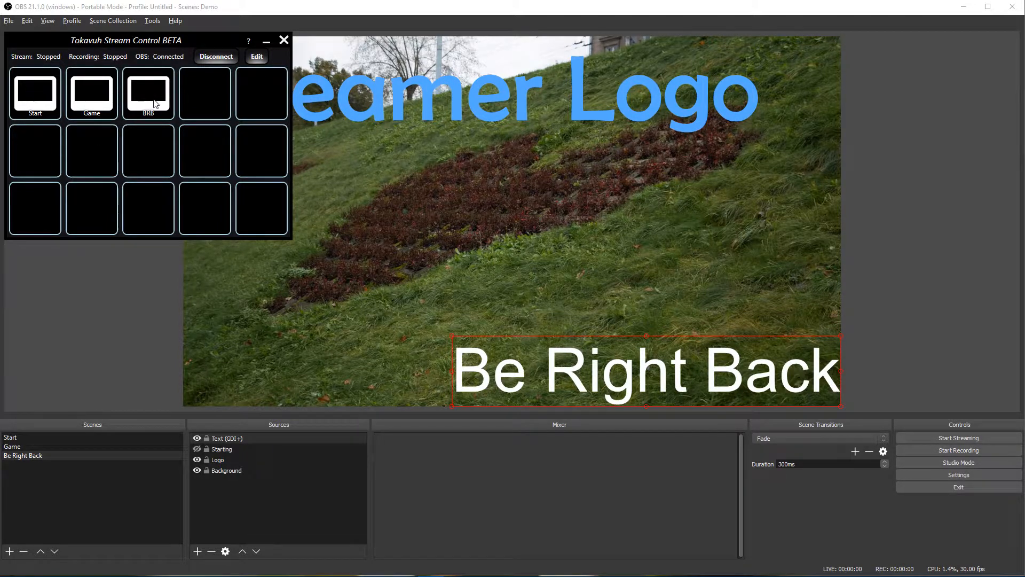
{"action": "left_click", "coordinate": [98, 106]}
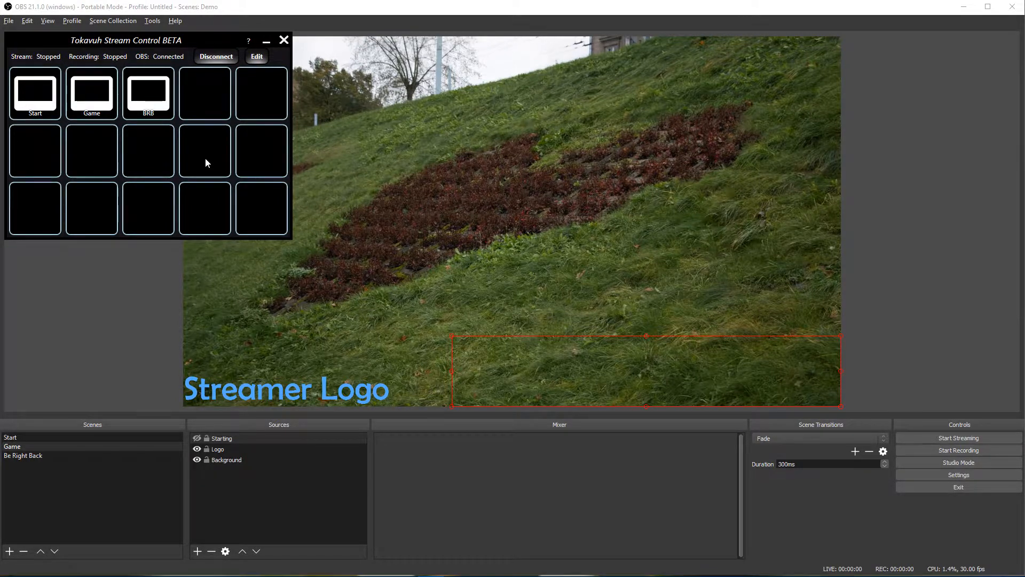
{"action": "left_click", "coordinate": [257, 56]}
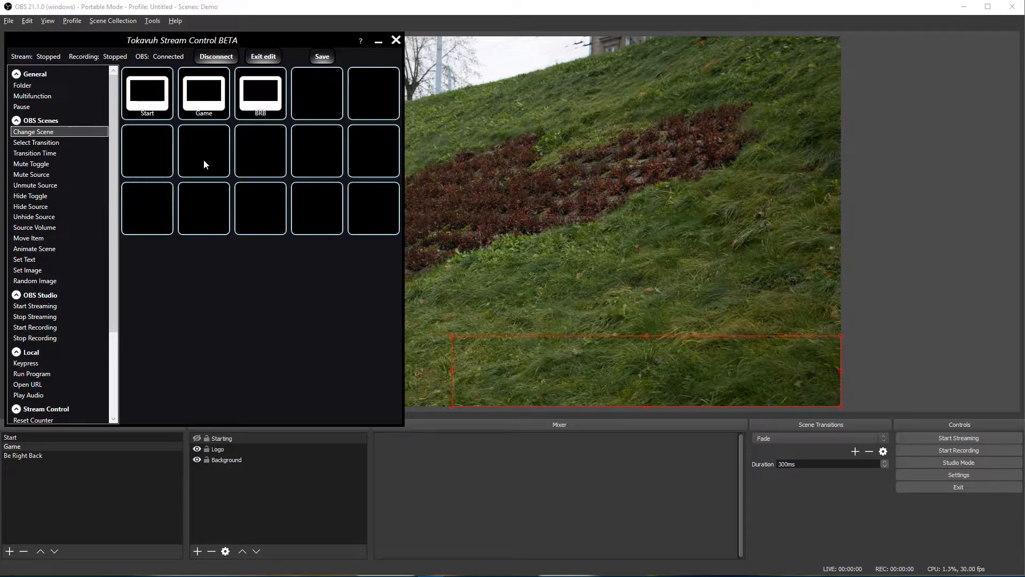
Step: Set Desktop Audio and Mic/Auxiliary Audio devices to Default in OBS audio settings
{"action": "left_click", "coordinate": [969, 475]}
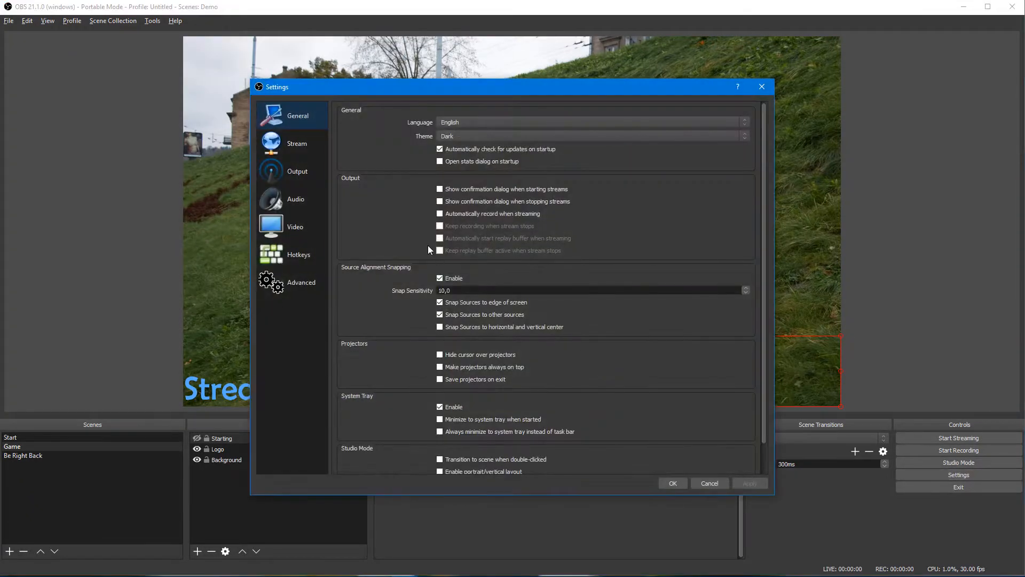
{"action": "left_click", "coordinate": [299, 200]}
{"action": "left_click", "coordinate": [461, 139]}
{"action": "left_click", "coordinate": [458, 150]}
{"action": "left_click", "coordinate": [453, 167]}
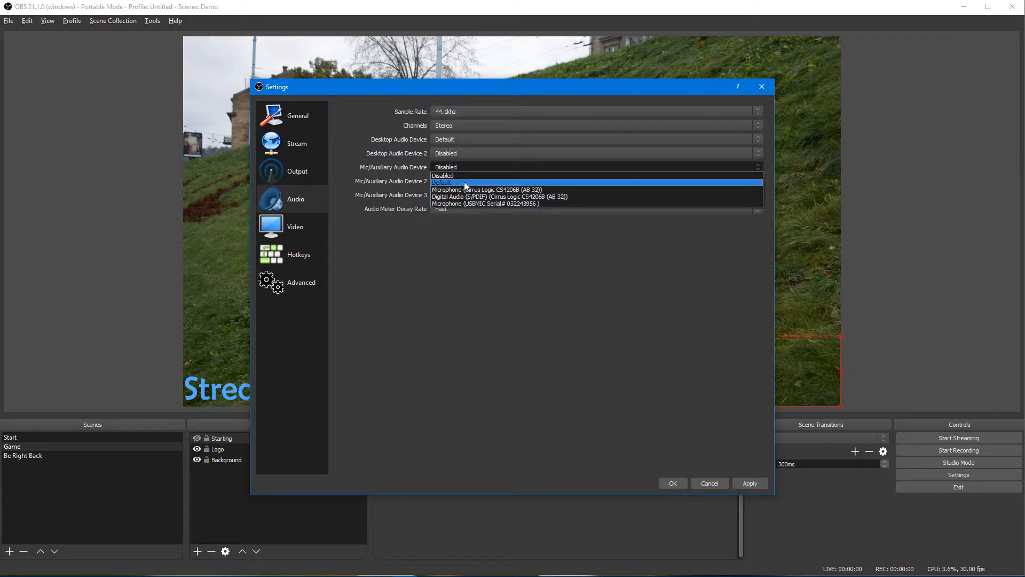
{"action": "left_click", "coordinate": [463, 182]}
{"action": "left_click", "coordinate": [672, 484]}
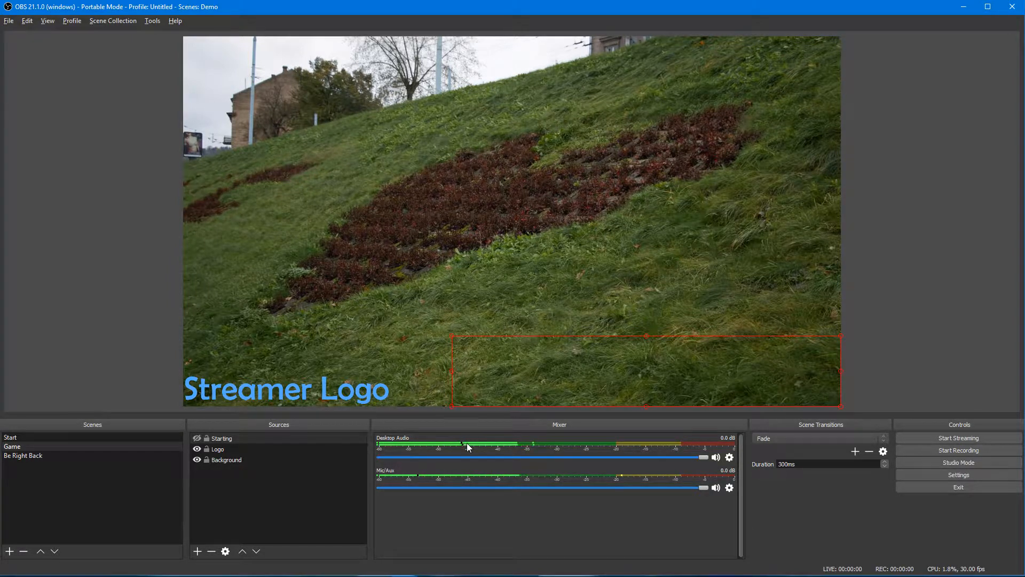
Step: Toggle mute on Desktop Audio and Mic/Aux and glance at the advanced audio properties
{"action": "left_click", "coordinate": [715, 457]}
{"action": "left_click", "coordinate": [716, 488]}
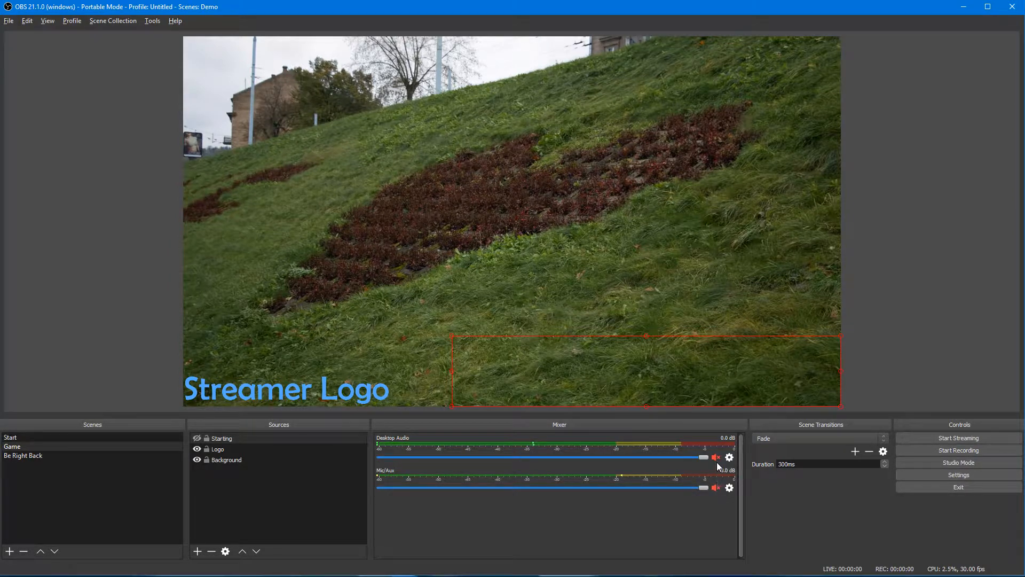
{"action": "left_click", "coordinate": [732, 488]}
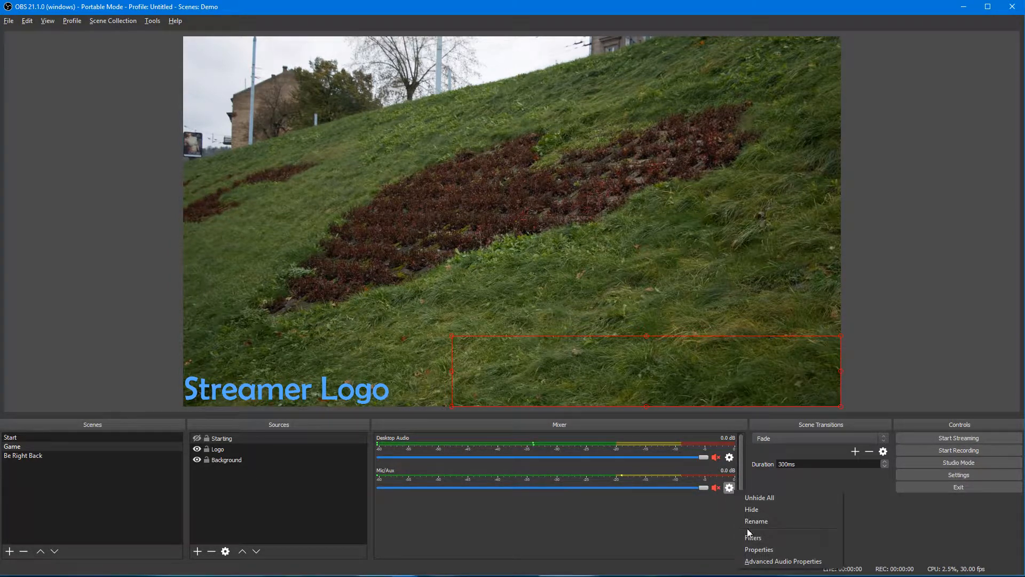
{"action": "left_click", "coordinate": [786, 562]}
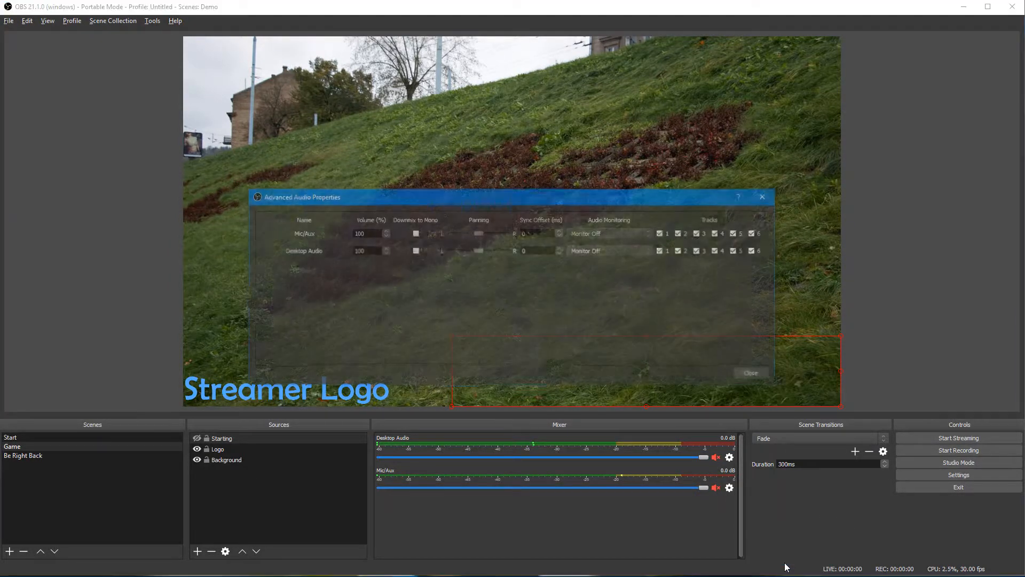
{"action": "left_click", "coordinate": [750, 375]}
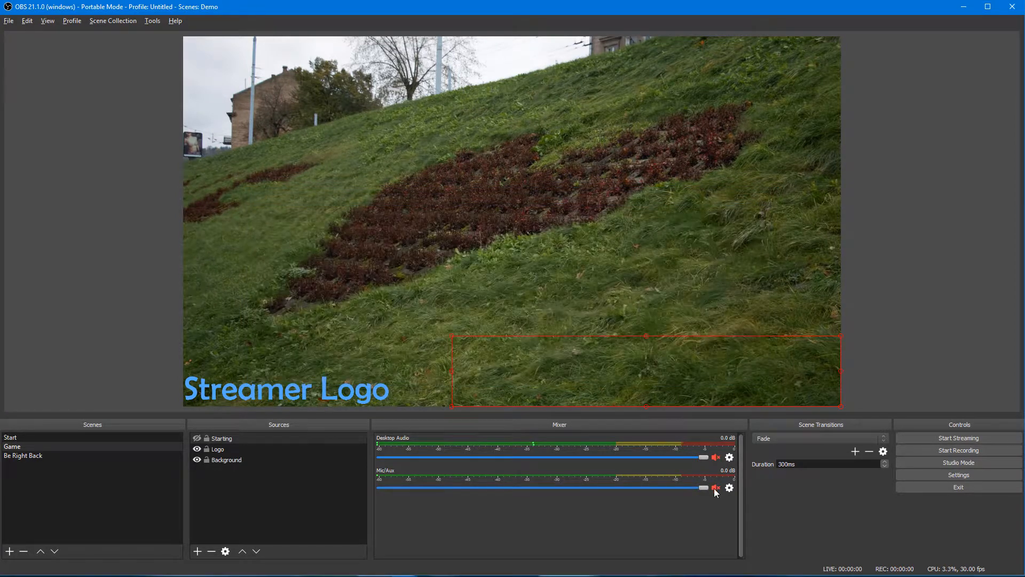
{"action": "left_click", "coordinate": [716, 457]}
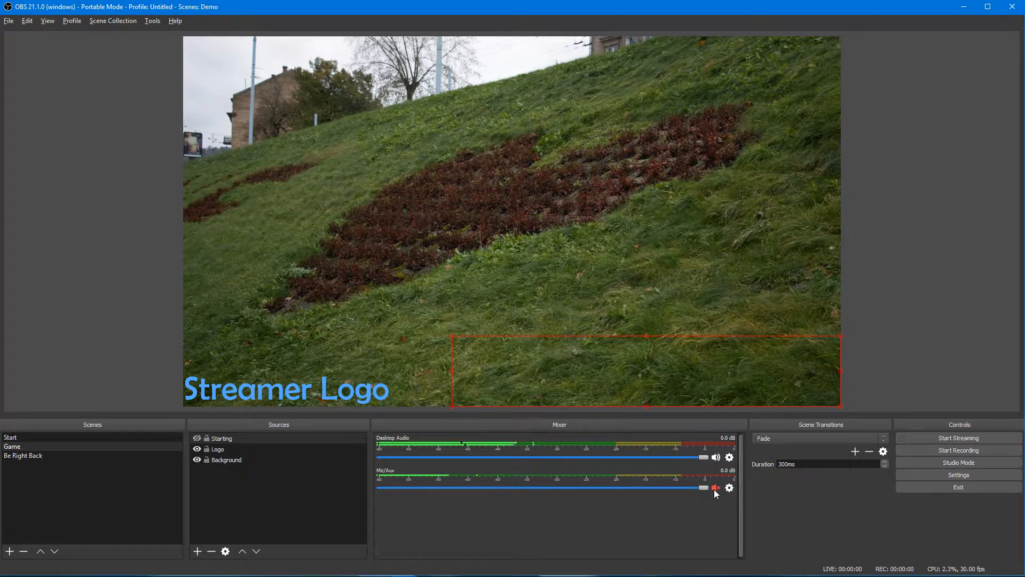
{"action": "left_click", "coordinate": [715, 487]}
Step: Set the Desktop Audio source's device to AMD DP Output
{"action": "left_click", "coordinate": [729, 457]}
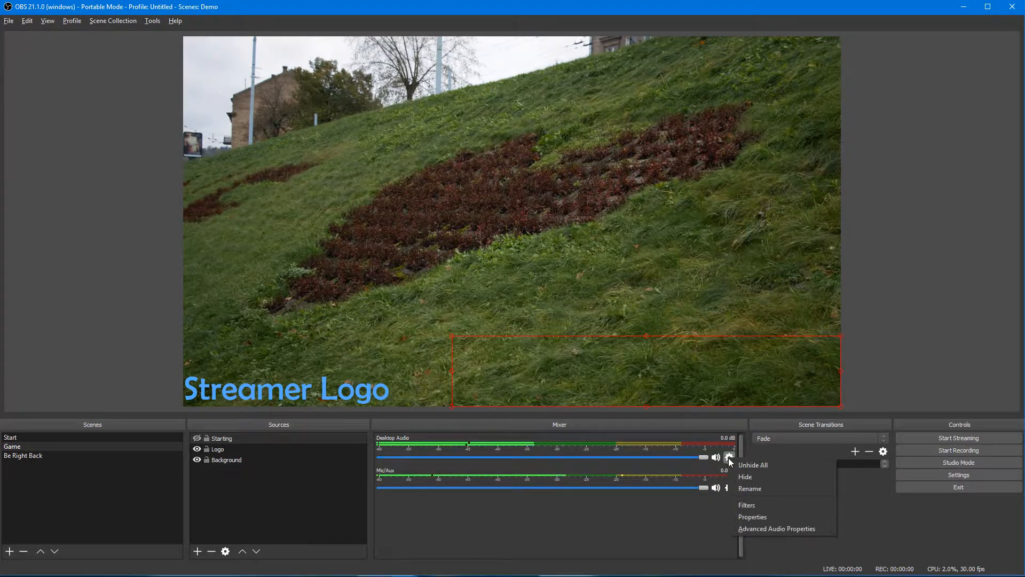
{"action": "left_click", "coordinate": [748, 517]}
{"action": "left_click", "coordinate": [441, 359]}
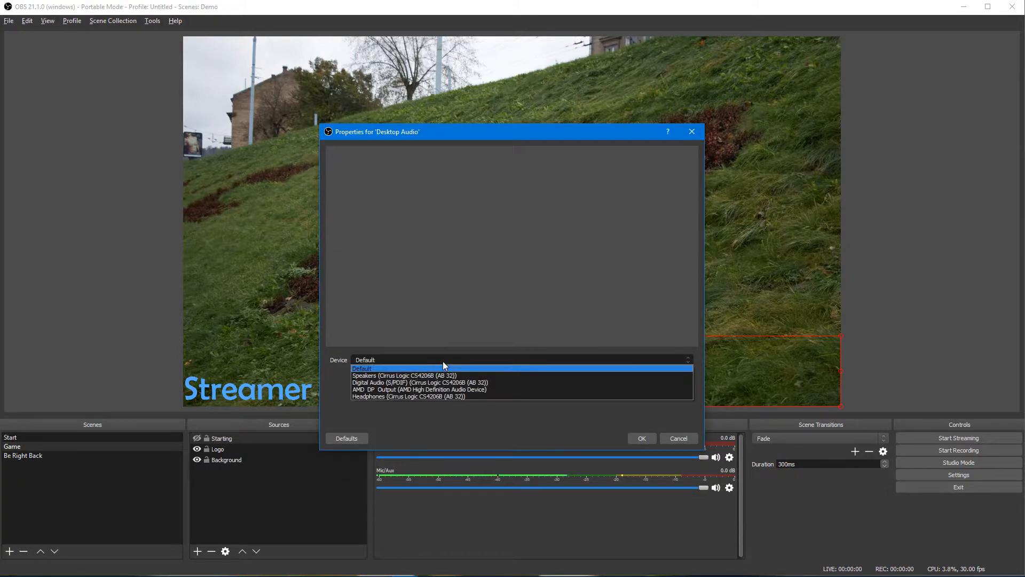
{"action": "left_click", "coordinate": [437, 389]}
{"action": "left_click", "coordinate": [643, 439]}
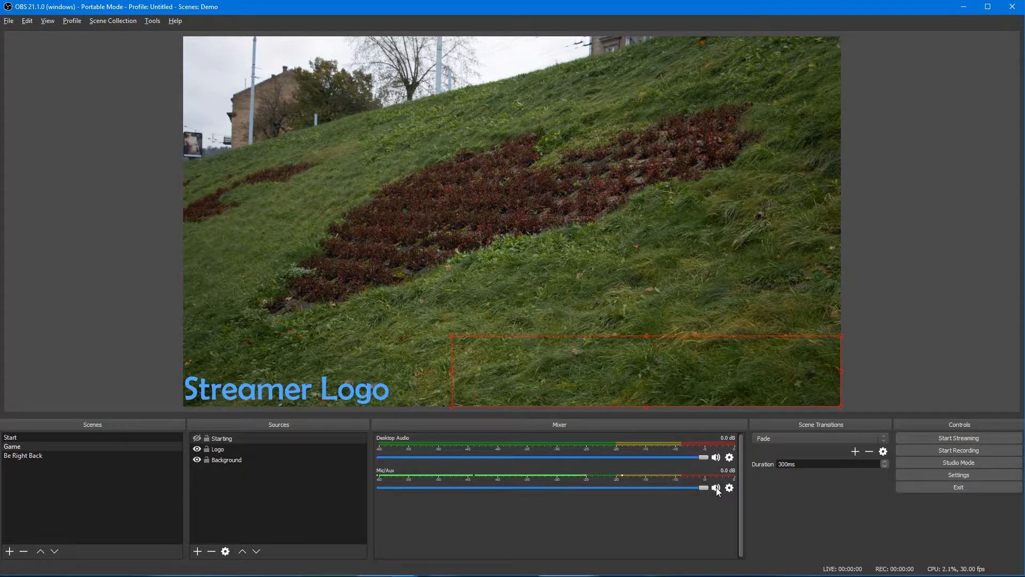
Step: Set the Mic/Aux source's device to the USB microphone
{"action": "left_click", "coordinate": [729, 487]}
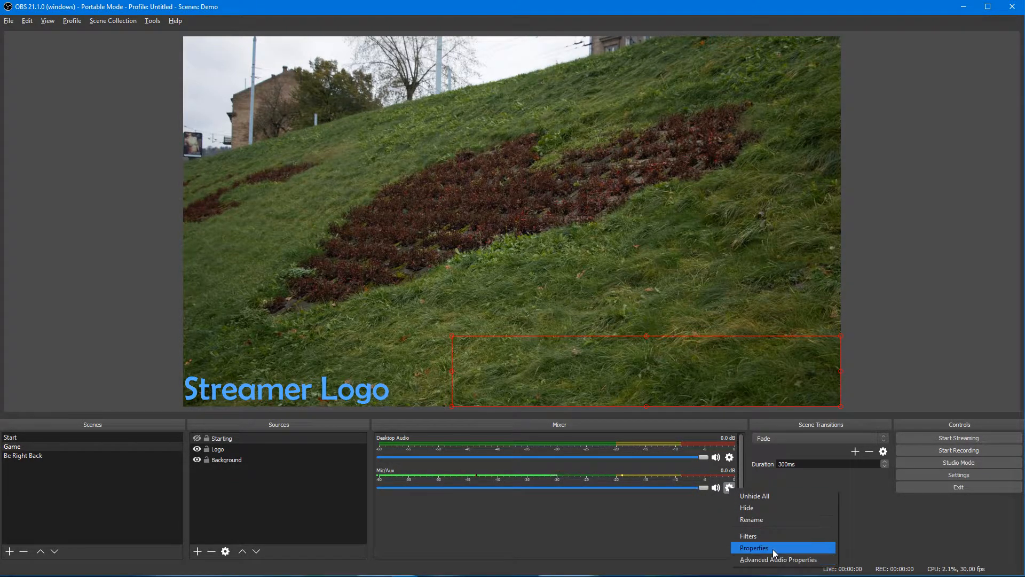
{"action": "left_click", "coordinate": [773, 548]}
{"action": "left_click", "coordinate": [505, 361]}
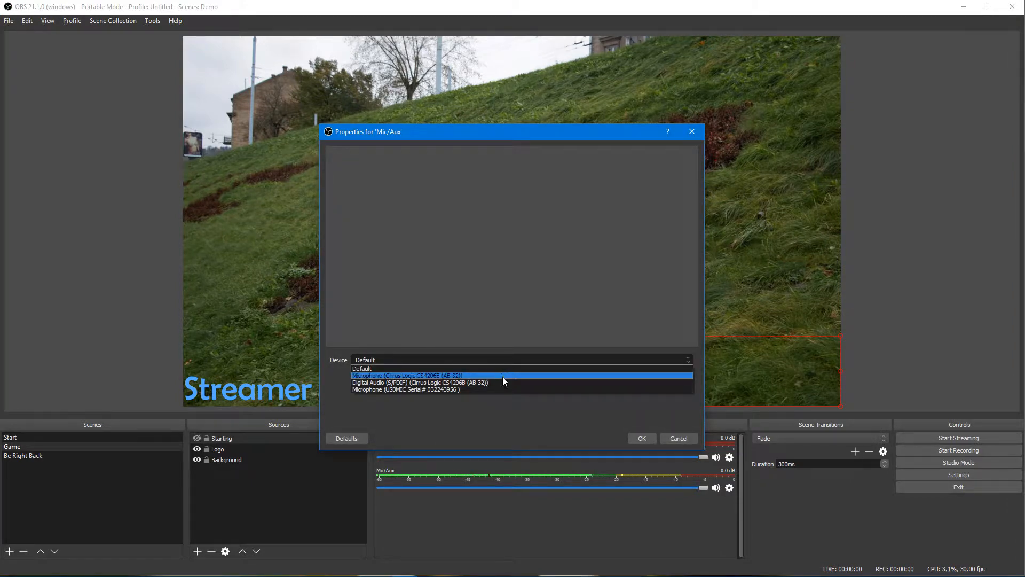
{"action": "left_click", "coordinate": [500, 389]}
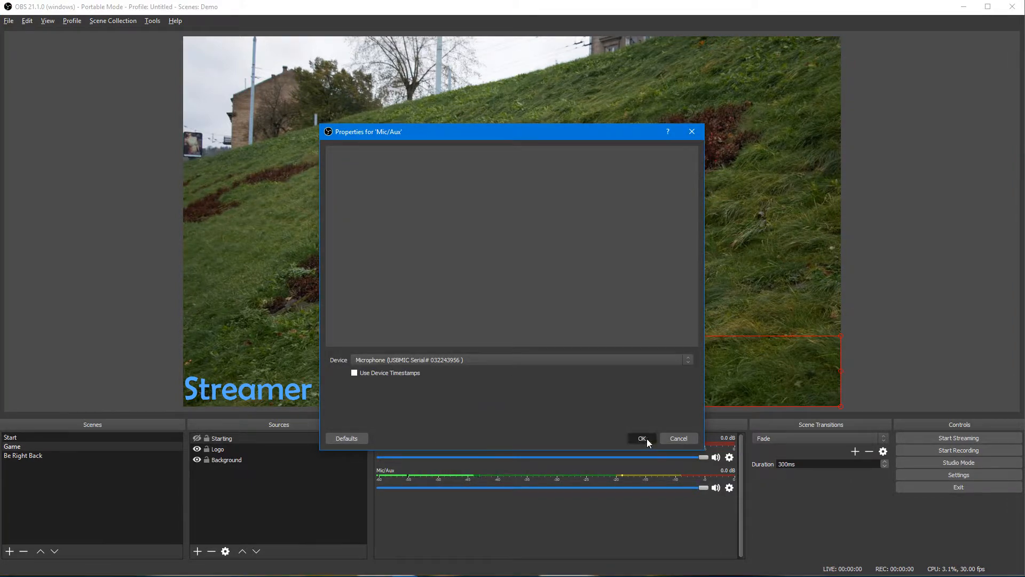
{"action": "left_click", "coordinate": [644, 437]}
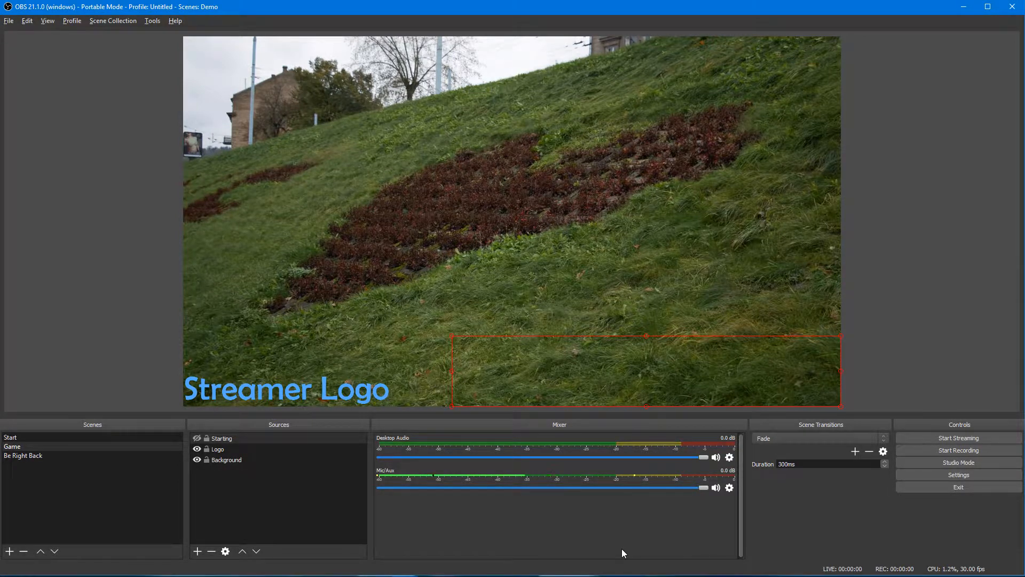
Step: Place a Mute Toggle for Mic/Aux in row two's first cell and exit edit mode
{"action": "key", "text": "alt+Tab"}
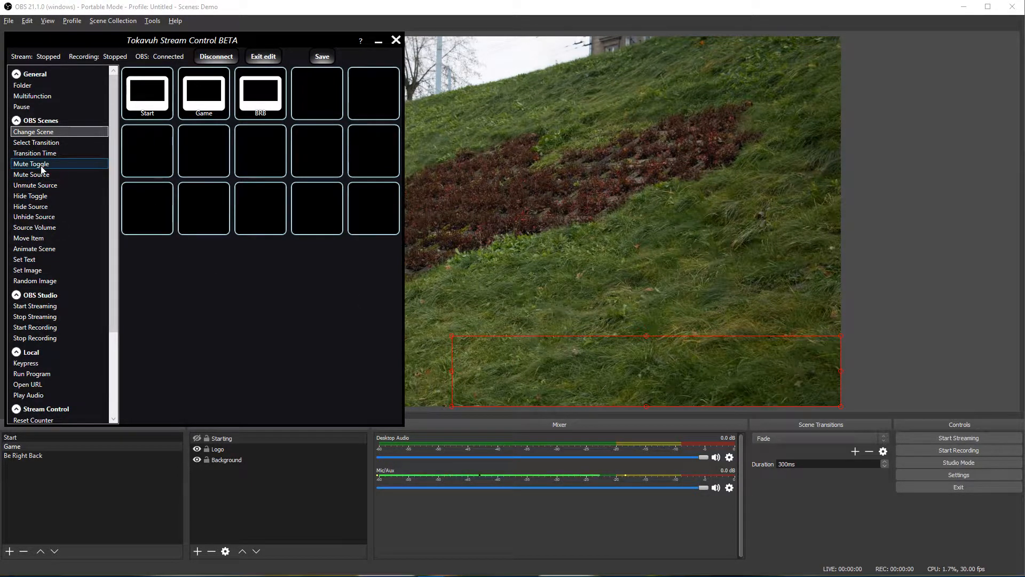
{"action": "left_click_drag", "start_coordinate": [42, 170], "coordinate": [133, 161]}
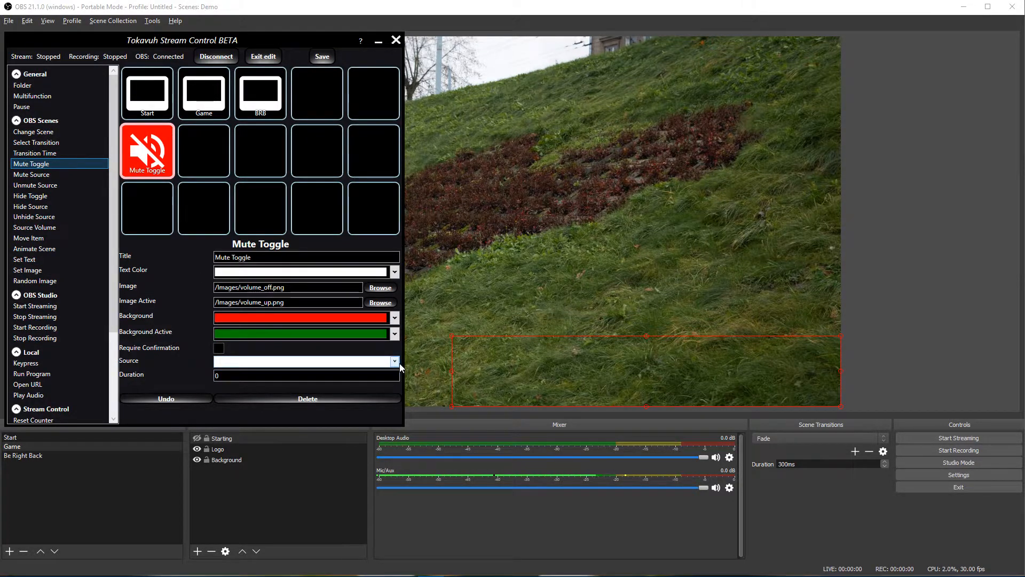
{"action": "left_click", "coordinate": [396, 363]}
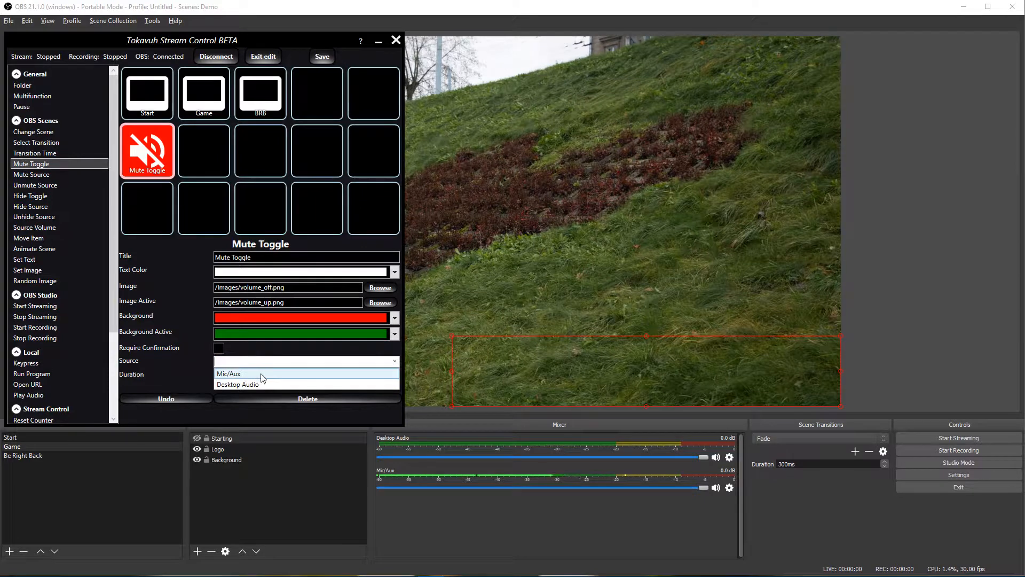
{"action": "left_click", "coordinate": [262, 374]}
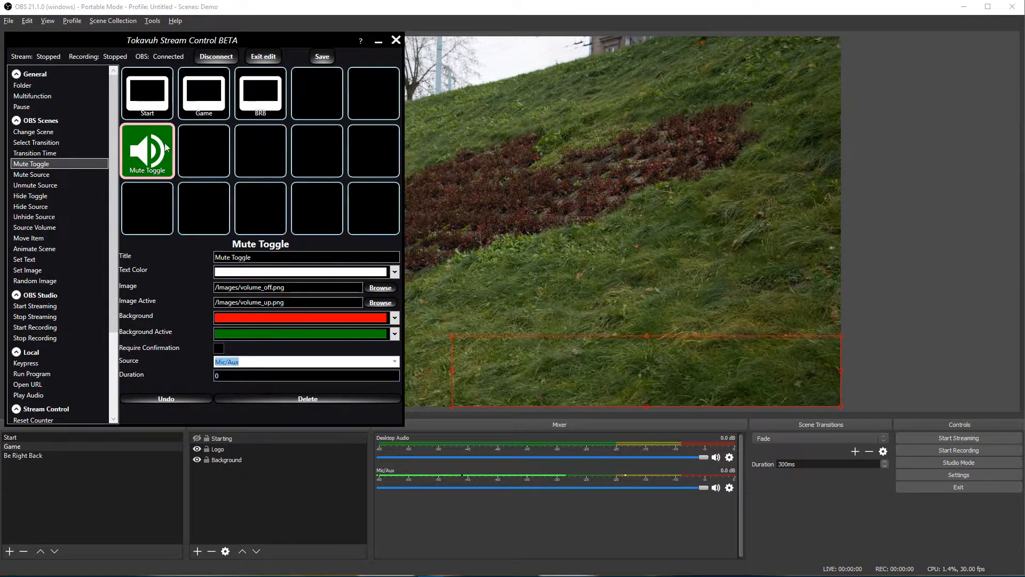
{"action": "left_click", "coordinate": [263, 56]}
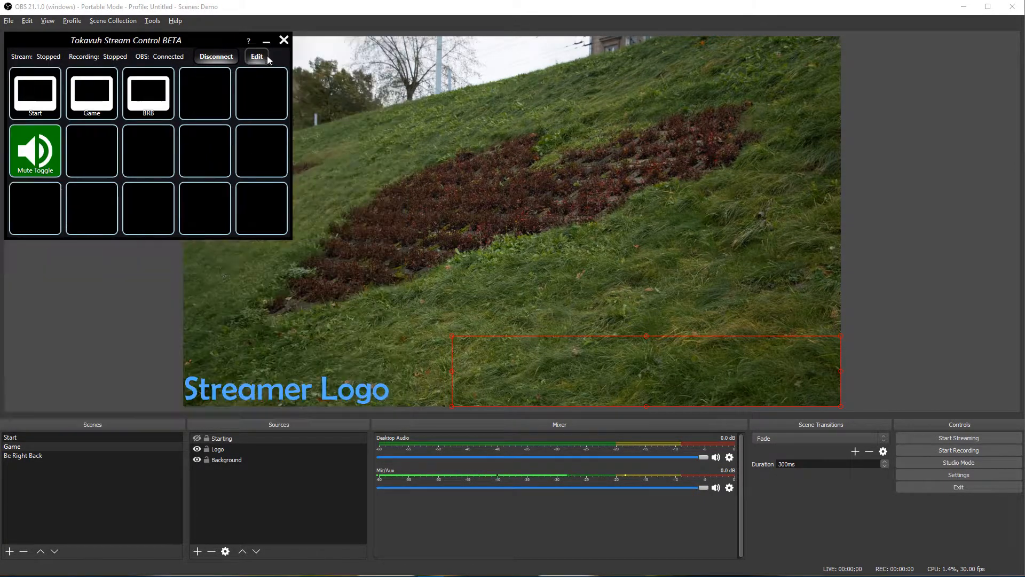
{"action": "left_click", "coordinate": [38, 167]}
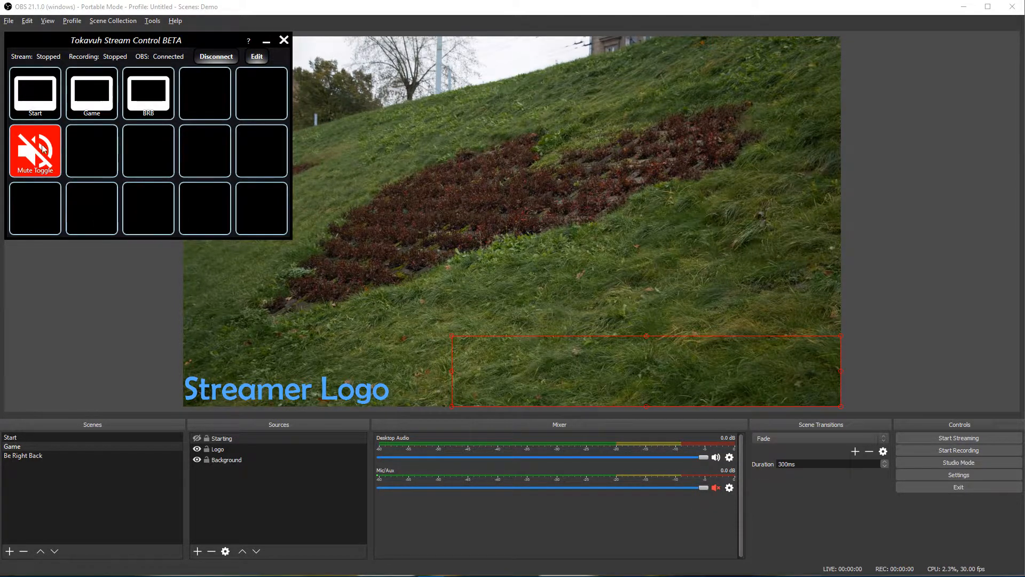
{"action": "left_click", "coordinate": [34, 160]}
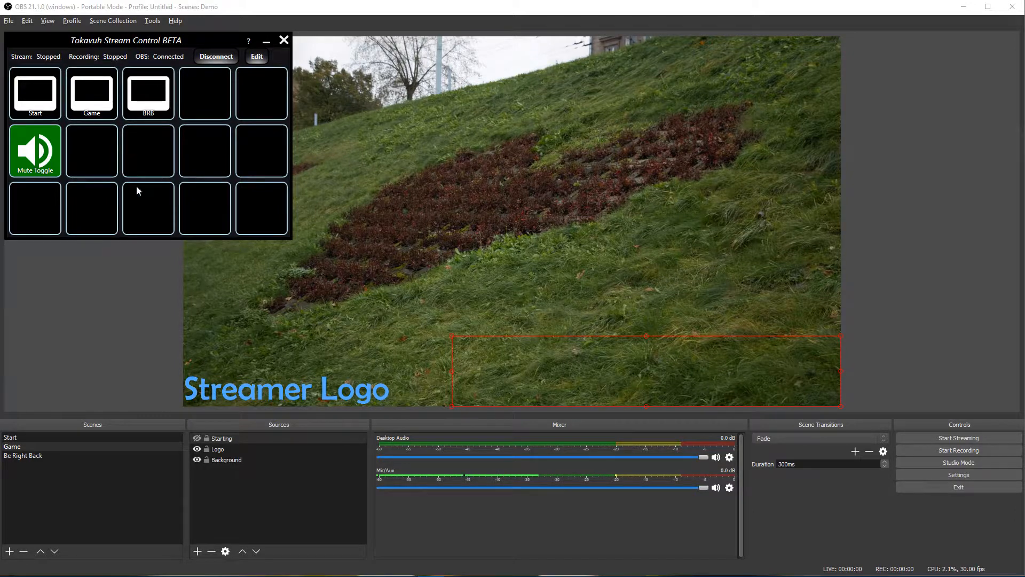
Step: Give the Mute Toggle a purple background and a magenta active background
{"action": "left_click", "coordinate": [257, 57]}
{"action": "left_click", "coordinate": [156, 155]}
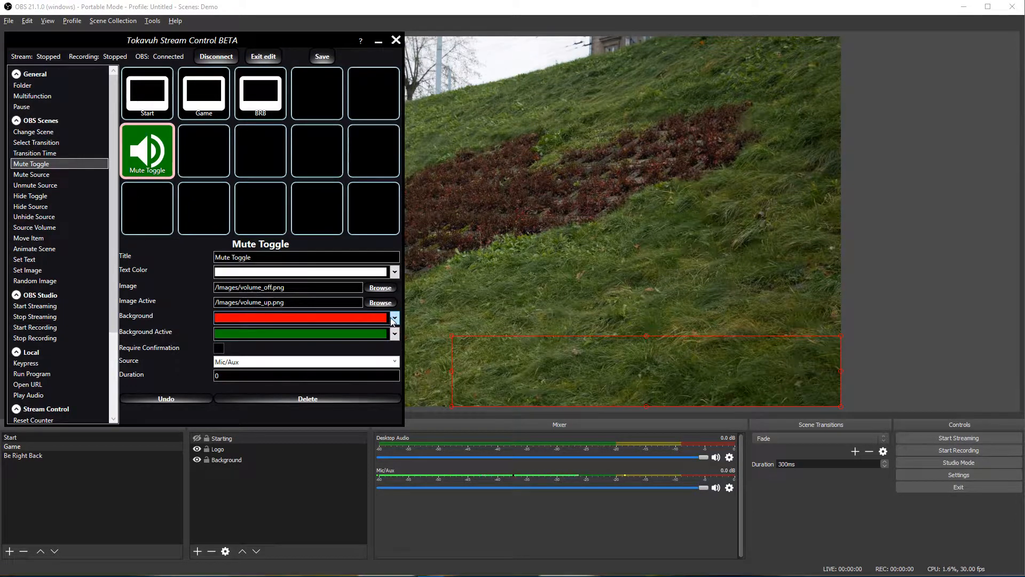
{"action": "left_click", "coordinate": [393, 319]}
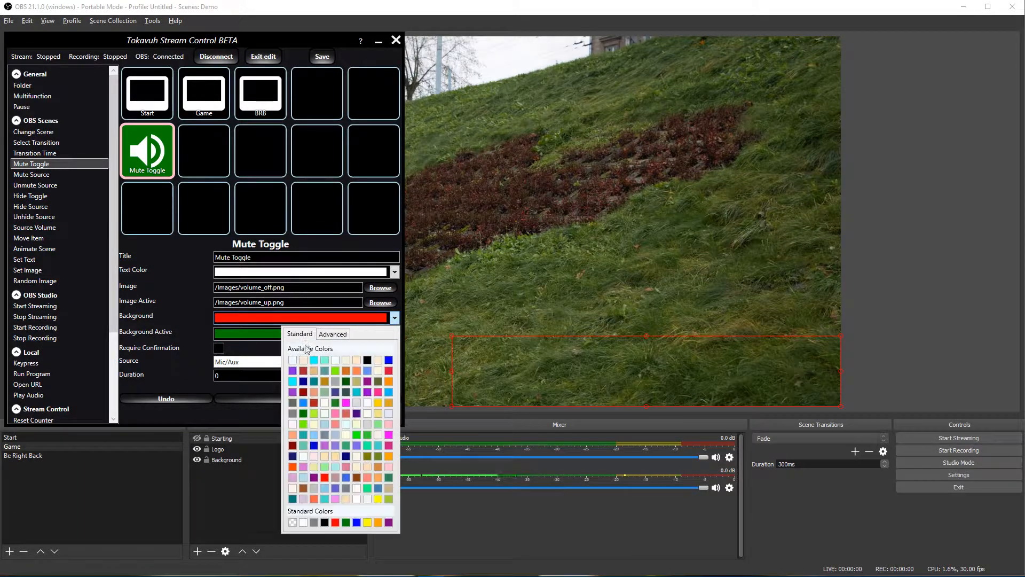
{"action": "left_click", "coordinate": [292, 370]}
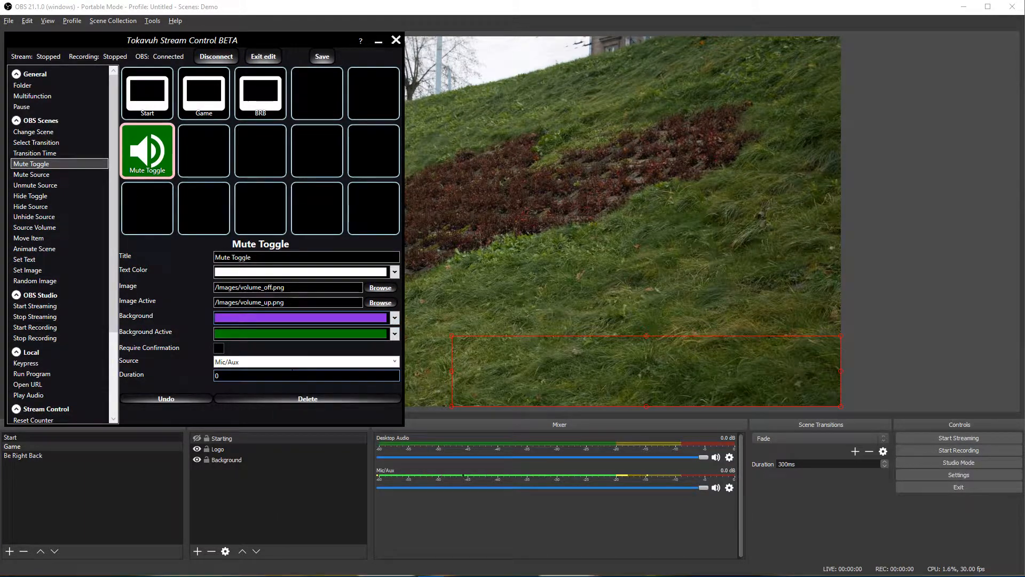
{"action": "left_click", "coordinate": [394, 334]}
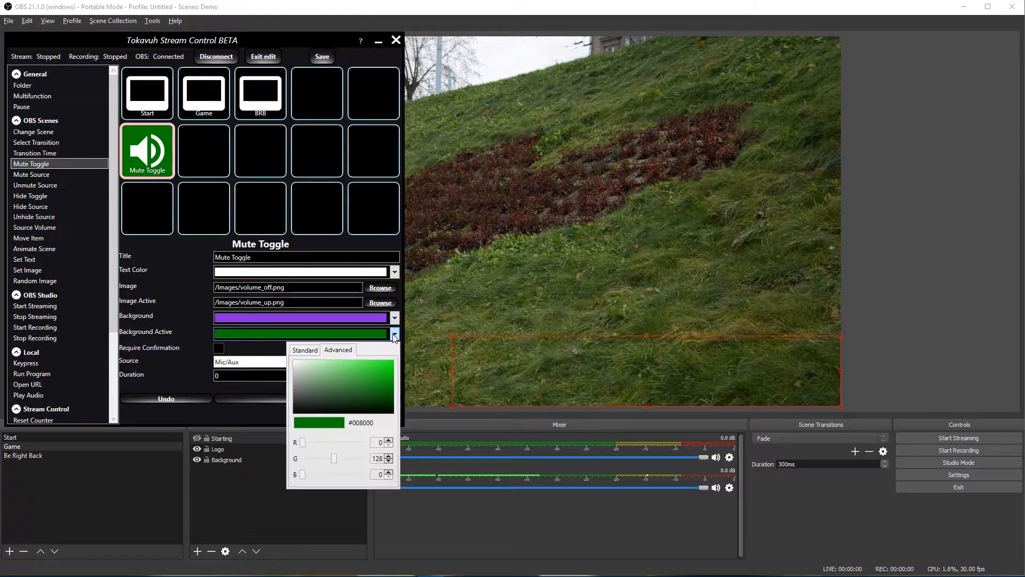
{"action": "left_click", "coordinate": [301, 350]}
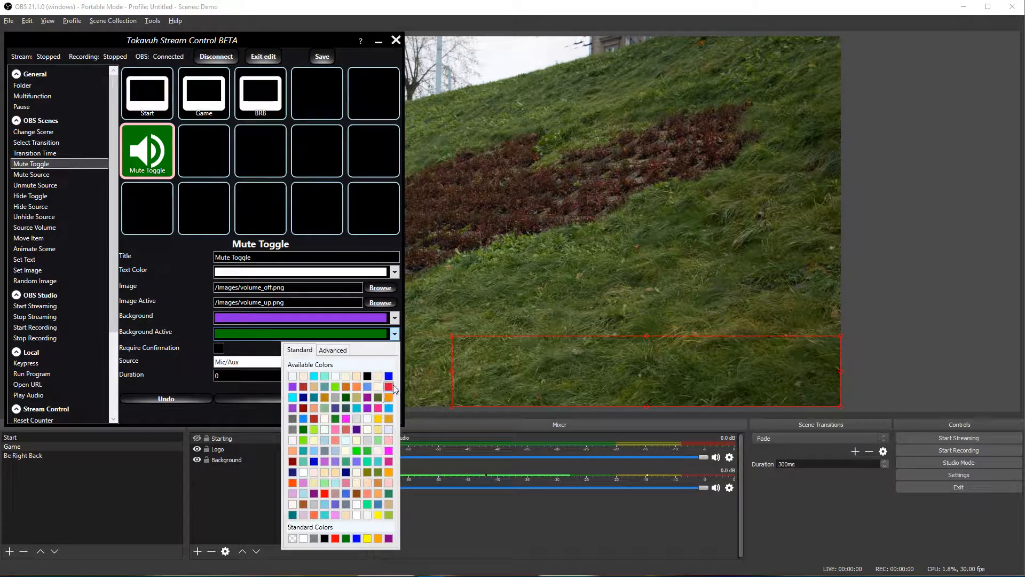
{"action": "left_click", "coordinate": [389, 450]}
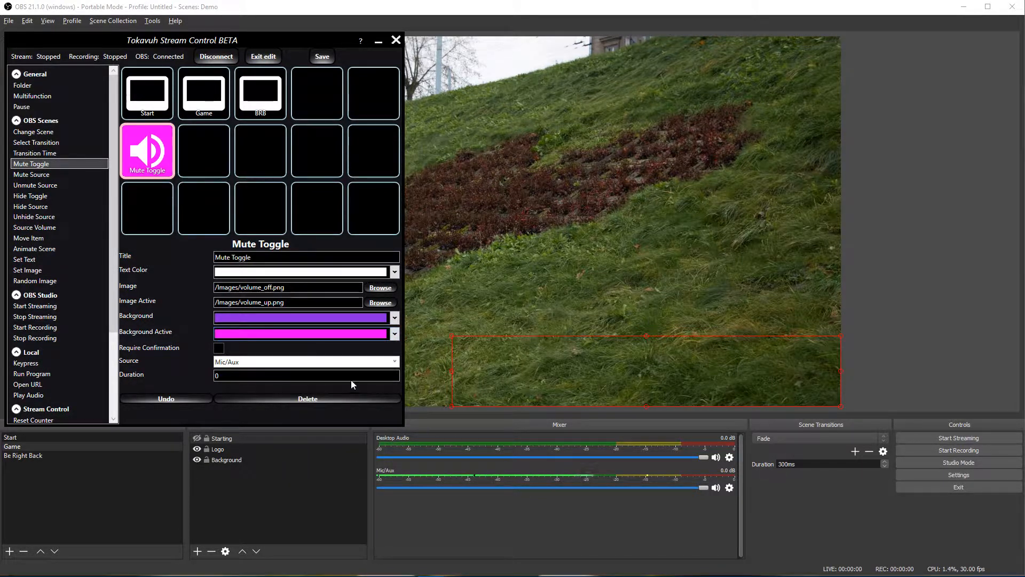
Step: Exit edit mode and mute then unmute Mic/Aux to check the colours
{"action": "left_click", "coordinate": [268, 55]}
{"action": "left_click", "coordinate": [40, 163]}
{"action": "left_click", "coordinate": [43, 171]}
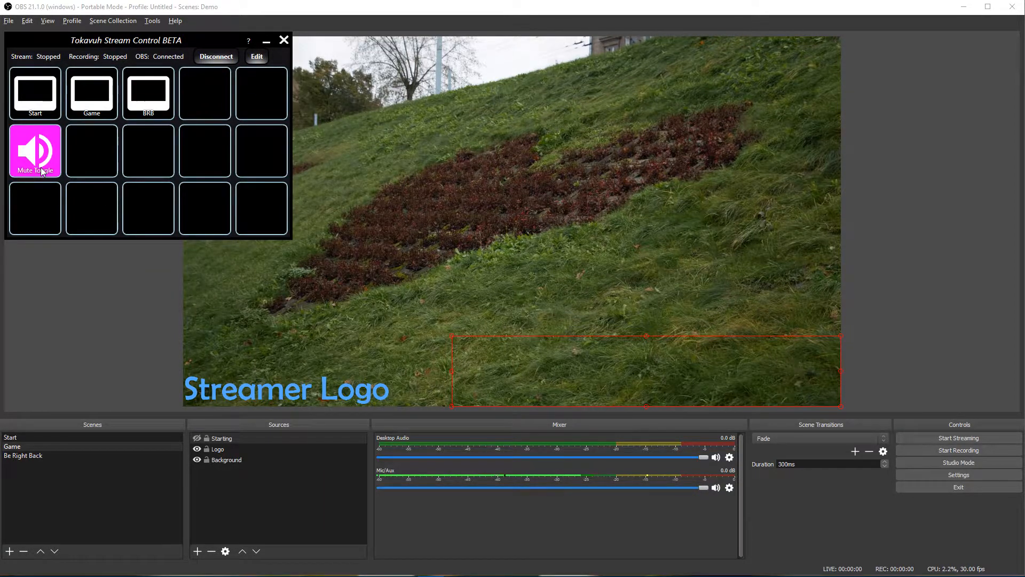
Step: Browse for a new Mute Toggle image, then cancel and keep the current one
{"action": "left_click", "coordinate": [258, 57]}
{"action": "left_click", "coordinate": [139, 163]}
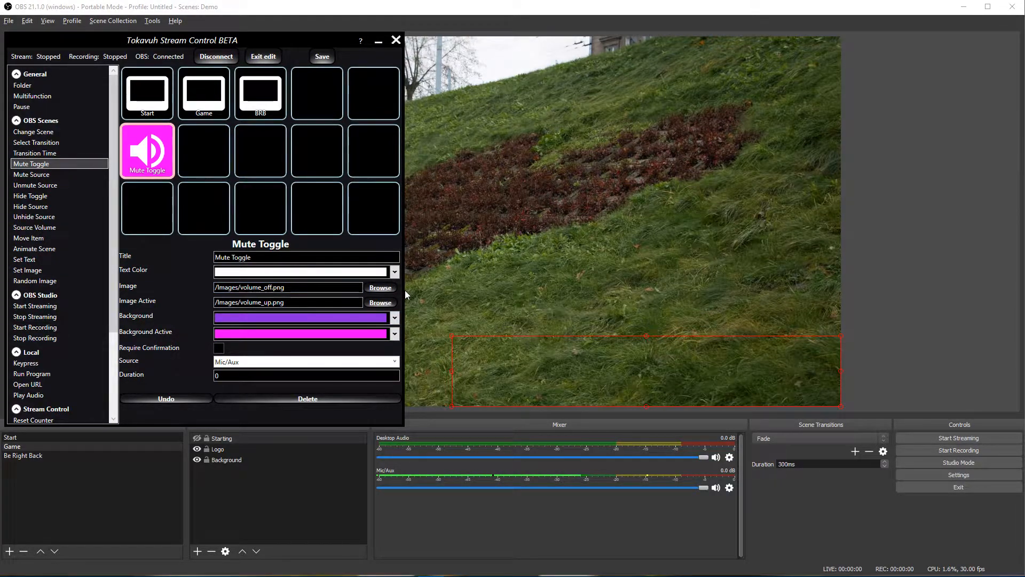
{"action": "left_click", "coordinate": [387, 289]}
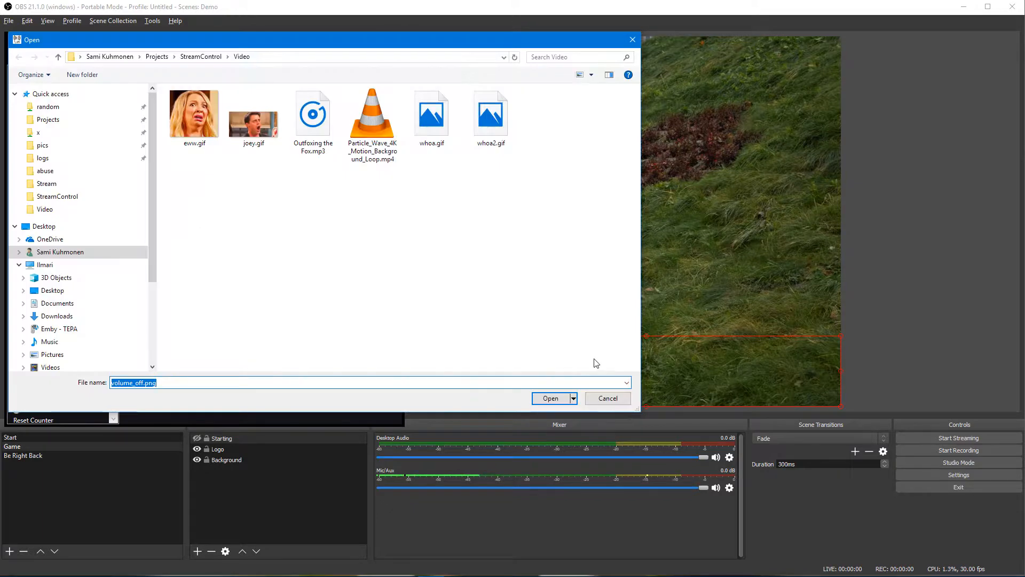
{"action": "left_click", "coordinate": [607, 398]}
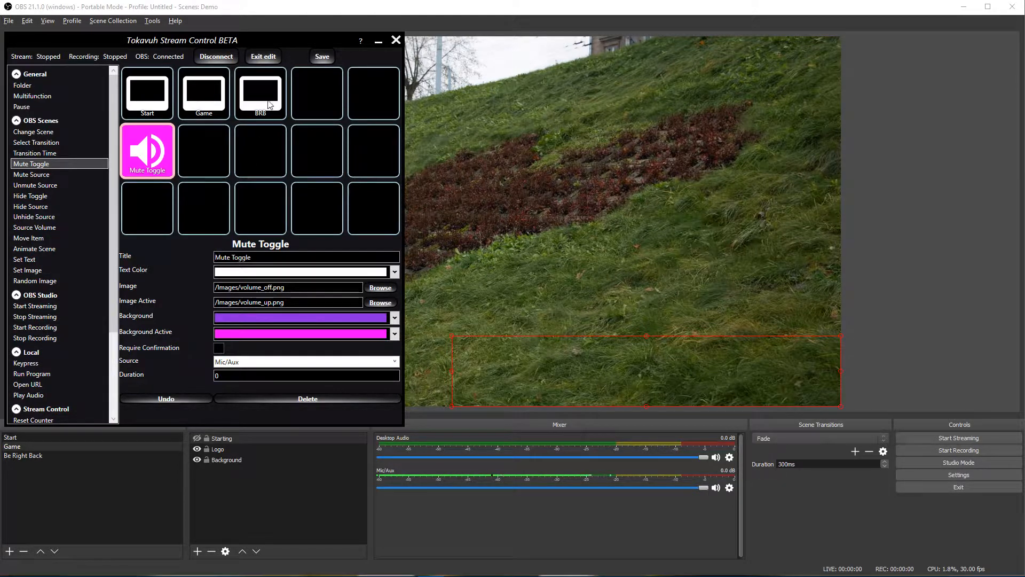
Step: Exit edit mode and toggle Mic/Aux mute on and off with the button
{"action": "left_click", "coordinate": [263, 56]}
{"action": "left_click", "coordinate": [47, 161]}
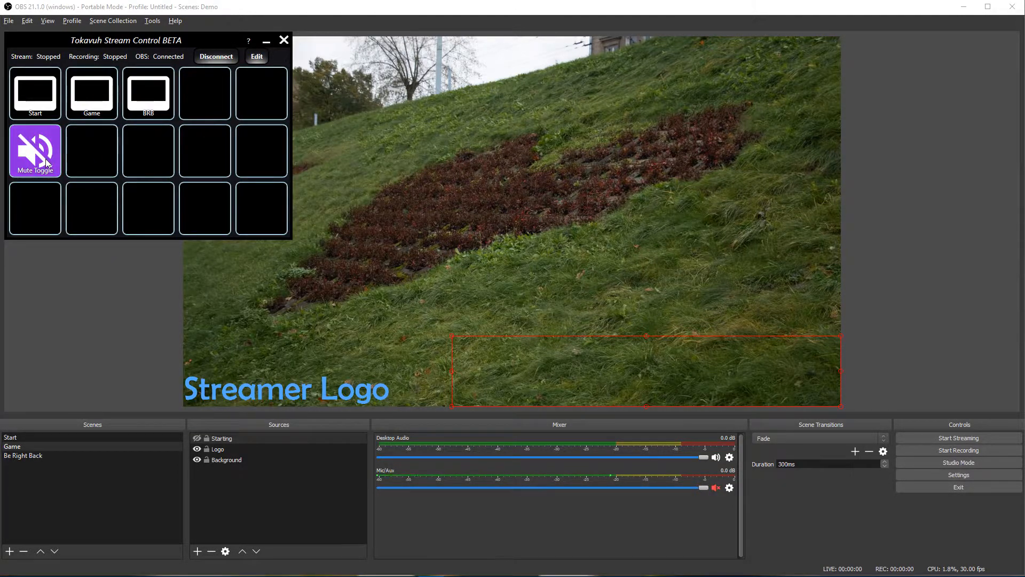
{"action": "left_click", "coordinate": [47, 161]}
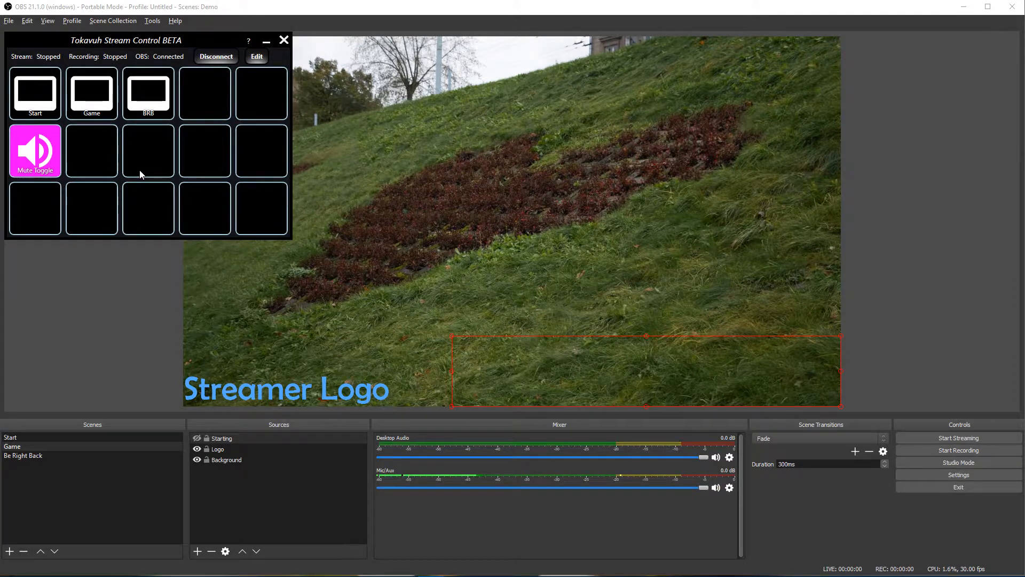
Step: Add a second Mute Toggle to row two and retitle the first one 'Mic Mute'
{"action": "left_click", "coordinate": [258, 55]}
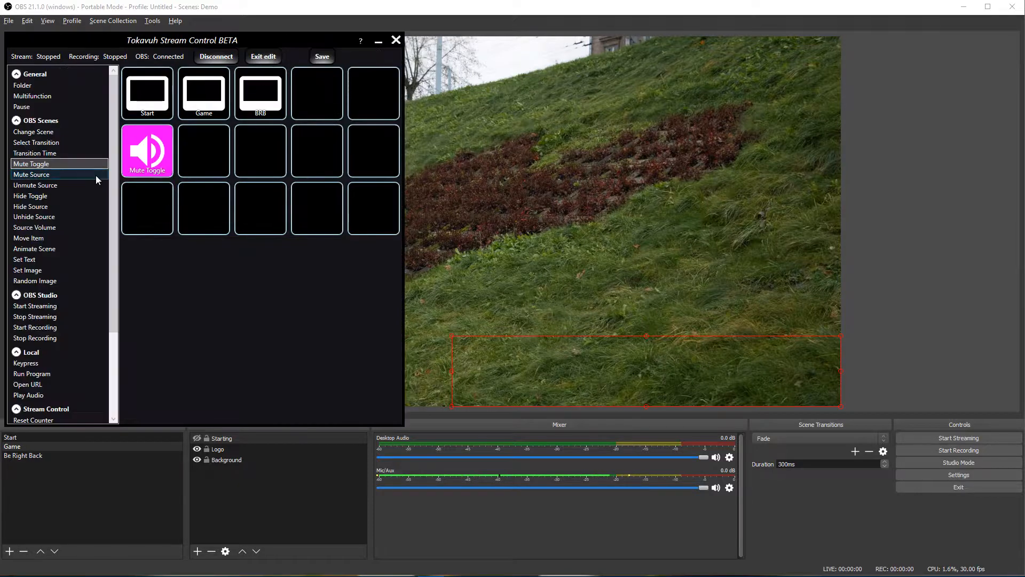
{"action": "left_click_drag", "start_coordinate": [26, 164], "coordinate": [204, 151]}
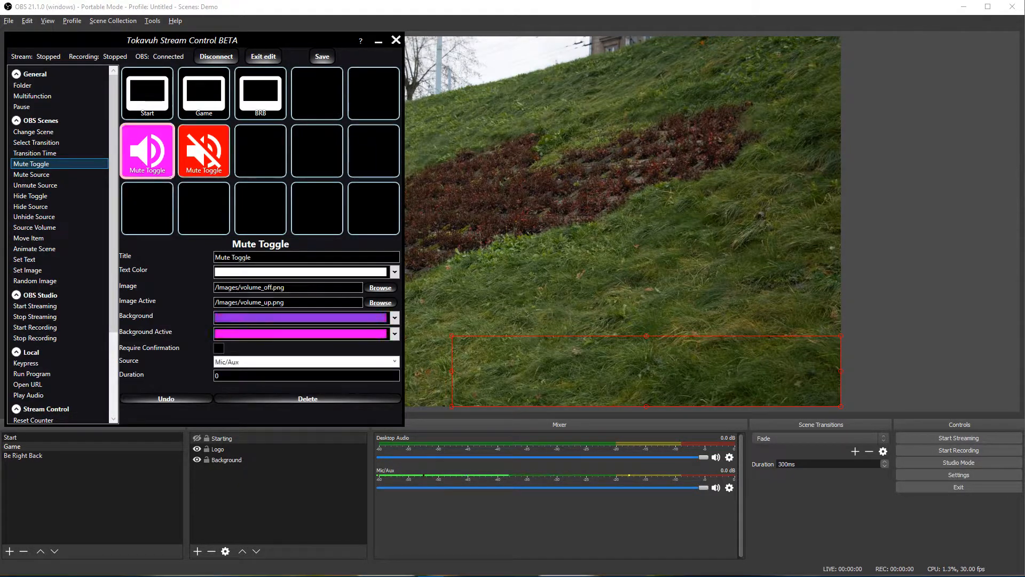
{"action": "left_click_drag", "start_coordinate": [251, 258], "coordinate": [202, 261]}
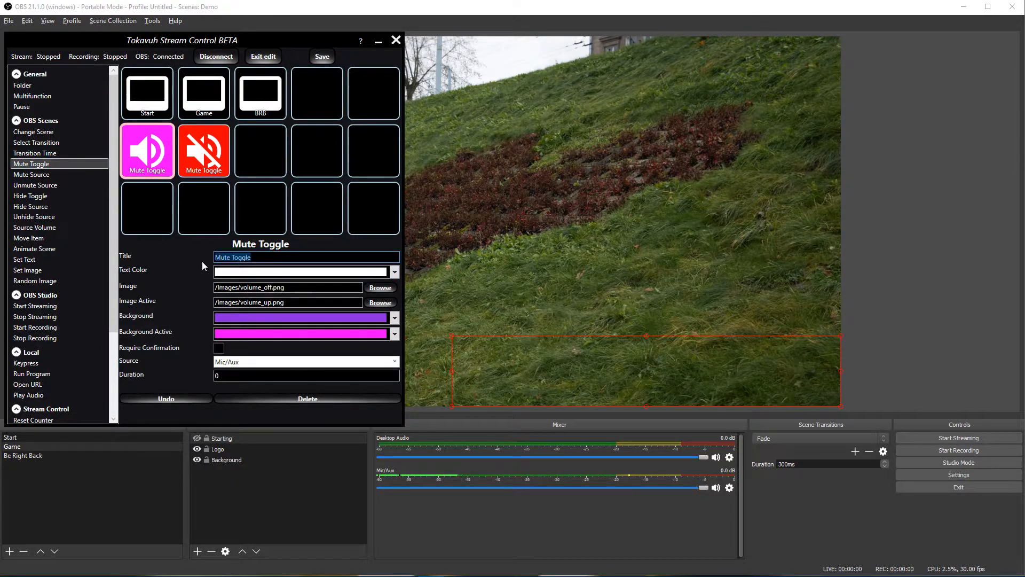
{"action": "type", "text": "Mio"}
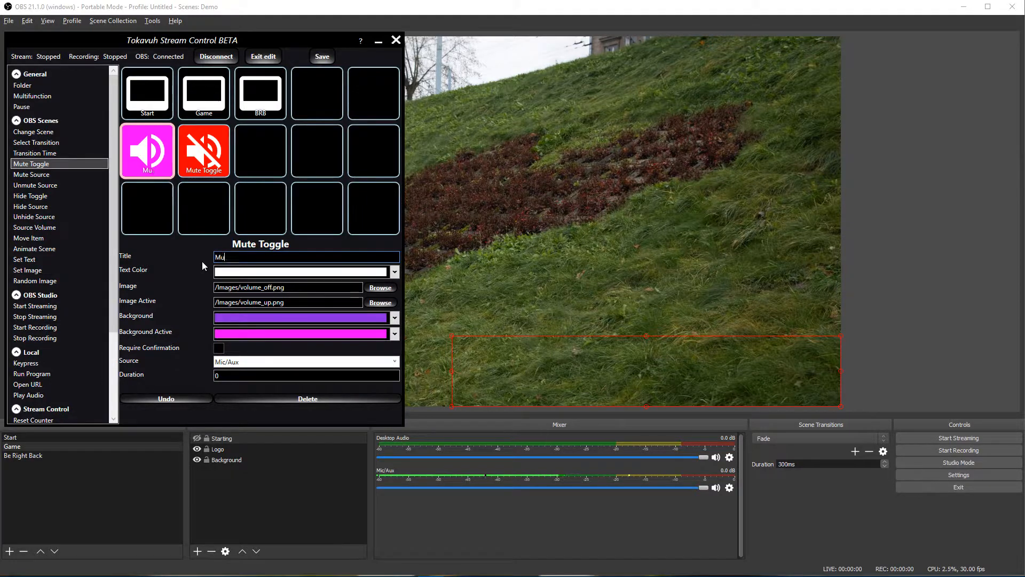
{"action": "type", "text": " Mute"}
Step: Link the new toggle to Desktop Audio, title it 'Game Mute', and mute game audio with it
{"action": "left_click", "coordinate": [227, 170]}
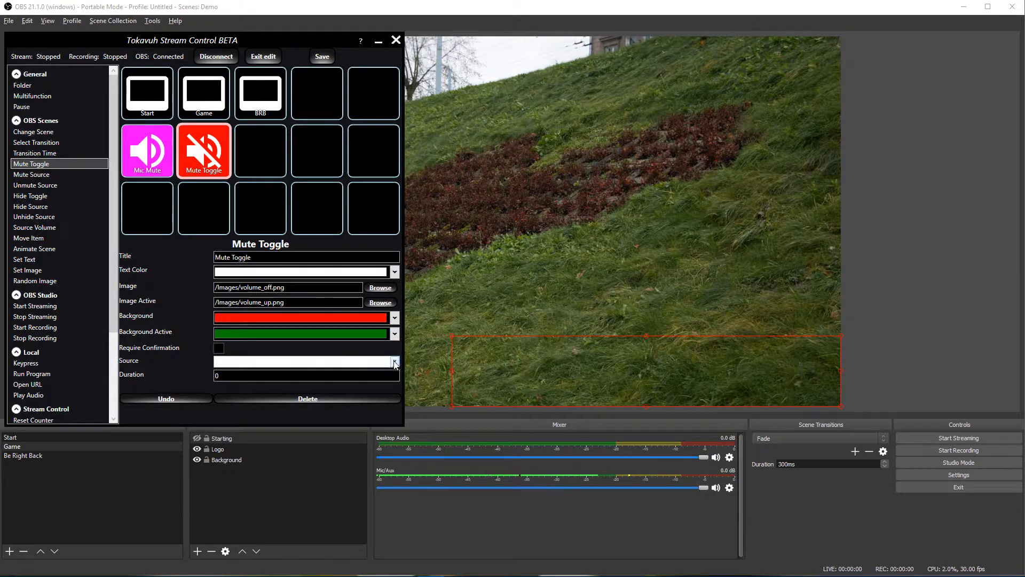
{"action": "left_click", "coordinate": [394, 361]}
{"action": "left_click", "coordinate": [331, 385]}
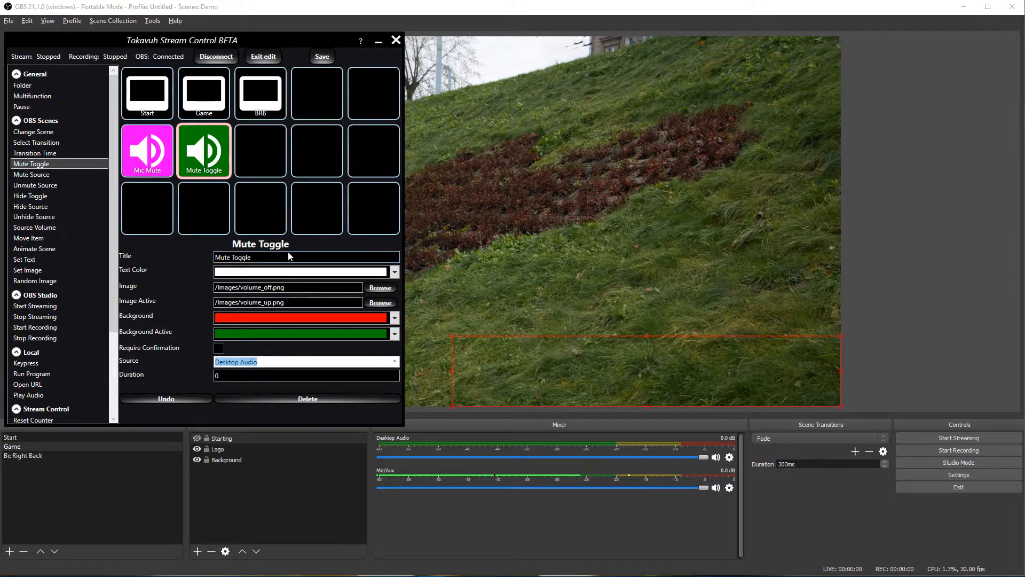
{"action": "type", "text": "Game Mute"}
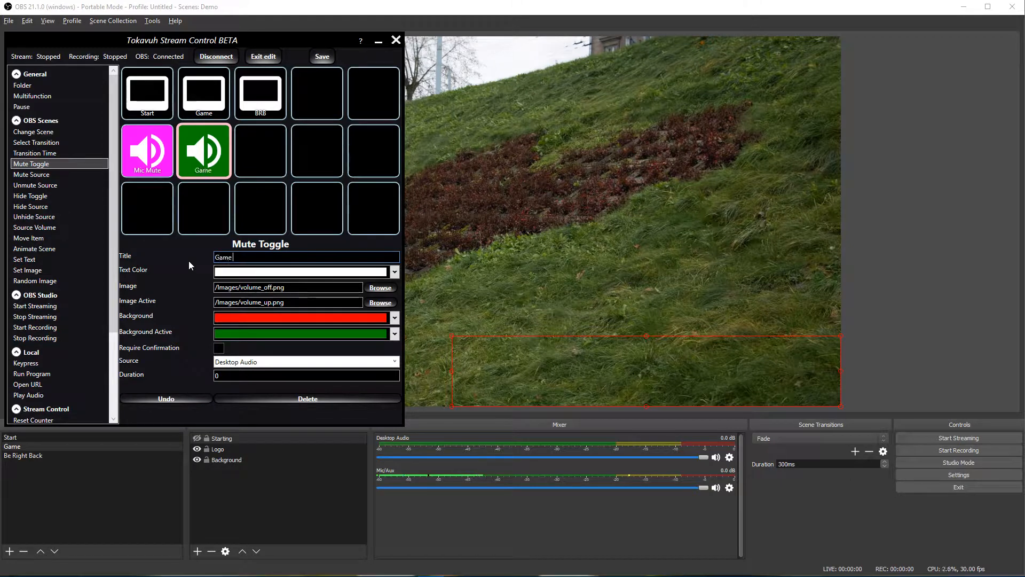
{"action": "left_click", "coordinate": [263, 56]}
{"action": "left_click", "coordinate": [97, 149]}
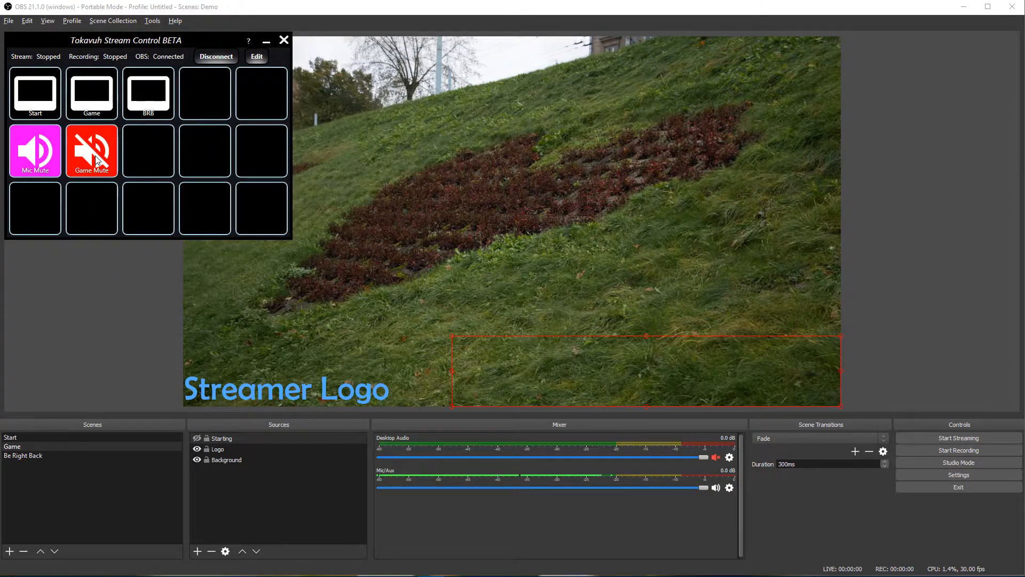
Step: Toggle Game Mute twice as a test, then enter edit mode and open Game Mute's Mute Toggle settings
{"action": "left_click", "coordinate": [97, 160]}
{"action": "left_click", "coordinate": [99, 162]}
{"action": "left_click", "coordinate": [258, 59]}
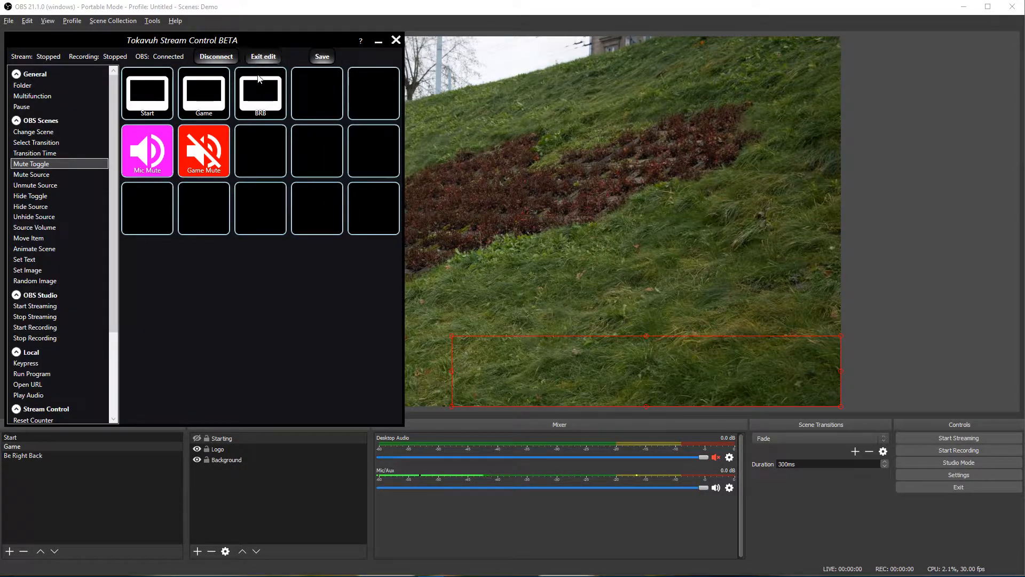
{"action": "left_click", "coordinate": [203, 159]}
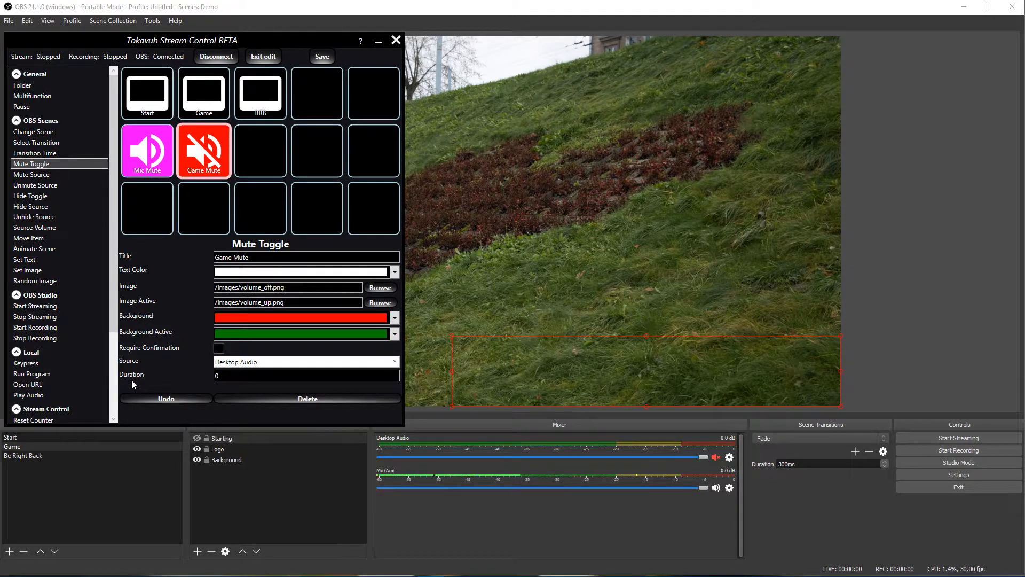
Step: Change the Game Mute Duration from 0 to 1000 and exit edit mode
{"action": "left_click_drag", "start_coordinate": [223, 376], "coordinate": [208, 378]}
{"action": "type", "text": "1000"}
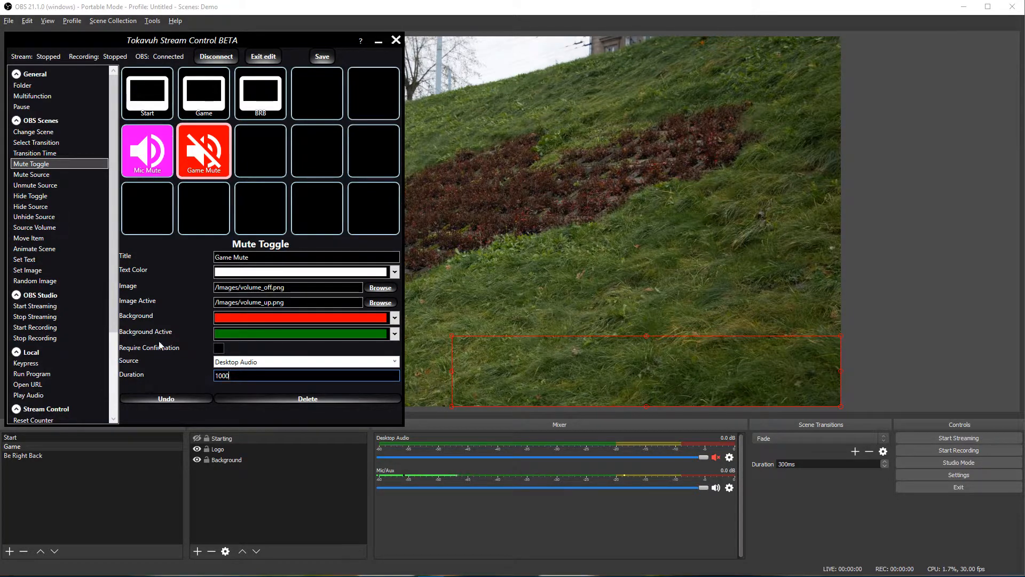
{"action": "left_click", "coordinate": [263, 57]}
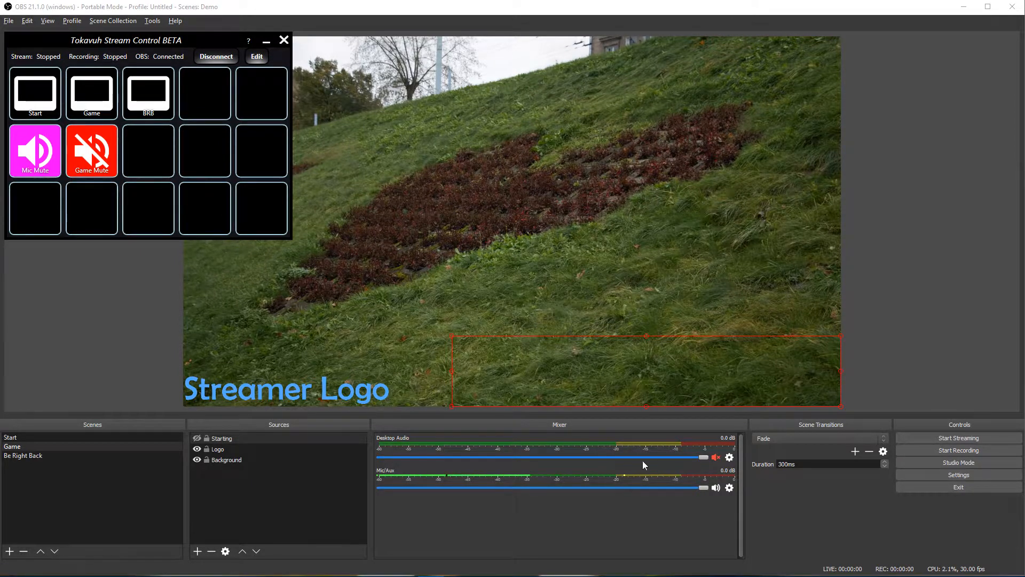
Step: Toggle Game Mute several times to test the fade, lowering Desktop Audio to -17.5 dB and leaving it unmuted
{"action": "left_click", "coordinate": [97, 162]}
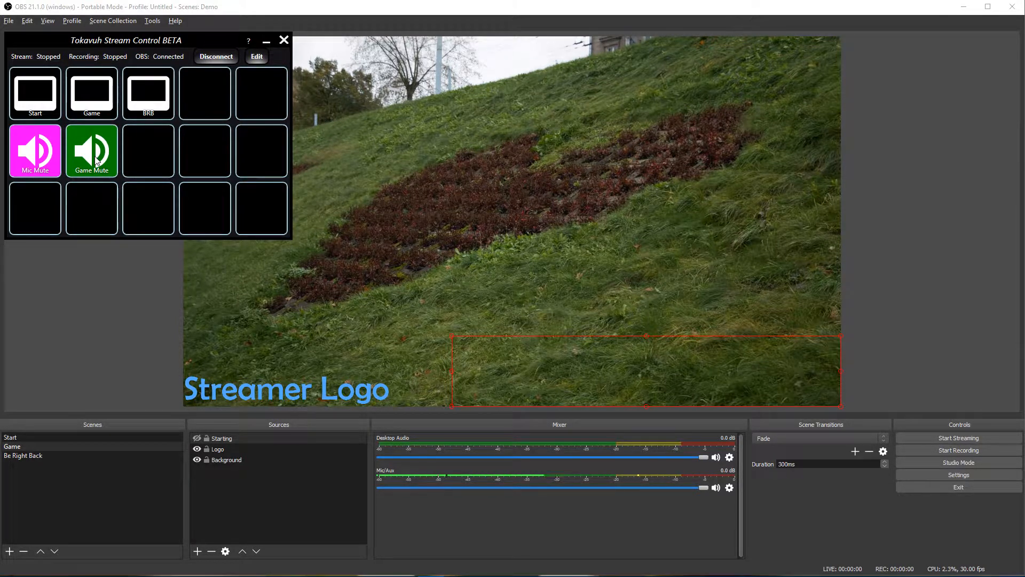
{"action": "left_click", "coordinate": [98, 158]}
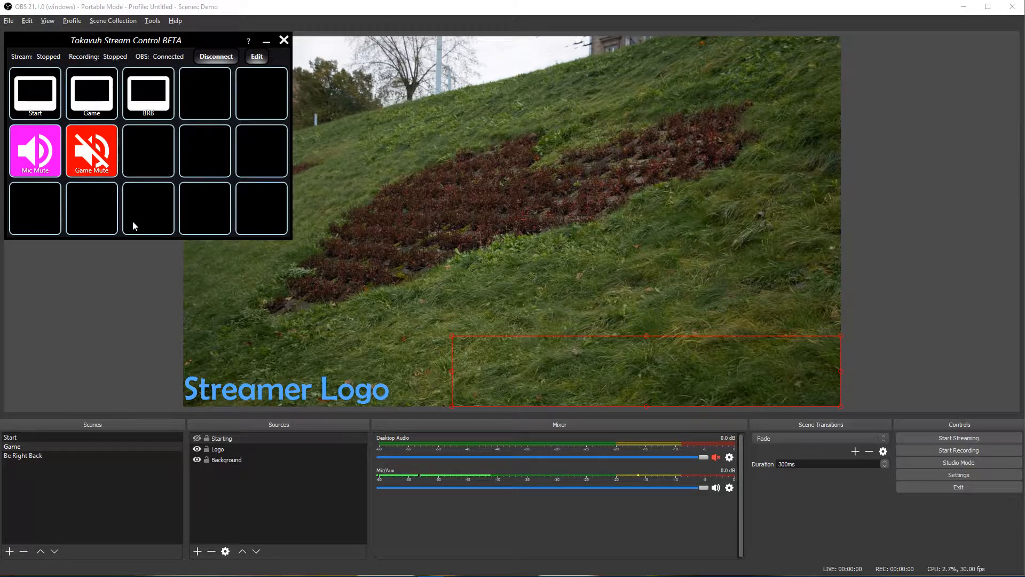
{"action": "left_click", "coordinate": [109, 169]}
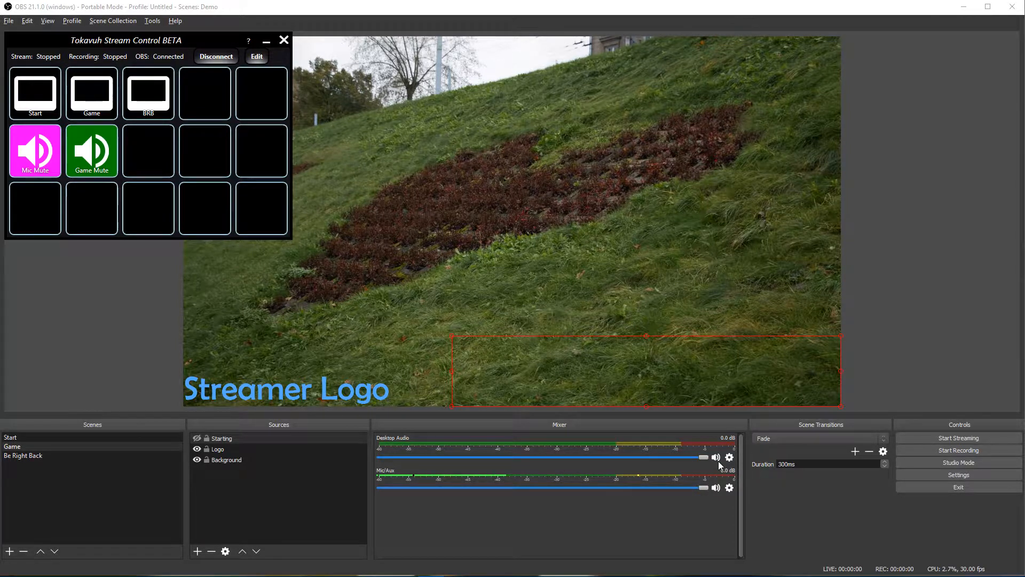
{"action": "left_click_drag", "start_coordinate": [700, 458], "coordinate": [696, 457]}
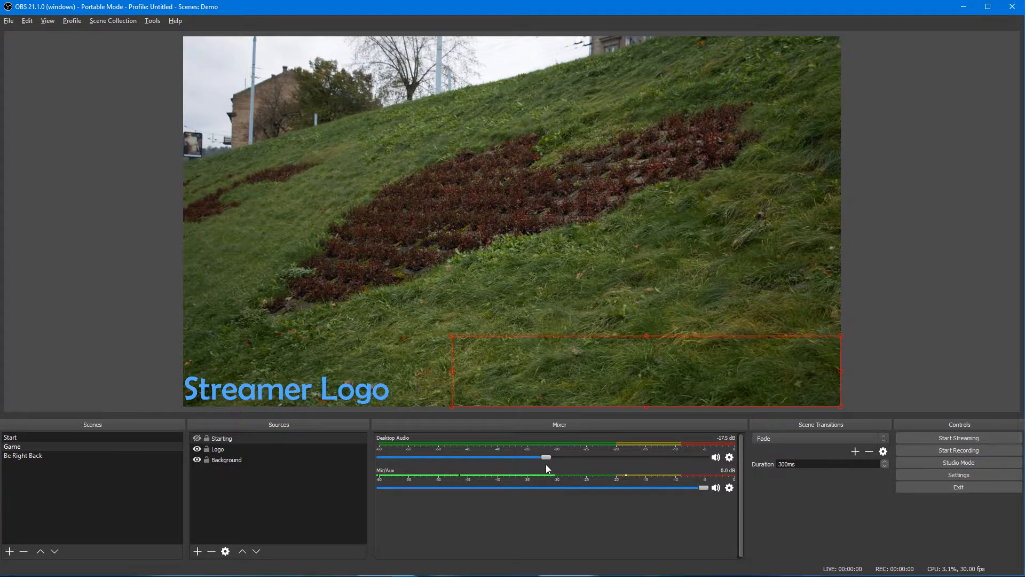
{"action": "key", "text": "alt+Tab"}
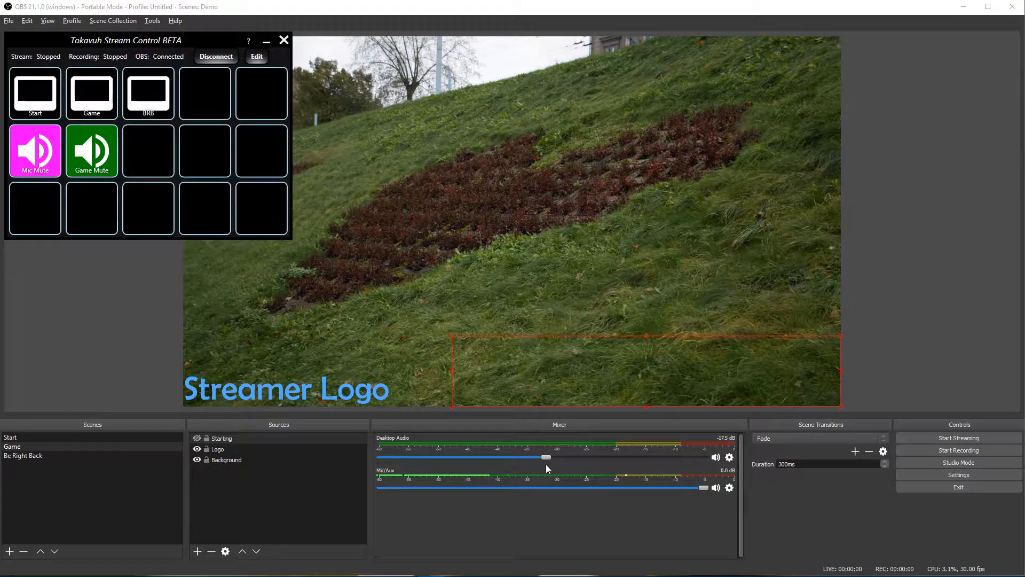
{"action": "left_click", "coordinate": [91, 163]}
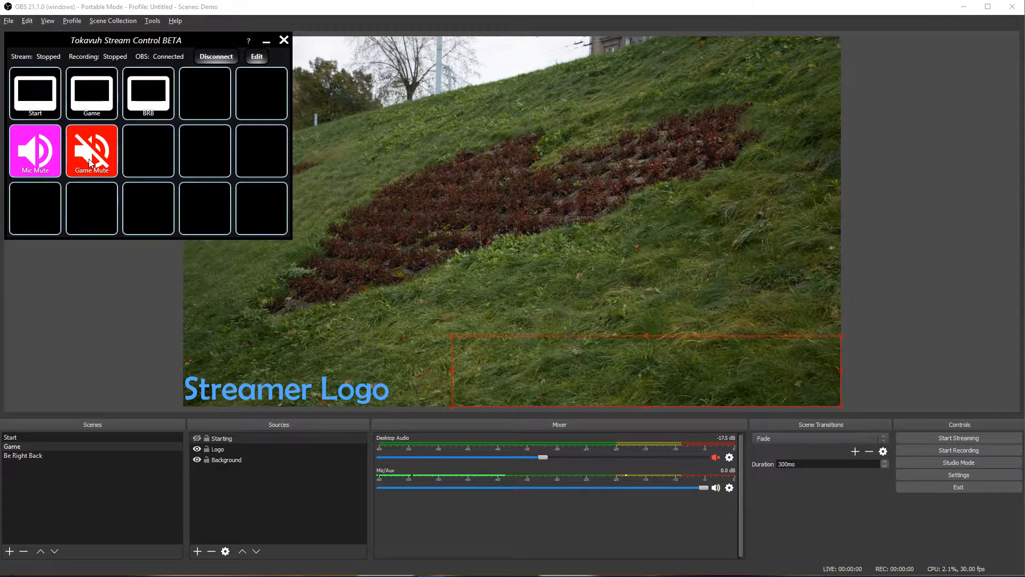
{"action": "left_click", "coordinate": [90, 163]}
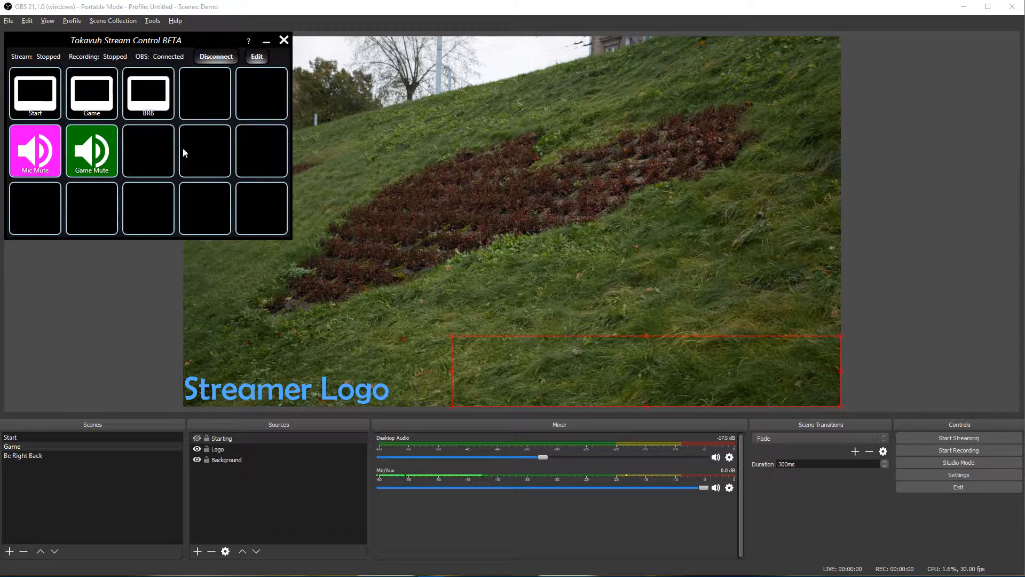
Step: Mute and unmute the microphone, then mute and unmute the game audio
{"action": "left_click", "coordinate": [40, 160]}
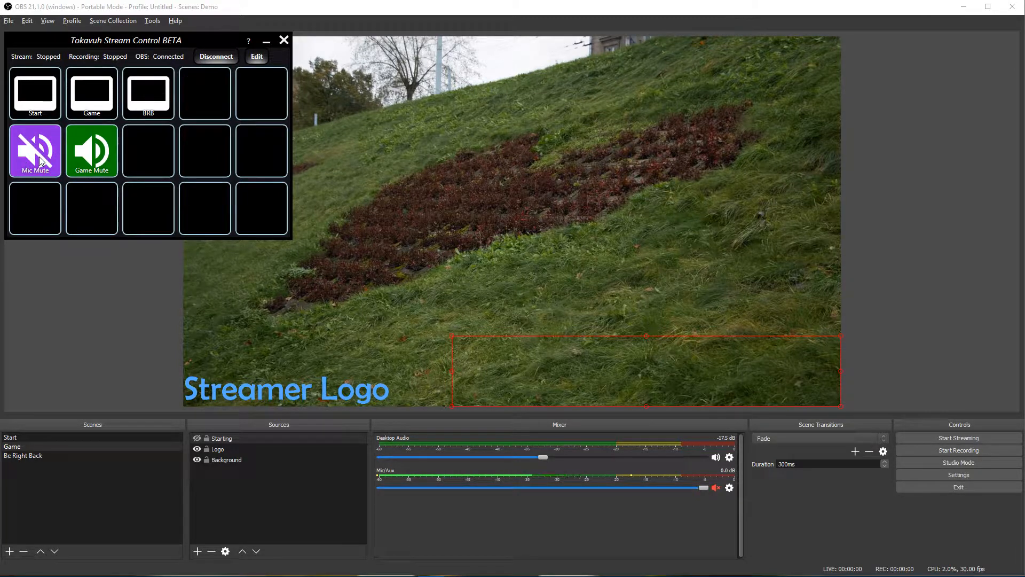
{"action": "left_click", "coordinate": [40, 160]}
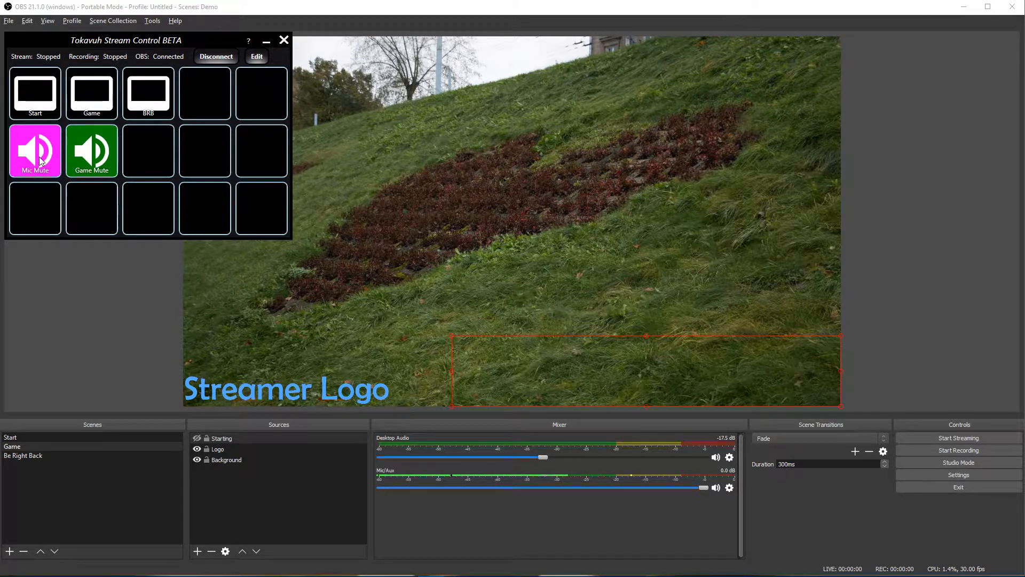
{"action": "left_click", "coordinate": [103, 160]}
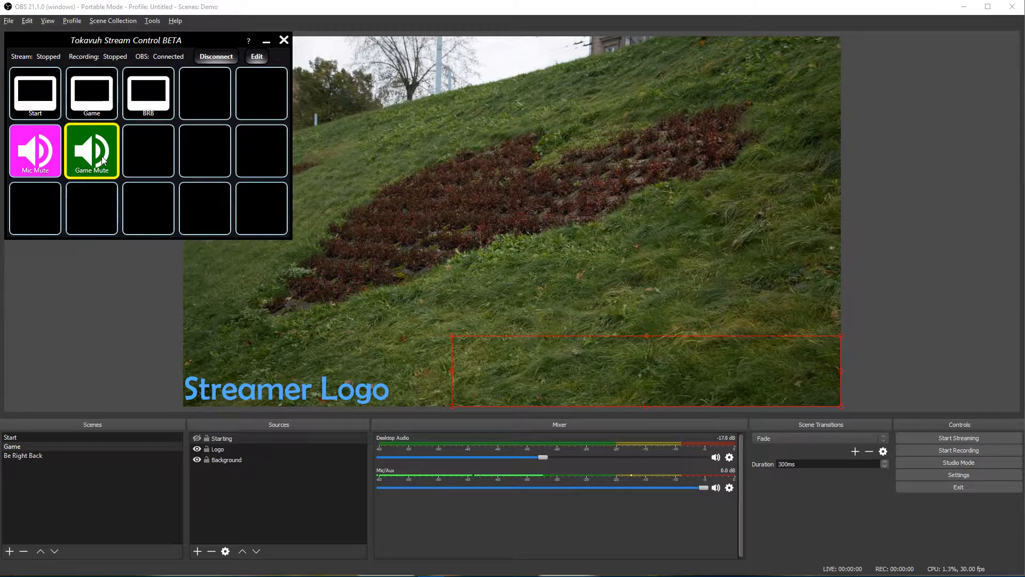
{"action": "left_click", "coordinate": [103, 160]}
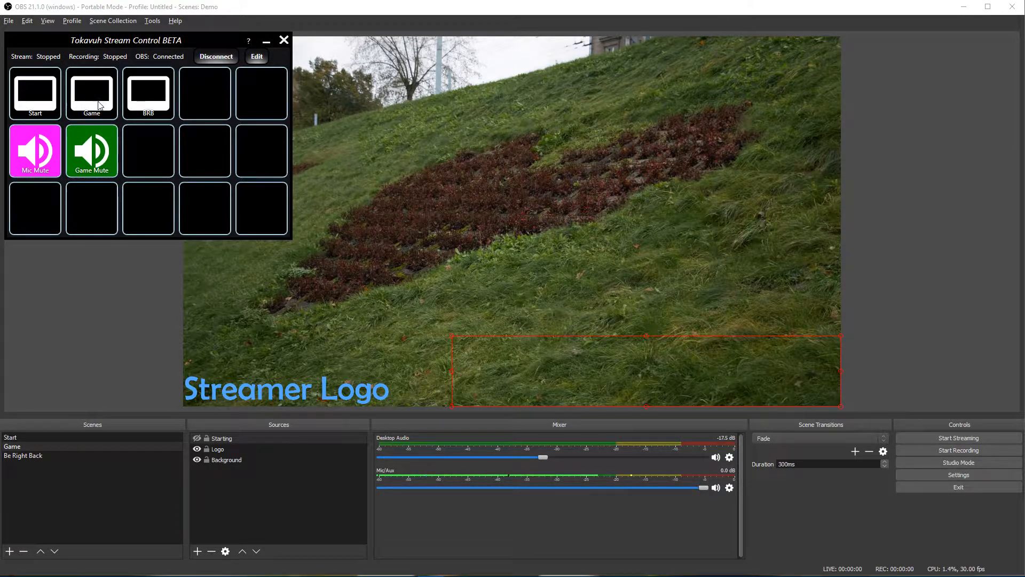
Step: Switch OBS to Be Right Back, then to the Start scene, and enter edit mode
{"action": "left_click", "coordinate": [156, 103]}
{"action": "left_click", "coordinate": [40, 102]}
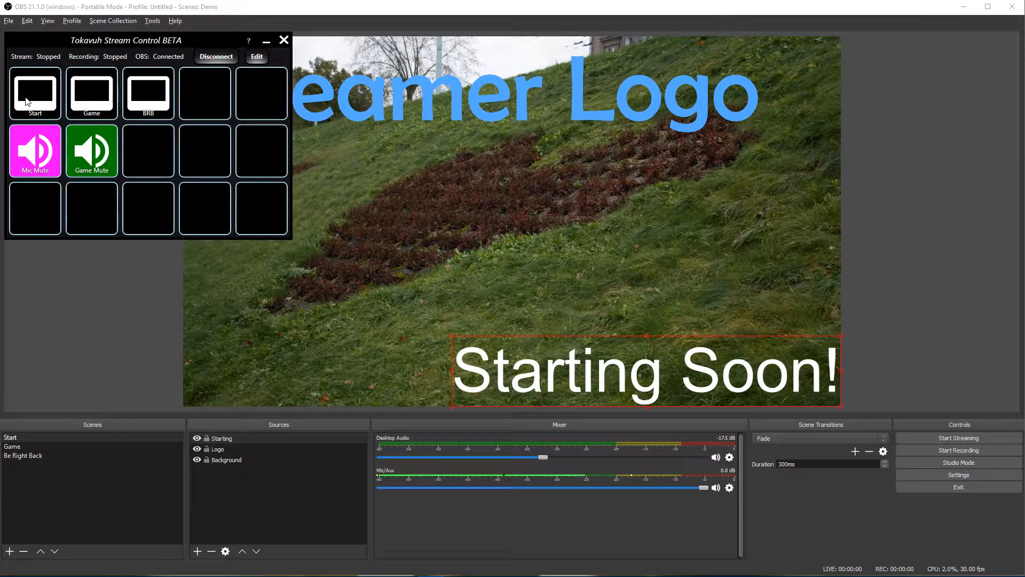
{"action": "left_click", "coordinate": [249, 59]}
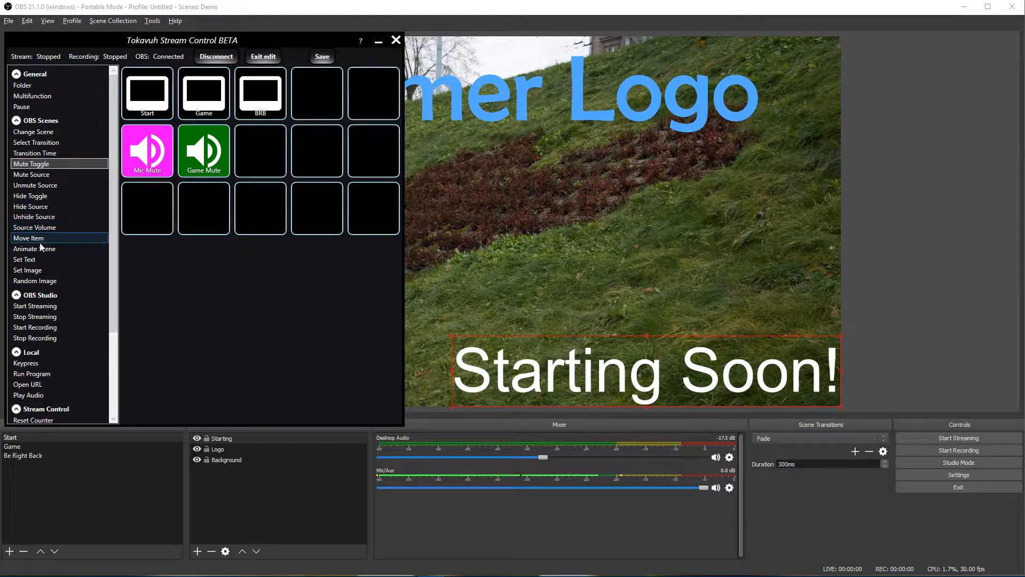
Step: Place a Move Item button in the bottom-left grid cell and select the Streamer Logo source in OBS
{"action": "left_click", "coordinate": [72, 238]}
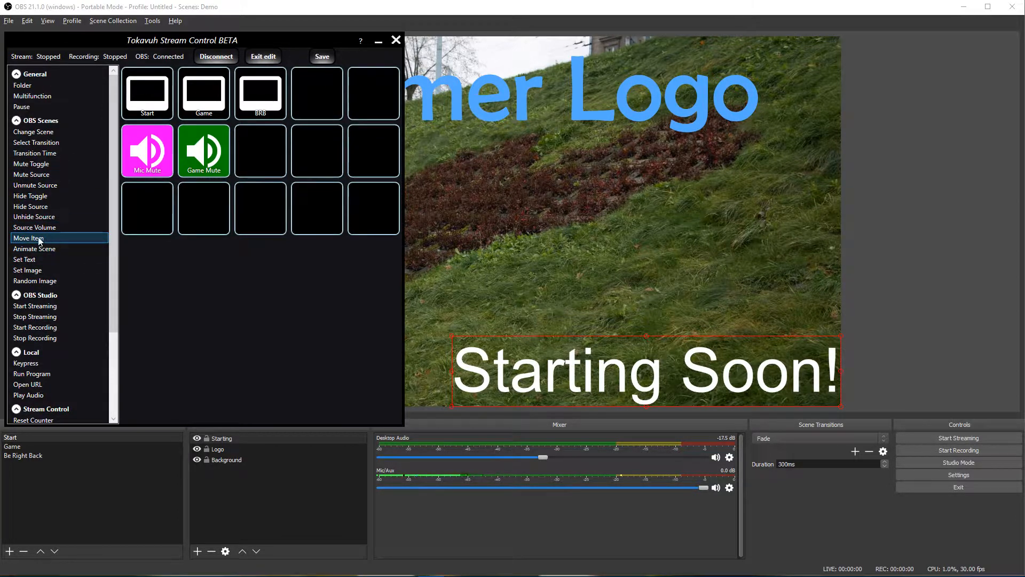
{"action": "left_click_drag", "start_coordinate": [29, 243], "coordinate": [162, 220]}
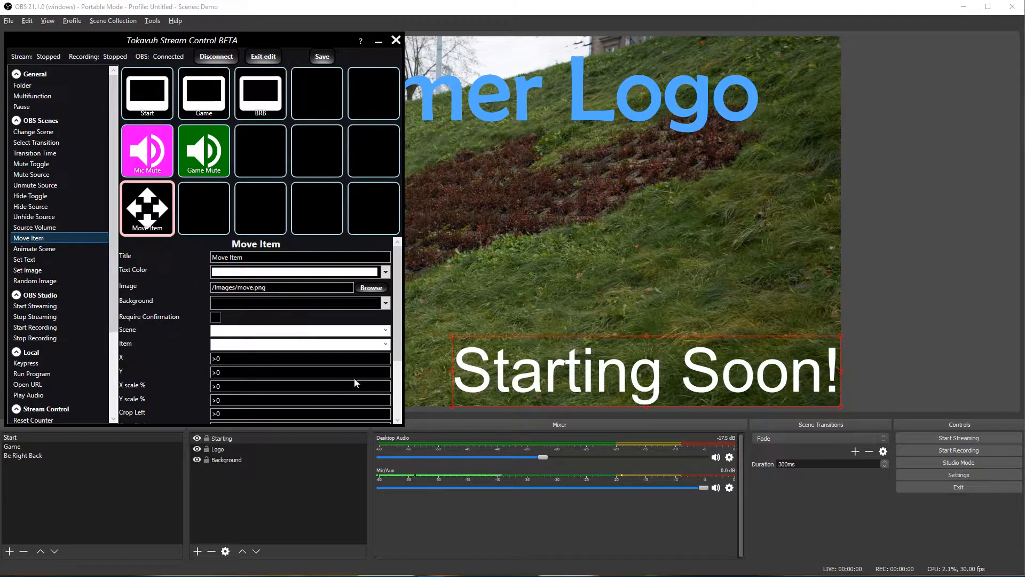
{"action": "scroll", "coordinate": [396, 343], "scroll_direction": "down", "scroll_amount": 3}
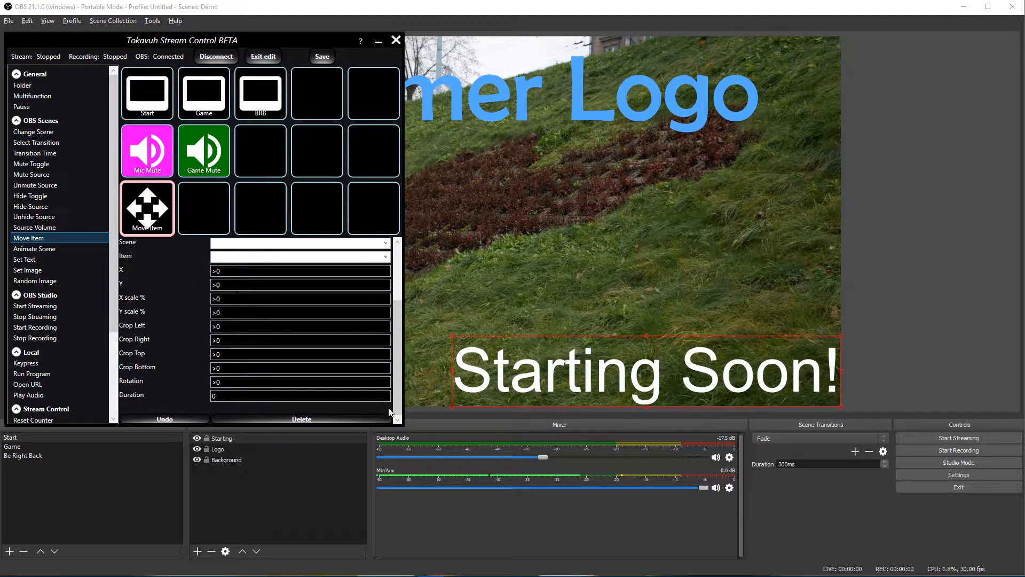
{"action": "left_click", "coordinate": [523, 95]}
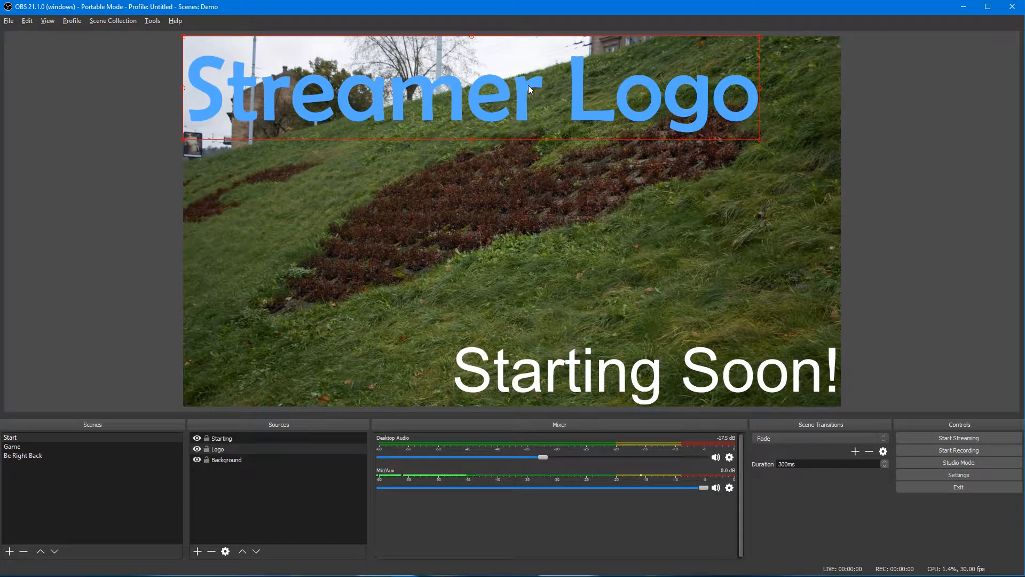
{"action": "key", "text": "alt+Tab"}
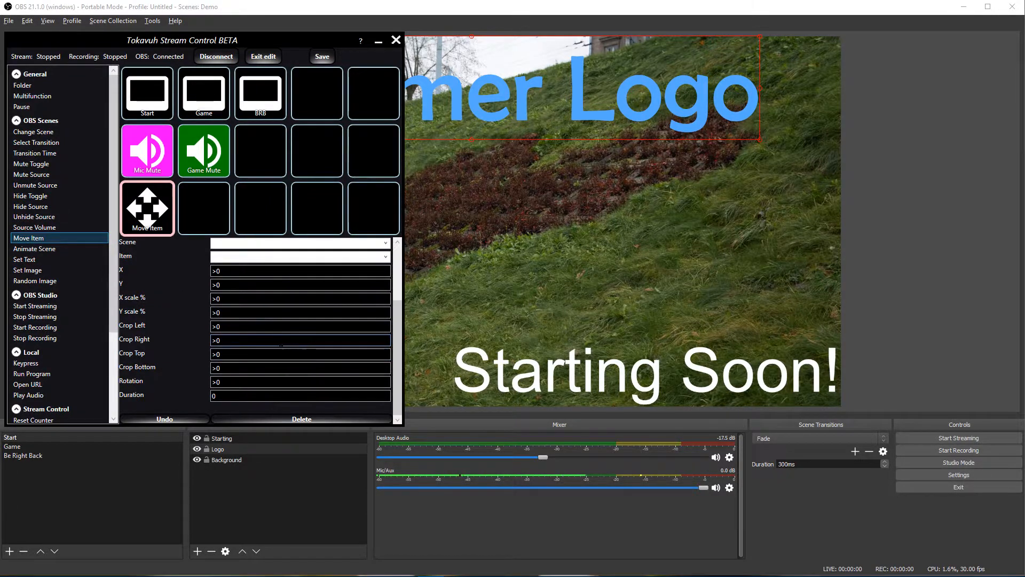
Step: Choose Logo as the item the Move Item button moves
{"action": "left_click", "coordinate": [386, 244]}
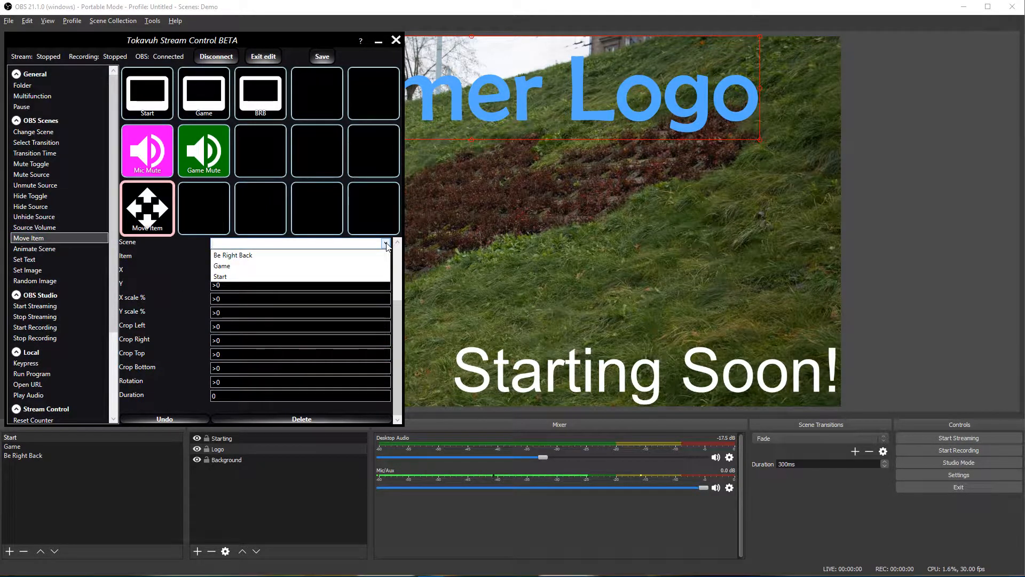
{"action": "left_click", "coordinate": [387, 243]}
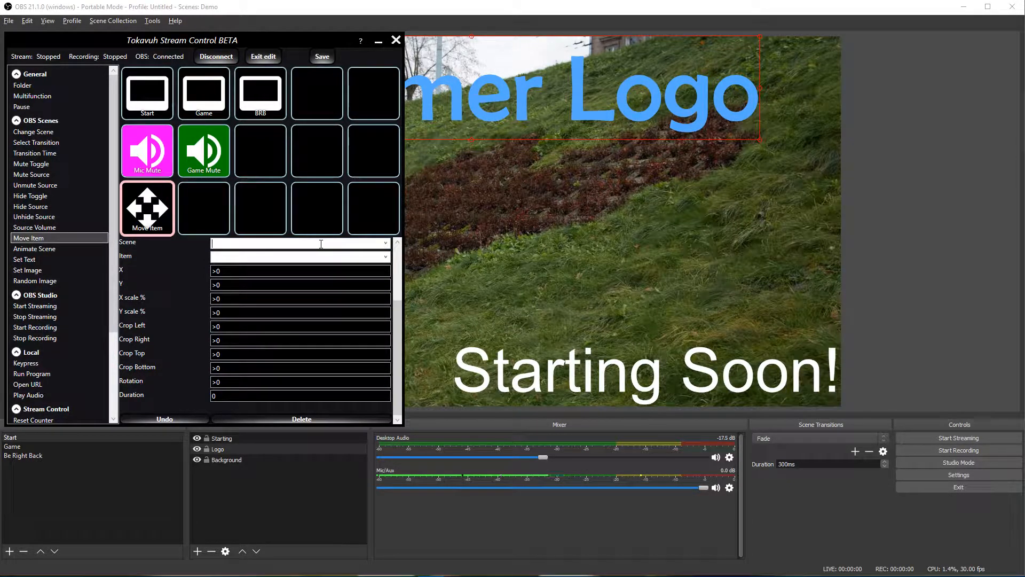
{"action": "left_click", "coordinate": [383, 259]}
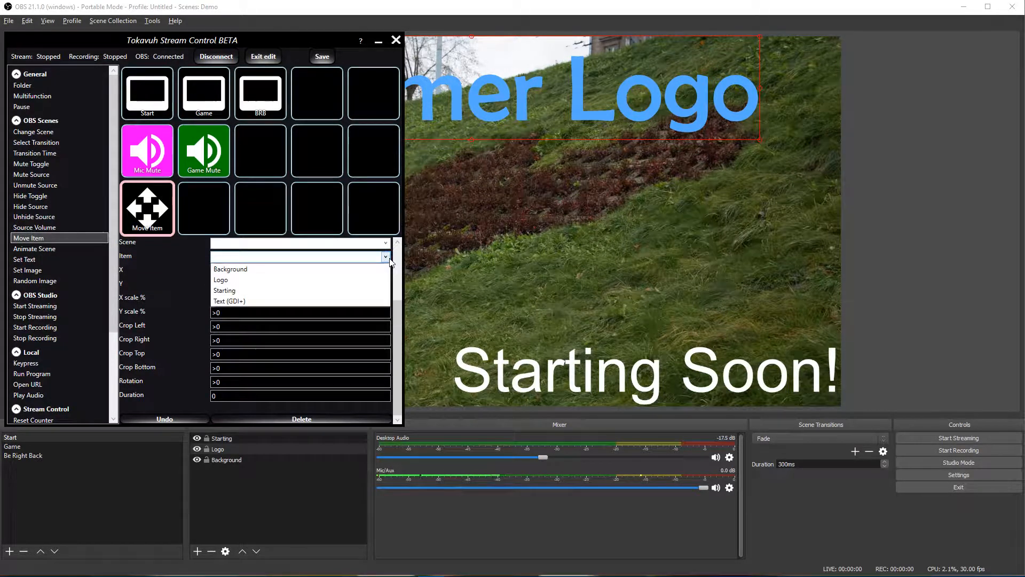
{"action": "left_click", "coordinate": [262, 282]}
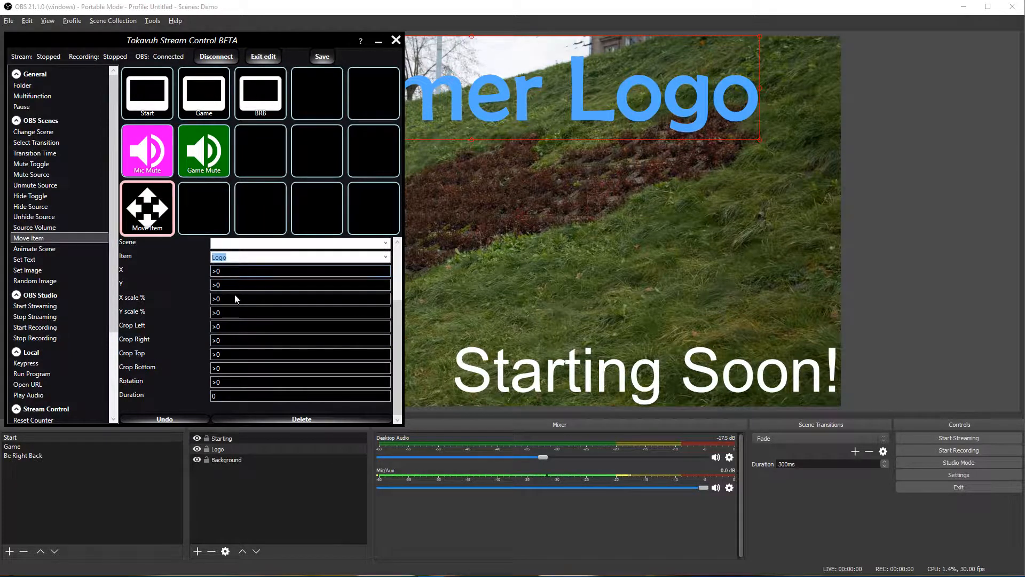
{"action": "scroll", "coordinate": [236, 398], "scroll_direction": "up", "scroll_amount": 3}
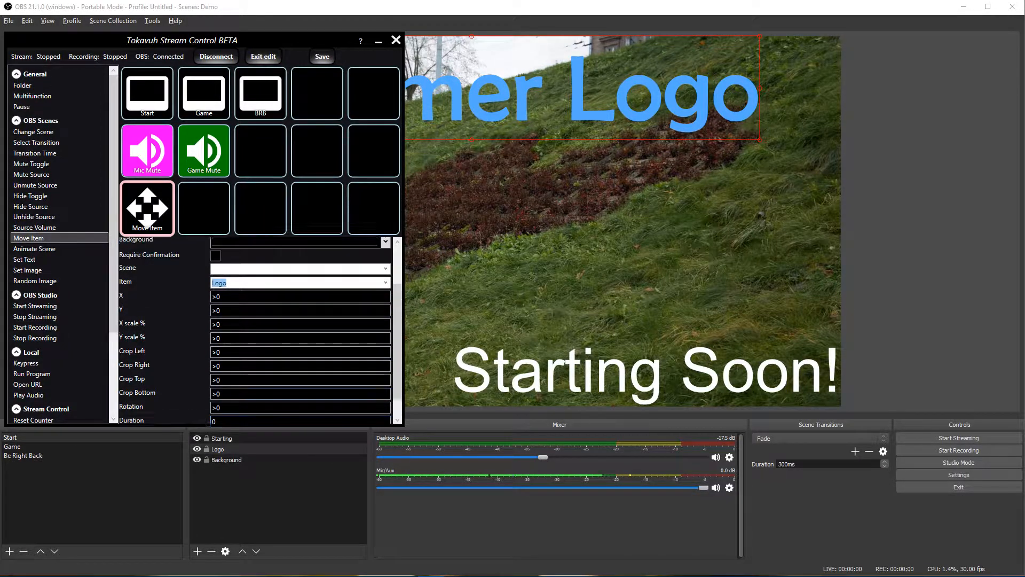
{"action": "scroll", "coordinate": [233, 398], "scroll_direction": "down", "scroll_amount": 3}
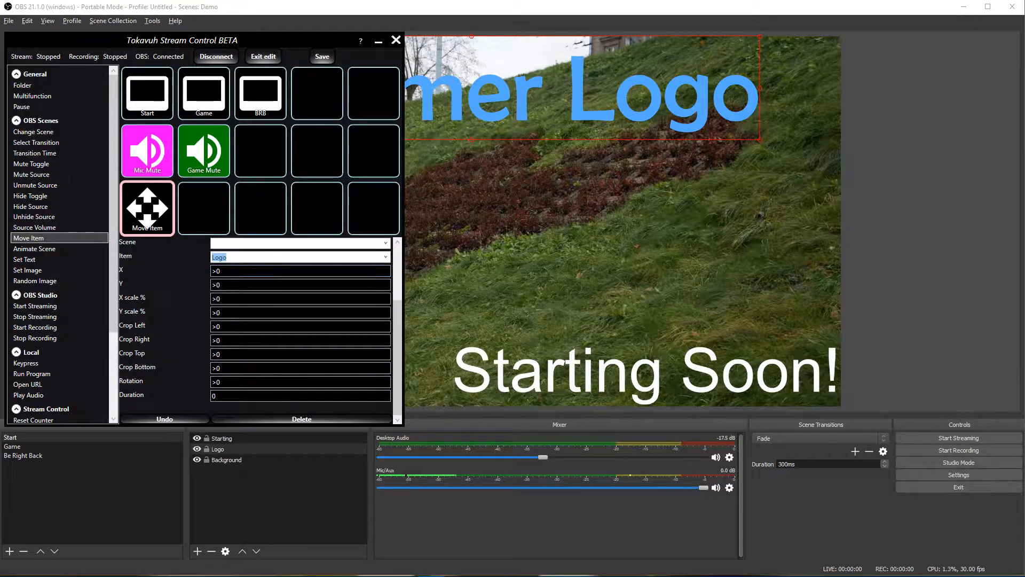
Step: Set the Move Item X offset to >100
{"action": "left_click", "coordinate": [229, 271]}
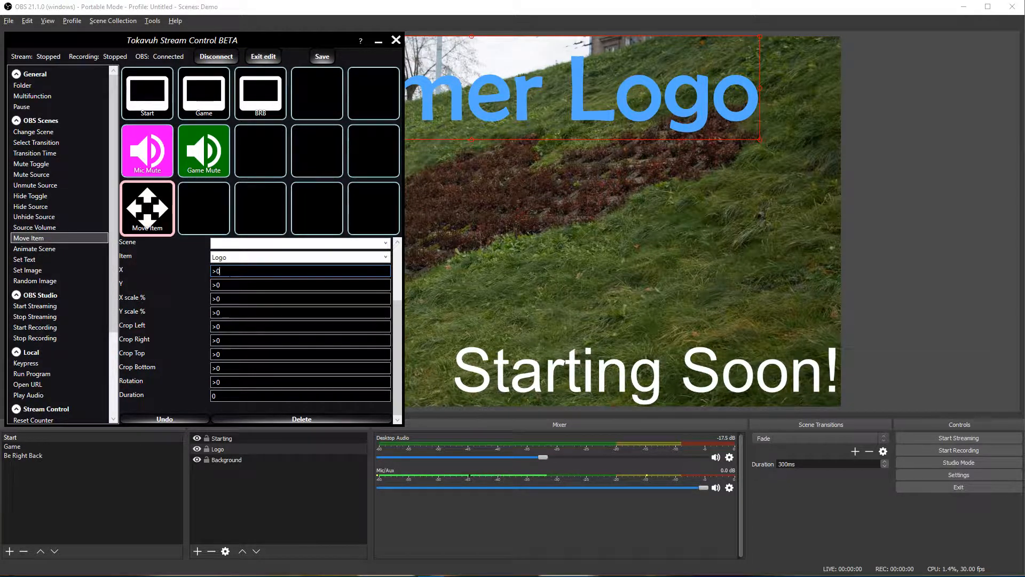
{"action": "key", "text": "BackSpace"}
{"action": "type", "text": "<"}
{"action": "key", "text": "Delete"}
{"action": "left_click_drag", "start_coordinate": [234, 273], "coordinate": [201, 272]}
{"action": "type", "text": ">100"}
Step: Set the Move Item Duration to 1000 and exit edit mode
{"action": "left_click", "coordinate": [278, 395]}
{"action": "type", "text": "1000"}
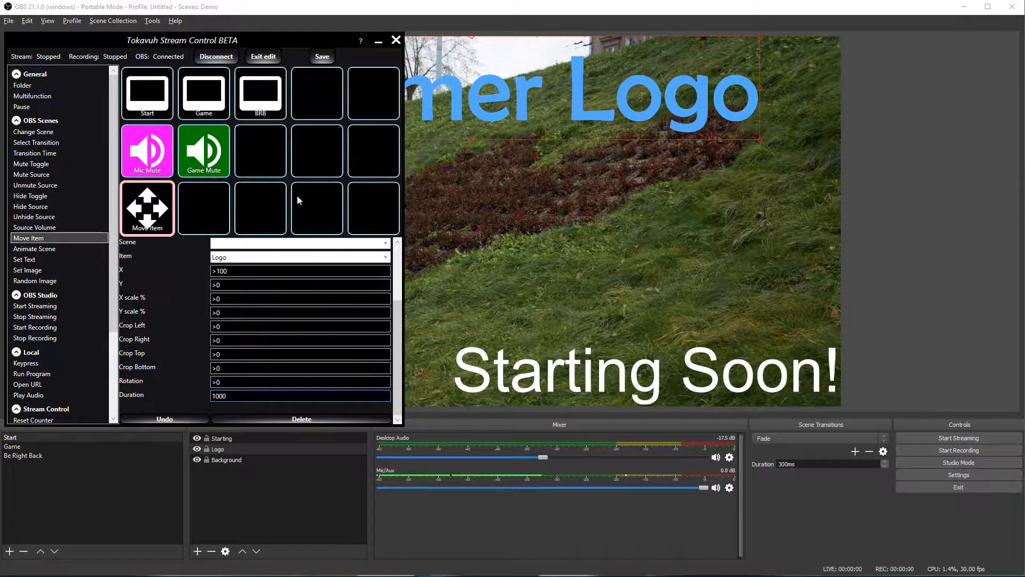
{"action": "left_click", "coordinate": [271, 56]}
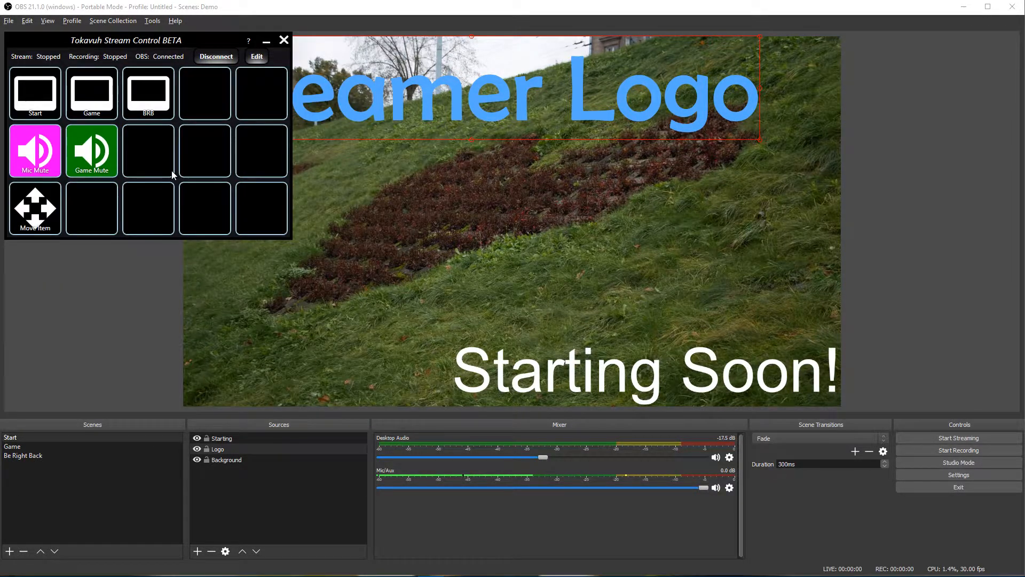
Step: Move the control panel window lower and test Move Item twice on the logo
{"action": "left_click_drag", "start_coordinate": [145, 46], "coordinate": [154, 197]}
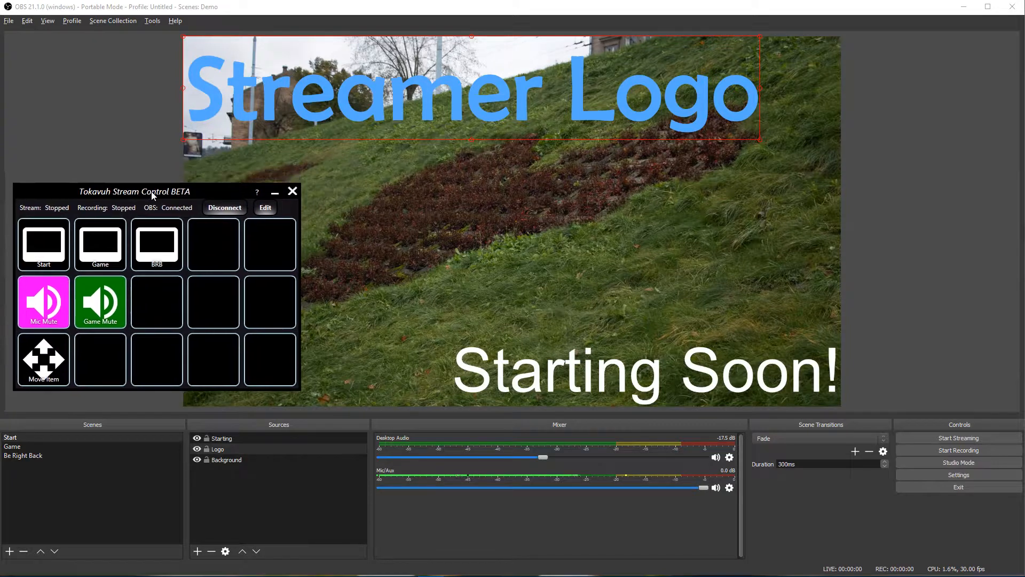
{"action": "left_click", "coordinate": [55, 367]}
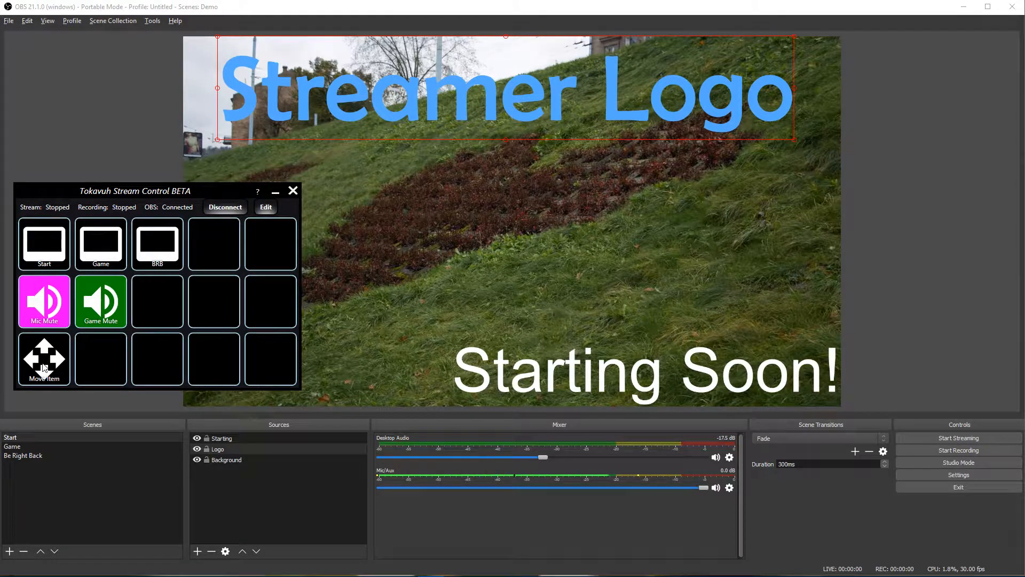
{"action": "left_click", "coordinate": [44, 368]}
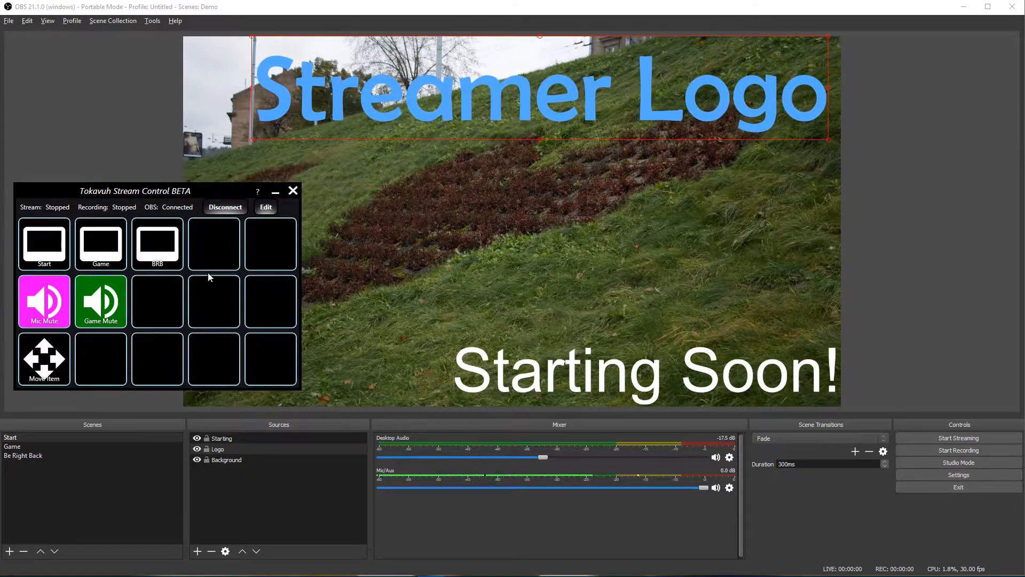
Step: Change the Move Item X offset from >100 to <100 and exit edit mode
{"action": "left_click", "coordinate": [266, 208]}
{"action": "left_click", "coordinate": [156, 359]}
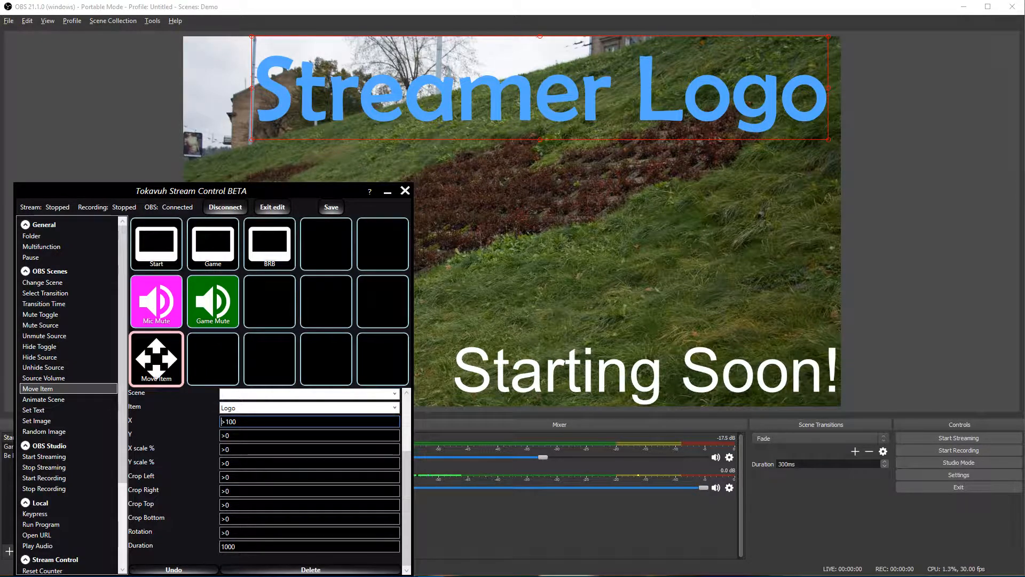
{"action": "key", "text": "BackSpace"}
{"action": "type", "text": "<"}
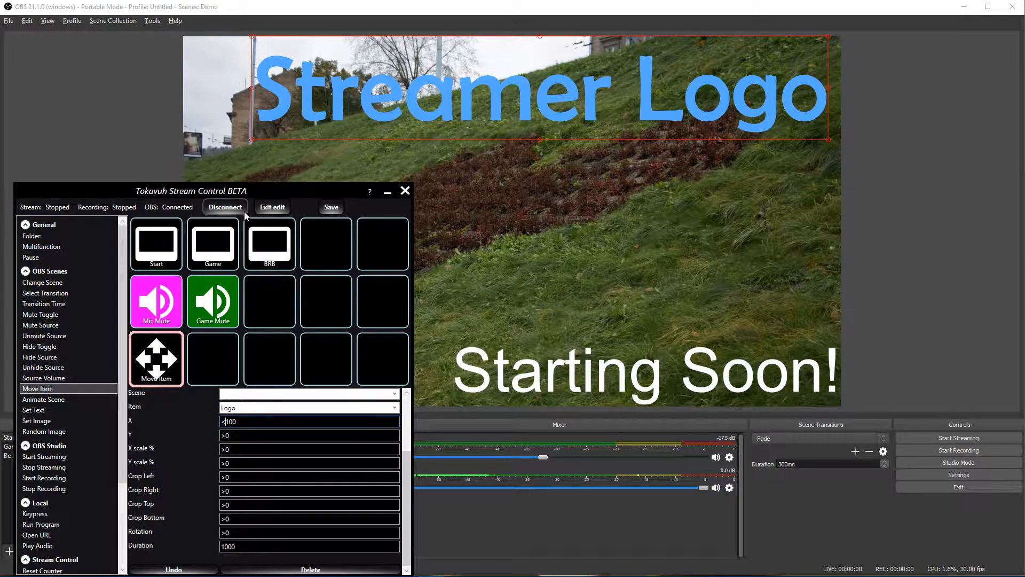
{"action": "left_click", "coordinate": [272, 207]}
Step: Press Move Item twice to slide the Streamer Logo left
{"action": "left_click", "coordinate": [57, 356]}
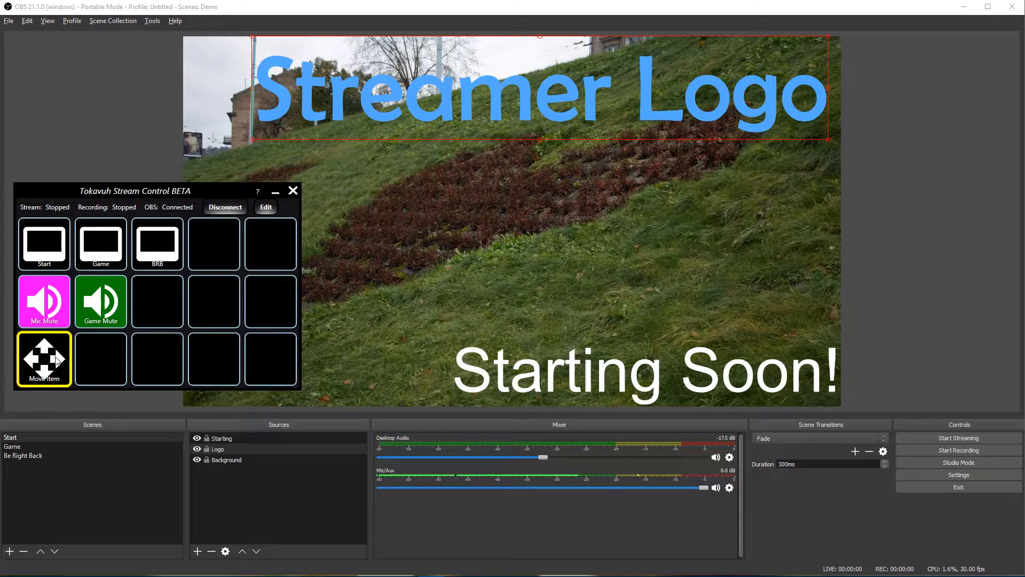
{"action": "left_click", "coordinate": [50, 369]}
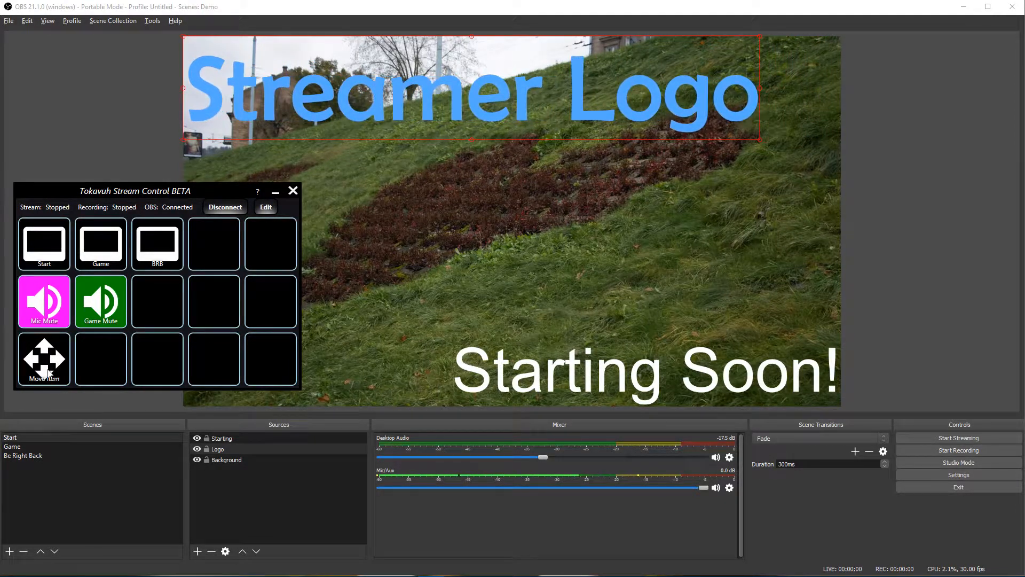
{"action": "left_click", "coordinate": [265, 207]}
Step: Open the Move Item settings and review its Y offset, X/Y scale and Crop Right values
{"action": "left_click", "coordinate": [149, 357]}
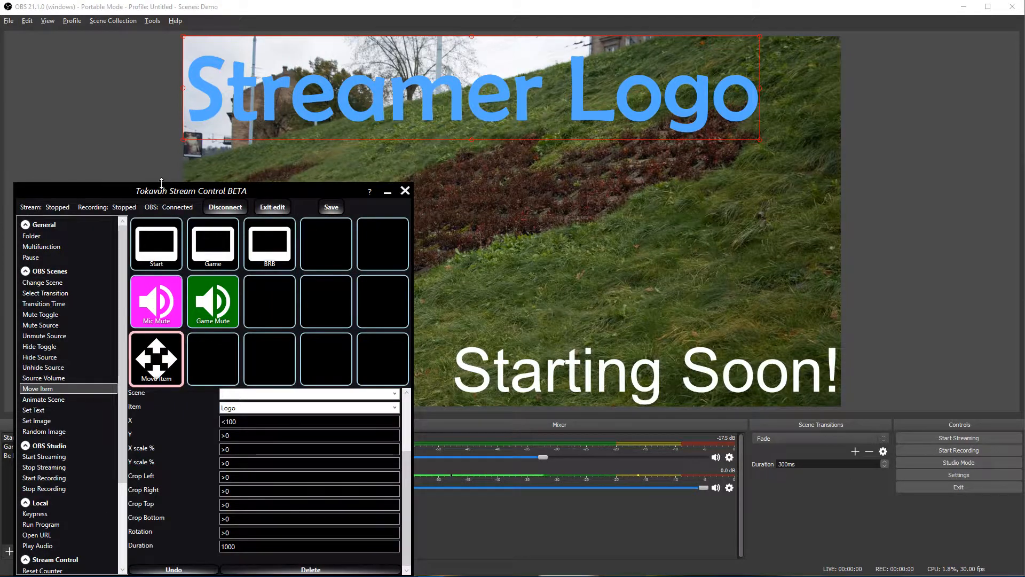
{"action": "left_click_drag", "start_coordinate": [162, 190], "coordinate": [156, 116]}
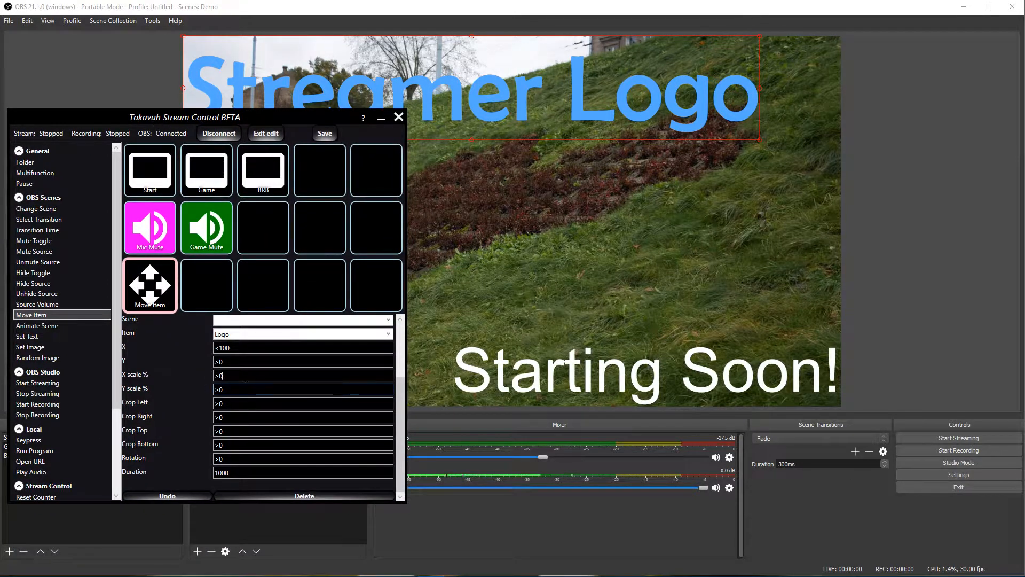
{"action": "left_click", "coordinate": [244, 363]}
{"action": "left_click", "coordinate": [243, 376]}
{"action": "left_click", "coordinate": [239, 390]}
{"action": "left_click", "coordinate": [231, 417]}
Step: Set the Move Item Rotation to >90 and the X offset to >0
{"action": "left_click", "coordinate": [239, 459]}
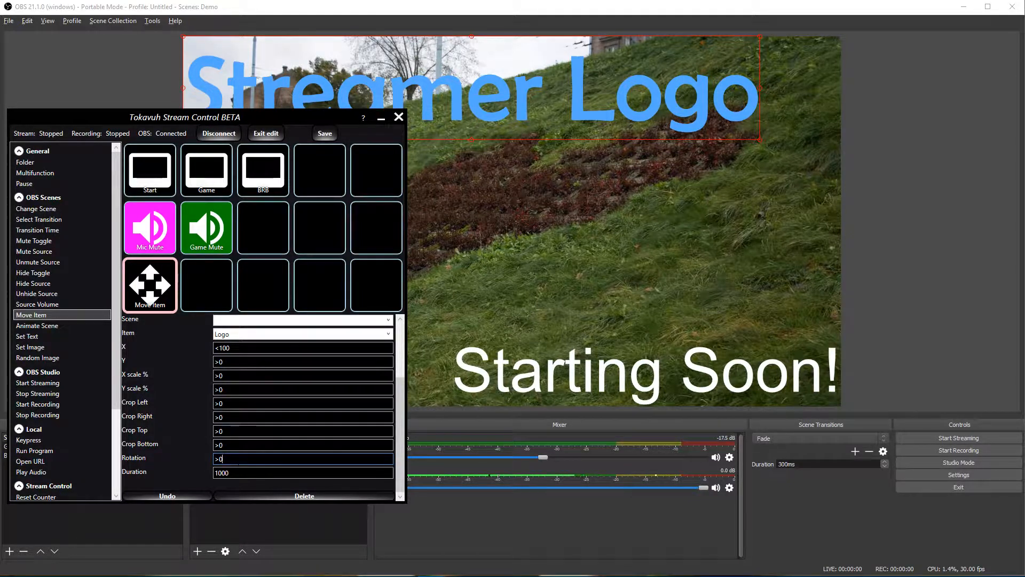
{"action": "left_click", "coordinate": [219, 459]}
{"action": "type", "text": "9"}
{"action": "double_click", "coordinate": [223, 347]}
{"action": "key", "text": "BackSpace"}
{"action": "key", "text": "BackSpace"}
{"action": "type", "text": ">0"}
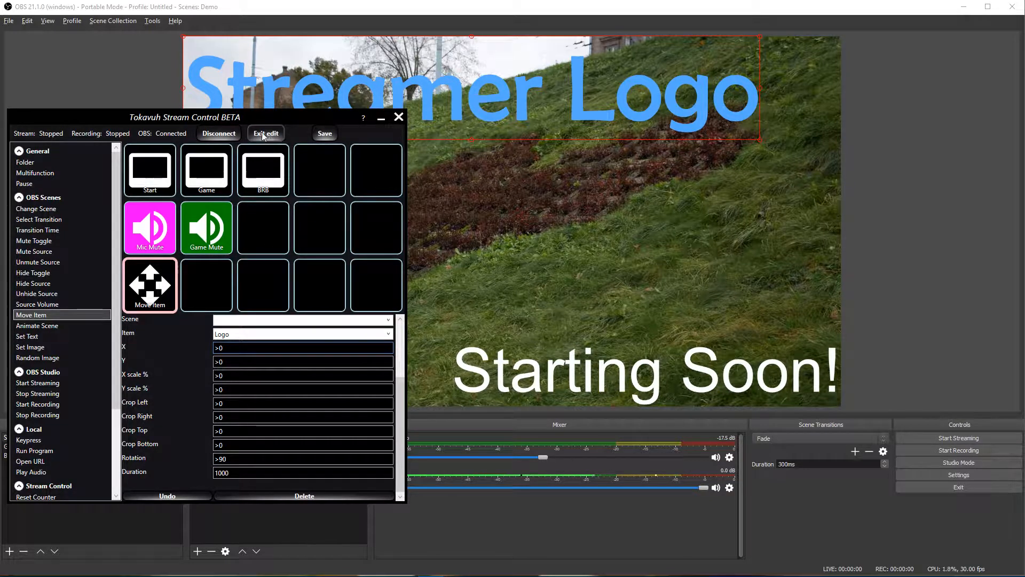
Step: Press Move Item four times to test the logo's 90° rotation
{"action": "left_click", "coordinate": [150, 291]}
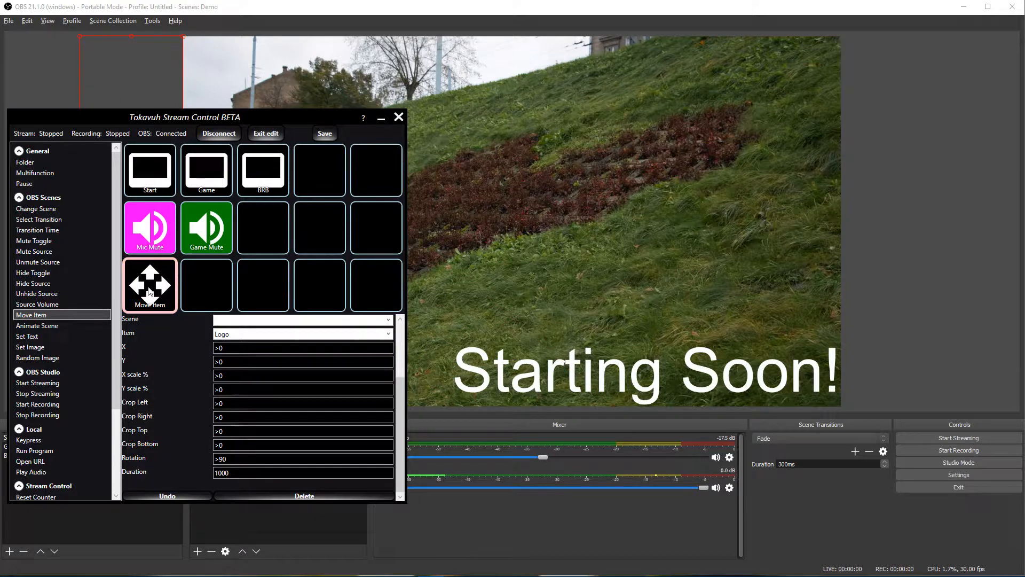
{"action": "left_click", "coordinate": [158, 289]}
{"action": "left_click", "coordinate": [159, 289]}
{"action": "left_click", "coordinate": [159, 290]}
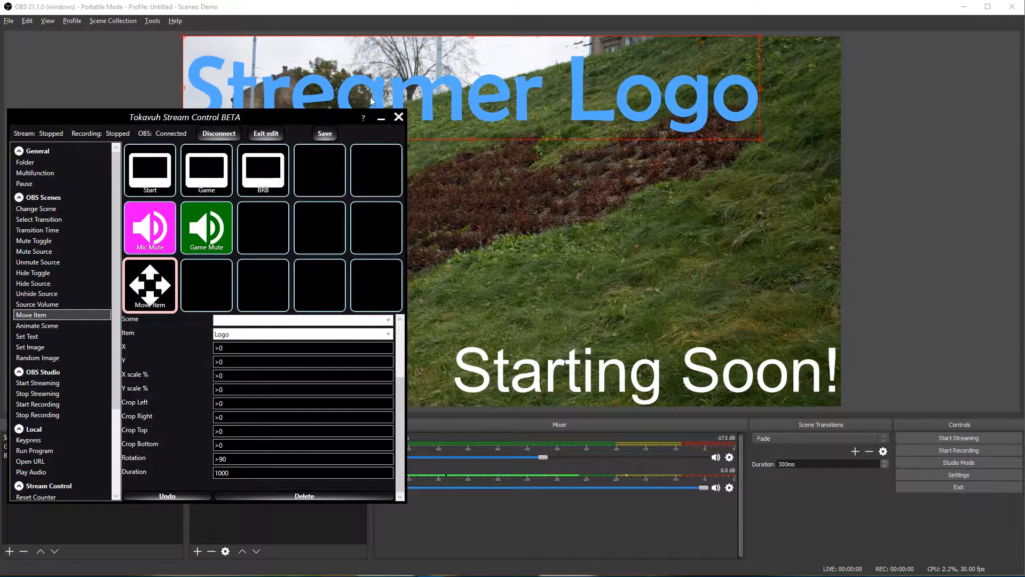
{"action": "right_click", "coordinate": [443, 99]}
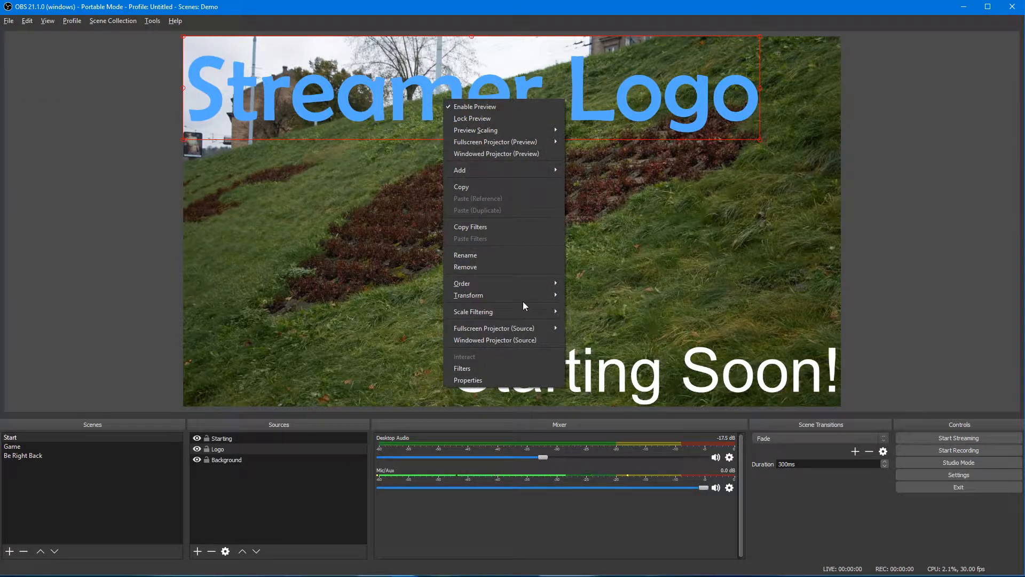
Step: Set the Streamer Logo's Positional Alignment to Center and drag it back to the top-left corner
{"action": "mouse_move", "coordinate": [523, 298]}
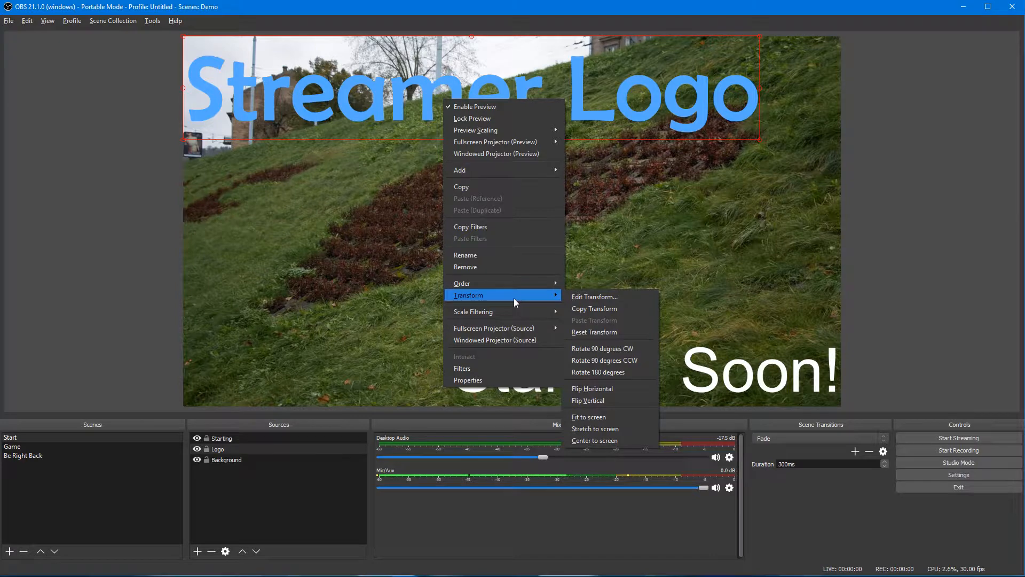
{"action": "left_click", "coordinate": [608, 296]}
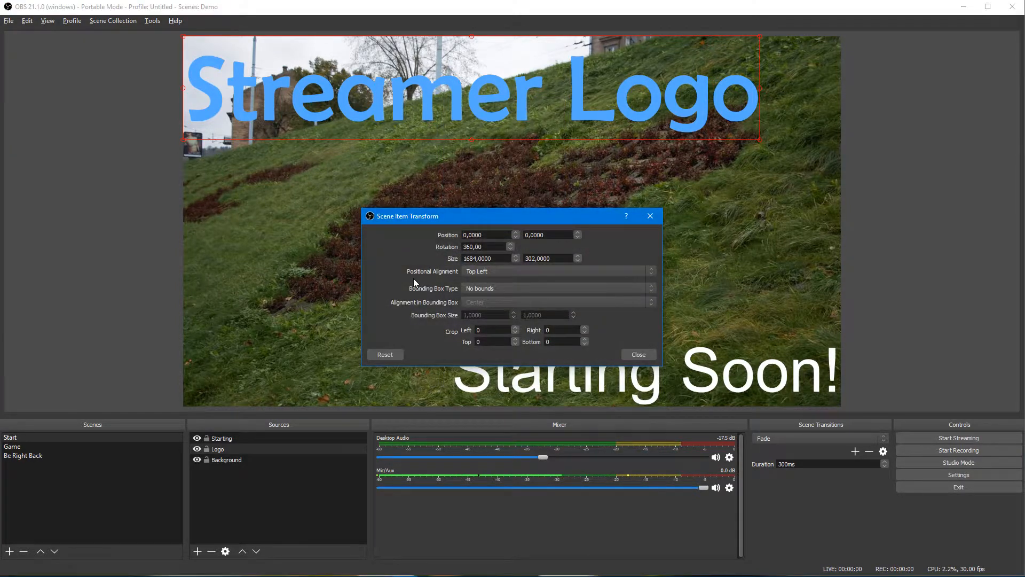
{"action": "left_click", "coordinate": [486, 271]}
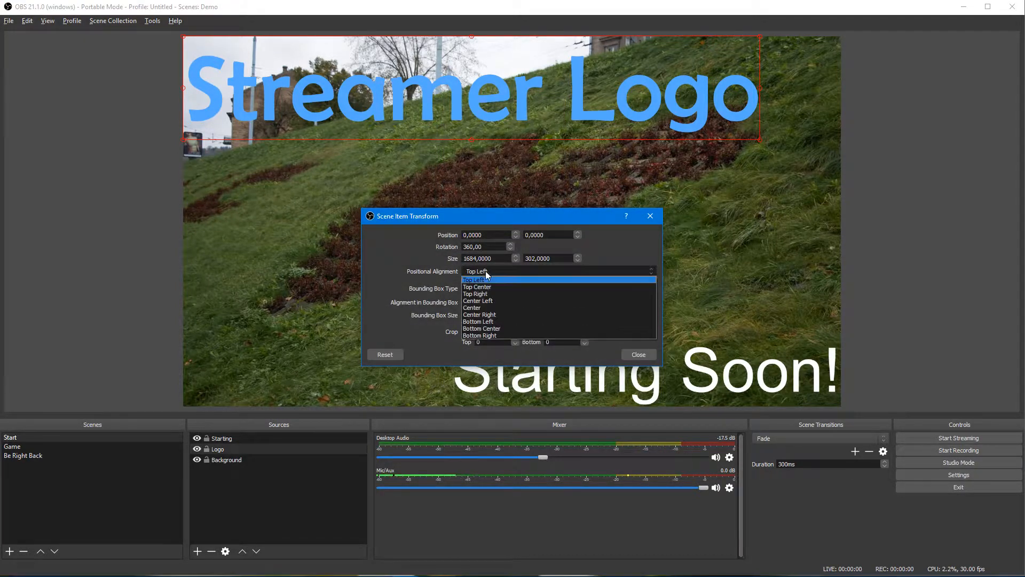
{"action": "left_click", "coordinate": [488, 308]}
{"action": "left_click", "coordinate": [640, 355]}
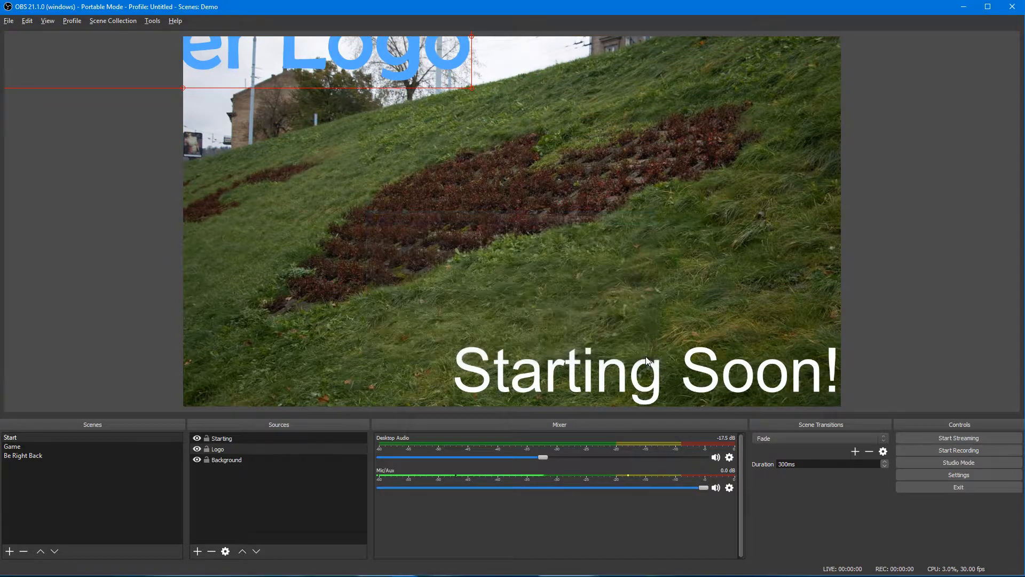
{"action": "left_click_drag", "start_coordinate": [254, 62], "coordinate": [463, 159]}
{"action": "left_click_drag", "start_coordinate": [559, 131], "coordinate": [547, 118]}
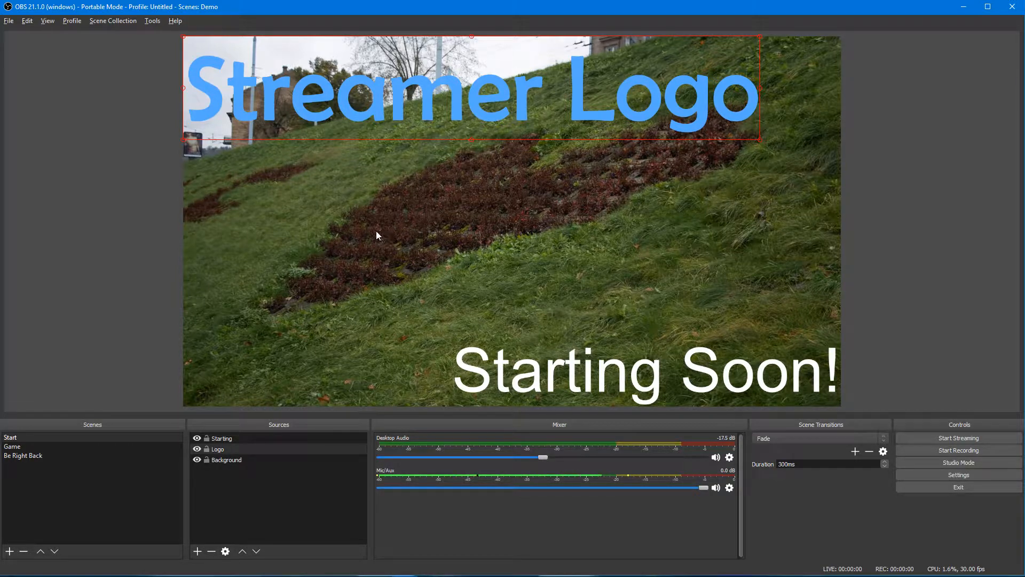
Step: Press Move Item four times to spin the logo in 90° steps, then add a second Move Item button beside it
{"action": "key", "text": "alt+Tab"}
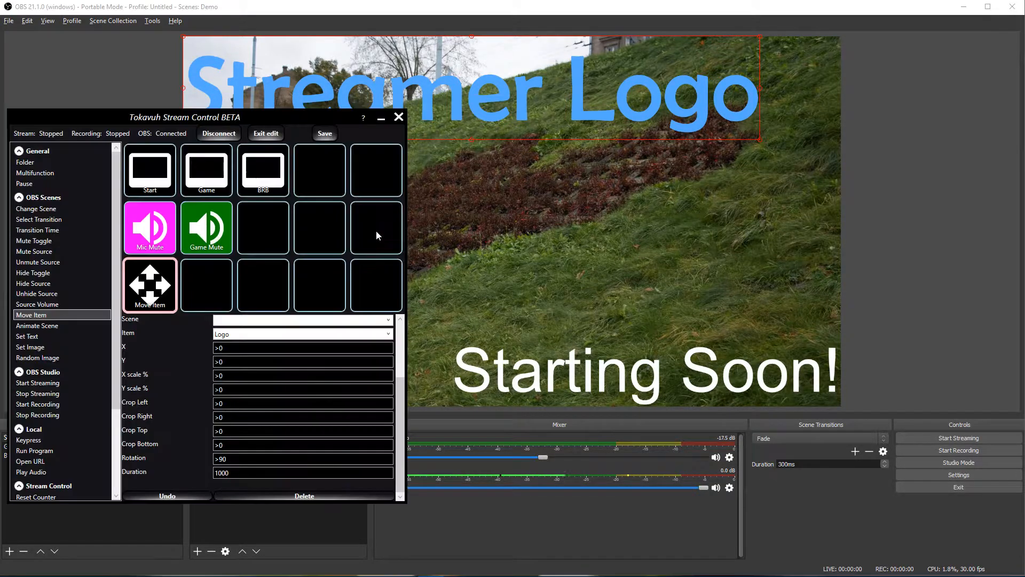
{"action": "left_click", "coordinate": [145, 297]}
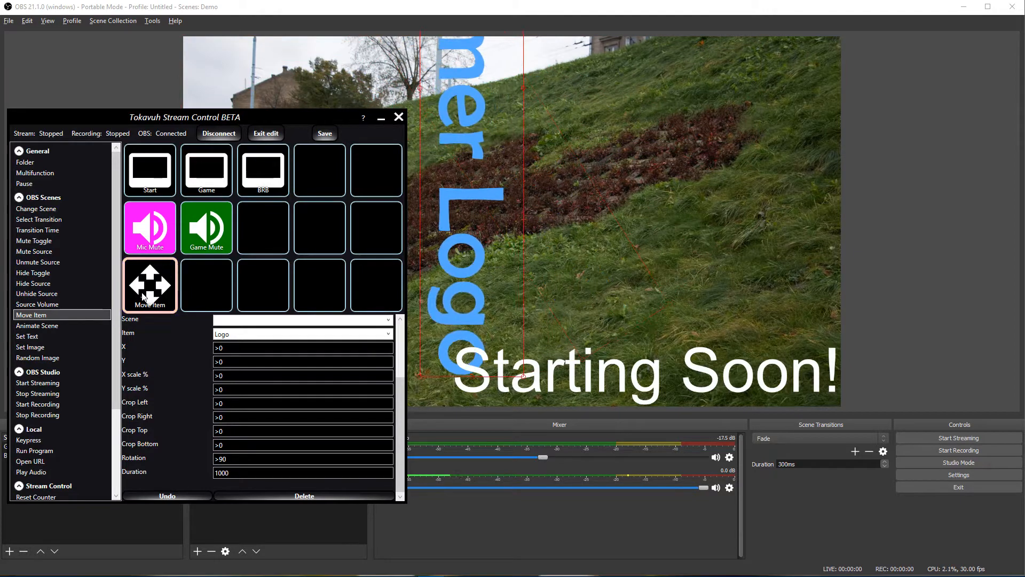
{"action": "left_click", "coordinate": [144, 297]}
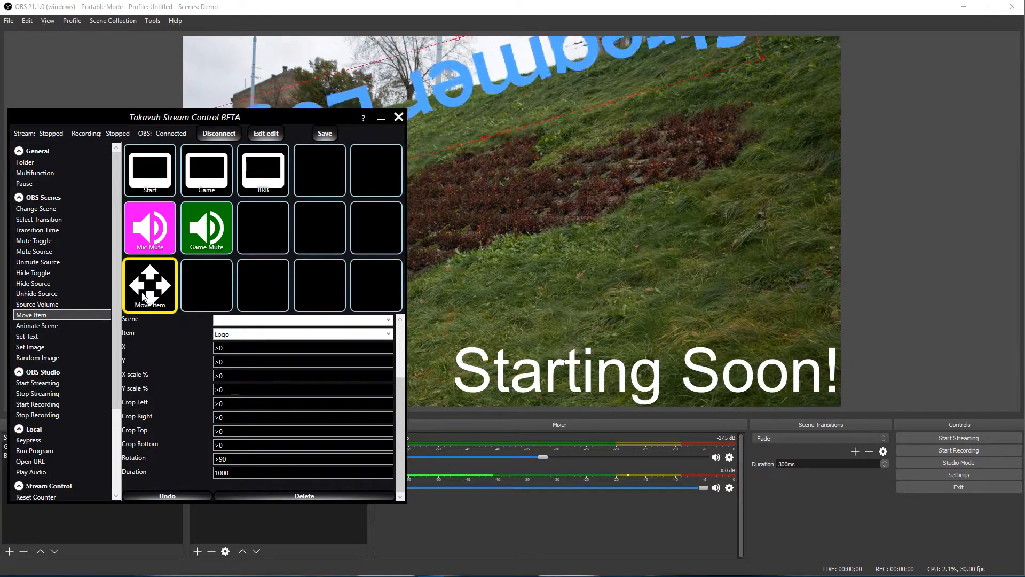
{"action": "left_click", "coordinate": [145, 297]}
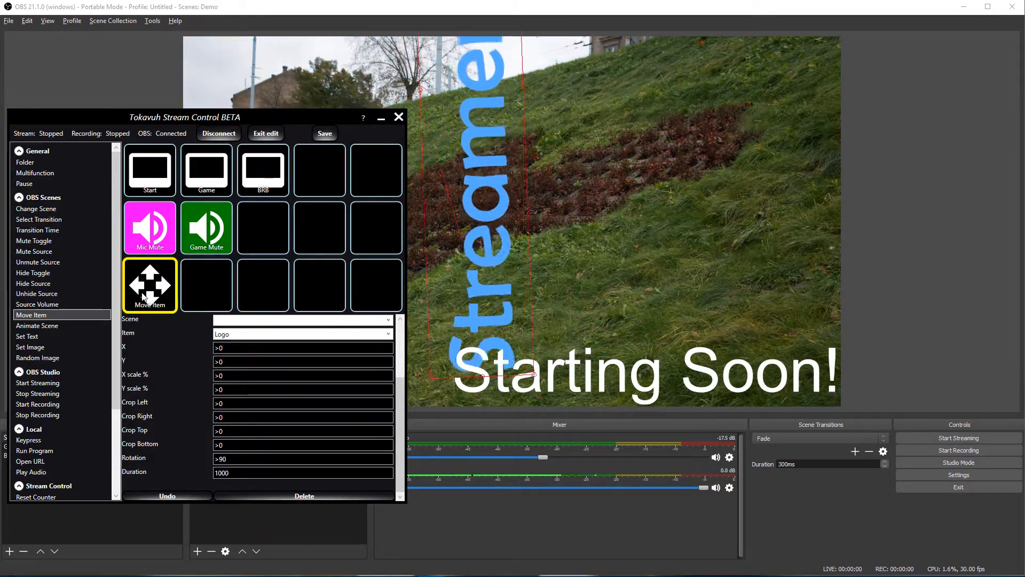
{"action": "left_click", "coordinate": [145, 297]}
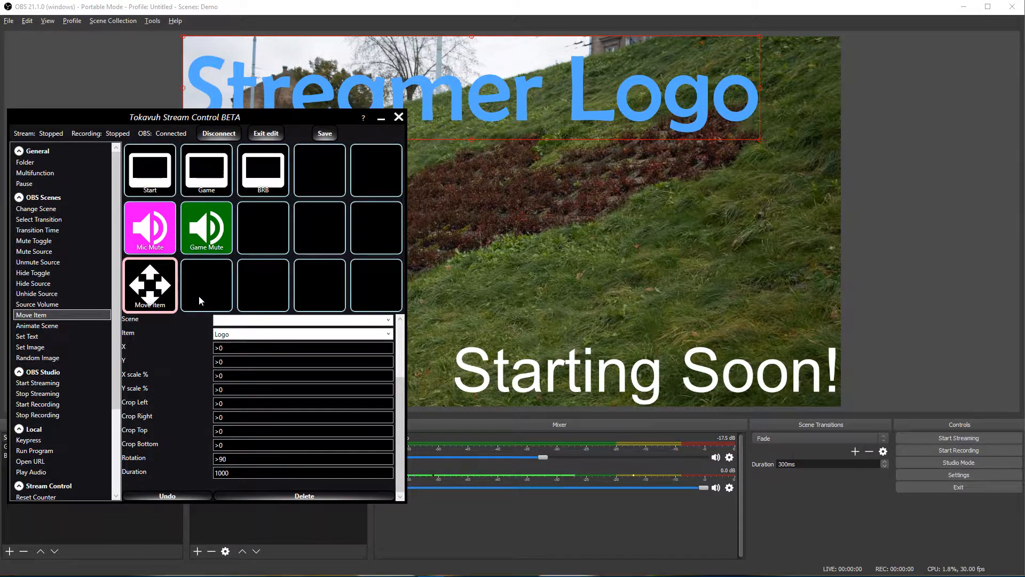
{"action": "left_click_drag", "start_coordinate": [50, 315], "coordinate": [217, 290]}
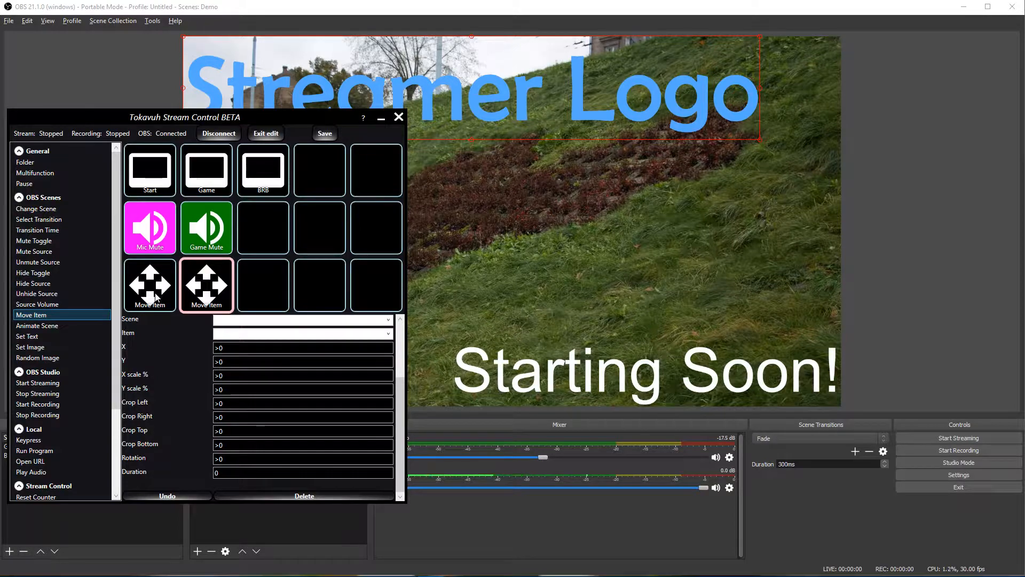
Step: Select the first Move Item button and open the Streamer Logo's Edit Transform, showing position 842, 151
{"action": "left_click", "coordinate": [156, 296]}
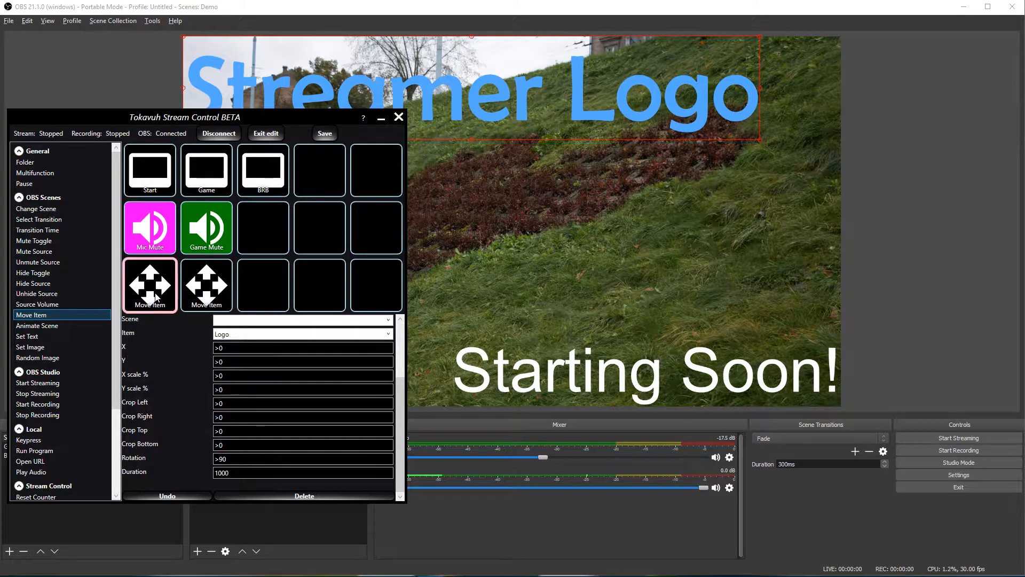
{"action": "left_click", "coordinate": [479, 87]}
{"action": "right_click", "coordinate": [479, 87]}
{"action": "left_click", "coordinate": [399, 90]}
{"action": "right_click", "coordinate": [399, 89]}
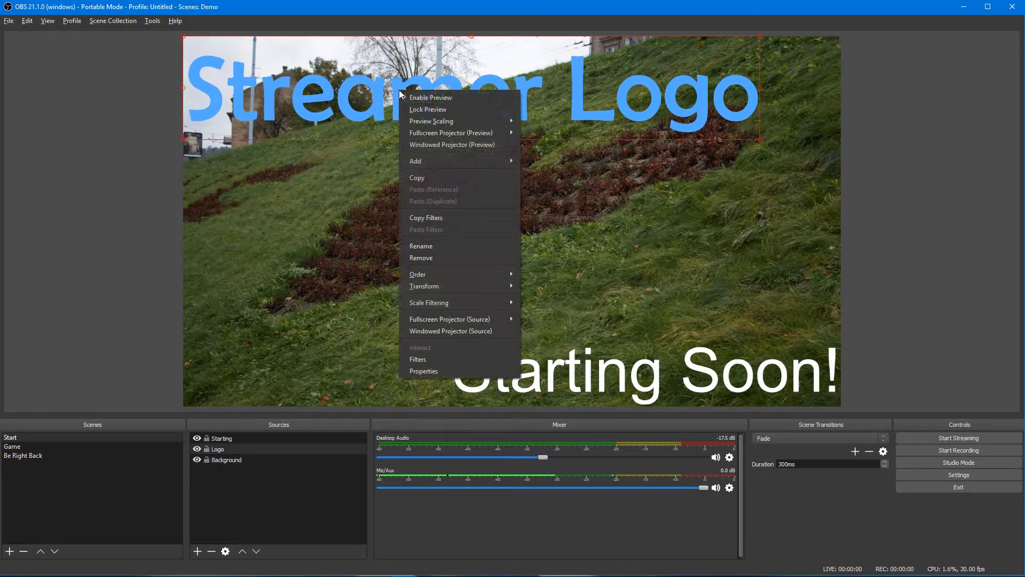
{"action": "mouse_move", "coordinate": [488, 285]}
{"action": "left_click", "coordinate": [545, 286]}
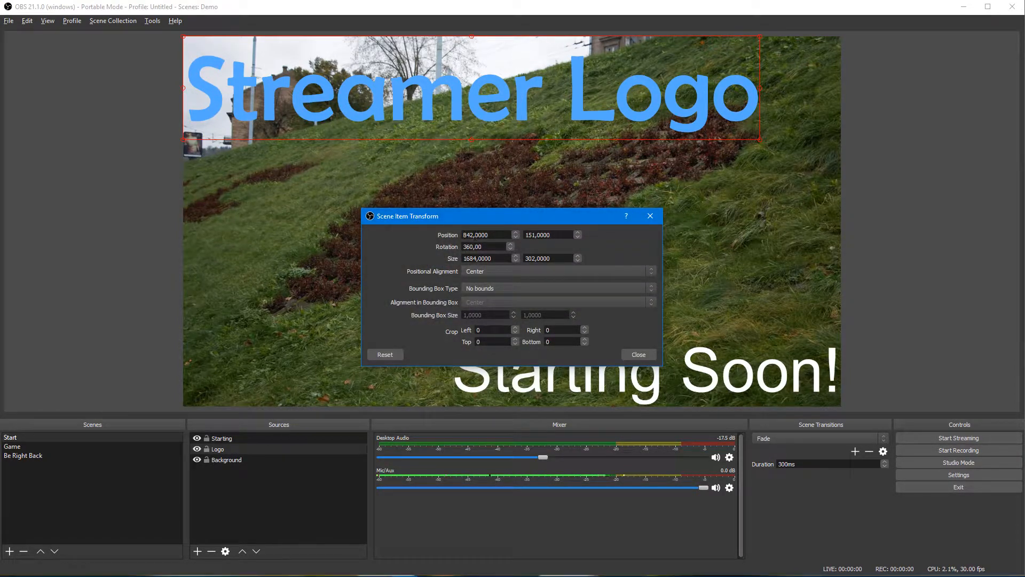
{"action": "key", "text": "alt+Tab"}
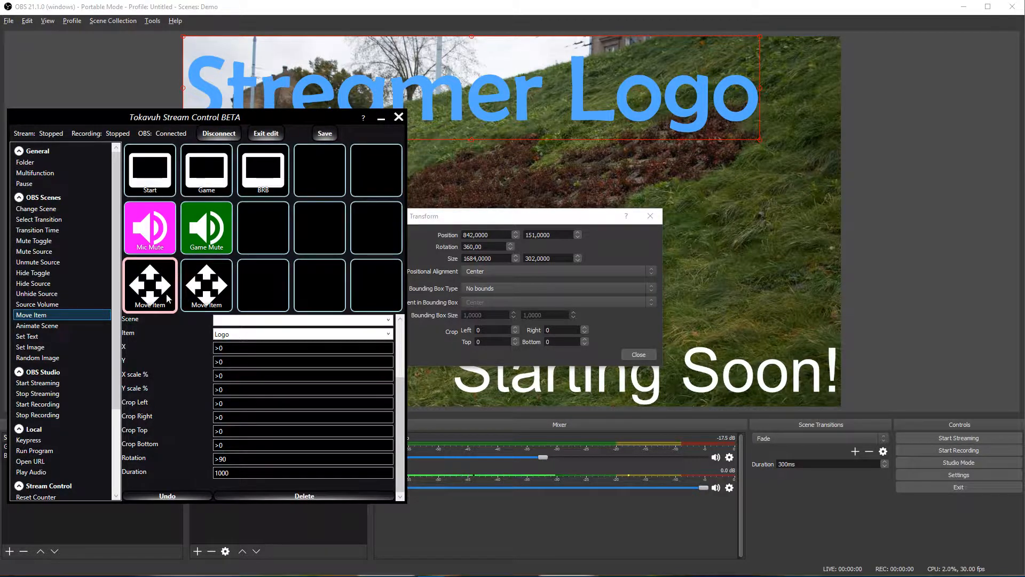
Step: Set the first Move Item to X 842, Y 151 with 100% X and Y scale, then exit edit mode
{"action": "left_click", "coordinate": [222, 348]}
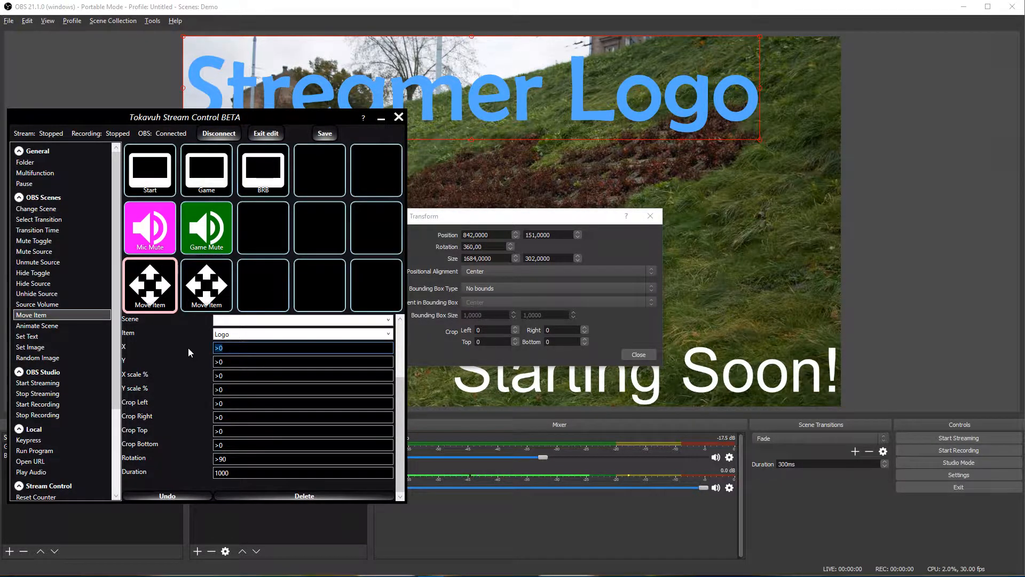
{"action": "type", "text": "842"}
{"action": "key", "text": "Tab"}
{"action": "type", "text": "151"}
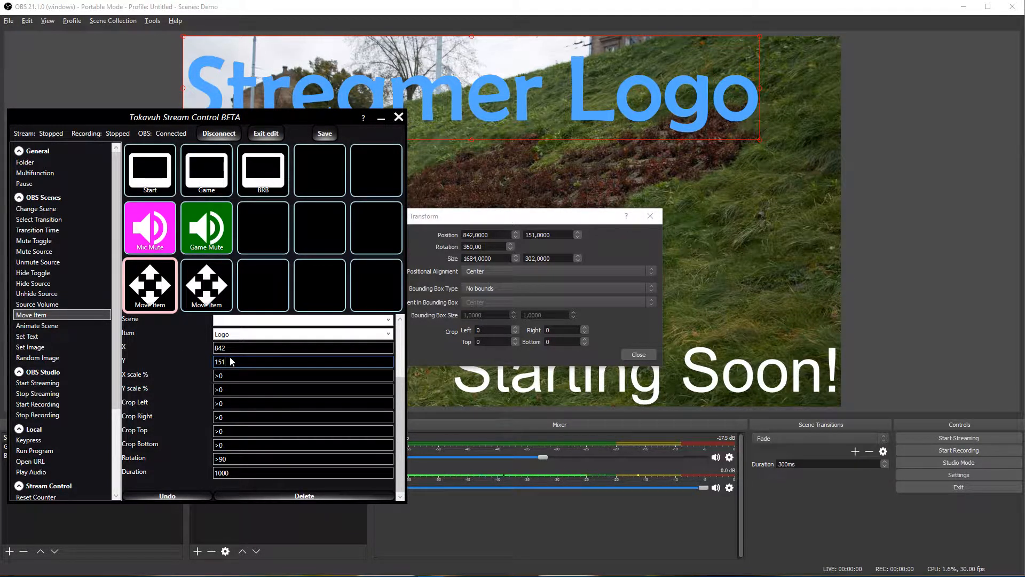
{"action": "key", "text": "Tab"}
{"action": "type", "text": "100"}
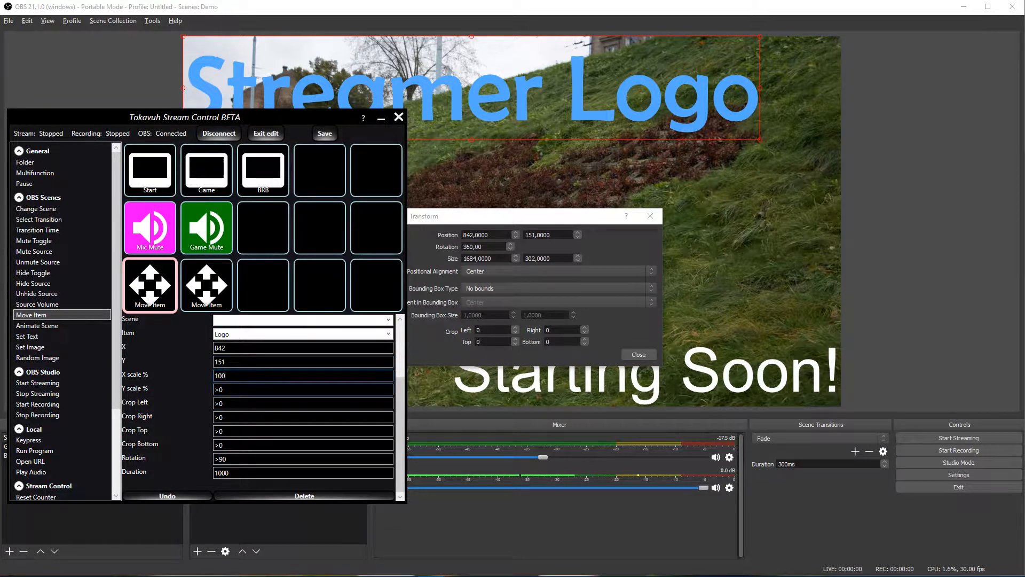
{"action": "key", "text": "Tab"}
{"action": "type", "text": "1,00"}
{"action": "left_click", "coordinate": [267, 135]}
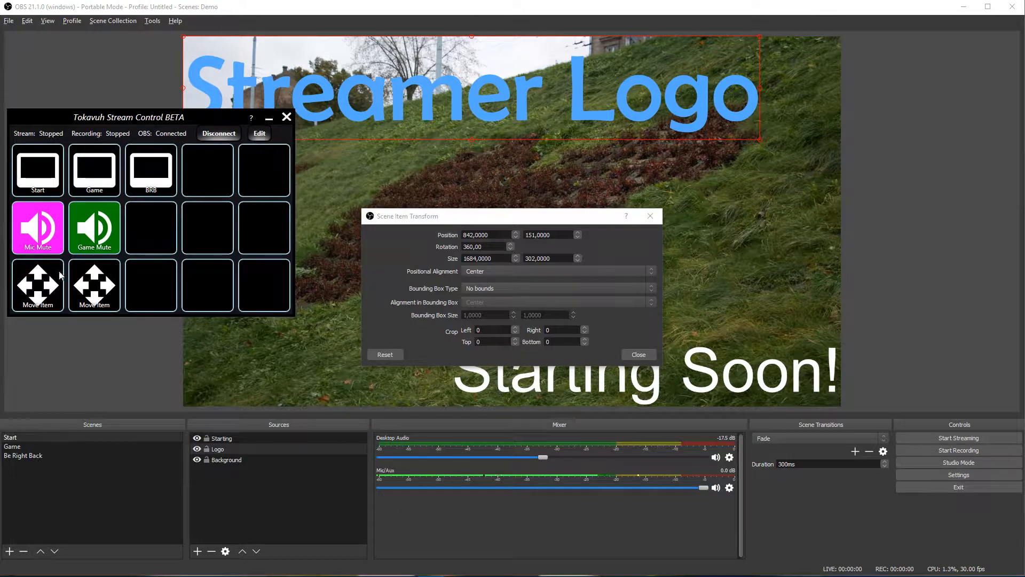
Step: Run the first Move Item action repeatedly to test it on the Streamer Logo
{"action": "left_click", "coordinate": [39, 293]}
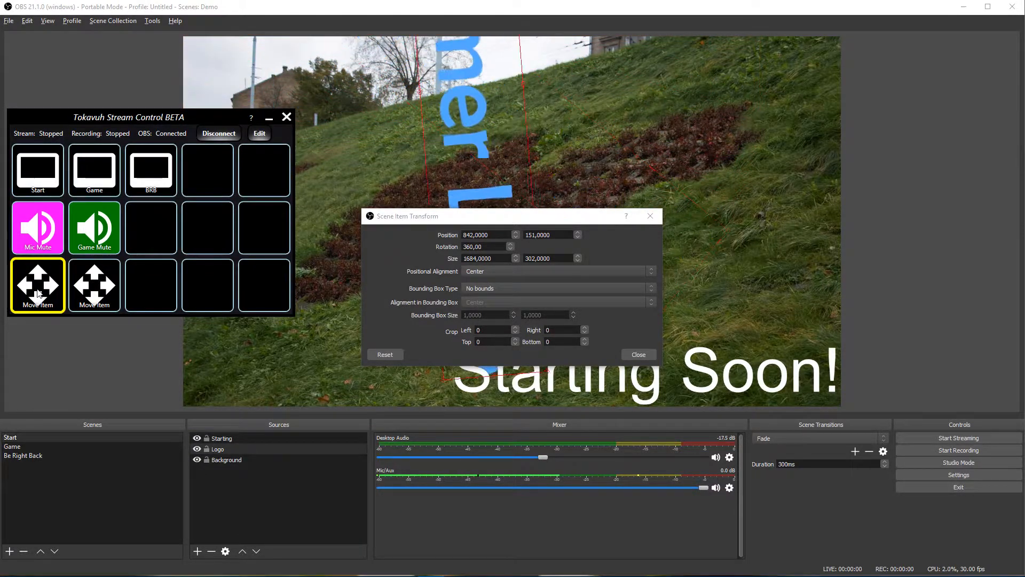
{"action": "left_click", "coordinate": [39, 293]}
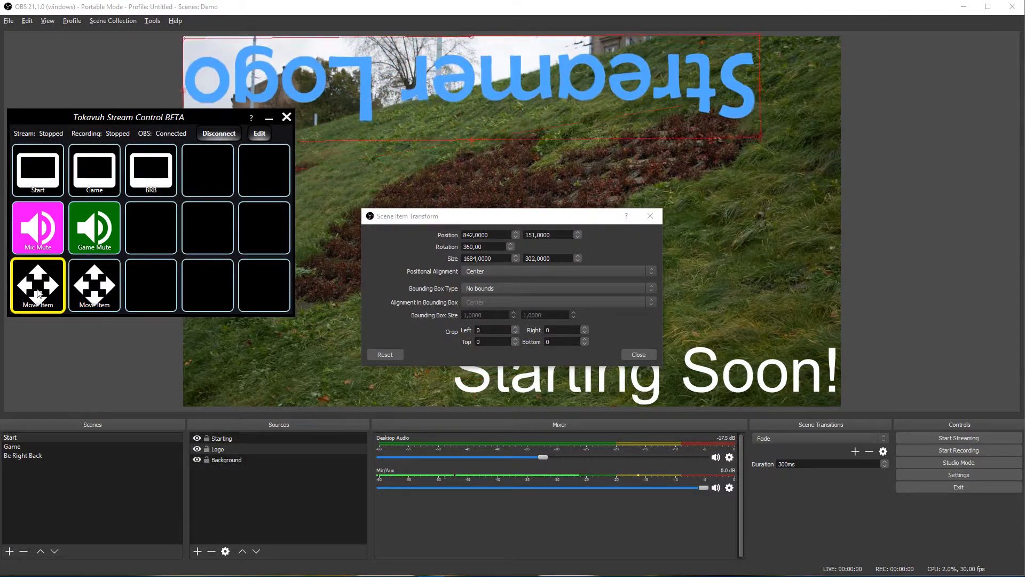
{"action": "left_click", "coordinate": [39, 292]}
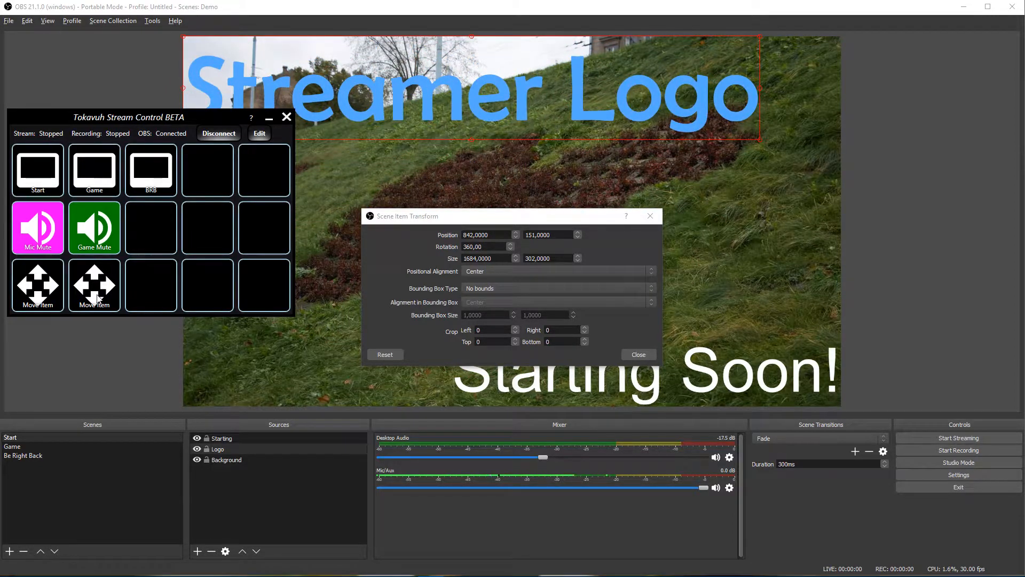
Step: Close the transform dialog, drag the Streamer Logo to mid-frame and enlarge it past the right edge
{"action": "left_click", "coordinate": [639, 355]}
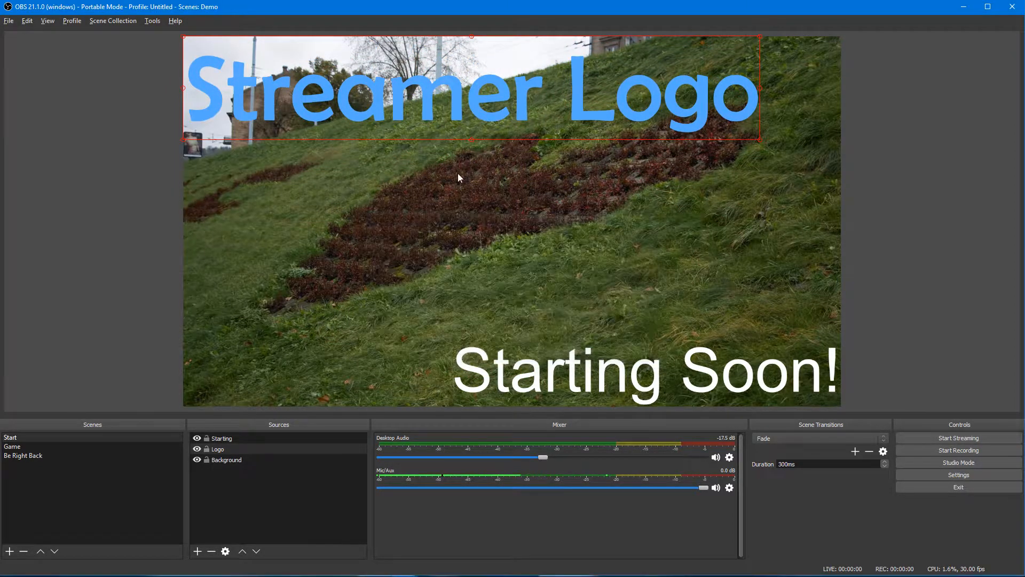
{"action": "left_click_drag", "start_coordinate": [468, 84], "coordinate": [532, 263]}
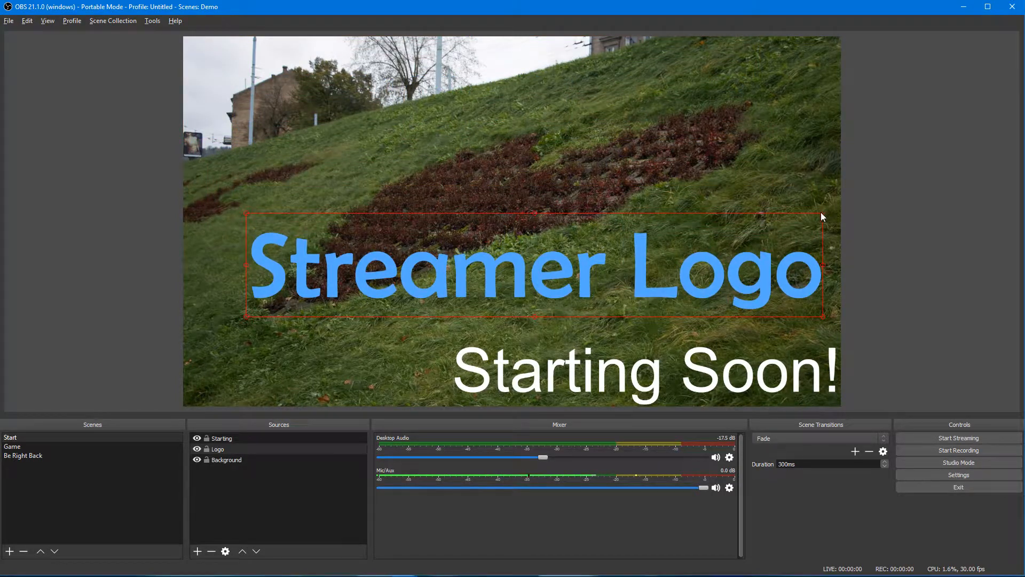
{"action": "left_click_drag", "start_coordinate": [823, 213], "coordinate": [900, 165]}
{"action": "key", "text": "alt+Tab"}
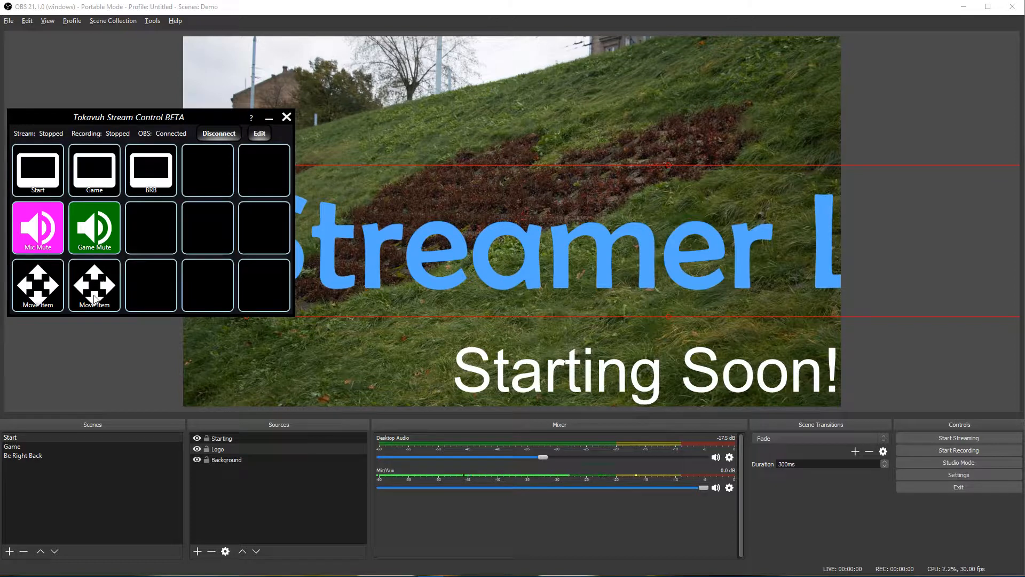
Step: In edit mode, set the first Move Item action's Rotation to 0
{"action": "left_click", "coordinate": [260, 134]}
{"action": "left_click", "coordinate": [207, 298]}
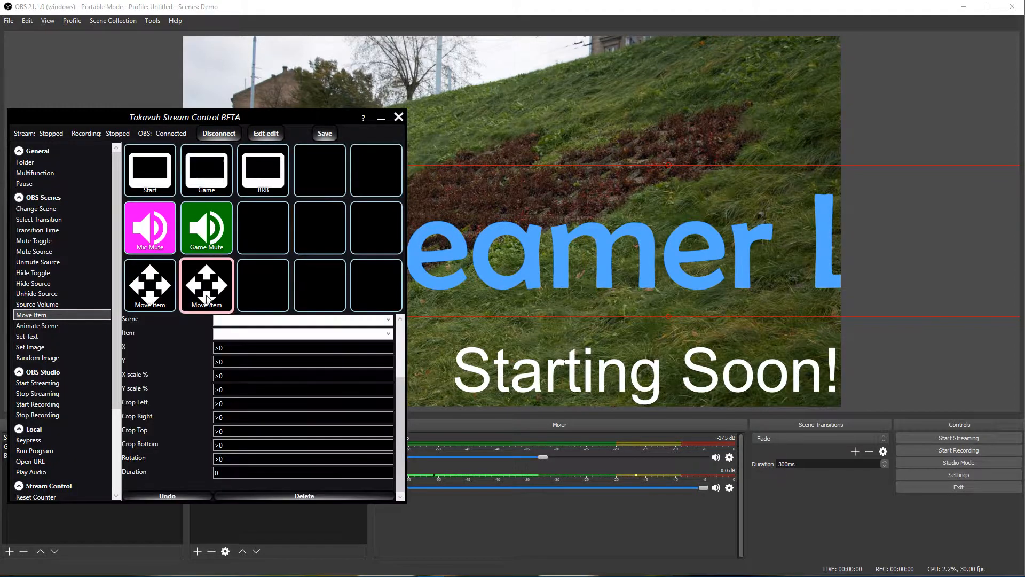
{"action": "left_click", "coordinate": [154, 309]}
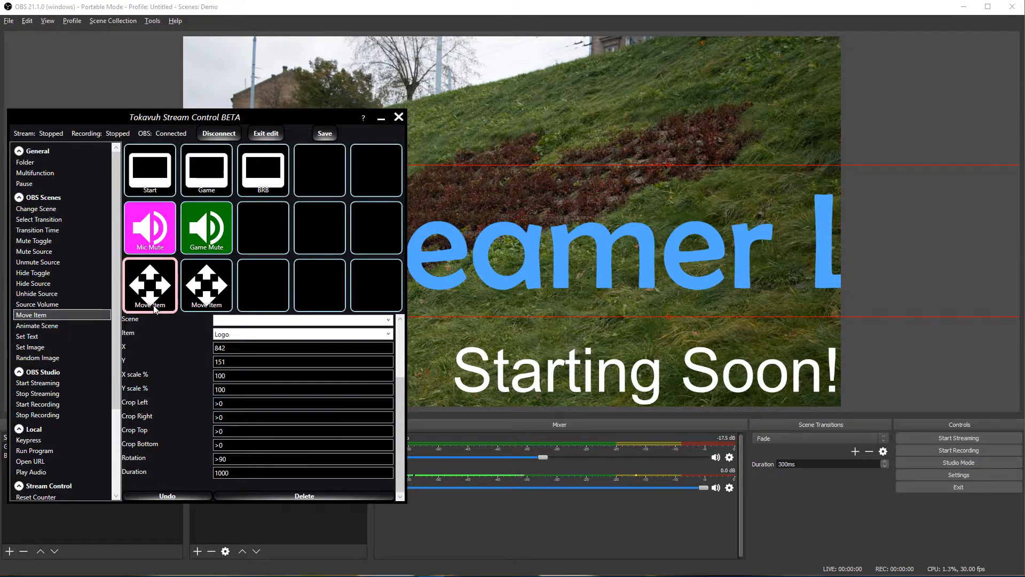
{"action": "left_click_drag", "start_coordinate": [238, 460], "coordinate": [190, 460]}
{"action": "type", "text": "0"}
Step: Save the grid, leave edit mode, and run the first Move Item to reset the logo
{"action": "left_click", "coordinate": [327, 134]}
{"action": "left_click", "coordinate": [266, 133]}
{"action": "left_click", "coordinate": [46, 297]}
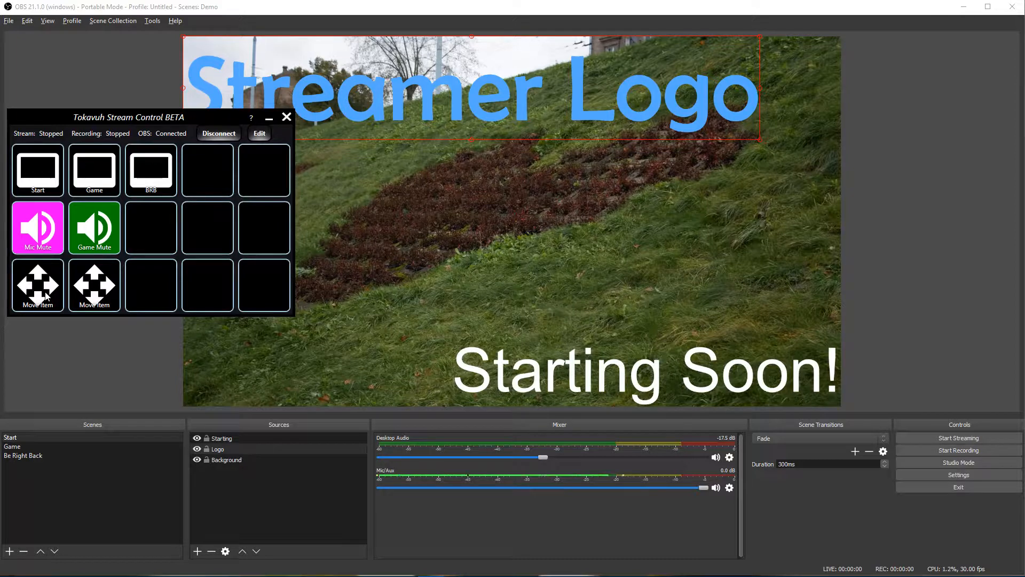
Step: Drag the logo to mid-frame, enlarge it, and run the first Move Item to reset it
{"action": "left_click_drag", "start_coordinate": [418, 87], "coordinate": [438, 215]}
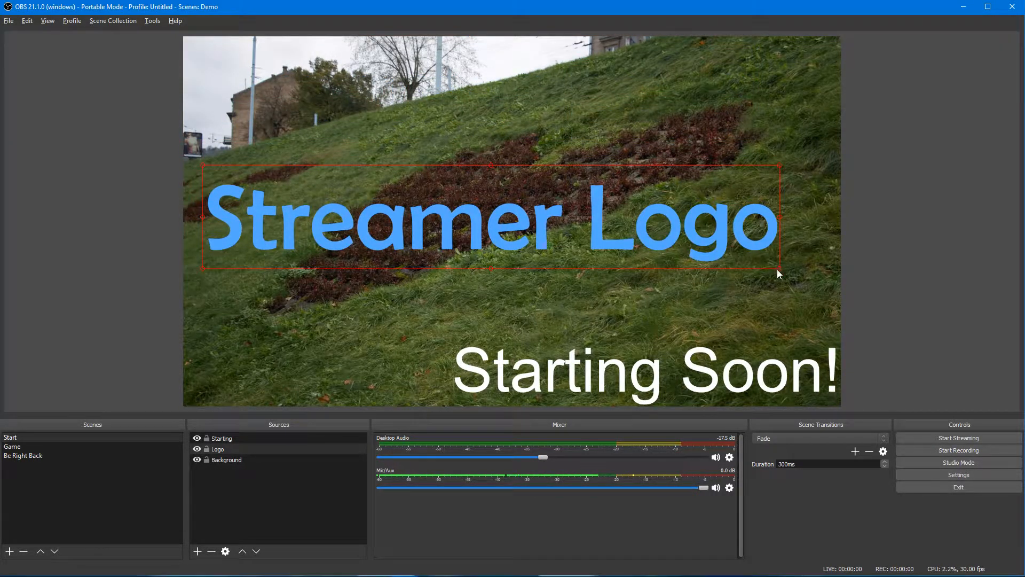
{"action": "left_click_drag", "start_coordinate": [778, 269], "coordinate": [825, 337]}
{"action": "key", "text": "alt+Tab"}
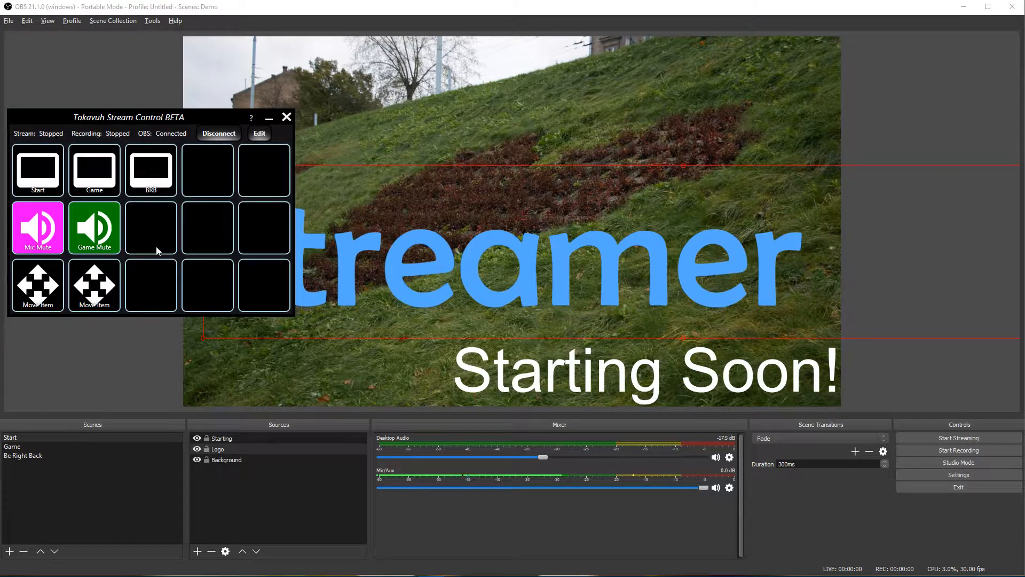
{"action": "left_click", "coordinate": [32, 301]}
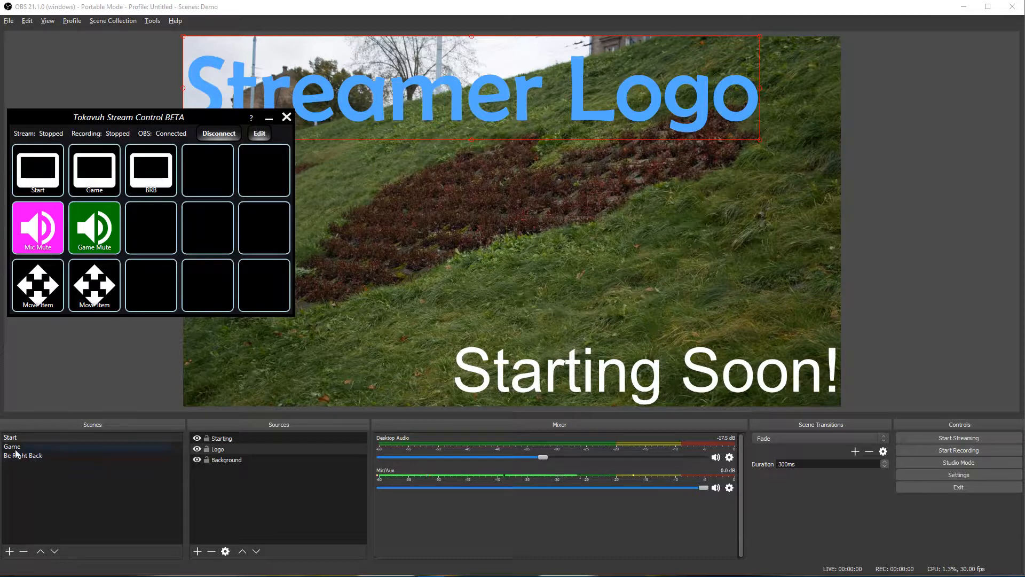
Step: Select the Logo source, shrink it, and drag it to the bottom-left corner
{"action": "left_click", "coordinate": [428, 94]}
{"action": "left_click", "coordinate": [550, 105]}
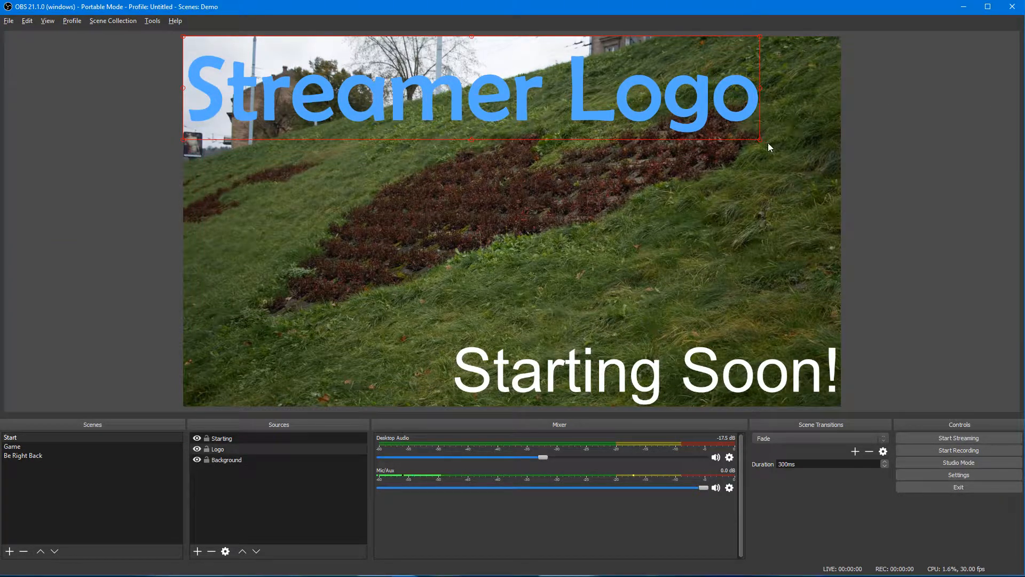
{"action": "left_click_drag", "start_coordinate": [759, 140], "coordinate": [439, 81]}
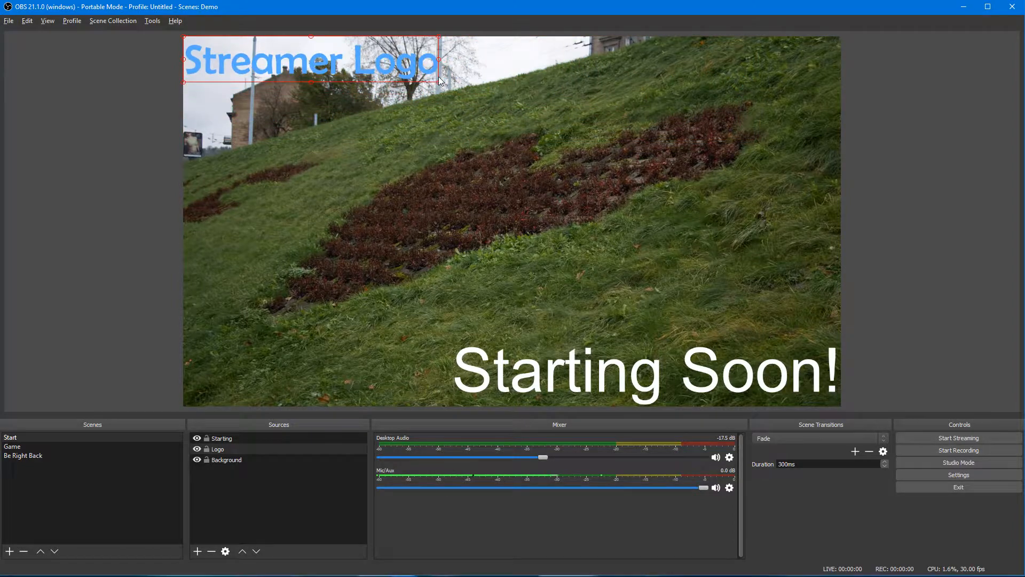
{"action": "left_click_drag", "start_coordinate": [375, 67], "coordinate": [371, 386]}
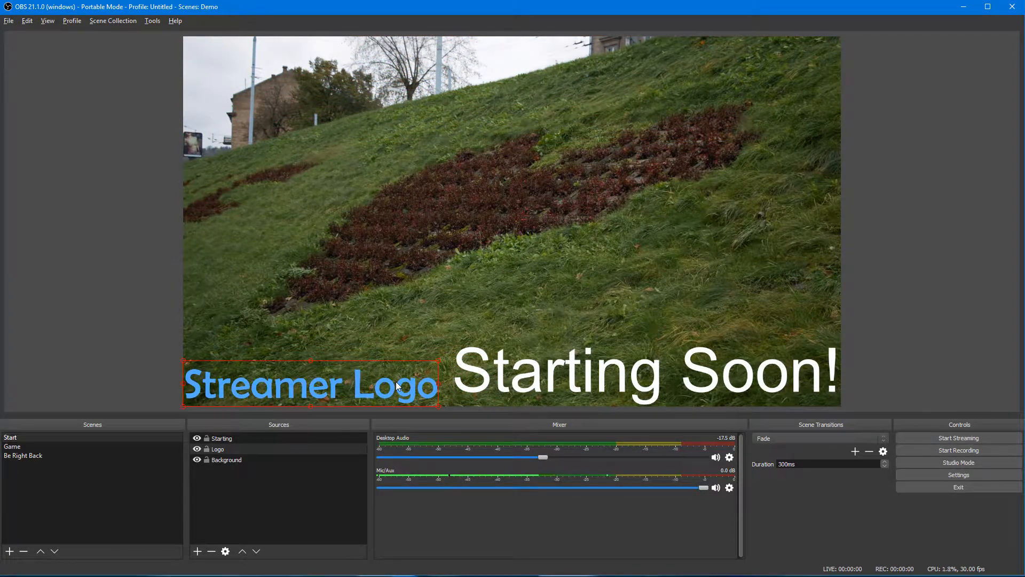
Step: Open the logo's Edit Transform details to read its position
{"action": "right_click", "coordinate": [377, 387]}
{"action": "mouse_move", "coordinate": [458, 298]}
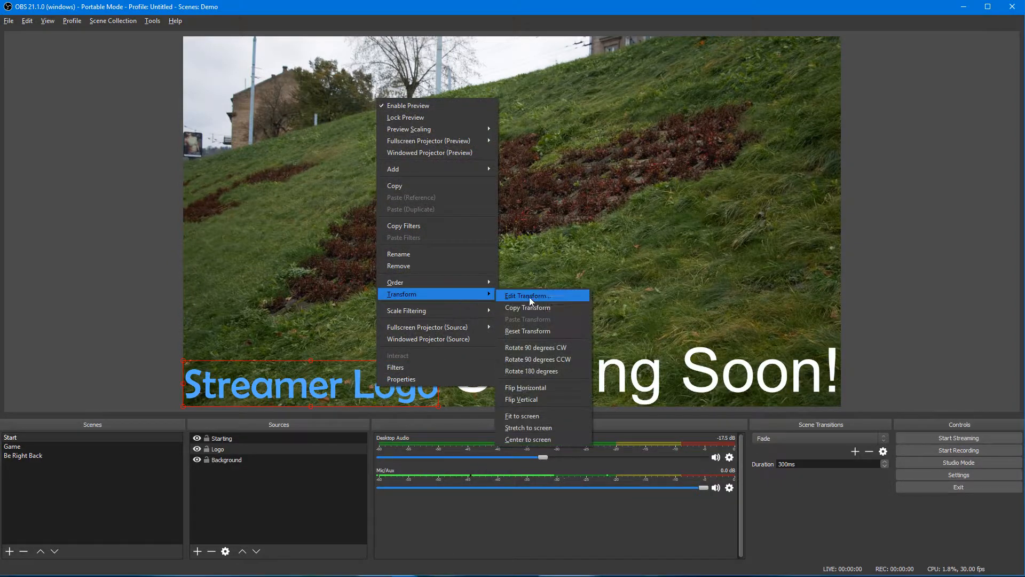
{"action": "left_click", "coordinate": [526, 295]}
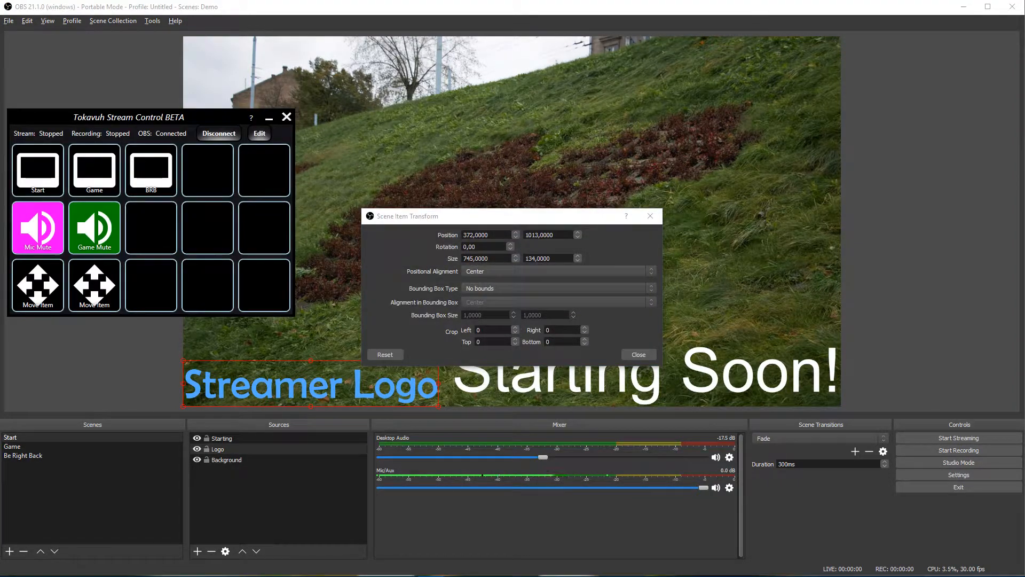
Step: Set the second Move Item action's position to X 372, Y 1013
{"action": "left_click", "coordinate": [260, 133]}
{"action": "left_click", "coordinate": [208, 297]}
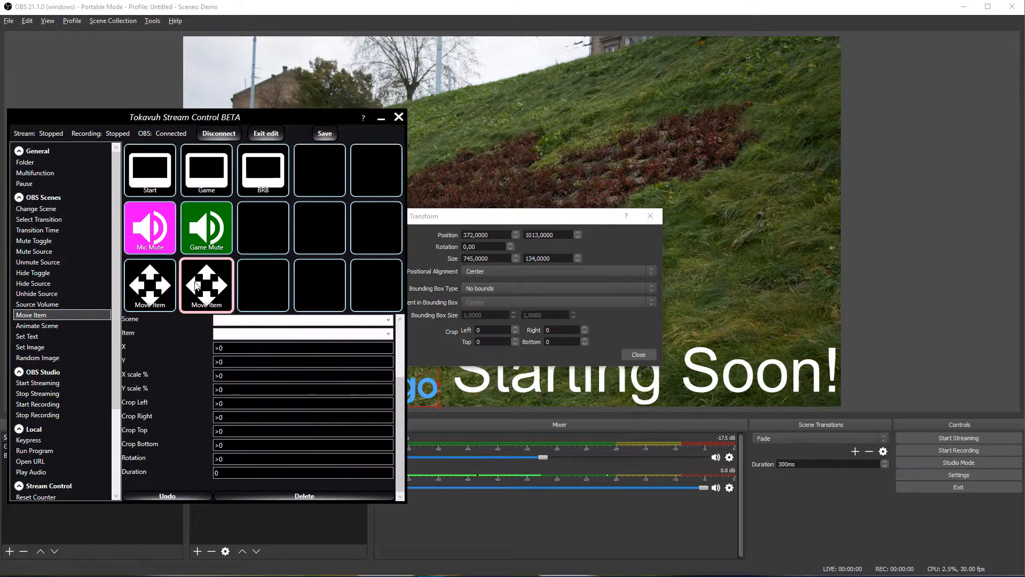
{"action": "left_click", "coordinate": [253, 347]}
{"action": "type", "text": "372"}
{"action": "left_click", "coordinate": [249, 361]}
{"action": "key", "text": "BackSpace"}
{"action": "key", "text": "BackSpace"}
{"action": "type", "text": "1013"}
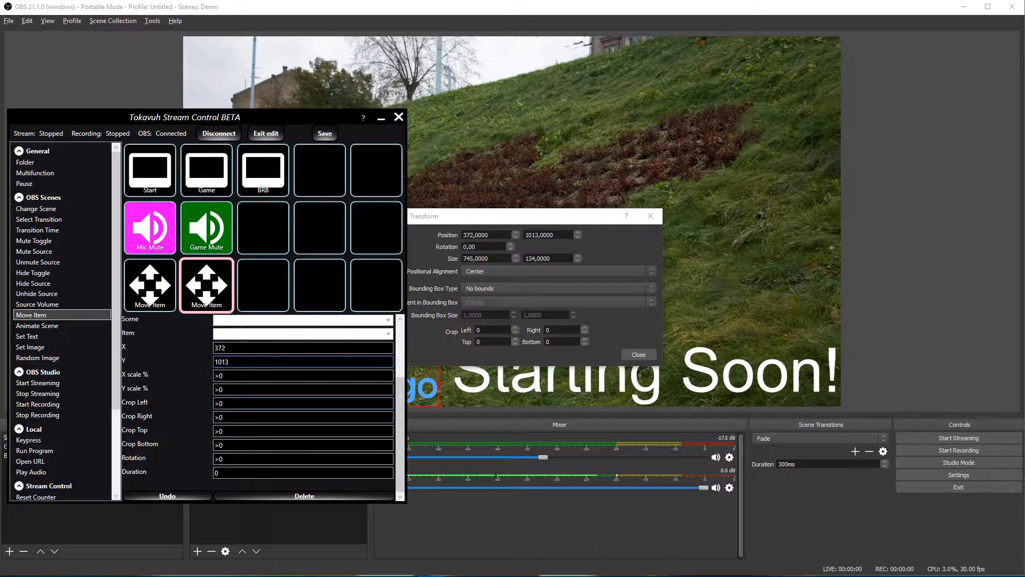
Step: Give it 50% X and Y scale, exit edit mode, and close the transform details
{"action": "key", "text": "Tab"}
{"action": "type", "text": "50"}
{"action": "key", "text": "Tab"}
{"action": "type", "text": "50"}
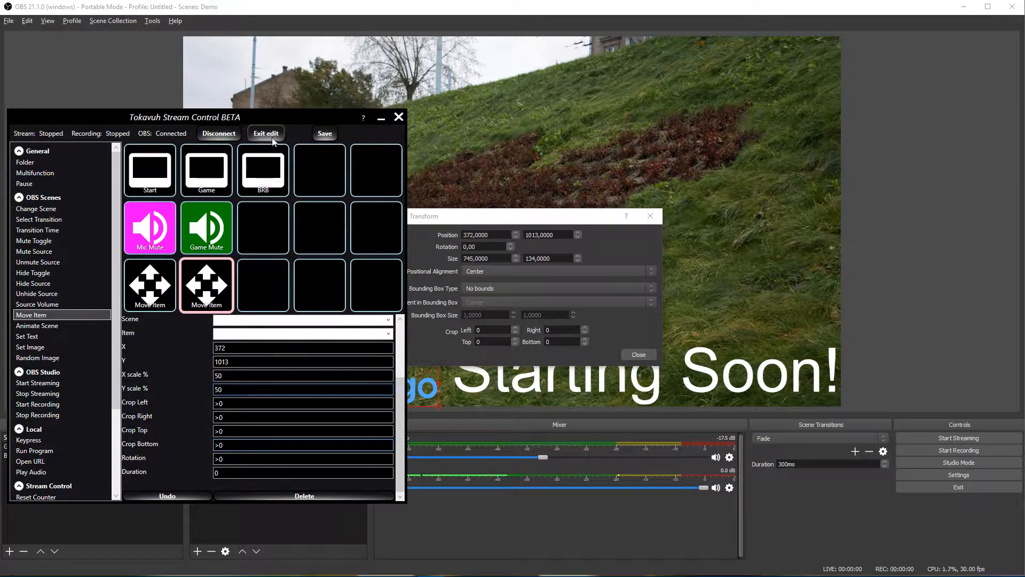
{"action": "left_click", "coordinate": [271, 140]}
{"action": "left_click", "coordinate": [639, 354]}
Step: Run the first Move Item, then set the second Move Item's item to Logo
{"action": "left_click", "coordinate": [51, 293]}
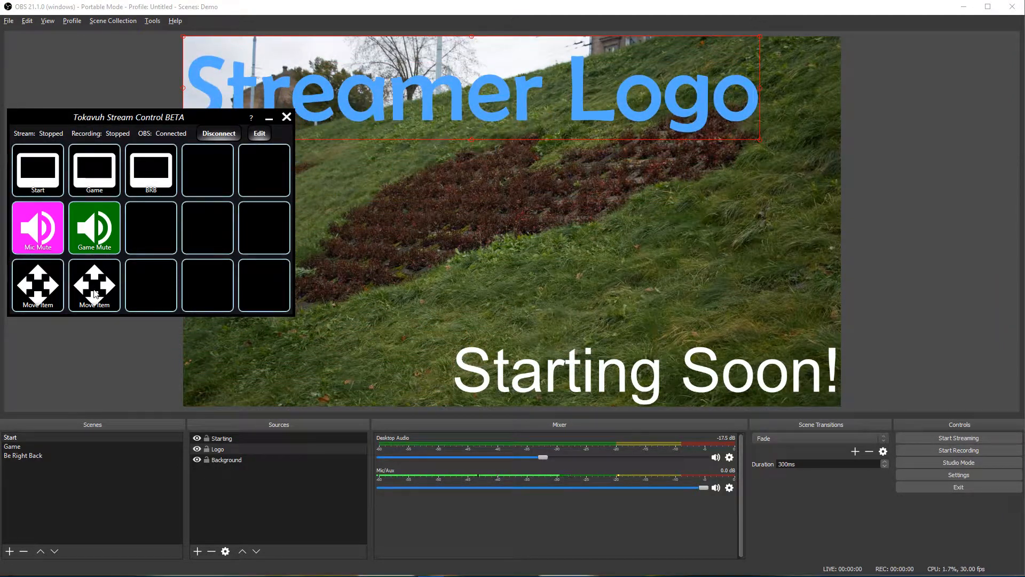
{"action": "left_click", "coordinate": [259, 133]}
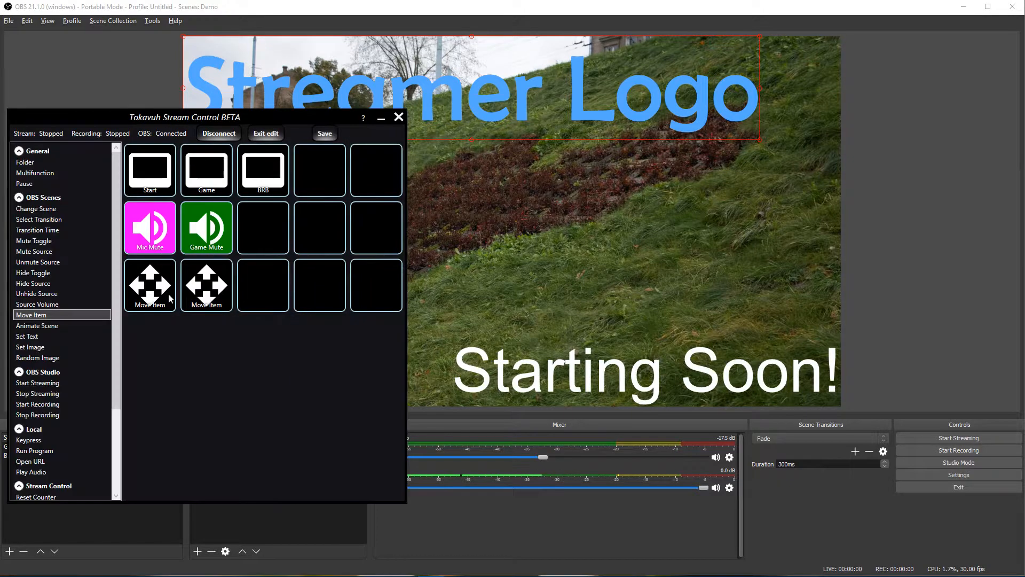
{"action": "left_click", "coordinate": [210, 291]}
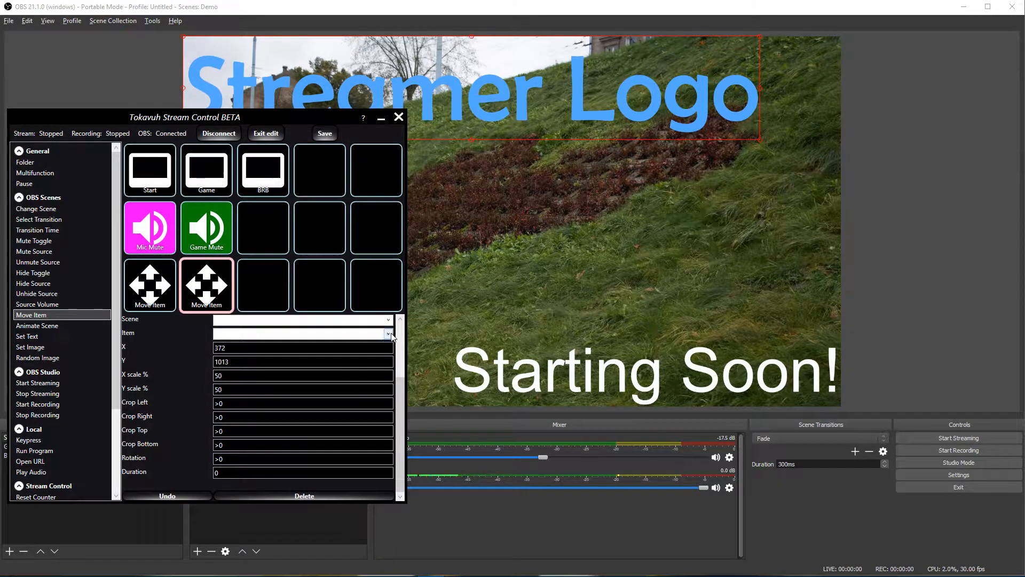
{"action": "left_click", "coordinate": [256, 334]}
{"action": "left_click", "coordinate": [250, 357]}
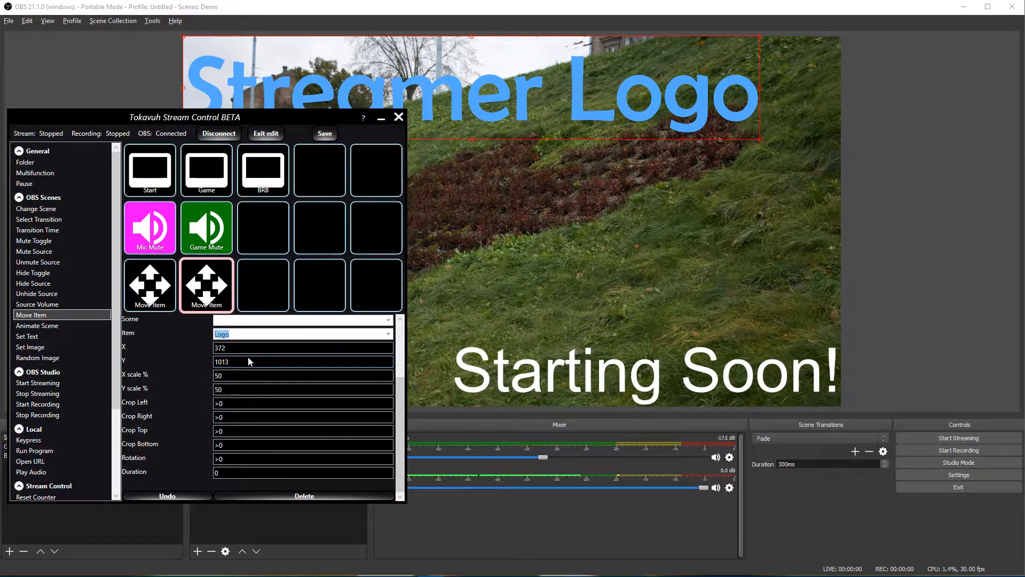
{"action": "left_click", "coordinate": [266, 133]}
Step: Test the second Move Item action, then change its Y scale to 30%
{"action": "left_click", "coordinate": [101, 291]}
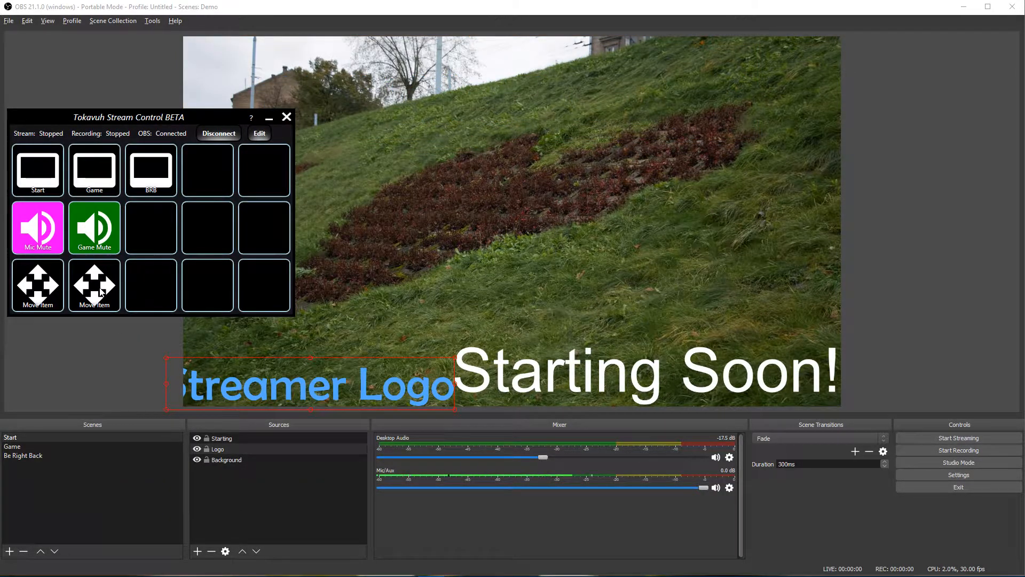
{"action": "left_click", "coordinate": [260, 133]}
{"action": "left_click", "coordinate": [206, 285]}
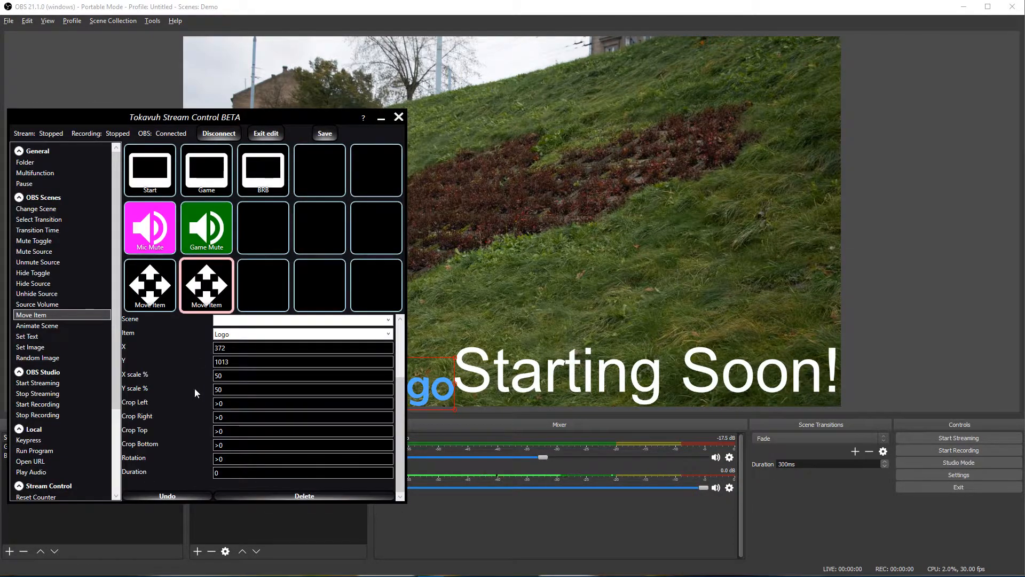
{"action": "left_click", "coordinate": [219, 390]}
{"action": "key", "text": "BackSpace"}
{"action": "type", "text": "3"}
{"action": "left_click", "coordinate": [263, 135]}
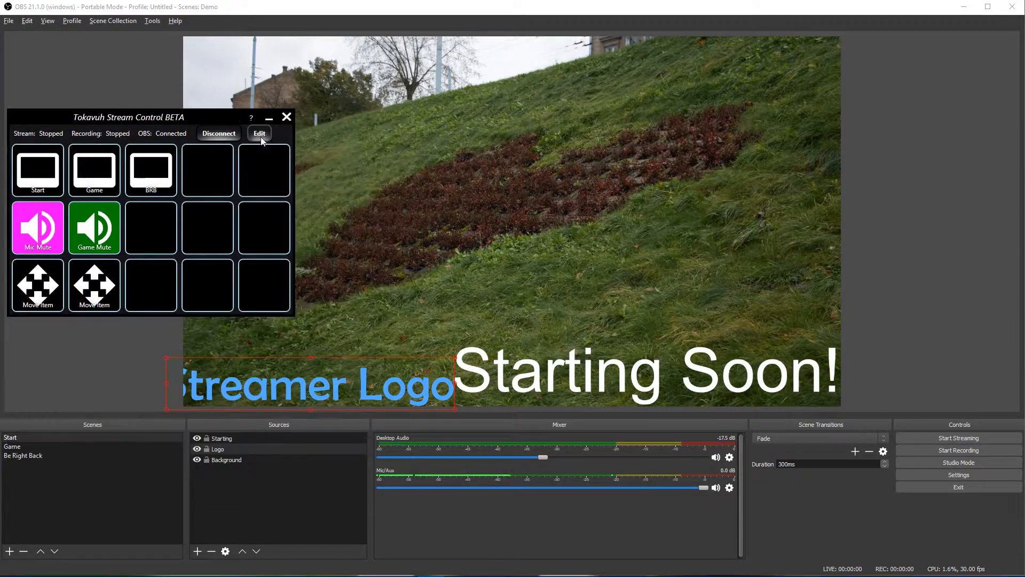
Step: Test it again, then start changing its X and Y scale to 40%
{"action": "left_click", "coordinate": [85, 292]}
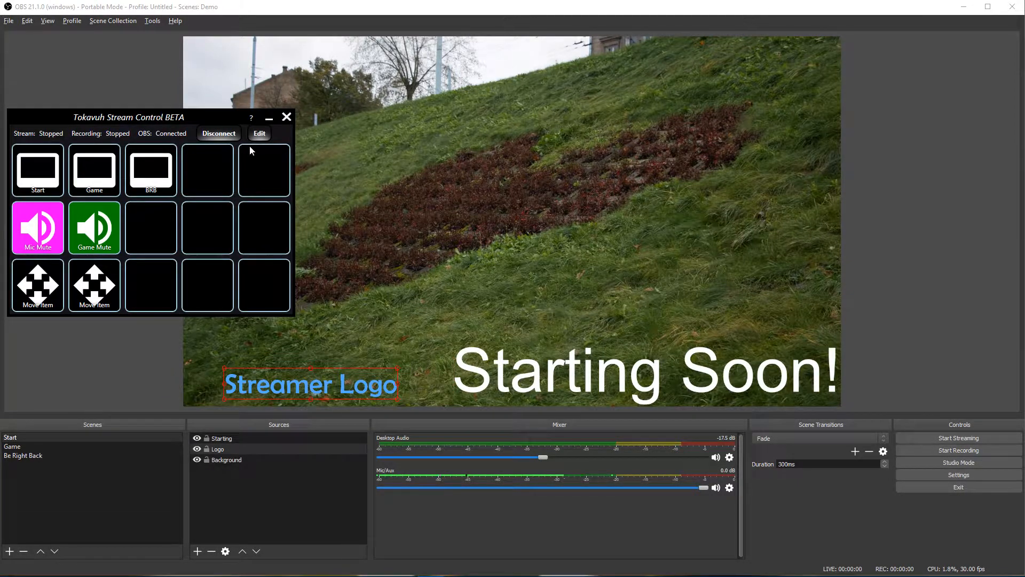
{"action": "left_click", "coordinate": [259, 133]}
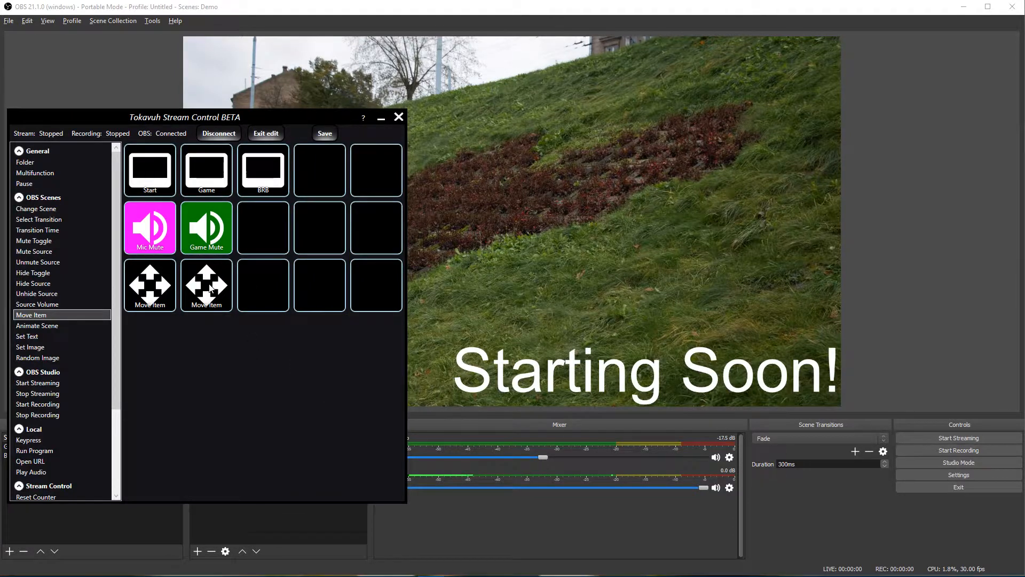
{"action": "left_click", "coordinate": [213, 280]}
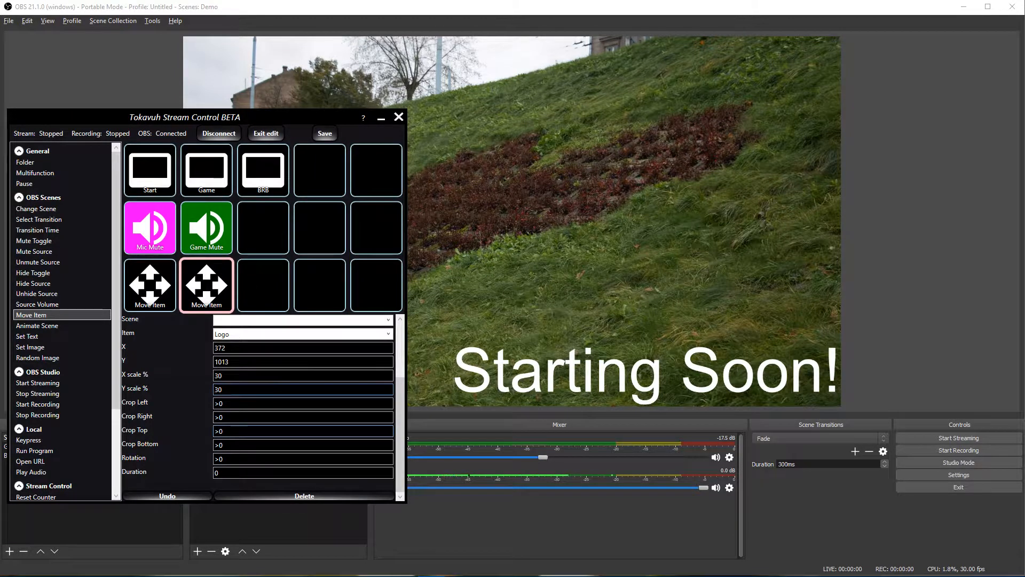
{"action": "type", "text": "4"}
{"action": "left_click", "coordinate": [218, 377]}
{"action": "key", "text": "BackSpace"}
Step: Finish setting the X scale to 40 and drag the Stream Control window off the logo
{"action": "type", "text": "4"}
{"action": "left_click_drag", "start_coordinate": [232, 124], "coordinate": [782, 90]}
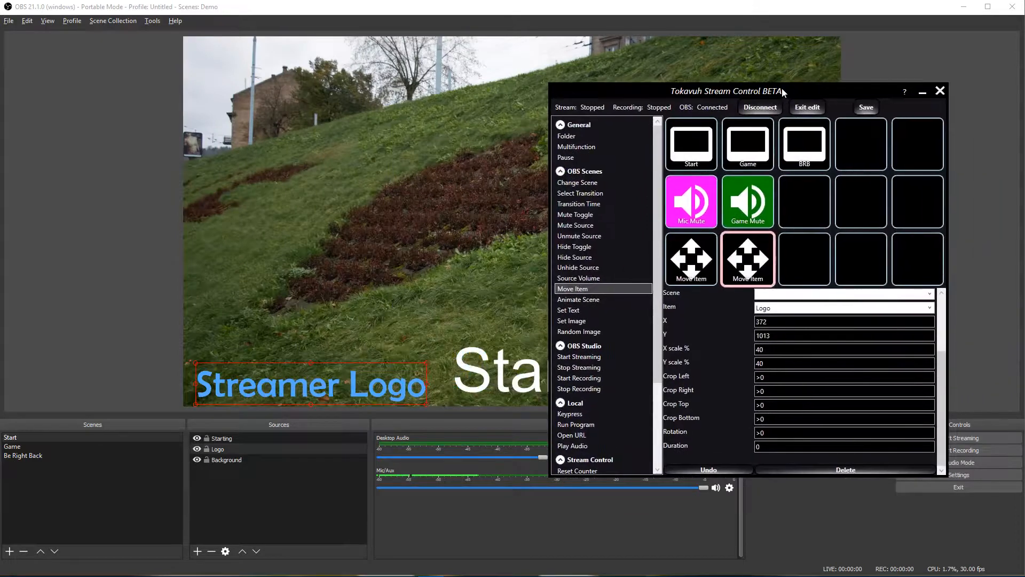
{"action": "left_click", "coordinate": [697, 261]}
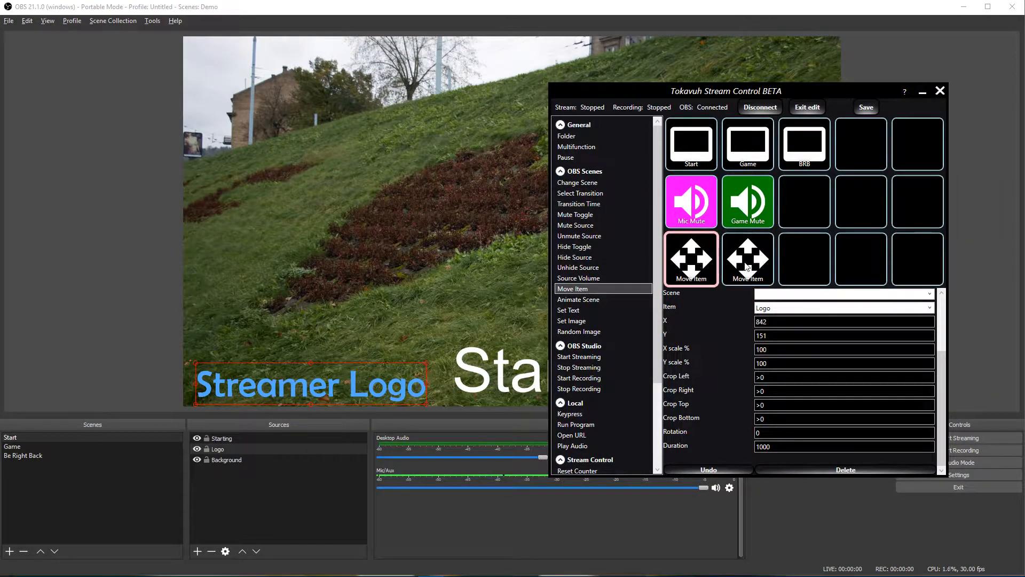
{"action": "left_click", "coordinate": [746, 267]}
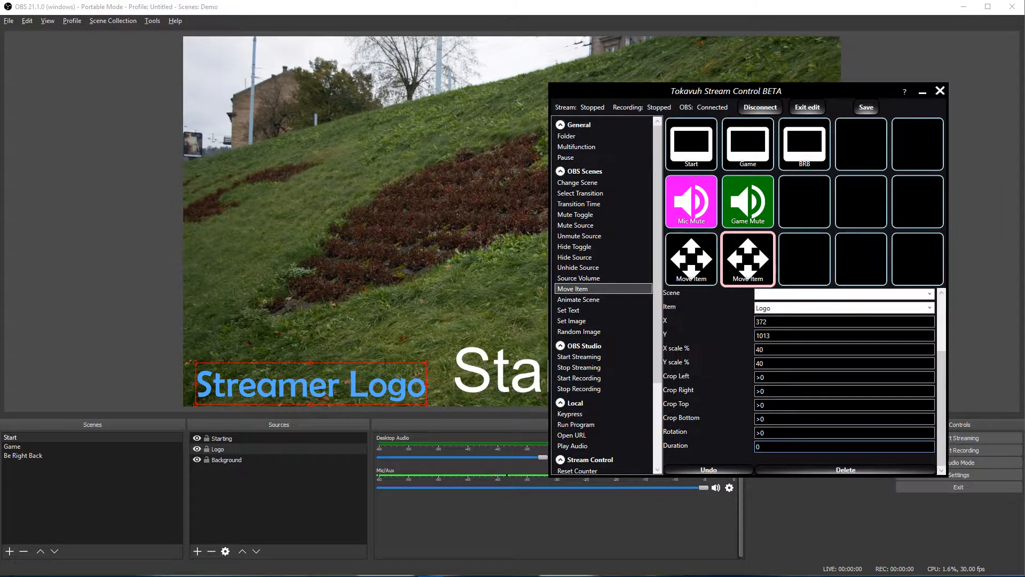
Step: Run both Move Item actions, exit edit mode, retest them, and select the Starting Soon! text
{"action": "left_click", "coordinate": [688, 273]}
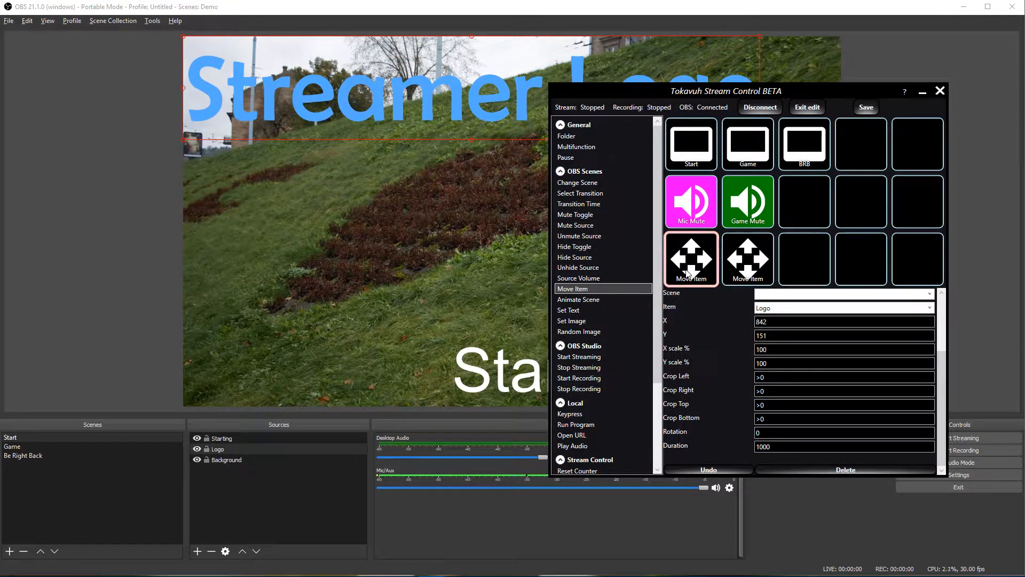
{"action": "left_click", "coordinate": [763, 267]}
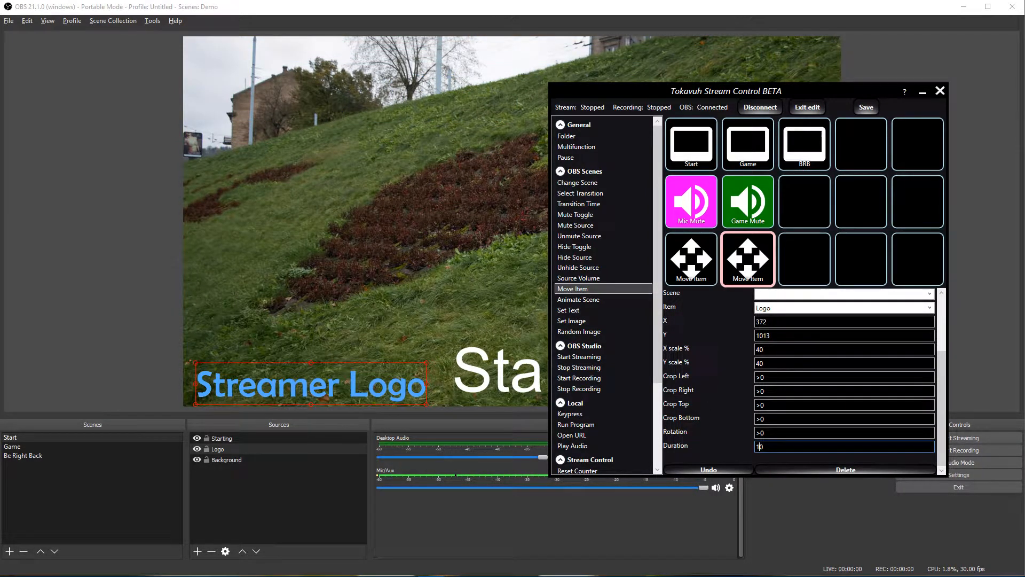
{"action": "left_click", "coordinate": [815, 108]}
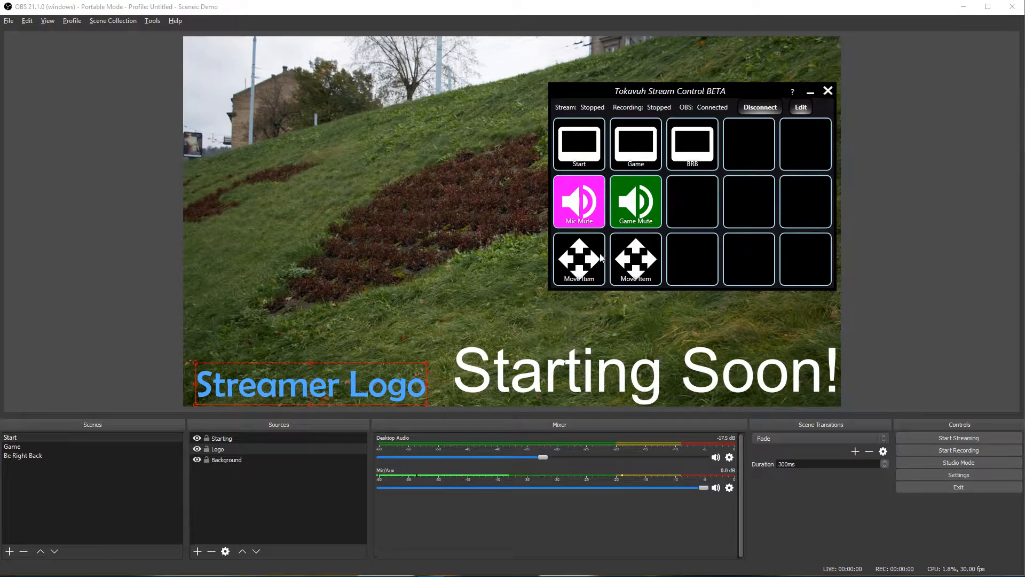
{"action": "left_click", "coordinate": [583, 266]}
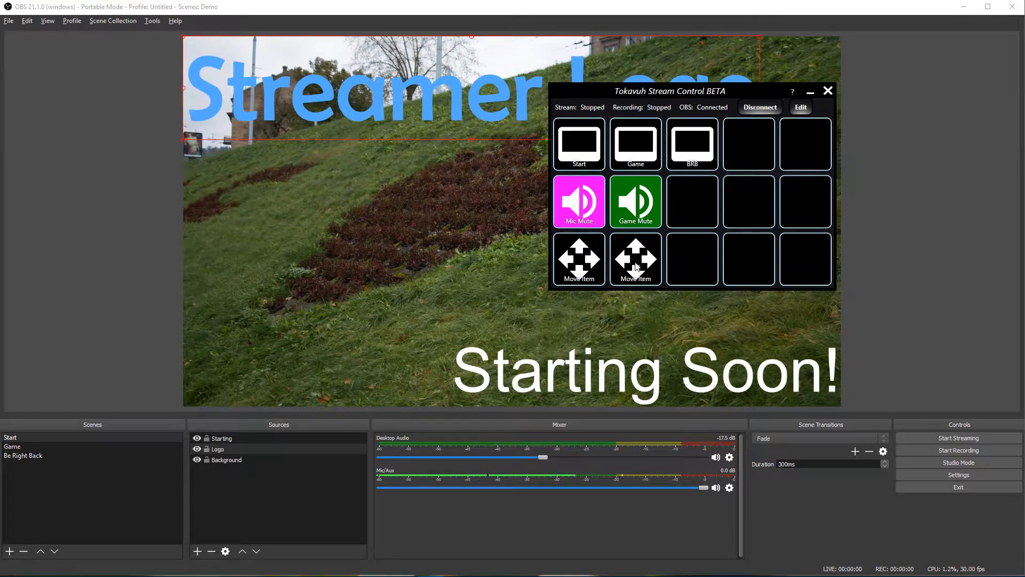
{"action": "left_click", "coordinate": [645, 272]}
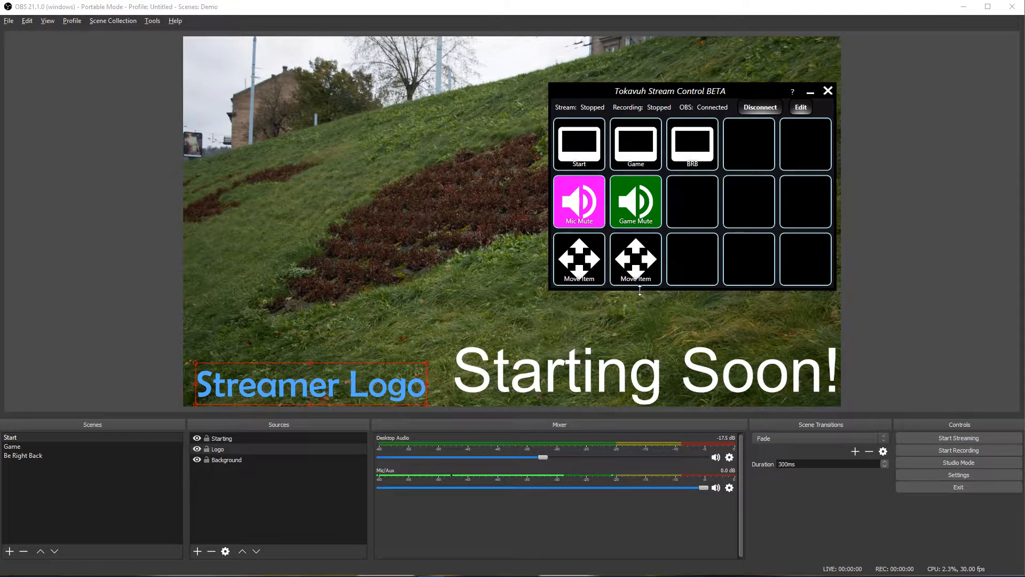
{"action": "left_click", "coordinate": [619, 373]}
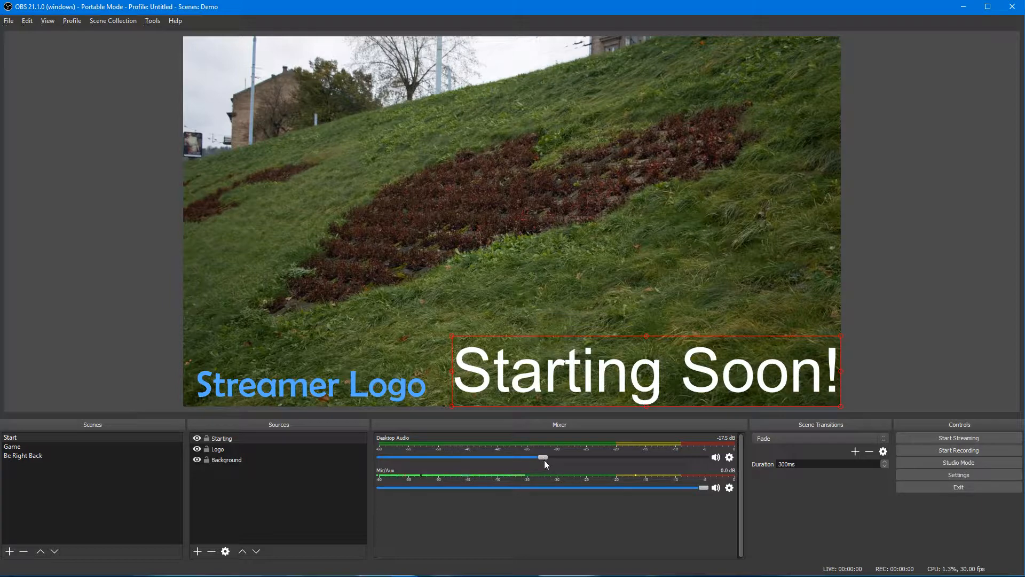
{"action": "key", "text": "alt+Tab"}
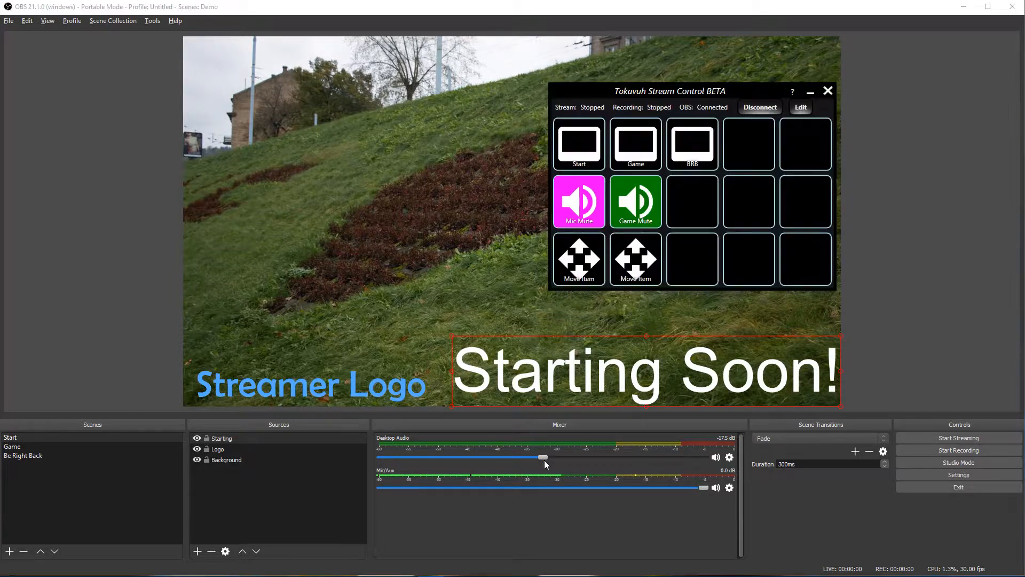
Step: Add a Move Item action to the third slot targeting the Starting text
{"action": "left_click", "coordinate": [801, 110]}
{"action": "left_click_drag", "start_coordinate": [575, 292], "coordinate": [819, 263]}
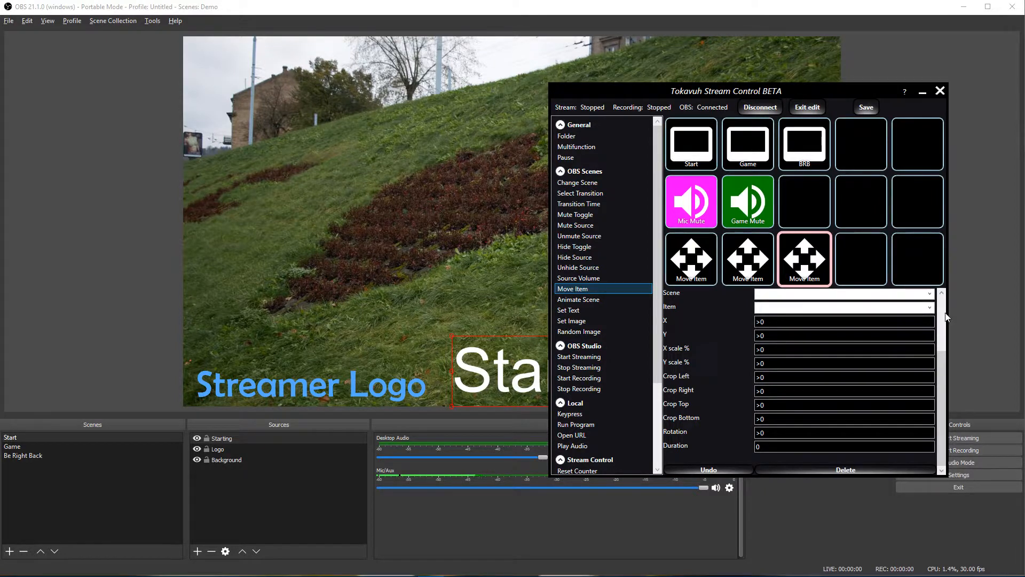
{"action": "left_click", "coordinate": [930, 308]}
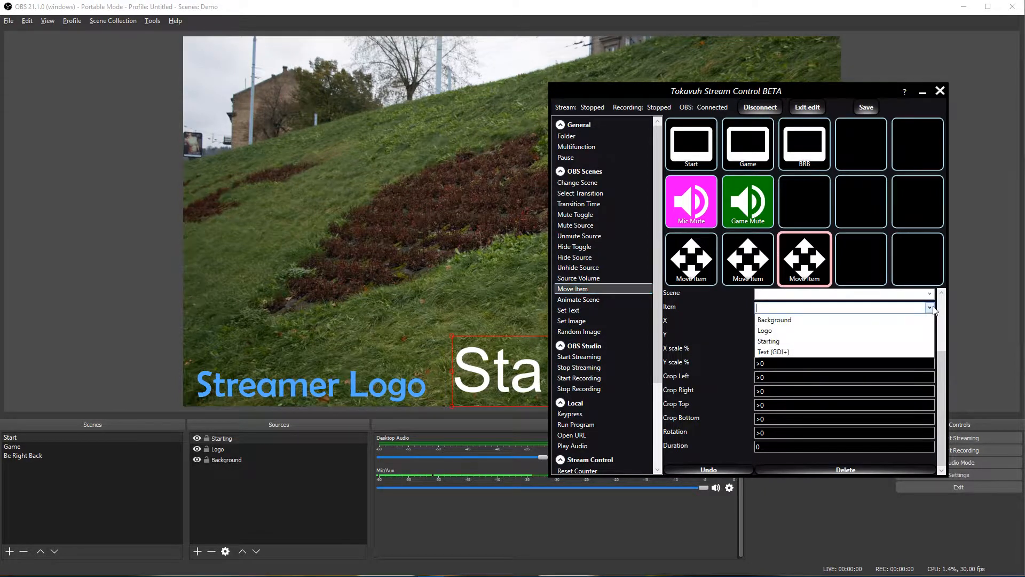
{"action": "left_click", "coordinate": [785, 344]}
Step: Add a fourth Move Item targeting Starting with X position 1920
{"action": "left_click_drag", "start_coordinate": [581, 289], "coordinate": [869, 266]}
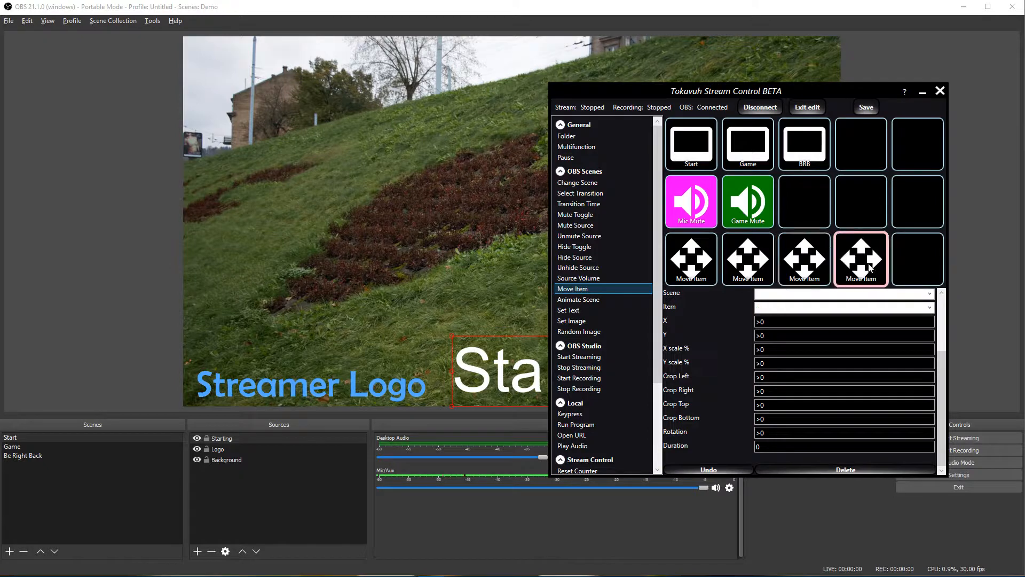
{"action": "left_click", "coordinate": [930, 307]}
{"action": "left_click", "coordinate": [837, 343]}
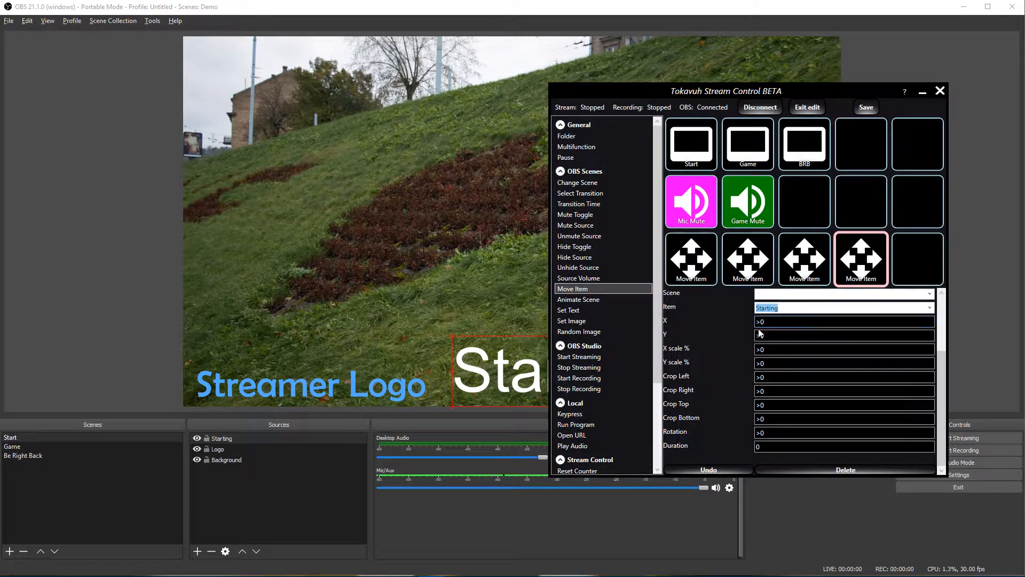
{"action": "key", "text": "Tab"}
{"action": "type", "text": "1920"}
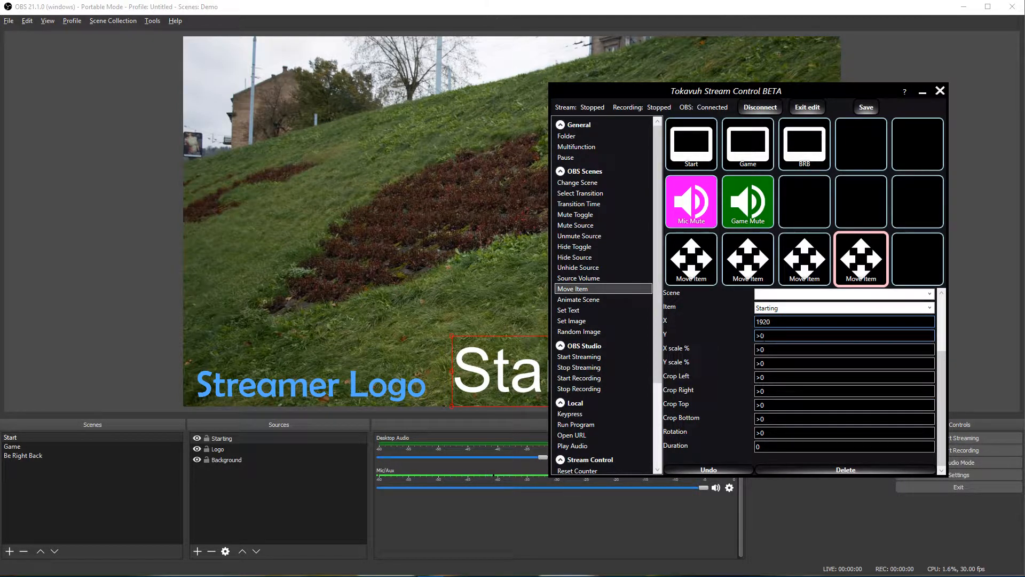
Step: Open the Starting Soon! text's Edit Transform window to read its position
{"action": "right_click", "coordinate": [467, 377]}
{"action": "mouse_move", "coordinate": [520, 283]}
{"action": "left_click", "coordinate": [616, 288]}
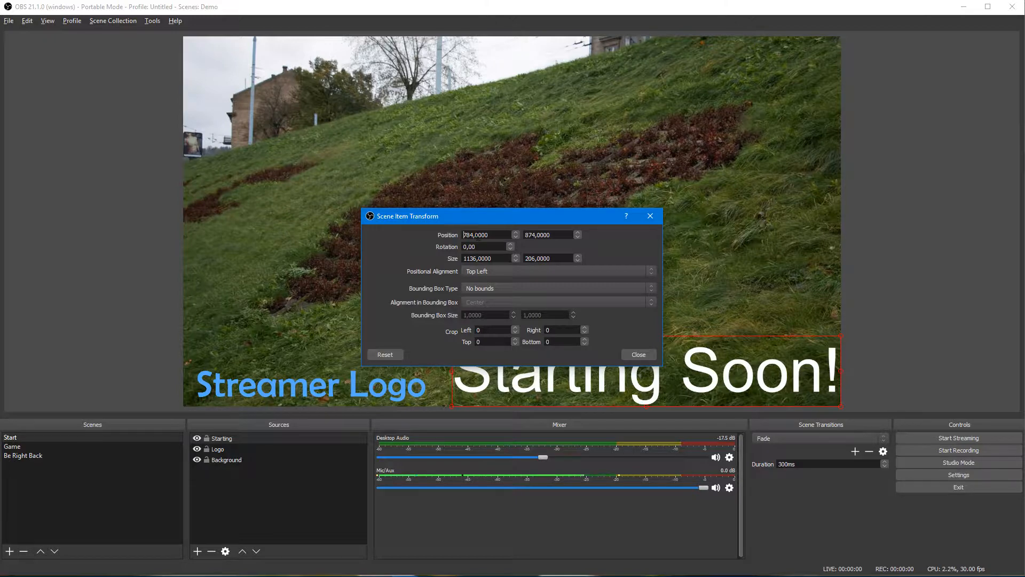
{"action": "key", "text": "alt+Tab"}
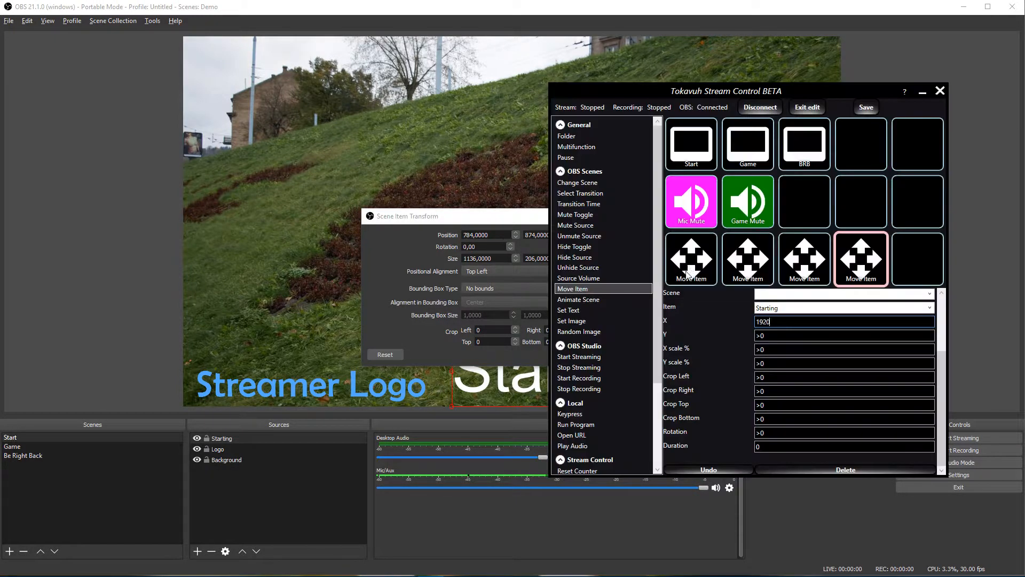
Step: Set the third Move Item's X to 784, exit edit mode, and close the transform window
{"action": "left_click", "coordinate": [793, 265]}
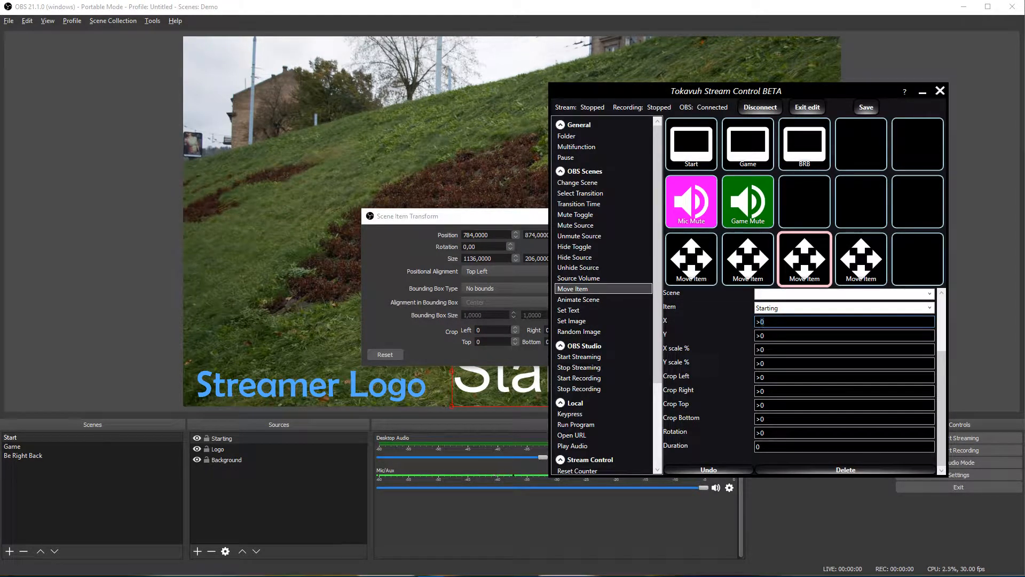
{"action": "type", "text": "784"}
{"action": "left_click", "coordinate": [808, 107]}
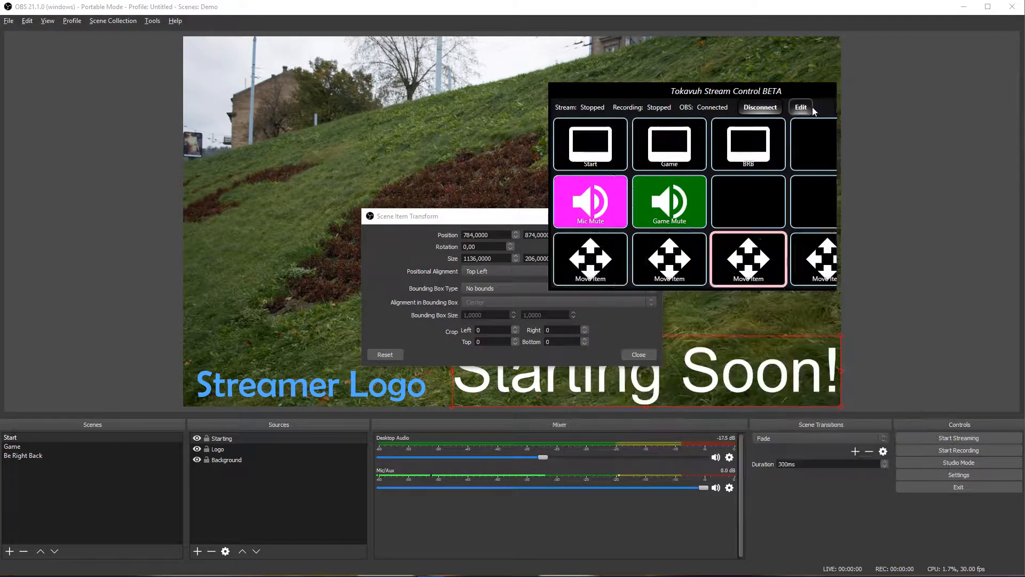
{"action": "left_click", "coordinate": [653, 357]}
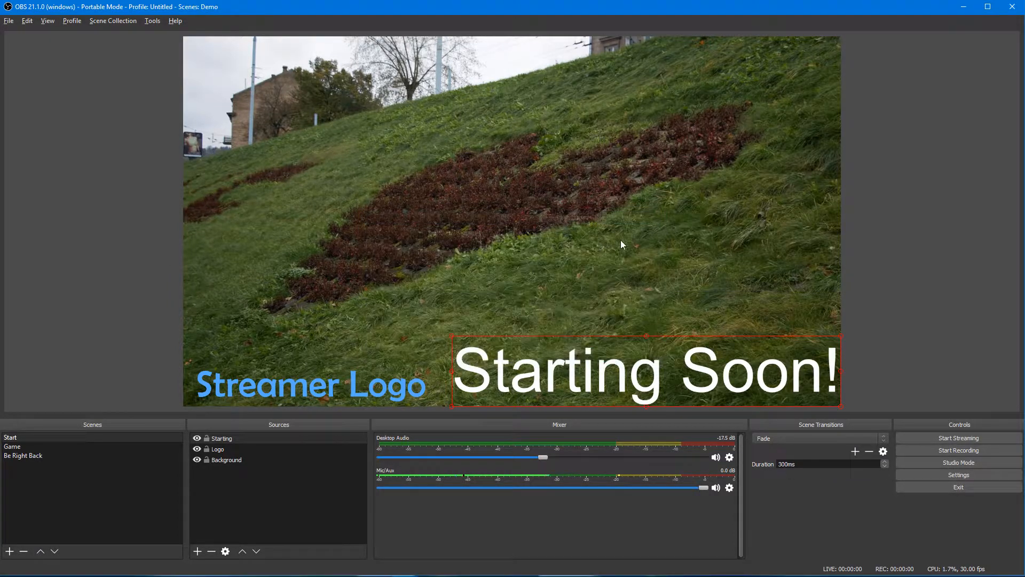
{"action": "key", "text": "alt+Tab"}
{"action": "left_click_drag", "start_coordinate": [701, 93], "coordinate": [447, 65]}
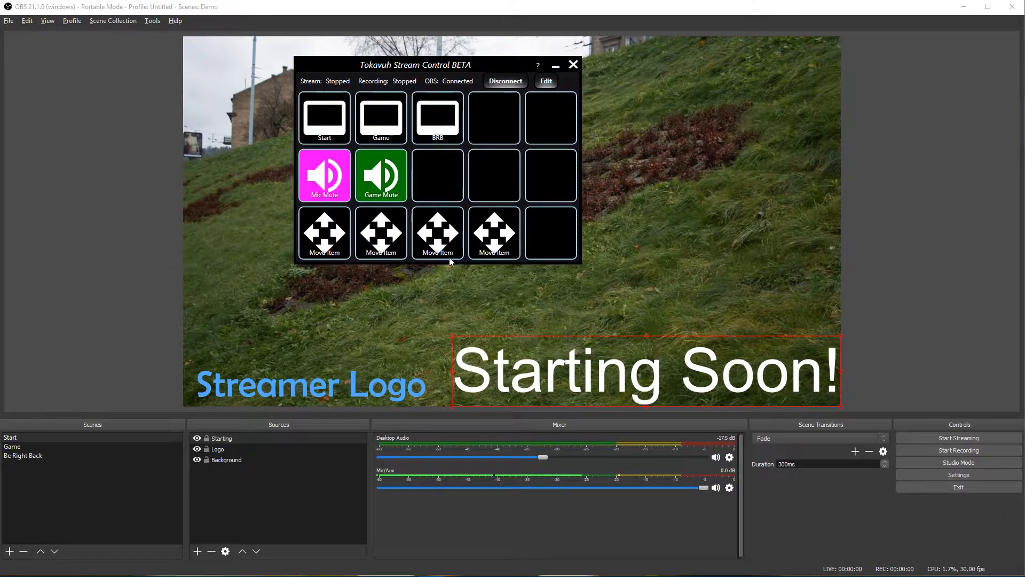
Step: Set the Move Item duration to 1000 ms and exit edit mode
{"action": "left_click", "coordinate": [546, 81]}
{"action": "left_click", "coordinate": [550, 233]}
{"action": "left_click", "coordinate": [534, 421]}
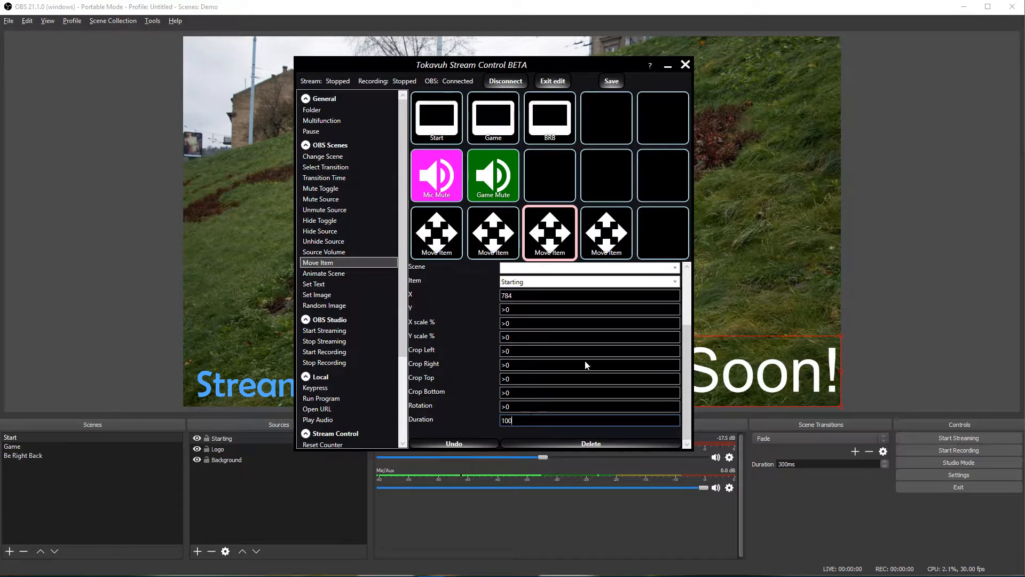
{"action": "left_click", "coordinate": [606, 233]}
{"action": "key", "text": "BackSpace"}
{"action": "type", "text": "1000"}
{"action": "left_click", "coordinate": [552, 81]}
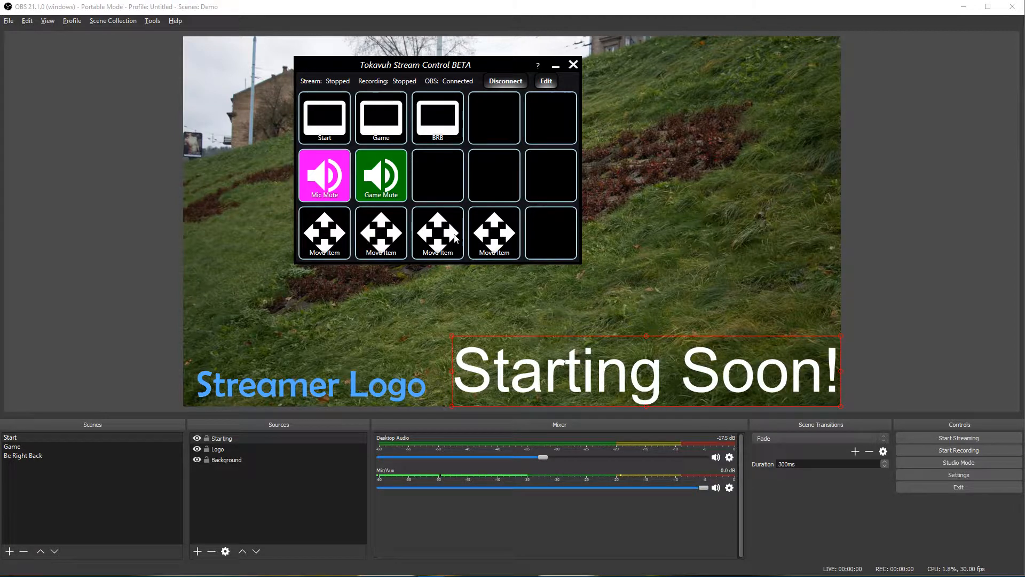
Step: Test the Starting Soon! out-and-back moves and the logo's enlarge-and-return moves
{"action": "left_click", "coordinate": [495, 243]}
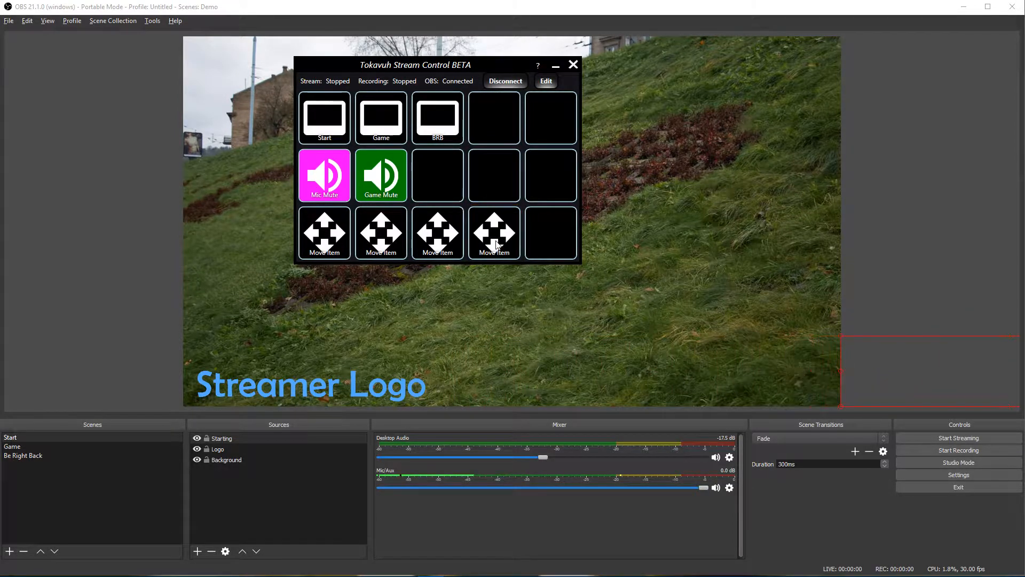
{"action": "left_click", "coordinate": [433, 244]}
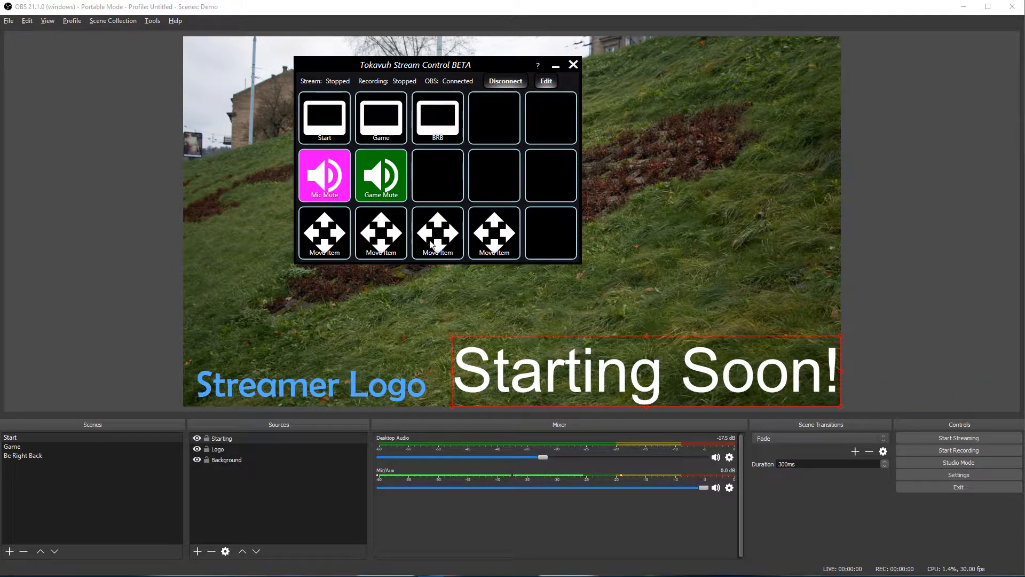
{"action": "left_click", "coordinate": [317, 243]}
{"action": "left_click_drag", "start_coordinate": [430, 68], "coordinate": [862, 126]}
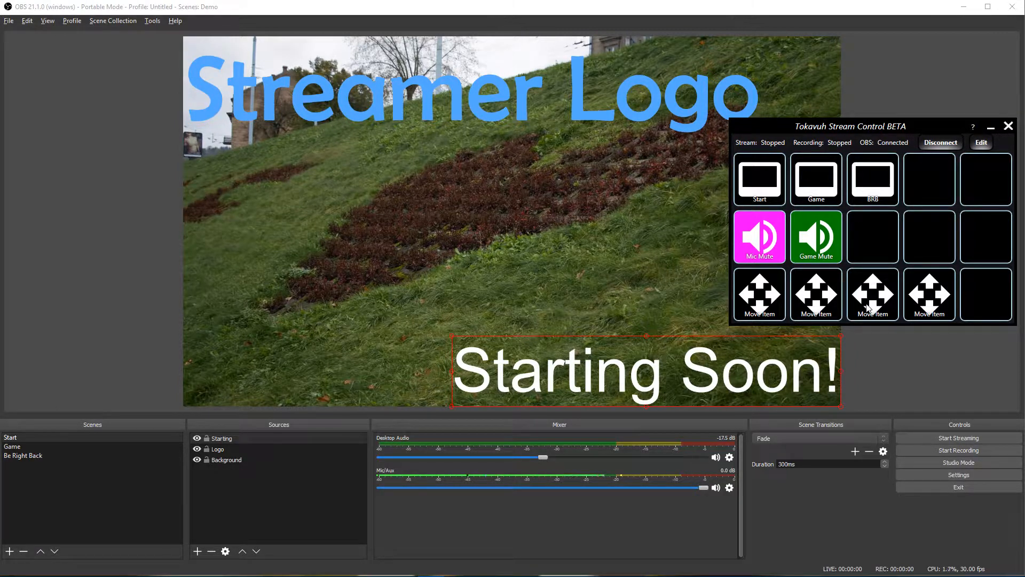
{"action": "left_click", "coordinate": [821, 310]}
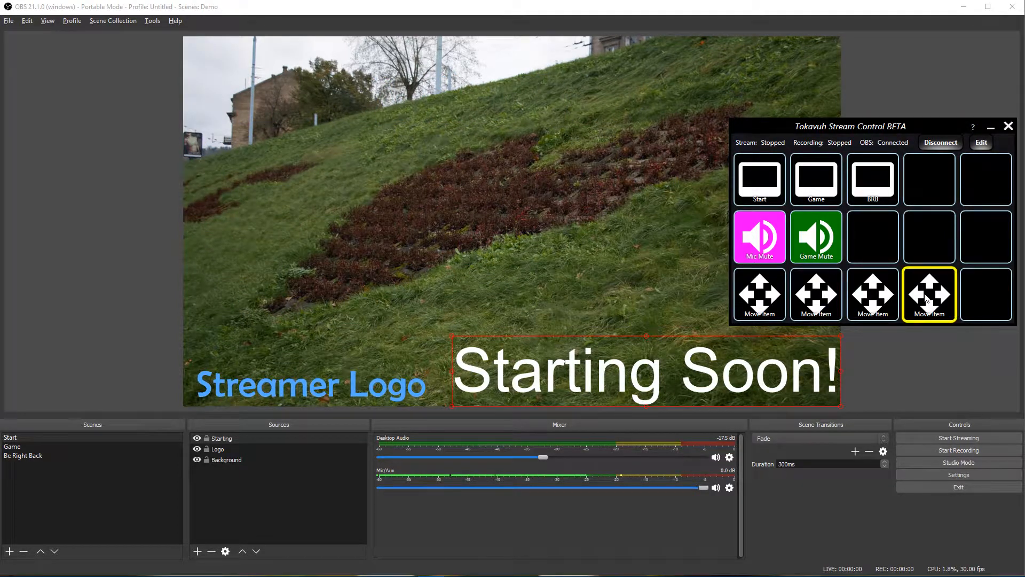
{"action": "left_click", "coordinate": [926, 299]}
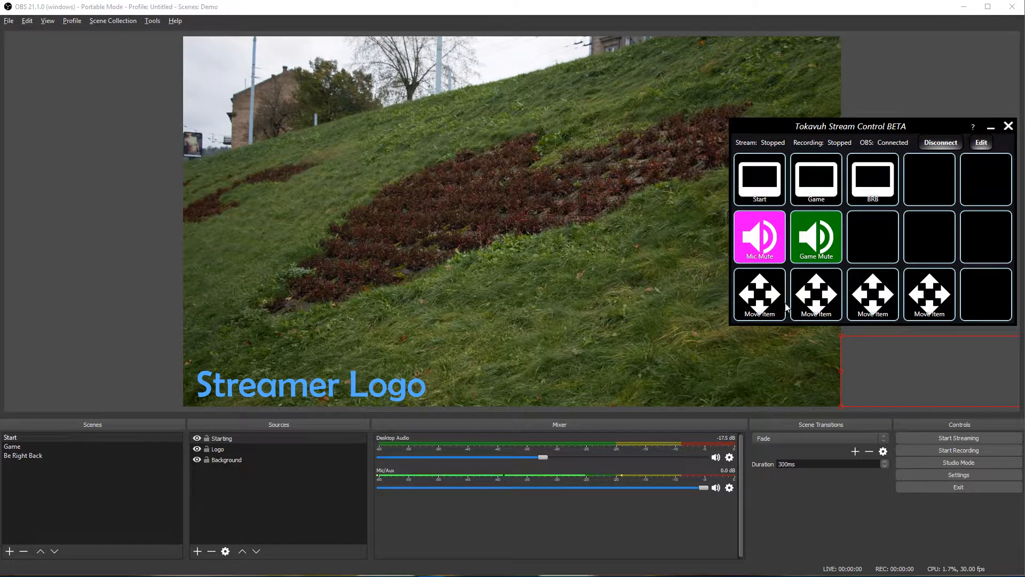
Step: Bring in the enlarged logo and Starting Soon! text together, then send both back out
{"action": "left_click", "coordinate": [759, 307]}
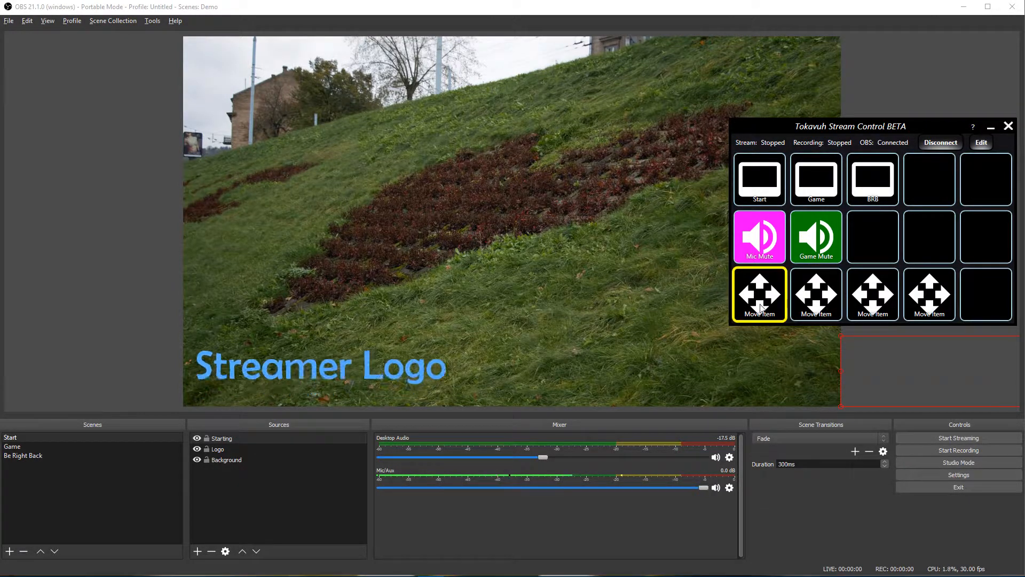
{"action": "left_click", "coordinate": [881, 308]}
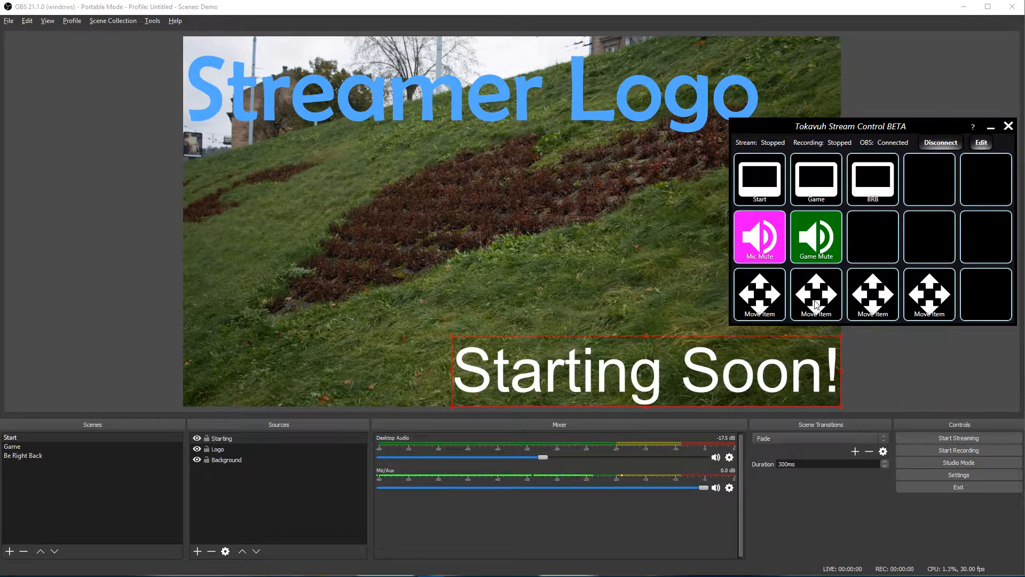
{"action": "left_click", "coordinate": [816, 301]}
{"action": "left_click", "coordinate": [924, 304]}
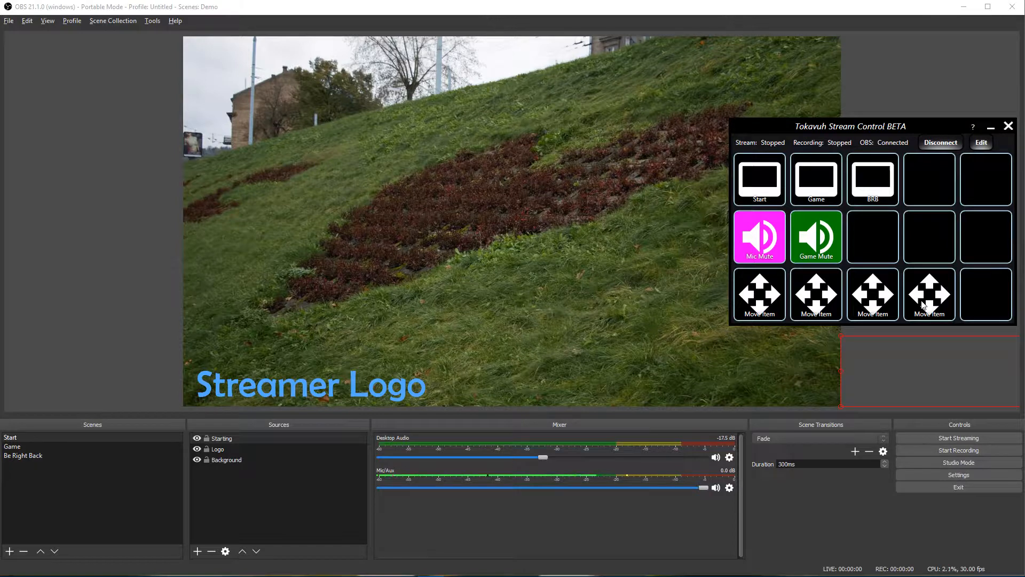
{"action": "left_click", "coordinate": [980, 143]}
Step: Add a Multifunction button to an empty cell and title it Start
{"action": "left_click_drag", "start_coordinate": [937, 129], "coordinate": [225, 47]}
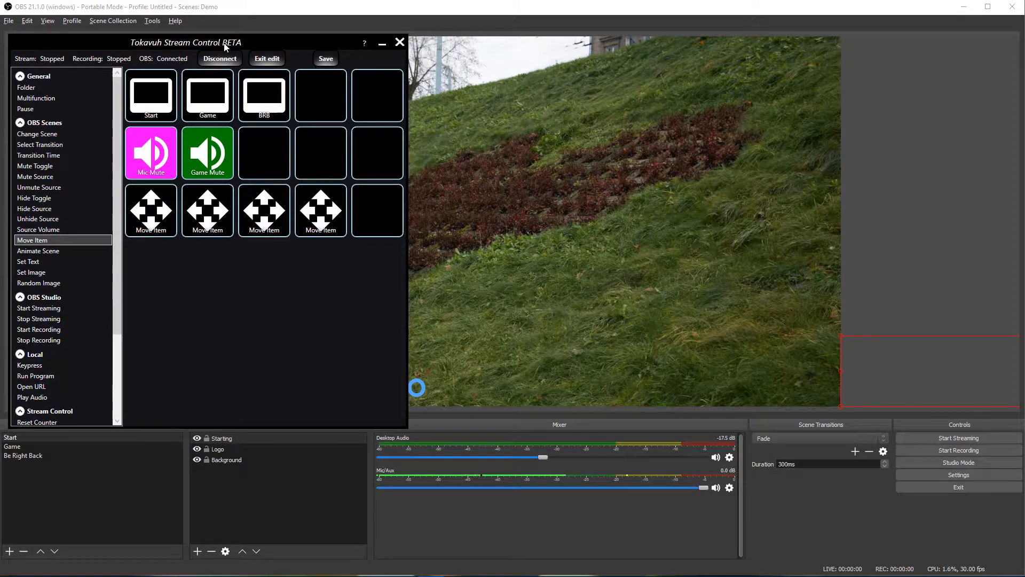
{"action": "left_click", "coordinate": [39, 99]}
{"action": "left_click_drag", "start_coordinate": [40, 99], "coordinate": [334, 144]}
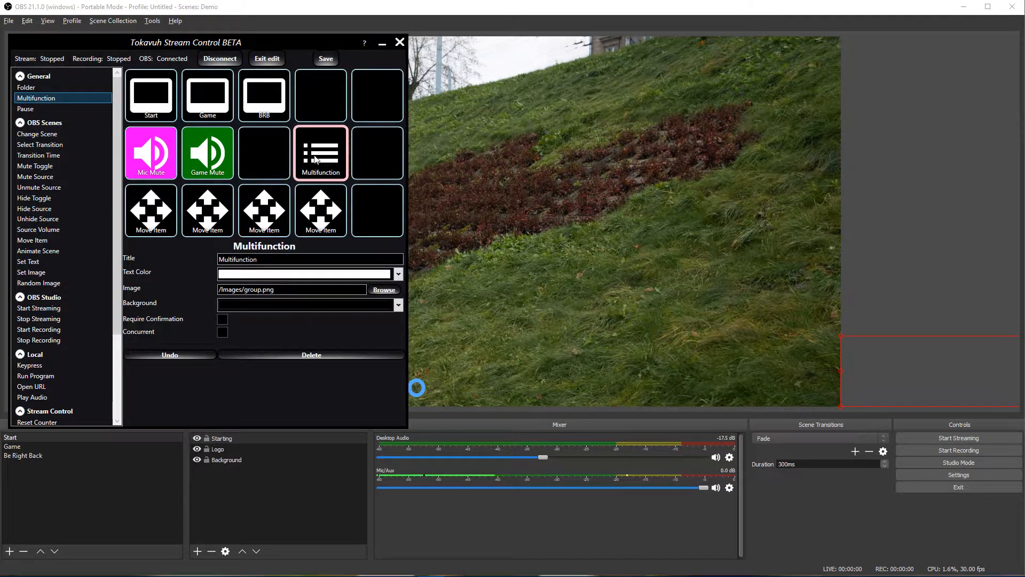
{"action": "left_click_drag", "start_coordinate": [267, 260], "coordinate": [210, 264]}
{"action": "type", "text": "Start"}
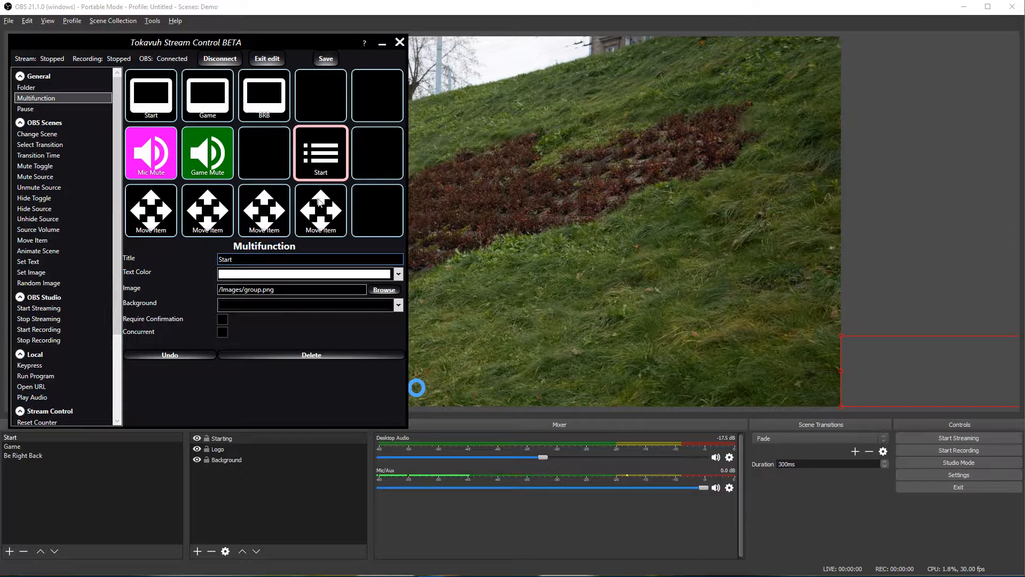
Step: Add a second Multifunction button titled Game
{"action": "left_click_drag", "start_coordinate": [53, 98], "coordinate": [368, 163]}
{"action": "left_click_drag", "start_coordinate": [264, 260], "coordinate": [207, 261]}
{"action": "type", "text": "Game"}
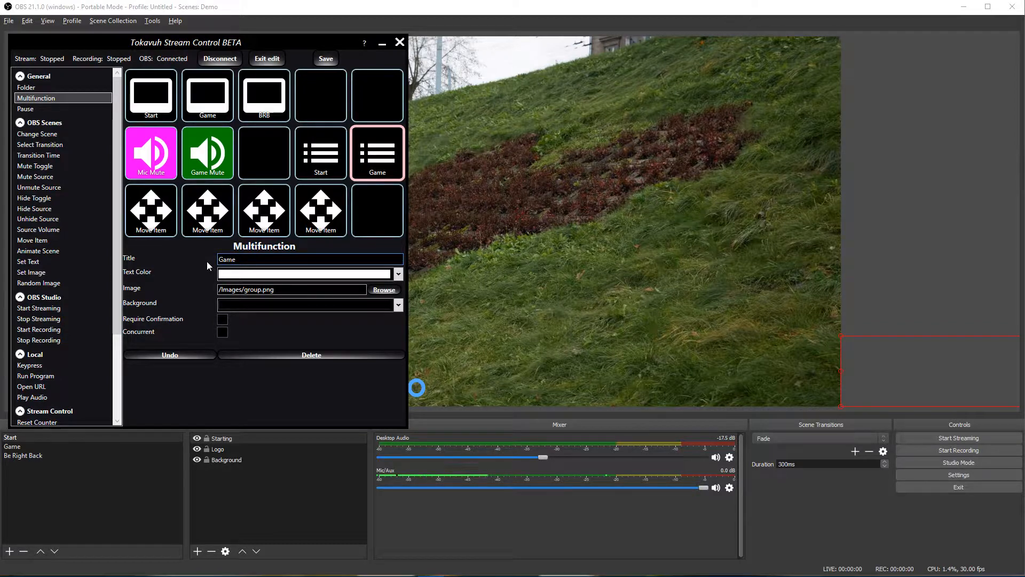
Step: Give the Game button an orange background from the Standard swatches, keeping its text white
{"action": "left_click", "coordinate": [398, 275]}
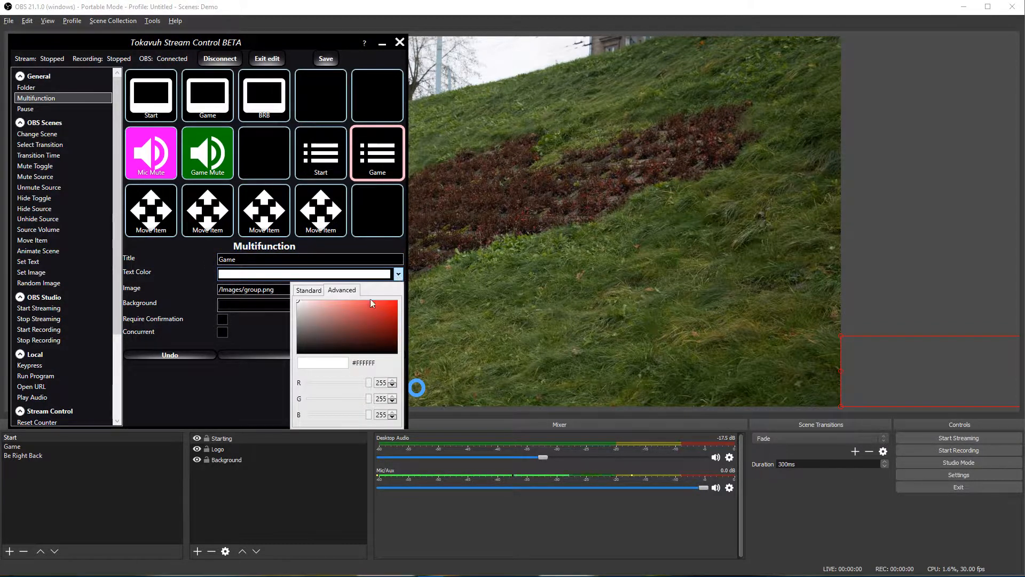
{"action": "left_click", "coordinate": [304, 291]}
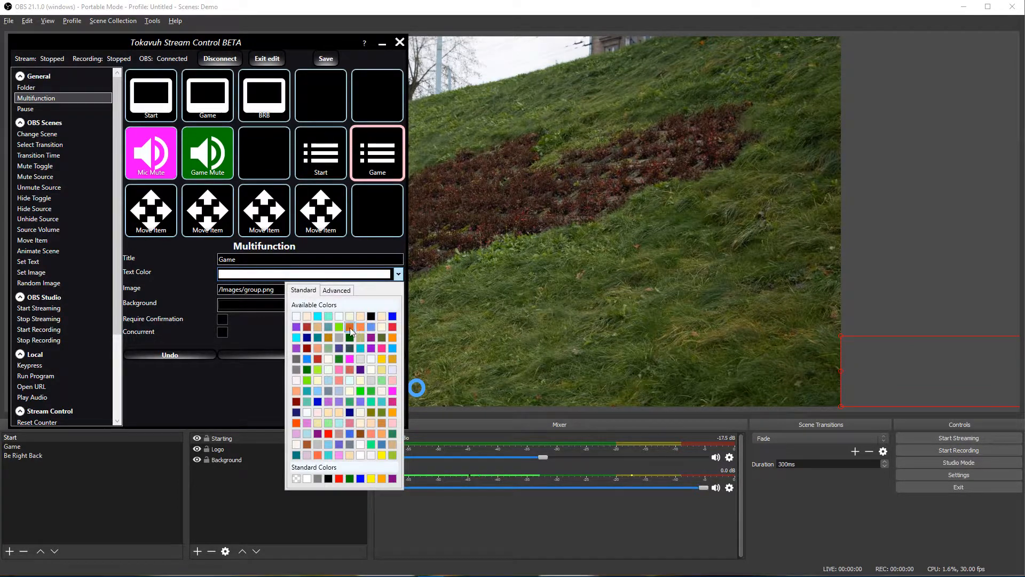
{"action": "left_click", "coordinate": [359, 328]}
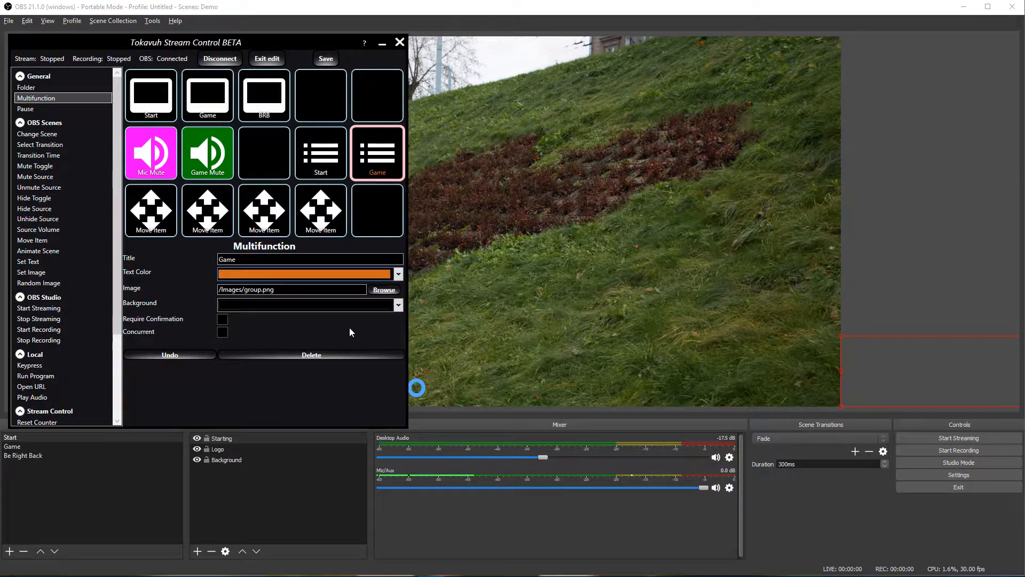
{"action": "left_click", "coordinate": [400, 277]}
{"action": "left_click", "coordinate": [299, 322]}
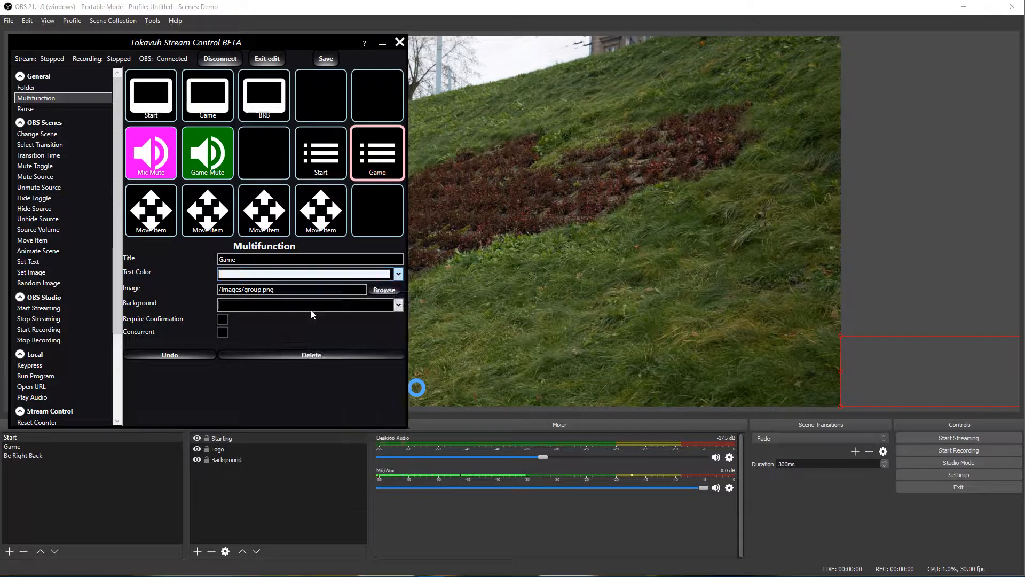
{"action": "left_click", "coordinate": [398, 305]}
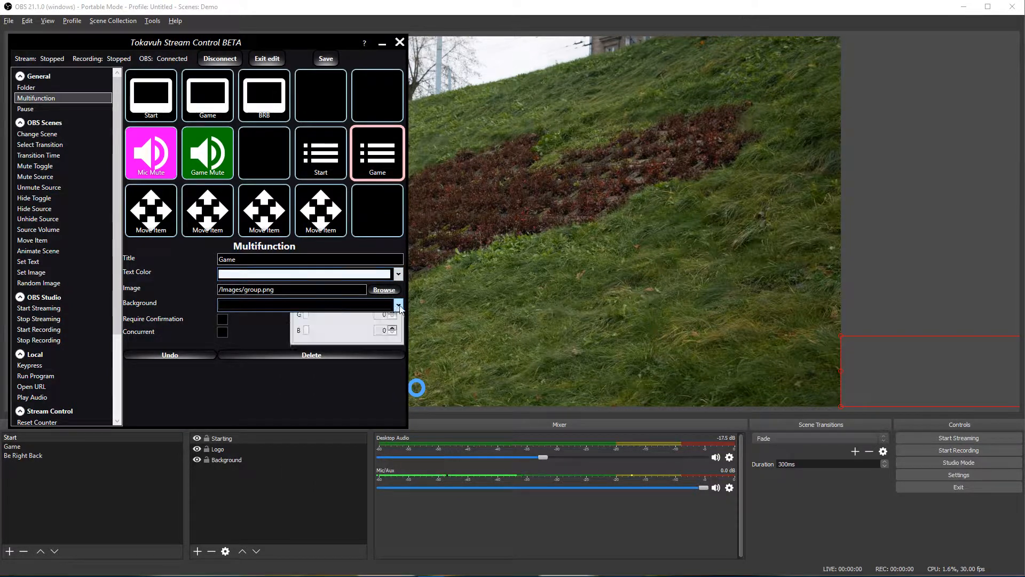
{"action": "left_click", "coordinate": [306, 321]}
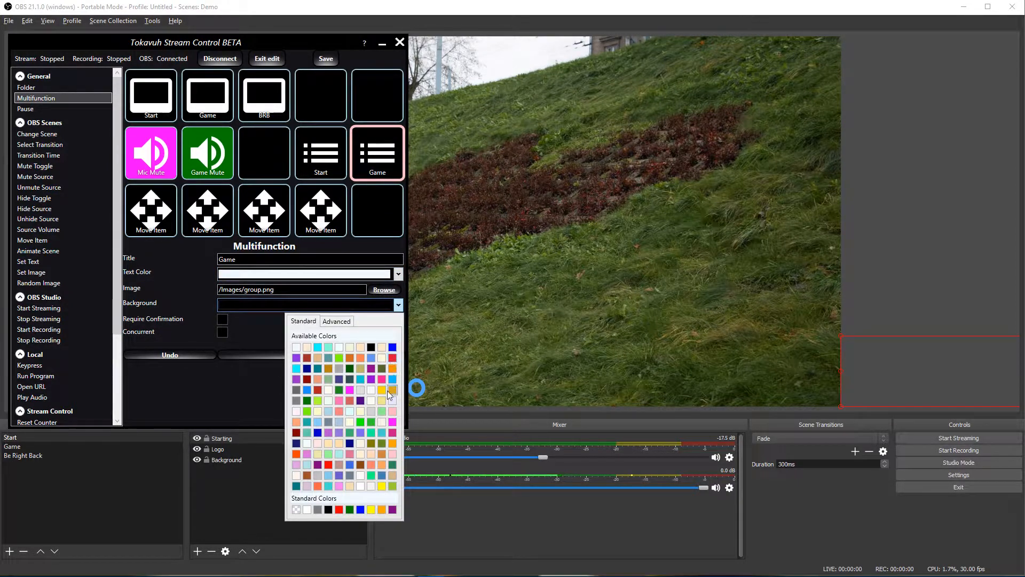
{"action": "left_click", "coordinate": [393, 369]}
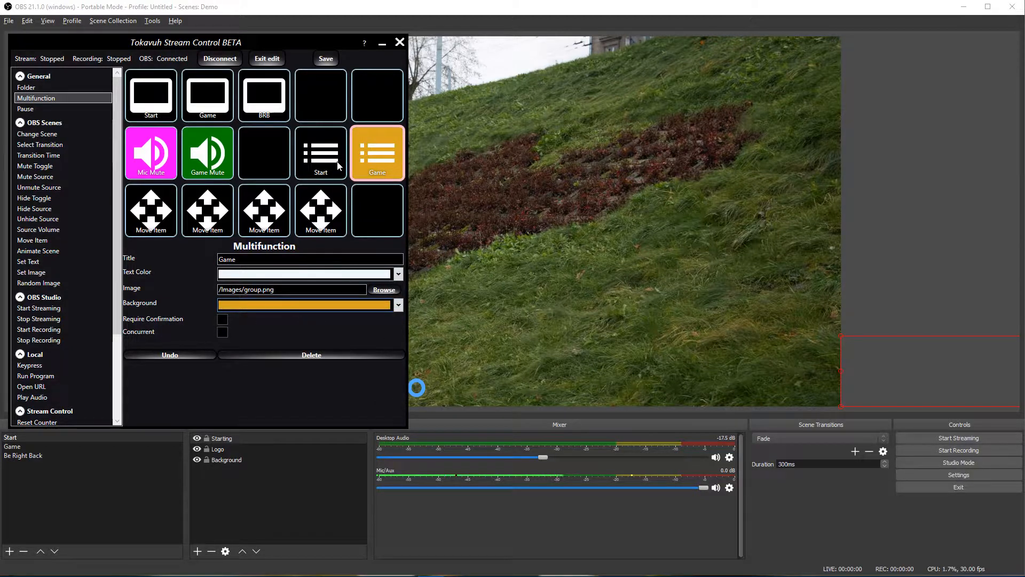
Step: Set the Start Multifunction button's background to the same bright orange
{"action": "left_click", "coordinate": [338, 165]}
{"action": "left_click", "coordinate": [399, 305]}
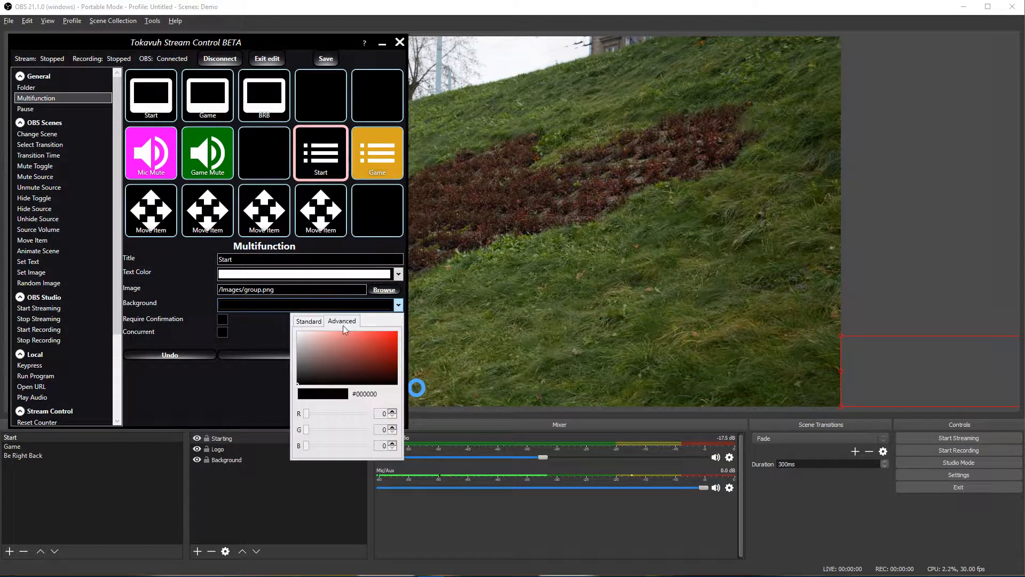
{"action": "left_click", "coordinate": [307, 322]}
{"action": "left_click", "coordinate": [393, 369]}
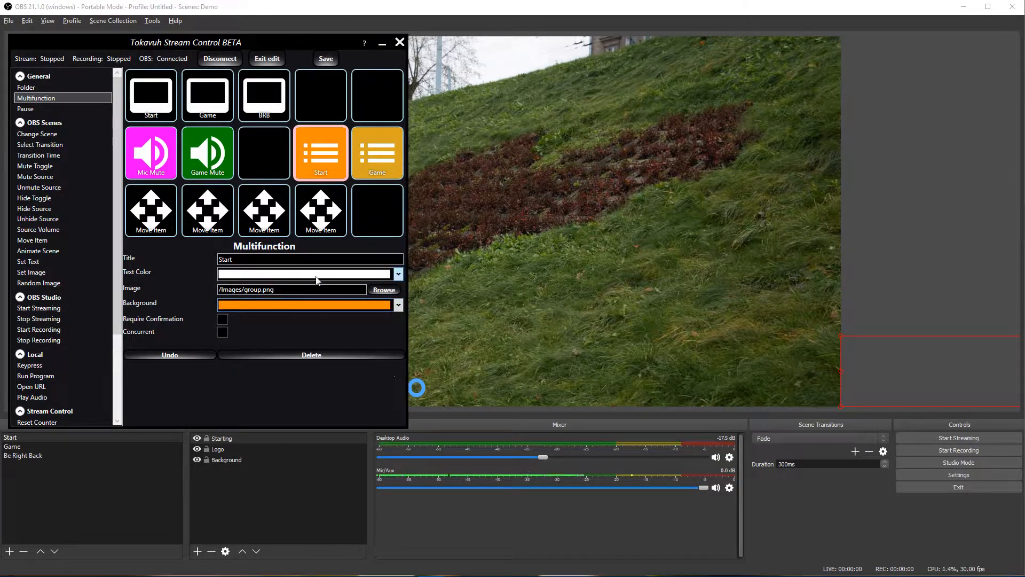
Step: Compare the Game and Start colours, then tick Concurrent on the Start button
{"action": "left_click", "coordinate": [380, 148]}
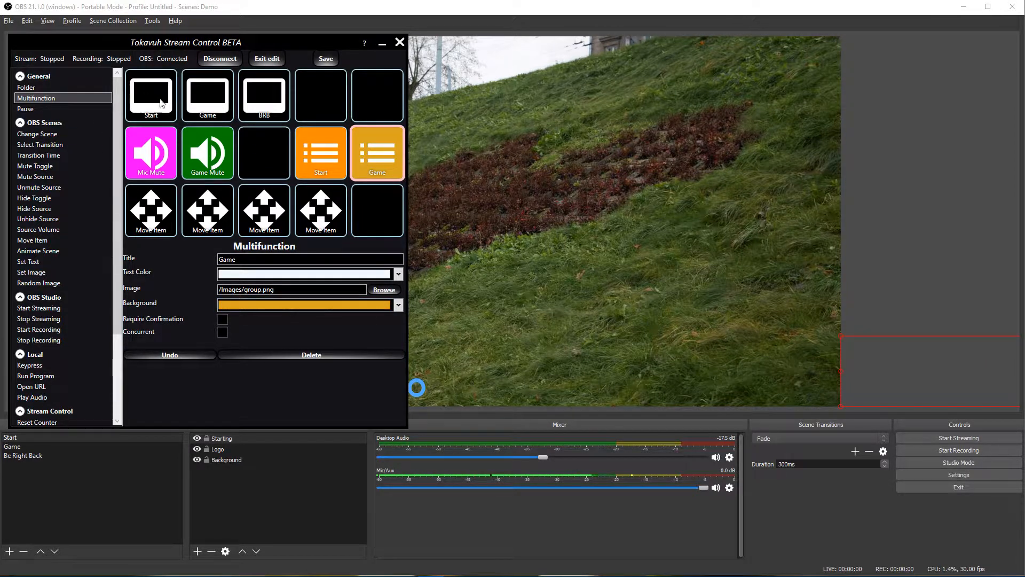
{"action": "left_click", "coordinate": [323, 161]}
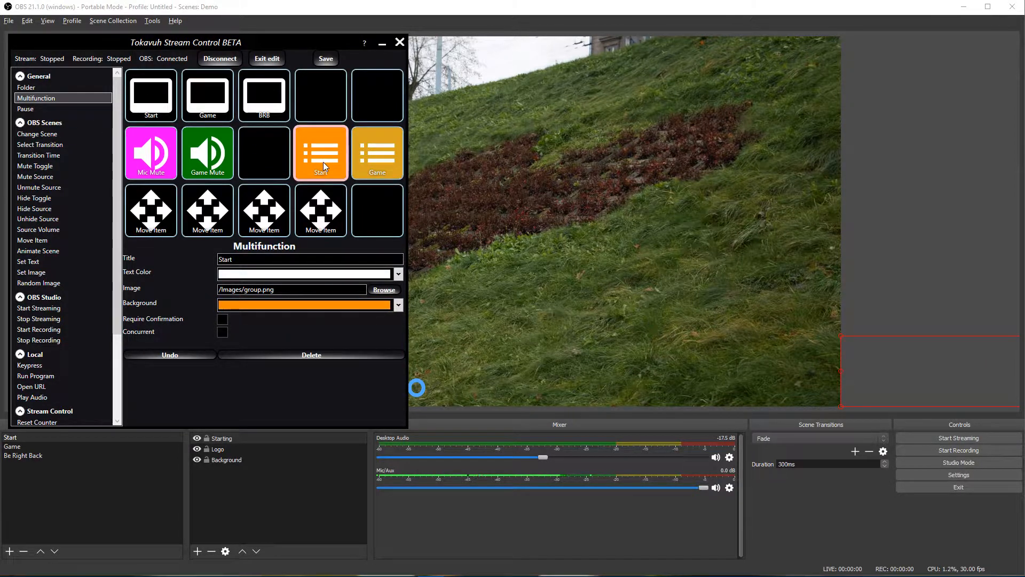
{"action": "left_click", "coordinate": [378, 157]}
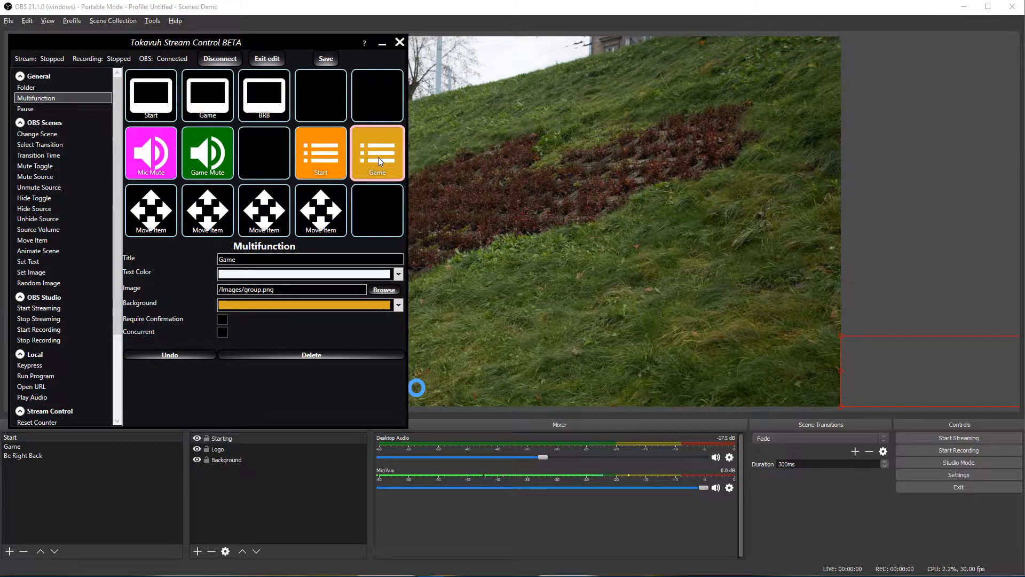
{"action": "left_click", "coordinate": [335, 155]}
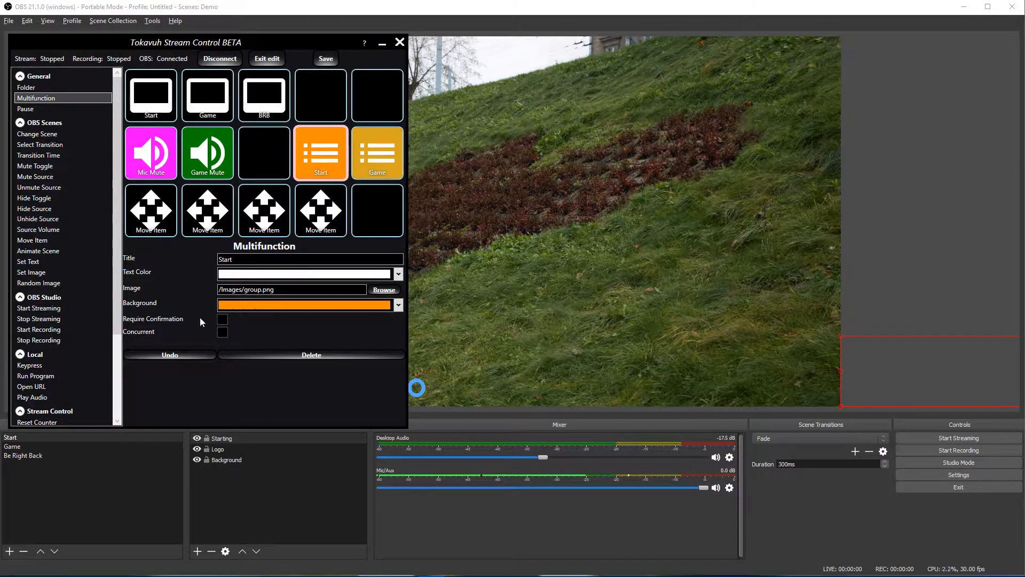
{"action": "left_click", "coordinate": [223, 333]}
Step: Check Start's empty sub-page and test the Starting and Logo Move Item buttons
{"action": "double_click", "coordinate": [324, 158]}
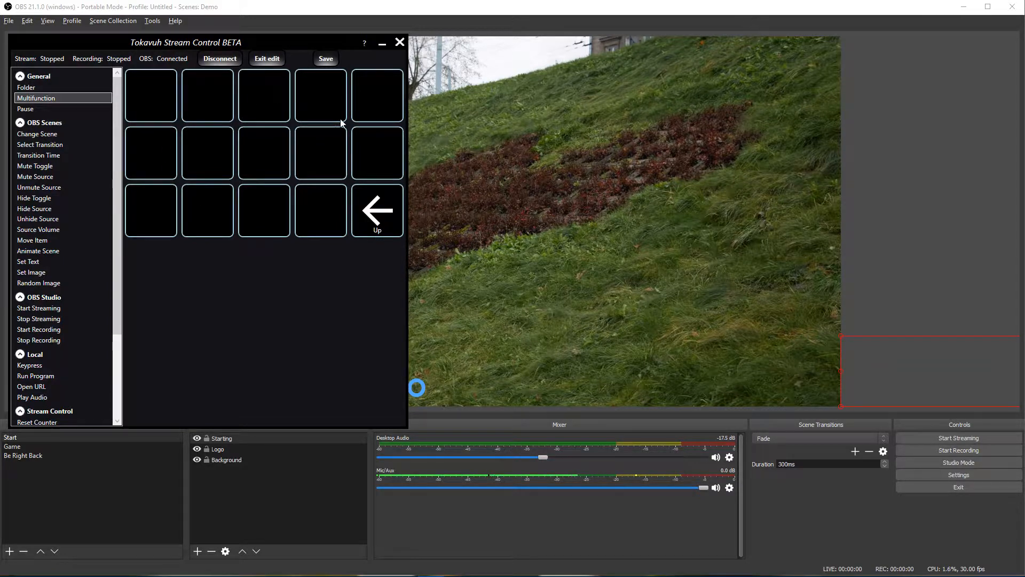
{"action": "left_click", "coordinate": [379, 214]}
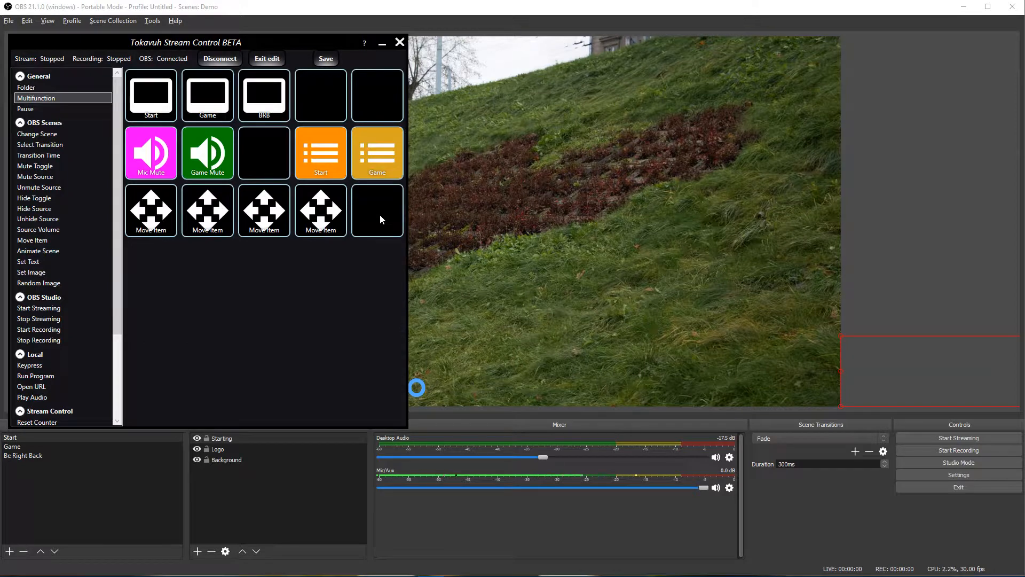
{"action": "left_click", "coordinate": [157, 220]}
{"action": "left_click", "coordinate": [280, 211]}
{"action": "left_click", "coordinate": [279, 211]}
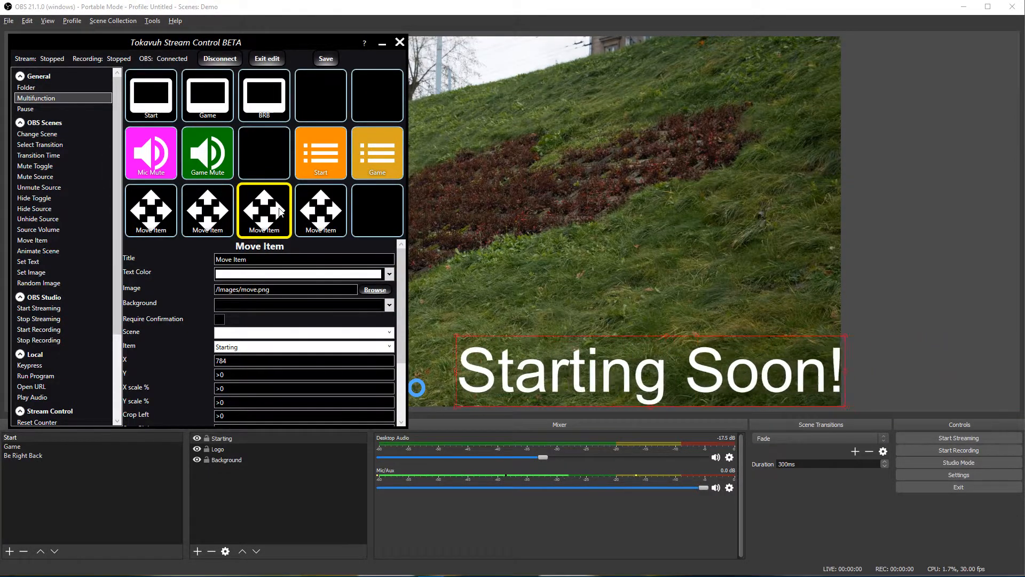
{"action": "left_click_drag", "start_coordinate": [178, 50], "coordinate": [662, 84]}
{"action": "left_click", "coordinate": [639, 248]}
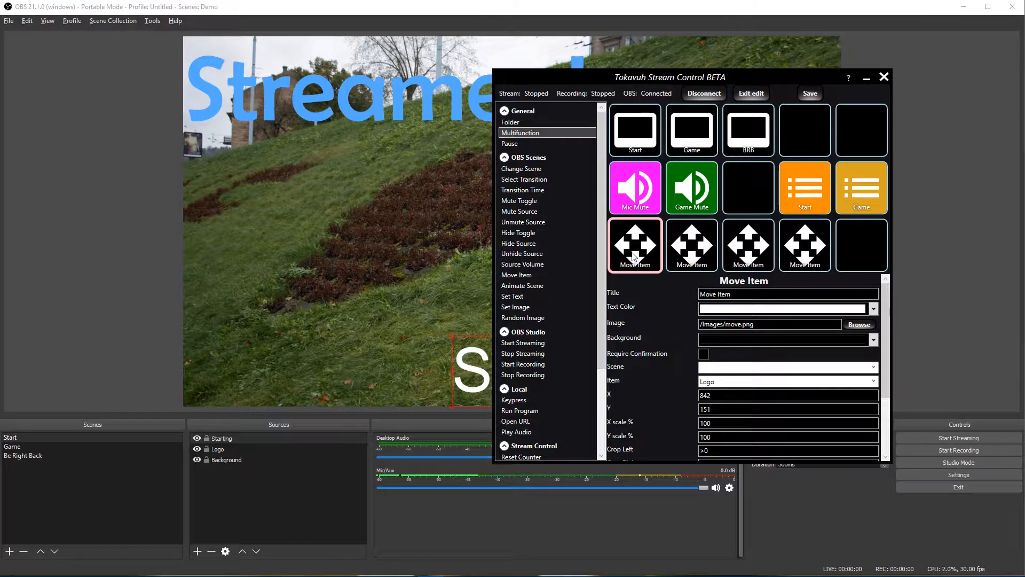
Step: Copy the Logo and Starting Move Items into Start, verifying Logo 842, 151 and Starting X 784
{"action": "left_click_drag", "start_coordinate": [634, 256], "coordinate": [648, 145]}
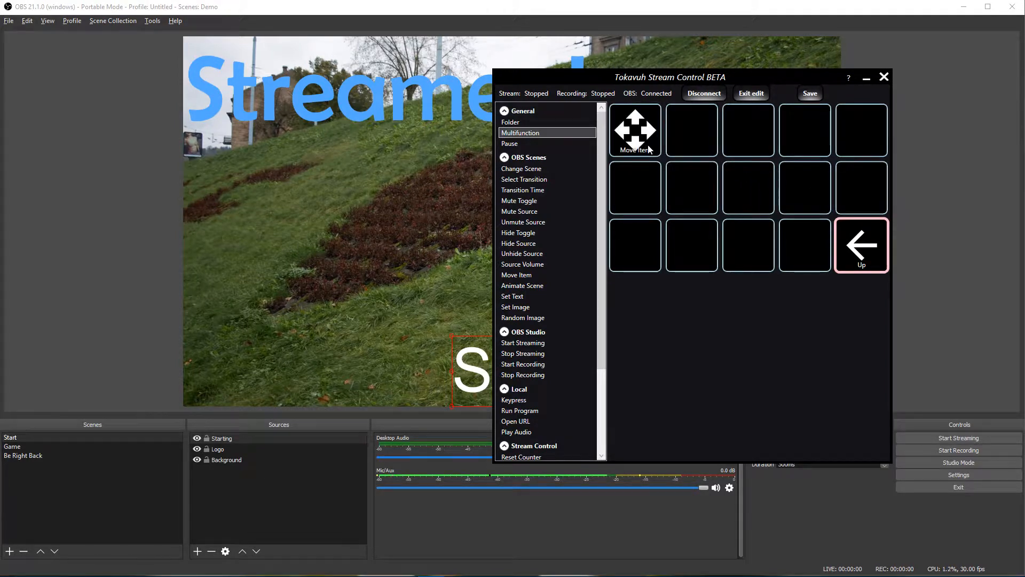
{"action": "left_click", "coordinate": [868, 244]}
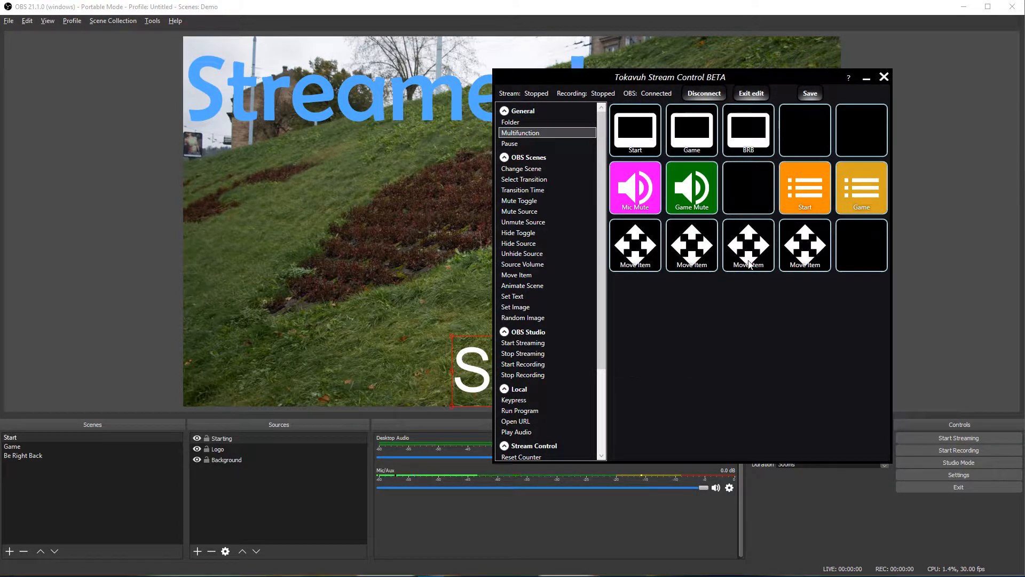
{"action": "left_click_drag", "start_coordinate": [750, 263], "coordinate": [698, 145]}
{"action": "left_click", "coordinate": [860, 243]}
{"action": "left_click", "coordinate": [804, 197]}
{"action": "left_click", "coordinate": [633, 140]}
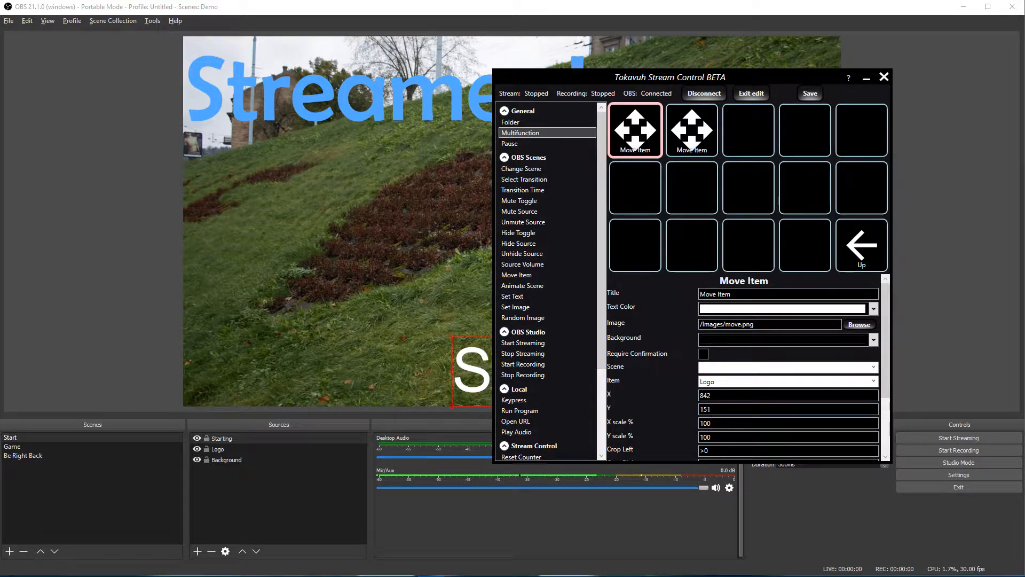
{"action": "left_click", "coordinate": [674, 129]}
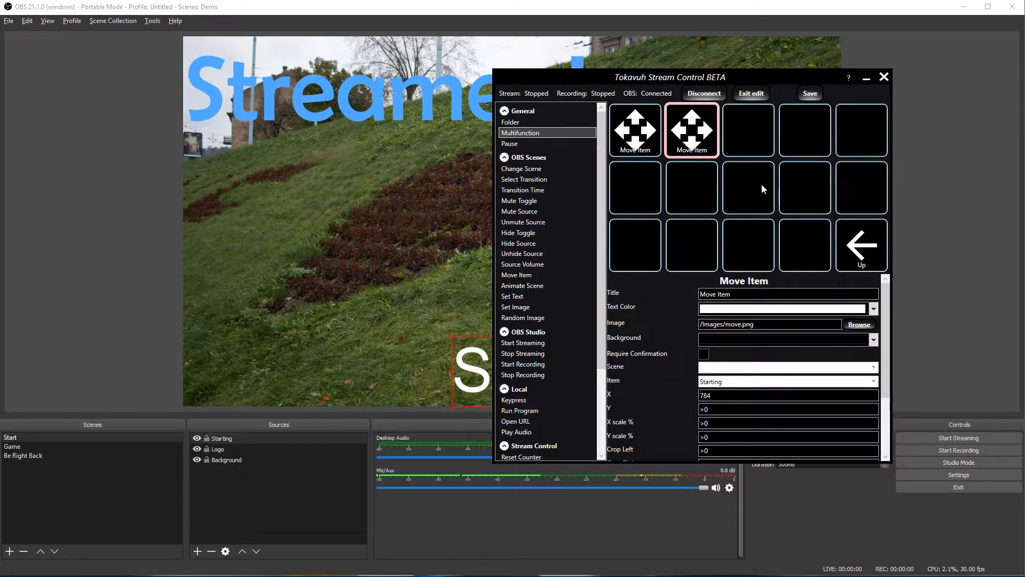
Step: Exit edit mode, reset the logo and Starting Soon! positions, then fire the orange Start button
{"action": "left_click", "coordinate": [751, 93]}
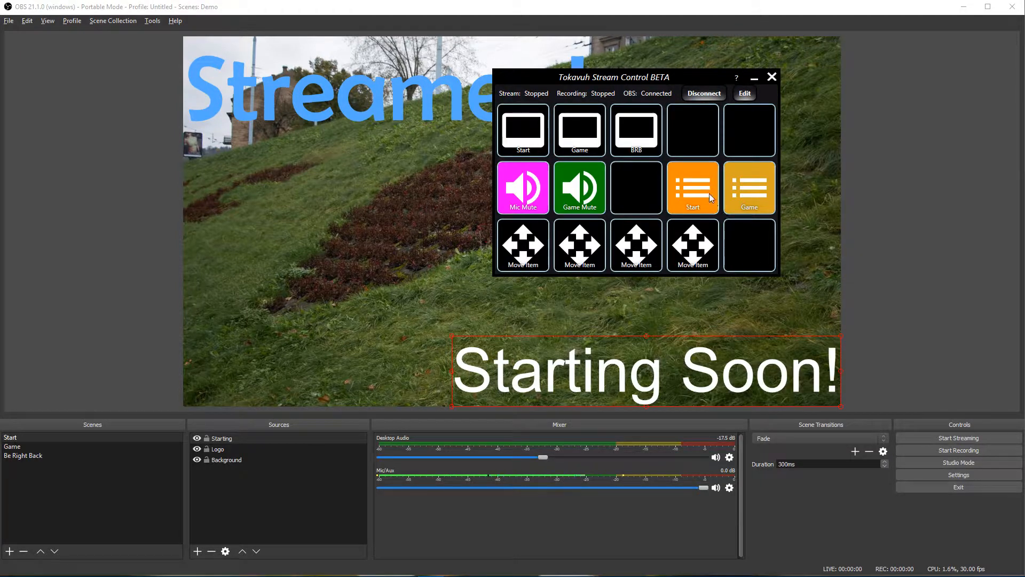
{"action": "left_click", "coordinate": [581, 252]}
{"action": "left_click", "coordinate": [696, 255]}
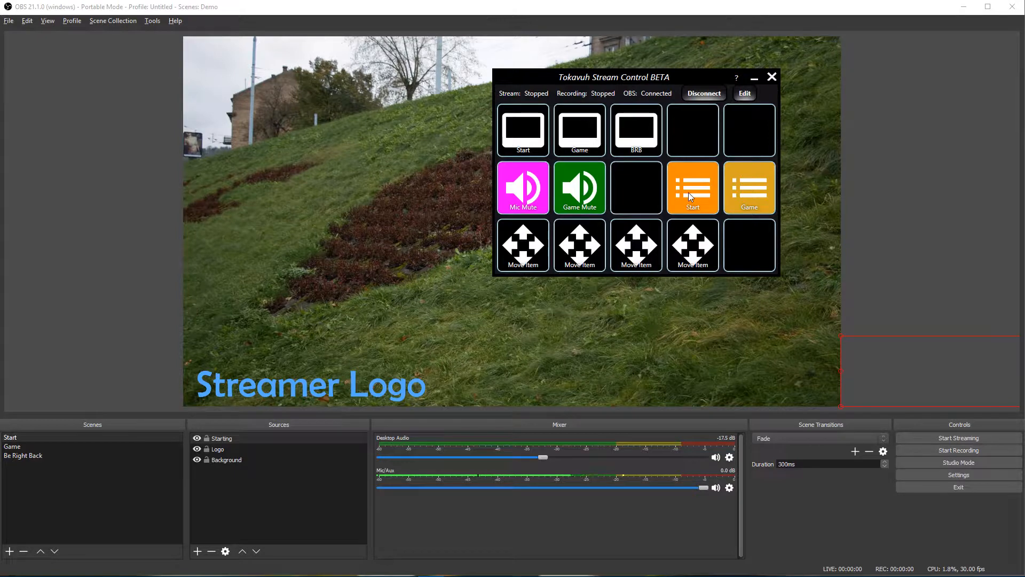
{"action": "left_click", "coordinate": [689, 194]}
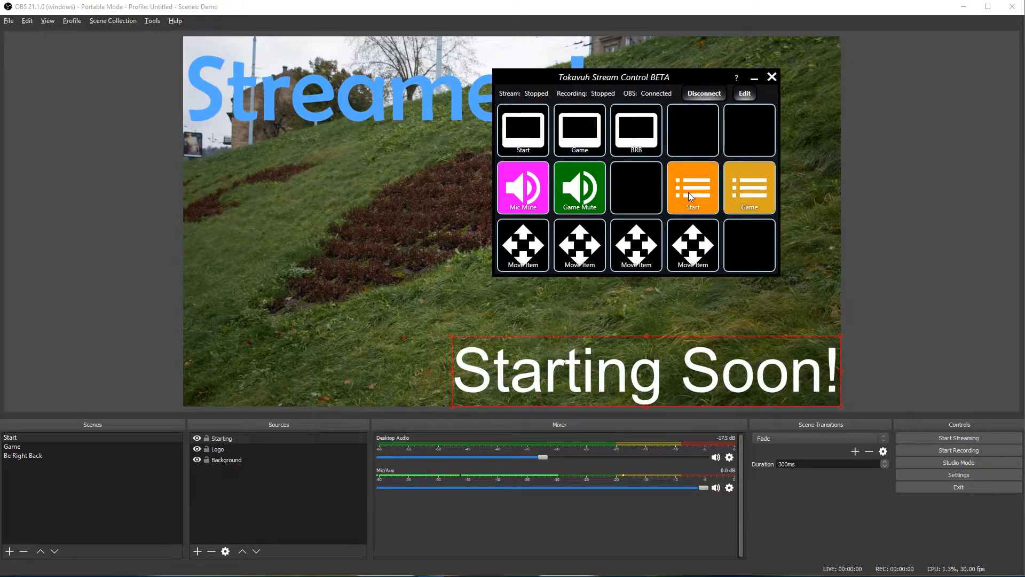
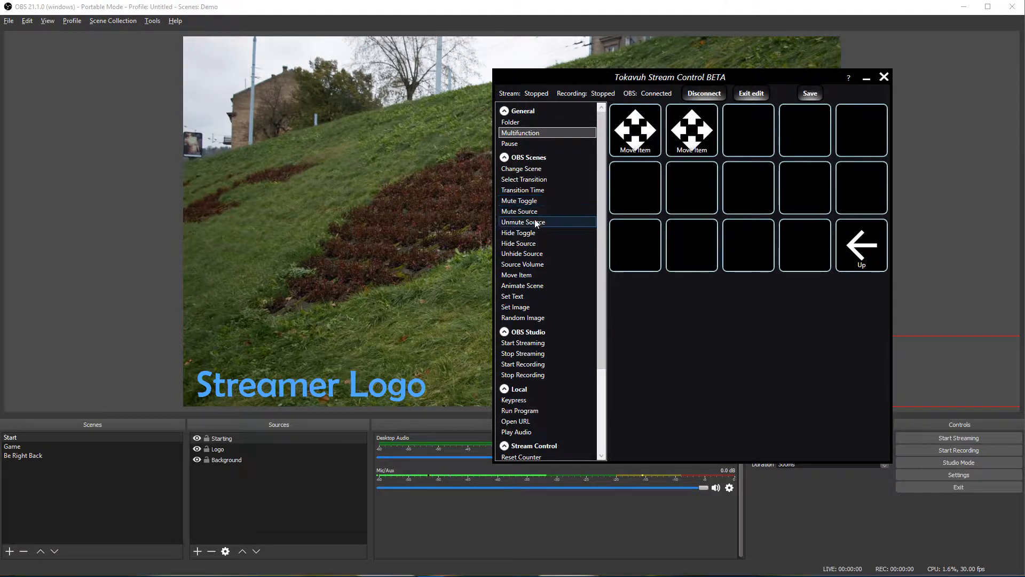
Step: Add a Mute Source action for Mic/Aux to the folder's third cell
{"action": "left_click_drag", "start_coordinate": [526, 212], "coordinate": [745, 131]}
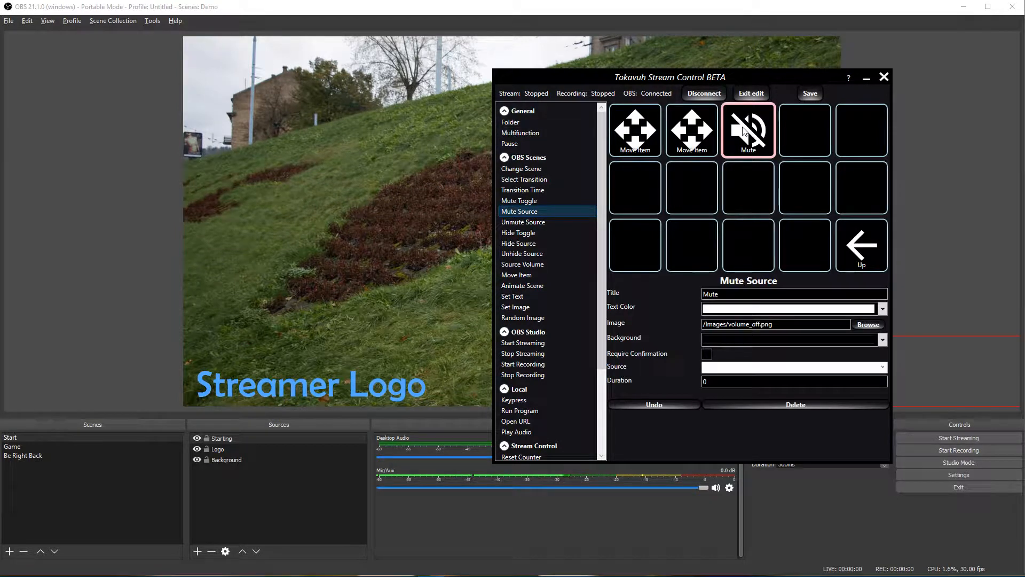
{"action": "left_click", "coordinate": [882, 367]}
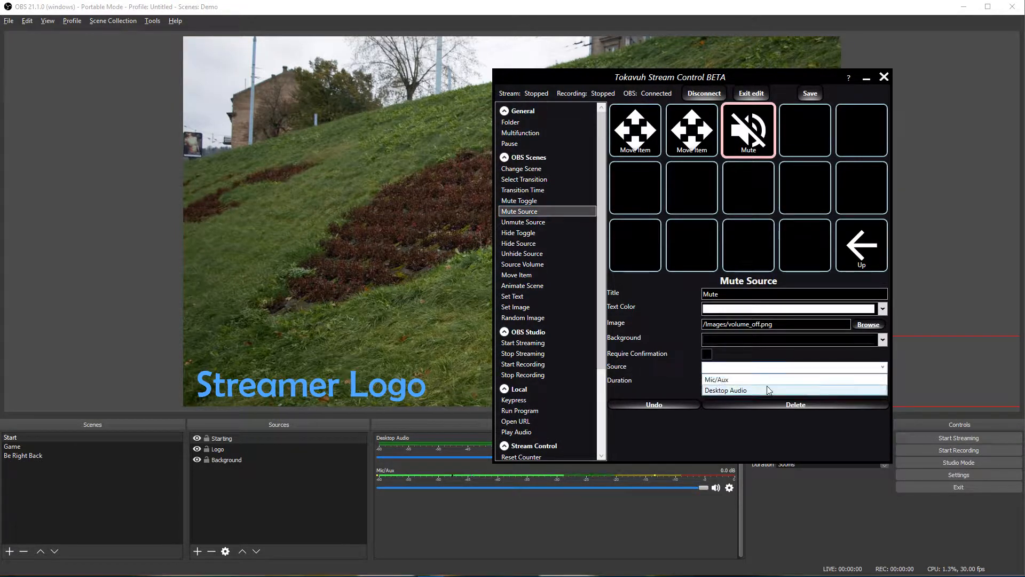
{"action": "left_click", "coordinate": [768, 380]}
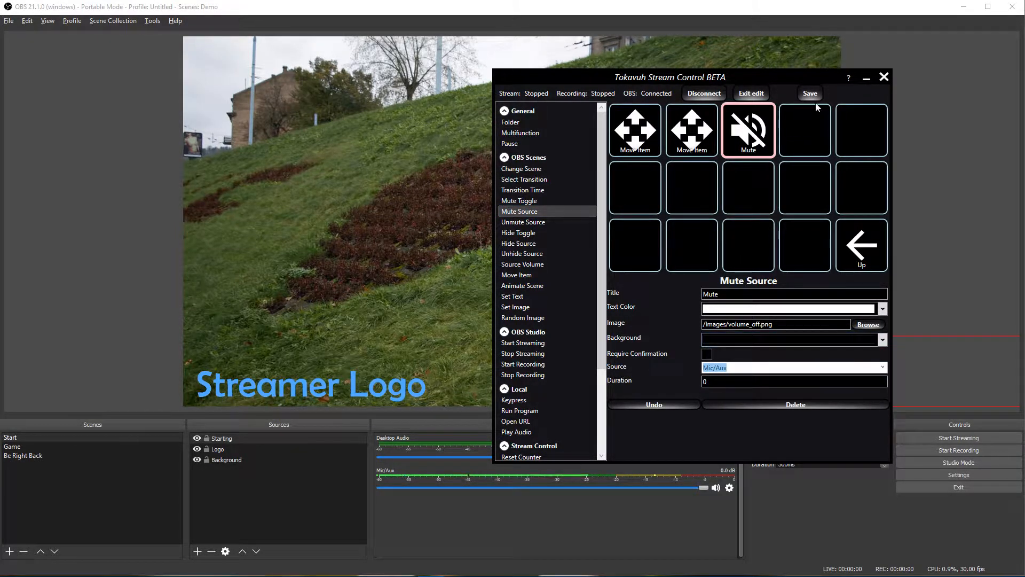
Step: Exit edit mode, run the Start macro to mute the mic, then resume editing
{"action": "left_click", "coordinate": [744, 96]}
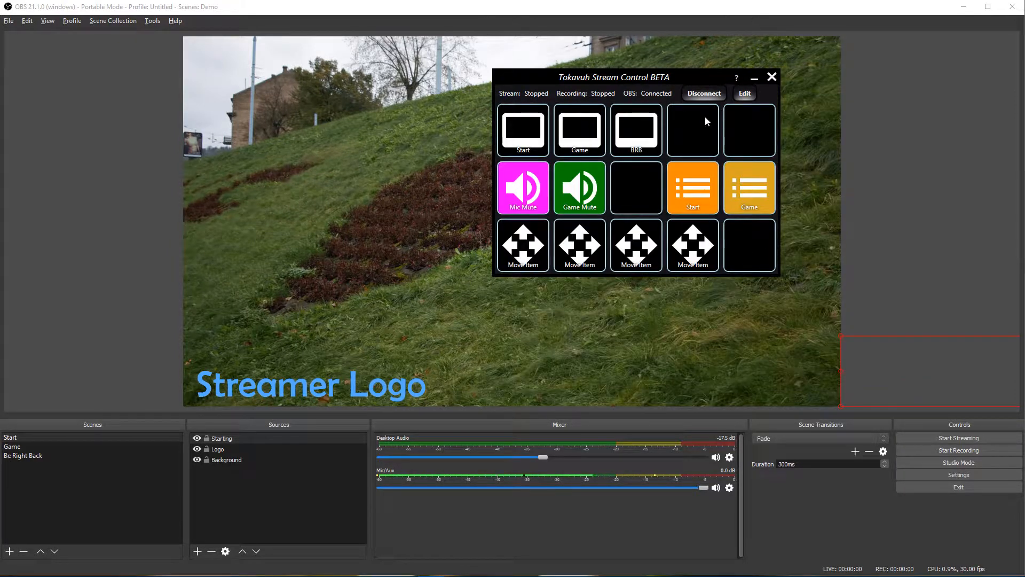
{"action": "left_click", "coordinate": [691, 196]}
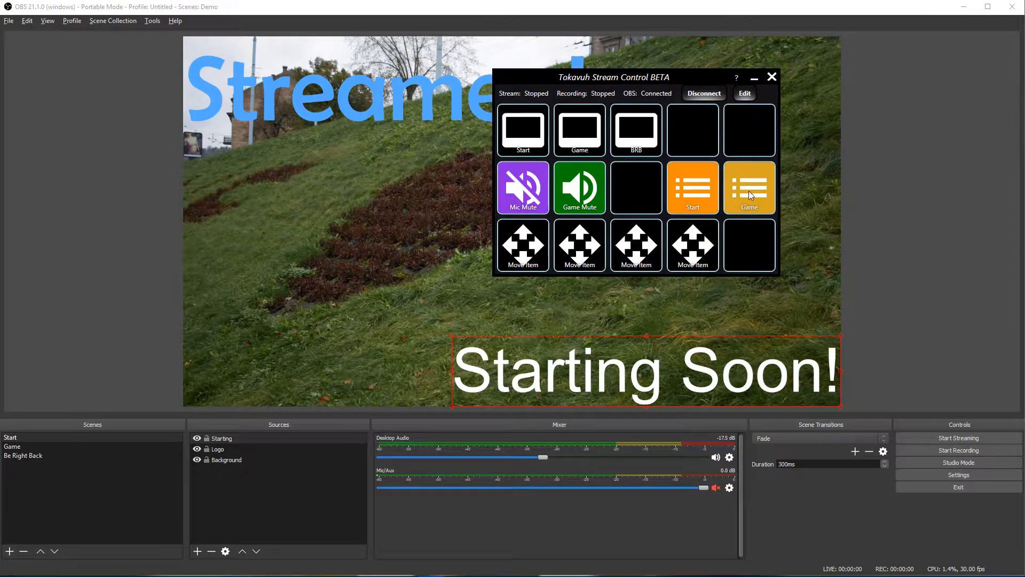
{"action": "left_click", "coordinate": [742, 93]}
Step: Put an Unmute Source action for Mic/Aux into the Game folder's third cell, then exit edit mode
{"action": "left_click", "coordinate": [861, 188]}
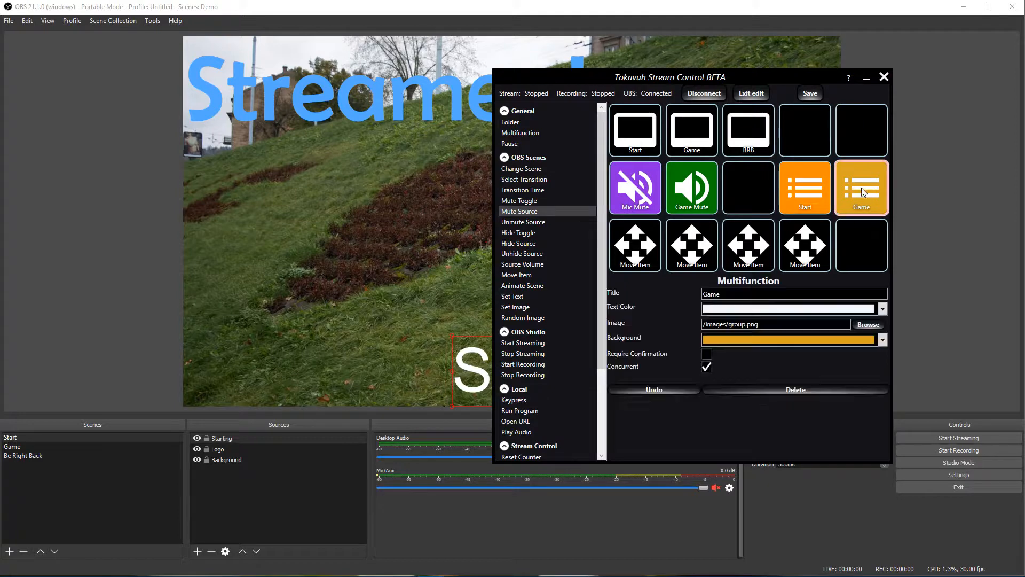
{"action": "double_click", "coordinate": [861, 187]}
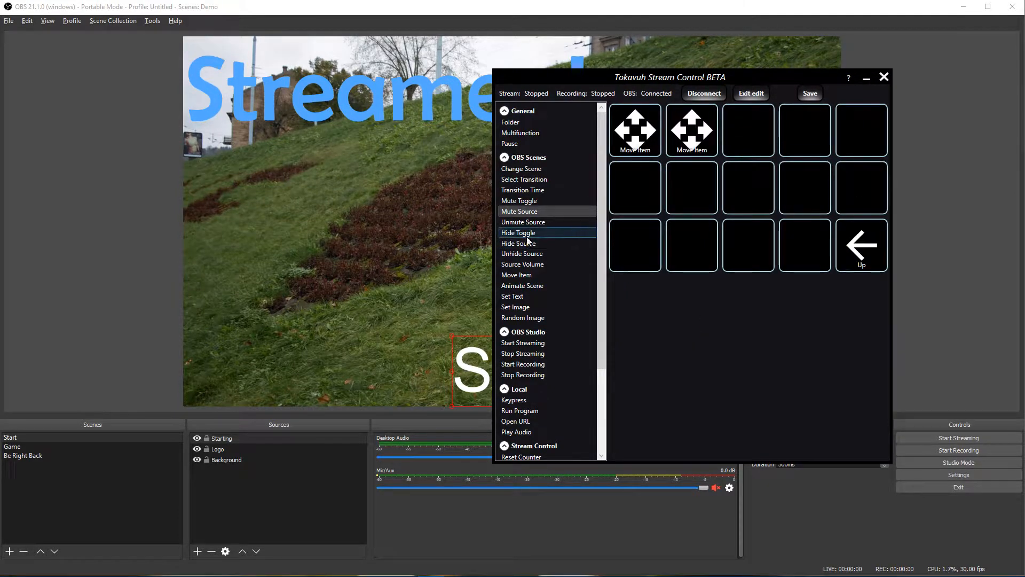
{"action": "left_click", "coordinate": [542, 222]}
{"action": "left_click_drag", "start_coordinate": [542, 222], "coordinate": [750, 132]}
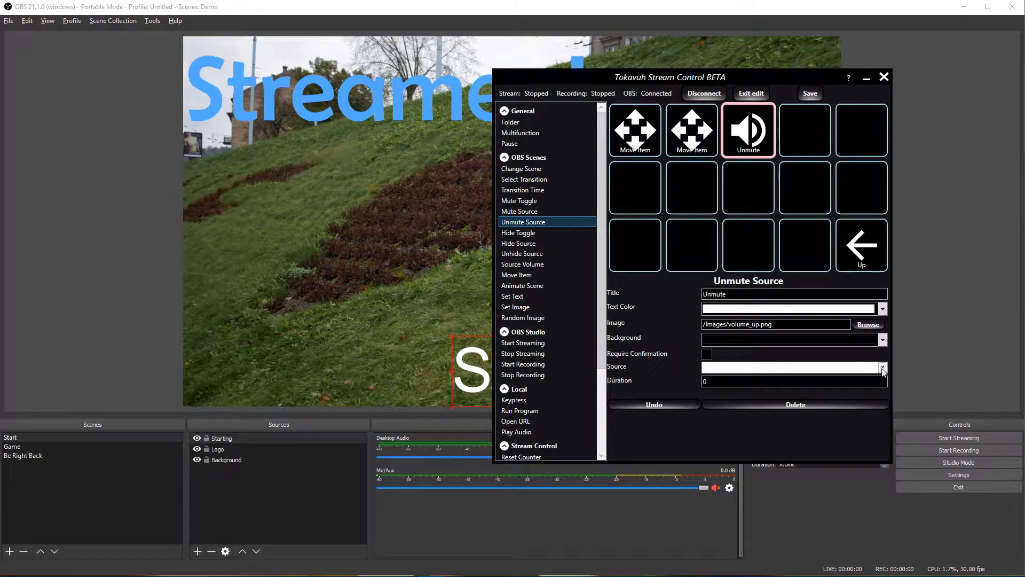
{"action": "left_click", "coordinate": [882, 367]}
{"action": "left_click", "coordinate": [716, 379]}
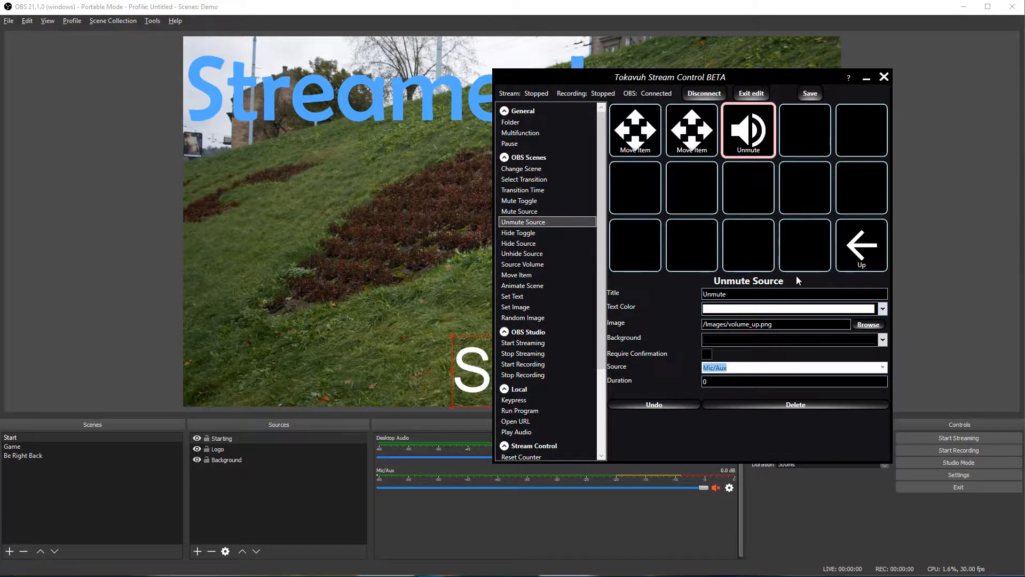
{"action": "left_click", "coordinate": [752, 95]}
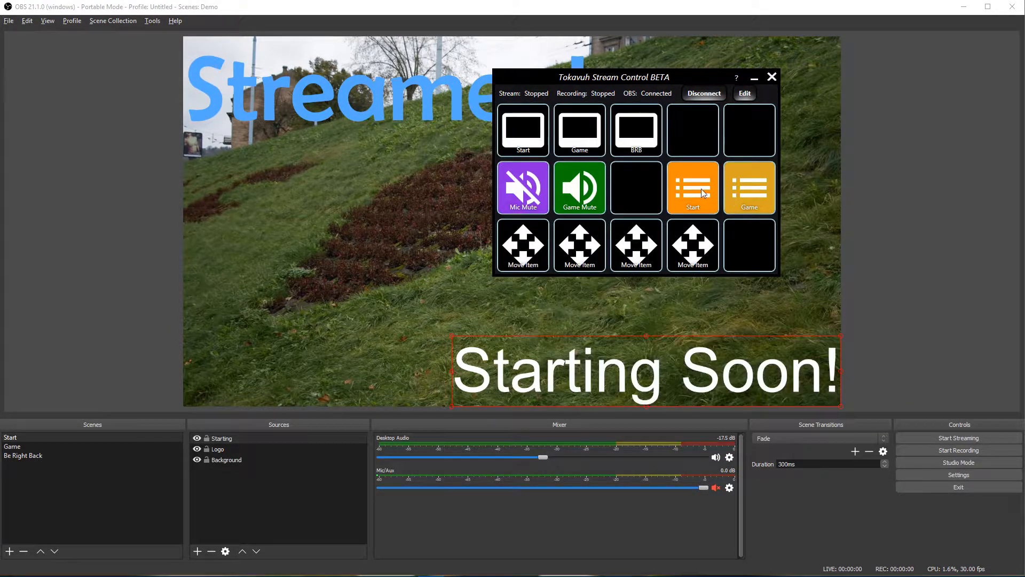
Step: Test the Game and Start macros, alternating between them twice
{"action": "left_click", "coordinate": [750, 194]}
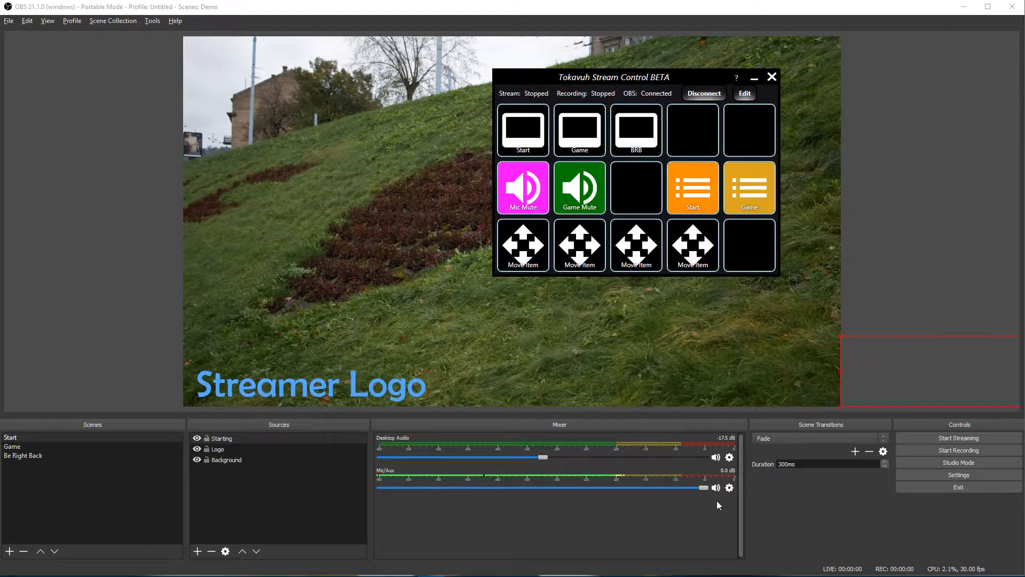
{"action": "left_click", "coordinate": [692, 197]}
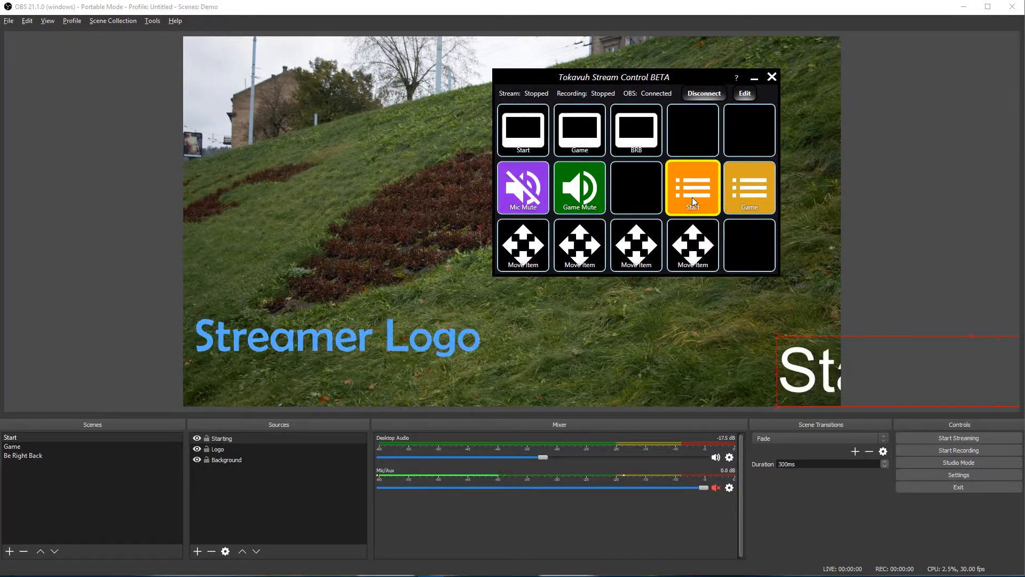
{"action": "left_click", "coordinate": [755, 193]}
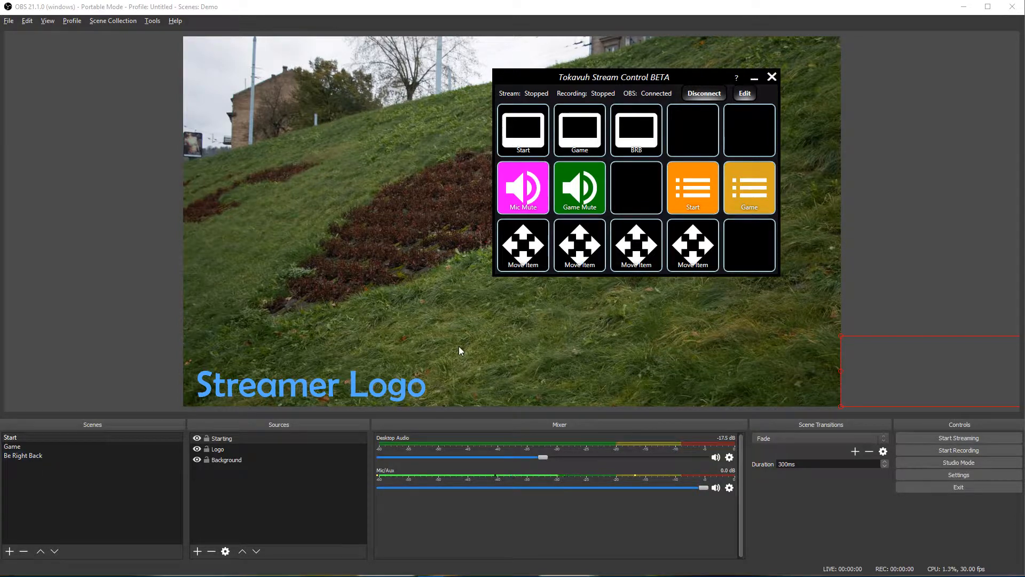
{"action": "left_click", "coordinate": [692, 192]}
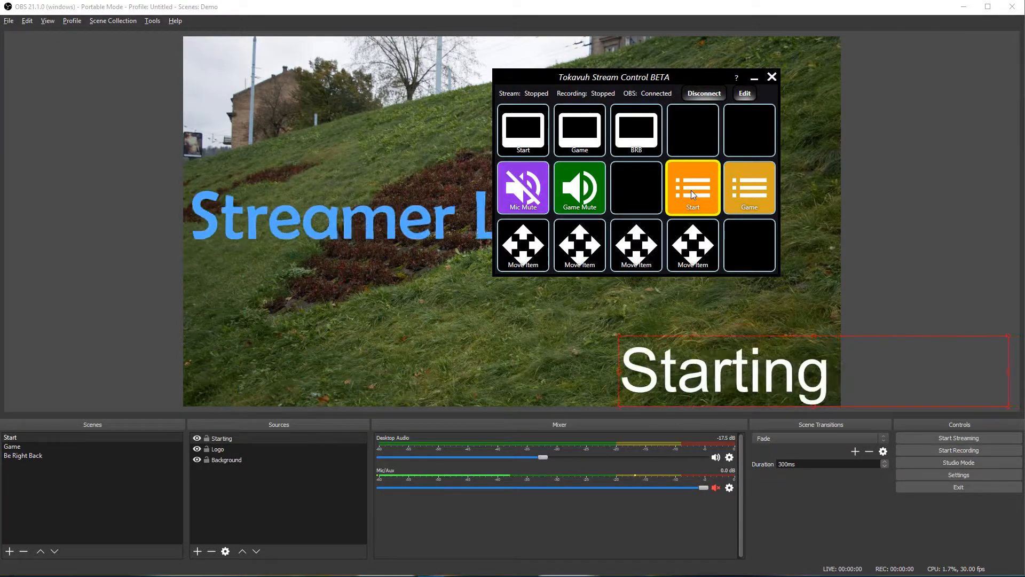
Step: Switch OBS between the Game and Start scenes in the Scenes list
{"action": "left_click", "coordinate": [19, 447]}
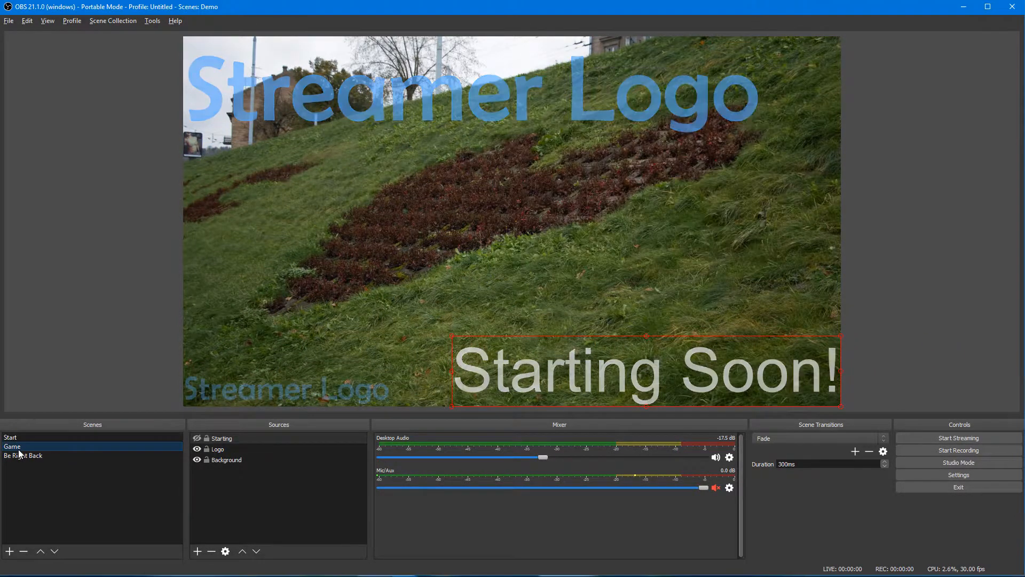
{"action": "left_click", "coordinate": [16, 438]}
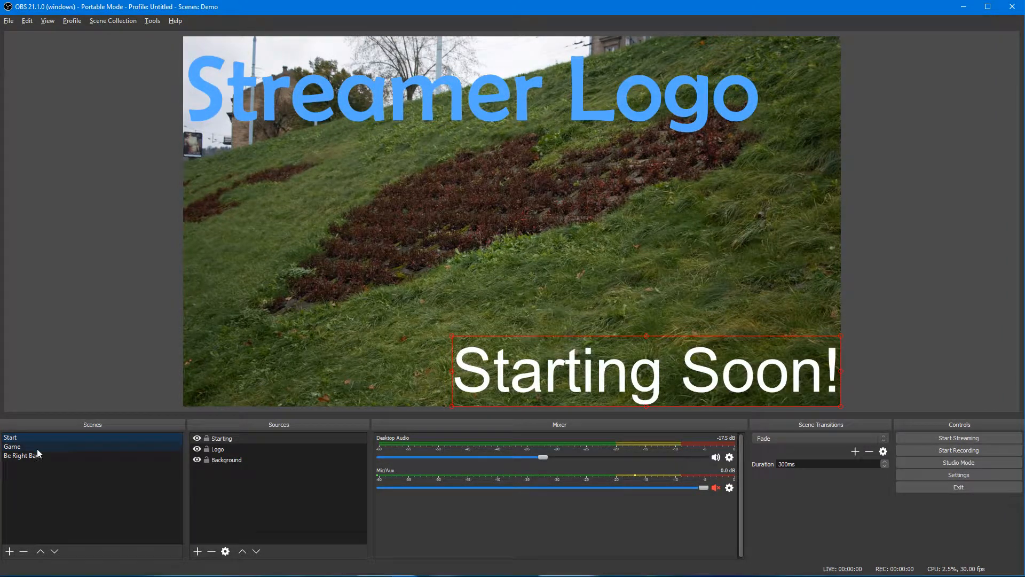
{"action": "left_click", "coordinate": [37, 448]}
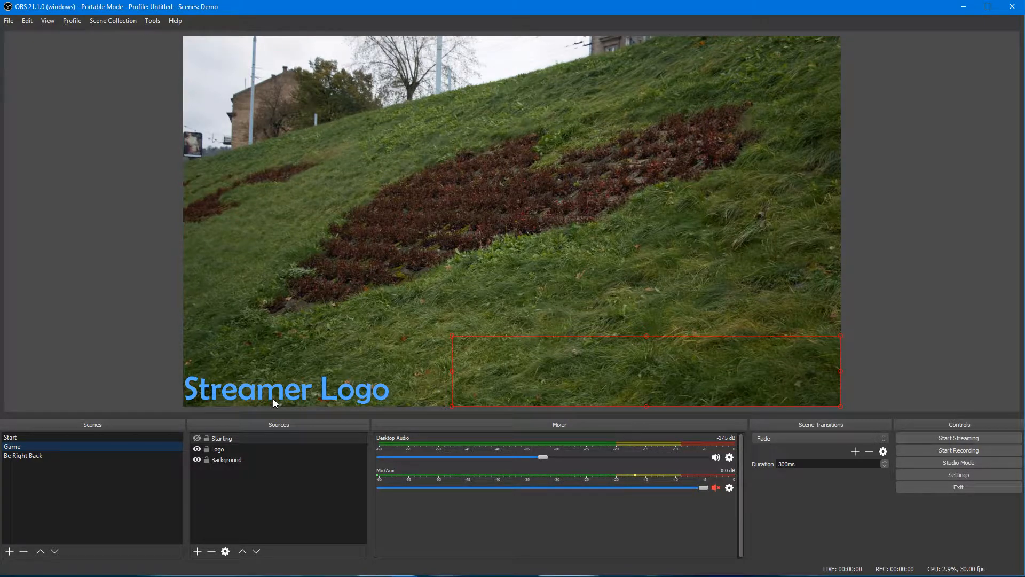
{"action": "left_click", "coordinate": [91, 437]}
Step: Run the Game macro from Stream Control, then put the grid back into edit mode
{"action": "key", "text": "alt+Tab"}
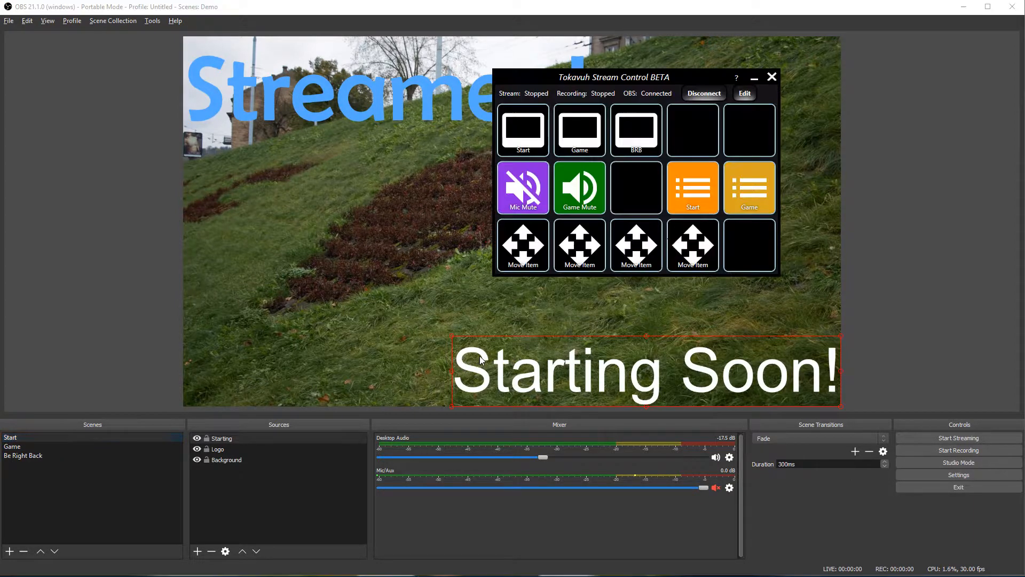
{"action": "left_click", "coordinate": [763, 195]}
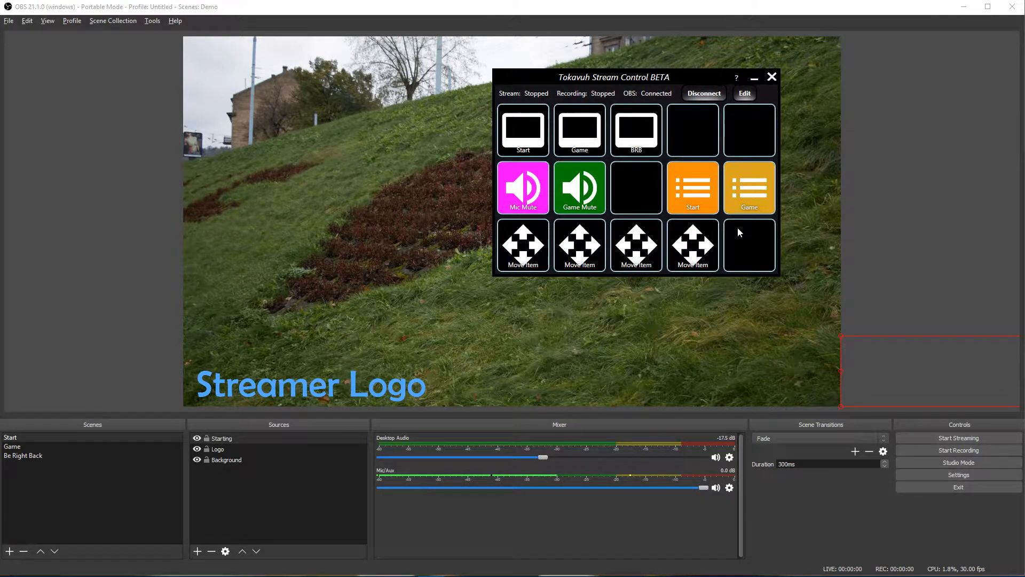
{"action": "left_click", "coordinate": [748, 97]}
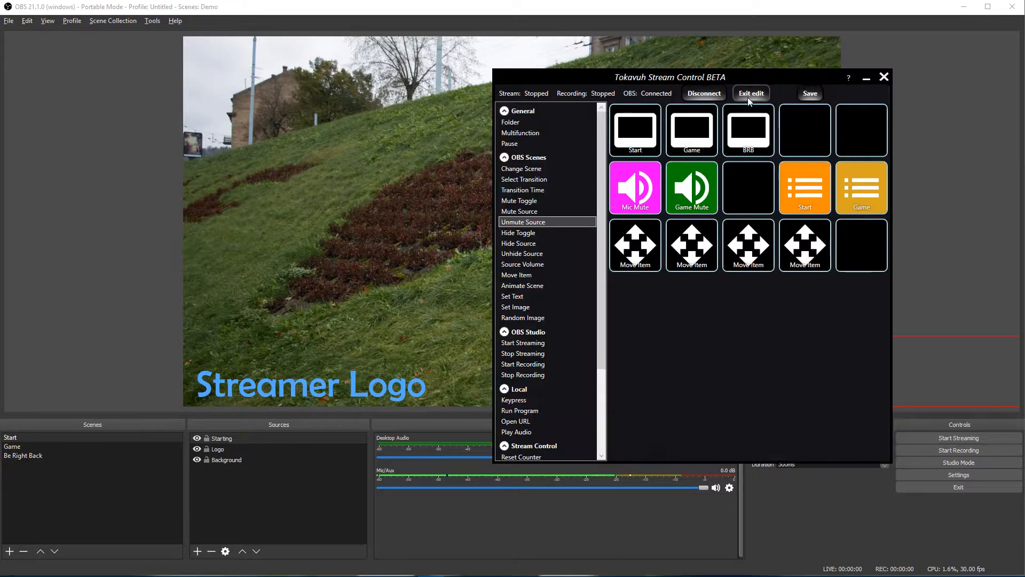
Step: Delete each Move Item button, confirming every deletion, leaving the bottom row empty
{"action": "right_click", "coordinate": [629, 247]}
{"action": "left_click", "coordinate": [609, 254]}
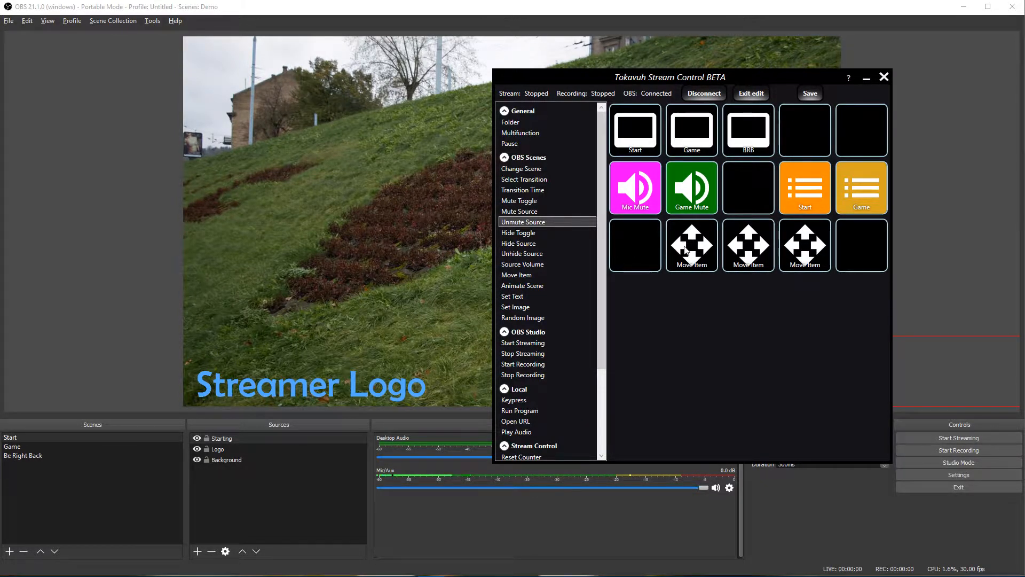
{"action": "left_click_drag", "start_coordinate": [1024, 237], "coordinate": [784, 230]}
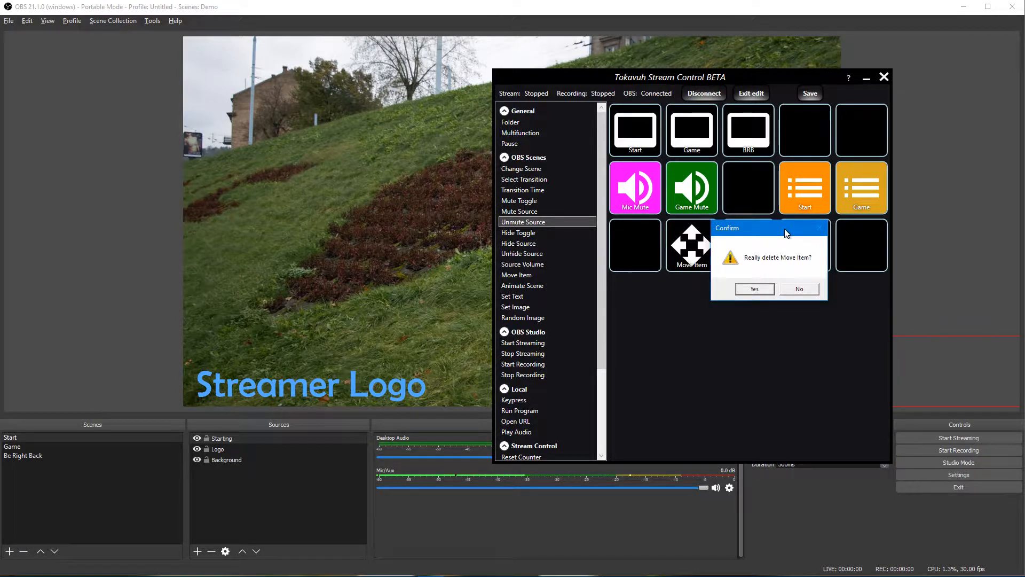
{"action": "left_click", "coordinate": [749, 292]}
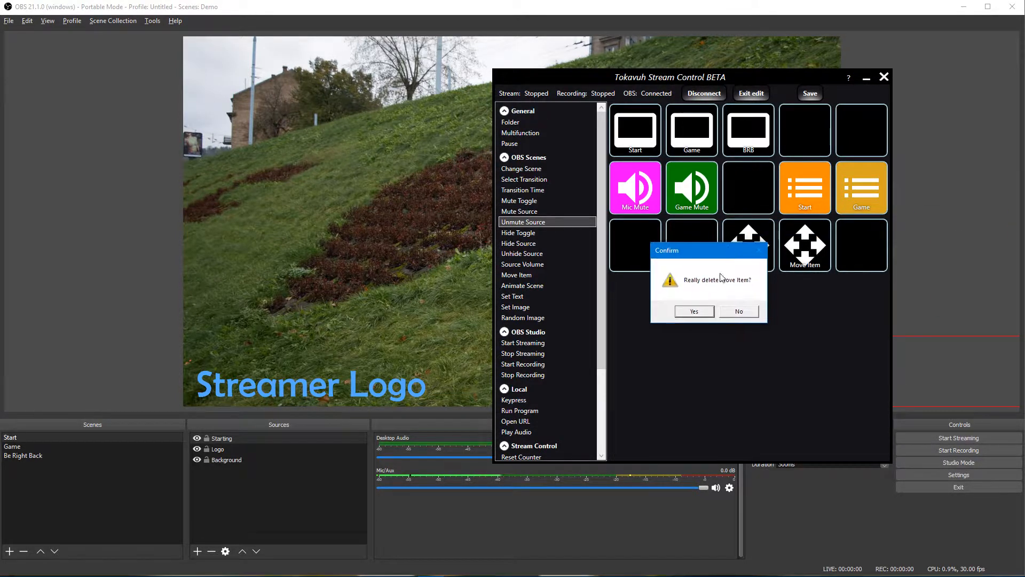
{"action": "left_click", "coordinate": [698, 309]}
{"action": "right_click", "coordinate": [794, 255]}
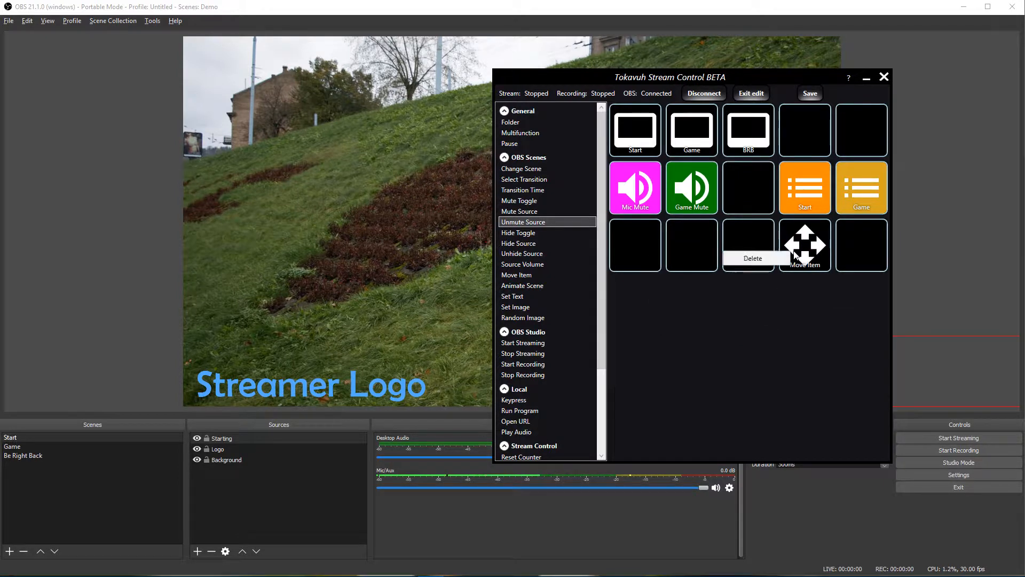
{"action": "left_click", "coordinate": [753, 258]}
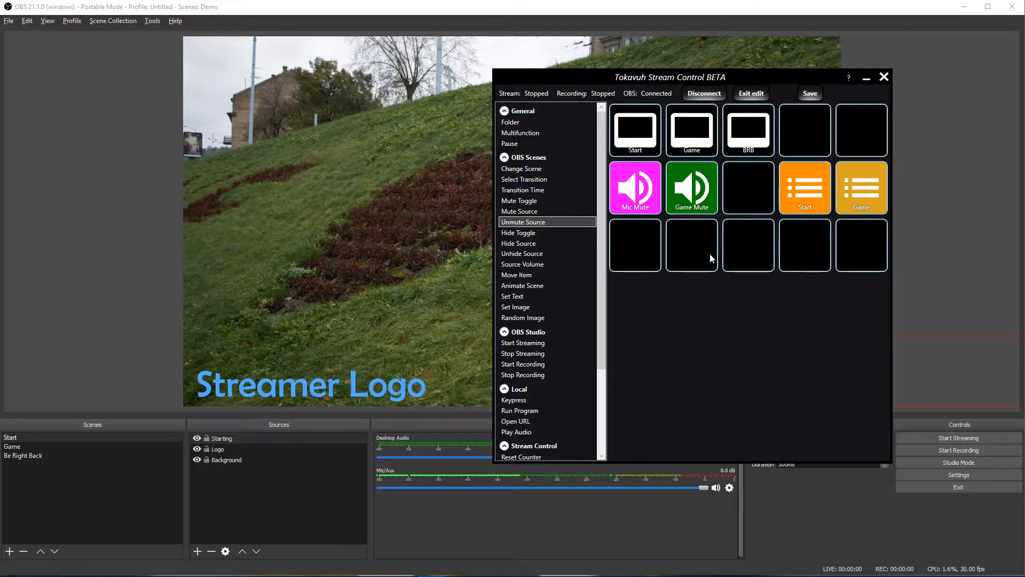
{"action": "left_click", "coordinate": [639, 142]}
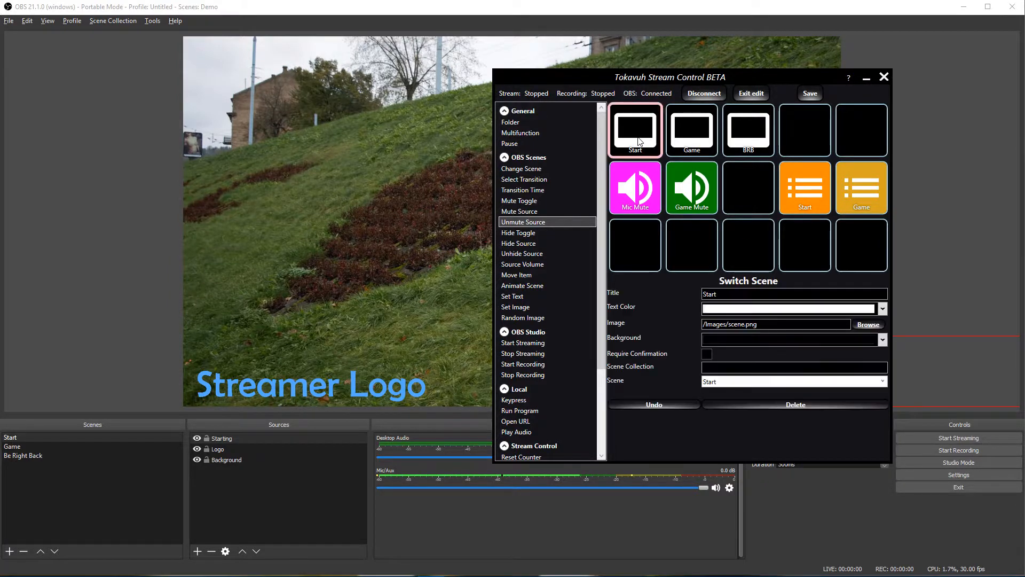
Step: Move the Start, Game and BRB scene buttons to the bottom row and the Game macro to the top row
{"action": "left_click_drag", "start_coordinate": [637, 142], "coordinate": [749, 251]}
{"action": "left_click_drag", "start_coordinate": [692, 134], "coordinate": [842, 243]}
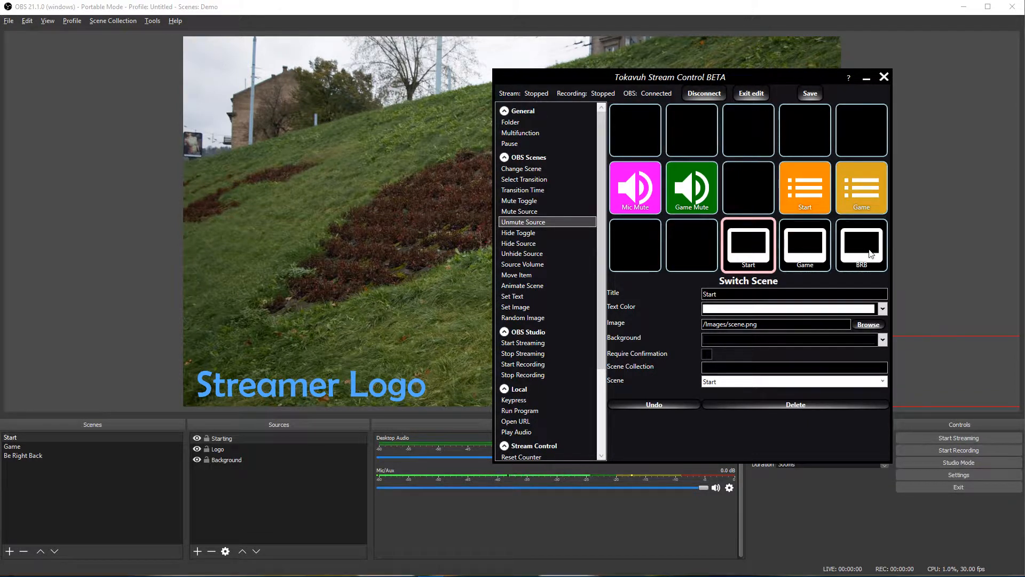
{"action": "left_click_drag", "start_coordinate": [811, 200], "coordinate": [646, 137]}
{"action": "left_click_drag", "start_coordinate": [862, 187], "coordinate": [700, 119]}
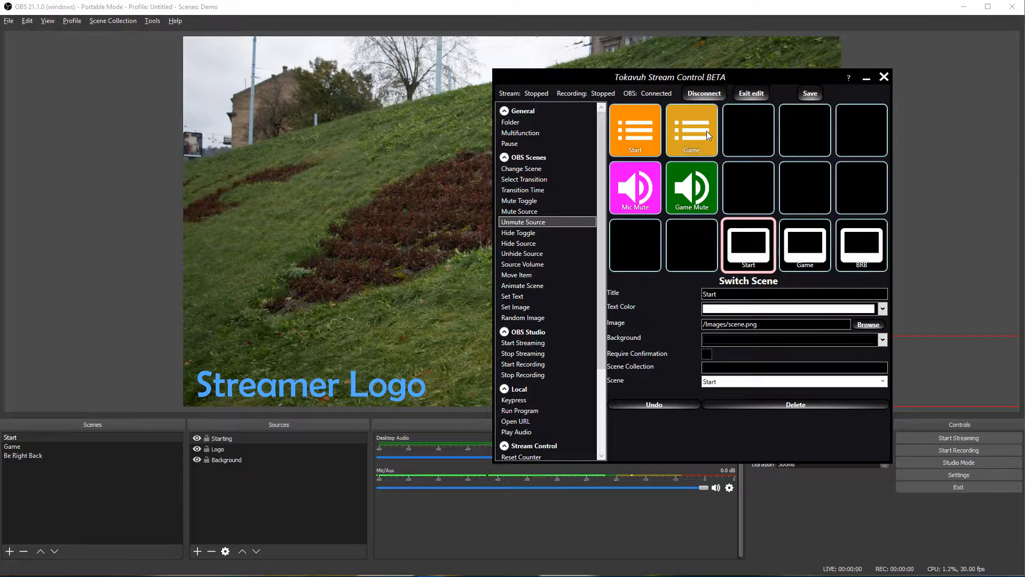
{"action": "left_click", "coordinate": [634, 140]}
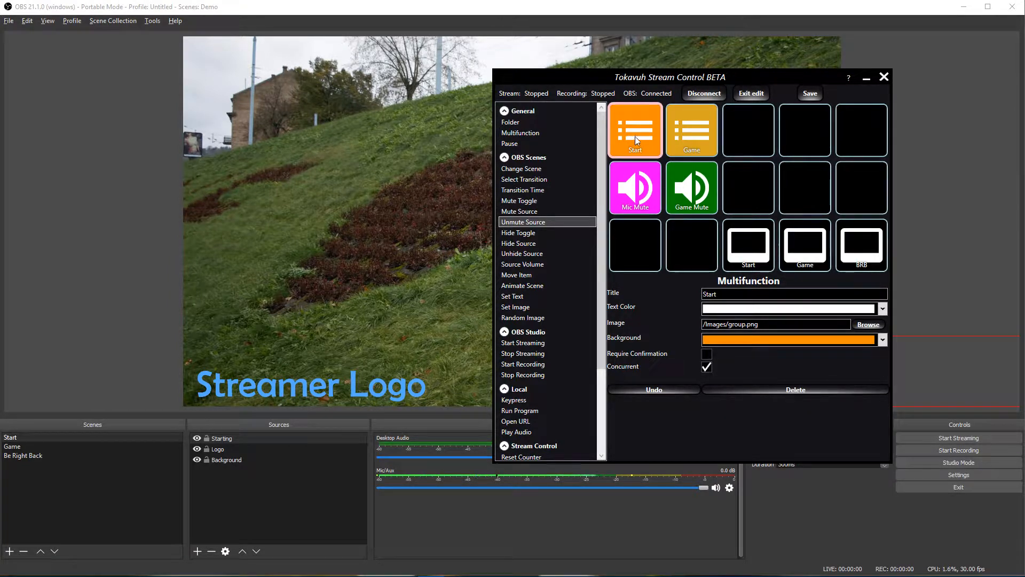
Step: Copy the Start macro into the next empty cell and give the copy a pink background
{"action": "left_click_drag", "start_coordinate": [636, 140], "coordinate": [757, 139]}
{"action": "left_click", "coordinate": [758, 139]}
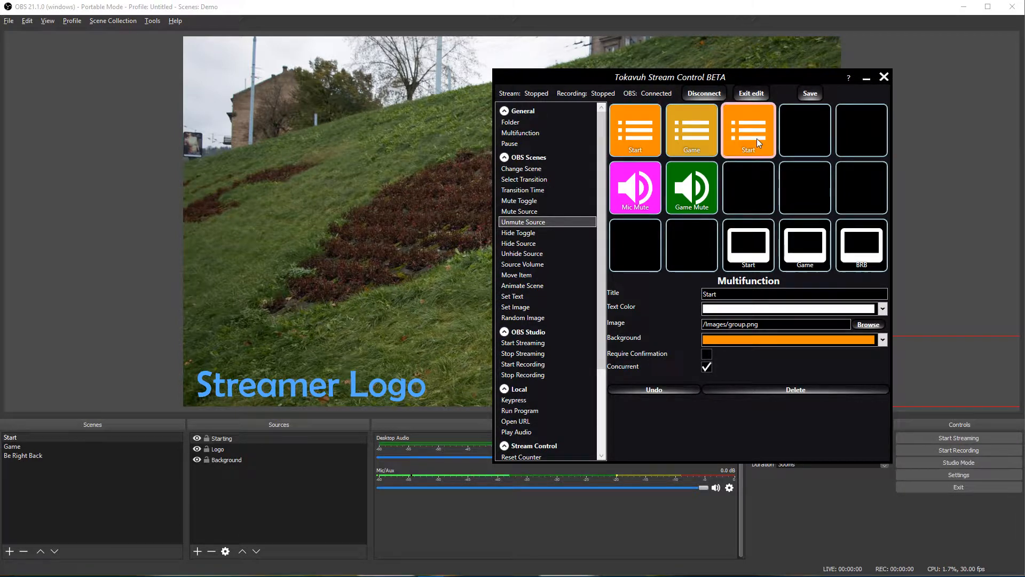
{"action": "left_click", "coordinate": [883, 340]}
{"action": "left_click", "coordinate": [788, 356]}
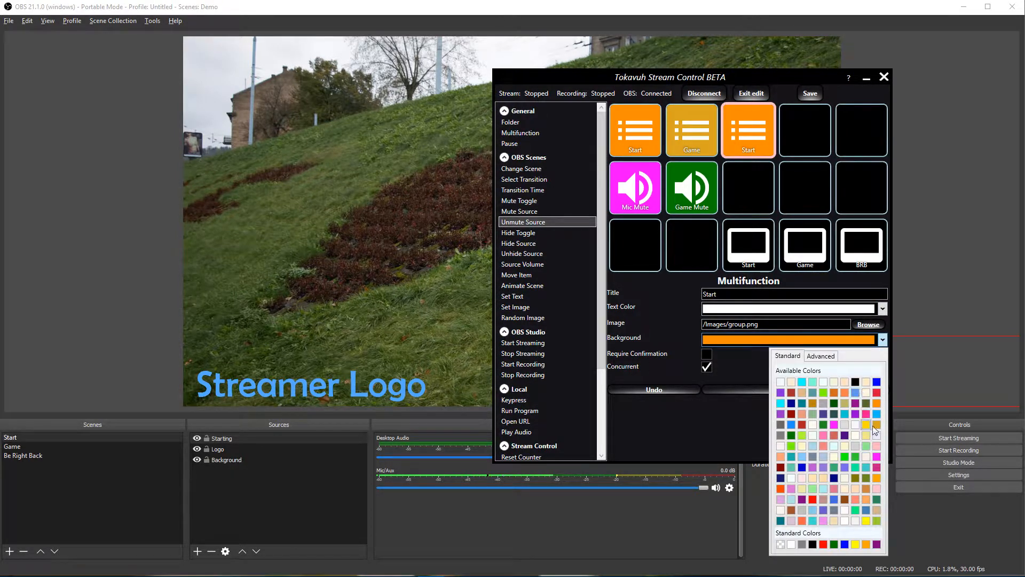
{"action": "left_click", "coordinate": [877, 467]}
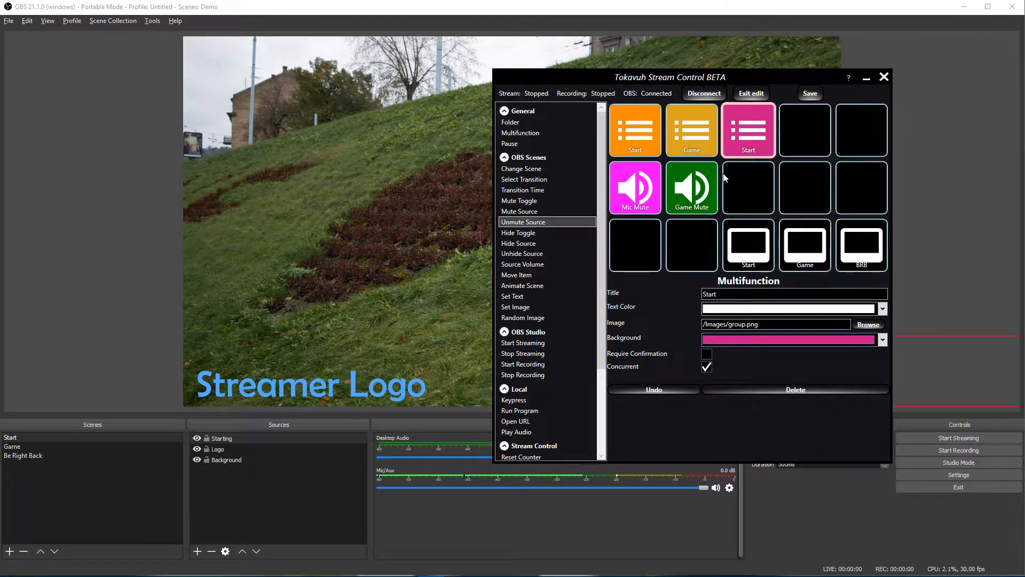
Step: Title the copy 'BRB', check its actions, and exit edit mode
{"action": "double_click", "coordinate": [746, 294]}
{"action": "type", "text": "BRB"}
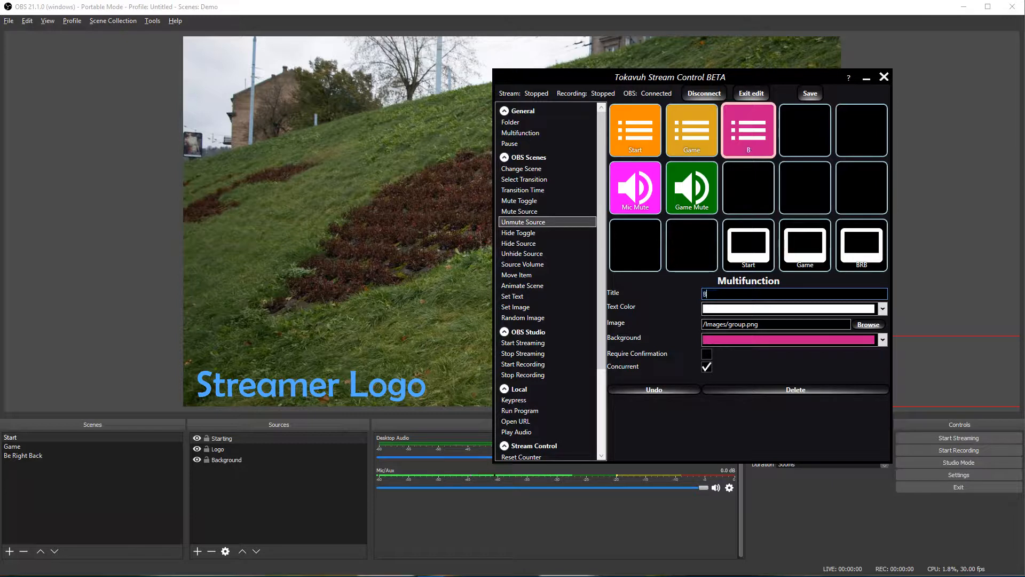
{"action": "left_click", "coordinate": [748, 130]}
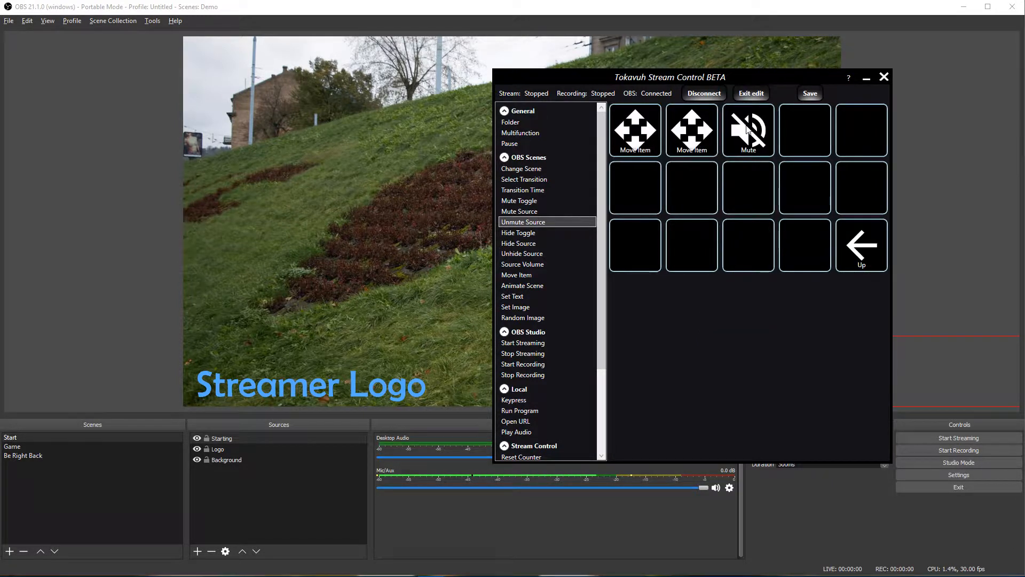
{"action": "left_click", "coordinate": [632, 142]}
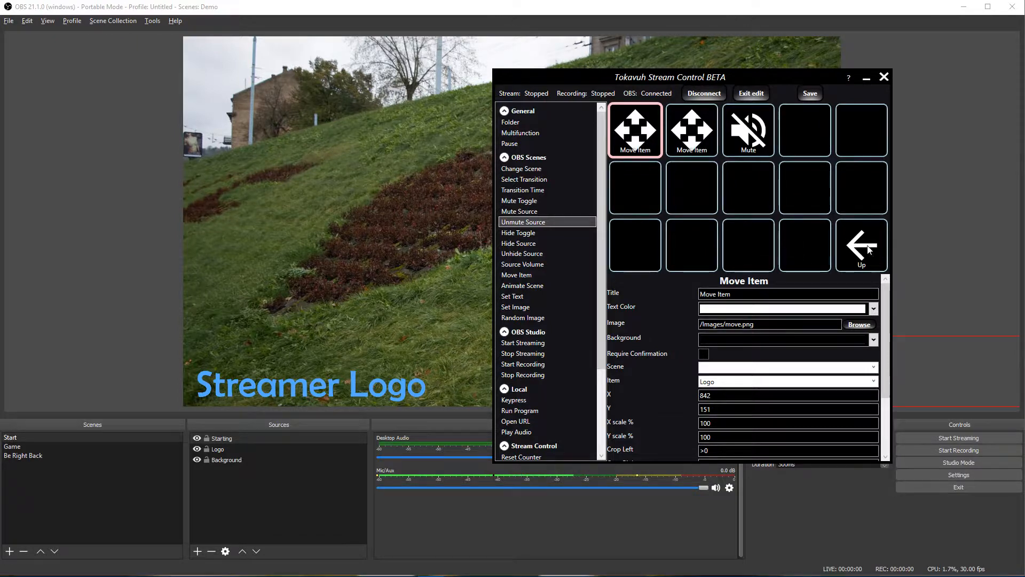
{"action": "left_click", "coordinate": [881, 255]}
{"action": "left_click", "coordinate": [753, 94]}
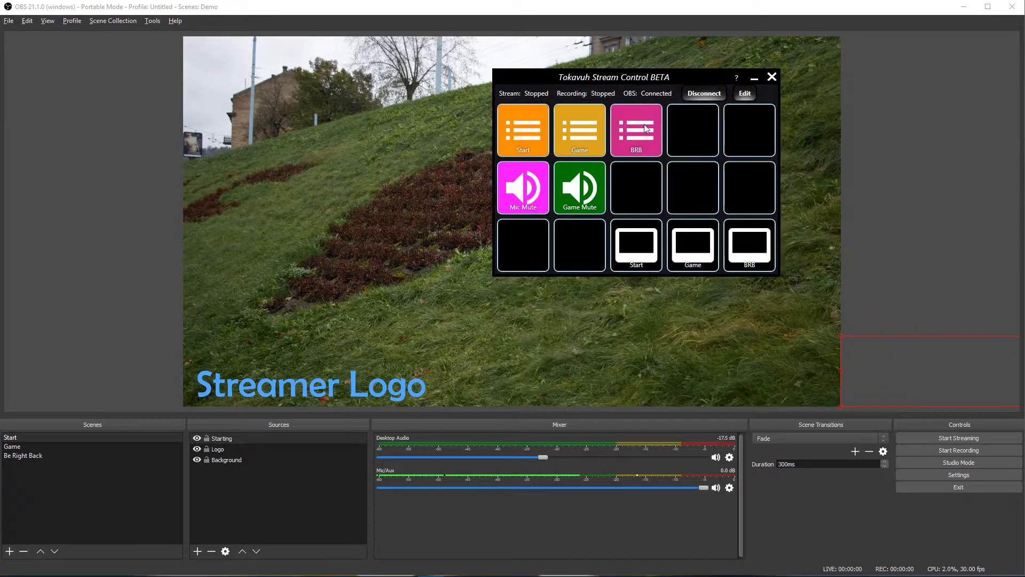
Step: Test BRB, which mutes the mic and shows Starting Soon!, then open its contents in edit mode
{"action": "left_click", "coordinate": [640, 130]}
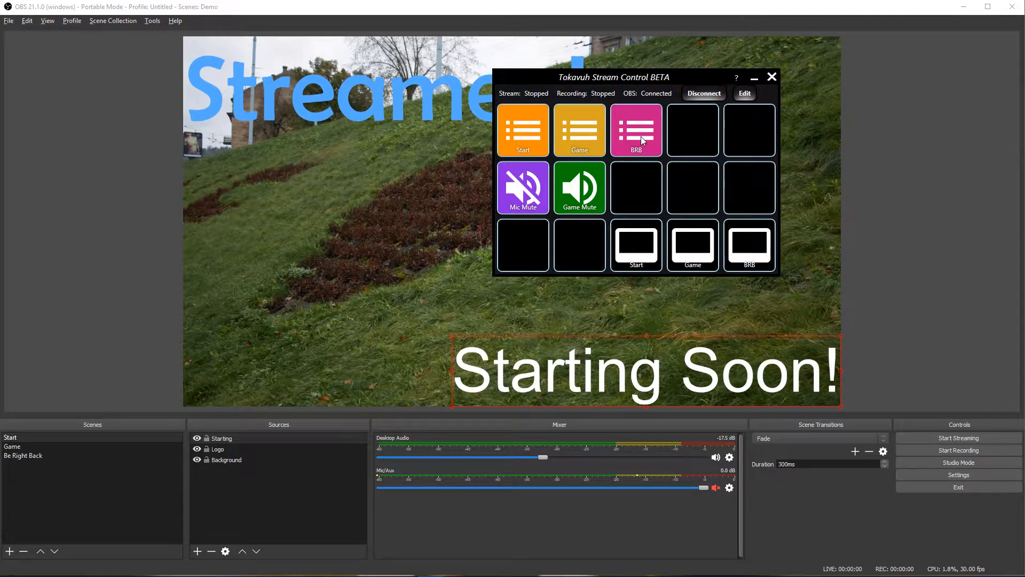
{"action": "left_click", "coordinate": [747, 93]}
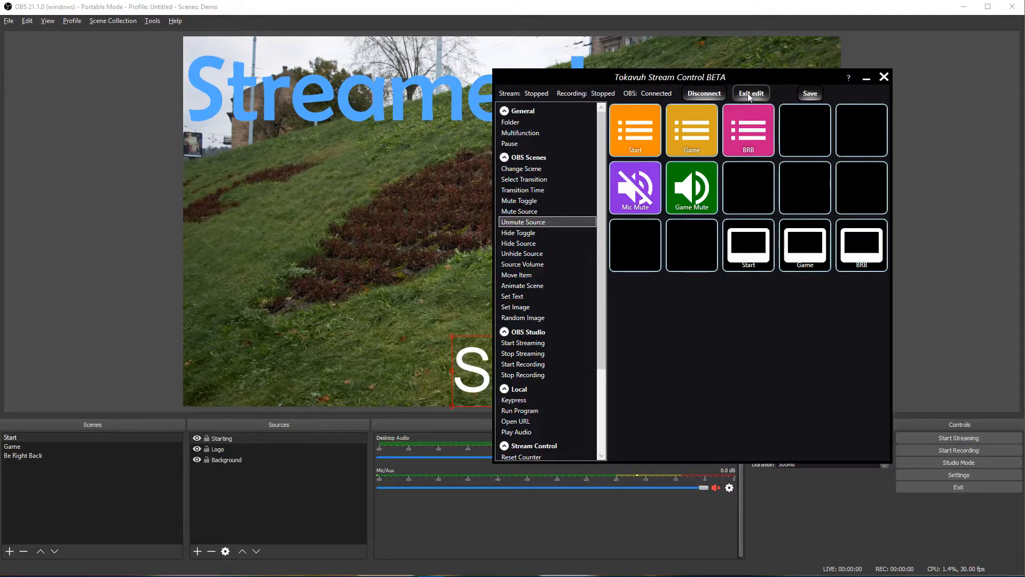
{"action": "left_click", "coordinate": [751, 138]}
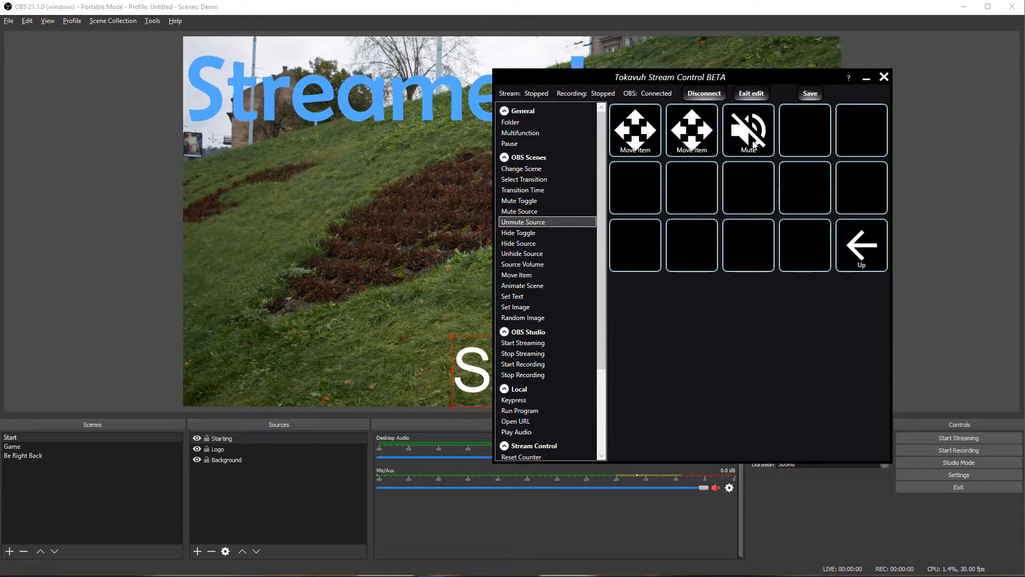
Step: Add a Set Text action to BRB setting the Starting source to 'Be Right Back...', then exit edit mode
{"action": "left_click", "coordinate": [514, 297]}
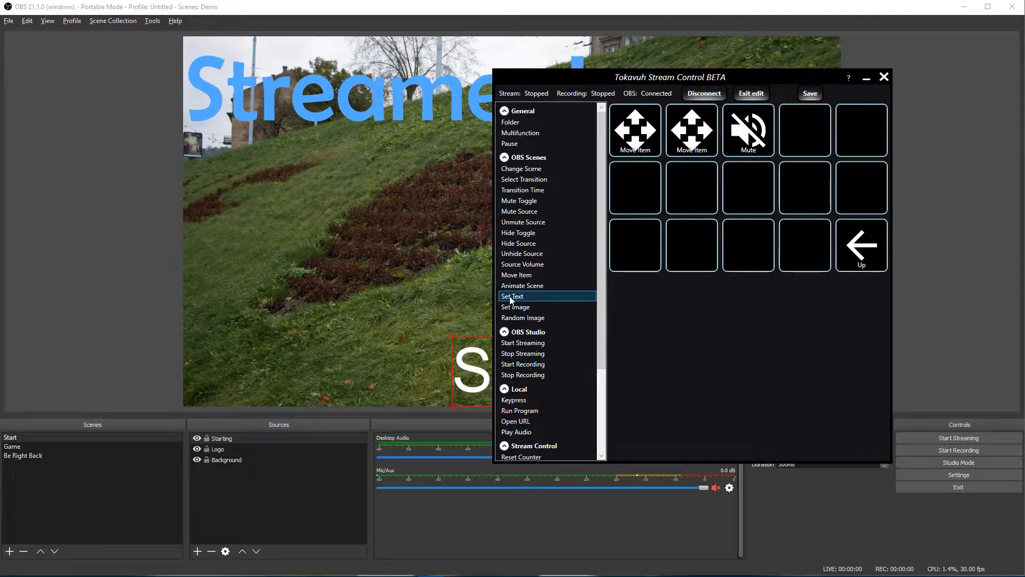
{"action": "left_click_drag", "start_coordinate": [511, 300], "coordinate": [799, 142]}
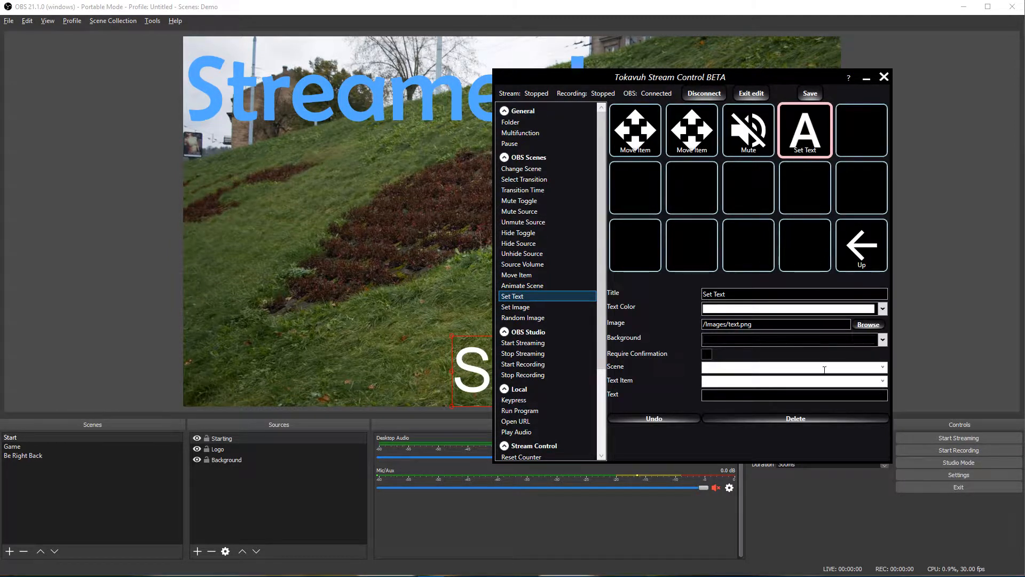
{"action": "left_click", "coordinate": [882, 381]}
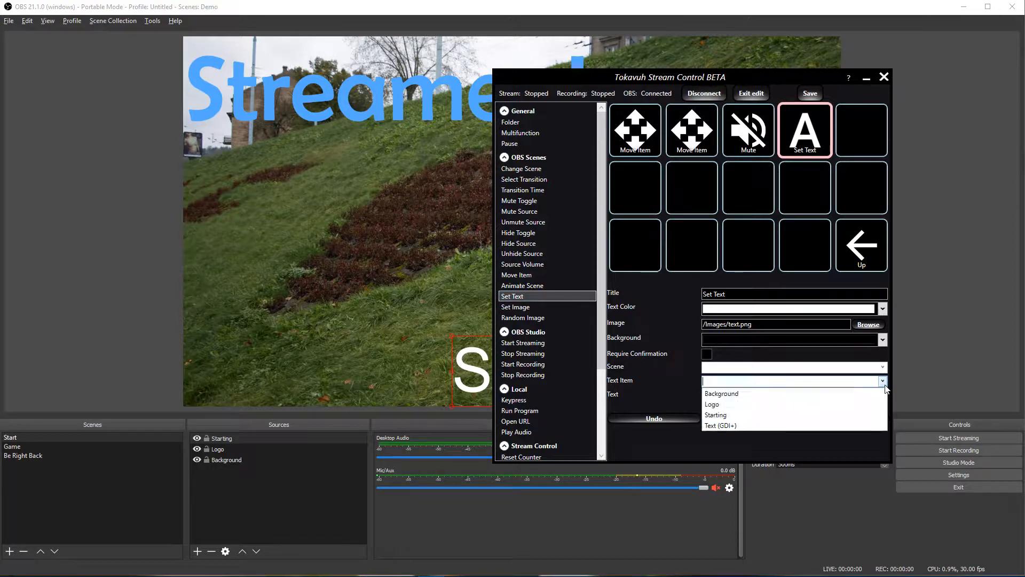
{"action": "left_click", "coordinate": [740, 415]}
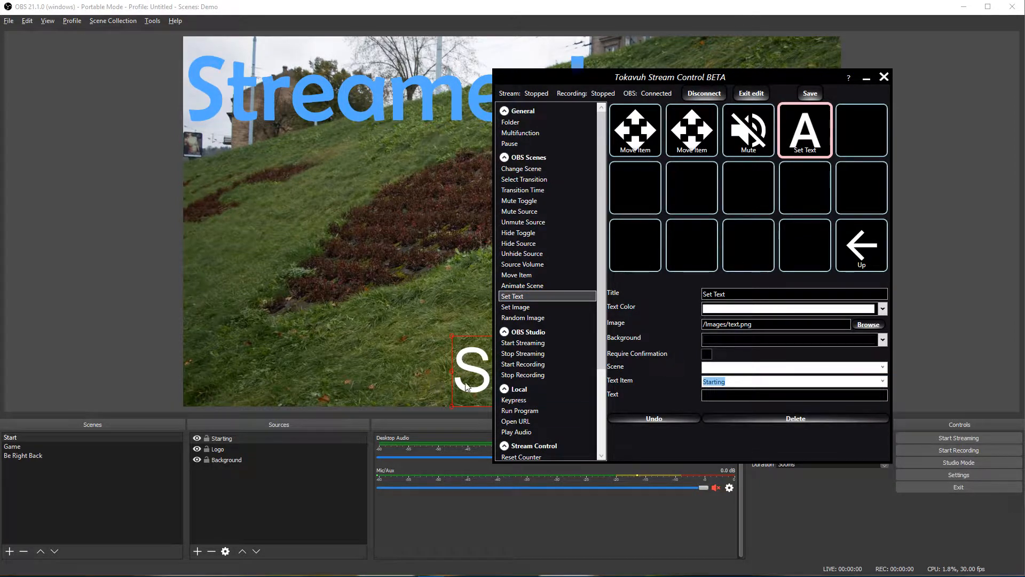
{"action": "left_click", "coordinate": [719, 395]}
{"action": "type", "text": "Be Right Bac"}
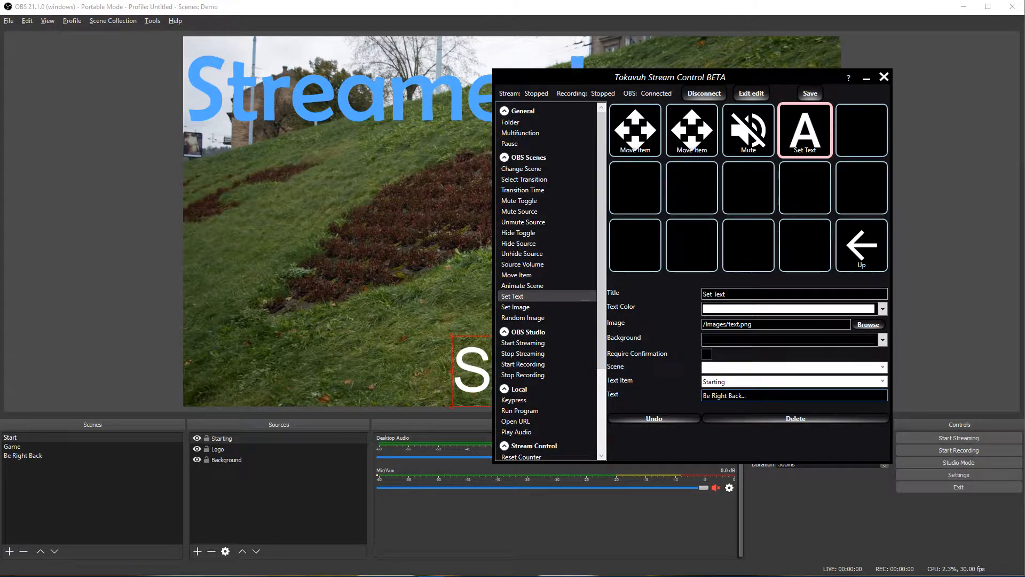
{"action": "type", "text": "k.."}
{"action": "left_click", "coordinate": [751, 93]}
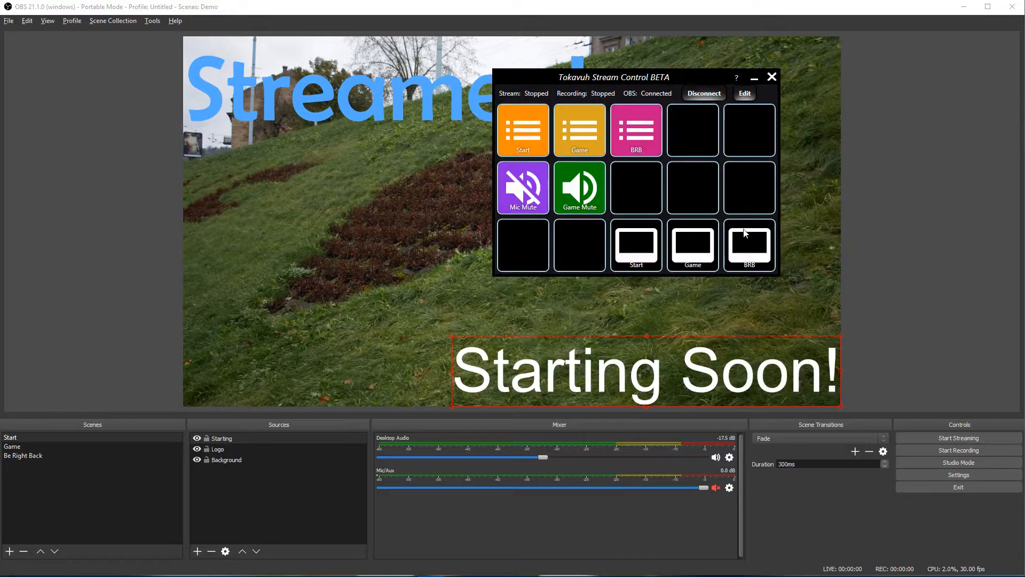
Step: Alternate Game and BRB twice to confirm the 'Be Right Back' text, then re-enter edit mode
{"action": "left_click", "coordinate": [585, 137]}
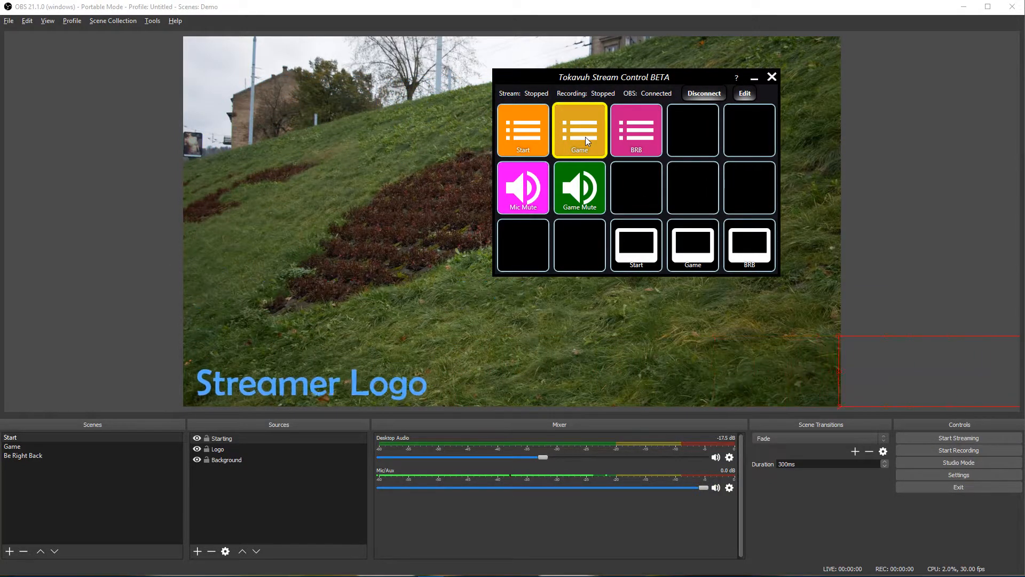
{"action": "left_click", "coordinate": [648, 152]}
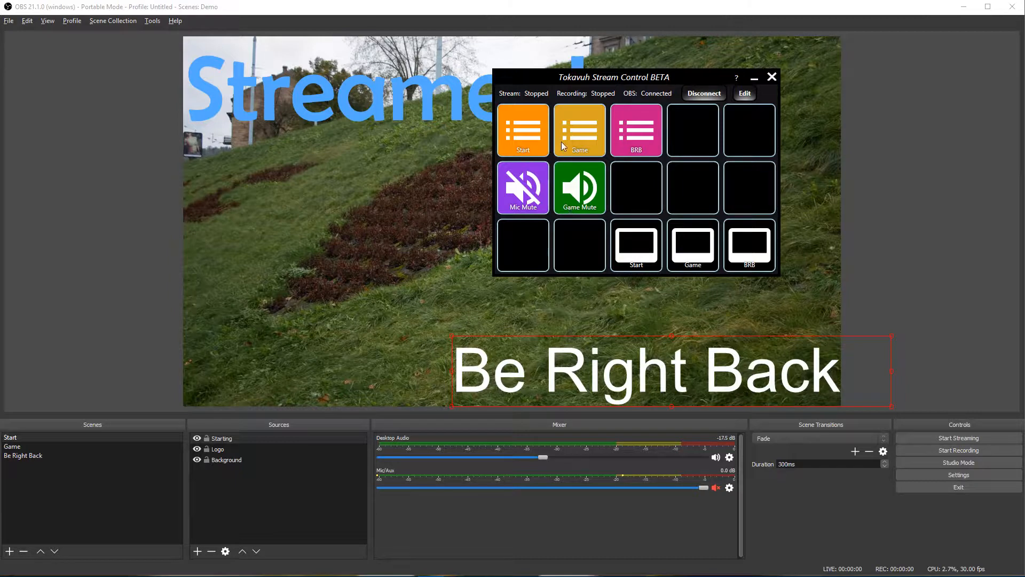
{"action": "left_click", "coordinate": [521, 144]}
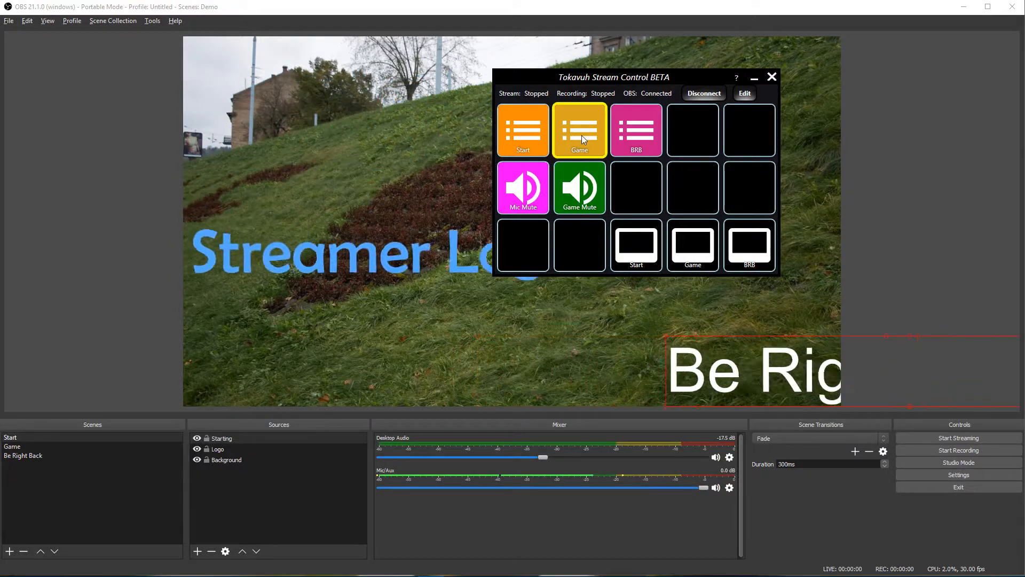
{"action": "left_click", "coordinate": [516, 136]}
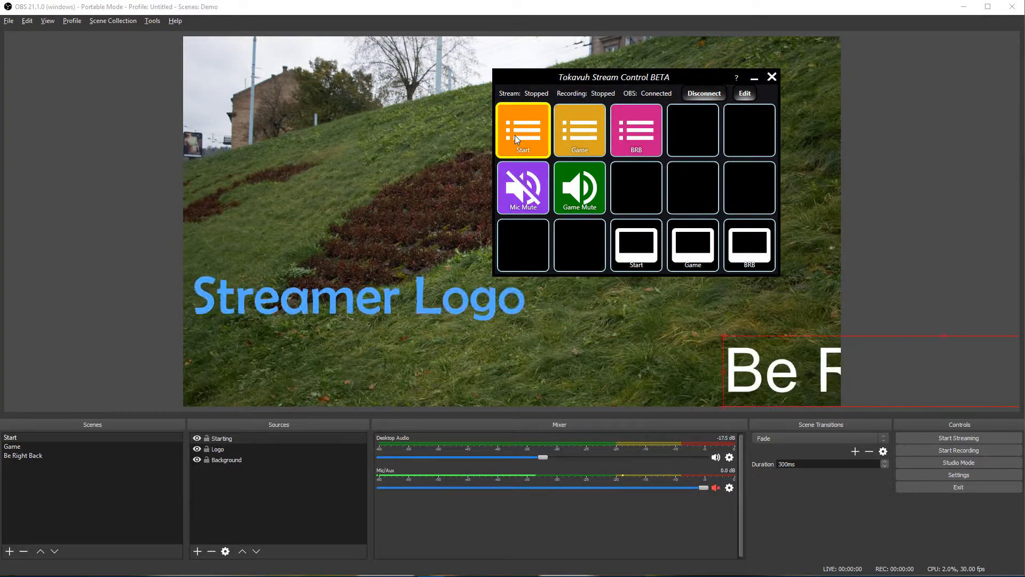
{"action": "left_click", "coordinate": [745, 93]}
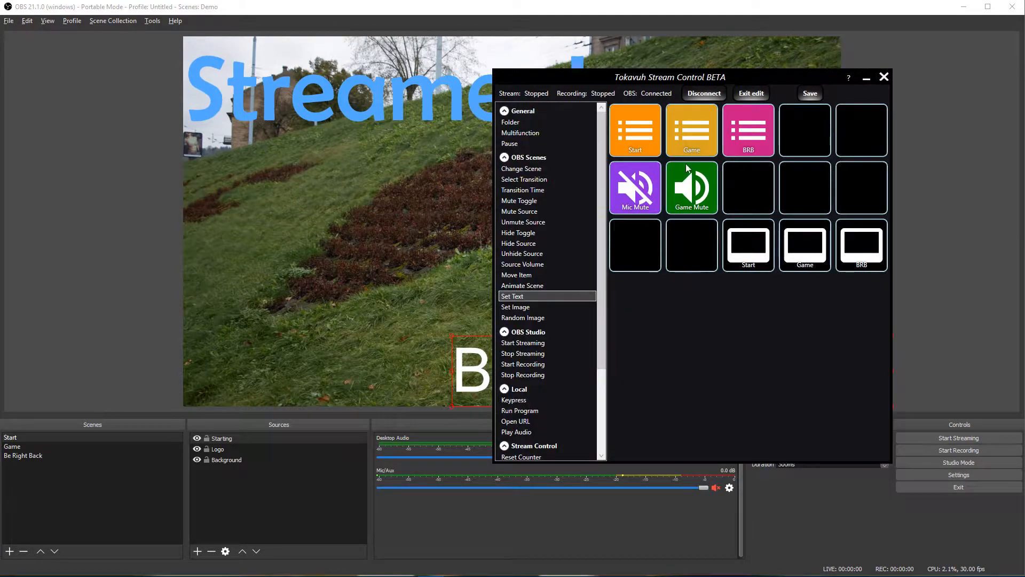
Step: Add a Set Text action to Start setting the Starting source to 'Starting Soon!', then exit edit mode
{"action": "left_click", "coordinate": [646, 142]}
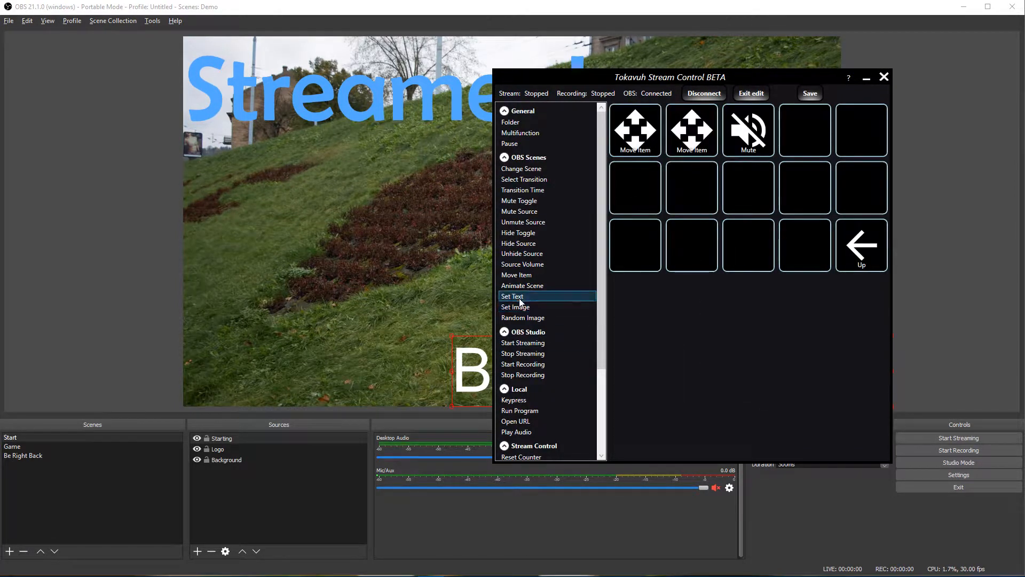
{"action": "left_click_drag", "start_coordinate": [521, 297], "coordinate": [804, 122]}
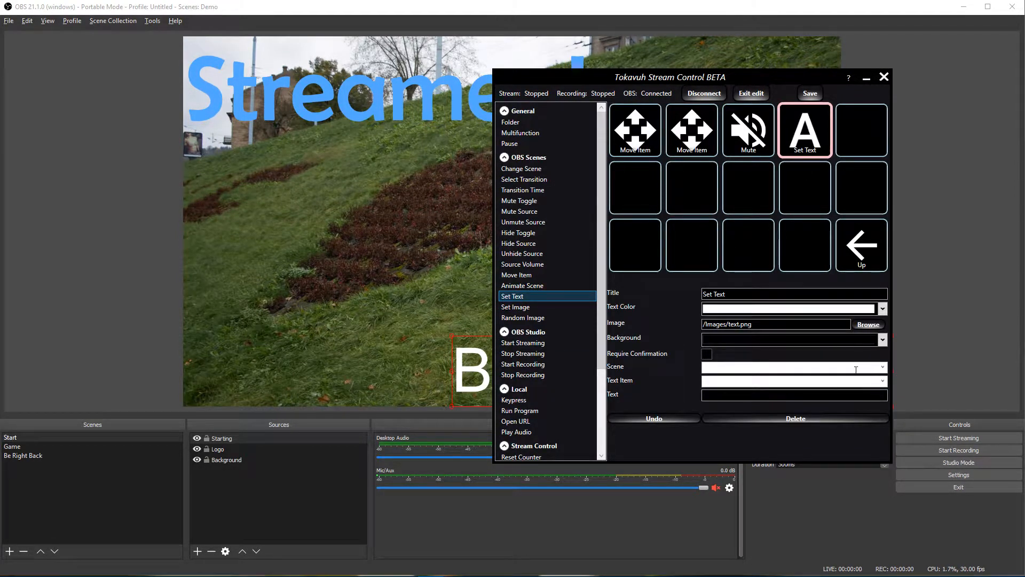
{"action": "left_click", "coordinate": [882, 381]}
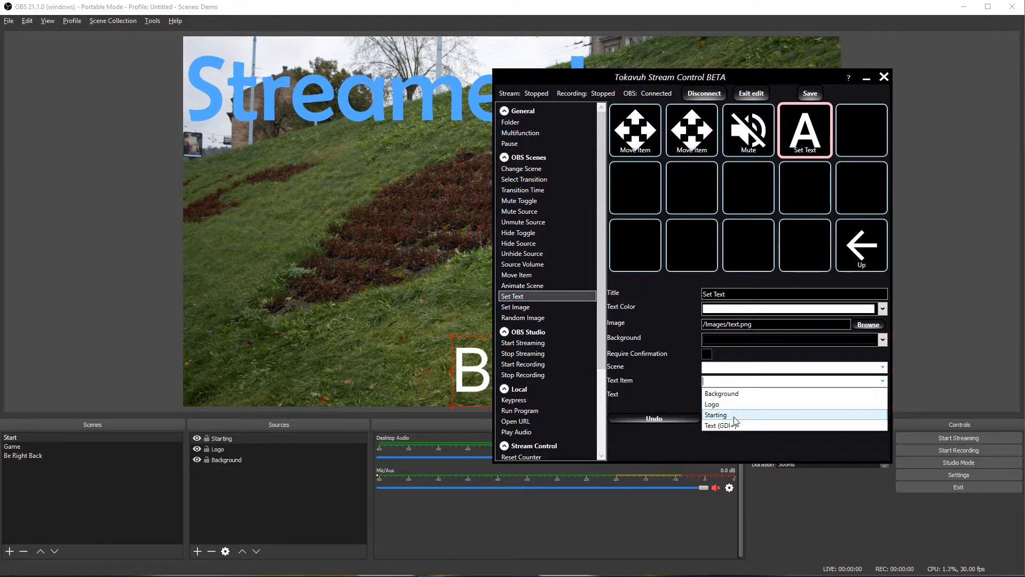
{"action": "left_click", "coordinate": [739, 415]}
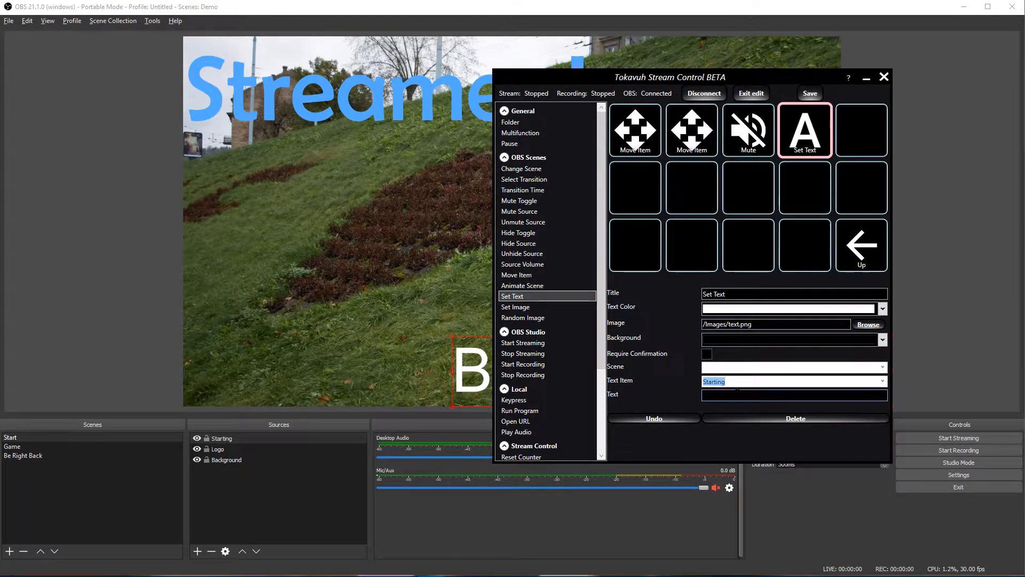
{"action": "left_click", "coordinate": [725, 395]}
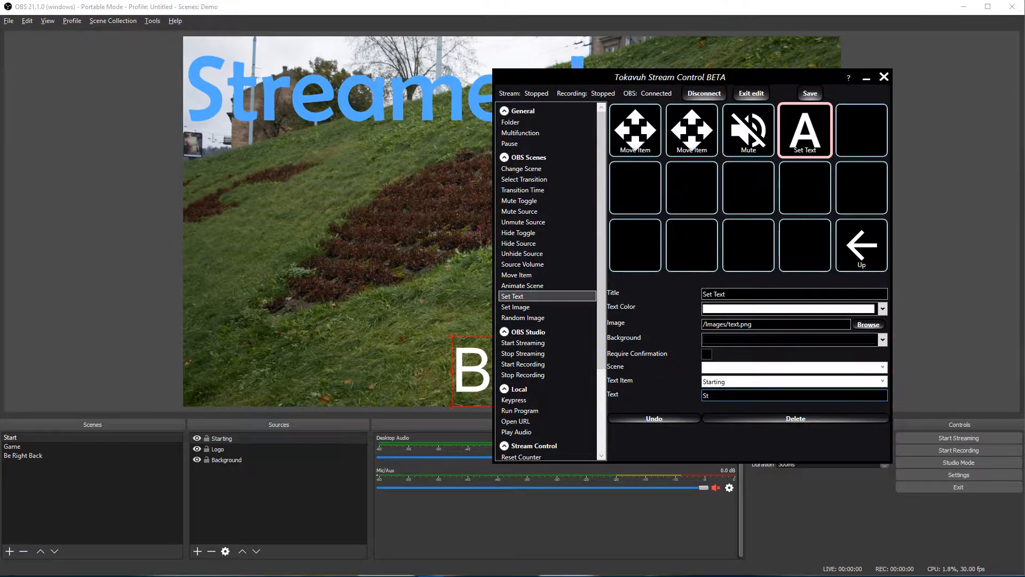
{"action": "type", "text": "arting sSoon"}
{"action": "left_click", "coordinate": [751, 93]}
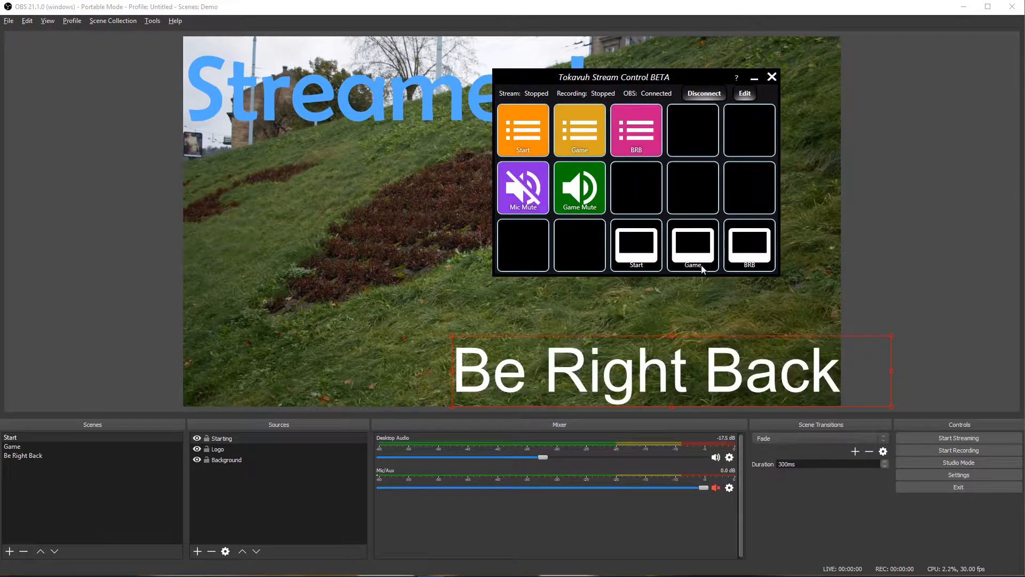
Step: Test the Game and Start scene buttons, then the Start, Game and BRB multifunction buttons
{"action": "left_click", "coordinate": [693, 256]}
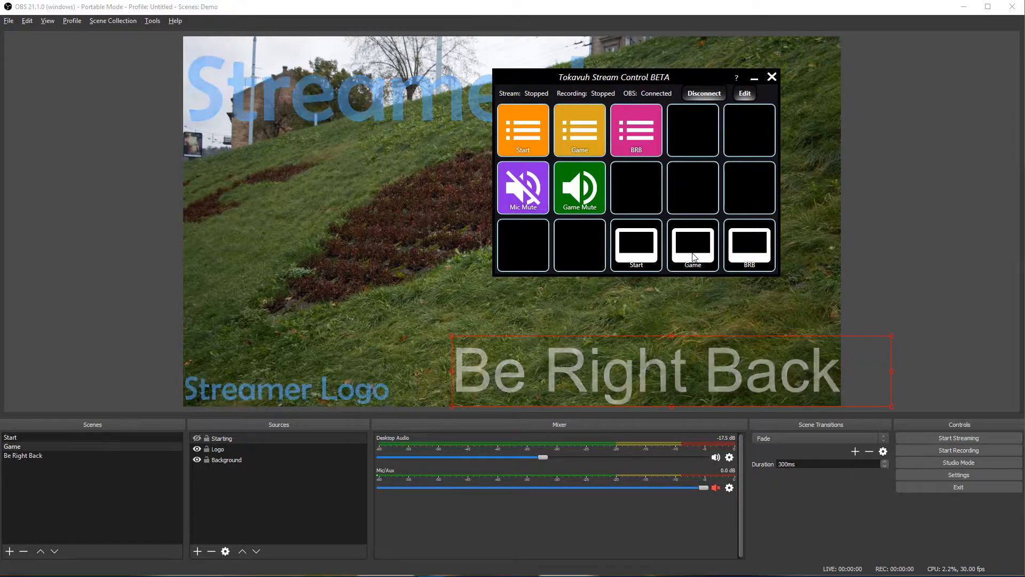
{"action": "left_click", "coordinate": [648, 252]}
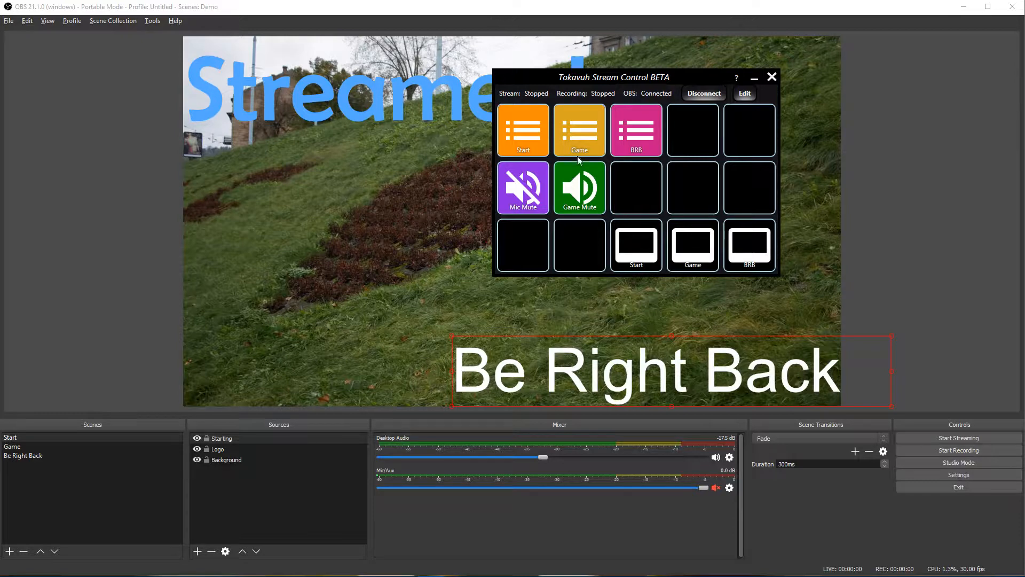
{"action": "left_click", "coordinate": [543, 141]}
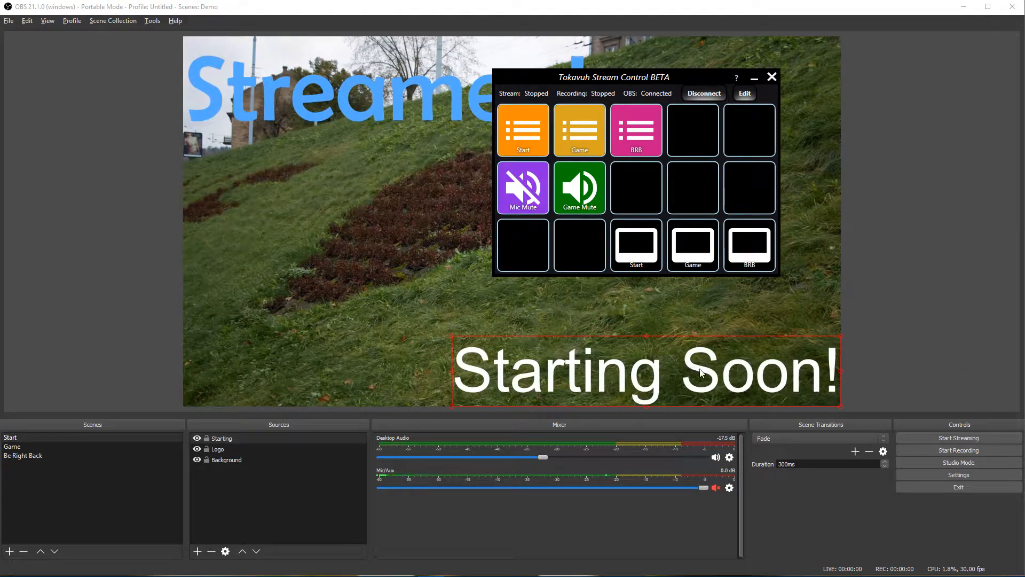
{"action": "left_click", "coordinate": [581, 140]}
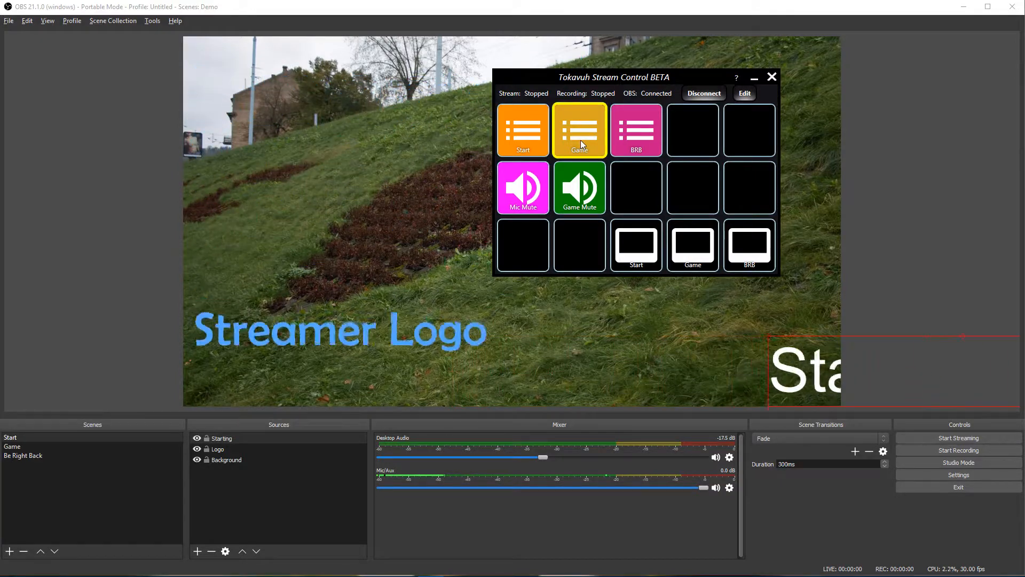
{"action": "left_click", "coordinate": [645, 130]}
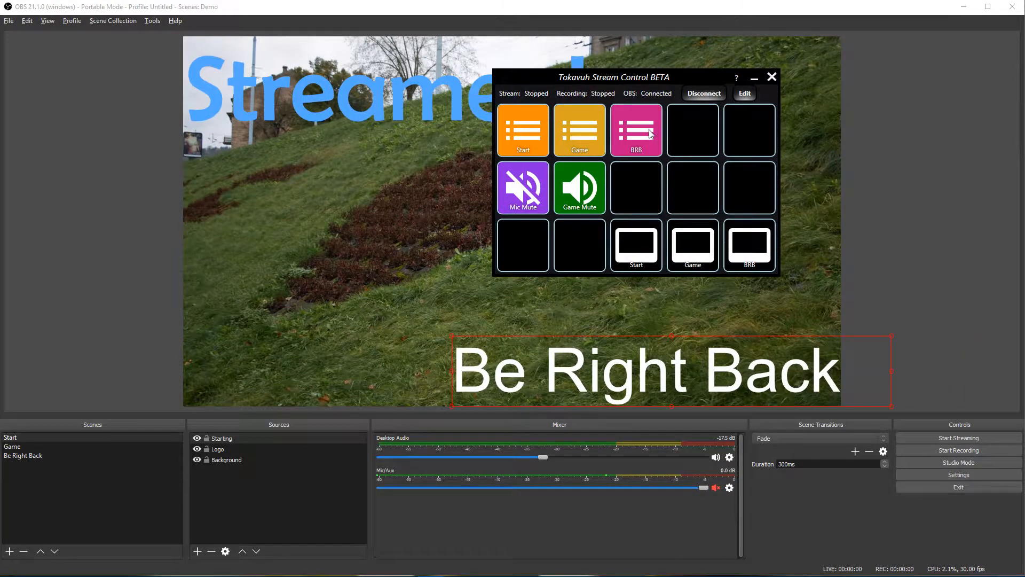
{"action": "left_click", "coordinate": [736, 380]}
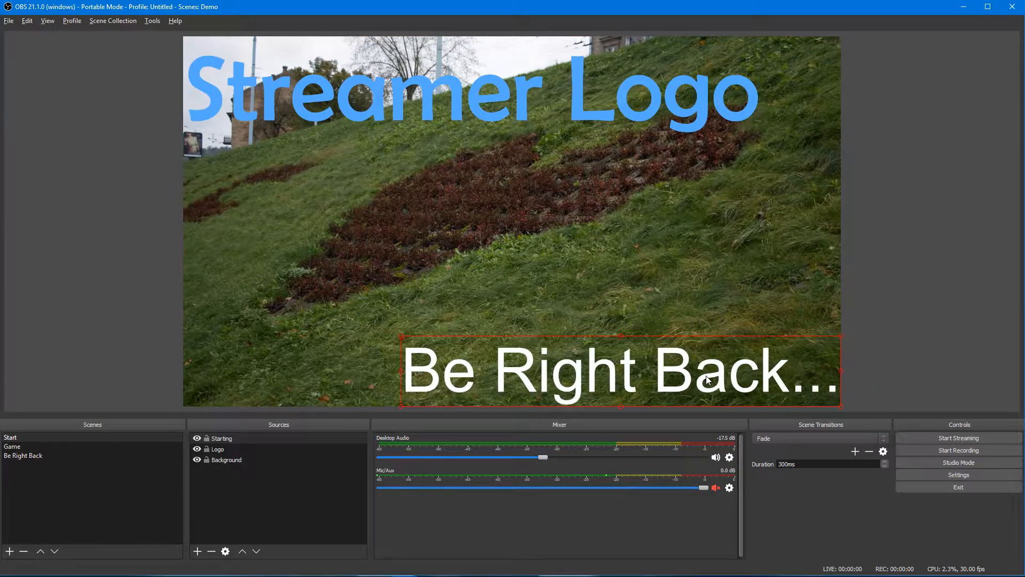
Step: Set the Be Right Back... text's alignment to Top Right and drag it flush to the canvas's right edge
{"action": "right_click", "coordinate": [591, 376]}
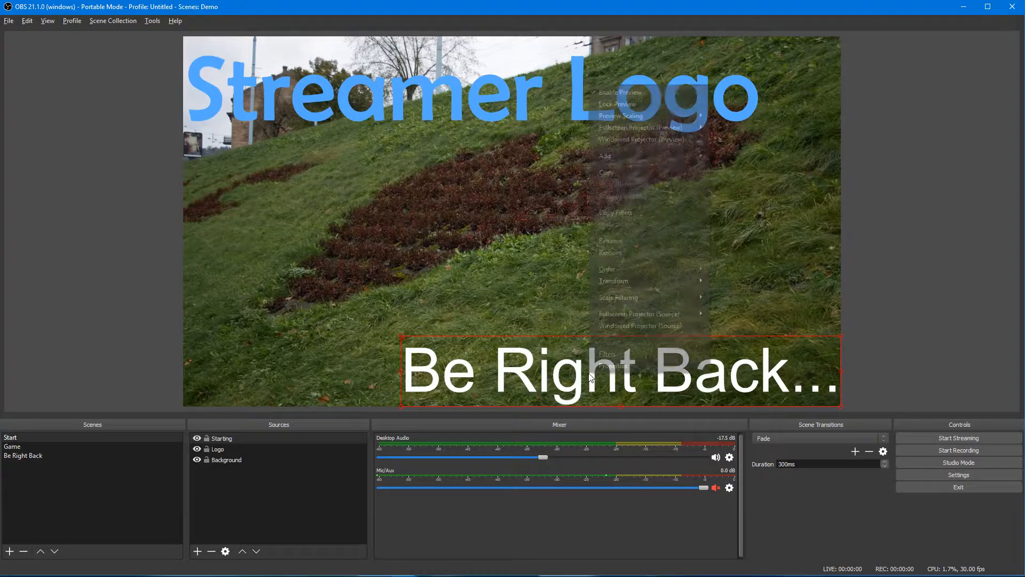
{"action": "mouse_move", "coordinate": [643, 283]}
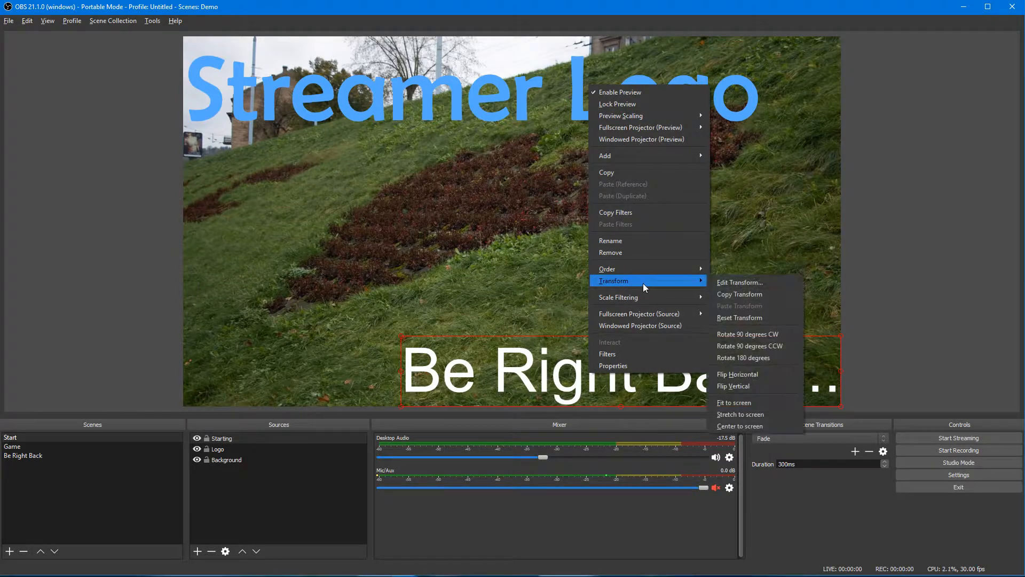
{"action": "left_click", "coordinate": [715, 285]}
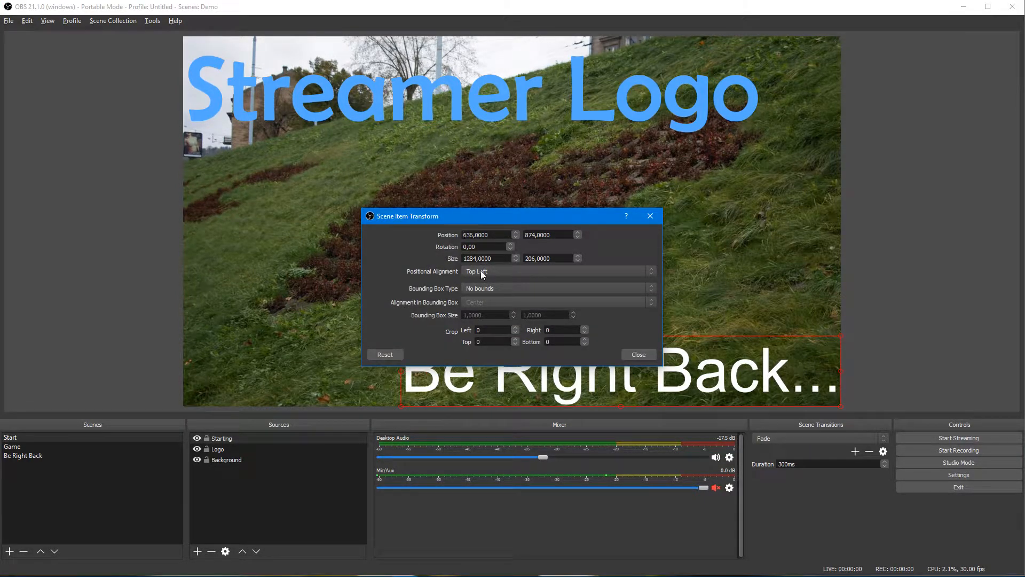
{"action": "left_click_drag", "start_coordinate": [494, 216], "coordinate": [500, 143]}
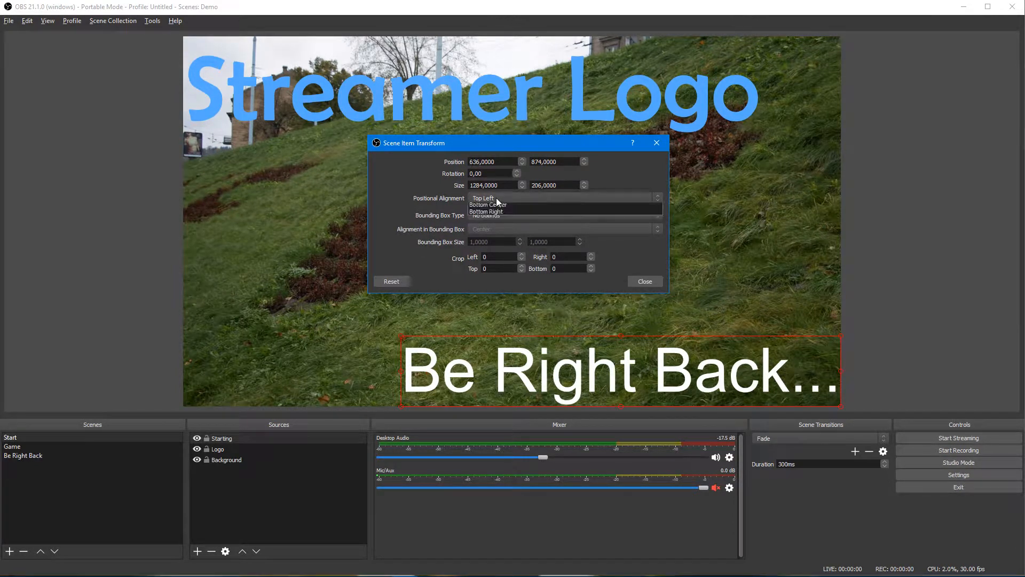
{"action": "left_click", "coordinate": [496, 197]}
{"action": "left_click", "coordinate": [495, 221]}
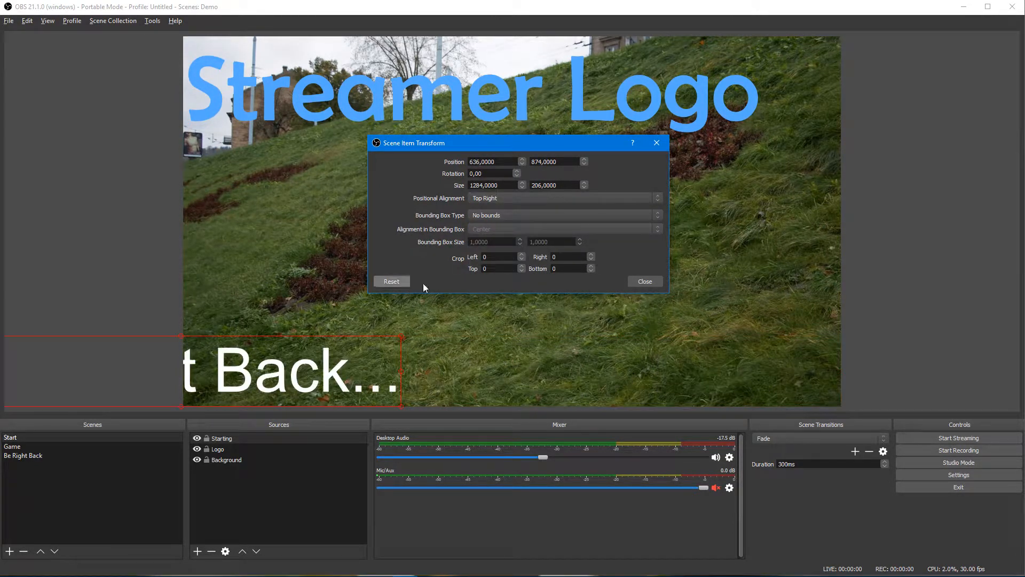
{"action": "left_click", "coordinate": [651, 283]}
{"action": "left_click_drag", "start_coordinate": [333, 359], "coordinate": [771, 361]}
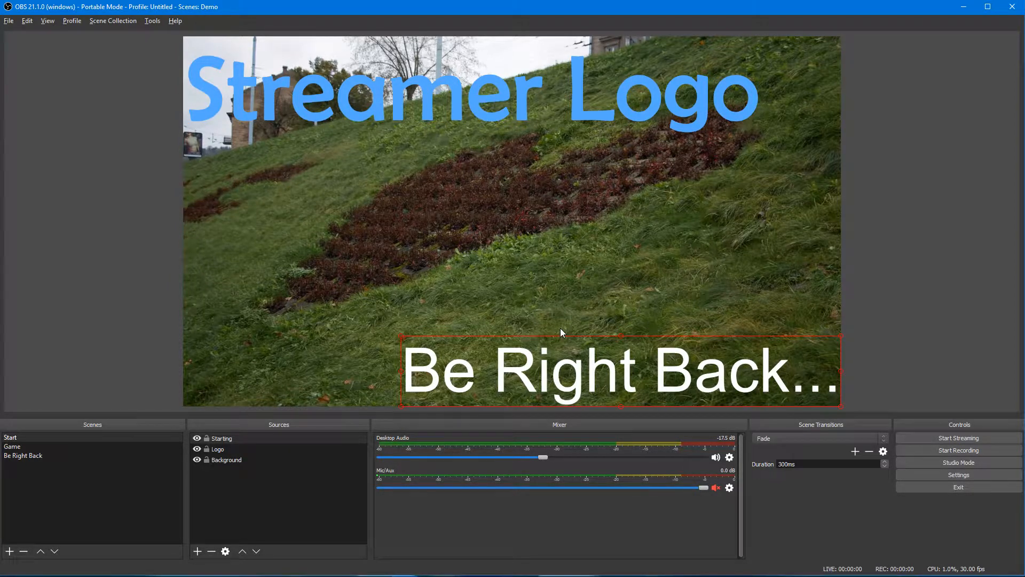
{"action": "key", "text": "alt+Tab"}
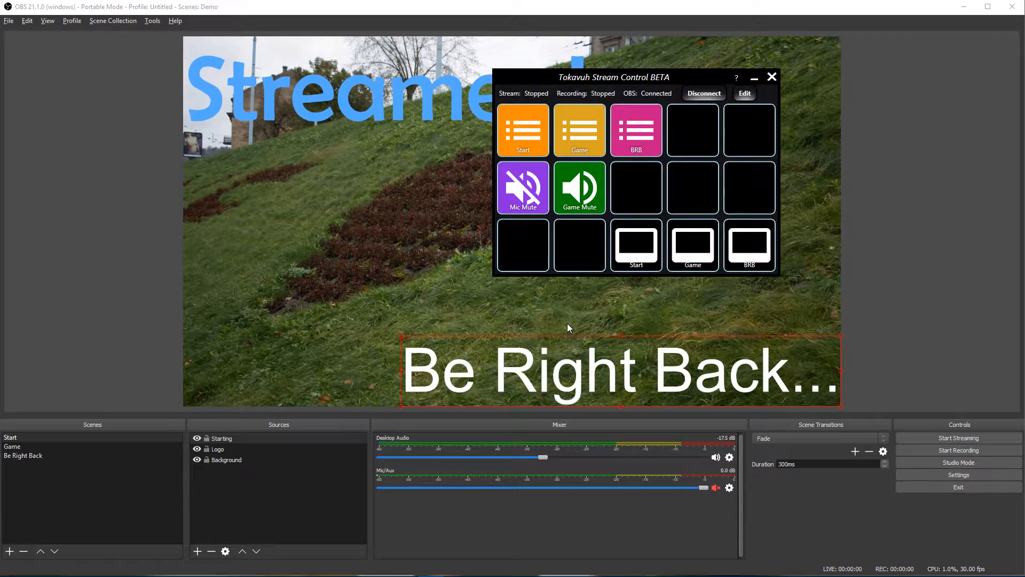
Step: In edit mode, set the Start button's second Move Item X position to 1920
{"action": "left_click", "coordinate": [745, 93]}
{"action": "left_click", "coordinate": [635, 128]}
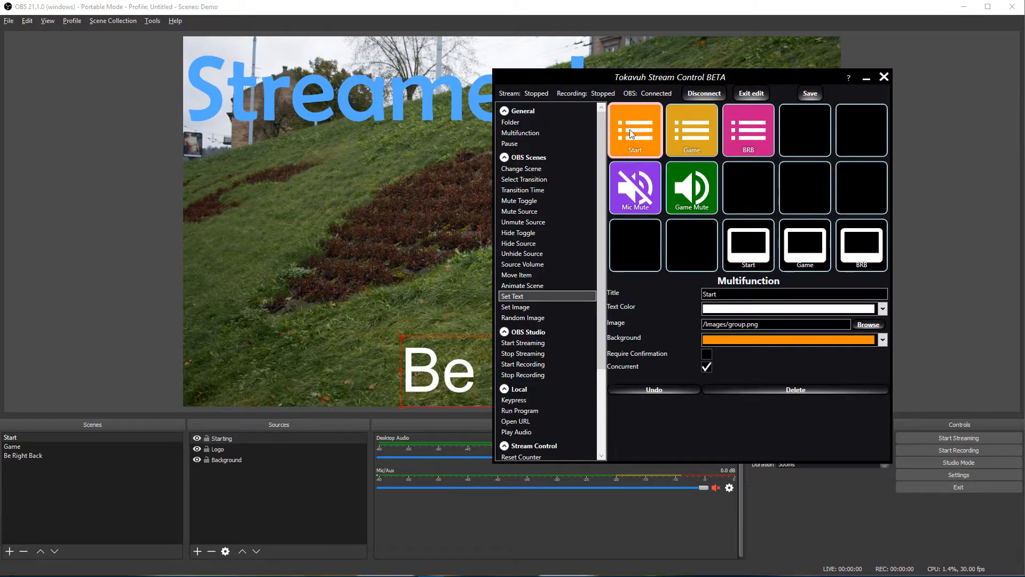
{"action": "double_click", "coordinate": [640, 141]}
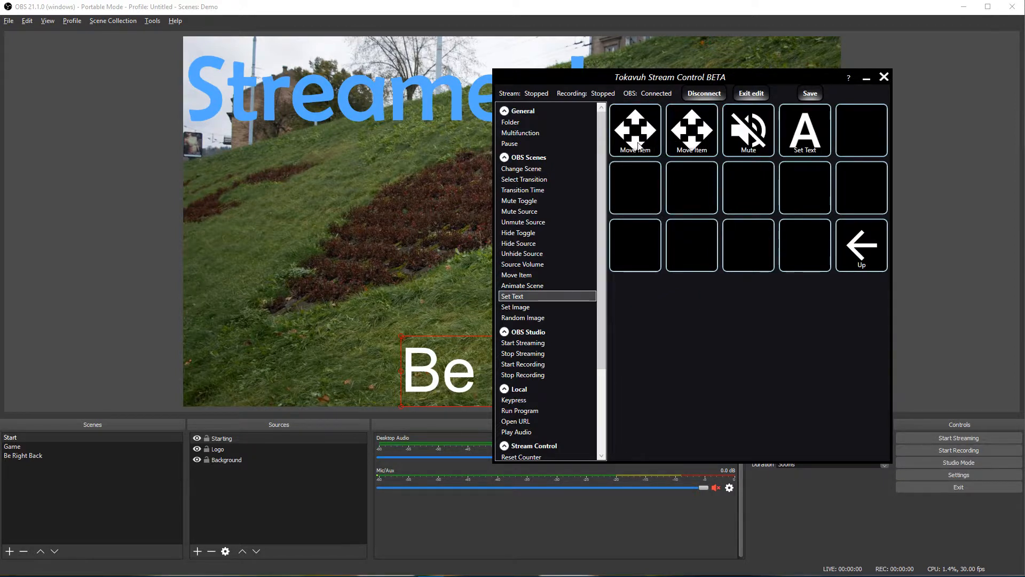
{"action": "left_click", "coordinate": [639, 144]}
{"action": "left_click", "coordinate": [692, 133]}
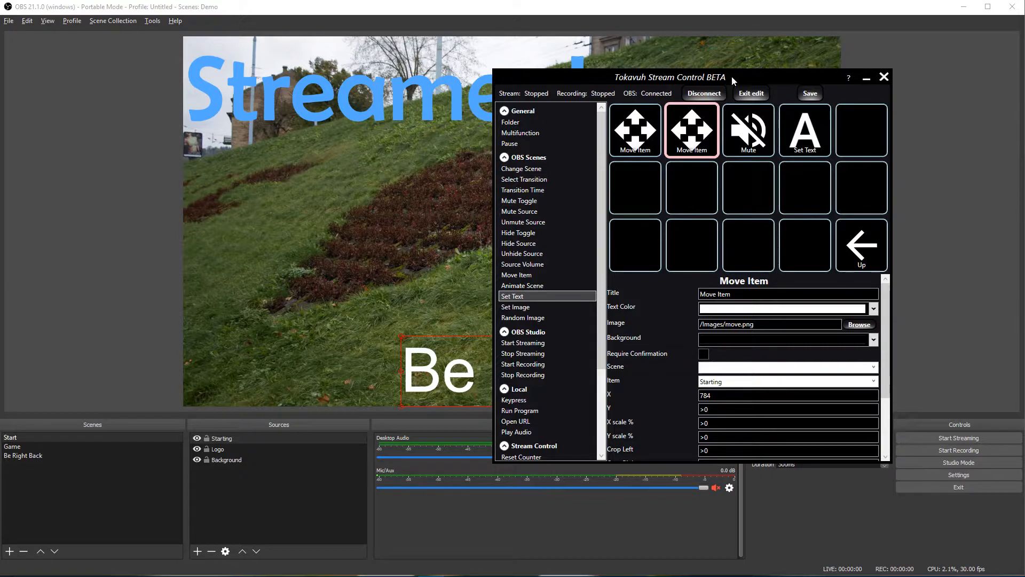
{"action": "left_click_drag", "start_coordinate": [732, 75], "coordinate": [343, 80]}
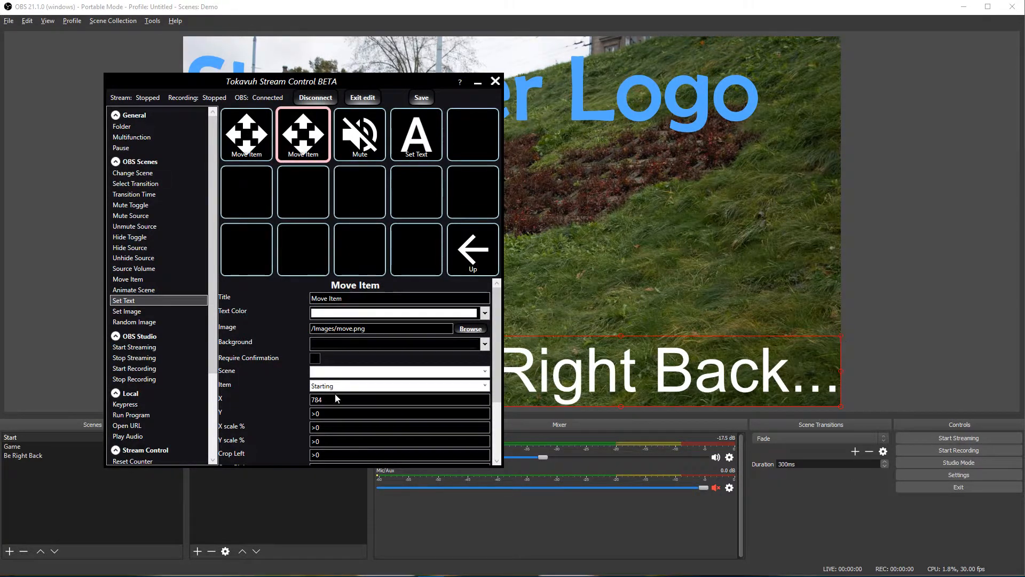
{"action": "left_click", "coordinate": [312, 400]}
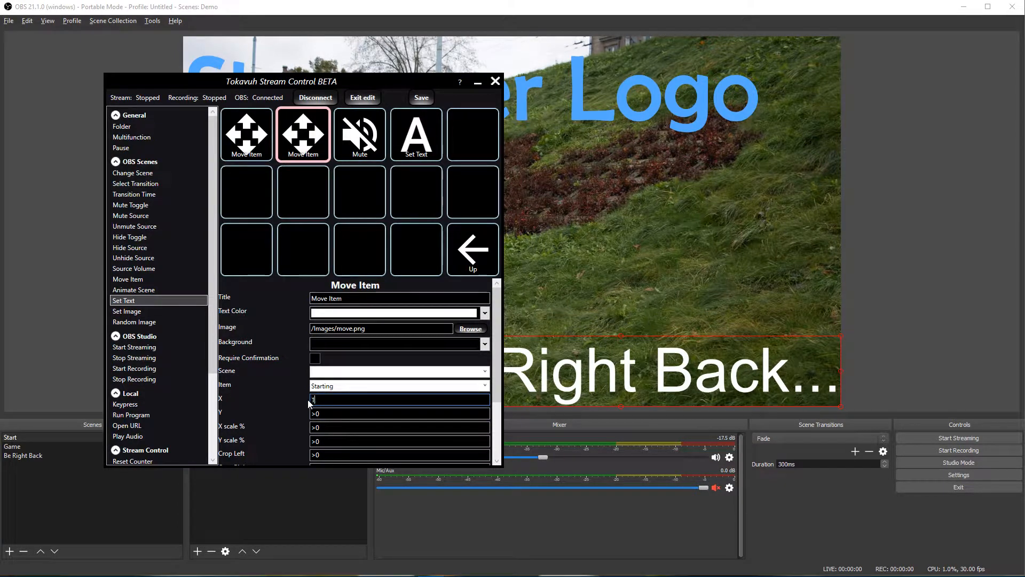
{"action": "type", "text": "1920"}
{"action": "left_click", "coordinate": [301, 150]}
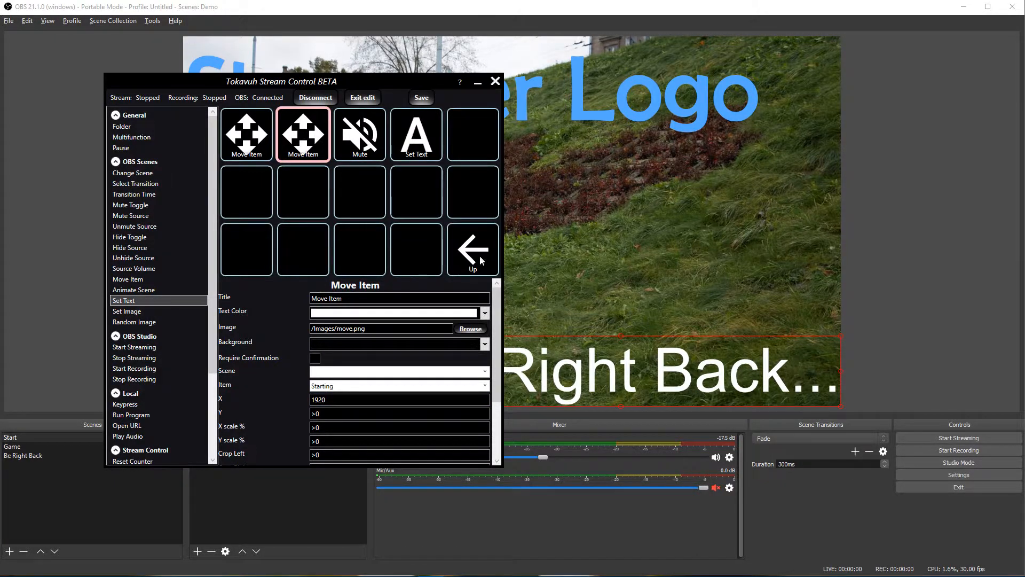
{"action": "left_click", "coordinate": [480, 261]}
Step: Change the Game button's second Move Item X position to 3840
{"action": "left_click", "coordinate": [306, 137]}
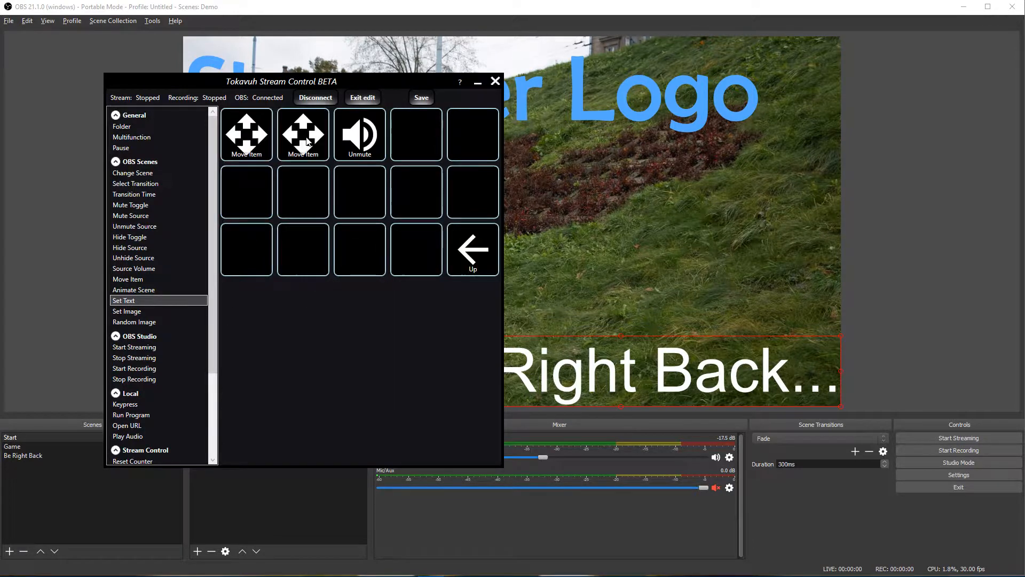
{"action": "left_click", "coordinate": [307, 142]}
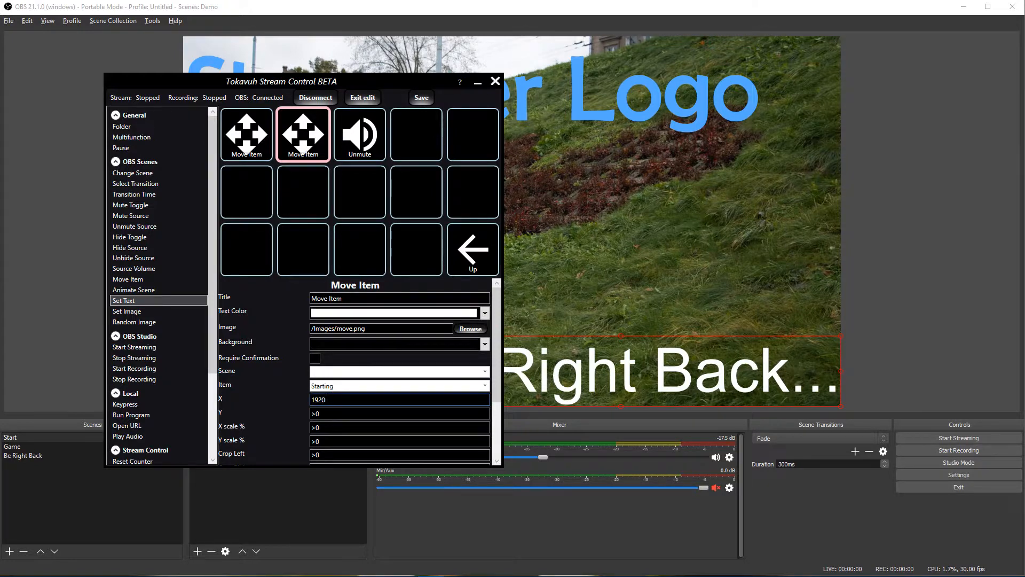
{"action": "key", "text": "BackSpace"}
{"action": "key", "text": "BackSpace"}
{"action": "type", "text": "3840"}
{"action": "left_click", "coordinate": [303, 148]}
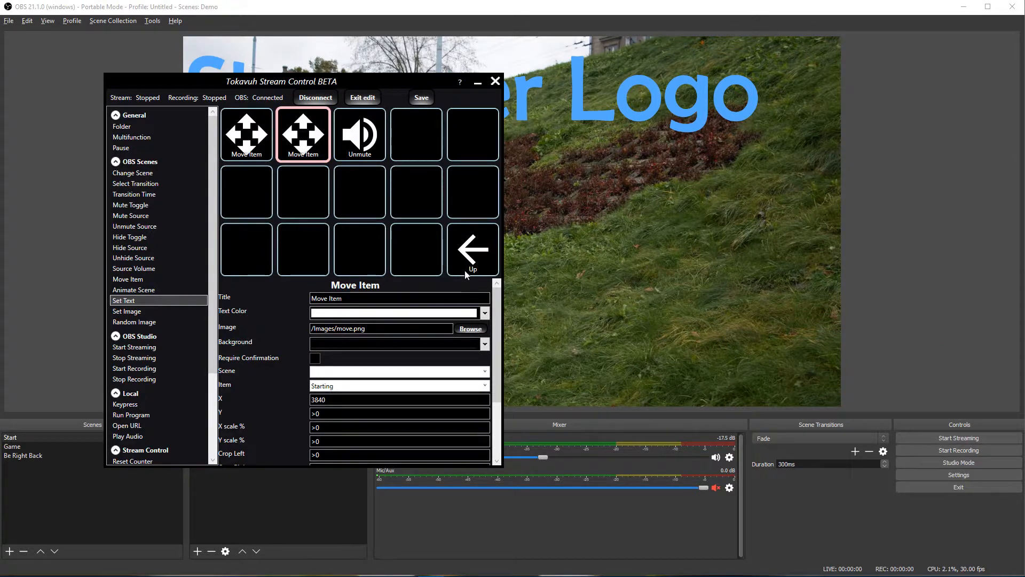
{"action": "left_click", "coordinate": [470, 255]}
Step: Set BRB's second Move Item X to 1920, exit editing, and run BRB
{"action": "left_click", "coordinate": [376, 149]}
{"action": "double_click", "coordinate": [376, 149]}
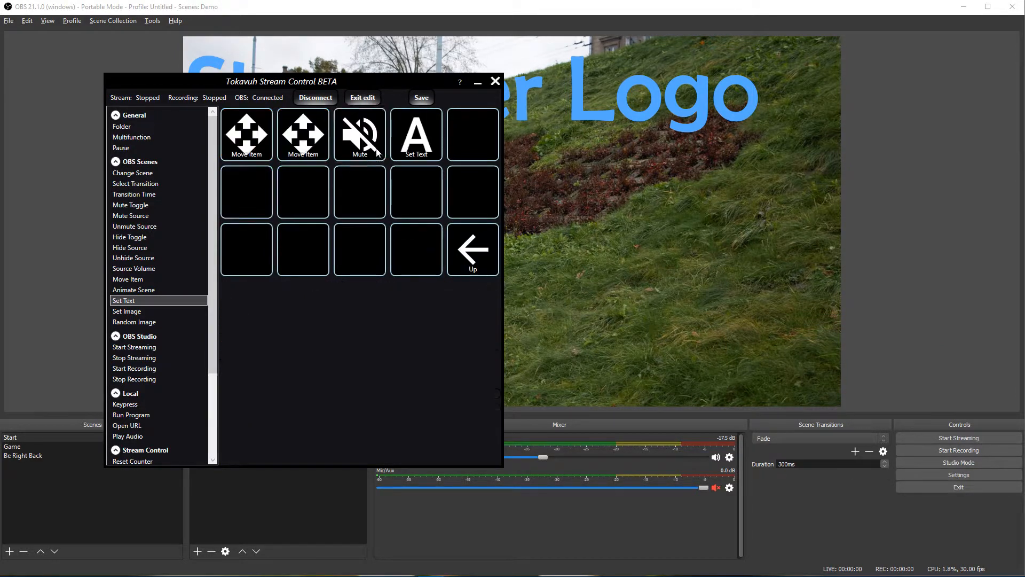
{"action": "left_click", "coordinate": [376, 149]}
{"action": "left_click", "coordinate": [303, 136]}
{"action": "double_click", "coordinate": [320, 400]}
{"action": "type", "text": "1920"}
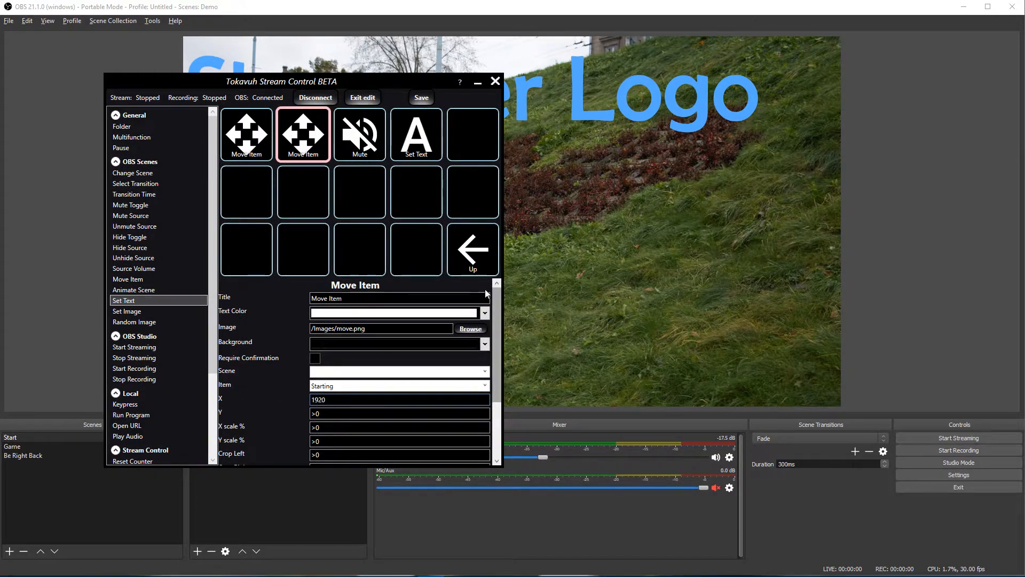
{"action": "left_click", "coordinate": [362, 97]}
{"action": "left_click", "coordinate": [251, 147]}
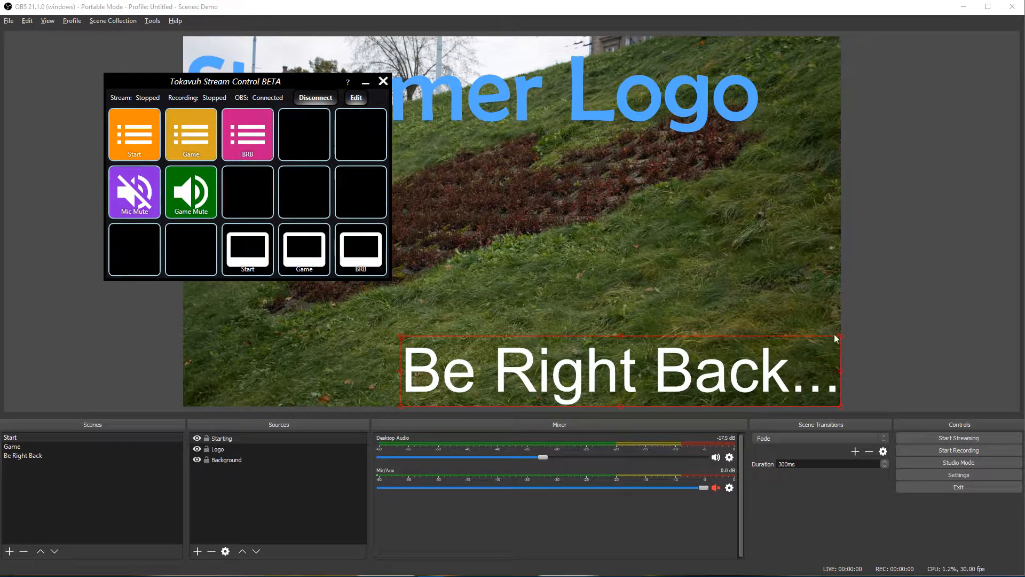
Step: Cycle the Game, Start and BRB buttons several times, ending on Start's Starting Soon!
{"action": "left_click", "coordinate": [181, 144]}
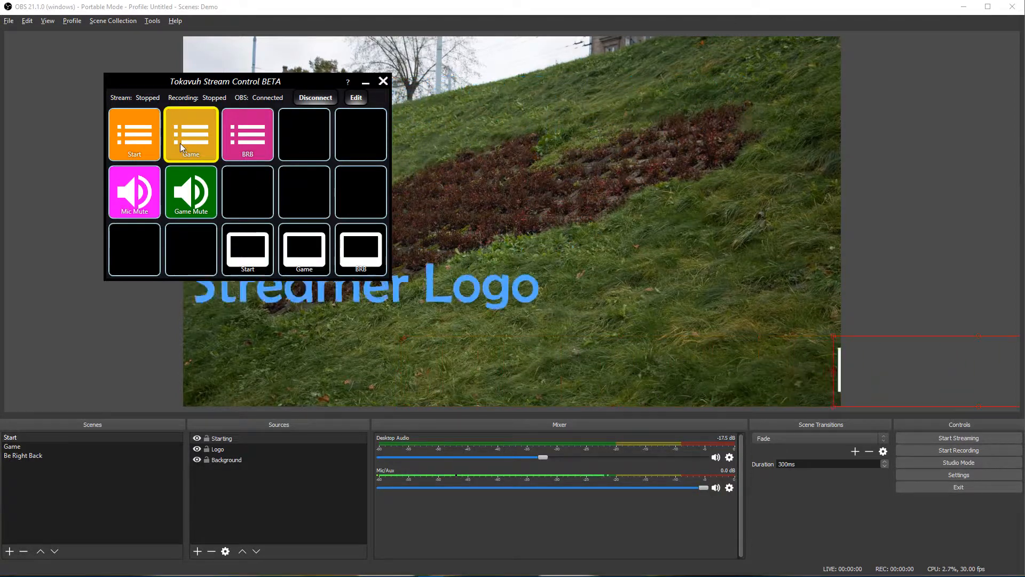
{"action": "left_click", "coordinate": [145, 137]}
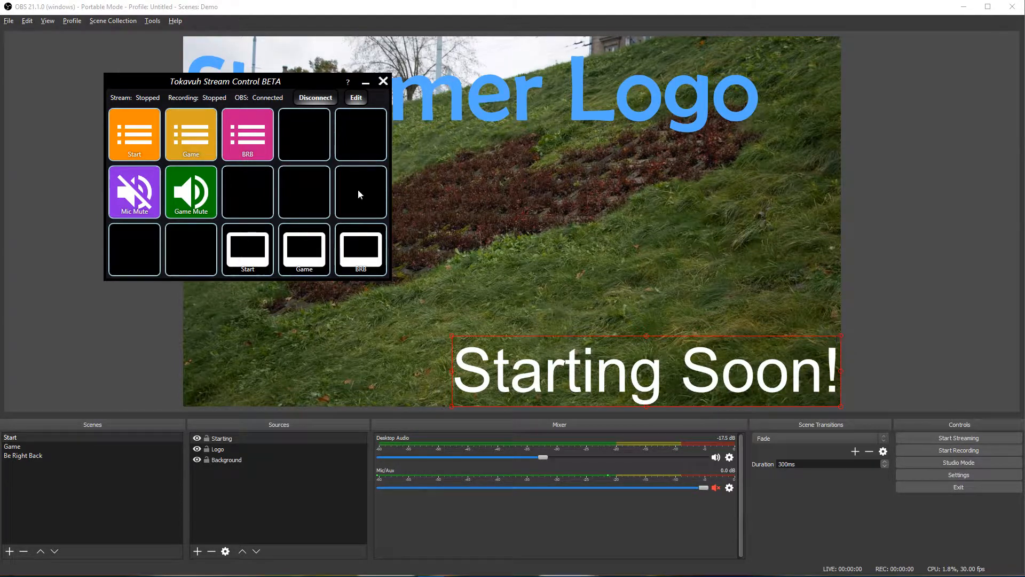
{"action": "left_click", "coordinate": [252, 144]}
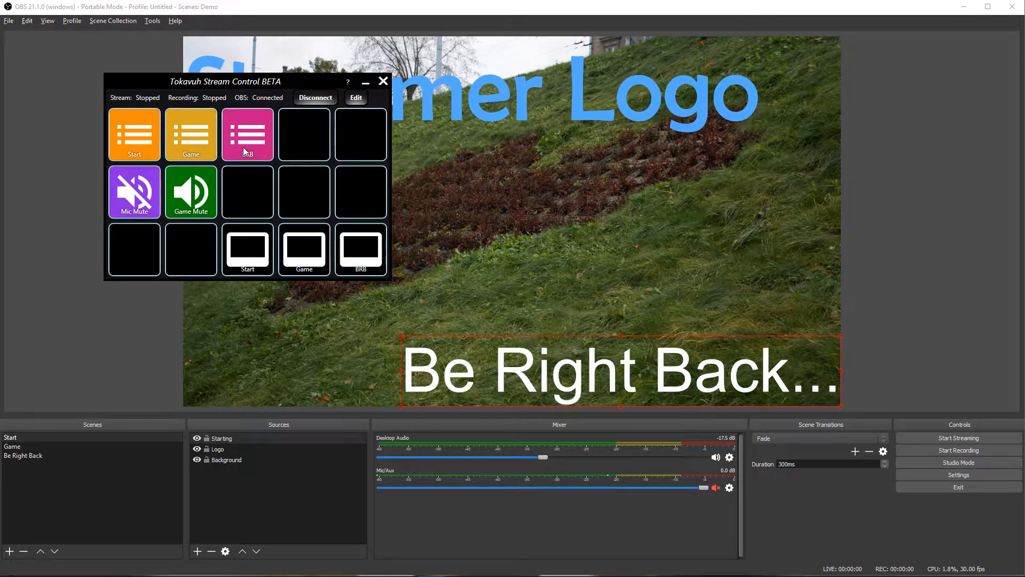
{"action": "left_click", "coordinate": [136, 143]}
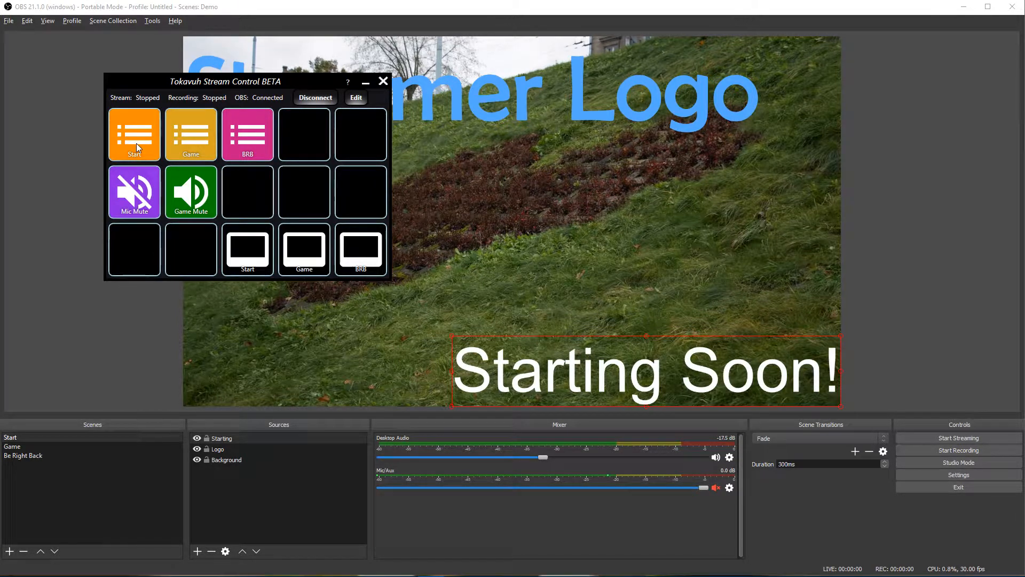
{"action": "left_click", "coordinate": [248, 137]}
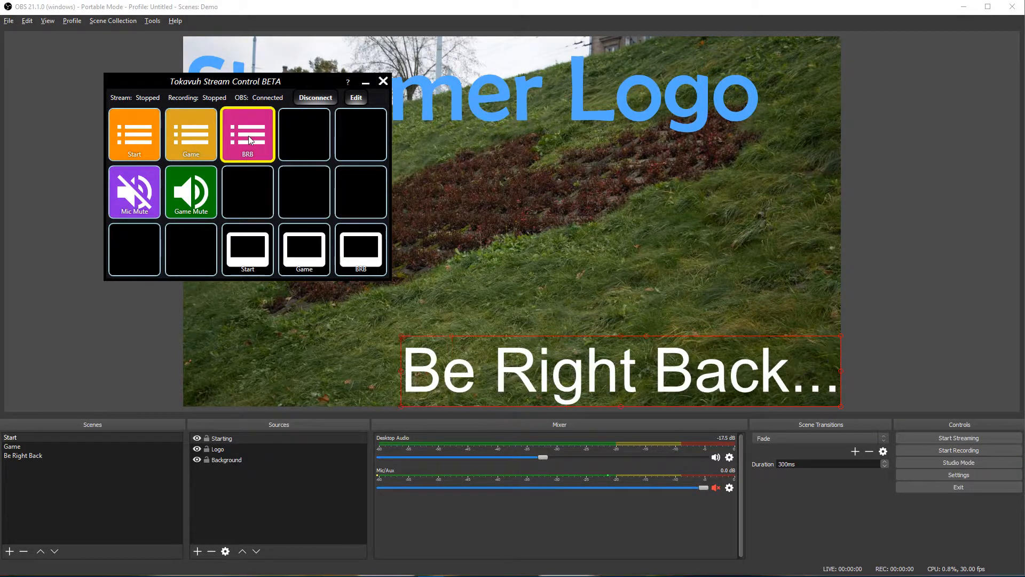
{"action": "left_click", "coordinate": [180, 135]}
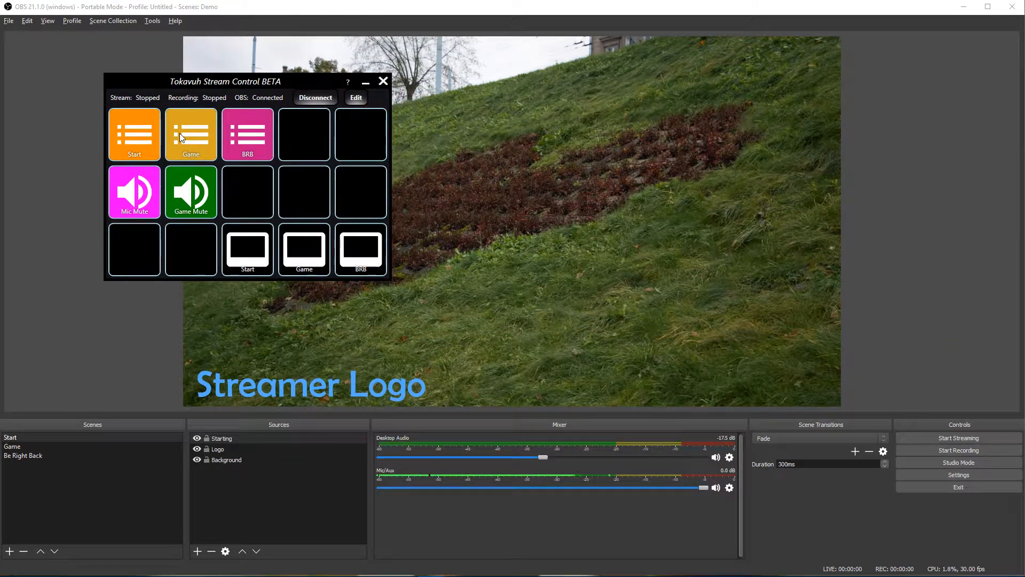
{"action": "left_click", "coordinate": [147, 144]}
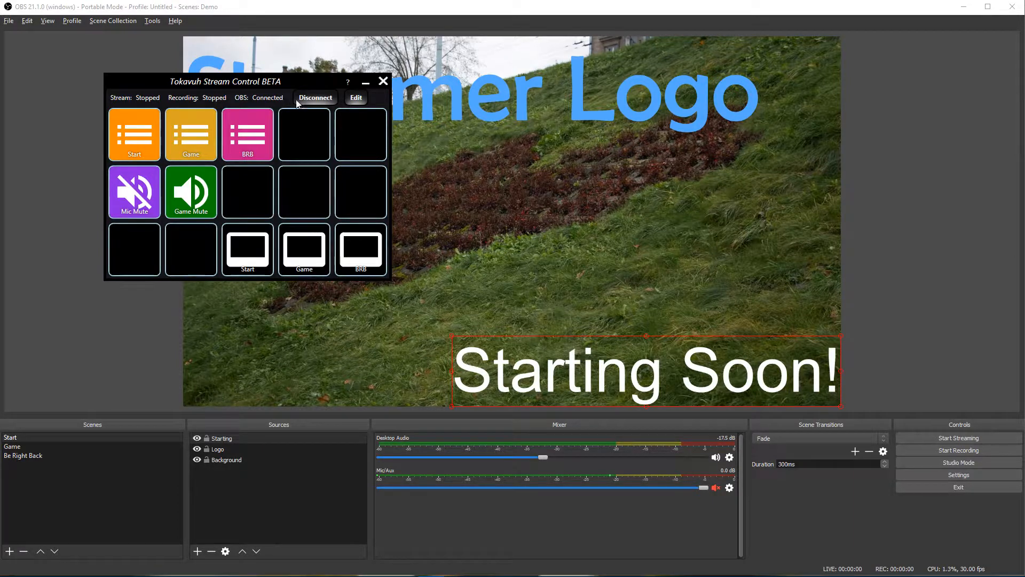
Step: Add Set Image buttons to slots 4 and 5 of the grid's second row
{"action": "left_click", "coordinate": [358, 102]}
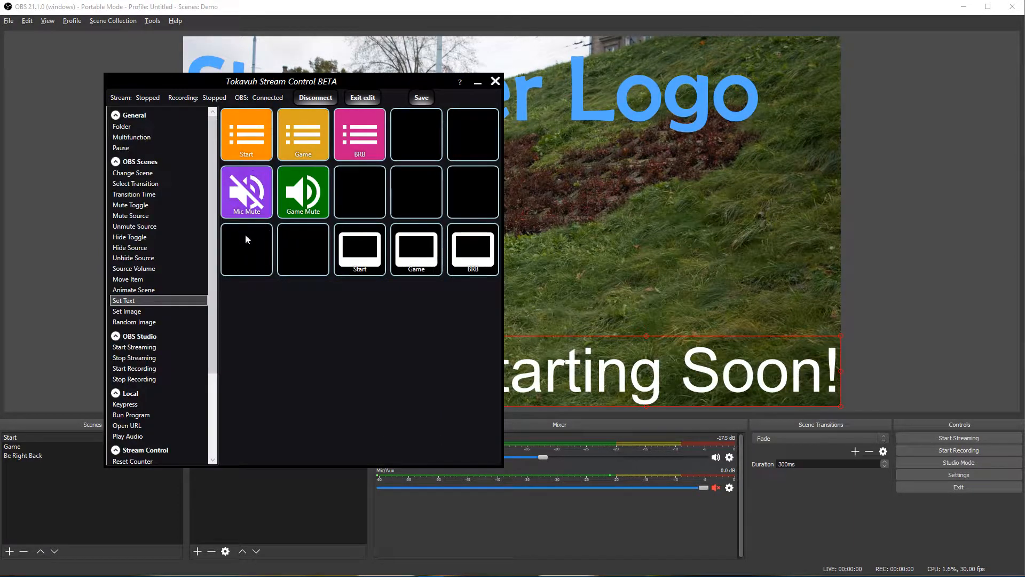
{"action": "left_click", "coordinate": [149, 311]}
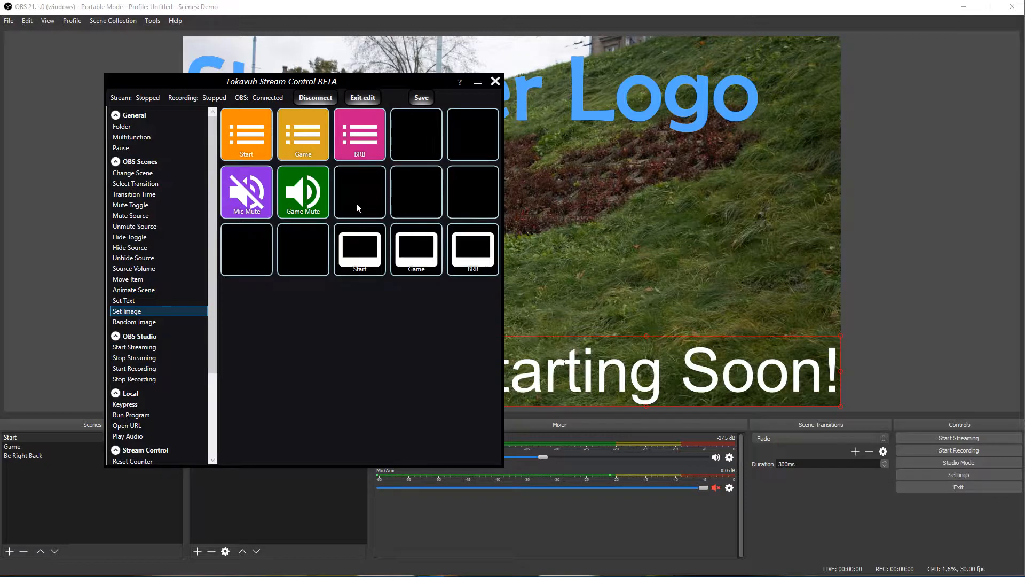
{"action": "left_click_drag", "start_coordinate": [140, 311], "coordinate": [416, 197]}
{"action": "left_click_drag", "start_coordinate": [134, 313], "coordinate": [480, 201]}
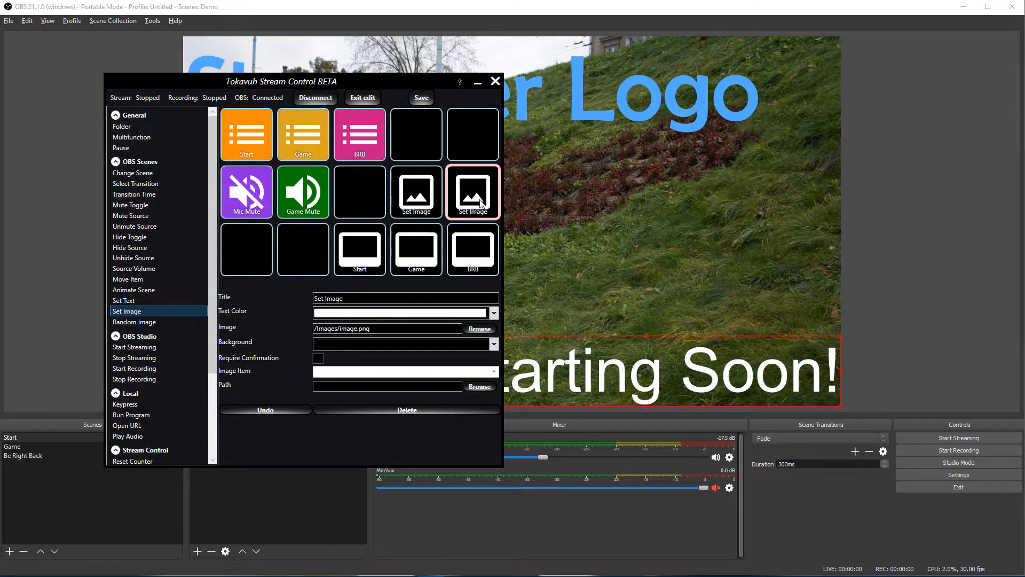
{"action": "left_click", "coordinate": [366, 368]}
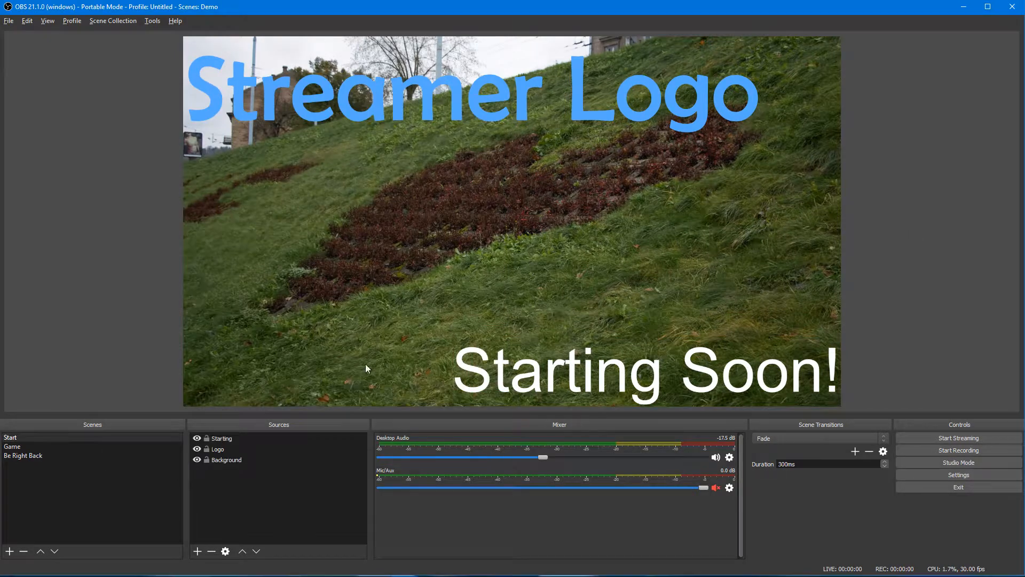
Step: Add a new Image source to the Start scene
{"action": "left_click", "coordinate": [198, 551]}
{"action": "left_click", "coordinate": [235, 452]}
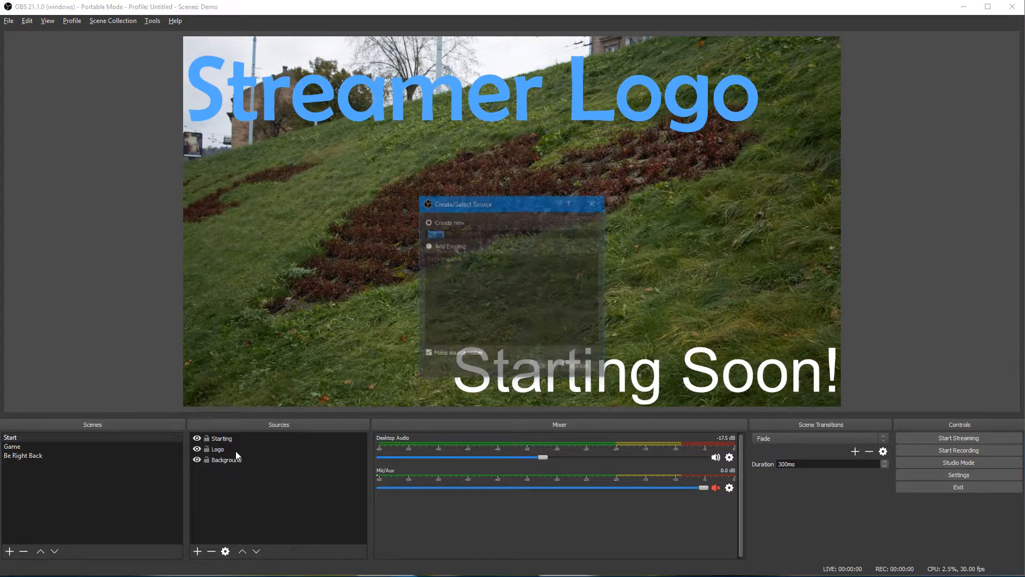
{"action": "left_click", "coordinate": [542, 367]}
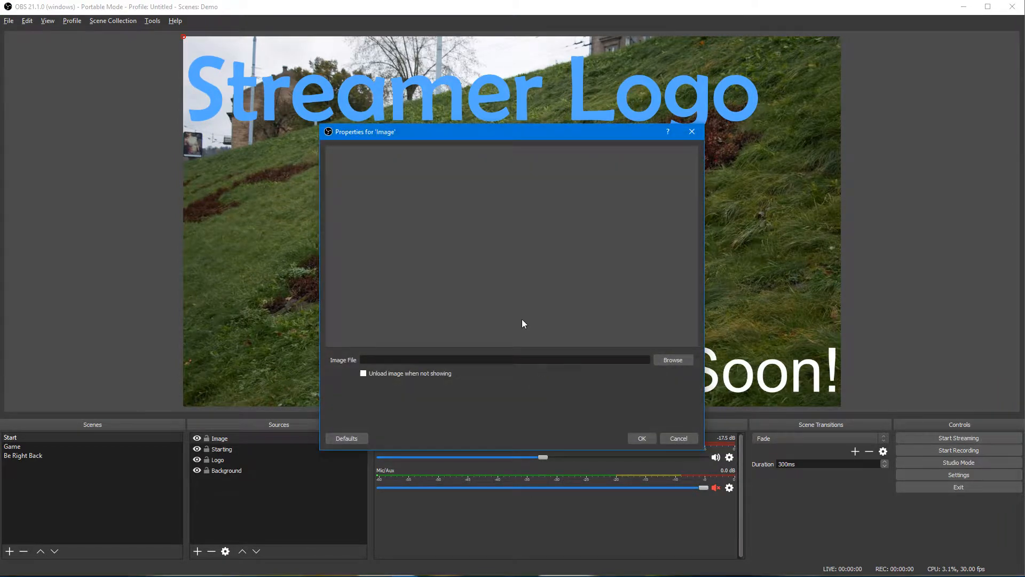
{"action": "left_click", "coordinate": [674, 358]}
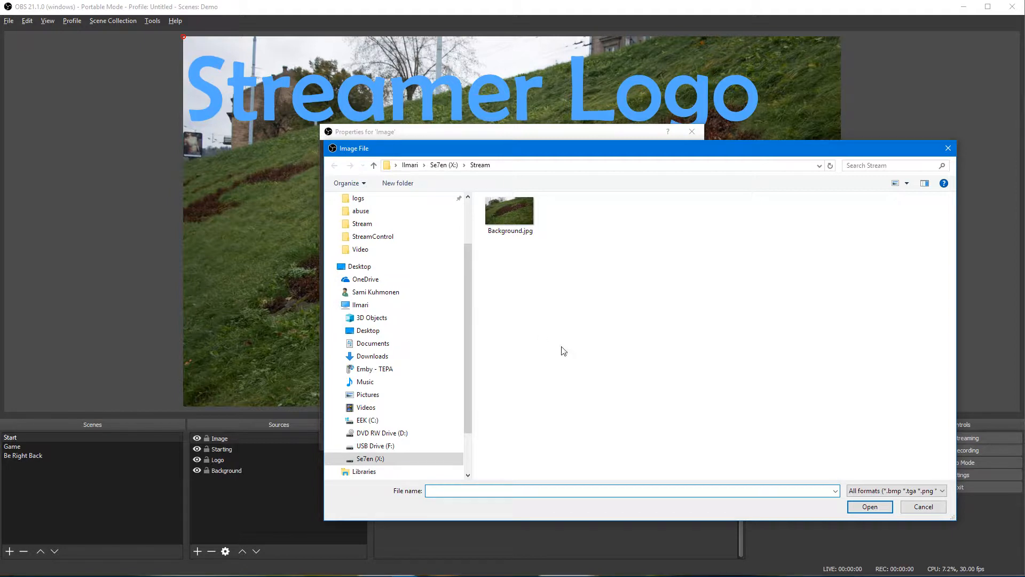
{"action": "key", "text": "Escape"}
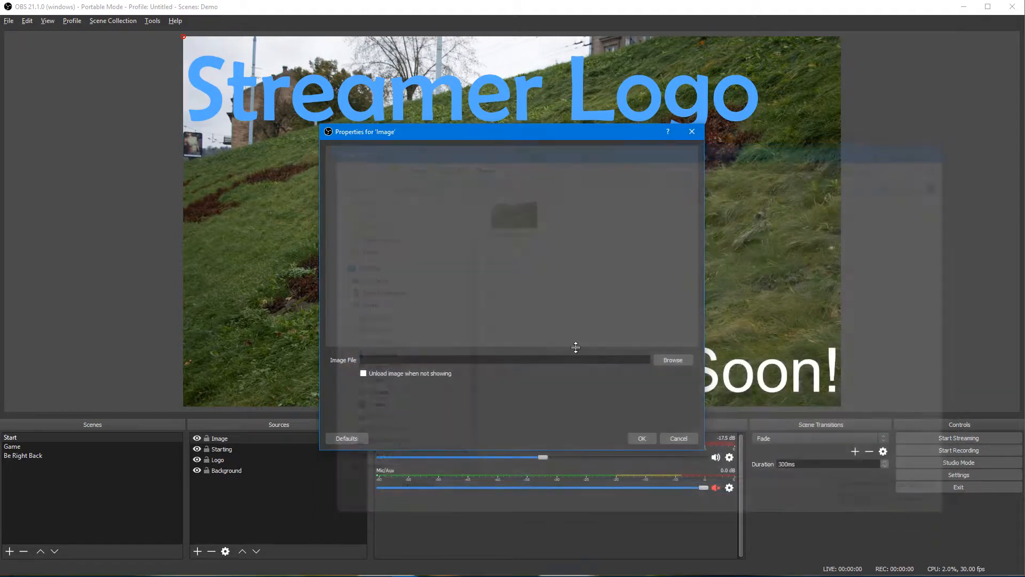
Step: Copy the gif Video folder's path from a Stream Control file picker
{"action": "key", "text": "alt+Tab"}
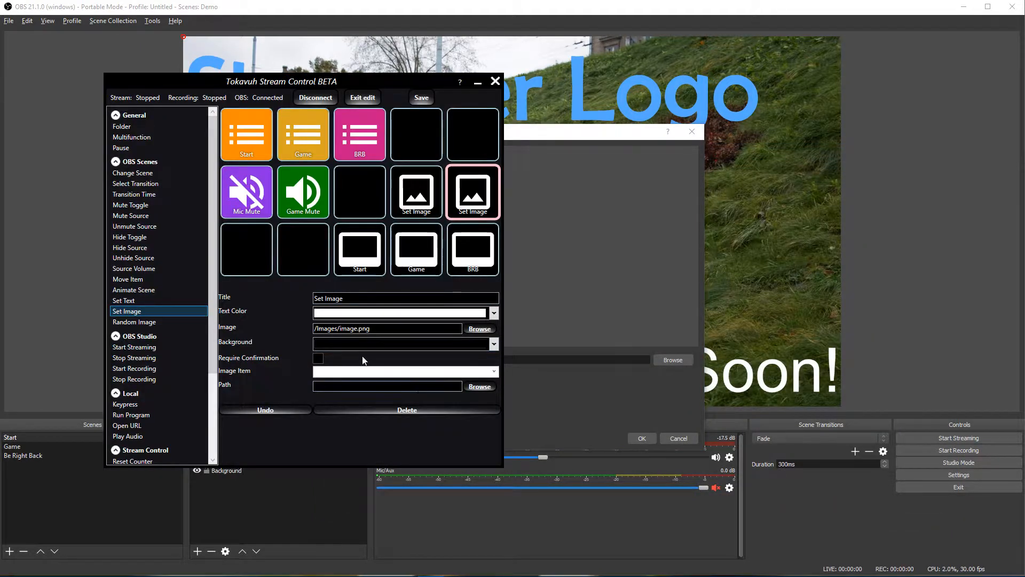
{"action": "left_click", "coordinate": [482, 328]}
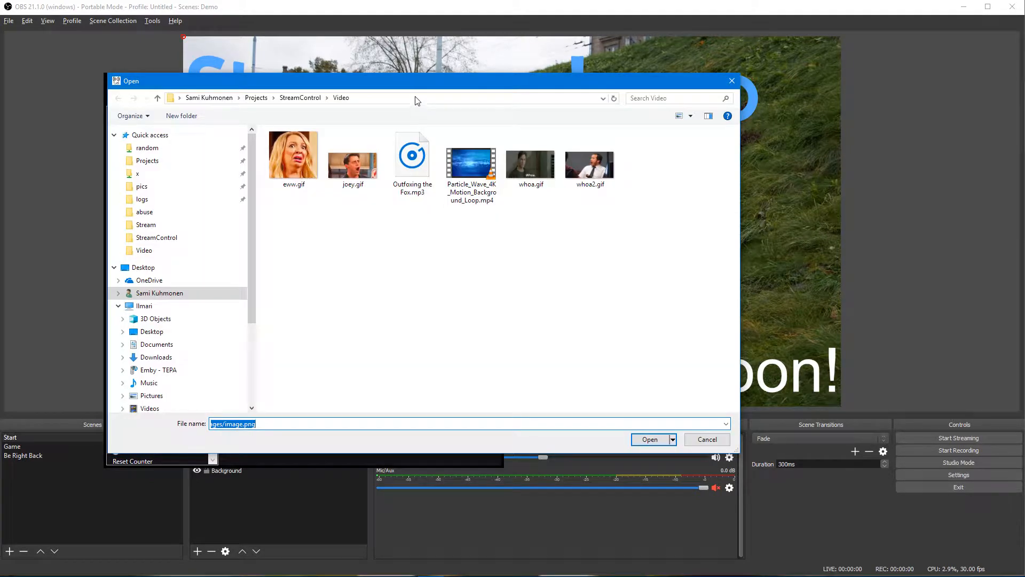
{"action": "left_click", "coordinate": [416, 97]}
{"action": "key", "text": "ctrl+c"}
{"action": "key", "text": "Escape"}
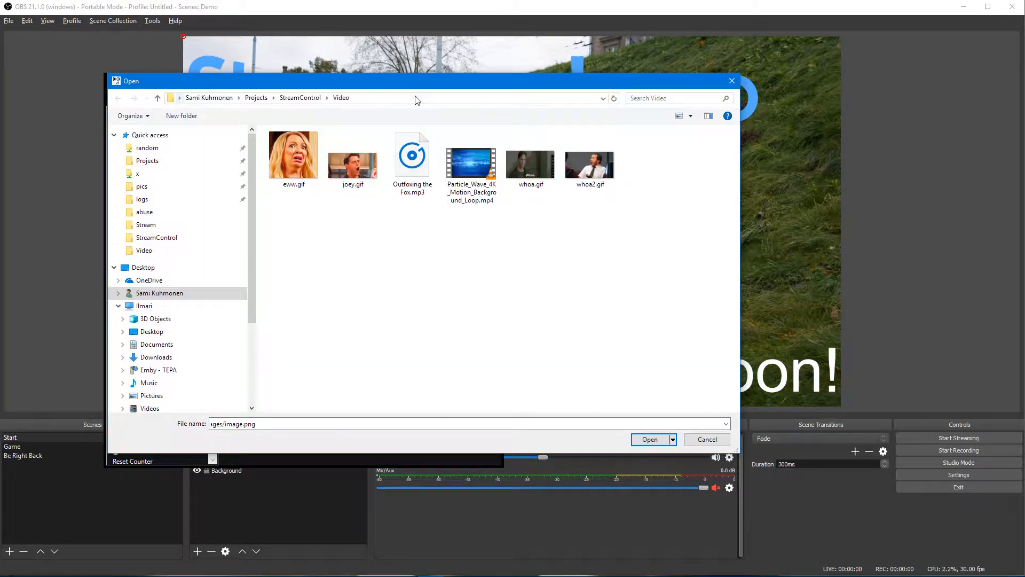
{"action": "left_click", "coordinate": [732, 86]}
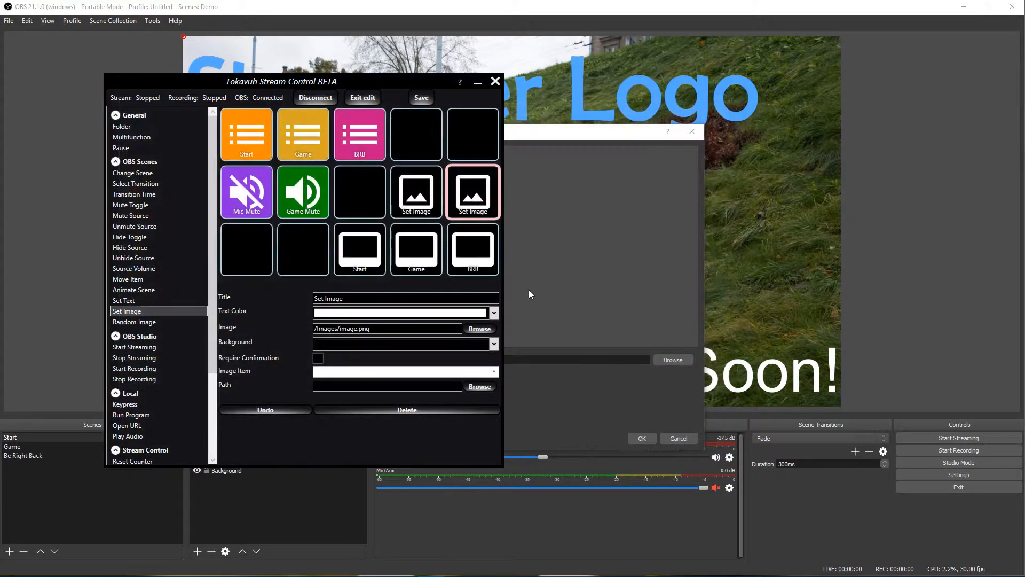
{"action": "left_click", "coordinate": [653, 388]}
Step: Paste the Video folder path and set the Image source's file to joey.gif
{"action": "left_click", "coordinate": [670, 361]}
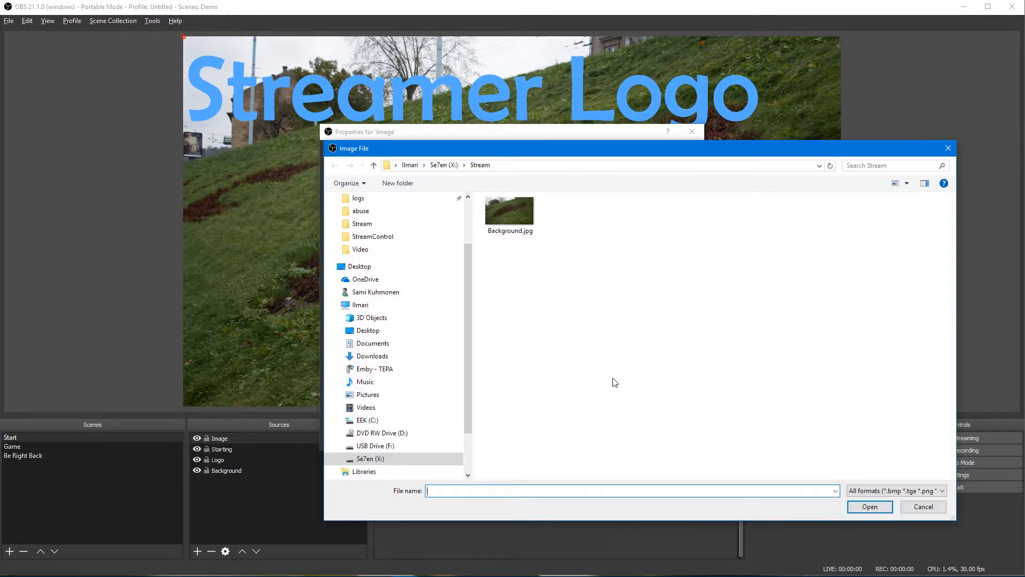
{"action": "key", "text": "ctrl+v"}
{"action": "key", "text": "Return"}
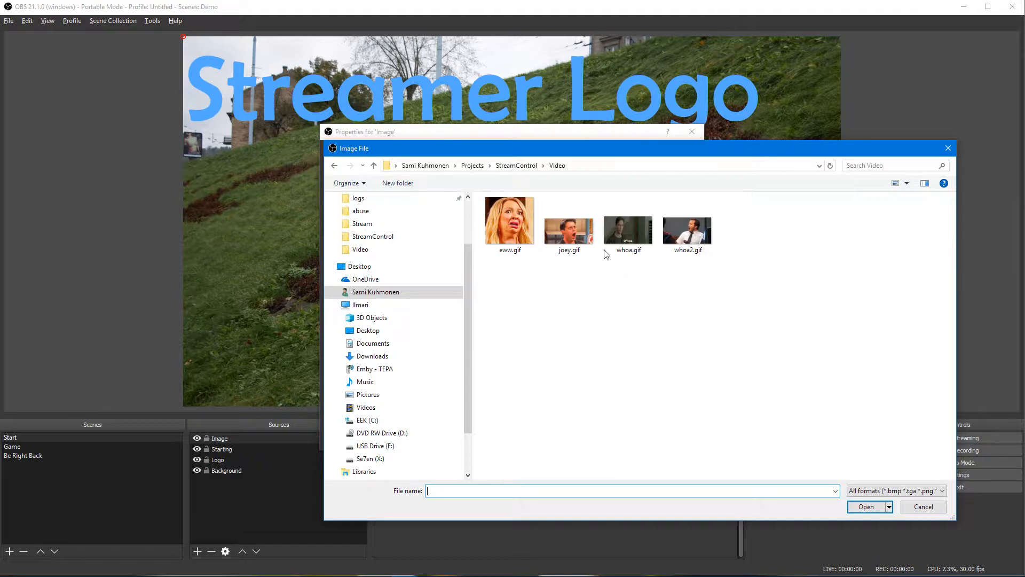
{"action": "double_click", "coordinate": [582, 234]}
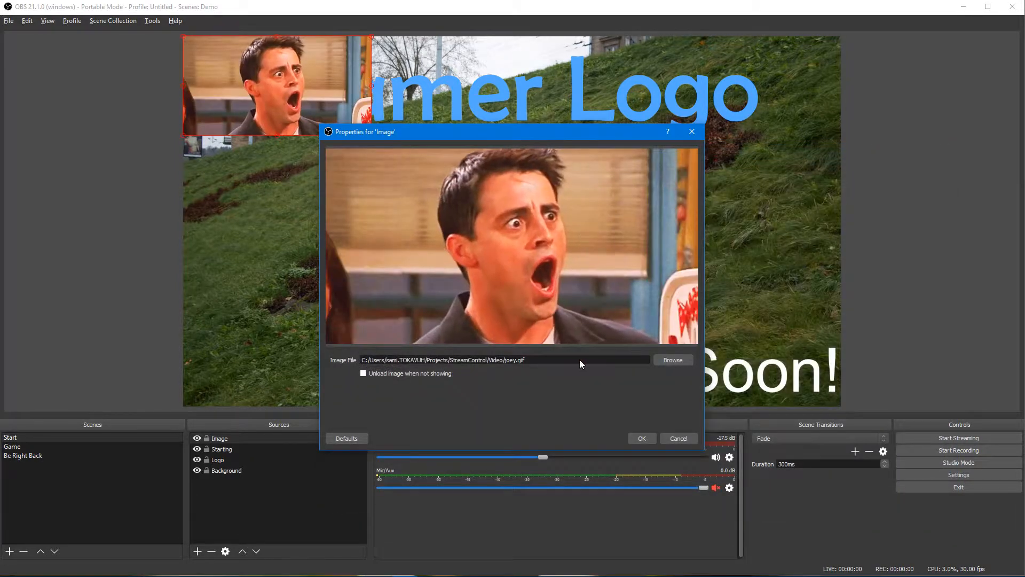
{"action": "left_click", "coordinate": [643, 438]}
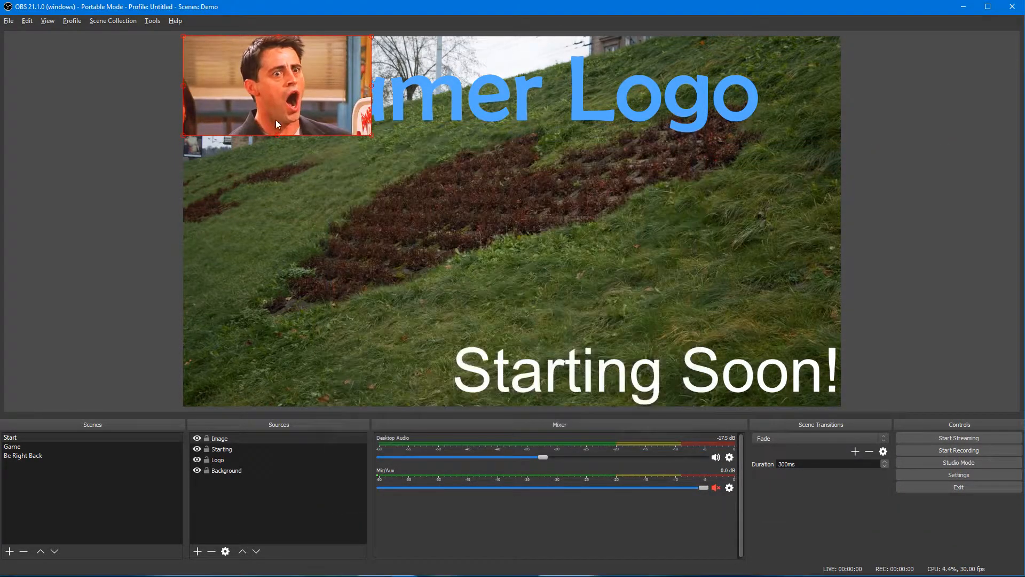
Step: Center-align the joey.gif image and position it at 960, 540
{"action": "right_click", "coordinate": [289, 87]}
{"action": "mouse_move", "coordinate": [364, 283]}
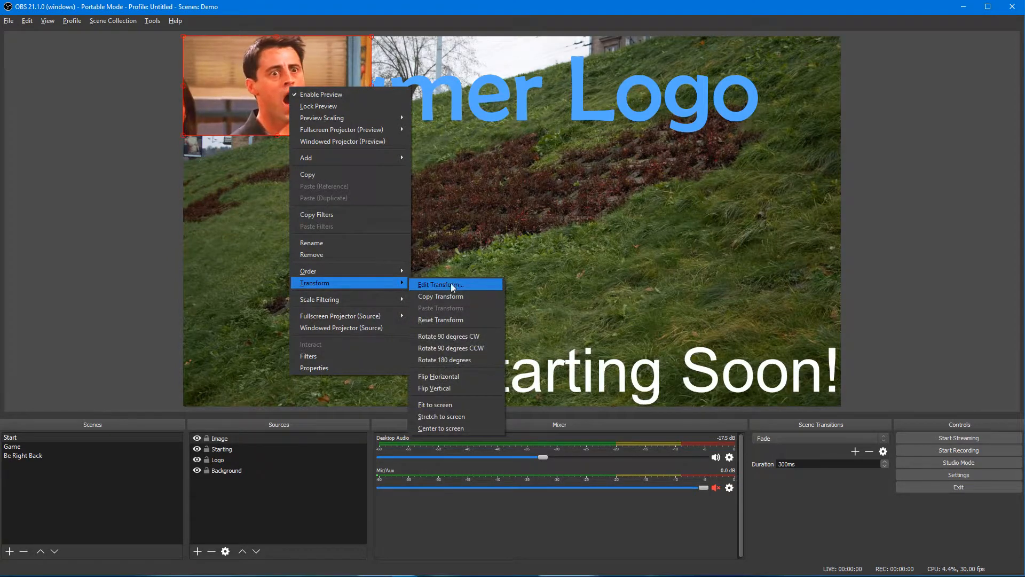
{"action": "left_click", "coordinate": [450, 285]}
{"action": "left_click", "coordinate": [523, 272]}
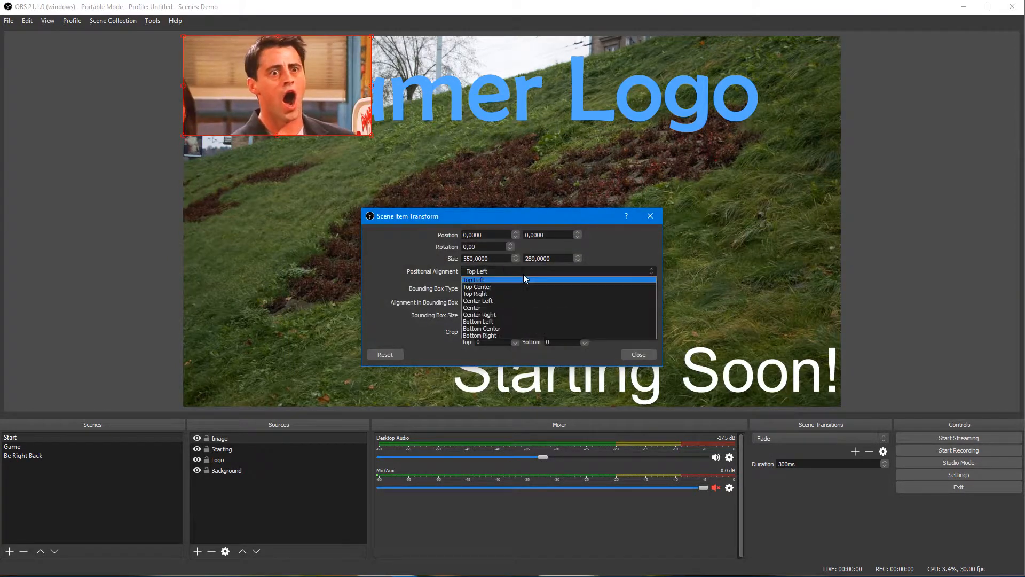
{"action": "left_click", "coordinate": [507, 307]}
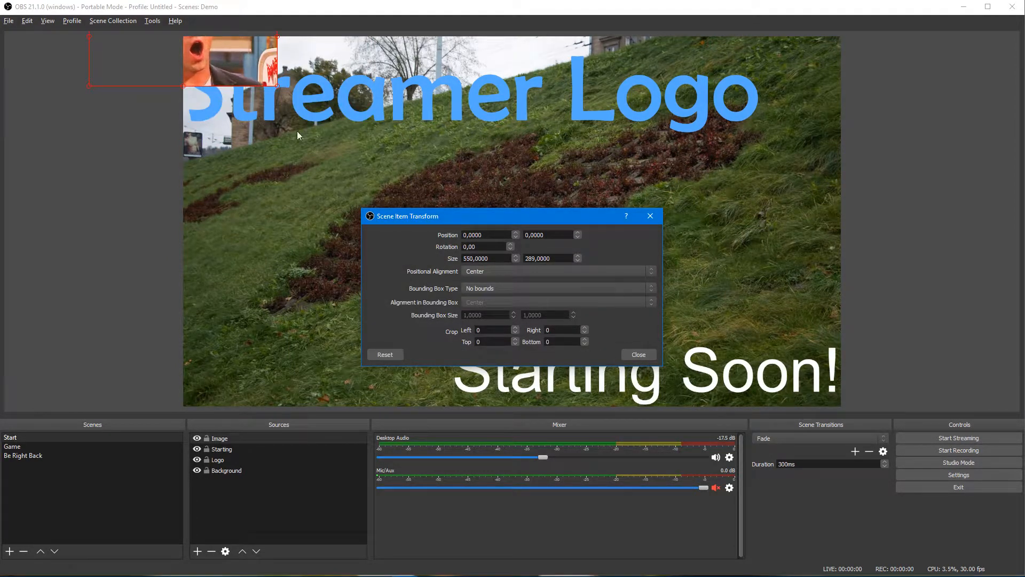
{"action": "double_click", "coordinate": [474, 235]}
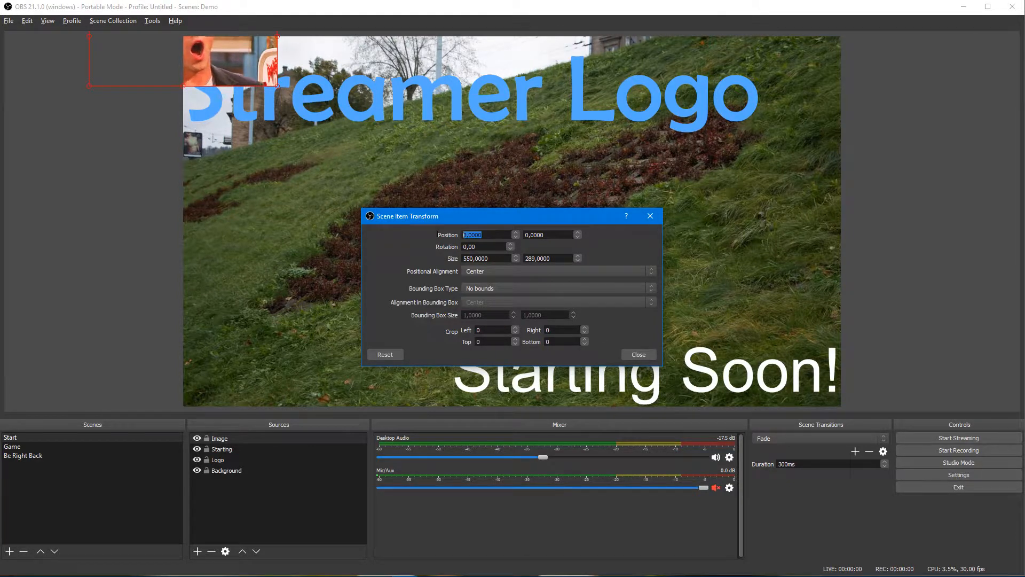
{"action": "type", "text": "97"}
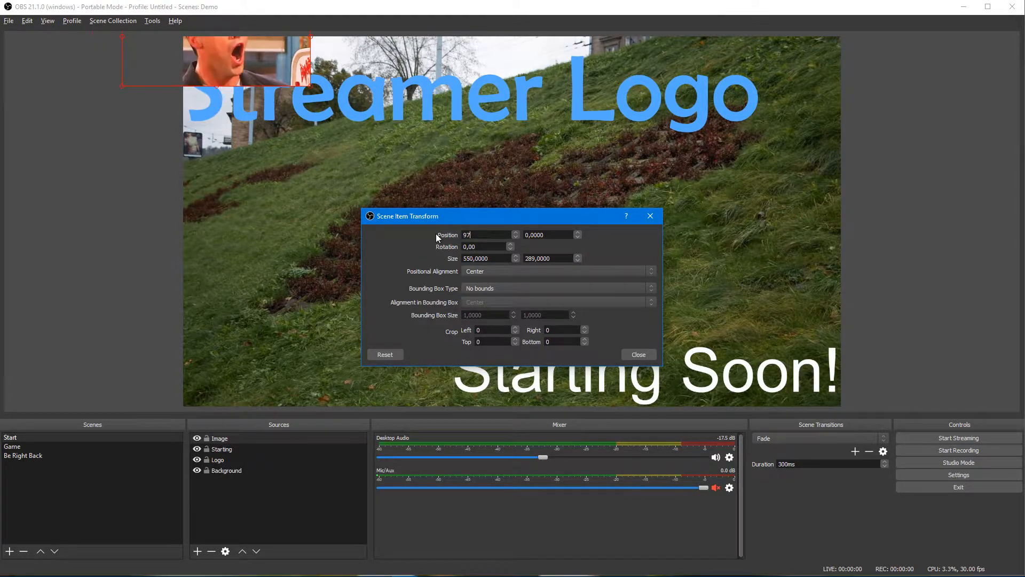
{"action": "key", "text": "BackSpace"}
{"action": "type", "text": "60"}
{"action": "key", "text": "Tab"}
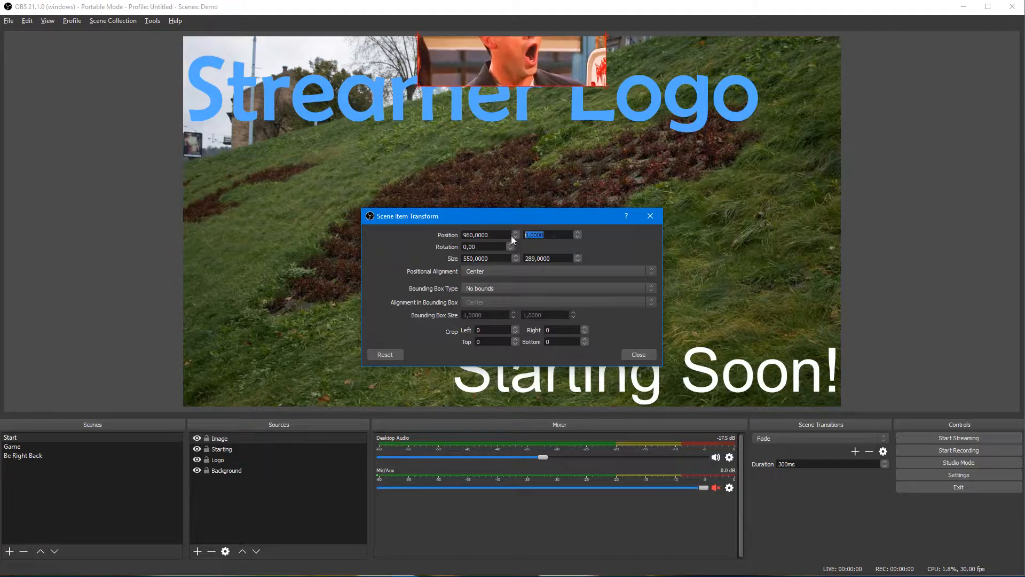
{"action": "type", "text": "540"}
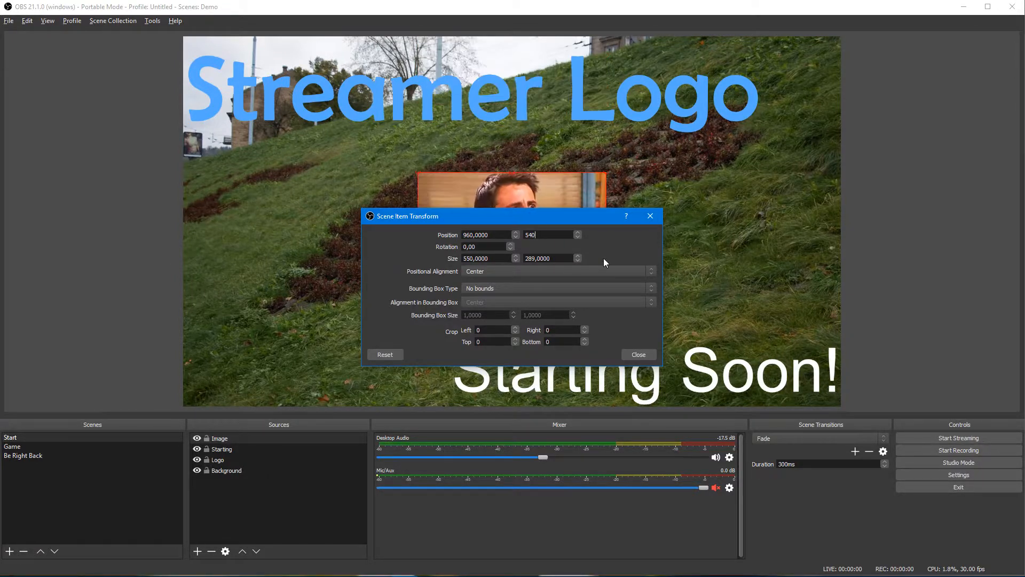
{"action": "left_click", "coordinate": [634, 355]}
Step: Resize the image to 1100×578 and hide the Image source
{"action": "right_click", "coordinate": [481, 252]}
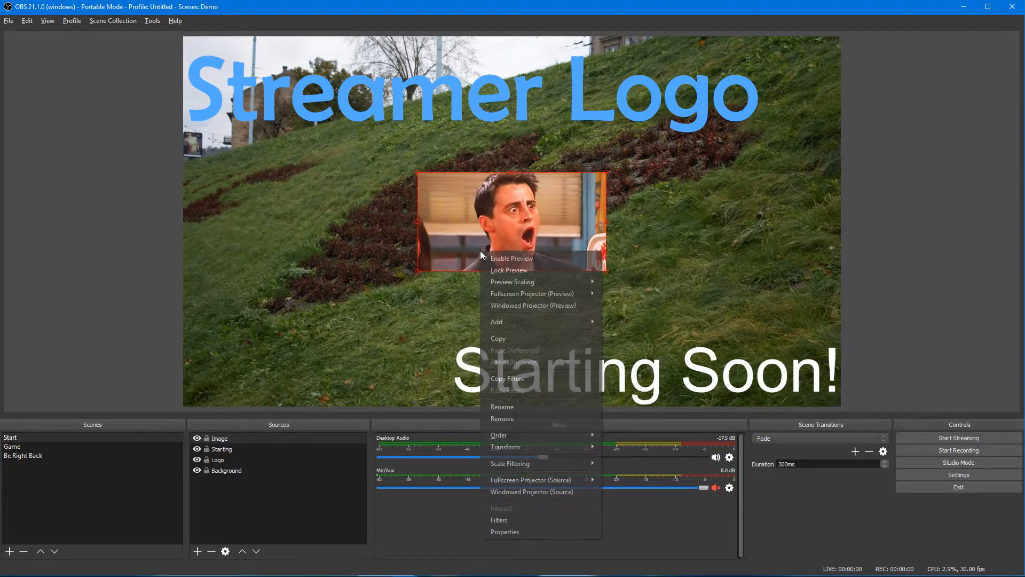
{"action": "mouse_move", "coordinate": [549, 447]}
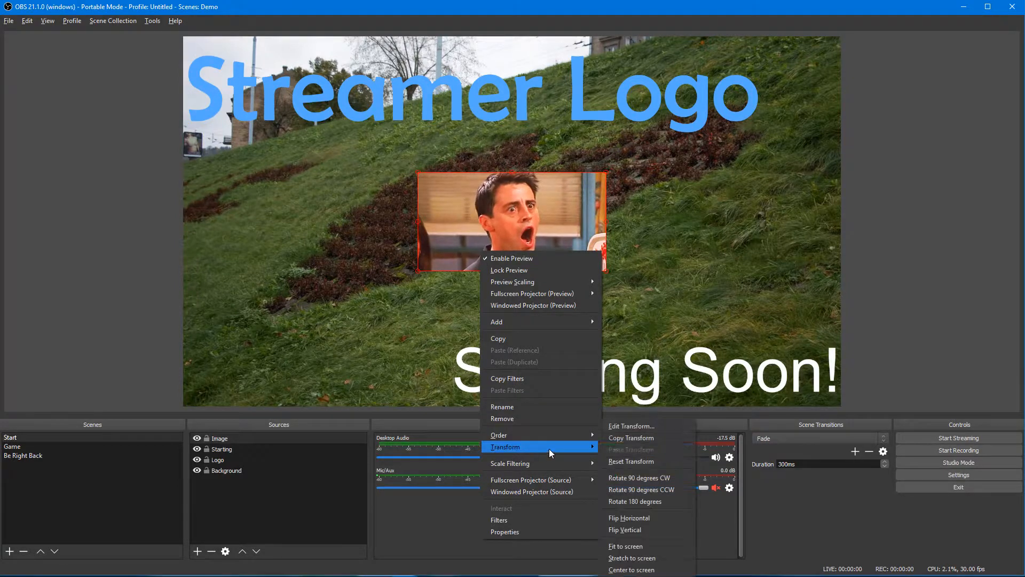
{"action": "left_click", "coordinate": [635, 430]}
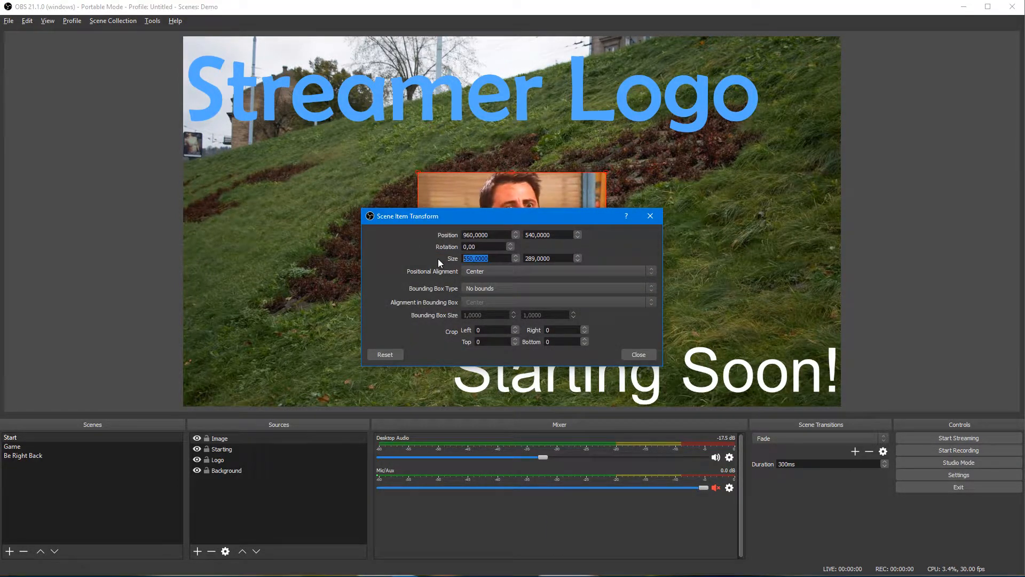
{"action": "type", "text": "1100"}
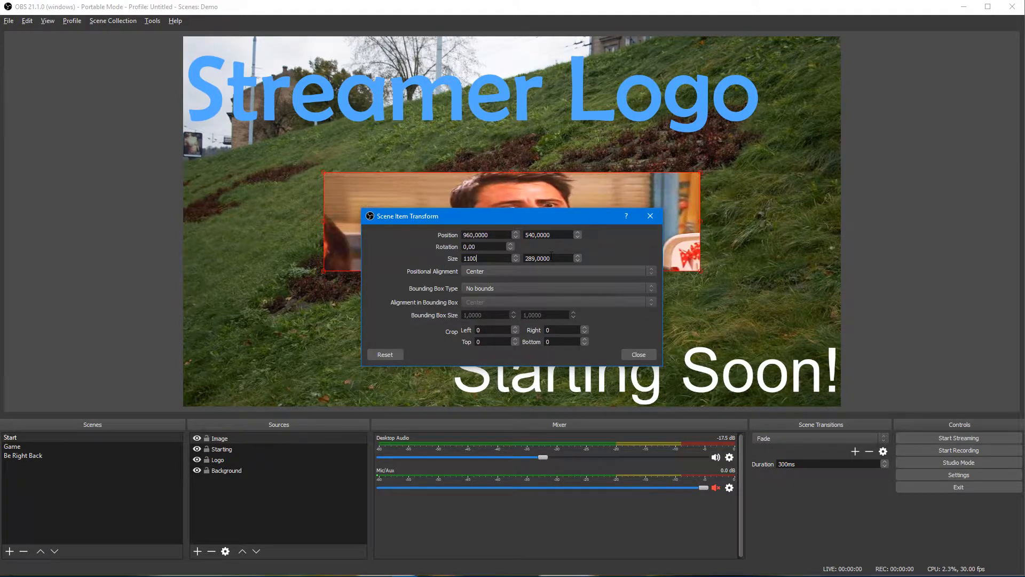
{"action": "key", "text": "Tab"}
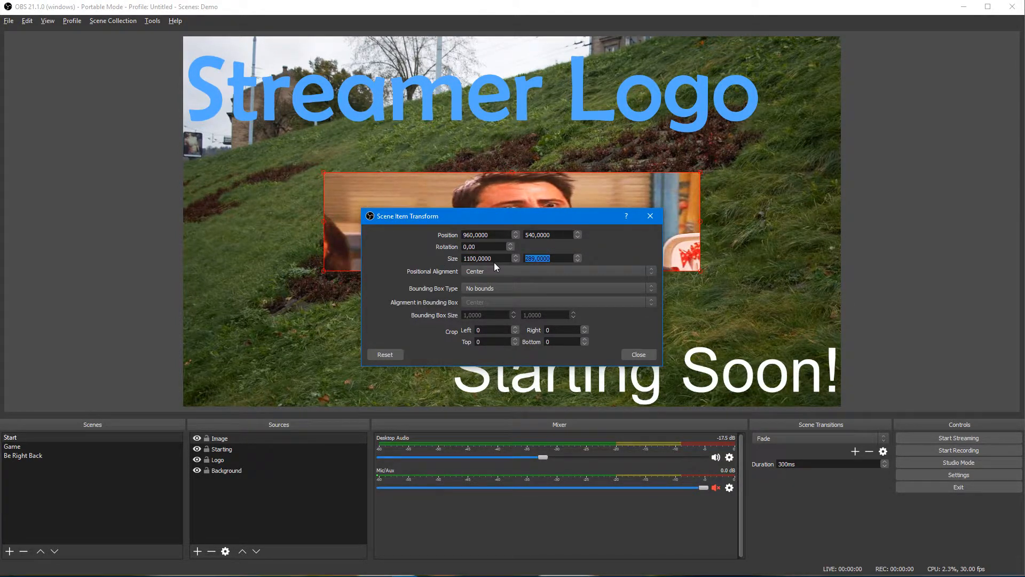
{"action": "type", "text": "578"}
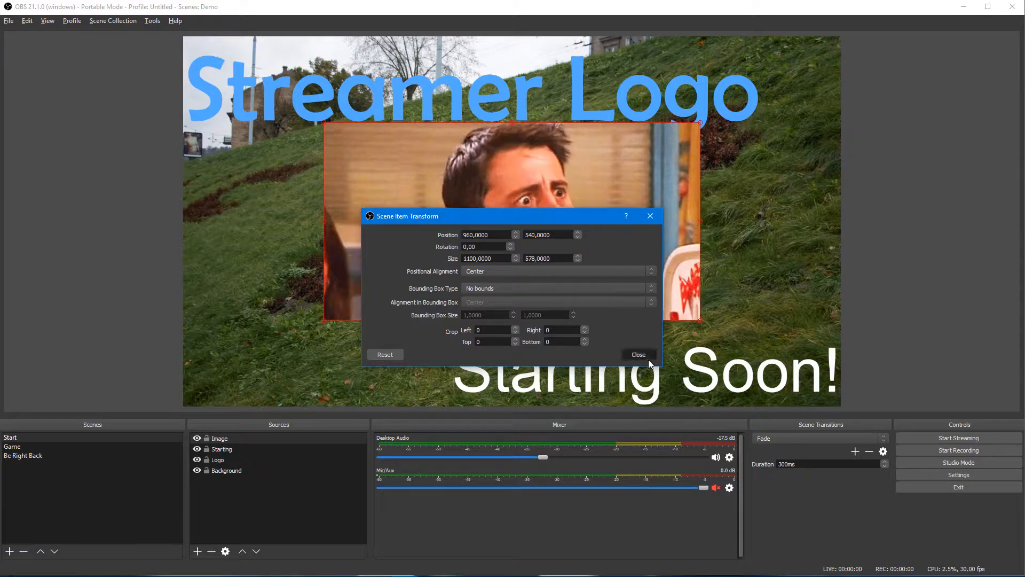
{"action": "left_click", "coordinate": [647, 355]}
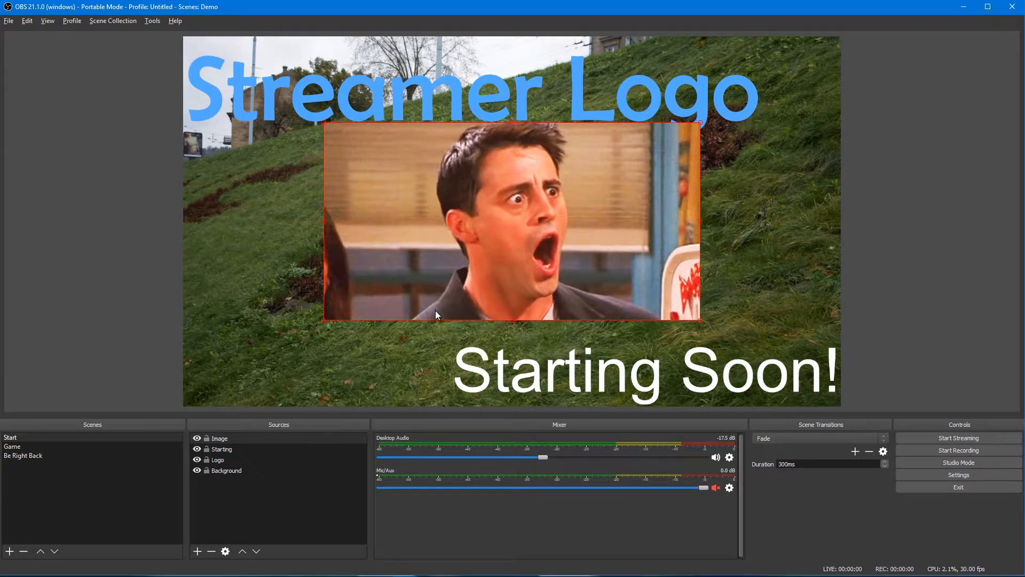
{"action": "left_click", "coordinate": [197, 439]}
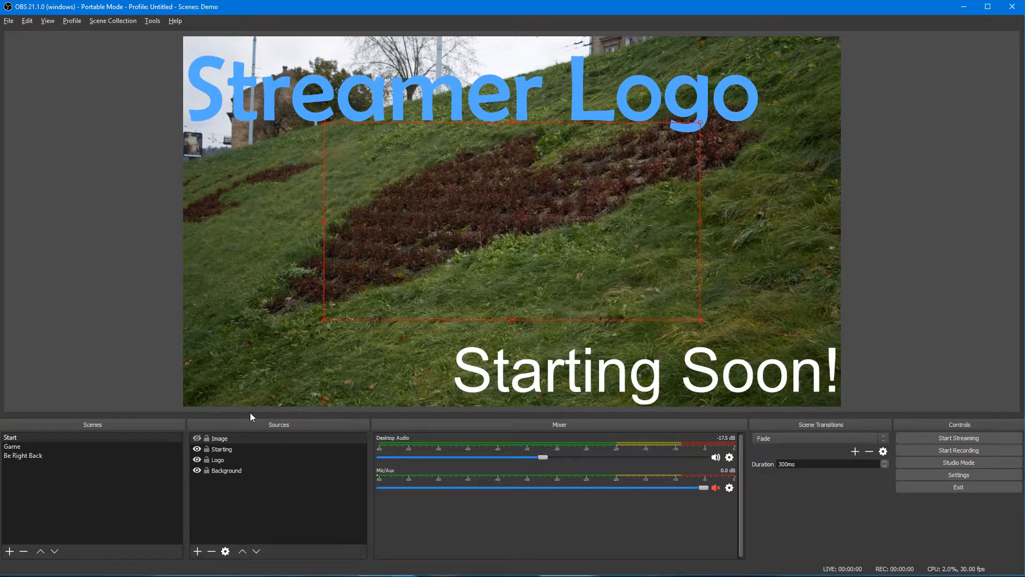
Step: Add a Hide Toggle button to the empty grid slot, linked to the Image source
{"action": "key", "text": "alt+Tab"}
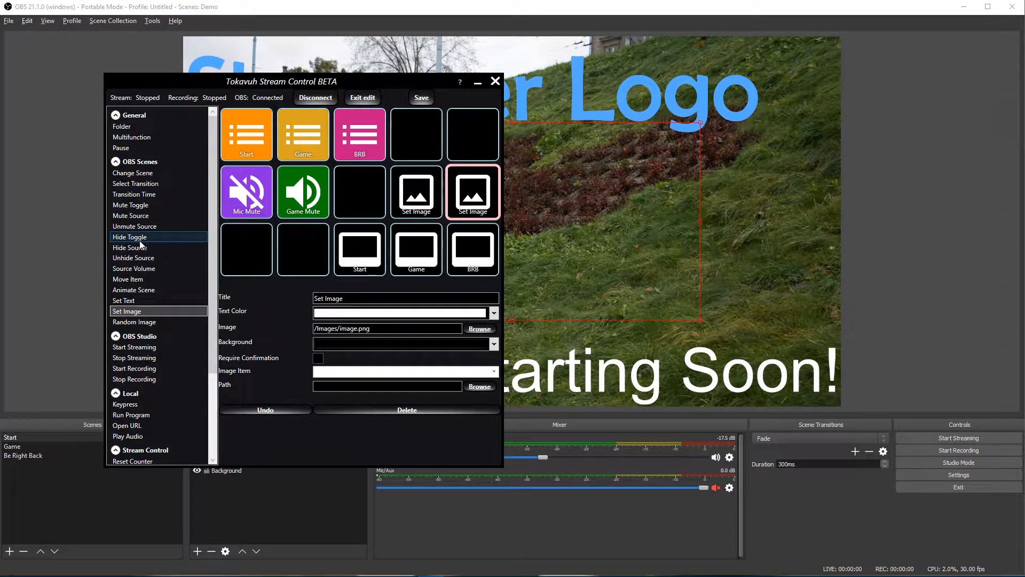
{"action": "left_click_drag", "start_coordinate": [137, 241], "coordinate": [469, 145]}
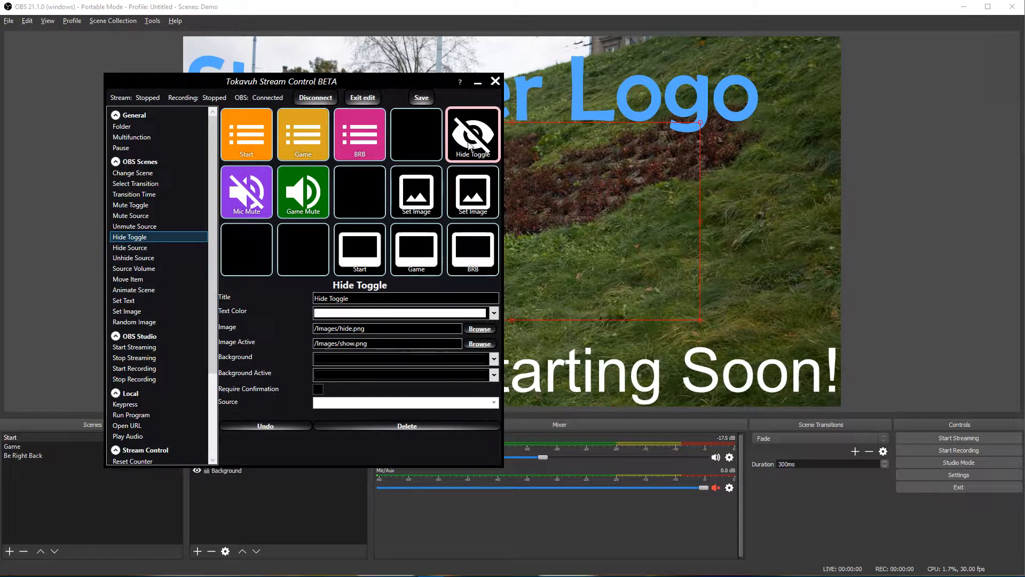
{"action": "left_click", "coordinate": [494, 404]}
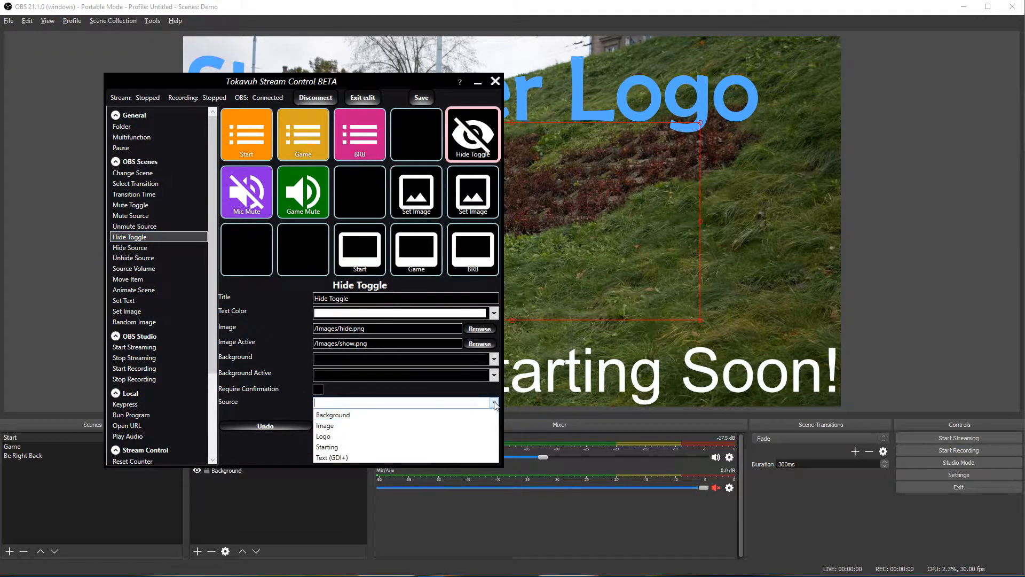
{"action": "left_click", "coordinate": [345, 427]}
{"action": "left_click", "coordinate": [364, 97]}
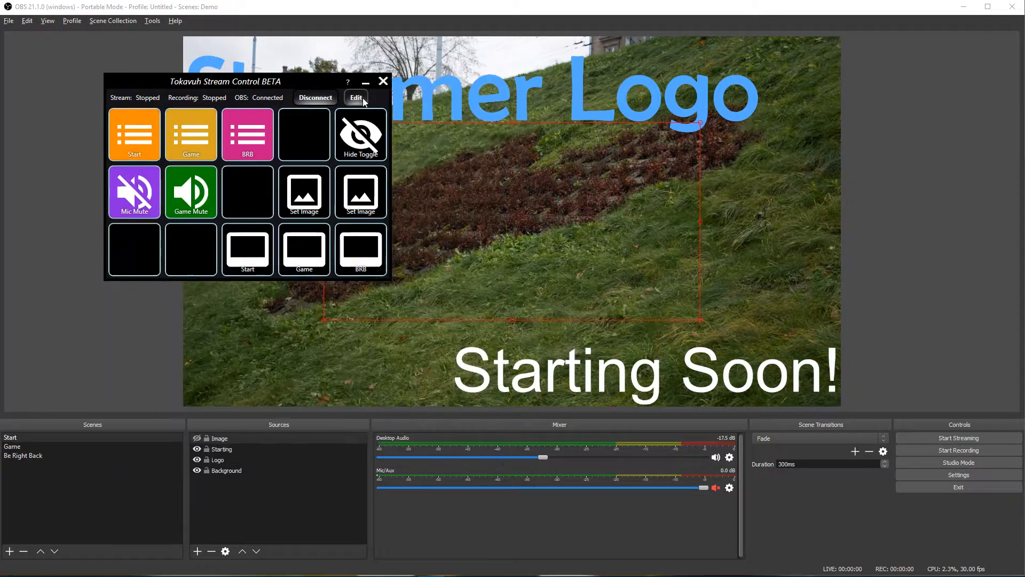
Step: Test the Hide Toggle by showing and hiding the image twice
{"action": "left_click", "coordinate": [367, 147]}
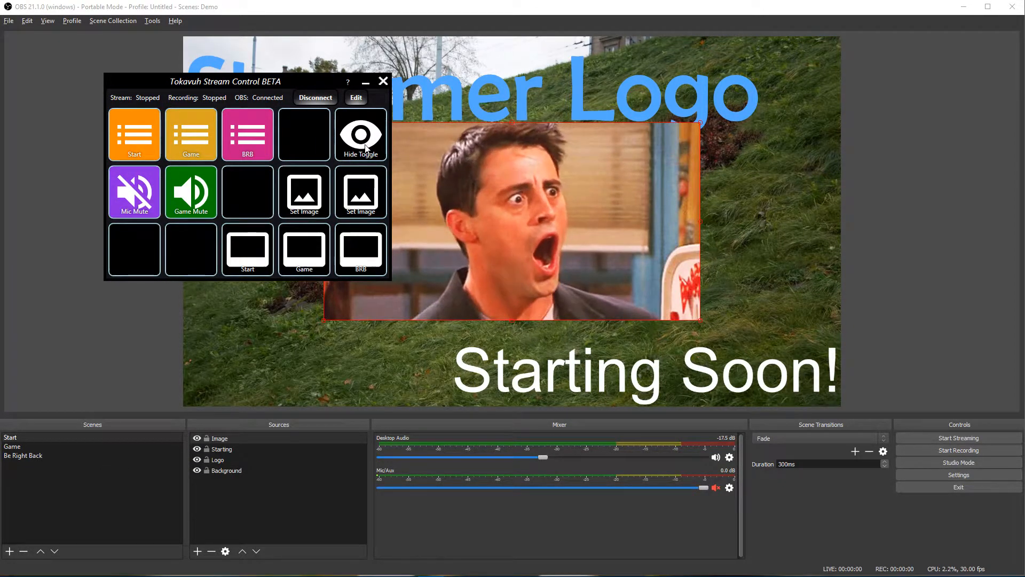
{"action": "left_click", "coordinate": [367, 146]}
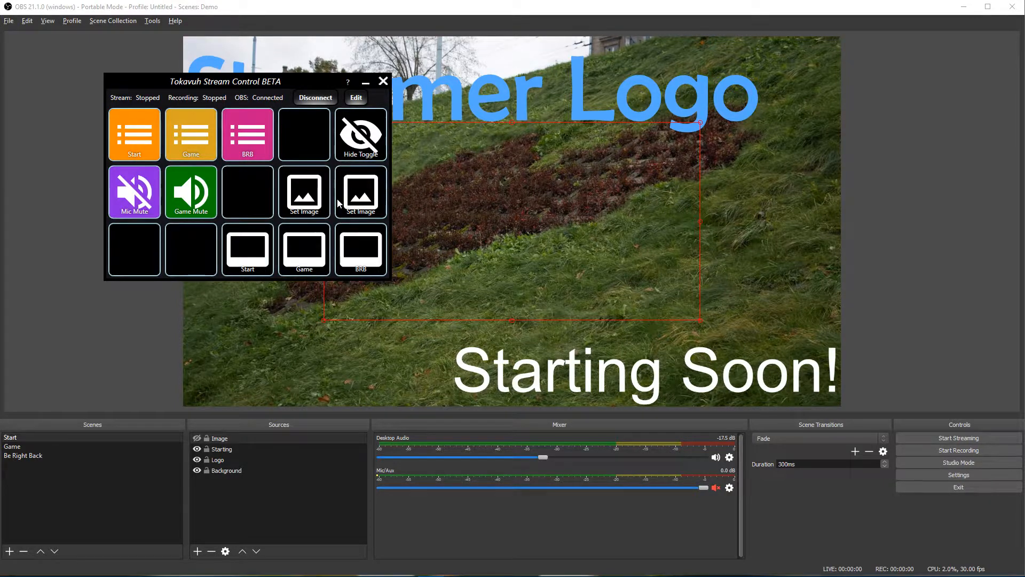
{"action": "left_click", "coordinate": [364, 146]}
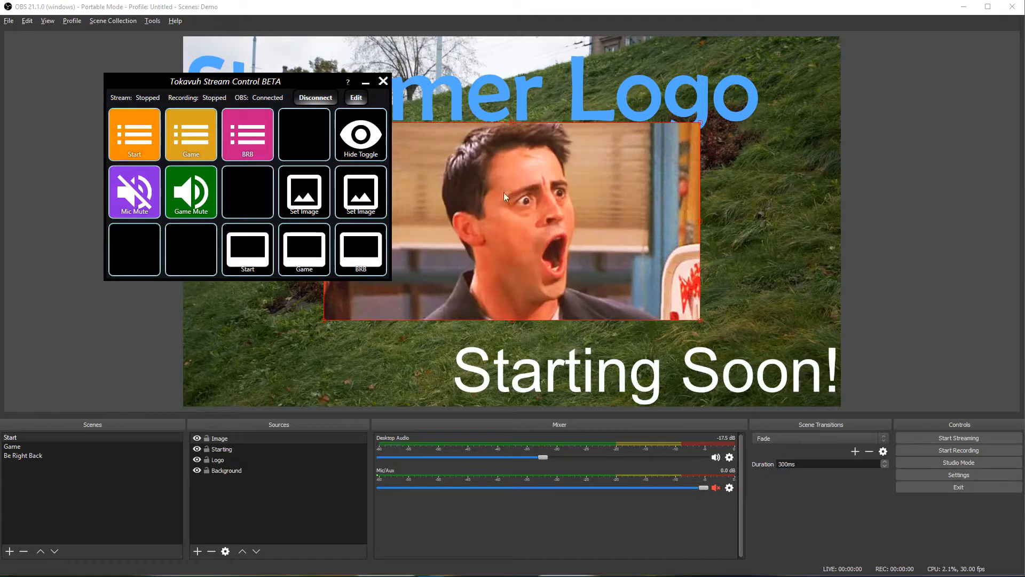
{"action": "left_click", "coordinate": [375, 154]}
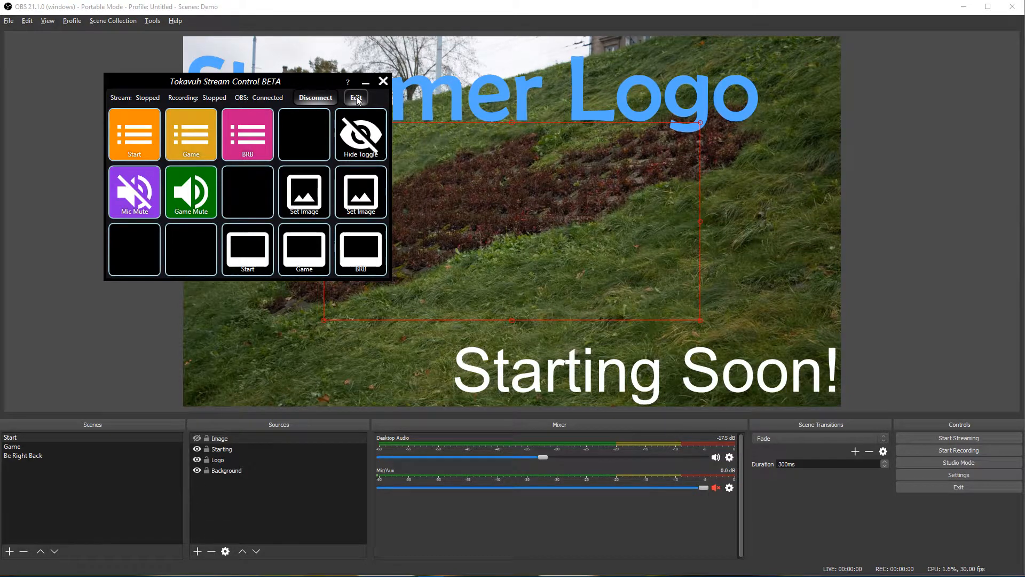
Step: Point both Set Image buttons at the Image source
{"action": "left_click", "coordinate": [363, 144]}
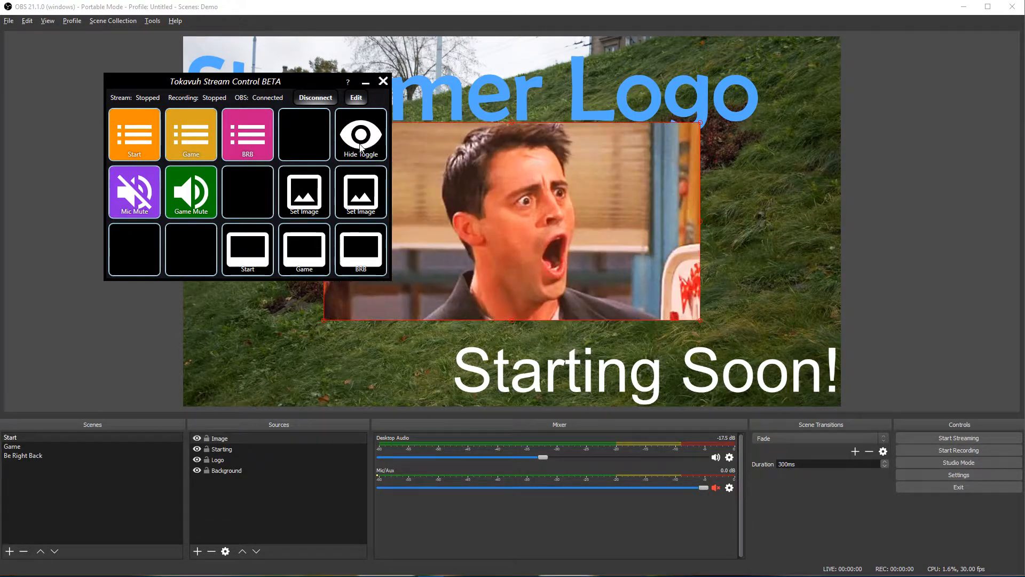
{"action": "left_click", "coordinate": [357, 98]}
{"action": "left_click", "coordinate": [416, 192]}
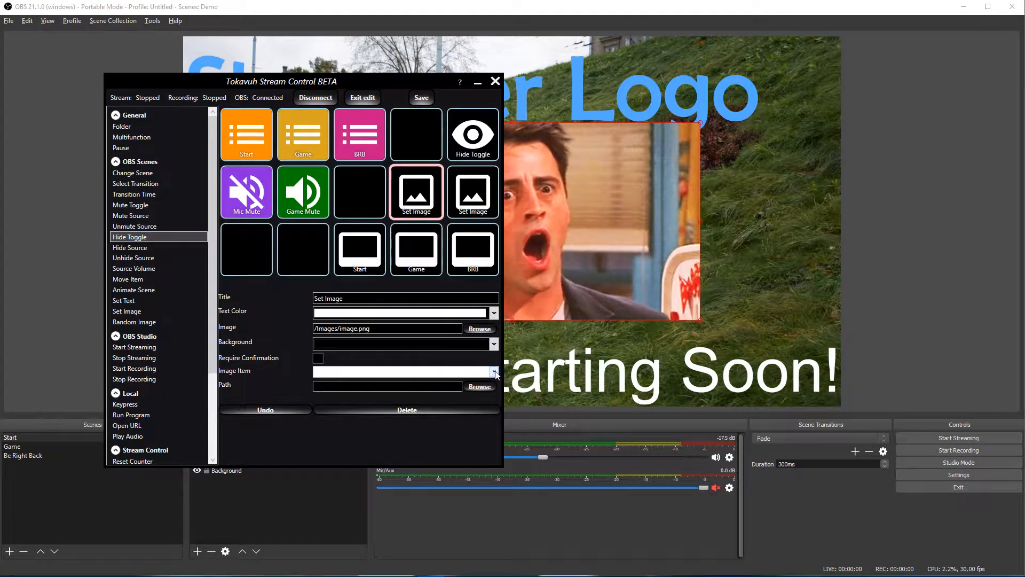
{"action": "left_click", "coordinate": [374, 372]}
{"action": "left_click", "coordinate": [351, 393]}
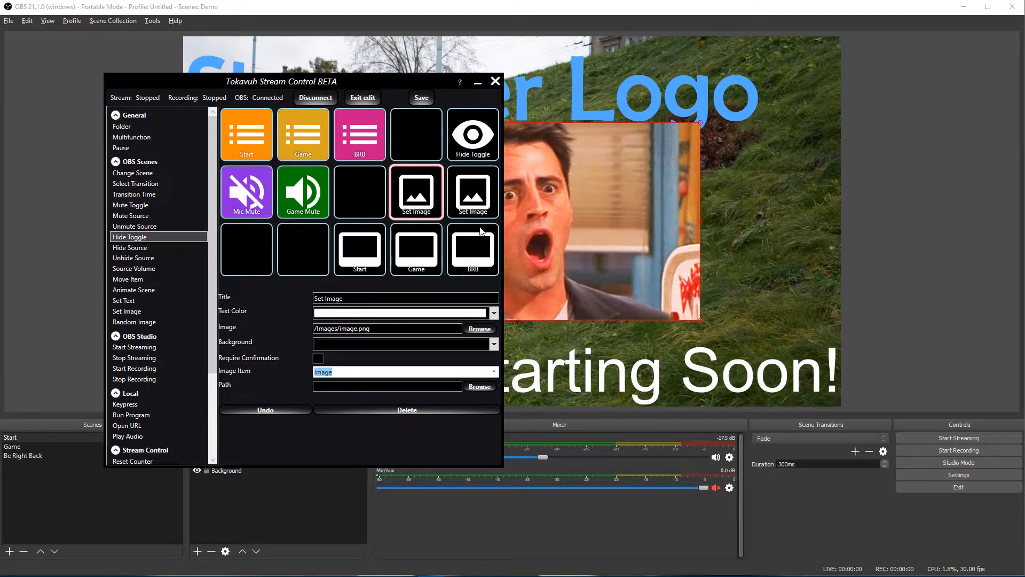
{"action": "left_click", "coordinate": [474, 192]}
{"action": "left_click", "coordinate": [494, 371]}
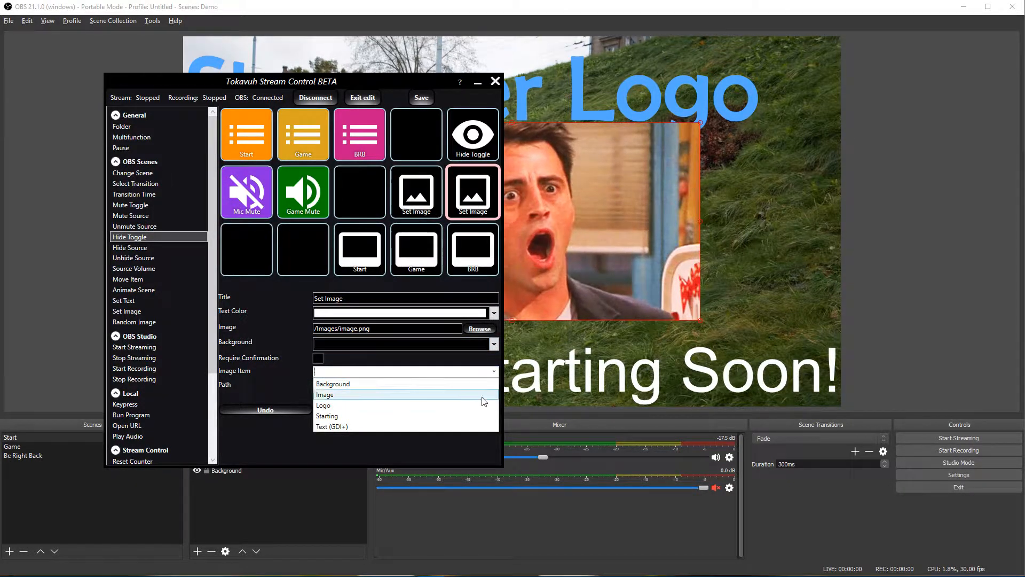
{"action": "left_click", "coordinate": [481, 394]}
Step: Assign joey.gif to the first Set Image button and whoa2.gif to the second
{"action": "left_click", "coordinate": [415, 199]}
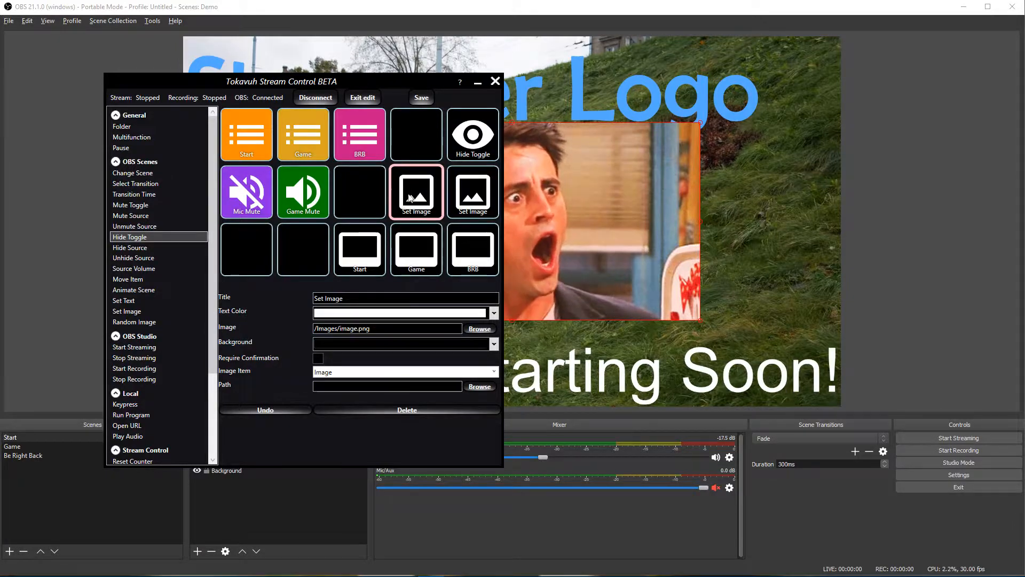
{"action": "left_click", "coordinate": [480, 386]}
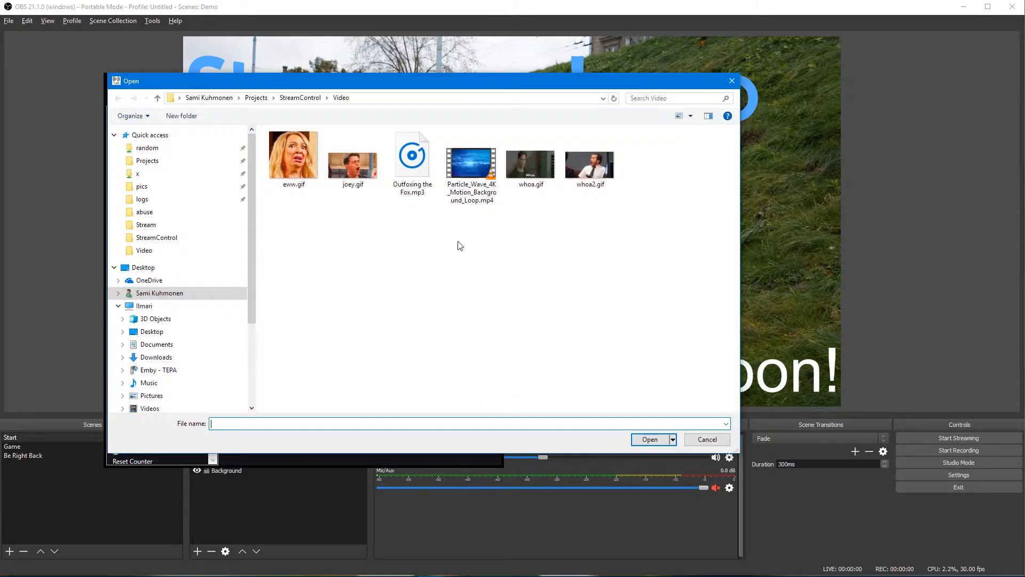
{"action": "left_click", "coordinate": [345, 170]}
{"action": "double_click", "coordinate": [344, 170]}
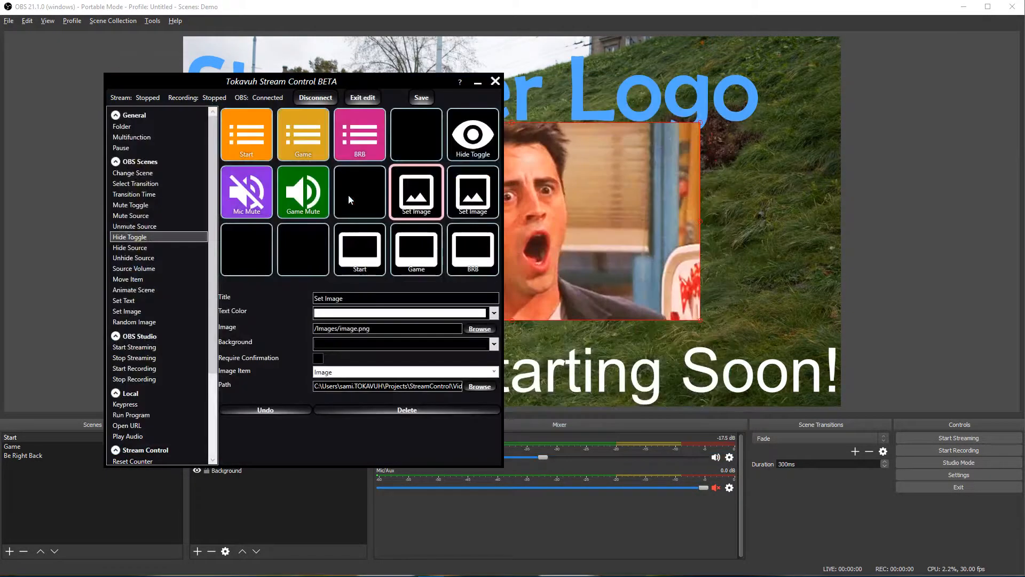
{"action": "left_click", "coordinate": [479, 387]}
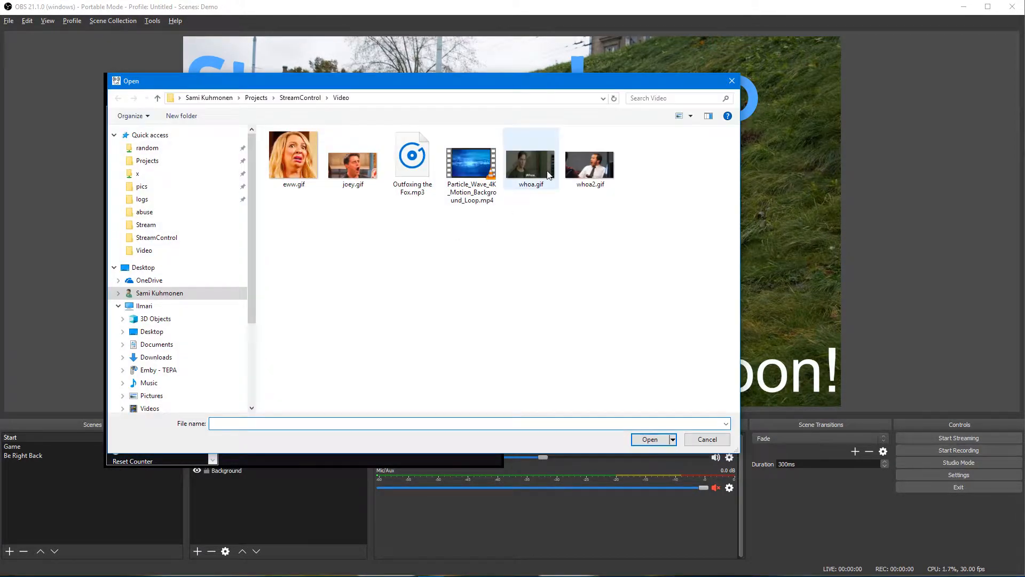
{"action": "double_click", "coordinate": [593, 167]}
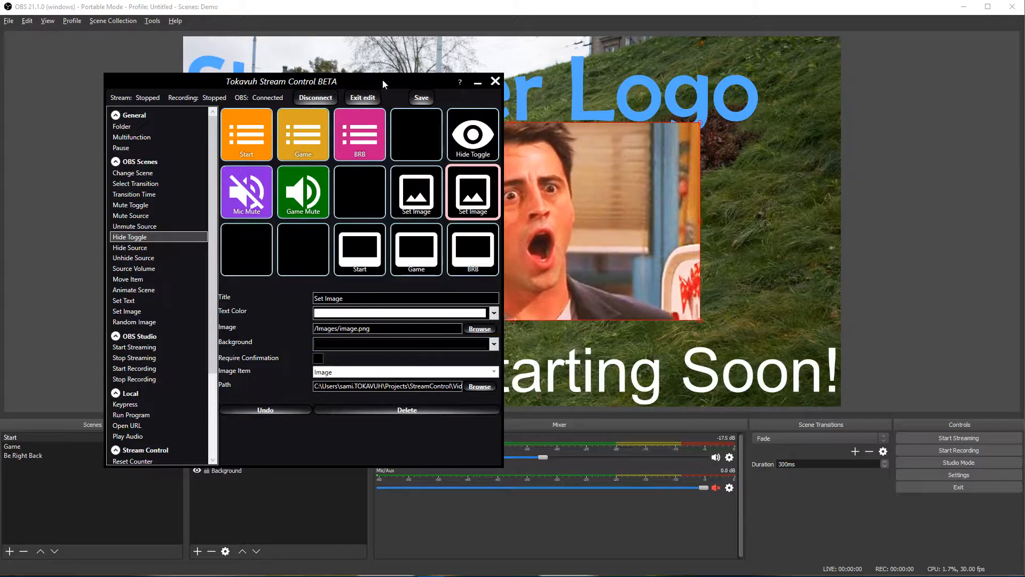
{"action": "left_click", "coordinate": [363, 98]}
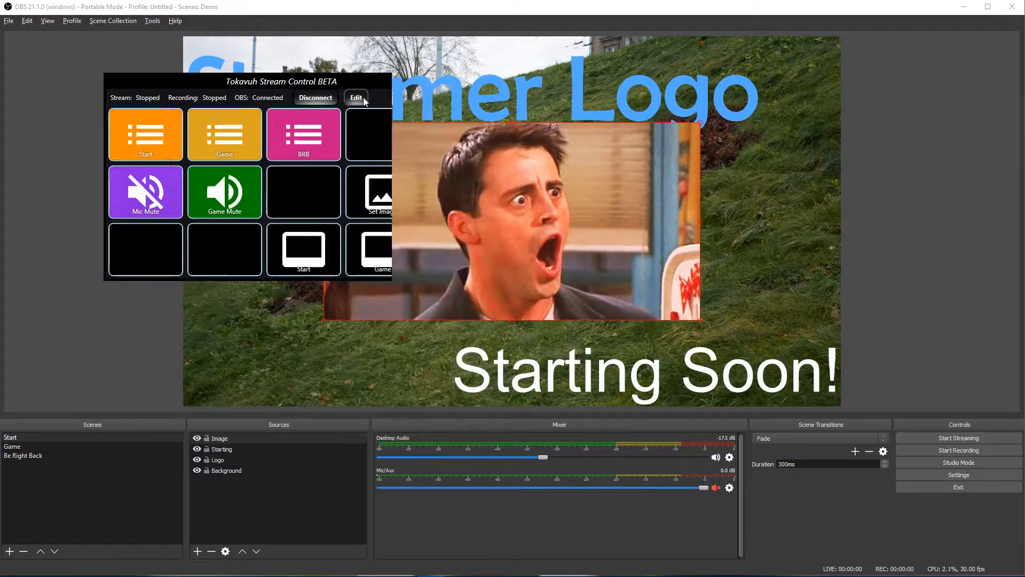
Step: Alternate the two Set Image buttons between whoa2.gif and joey.gif, ending on whoa2.gif
{"action": "left_click", "coordinate": [354, 193]}
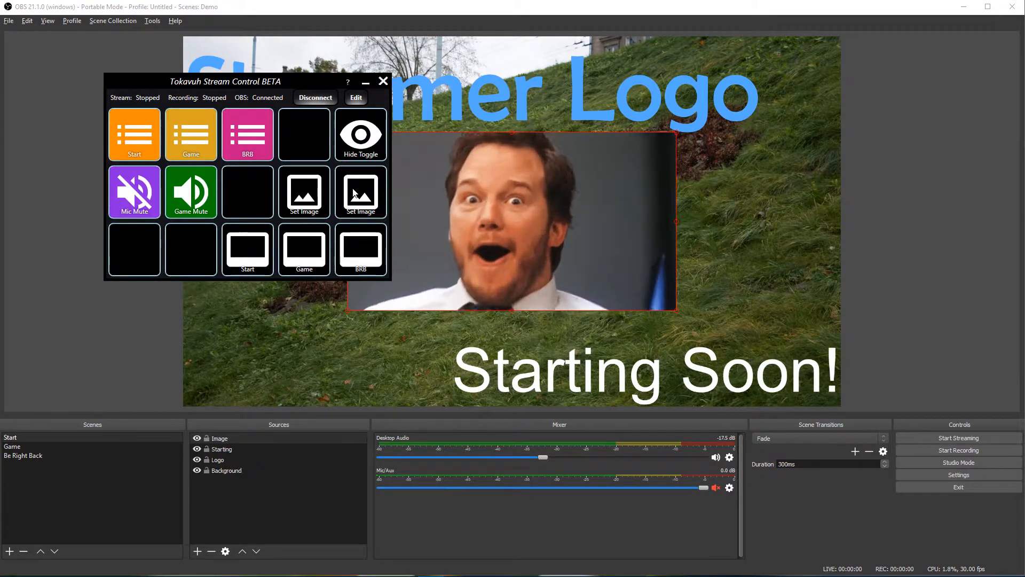
{"action": "left_click", "coordinate": [293, 192]}
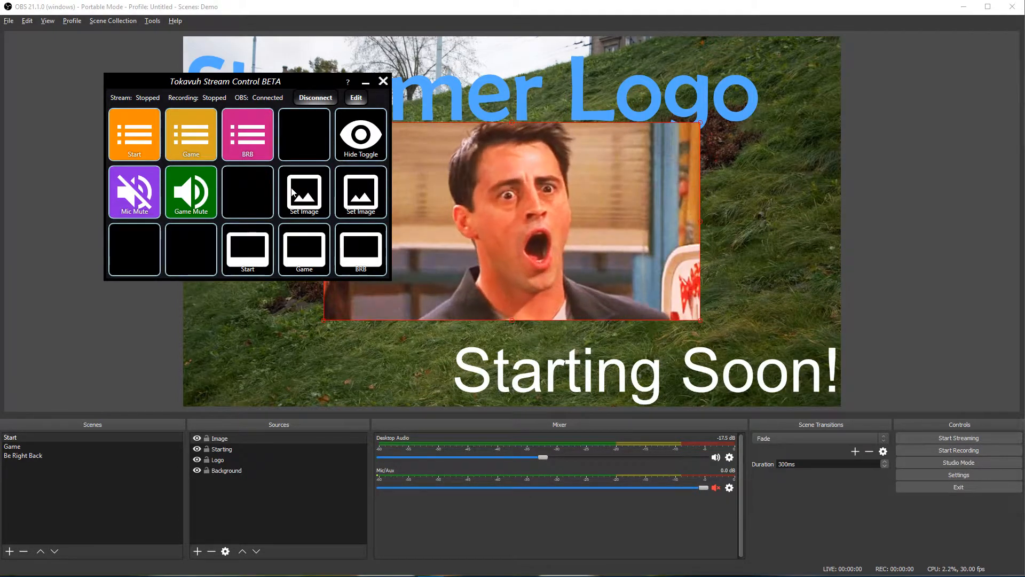
{"action": "left_click", "coordinate": [364, 184]}
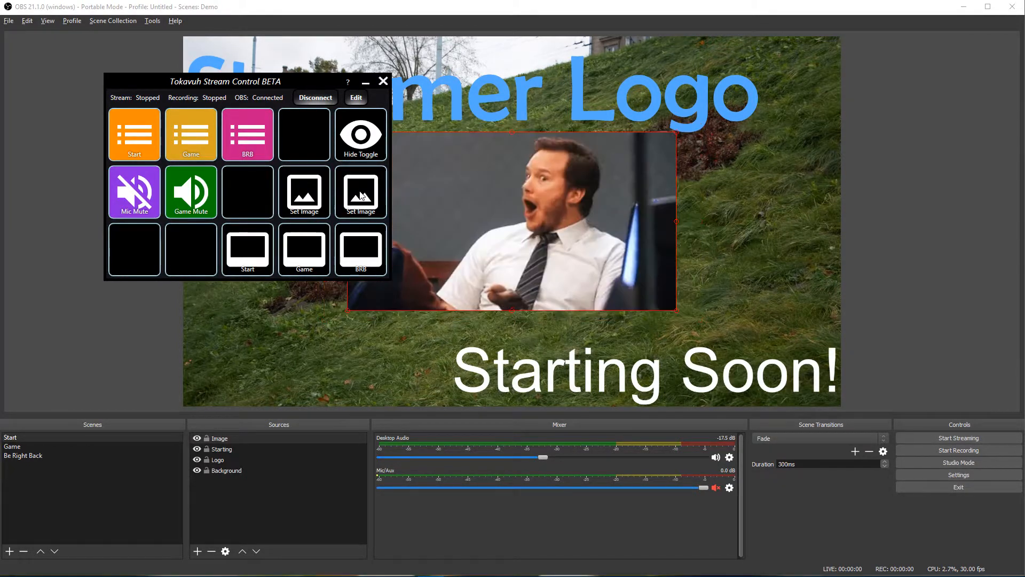
{"action": "left_click", "coordinate": [308, 203]}
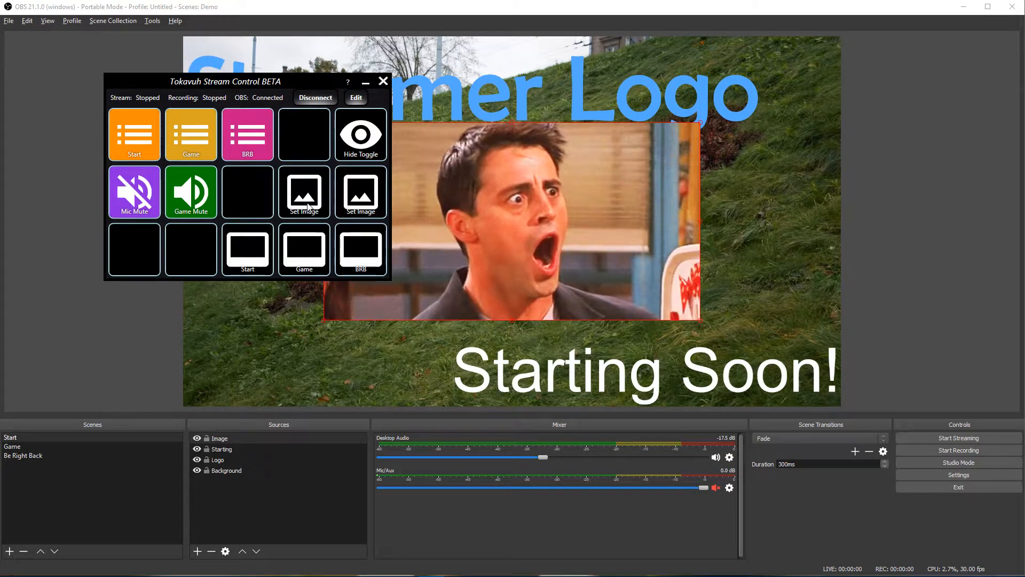
{"action": "left_click", "coordinate": [361, 205]}
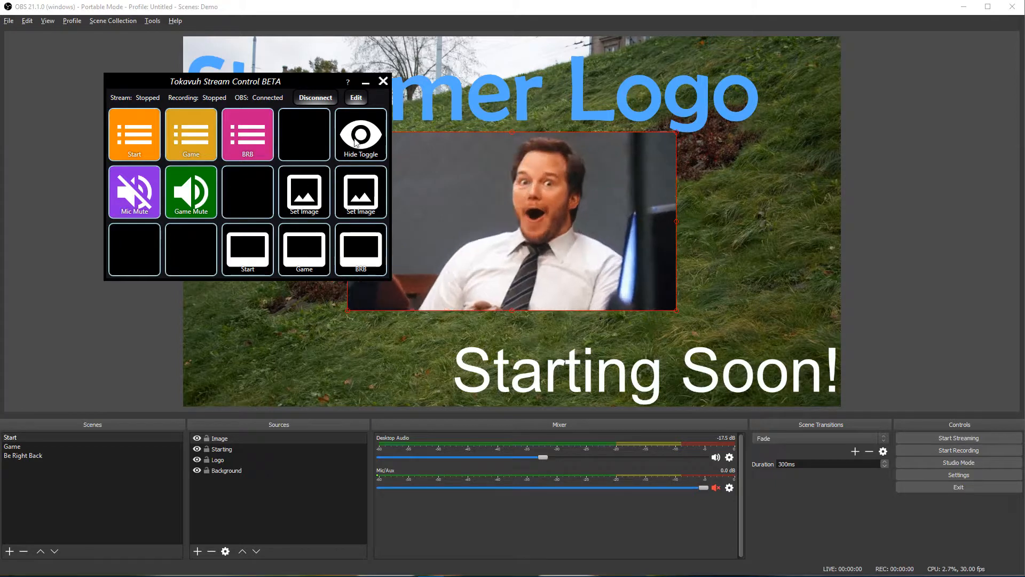
Step: Add a Random Image button in the empty middle-row cell that targets Image and uses the Video folder
{"action": "left_click", "coordinate": [357, 98]}
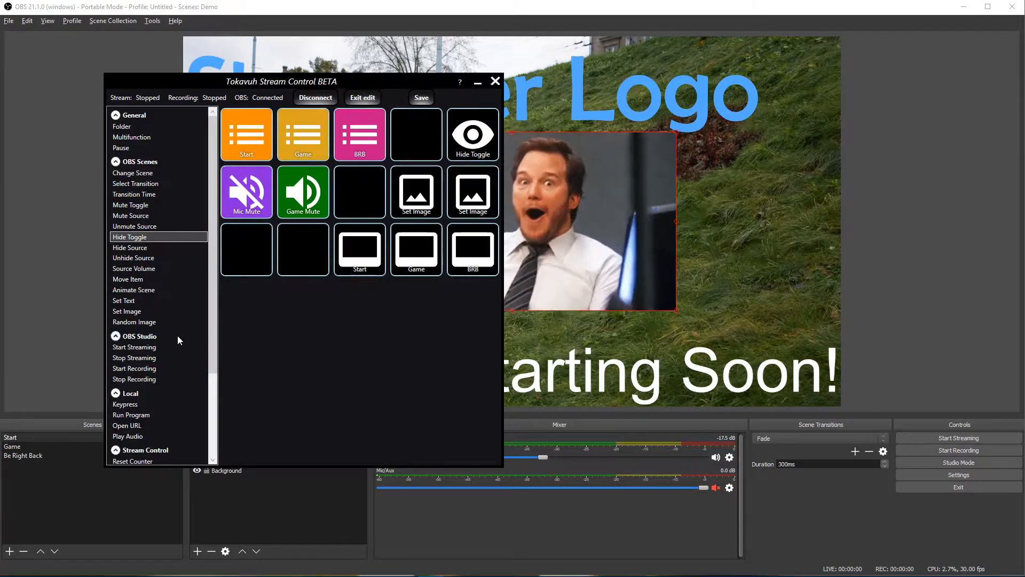
{"action": "left_click", "coordinate": [143, 322]}
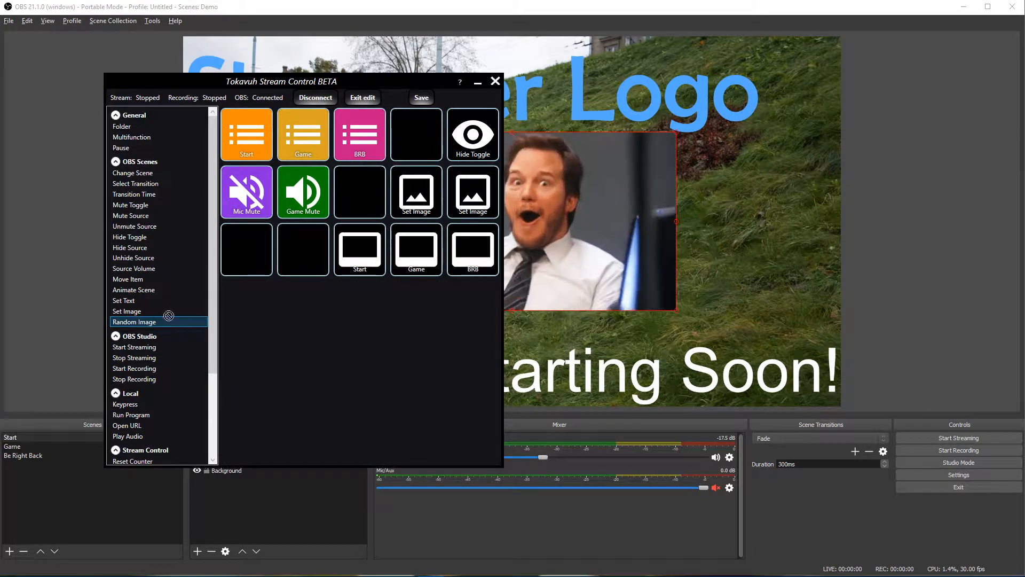
{"action": "left_click_drag", "start_coordinate": [169, 315], "coordinate": [353, 209]}
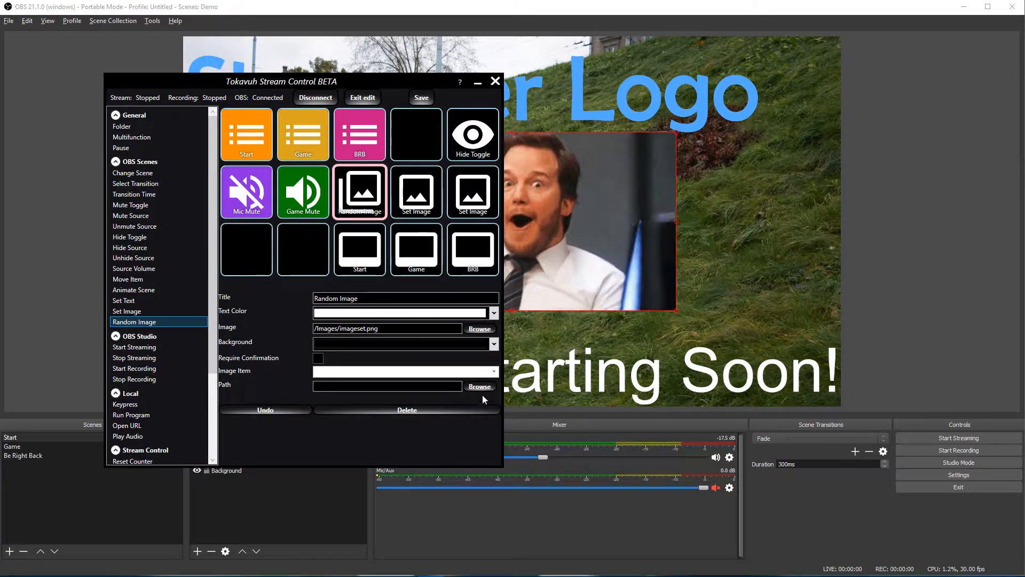
{"action": "left_click", "coordinate": [491, 371]}
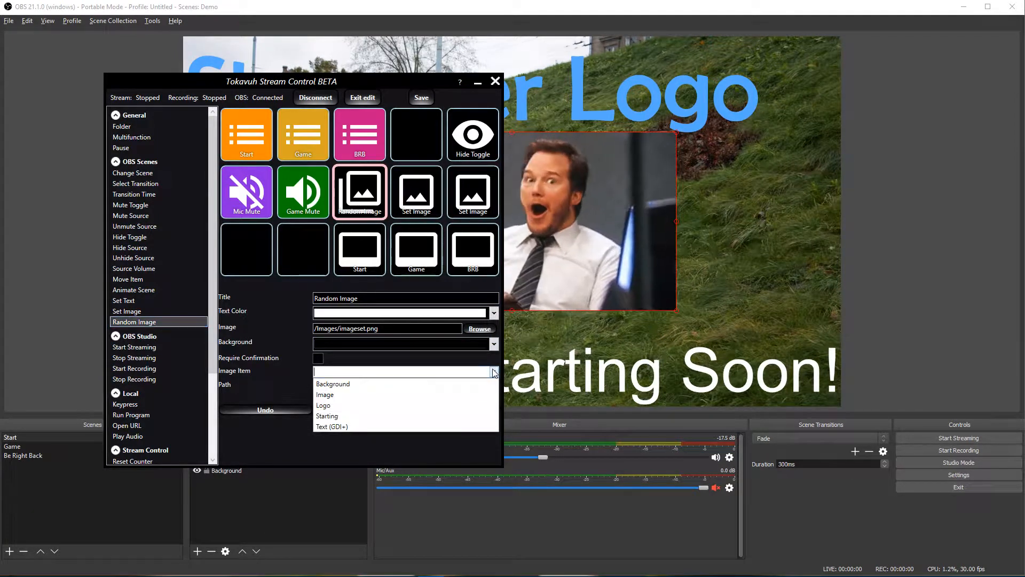
{"action": "left_click", "coordinate": [348, 395]}
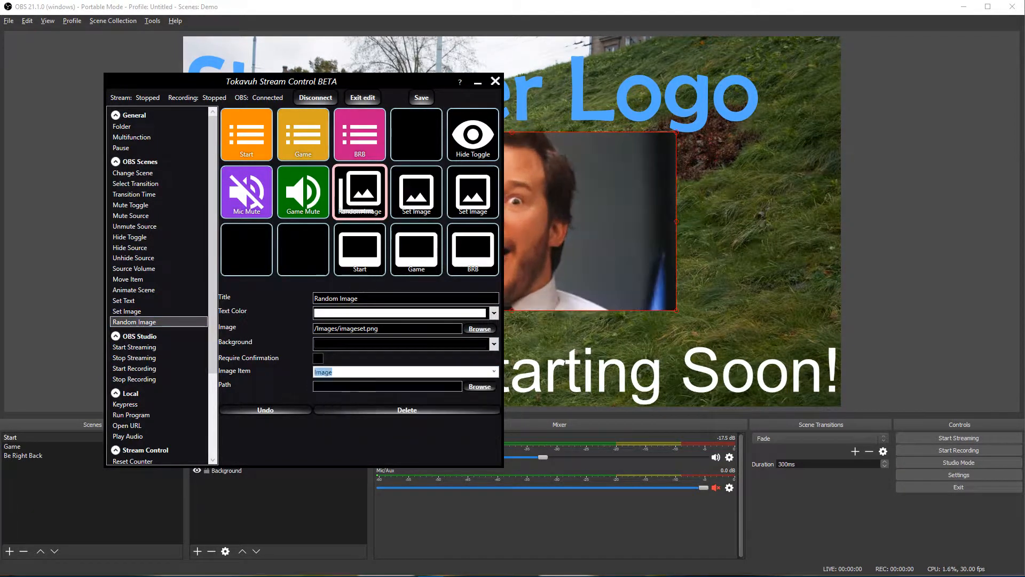
{"action": "left_click", "coordinate": [479, 387]}
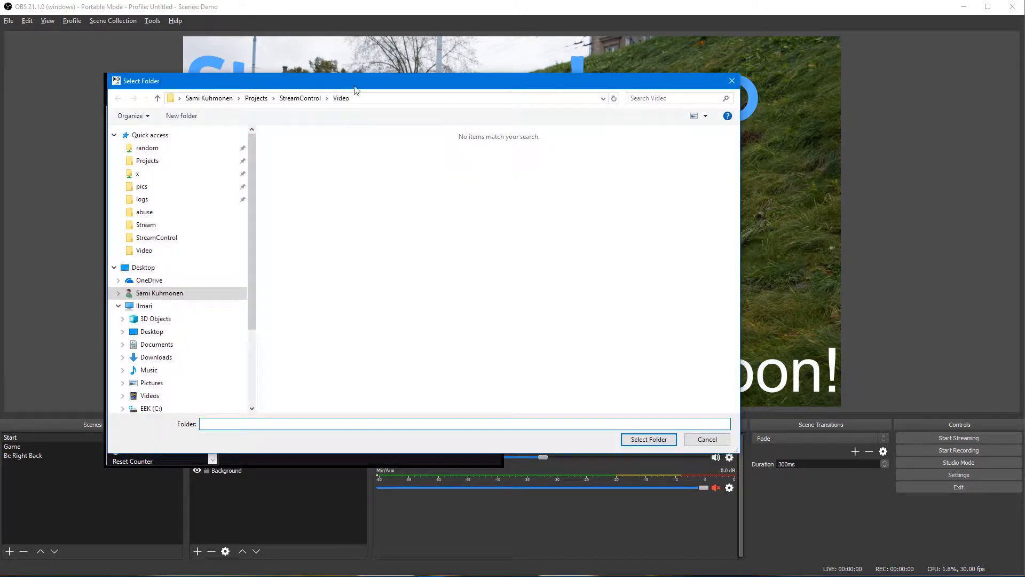
{"action": "left_click", "coordinate": [655, 442]}
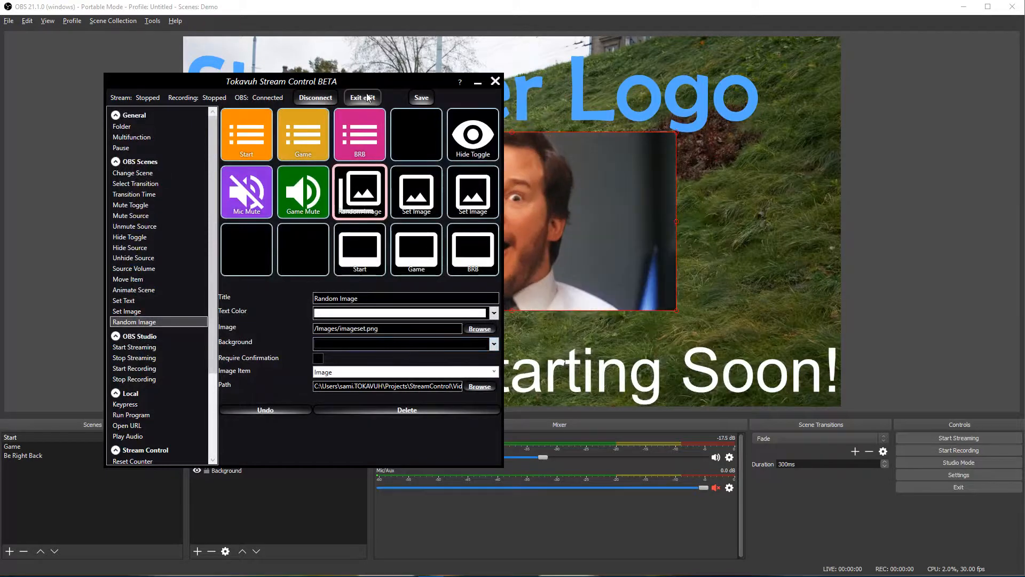
{"action": "left_click", "coordinate": [356, 99]}
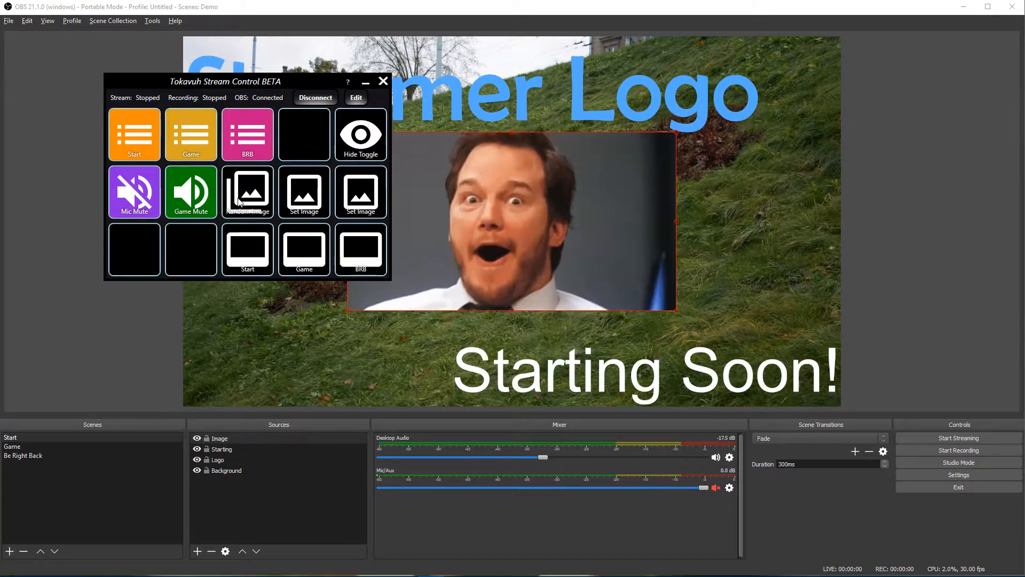
Step: Fire the Random Image button seven times to cycle through random images
{"action": "left_click", "coordinate": [239, 202]}
{"action": "left_click", "coordinate": [250, 202]}
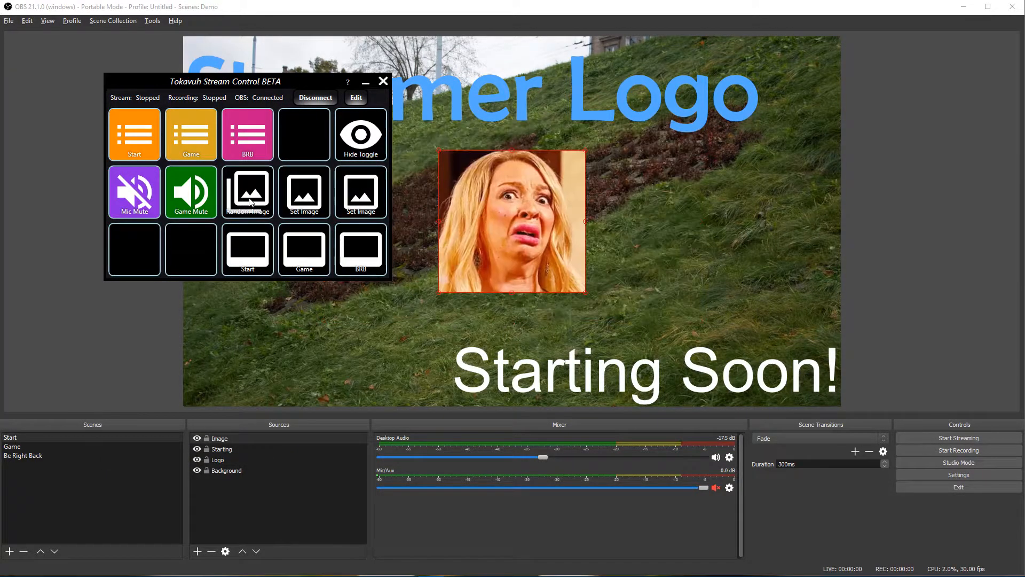
{"action": "left_click", "coordinate": [250, 202]}
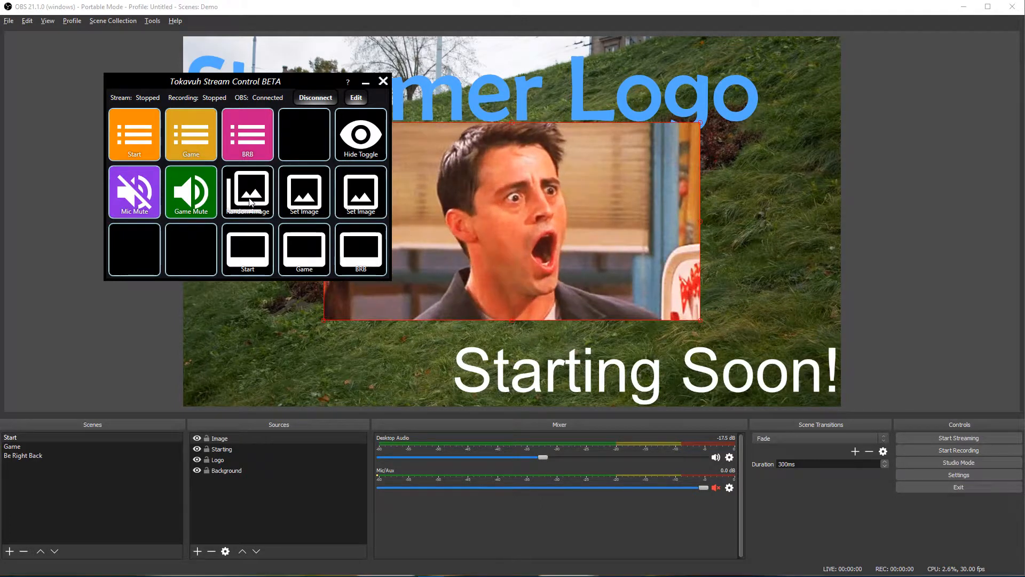
{"action": "left_click", "coordinate": [250, 202]}
{"action": "left_click", "coordinate": [250, 202]}
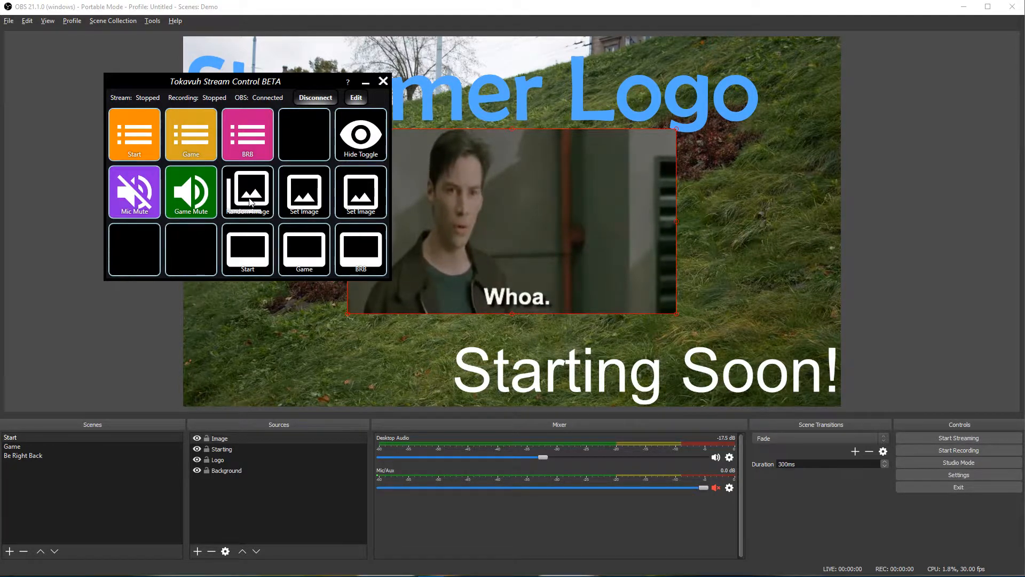
{"action": "left_click", "coordinate": [250, 201]}
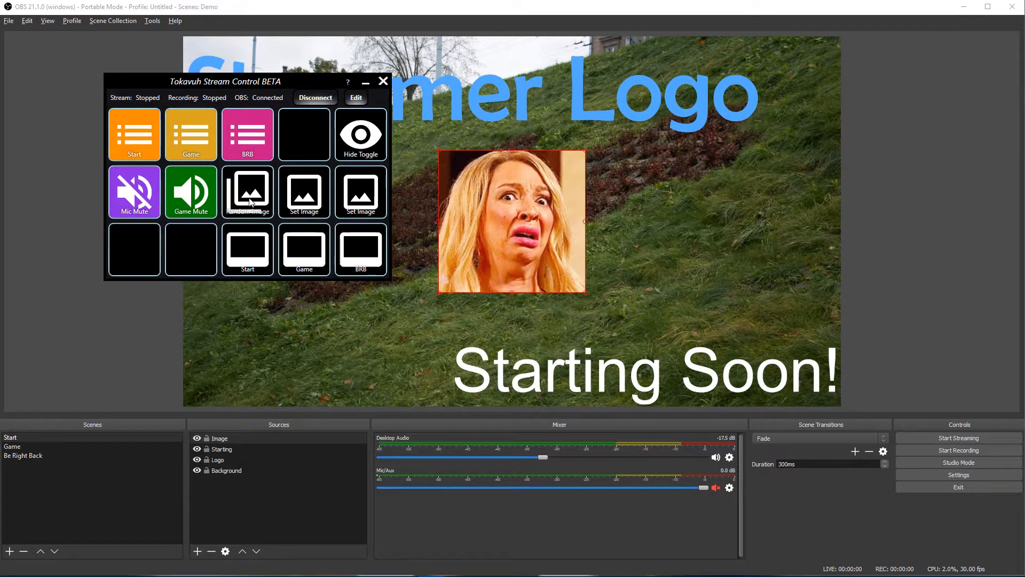
{"action": "left_click", "coordinate": [250, 202]}
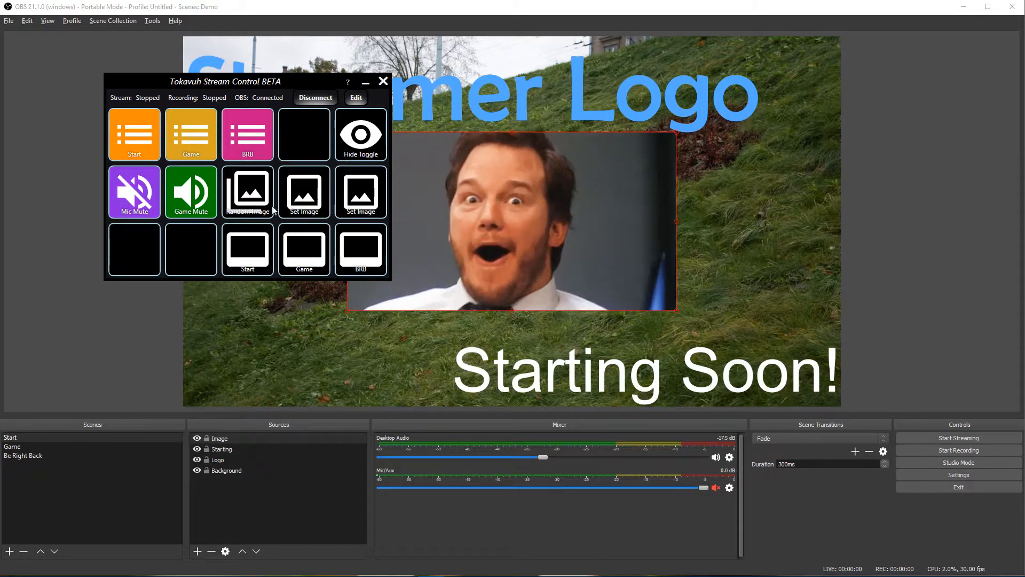
Step: Switch the preview to the Joey GIF, hide the Image source, and return to edit mode
{"action": "left_click", "coordinate": [312, 209]}
{"action": "left_click", "coordinate": [357, 100]}
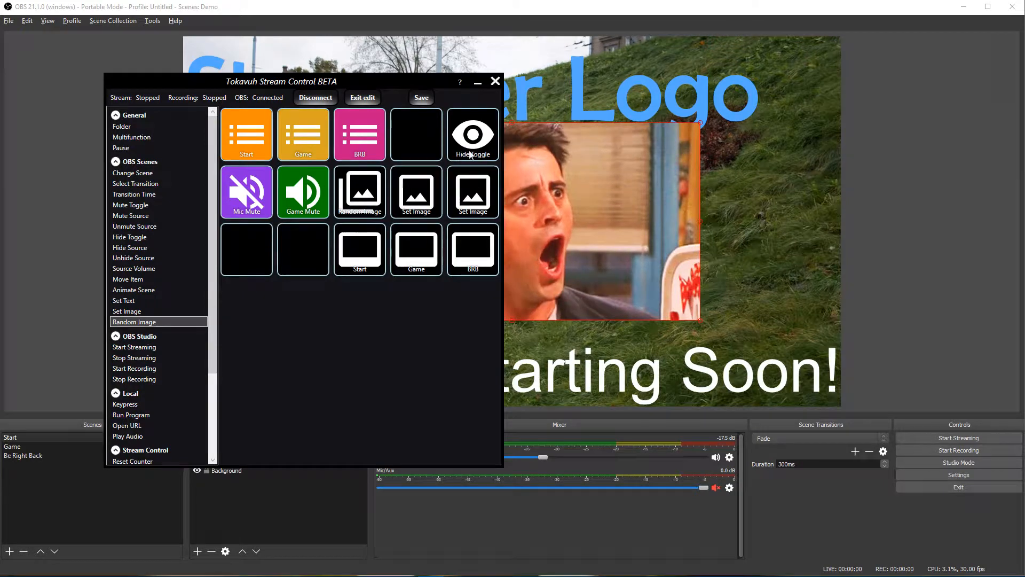
{"action": "left_click", "coordinate": [362, 97]}
{"action": "left_click", "coordinate": [361, 142]}
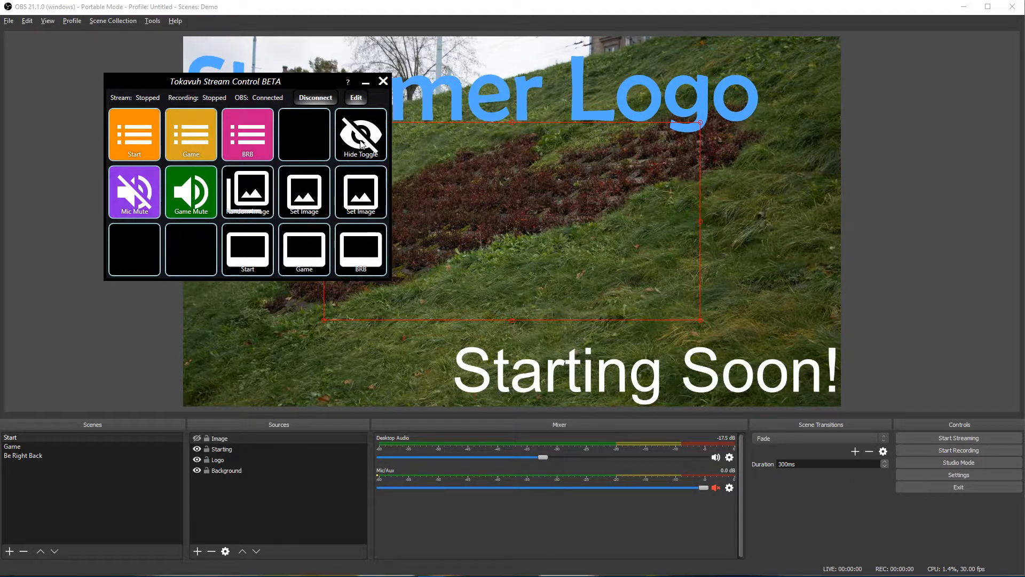
{"action": "left_click", "coordinate": [357, 98]}
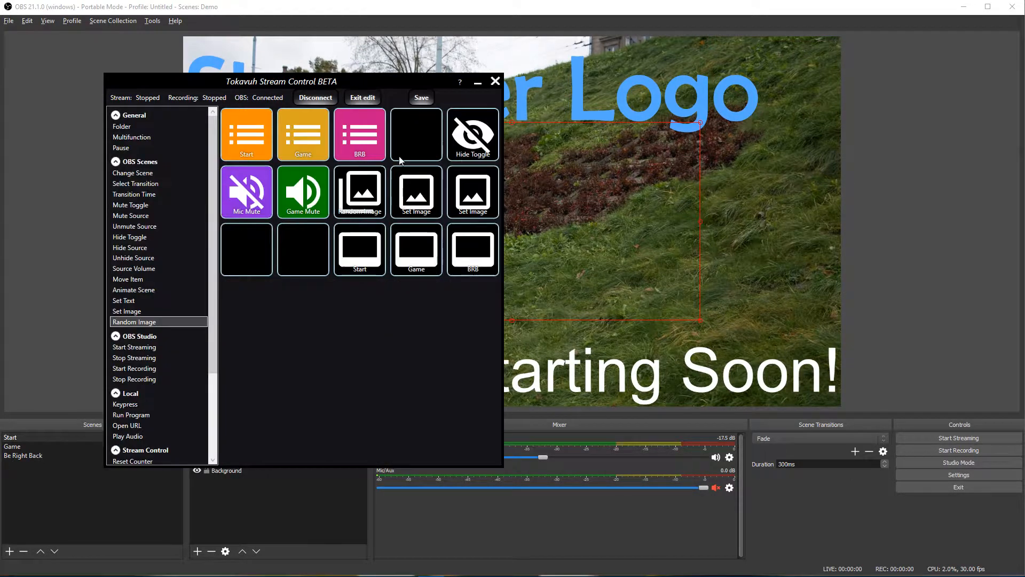
Step: Add a Multifunction button bottom-left and place a Set Image action in its first cell
{"action": "left_click_drag", "start_coordinate": [143, 139], "coordinate": [240, 251]}
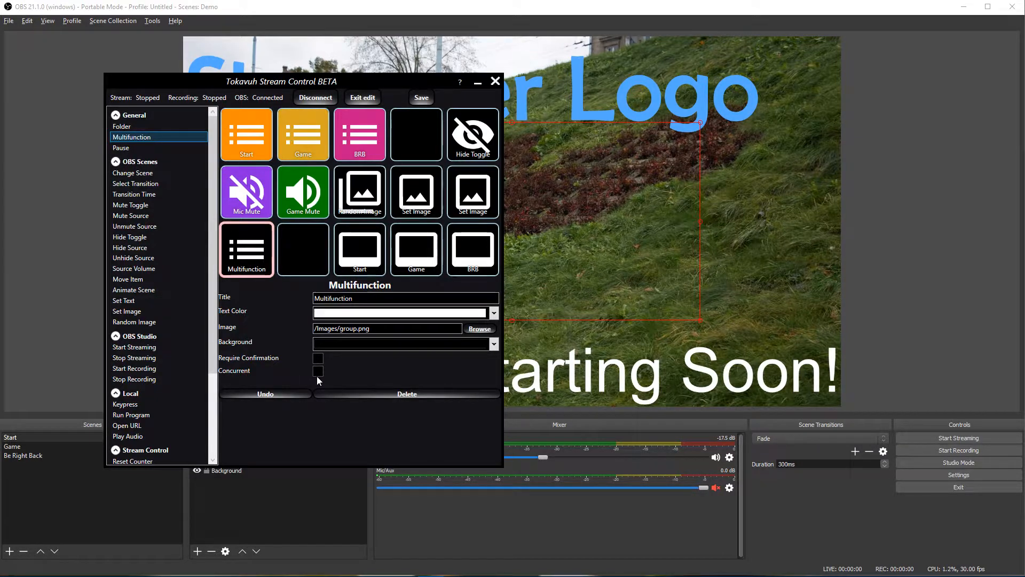
{"action": "double_click", "coordinate": [248, 253]}
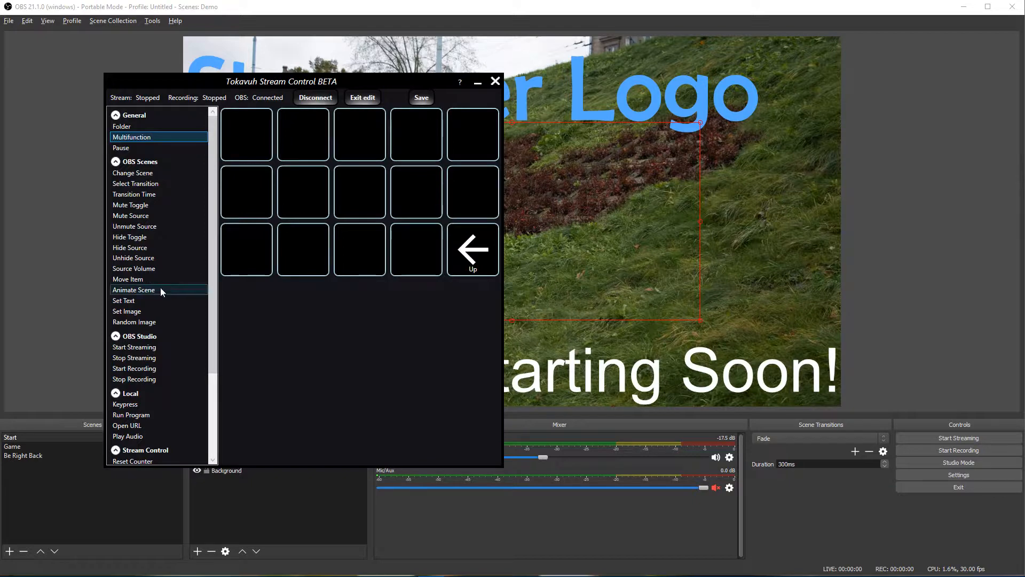
{"action": "left_click_drag", "start_coordinate": [133, 311], "coordinate": [248, 141]}
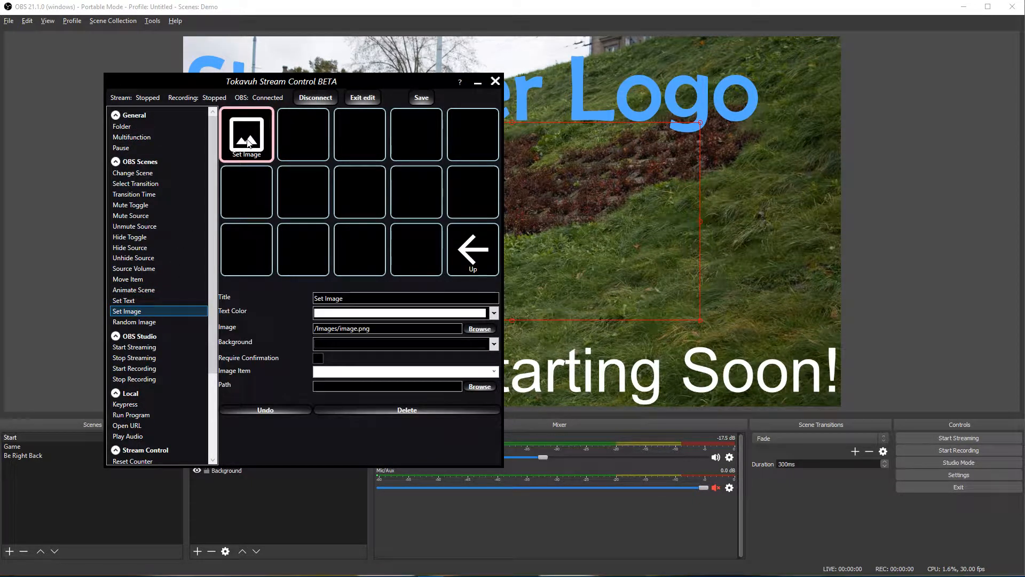
Step: Point the Set Image action at the Image source and pick its image file
{"action": "left_click", "coordinate": [422, 371]}
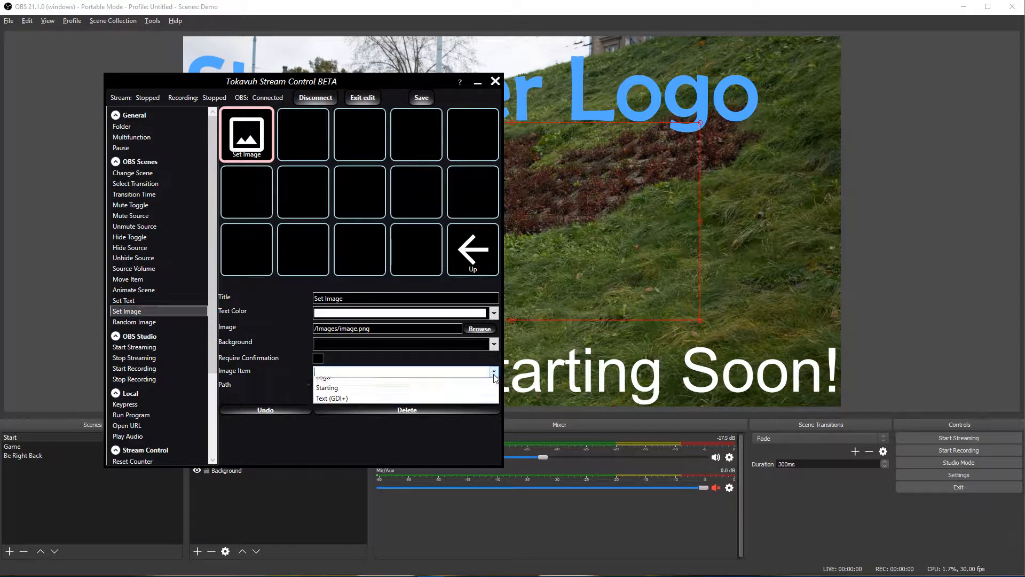
{"action": "left_click", "coordinate": [419, 394]}
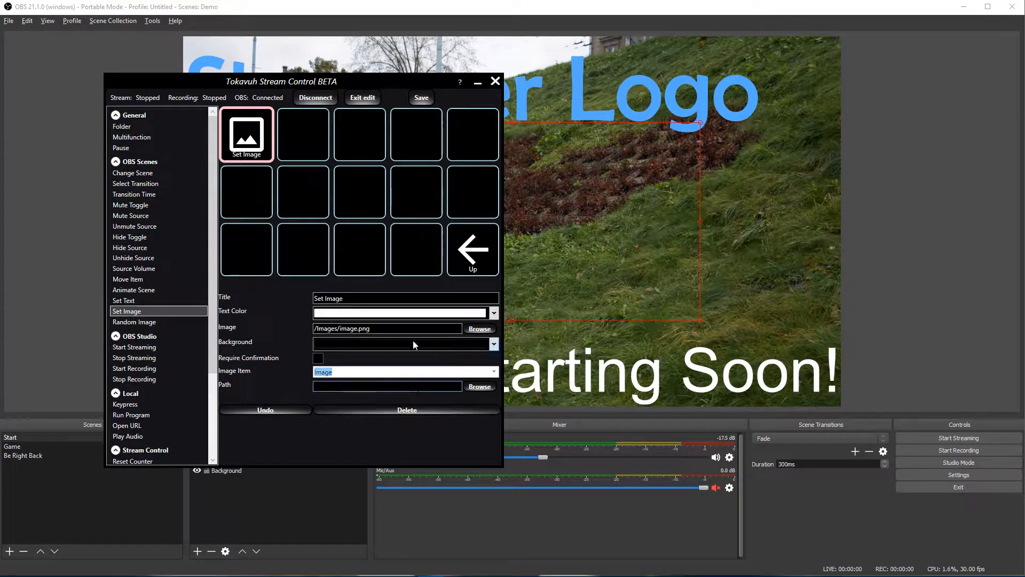
{"action": "left_click", "coordinate": [481, 389]}
{"action": "double_click", "coordinate": [351, 161]}
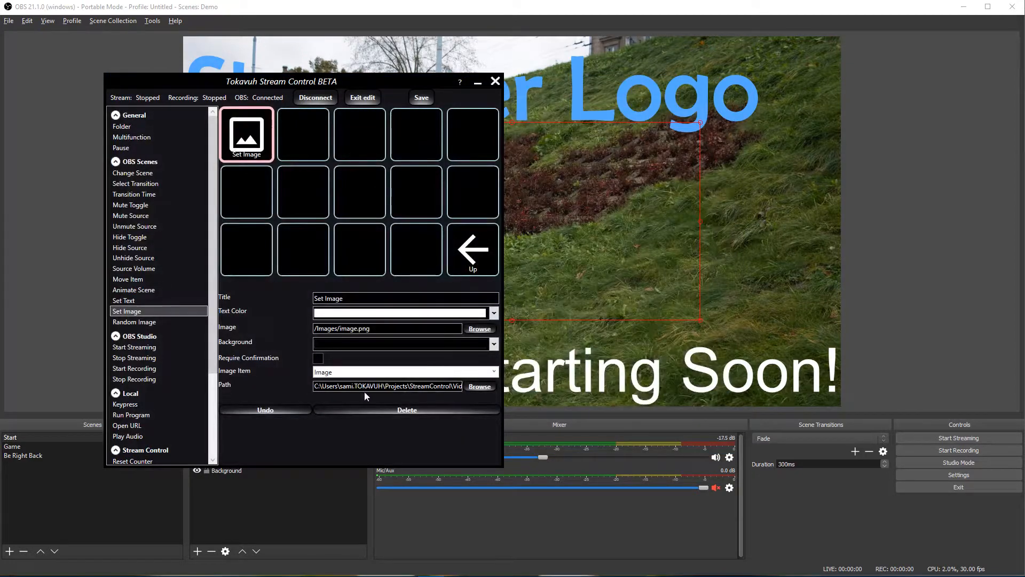
{"action": "left_click", "coordinate": [297, 141]}
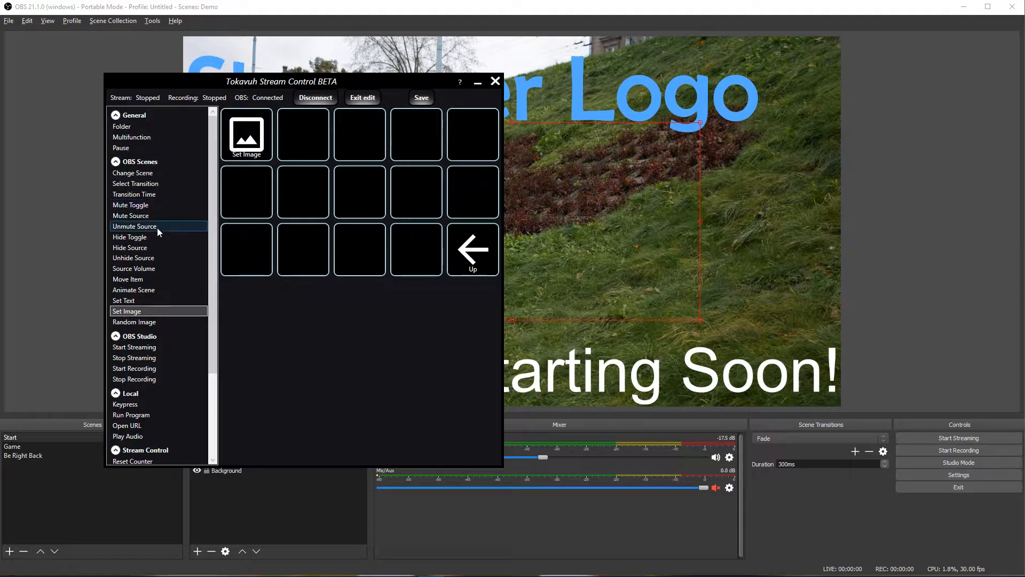
Step: Add an Unhide Source action for the Image source in the second cell
{"action": "left_click_drag", "start_coordinate": [154, 236], "coordinate": [329, 120]}
{"action": "left_click_drag", "start_coordinate": [161, 221], "coordinate": [287, 134]}
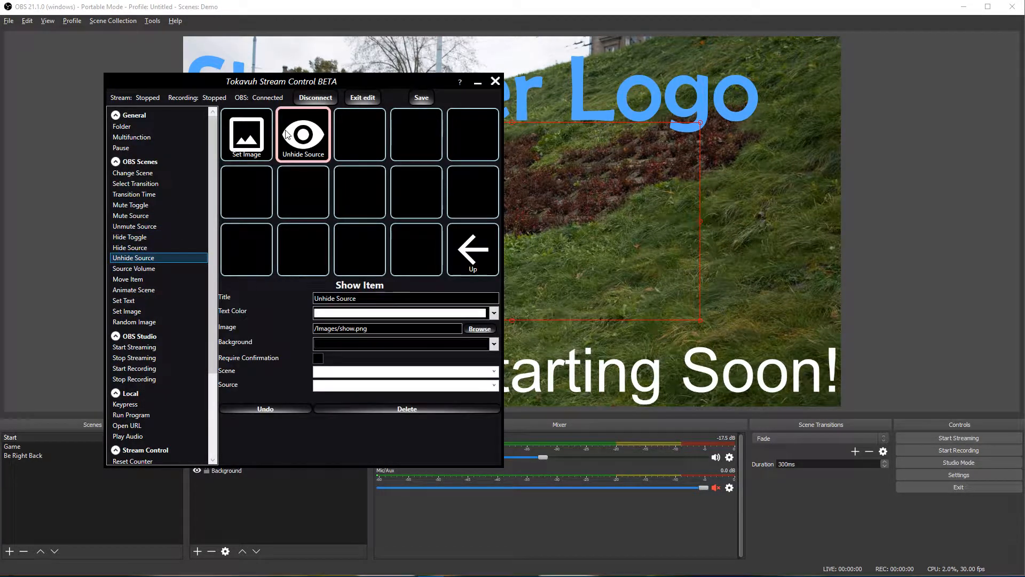
{"action": "left_click", "coordinate": [489, 391]}
{"action": "left_click", "coordinate": [384, 406]}
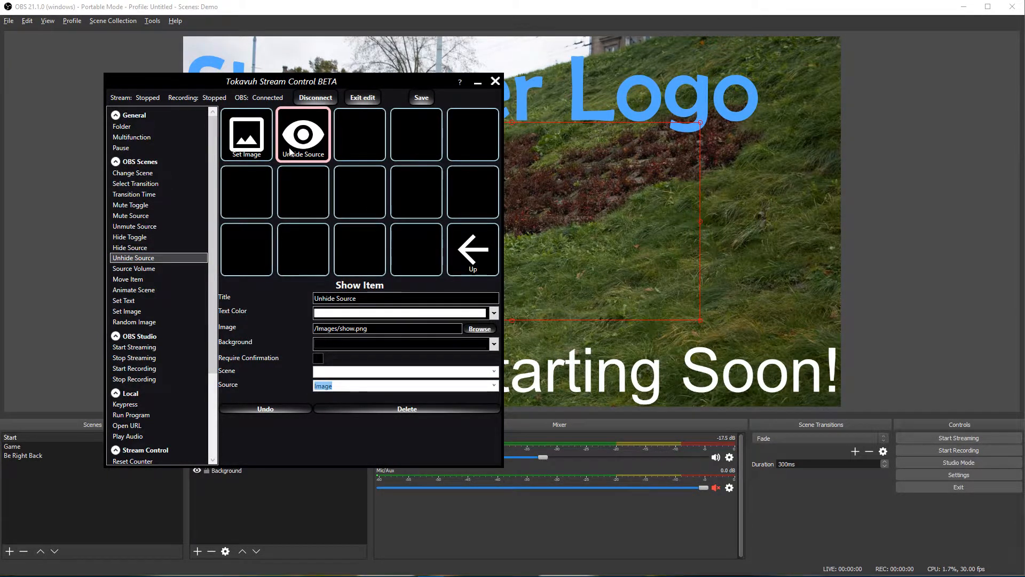
Step: Add a 3000 ms Pause in cell 3 and a Hide Source action for Image in cell 4
{"action": "left_click", "coordinate": [122, 152]}
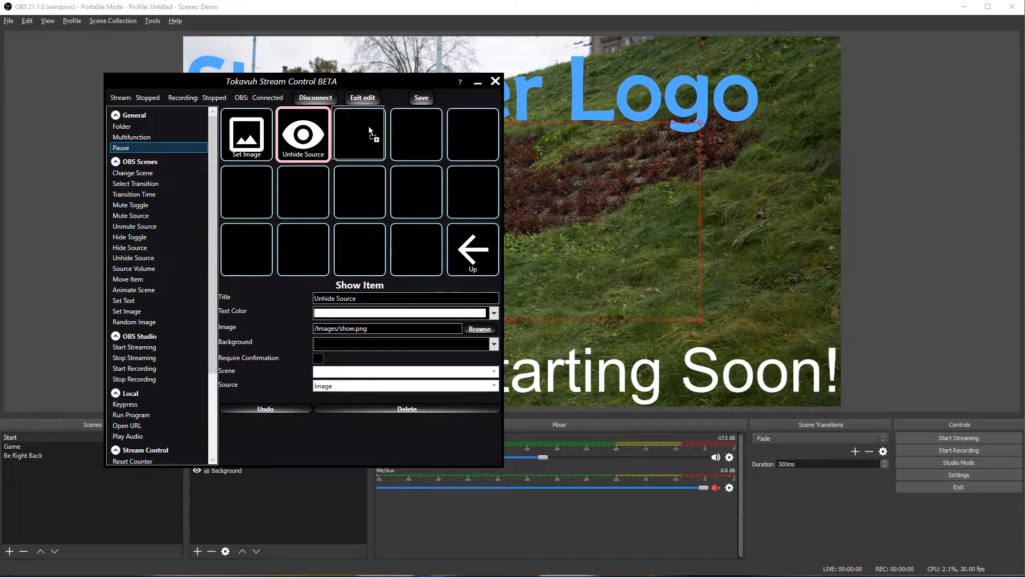
{"action": "left_click_drag", "start_coordinate": [369, 128], "coordinate": [370, 131]}
{"action": "left_click", "coordinate": [362, 373]}
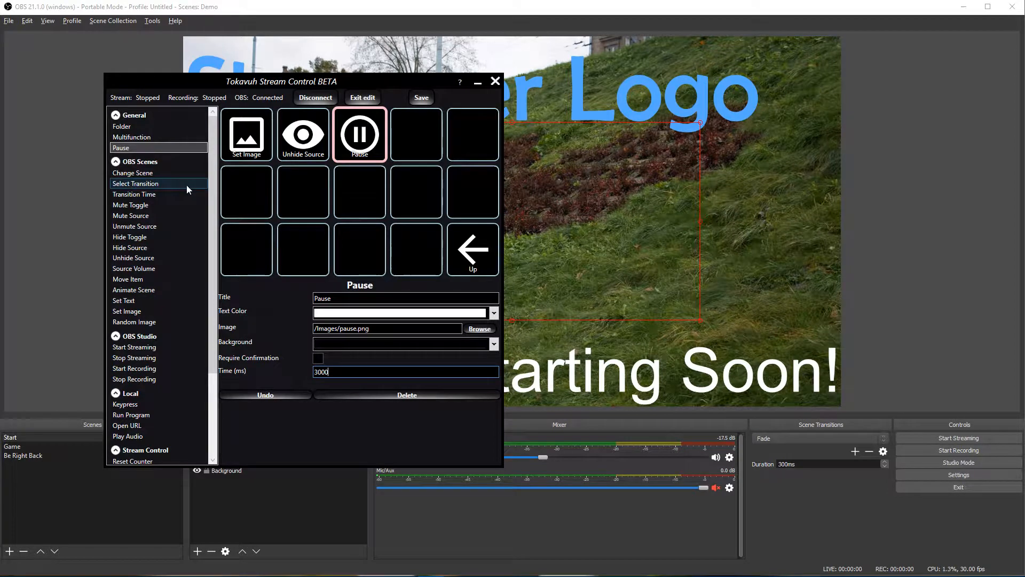
{"action": "left_click_drag", "start_coordinate": [418, 151], "coordinate": [418, 151]}
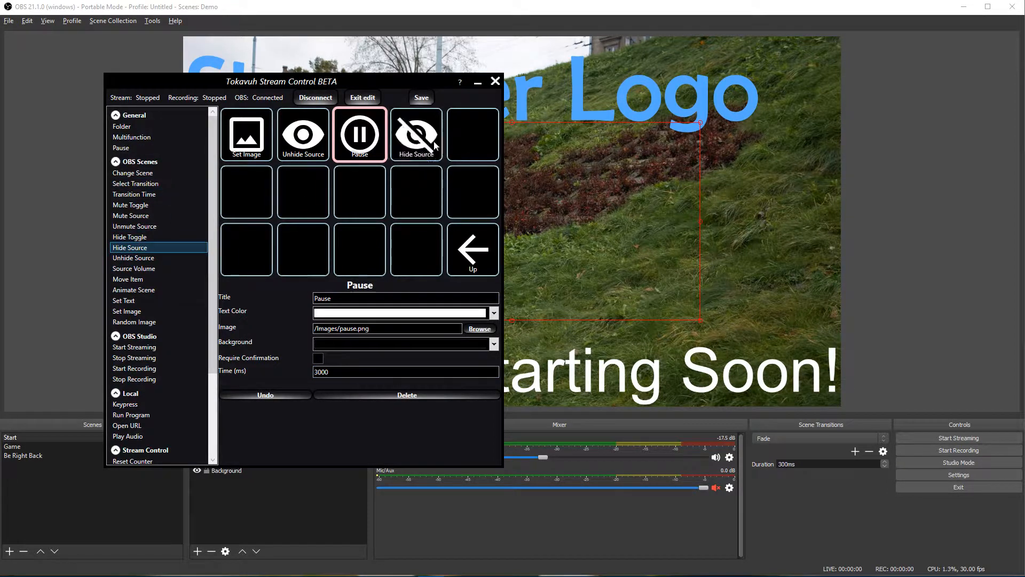
{"action": "left_click", "coordinate": [416, 138]}
{"action": "left_click", "coordinate": [493, 385]}
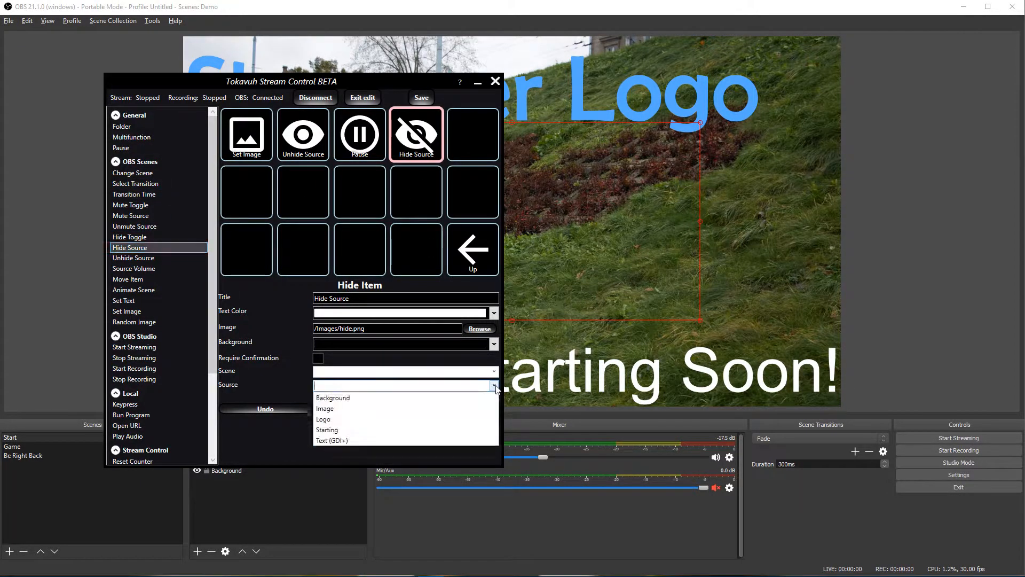
{"action": "left_click", "coordinate": [371, 408]}
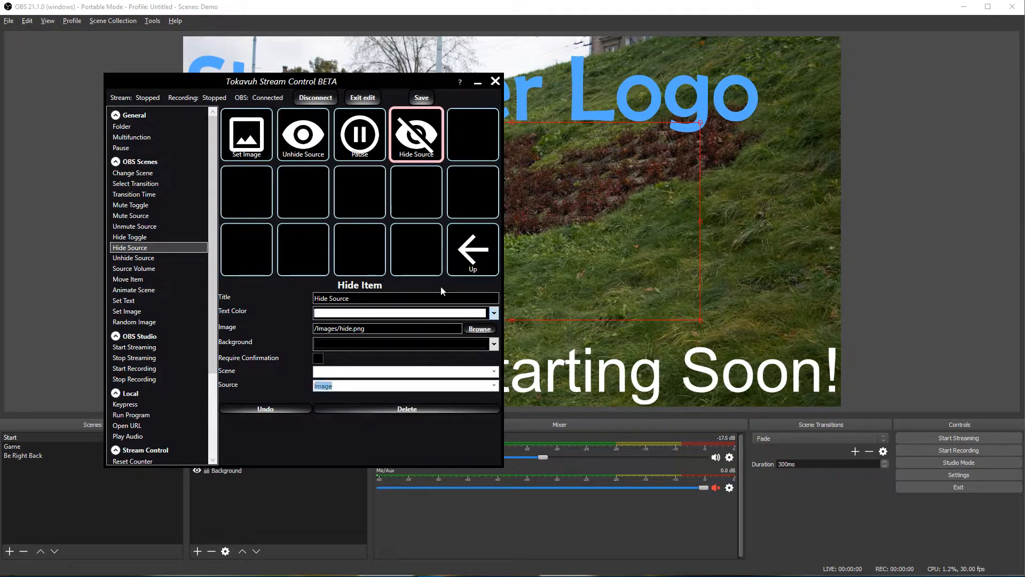
Step: Review the four folder actions' settings, then return to the main page and select Multifunction
{"action": "left_click", "coordinate": [247, 137]}
{"action": "left_click", "coordinate": [318, 148]}
{"action": "left_click", "coordinate": [382, 147]}
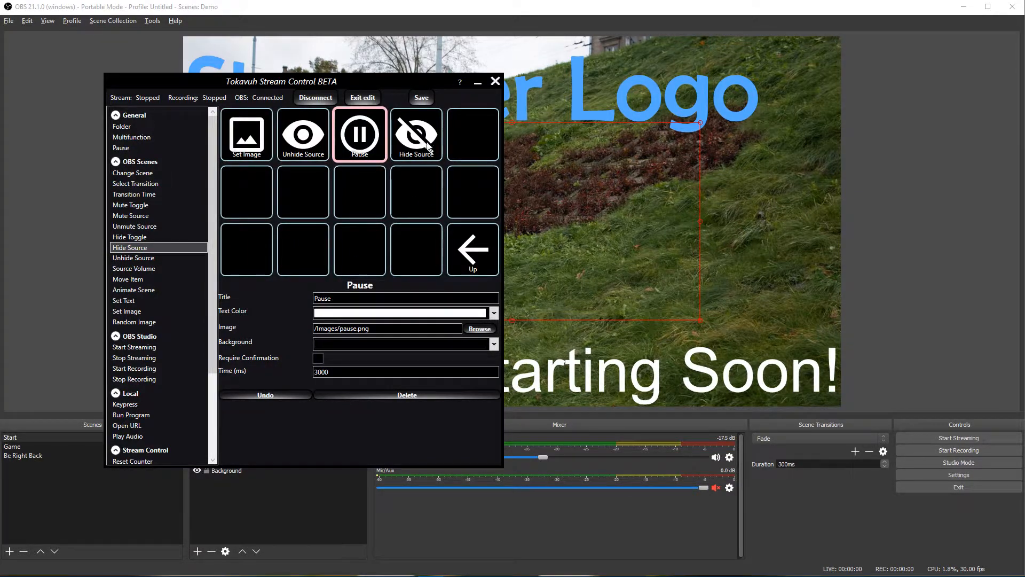
{"action": "left_click", "coordinate": [428, 147]}
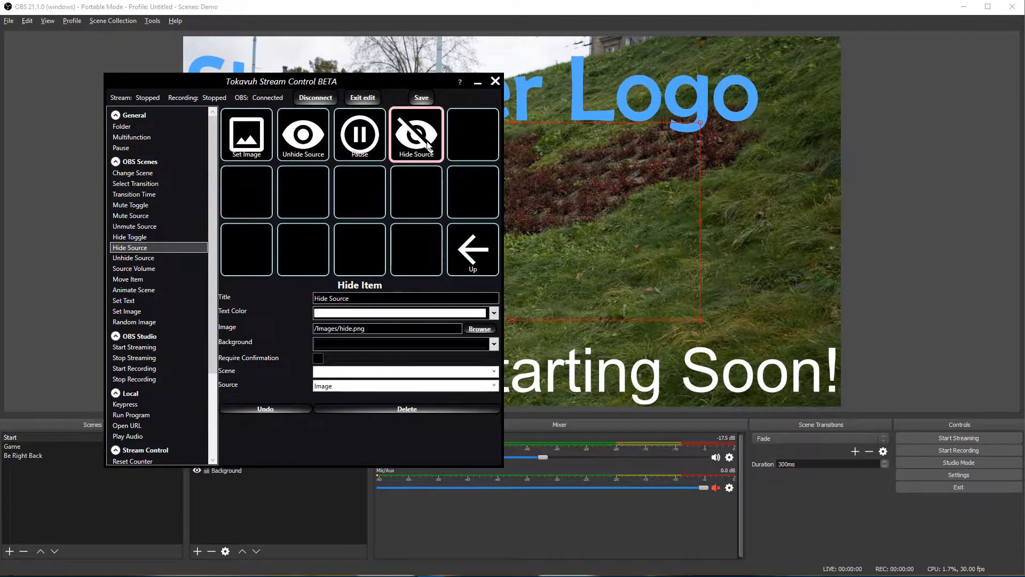
{"action": "left_click", "coordinate": [476, 262]}
{"action": "left_click", "coordinate": [254, 259]}
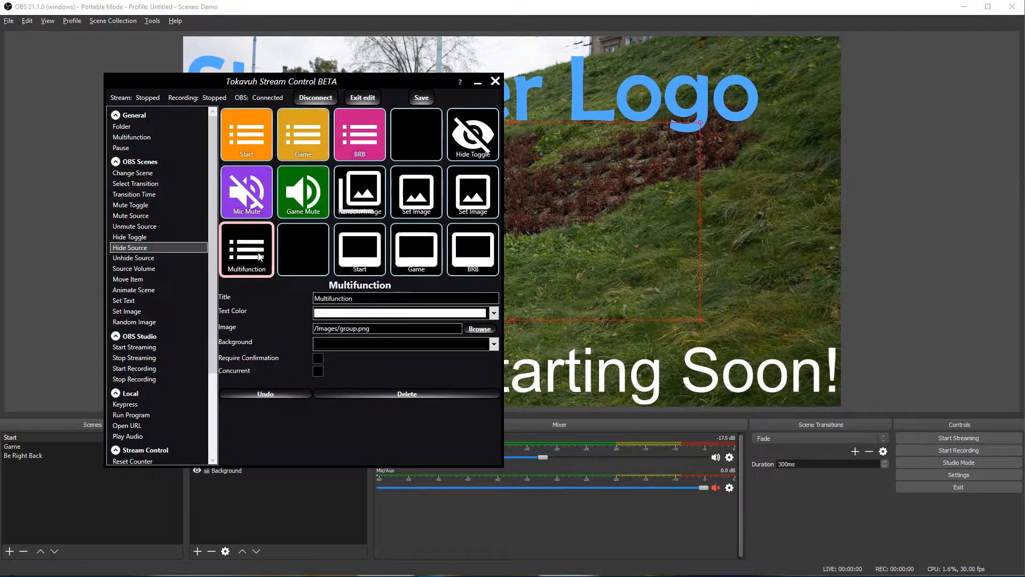
Step: Exit edit mode, shift the Stream Control window left, and run Multifunction twice
{"action": "left_click", "coordinate": [363, 100]}
{"action": "left_click_drag", "start_coordinate": [269, 87], "coordinate": [213, 91]}
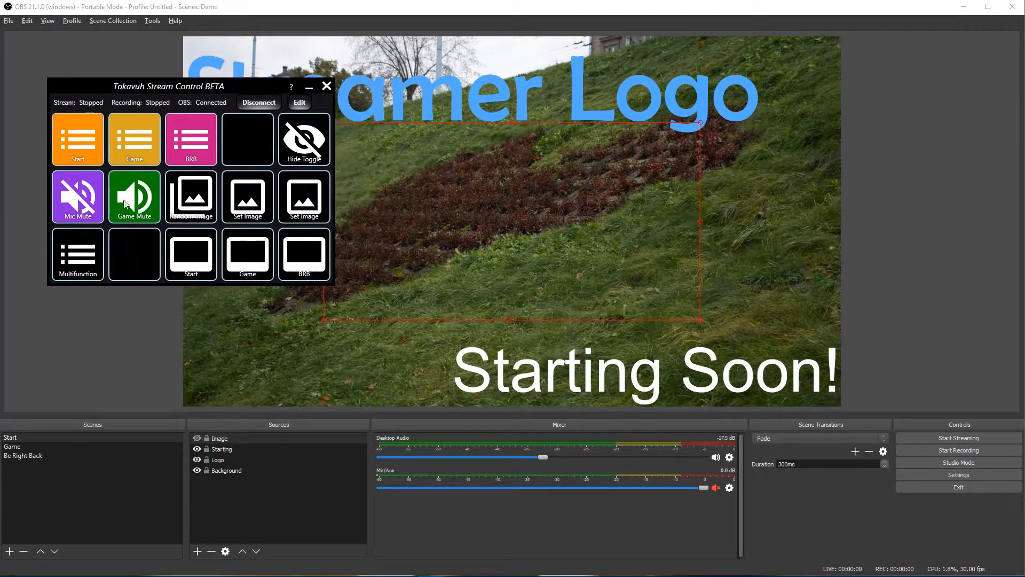
{"action": "left_click", "coordinate": [84, 259]}
{"action": "left_click", "coordinate": [83, 259]}
Step: In the Multifunction folder, delete Set Image and put a Random Image action in cell 1
{"action": "left_click", "coordinate": [300, 102]}
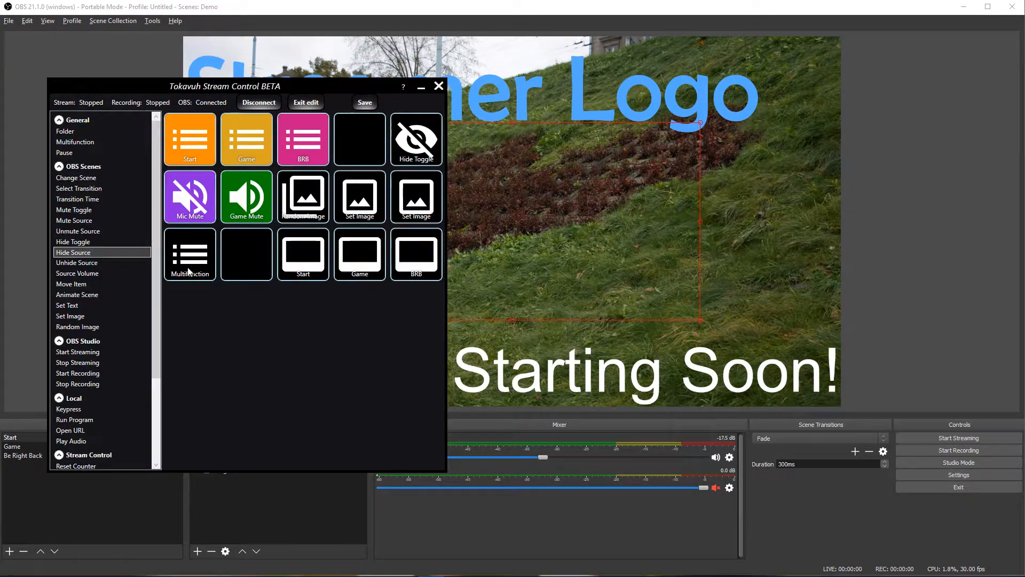
{"action": "left_click", "coordinate": [183, 267]}
{"action": "left_click", "coordinate": [187, 153]}
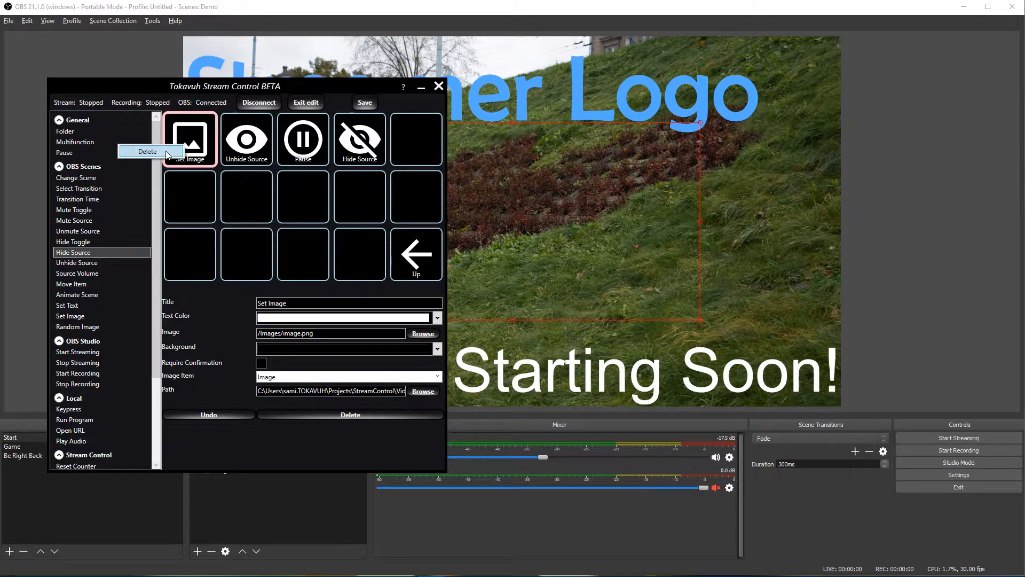
{"action": "key", "text": "Delete"}
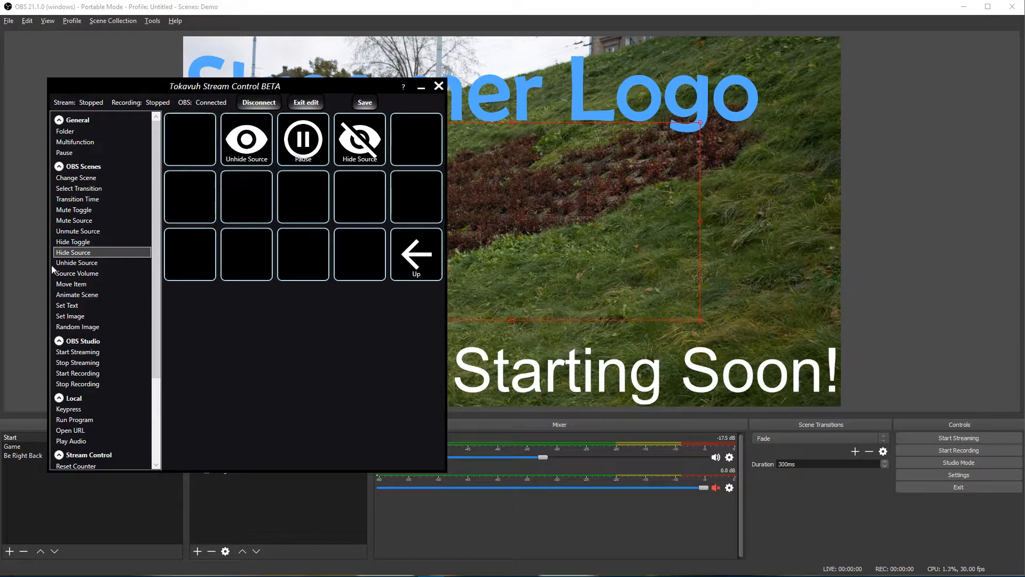
{"action": "left_click_drag", "start_coordinate": [84, 334], "coordinate": [188, 155]}
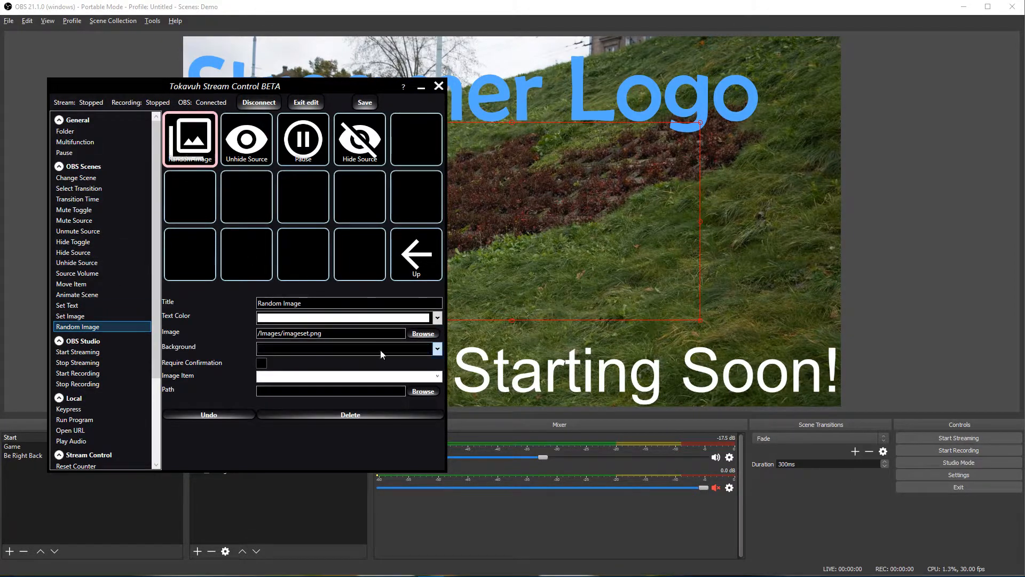
Step: Set the Random Image action to the Image source and the Video folder, then exit edit mode
{"action": "left_click", "coordinate": [436, 377]}
{"action": "left_click", "coordinate": [306, 402]}
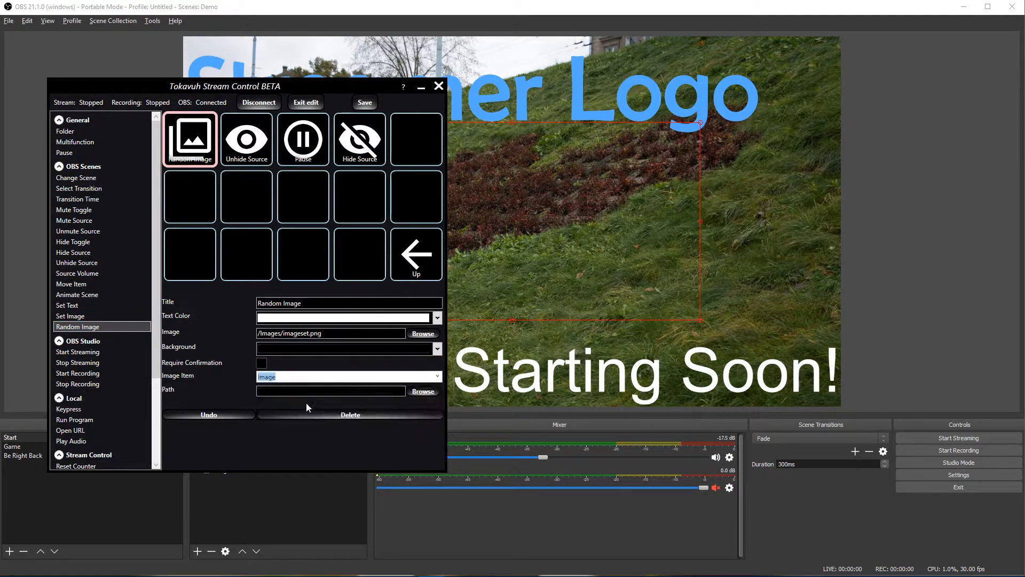
{"action": "left_click", "coordinate": [424, 394]}
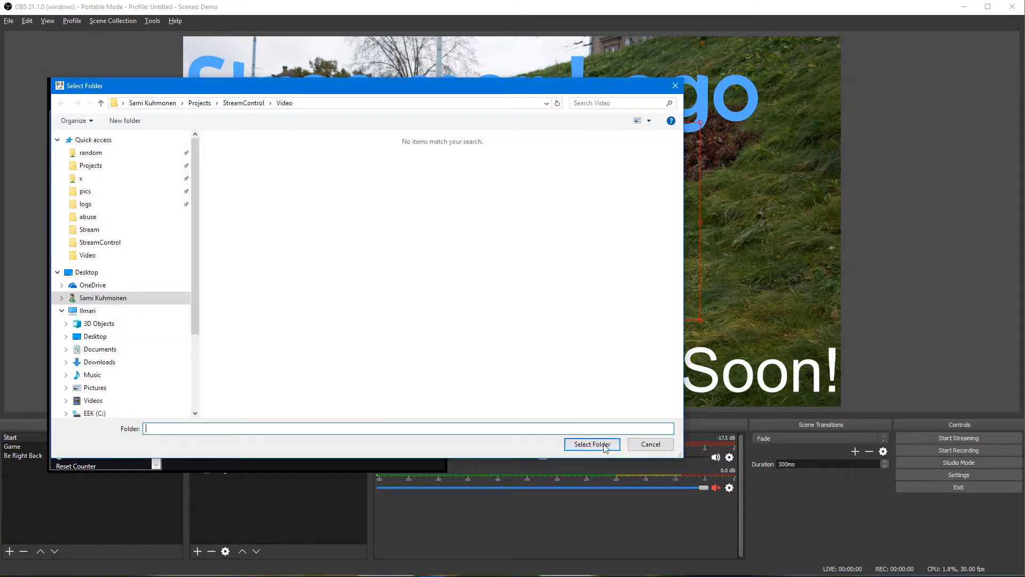
{"action": "left_click", "coordinate": [591, 444]}
{"action": "left_click", "coordinate": [306, 102]}
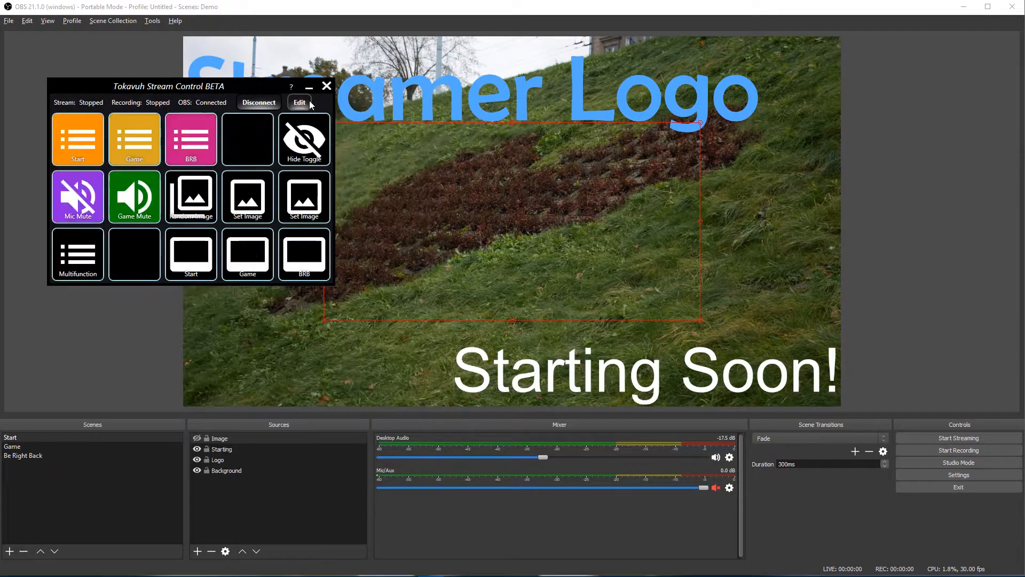
Step: Run the Multifunction sequence four times to see random GIFs, then re-enter edit mode
{"action": "left_click", "coordinate": [83, 266]}
{"action": "left_click", "coordinate": [83, 266]}
{"action": "left_click", "coordinate": [83, 262]}
{"action": "left_click", "coordinate": [79, 262]}
{"action": "left_click", "coordinate": [300, 102]}
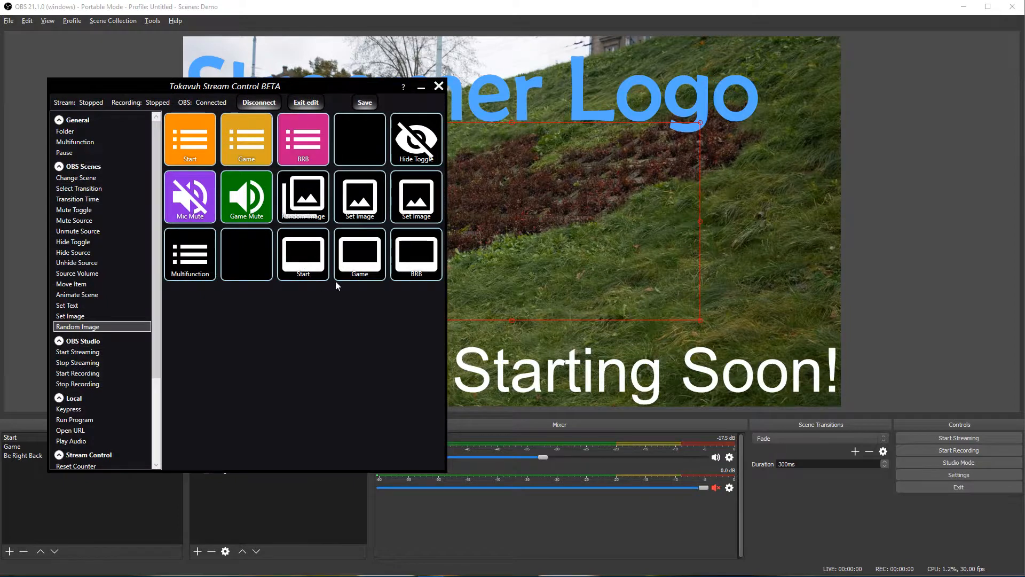
Step: Open the Multifunction folder to look it over, then go back to the main page
{"action": "left_click", "coordinate": [199, 270]}
{"action": "double_click", "coordinate": [198, 267]}
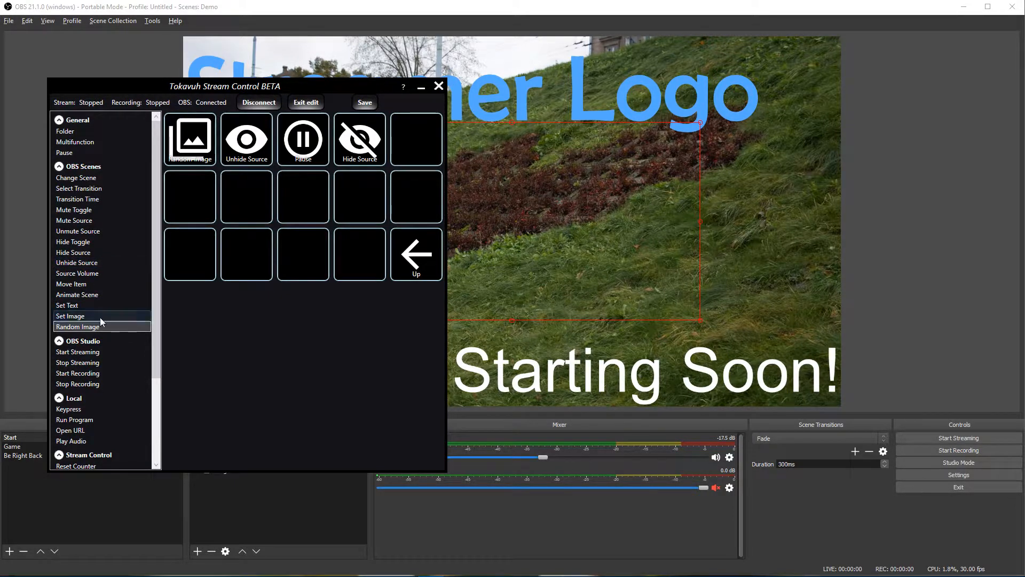
{"action": "scroll", "coordinate": [94, 288], "scroll_direction": "down", "scroll_amount": 3}
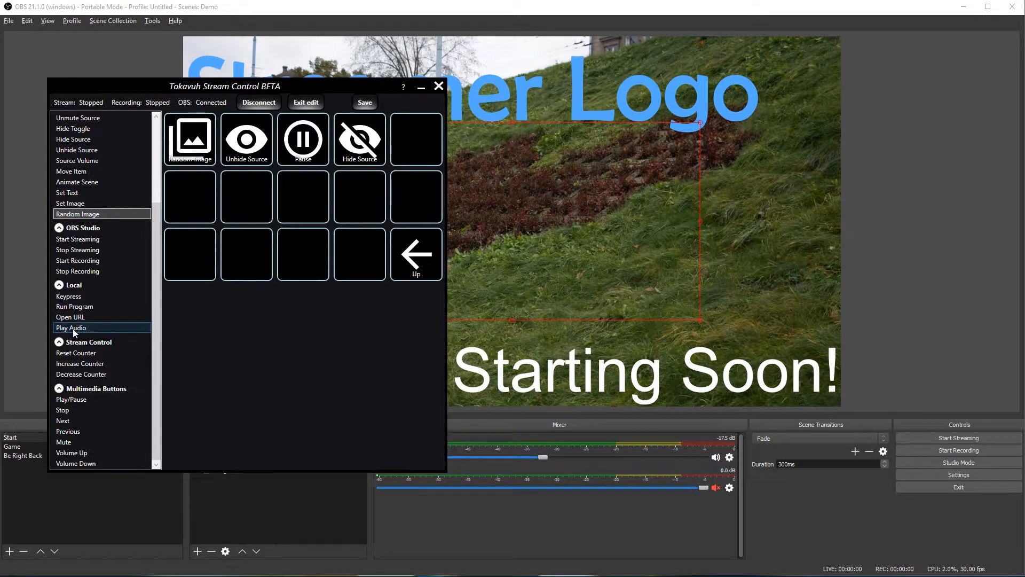
{"action": "left_click", "coordinate": [419, 256]}
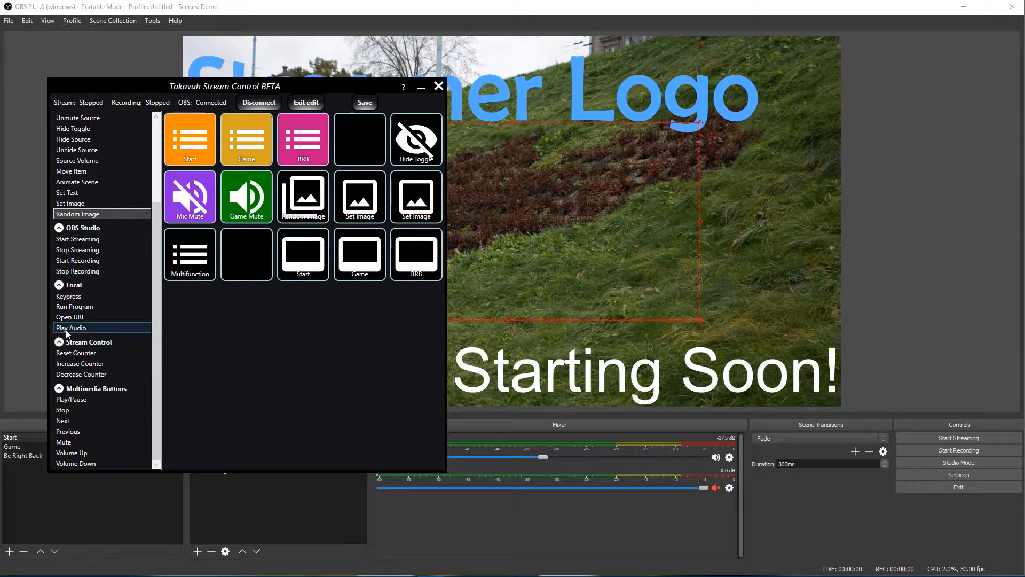
Step: Add a Play Audio button beside Multifunction playing Outfoxing the Fox.mp3, and exit edit mode
{"action": "left_click_drag", "start_coordinate": [71, 327], "coordinate": [239, 250]}
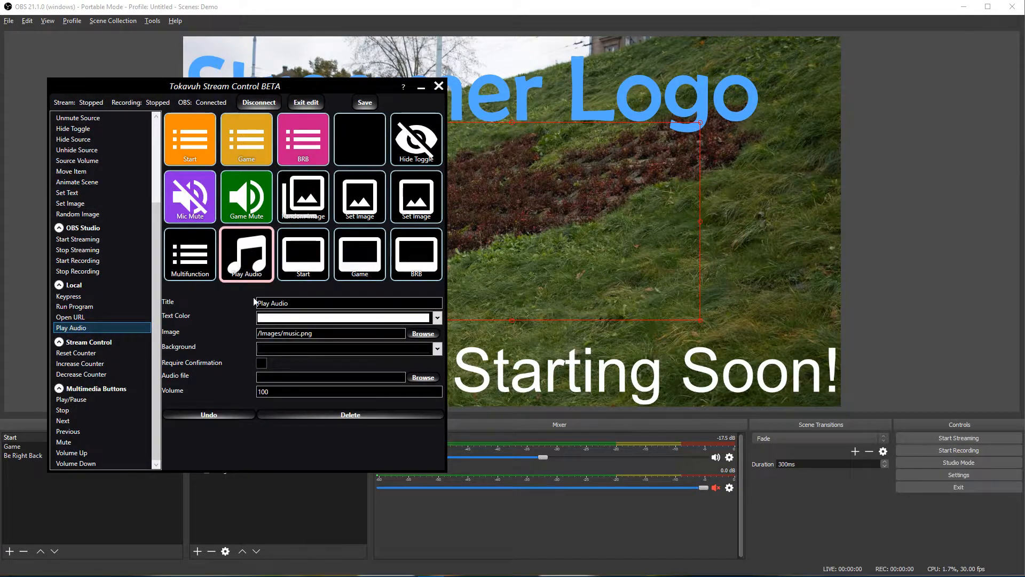
{"action": "left_click", "coordinate": [425, 378]}
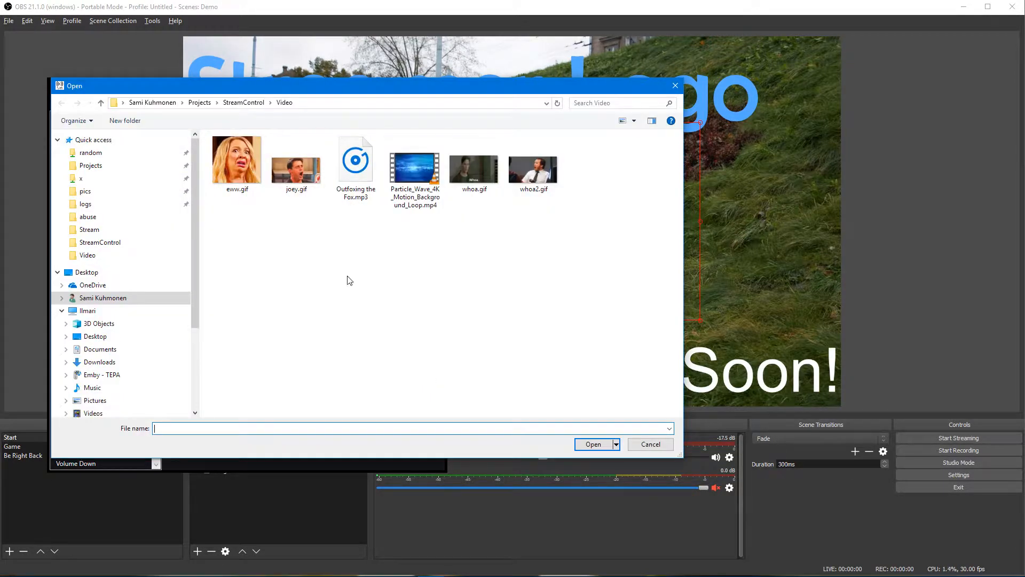
{"action": "double_click", "coordinate": [357, 173]}
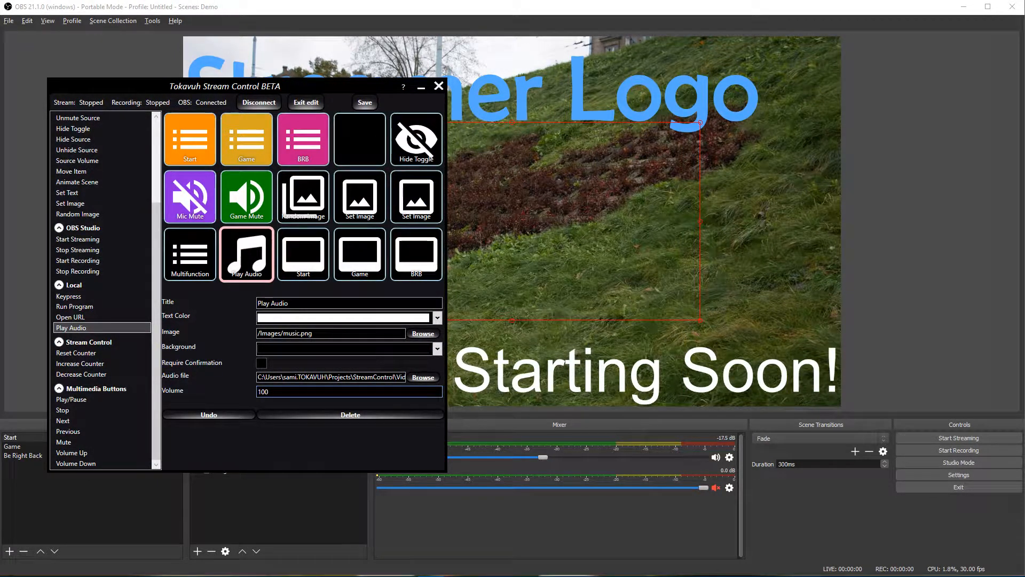
{"action": "left_click", "coordinate": [308, 103]}
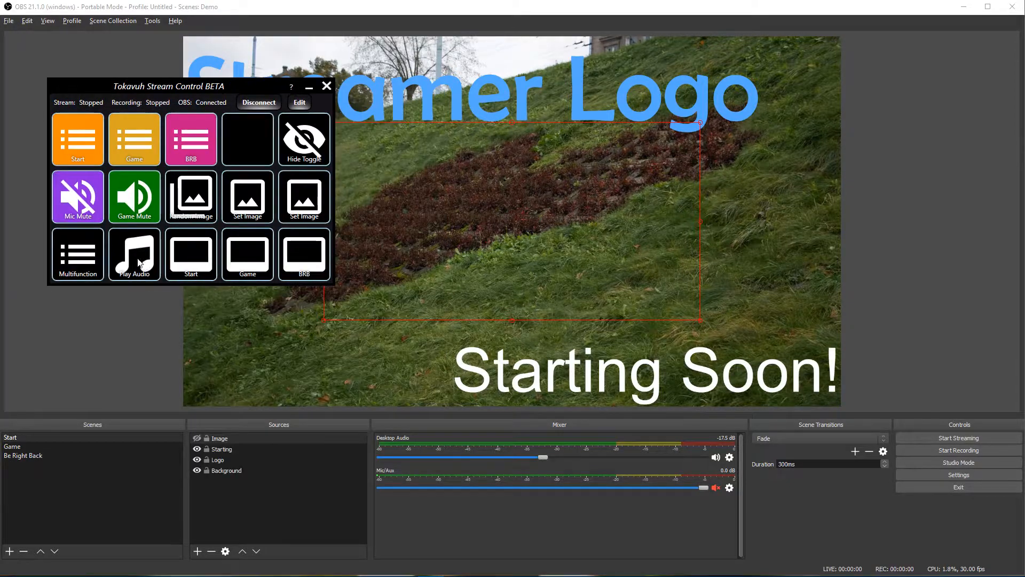
Step: Play the Outfoxing the Fox sound twice, then re-enter edit mode and select the Play Audio button
{"action": "left_click", "coordinate": [134, 255]}
{"action": "left_click", "coordinate": [131, 255]}
{"action": "left_click", "coordinate": [301, 102]}
{"action": "left_click", "coordinate": [248, 272]}
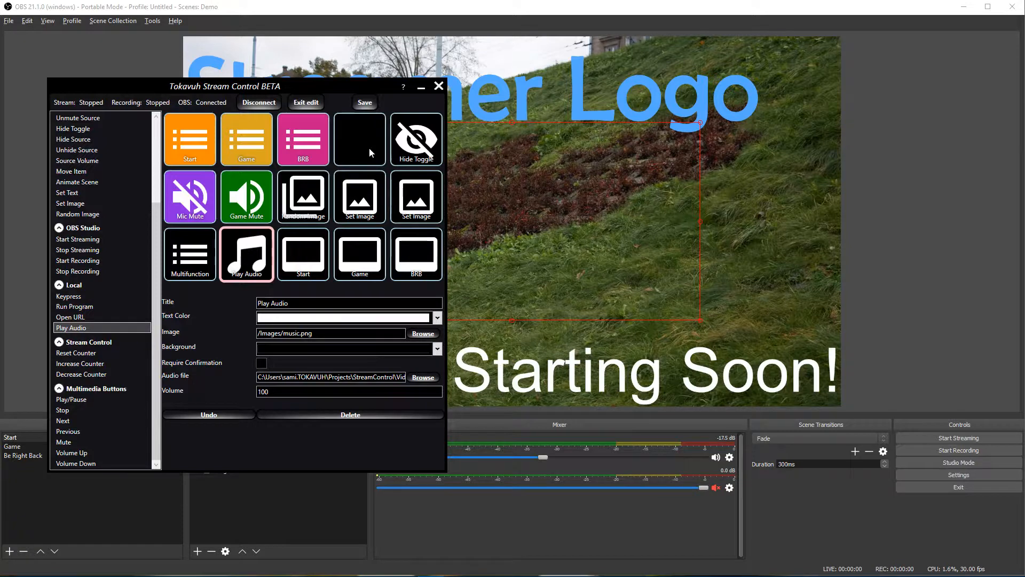
Step: Add a folder button in the empty top-row slot and try opening its page
{"action": "scroll", "coordinate": [85, 140], "scroll_direction": "up", "scroll_amount": 5}
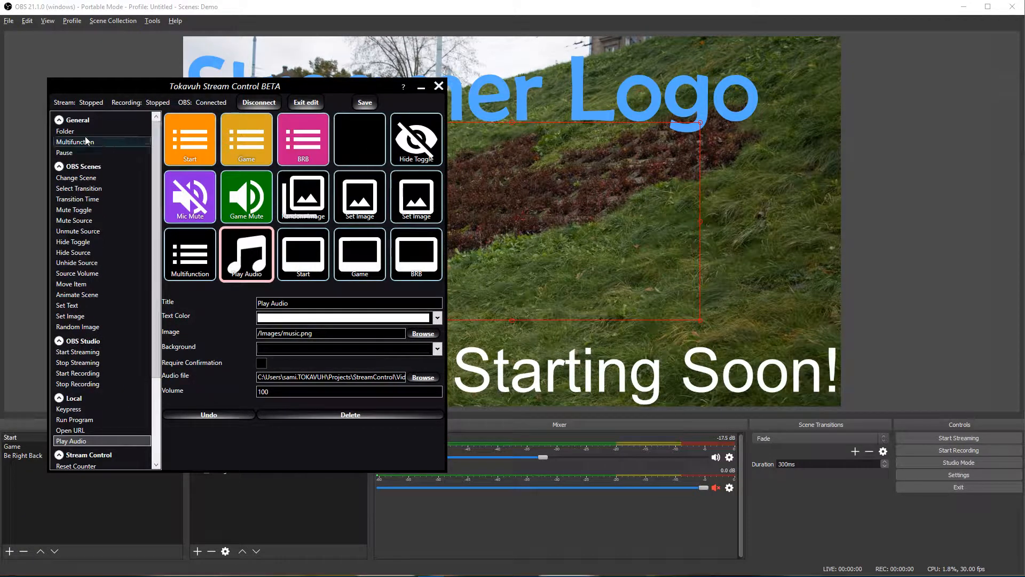
{"action": "left_click_drag", "start_coordinate": [67, 132], "coordinate": [364, 151]}
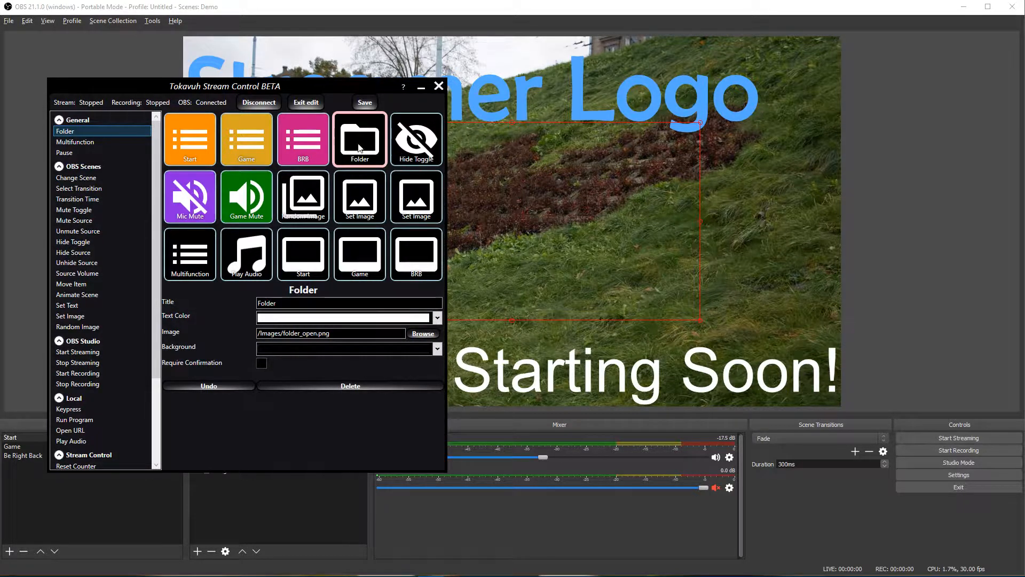
{"action": "left_click", "coordinate": [302, 107]}
{"action": "left_click", "coordinate": [259, 148]}
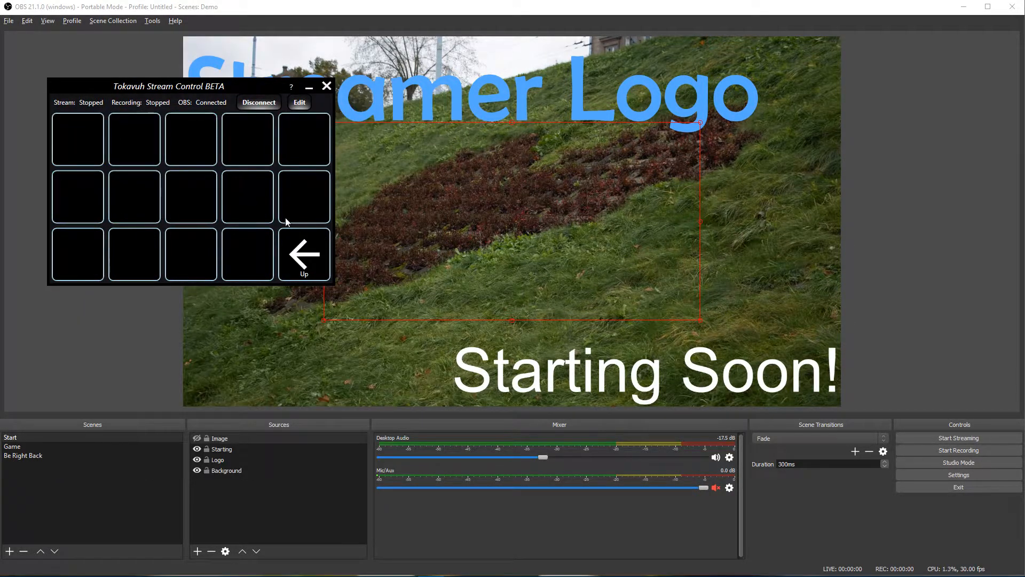
{"action": "left_click", "coordinate": [311, 260]}
{"action": "left_click", "coordinate": [300, 102]}
{"action": "left_click", "coordinate": [361, 157]}
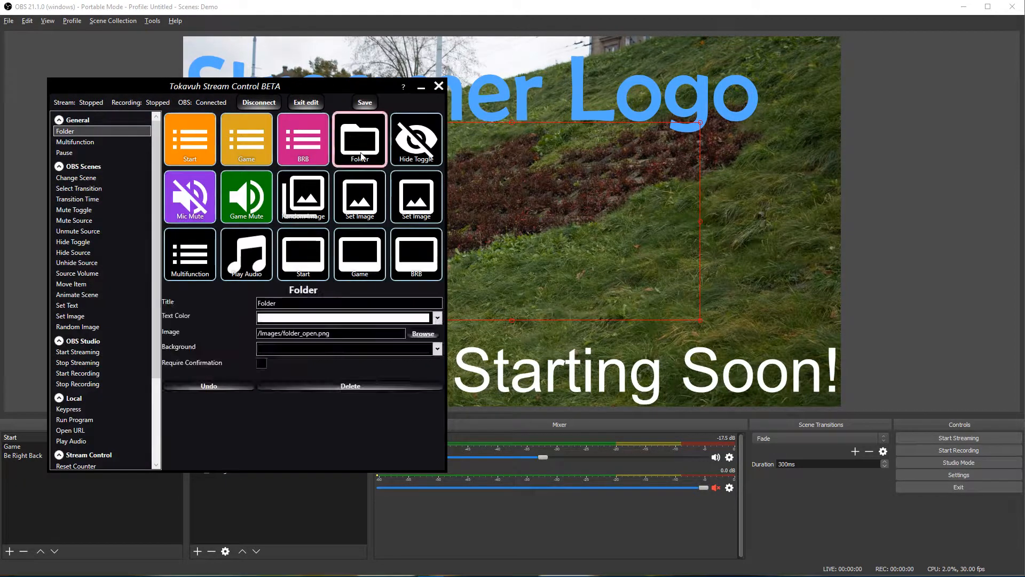
{"action": "left_click", "coordinate": [361, 156]}
Step: Try a nested folder inside it, remove it, and return to the main page
{"action": "left_click_drag", "start_coordinate": [92, 132], "coordinate": [188, 139]}
{"action": "double_click", "coordinate": [190, 155]}
{"action": "double_click", "coordinate": [188, 140]}
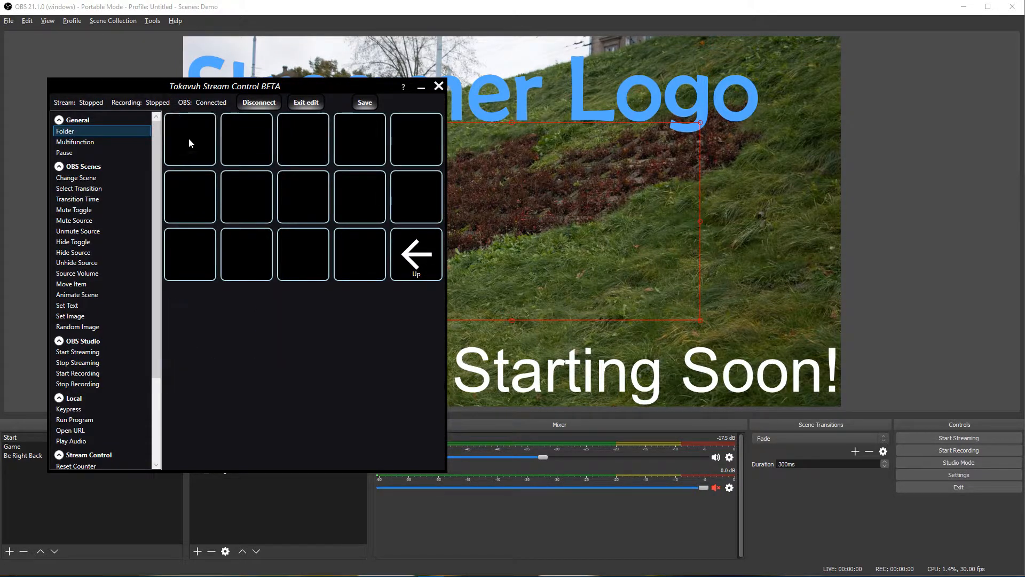
{"action": "left_click", "coordinate": [395, 249]}
{"action": "left_click_drag", "start_coordinate": [85, 132], "coordinate": [164, 152]}
{"action": "double_click", "coordinate": [189, 141]}
{"action": "left_click", "coordinate": [394, 250]}
{"action": "double_click", "coordinate": [421, 267]}
Step: Rename the folder button to 'Sounds' and open its page
{"action": "left_click", "coordinate": [359, 139]}
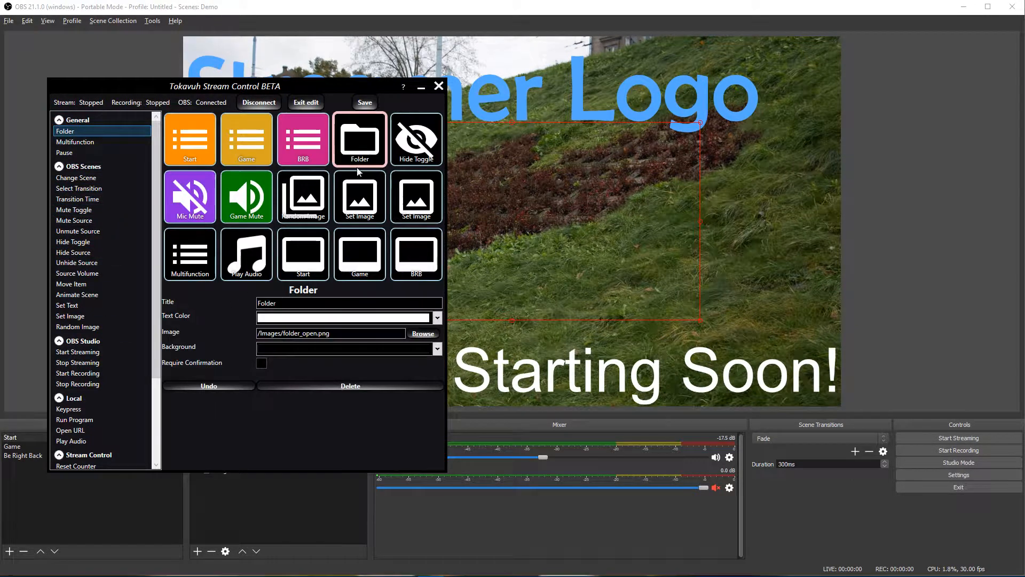
{"action": "key", "text": "Tab"}
{"action": "type", "text": "Sounds"}
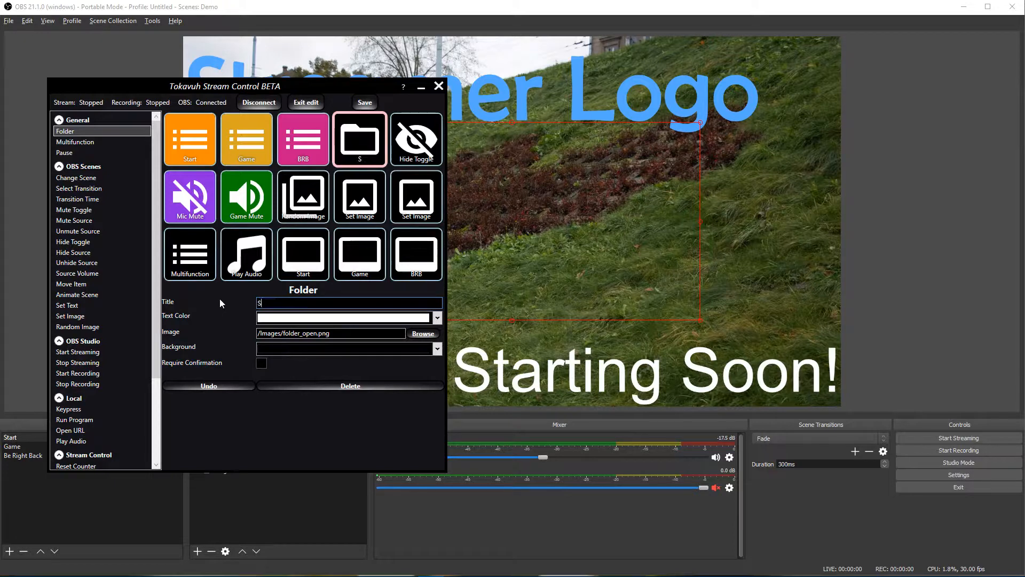
{"action": "double_click", "coordinate": [356, 160]}
Step: Add a Play Audio button in the first slot playing Outfoxing the Fox.mp3
{"action": "scroll", "coordinate": [152, 412], "scroll_direction": "down", "scroll_amount": 4}
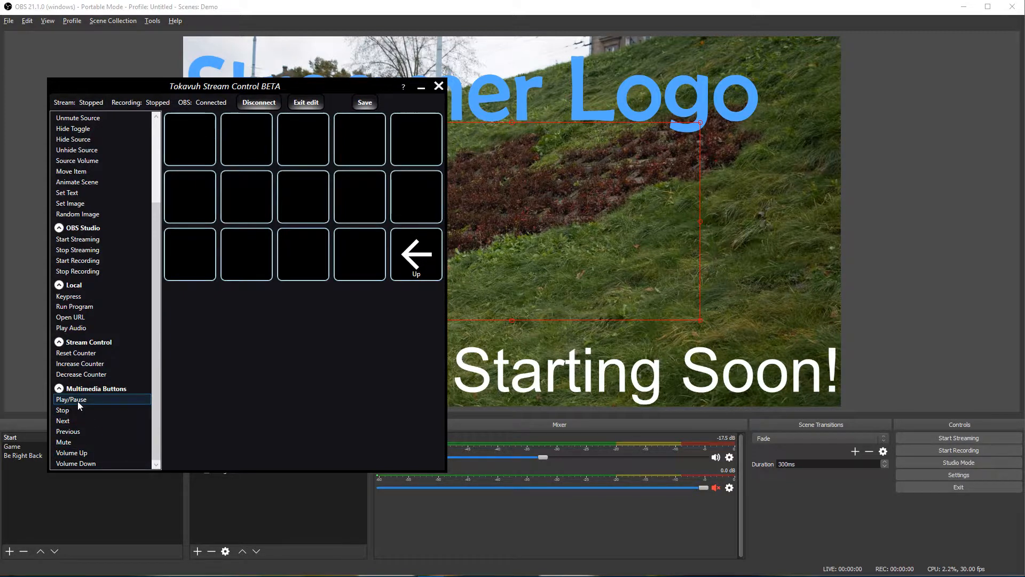
{"action": "left_click_drag", "start_coordinate": [77, 336], "coordinate": [200, 140]}
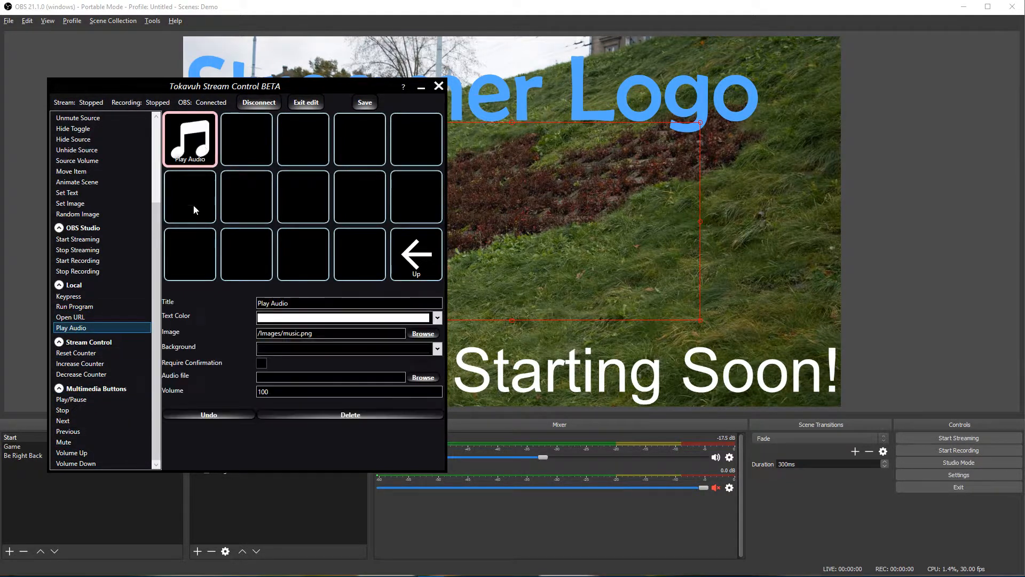
{"action": "left_click", "coordinate": [423, 377]}
{"action": "left_click", "coordinate": [356, 165]}
{"action": "double_click", "coordinate": [358, 176]}
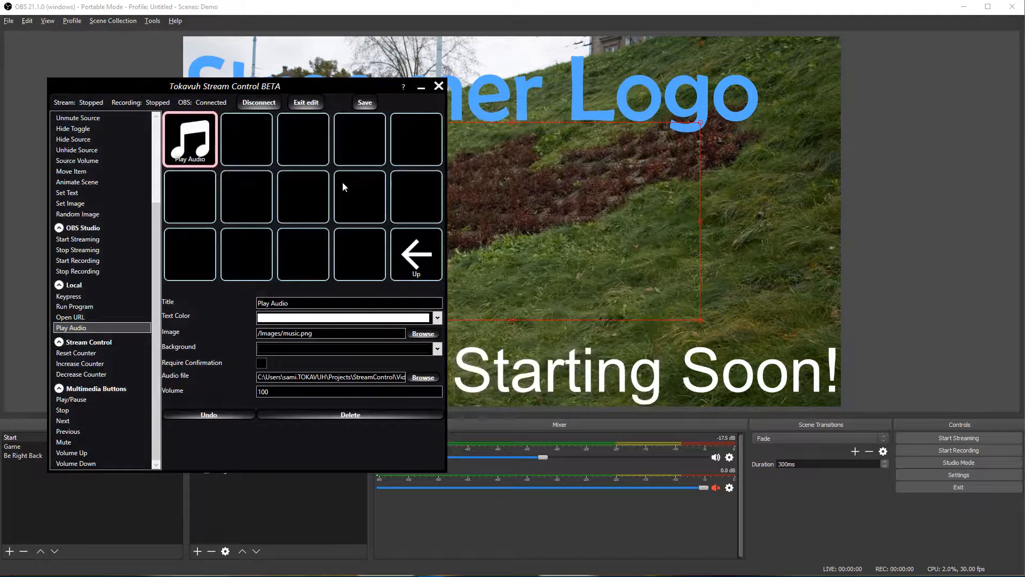
Step: Add a second Play Audio button with Outfoxing the Fox.mp3 beside it and exit edit mode
{"action": "left_click_drag", "start_coordinate": [75, 327], "coordinate": [243, 149]}
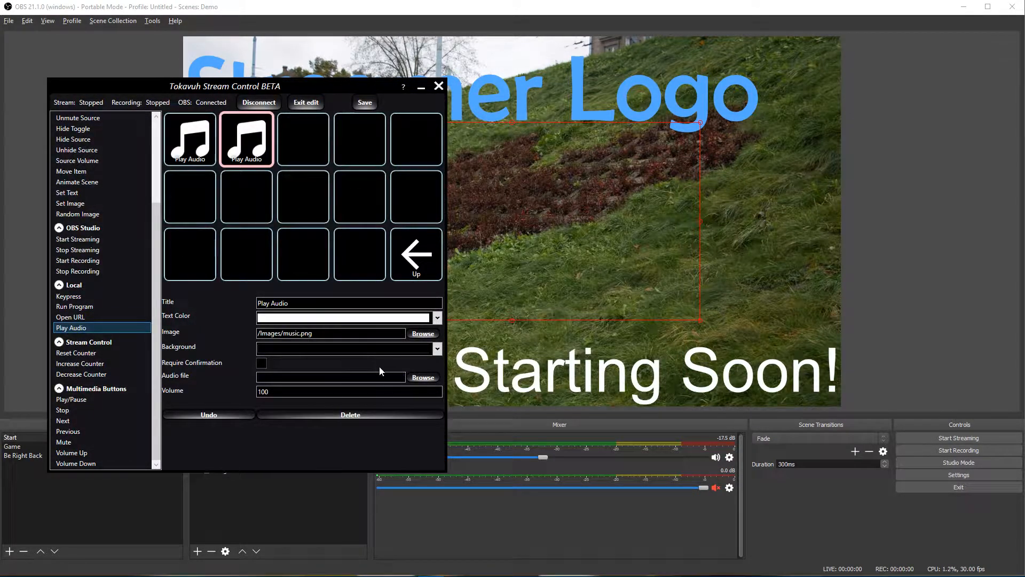
{"action": "left_click", "coordinate": [423, 377]}
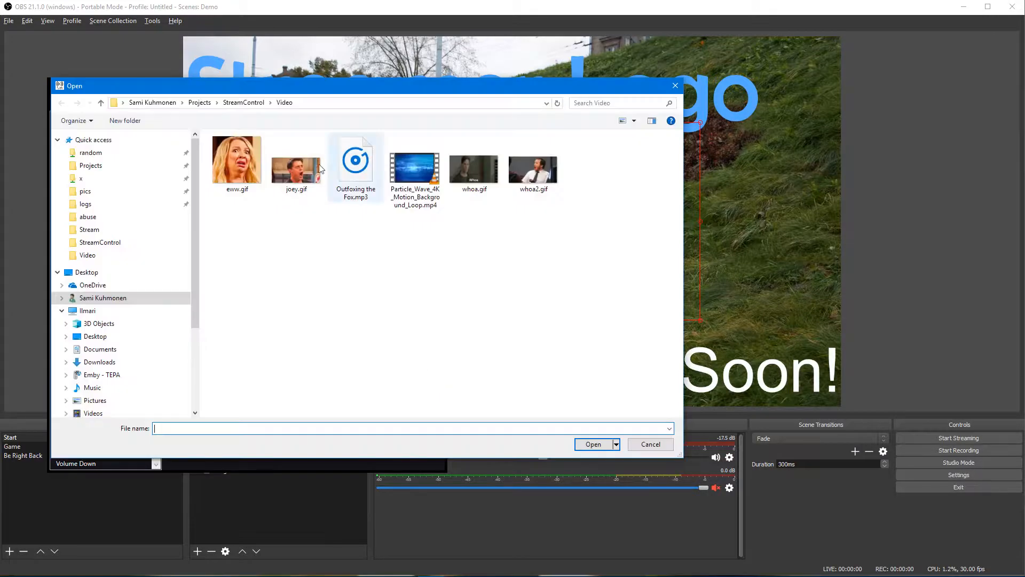
{"action": "left_click", "coordinate": [357, 167]}
{"action": "double_click", "coordinate": [357, 167]}
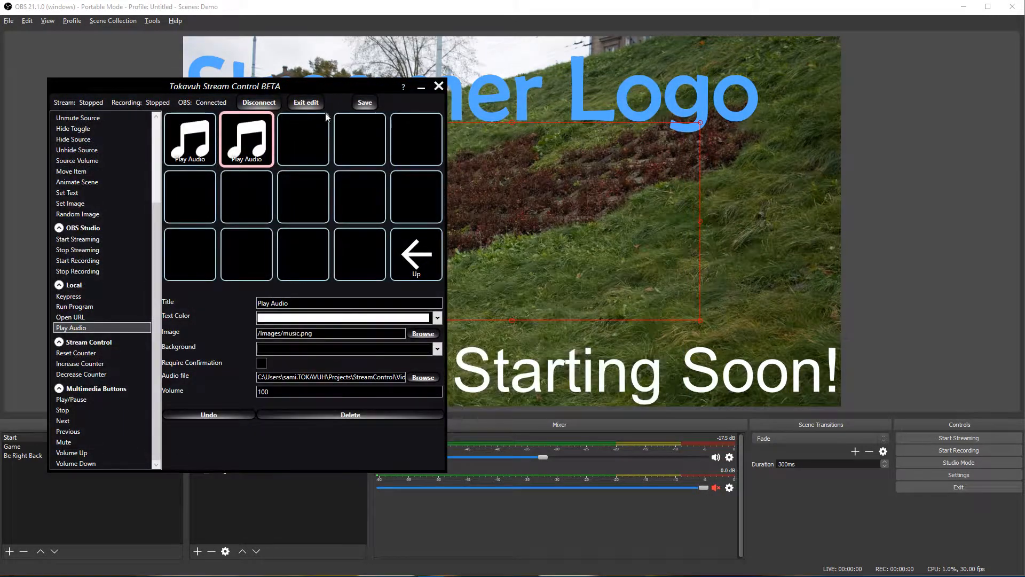
{"action": "left_click", "coordinate": [306, 102]}
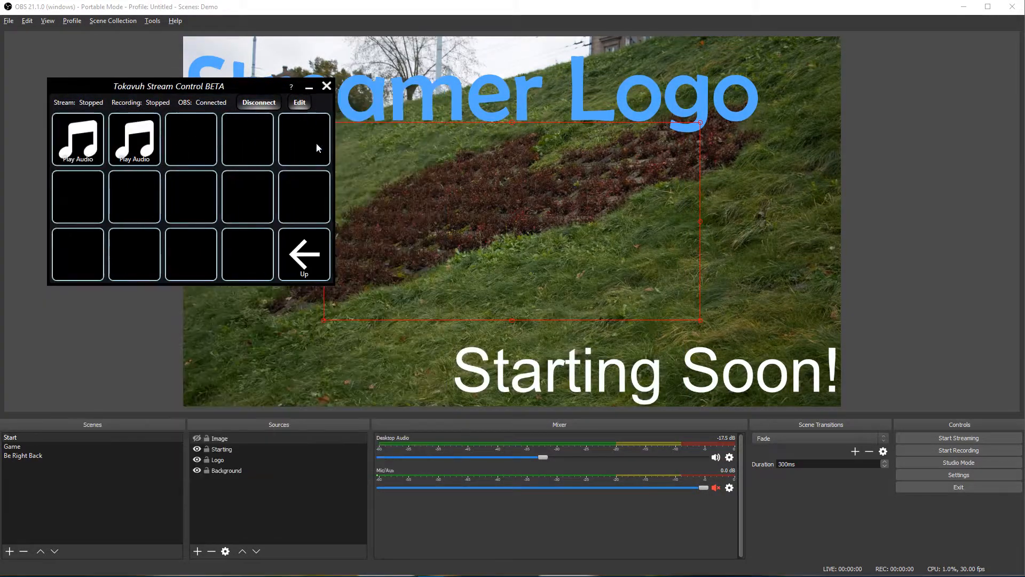
Step: Play and stop each of the two Sounds buttons a few times, then go back up to the main grid
{"action": "left_click", "coordinate": [78, 142]}
{"action": "left_click", "coordinate": [143, 144]}
{"action": "left_click", "coordinate": [146, 151]}
{"action": "left_click", "coordinate": [70, 142]}
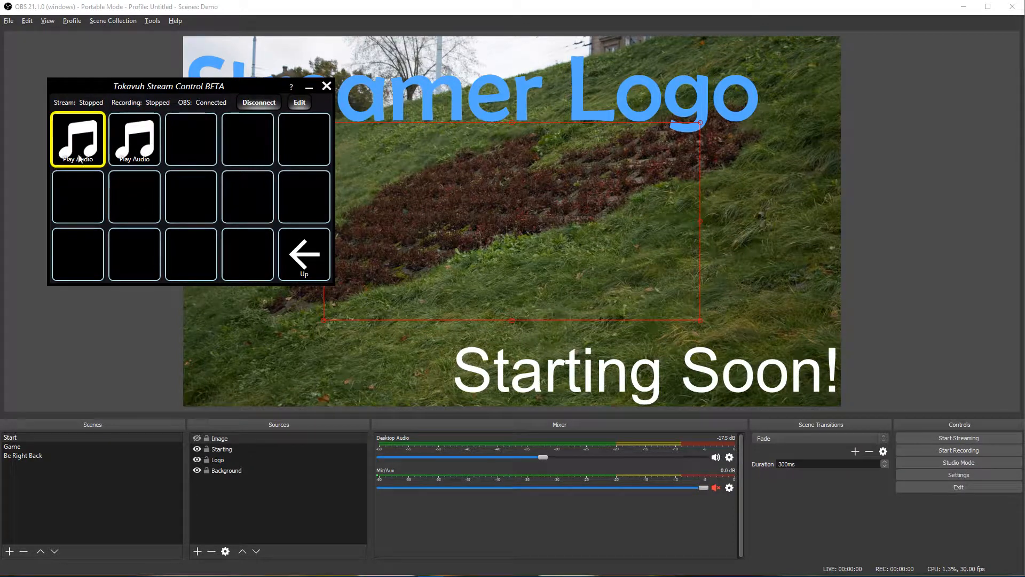
{"action": "left_click", "coordinate": [152, 149]}
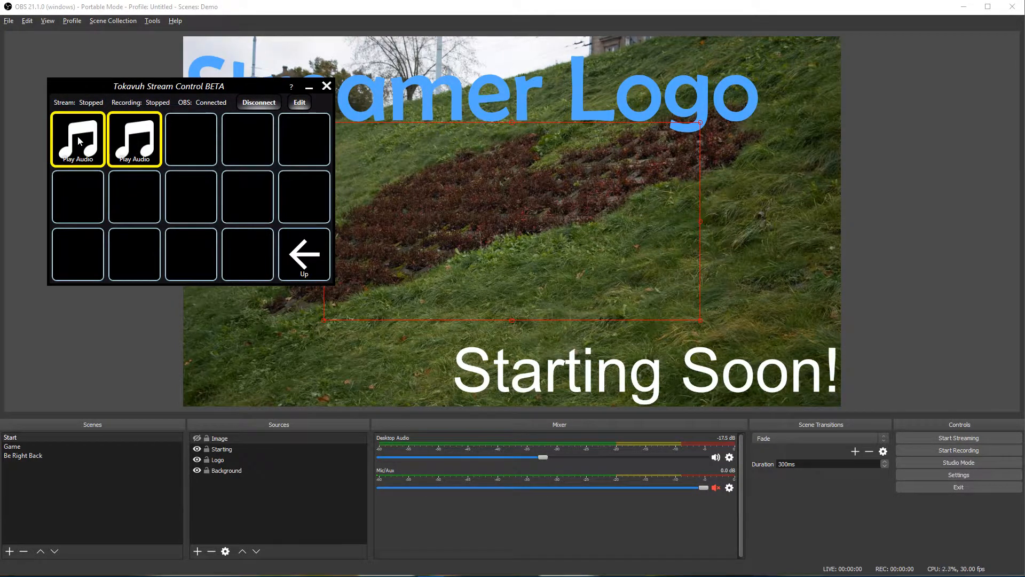
{"action": "left_click", "coordinate": [152, 149]}
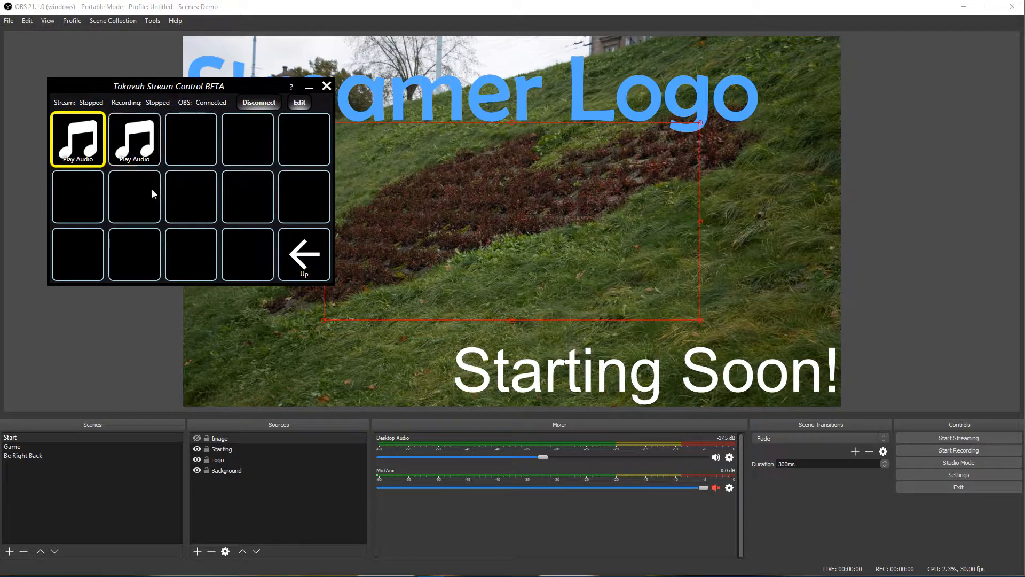
{"action": "left_click", "coordinate": [152, 141]}
{"action": "left_click", "coordinate": [64, 141]}
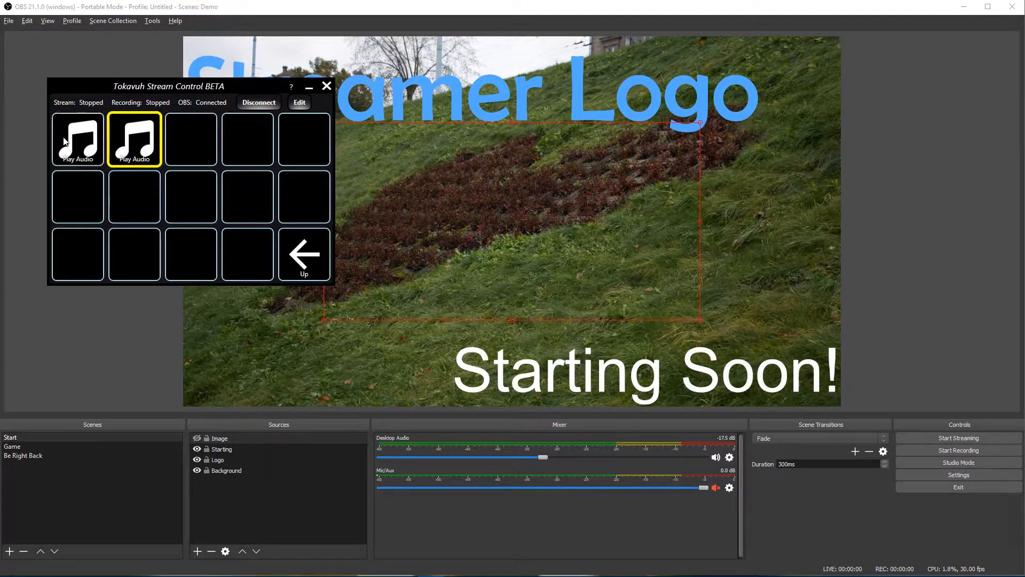
{"action": "left_click", "coordinate": [140, 153]}
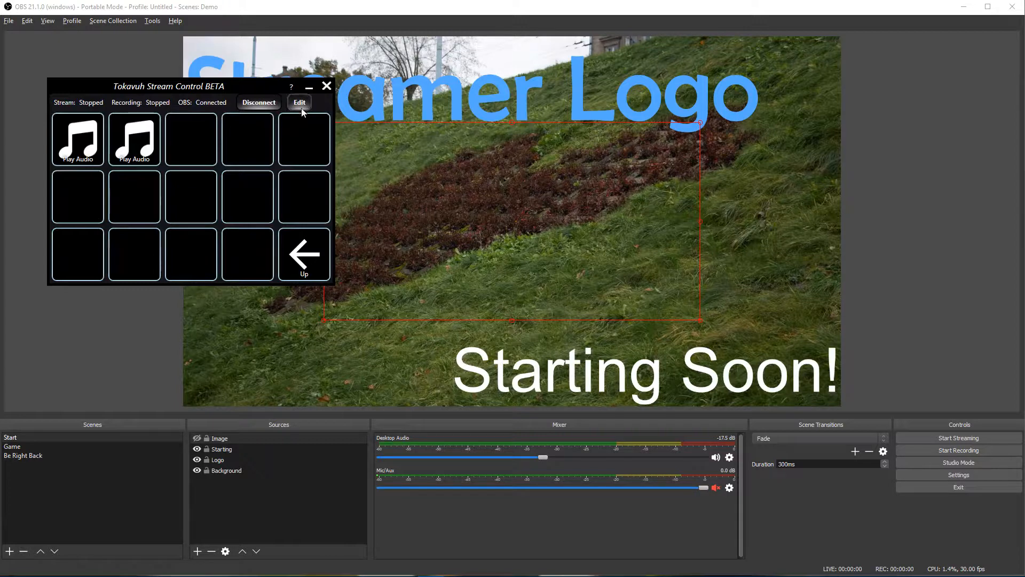
{"action": "left_click", "coordinate": [308, 247]}
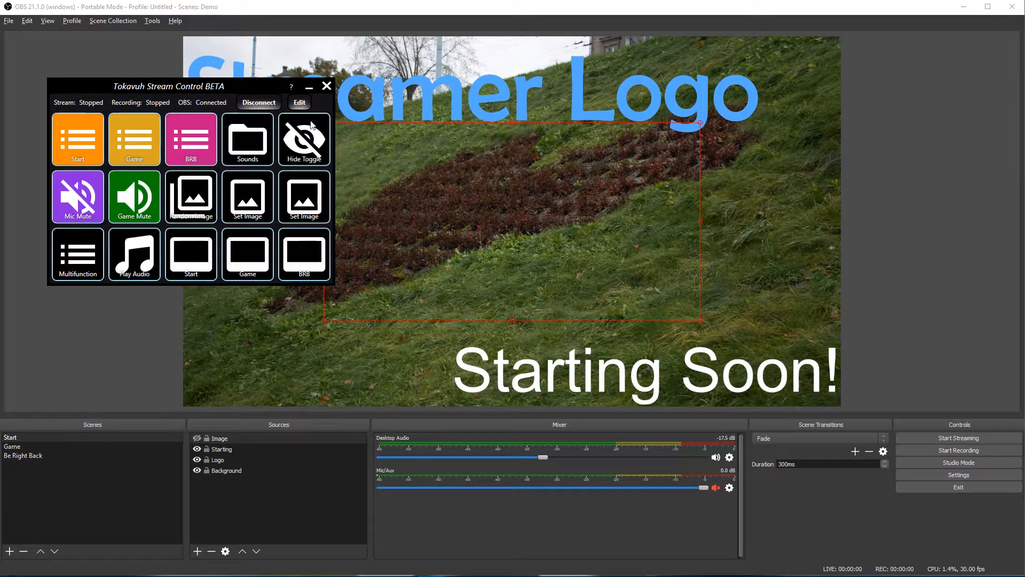
Step: In edit mode, delete the bottom-row Play Audio, Start, Game and BRB tiles
{"action": "left_click", "coordinate": [301, 104]}
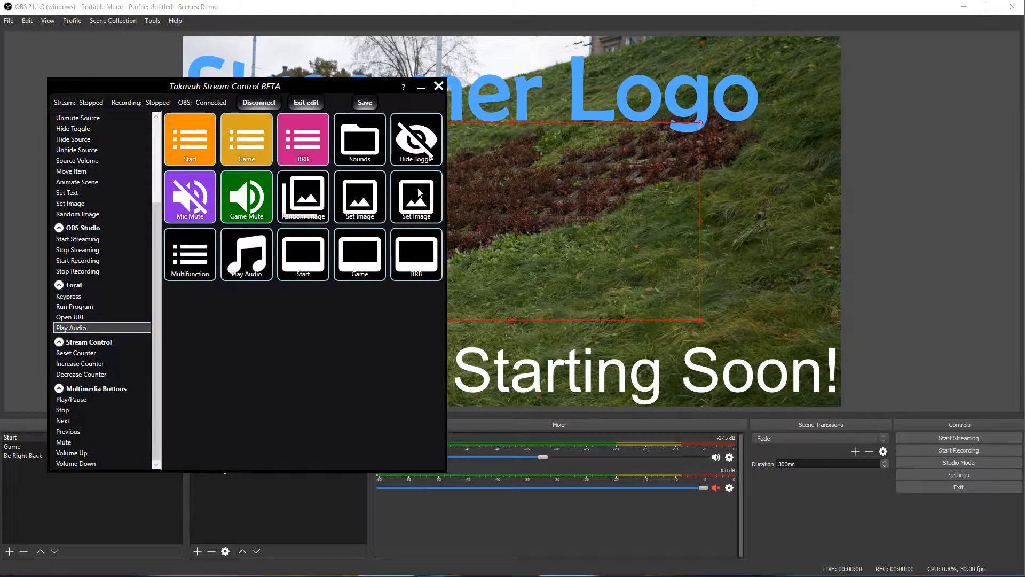
{"action": "left_click", "coordinate": [248, 266]}
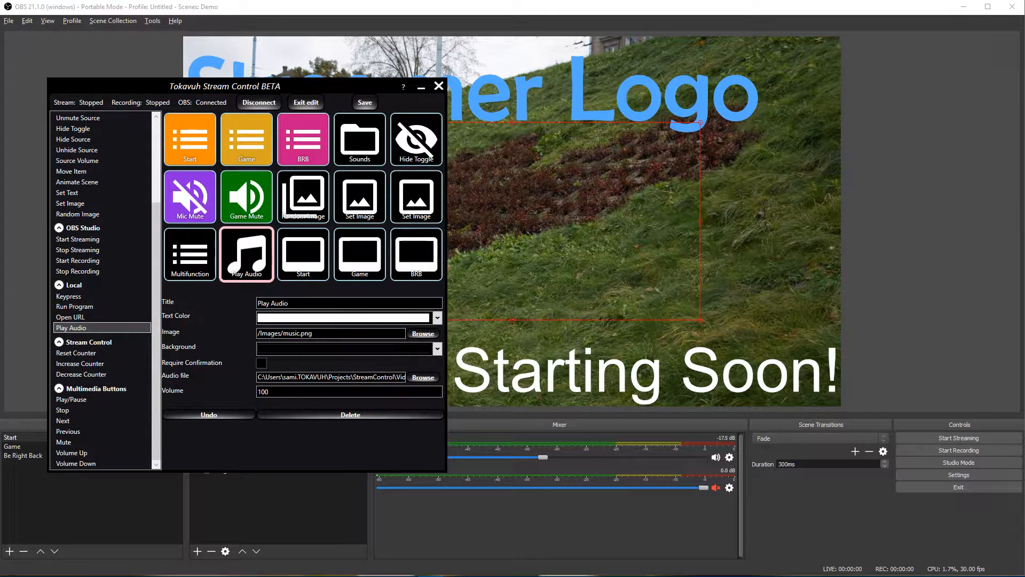
{"action": "key", "text": "Delete"}
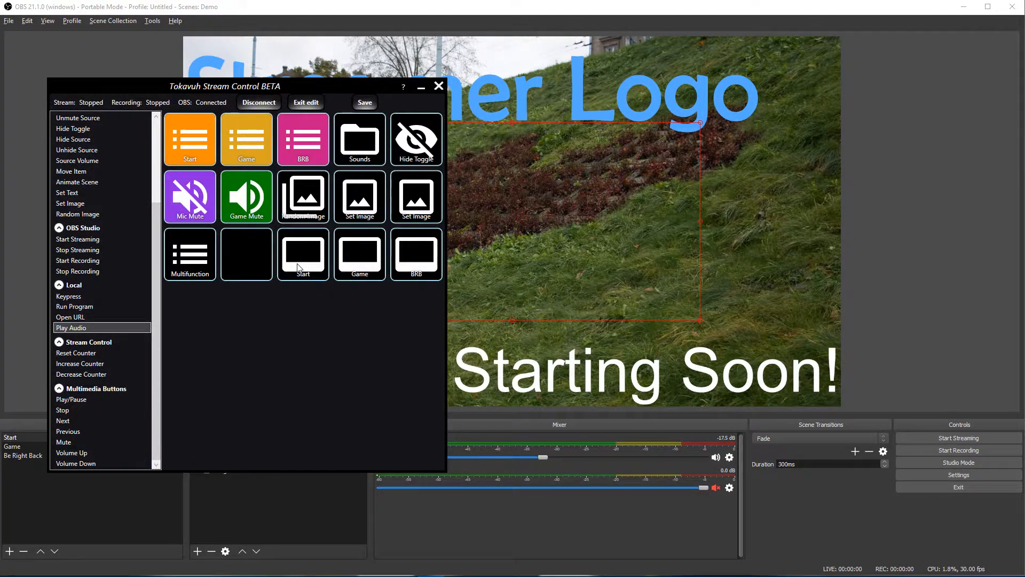
{"action": "left_click", "coordinate": [315, 262]}
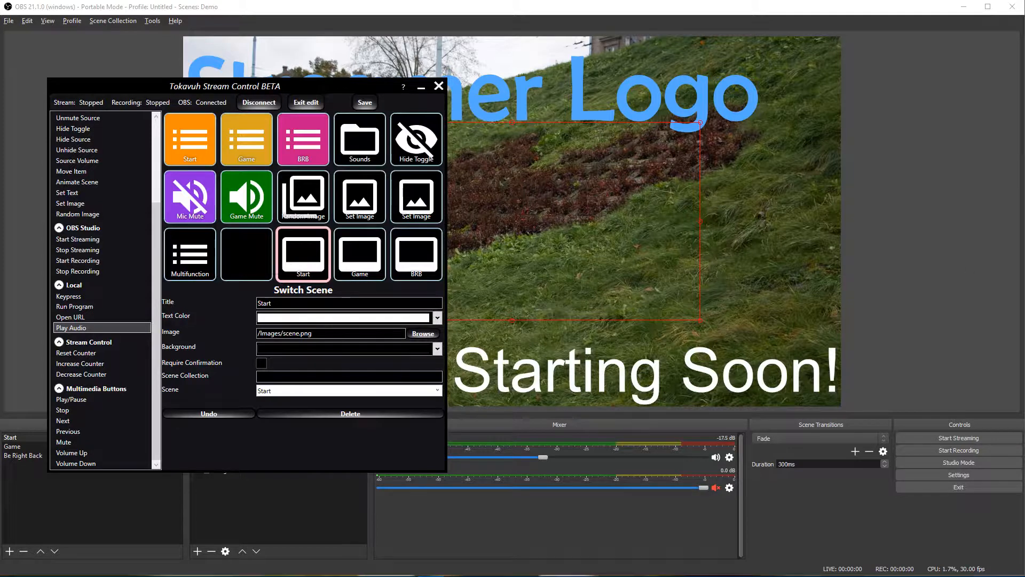
{"action": "key", "text": "Delete"}
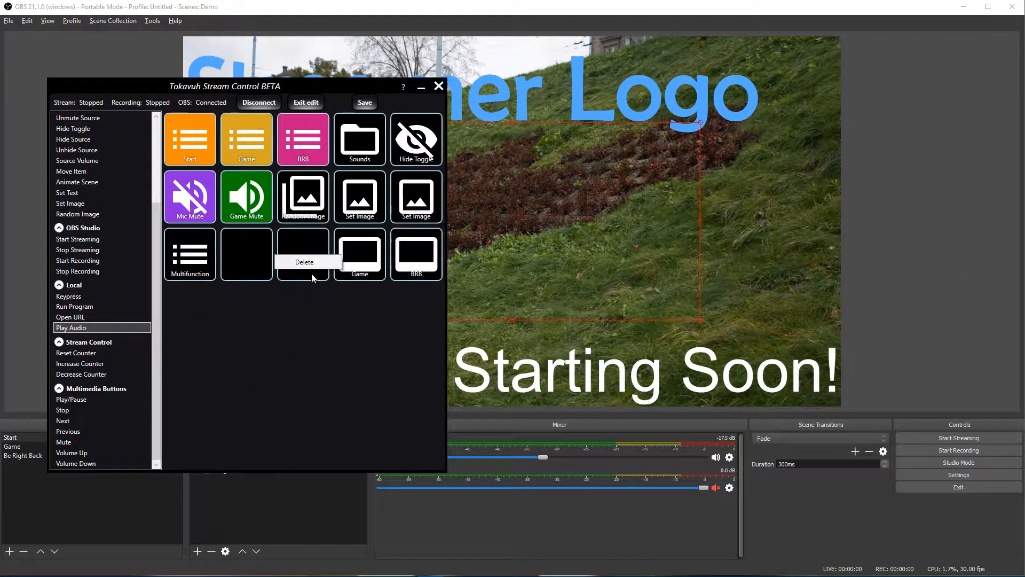
{"action": "right_click", "coordinate": [366, 257]}
{"action": "left_click", "coordinate": [354, 265]}
{"action": "right_click", "coordinate": [415, 258]}
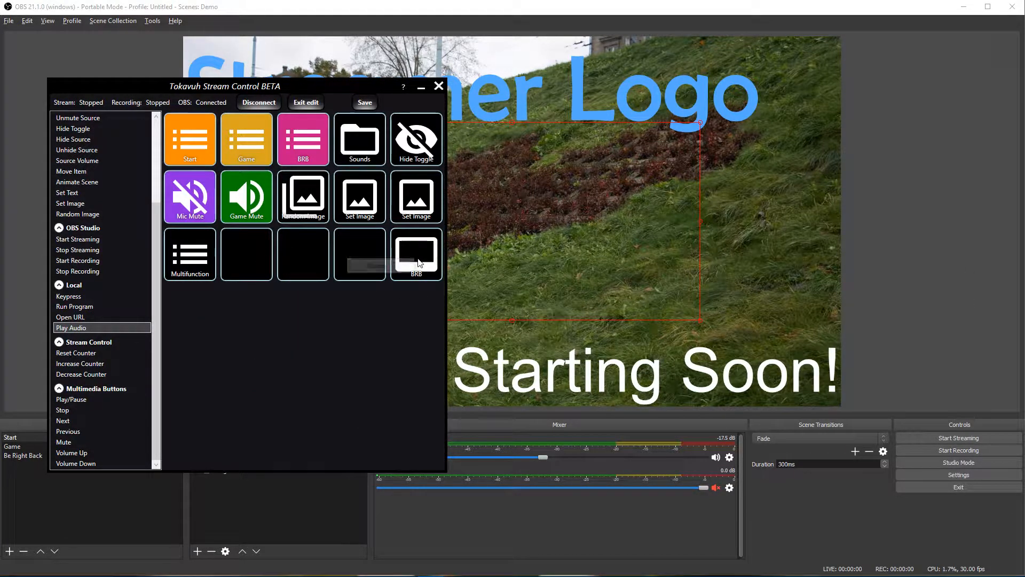
{"action": "left_click", "coordinate": [394, 268]}
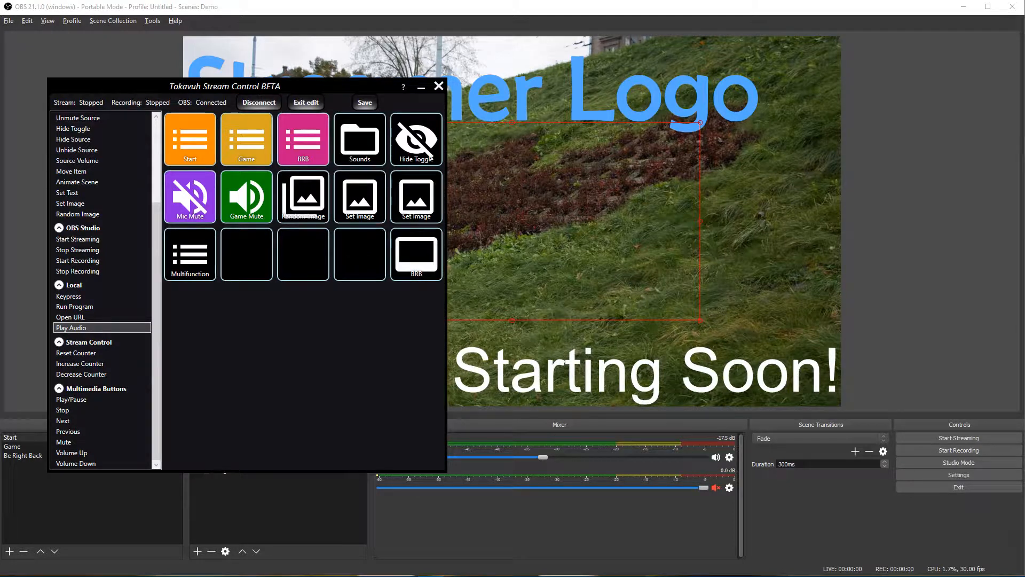
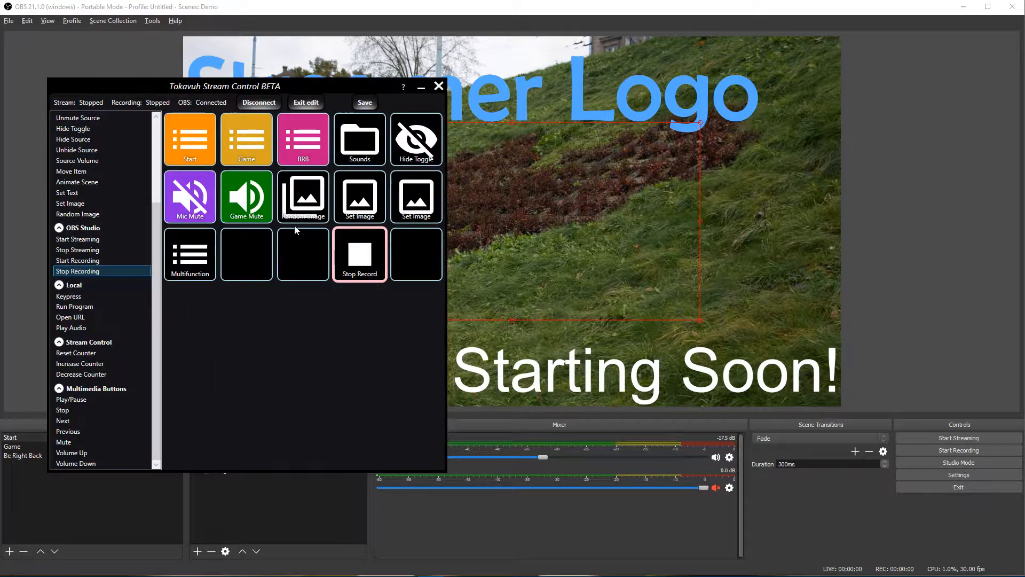
Step: Delete the Stop Record tile from the main grid, leaving its slot empty
{"action": "right_click", "coordinate": [364, 255]}
{"action": "left_click", "coordinate": [342, 265]}
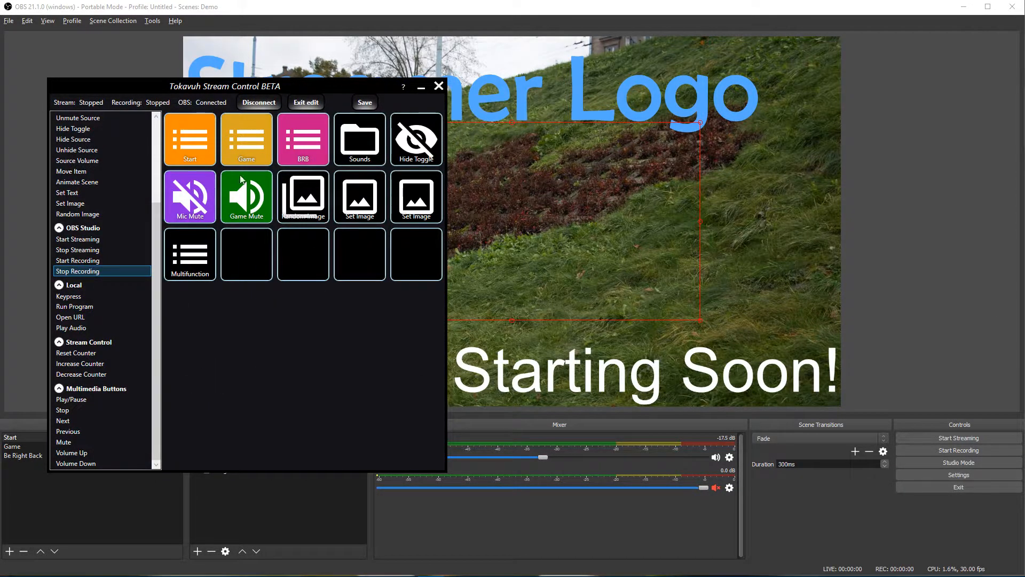
{"action": "left_click", "coordinate": [187, 143]}
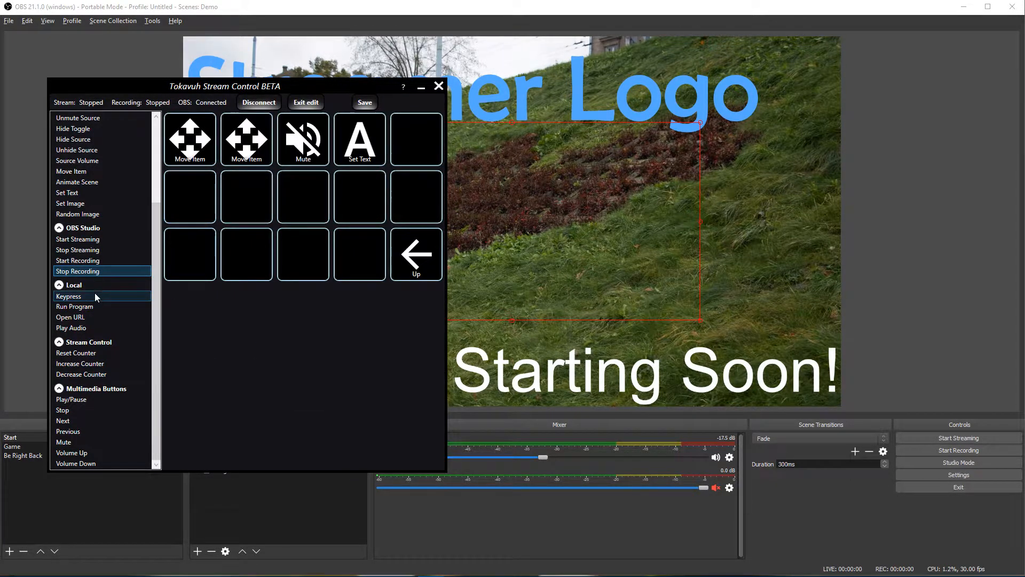
{"action": "left_click_drag", "start_coordinate": [80, 239], "coordinate": [434, 152]}
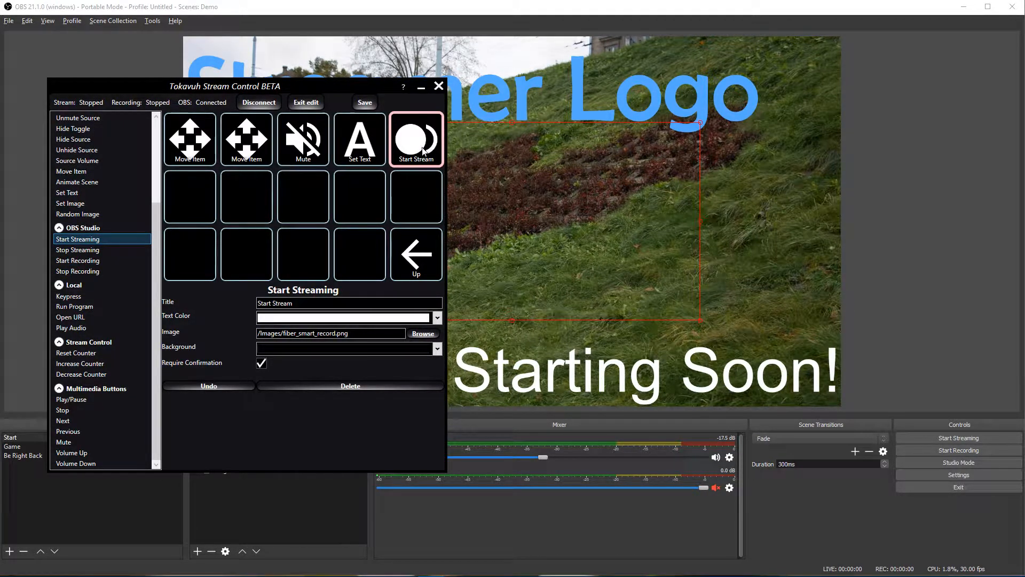
{"action": "right_click", "coordinate": [422, 149]}
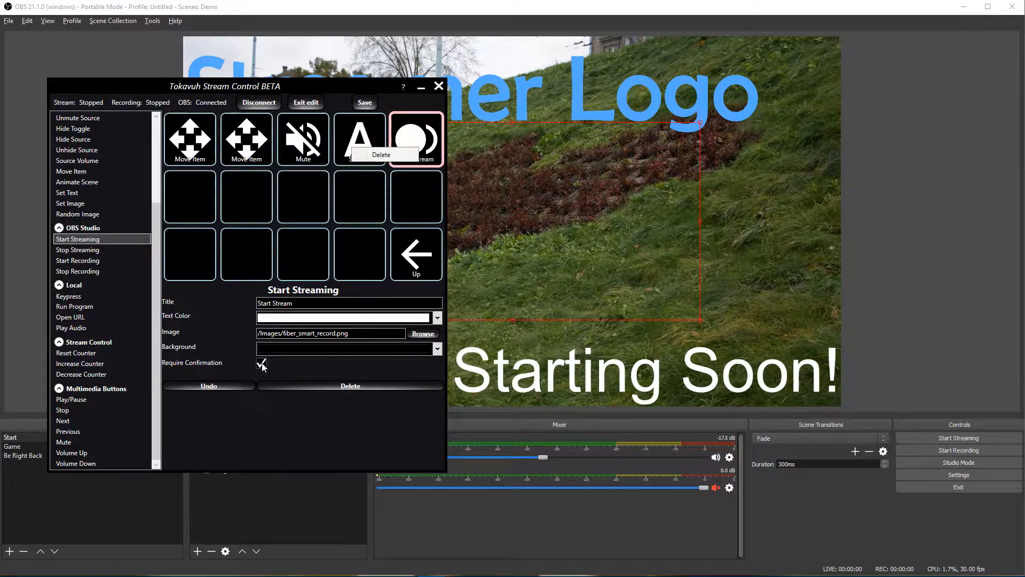
{"action": "left_click", "coordinate": [403, 155]}
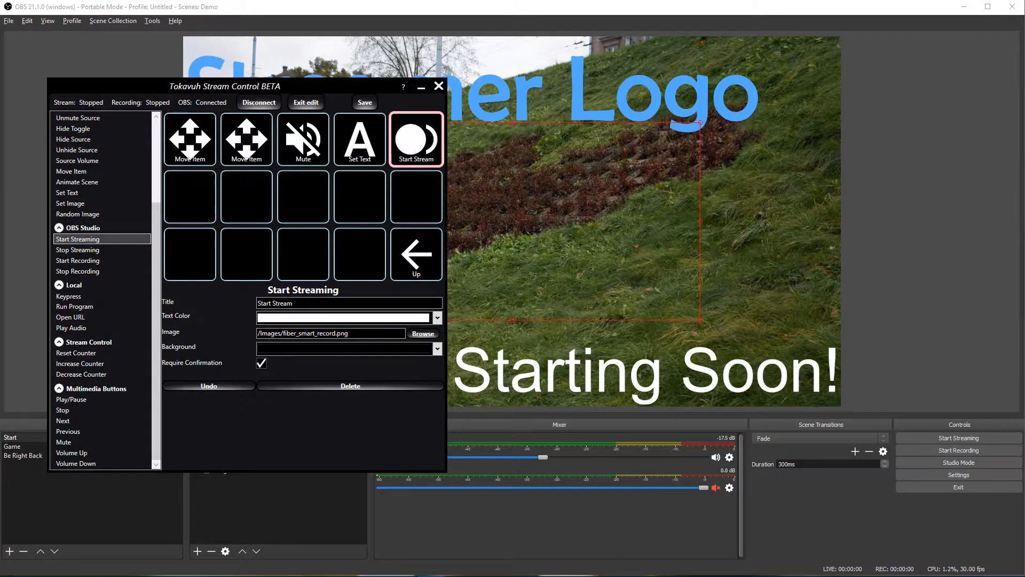
{"action": "left_click", "coordinate": [414, 258]}
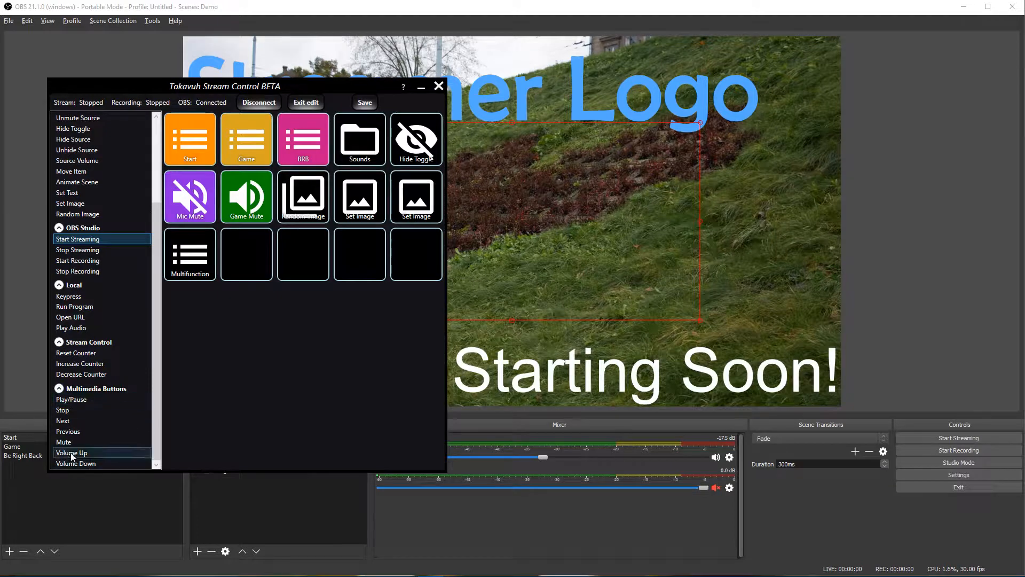
{"action": "left_click_drag", "start_coordinate": [76, 402], "coordinate": [313, 267]}
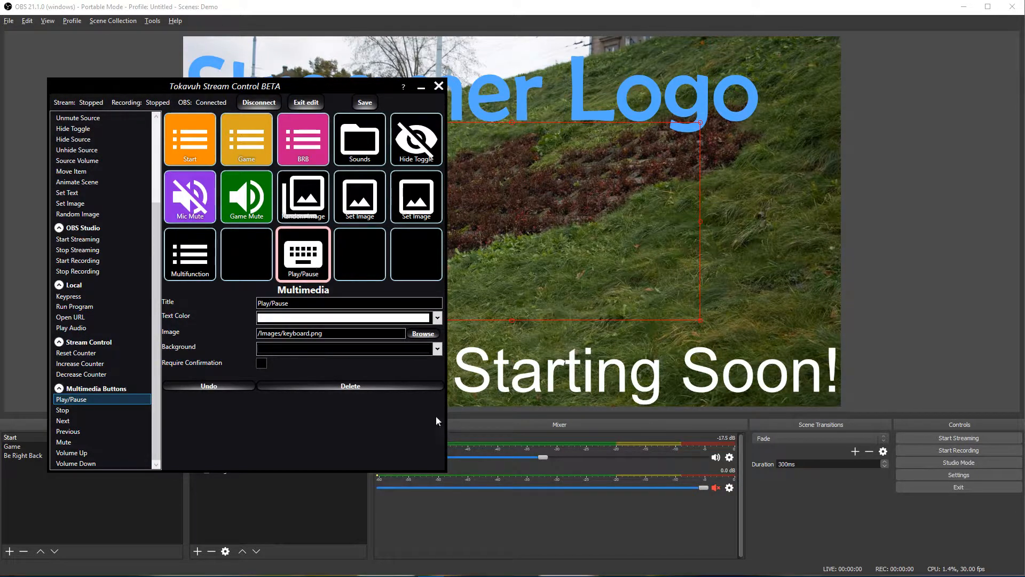
{"action": "left_click", "coordinate": [456, 571]}
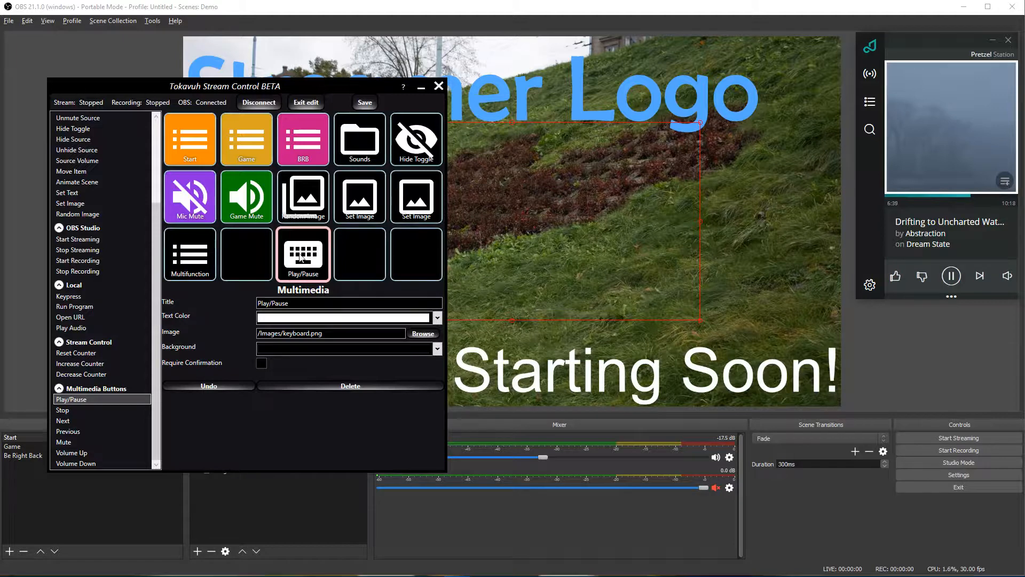
{"action": "left_click", "coordinate": [300, 254]}
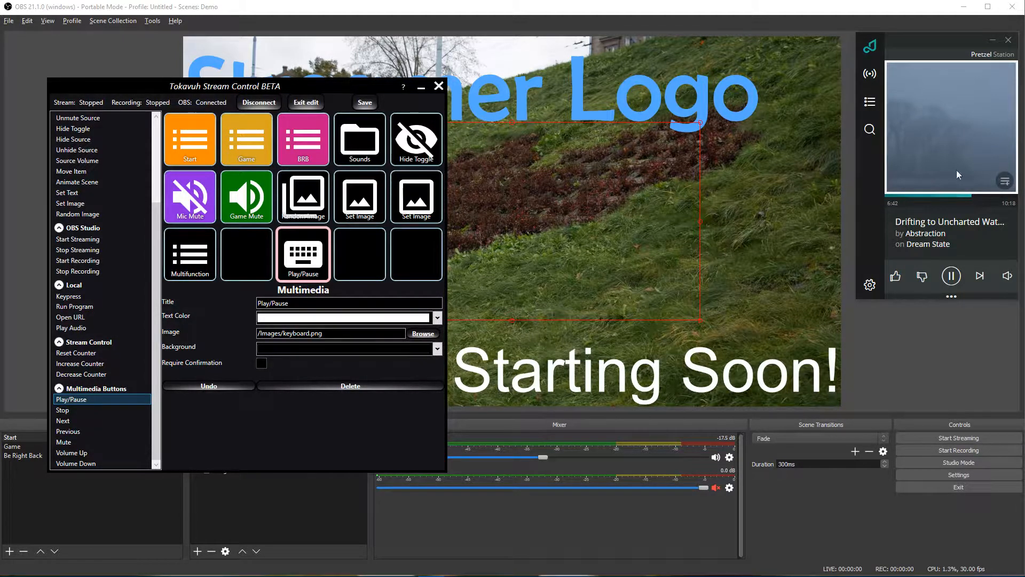
{"action": "left_click", "coordinate": [994, 41]}
{"action": "left_click", "coordinate": [64, 410]}
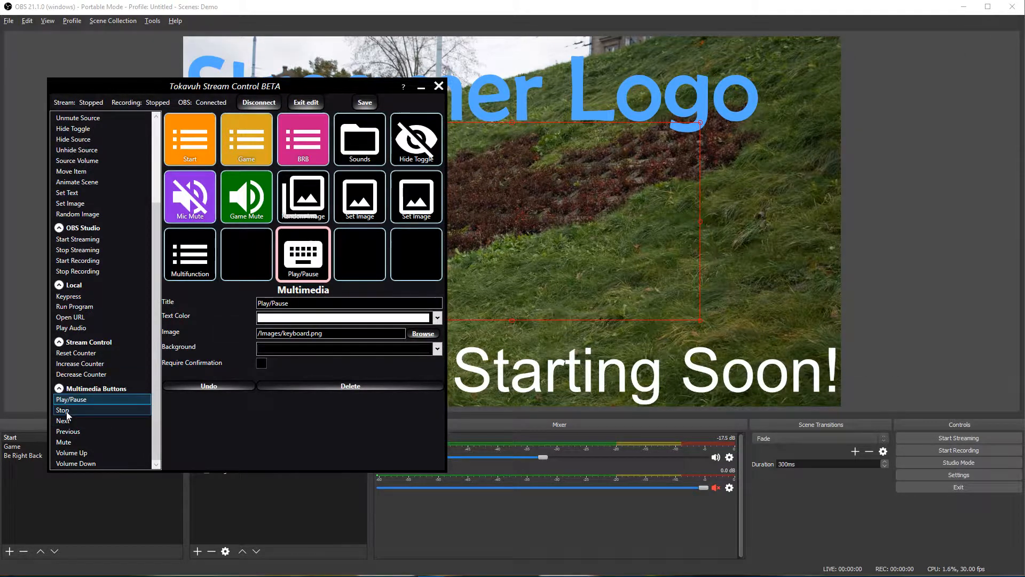
{"action": "left_click", "coordinate": [91, 453]}
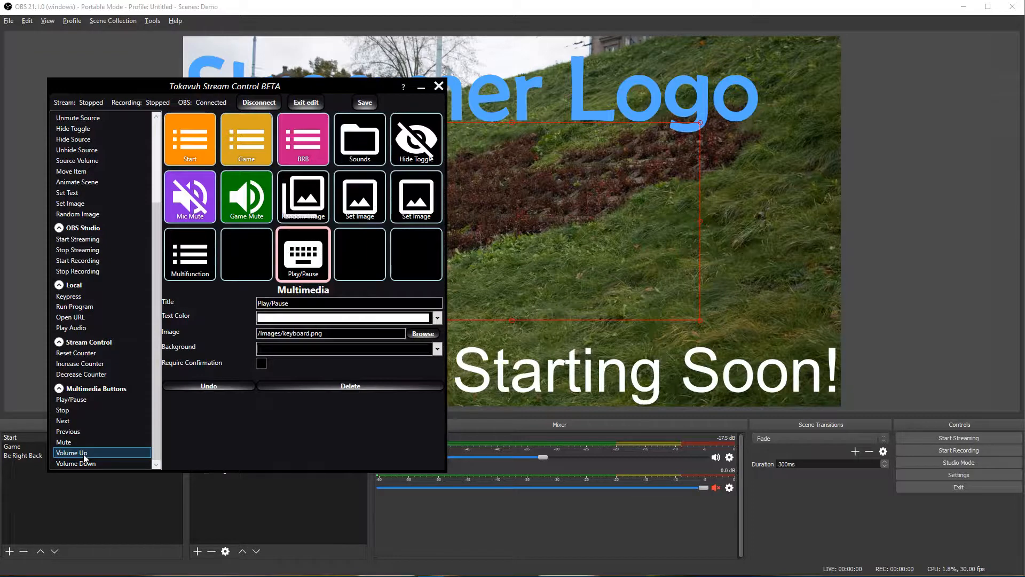
{"action": "right_click", "coordinate": [312, 269]}
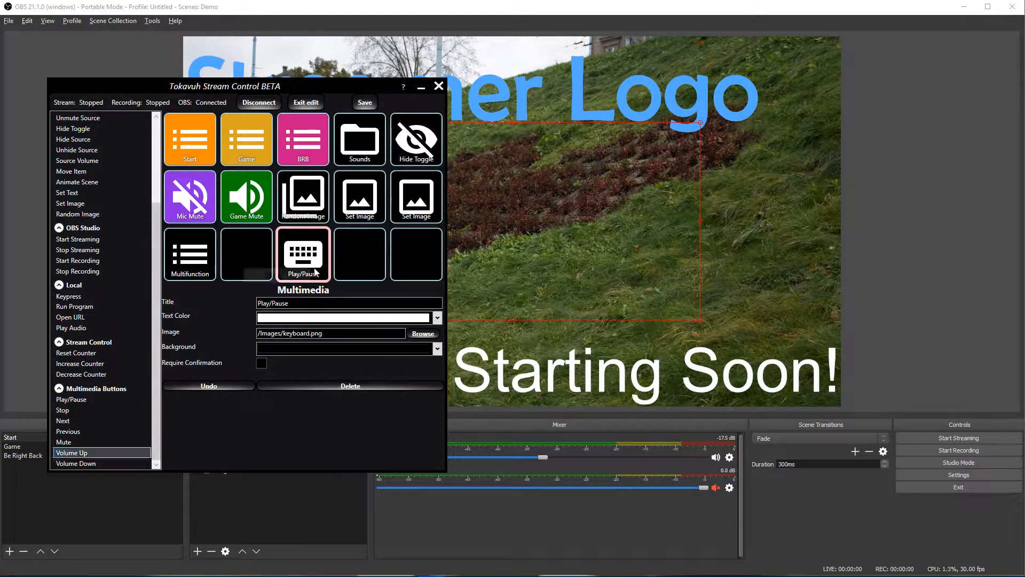
{"action": "left_click", "coordinate": [276, 275]}
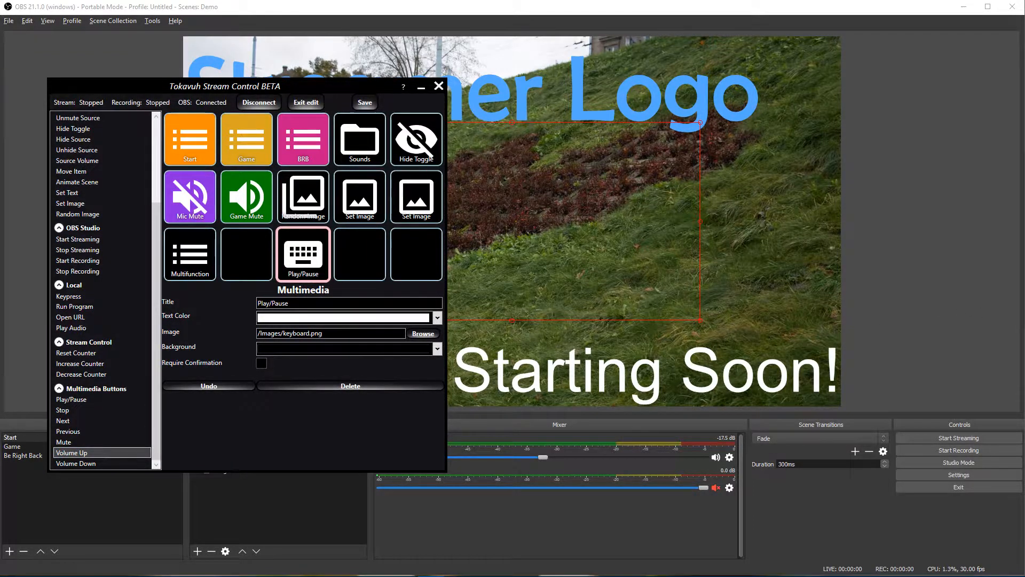
{"action": "key", "text": "Return"}
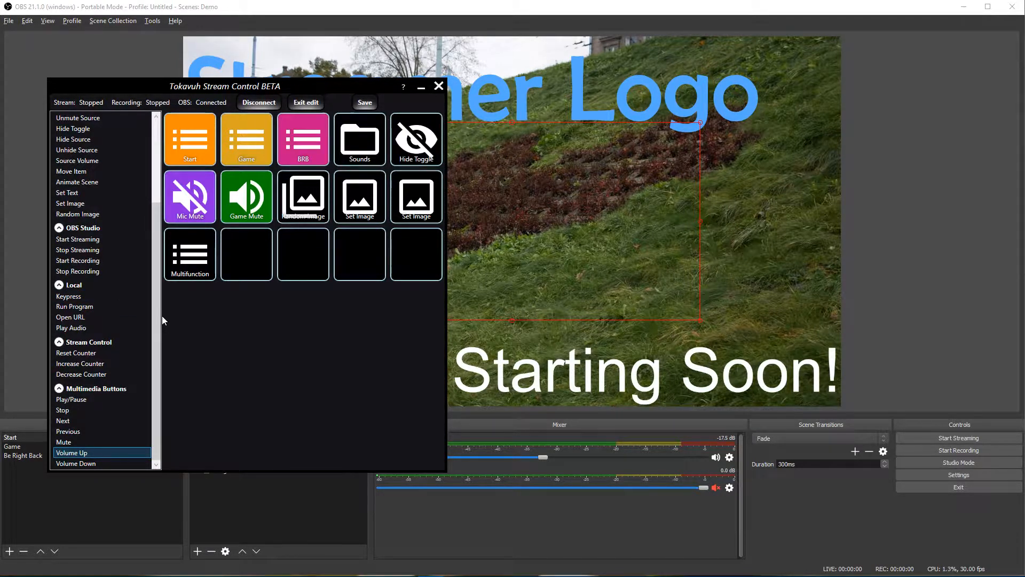
Step: Place two Source Volume buttons side by side in the empty third-row slots
{"action": "left_click_drag", "start_coordinate": [156, 309], "coordinate": [158, 213]}
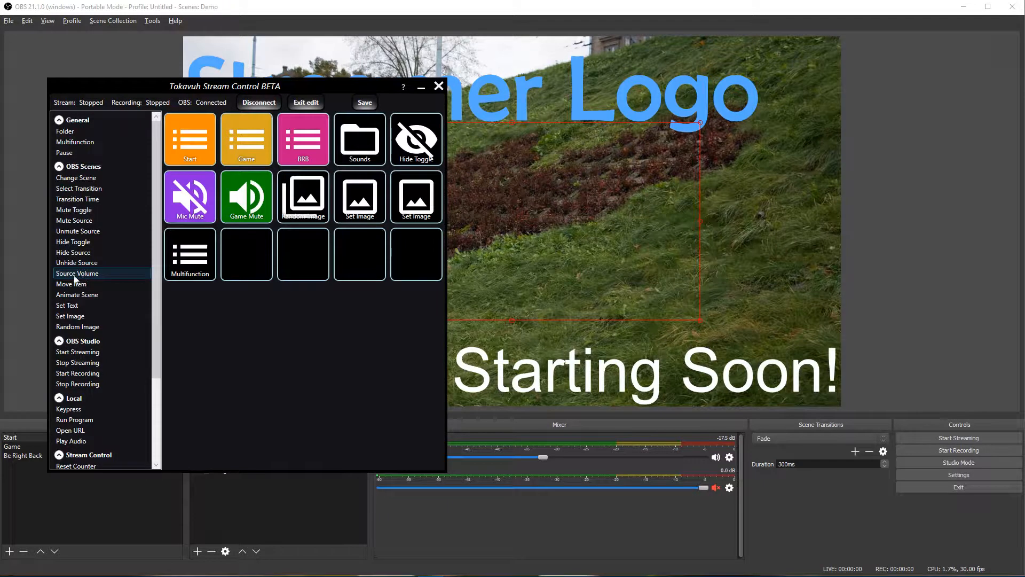
{"action": "left_click_drag", "start_coordinate": [80, 275], "coordinate": [322, 270]}
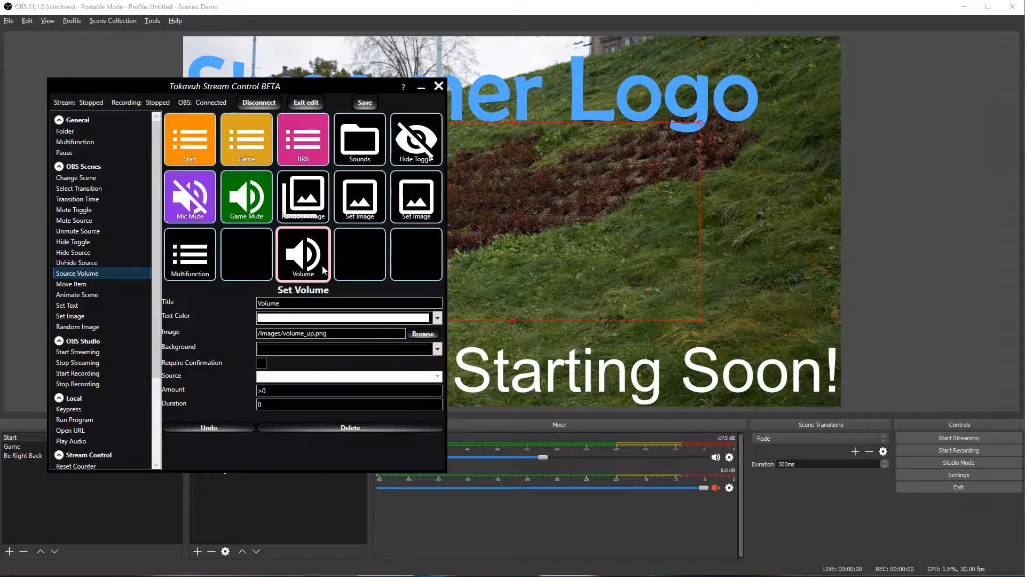
{"action": "left_click", "coordinate": [265, 390]}
{"action": "left_click", "coordinate": [258, 391]}
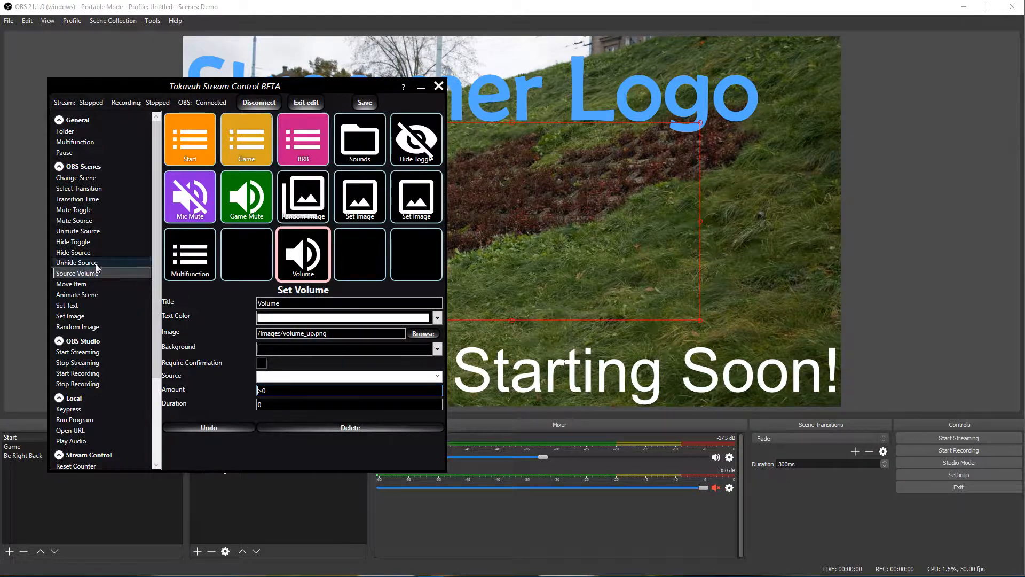
{"action": "left_click_drag", "start_coordinate": [85, 273], "coordinate": [367, 258]}
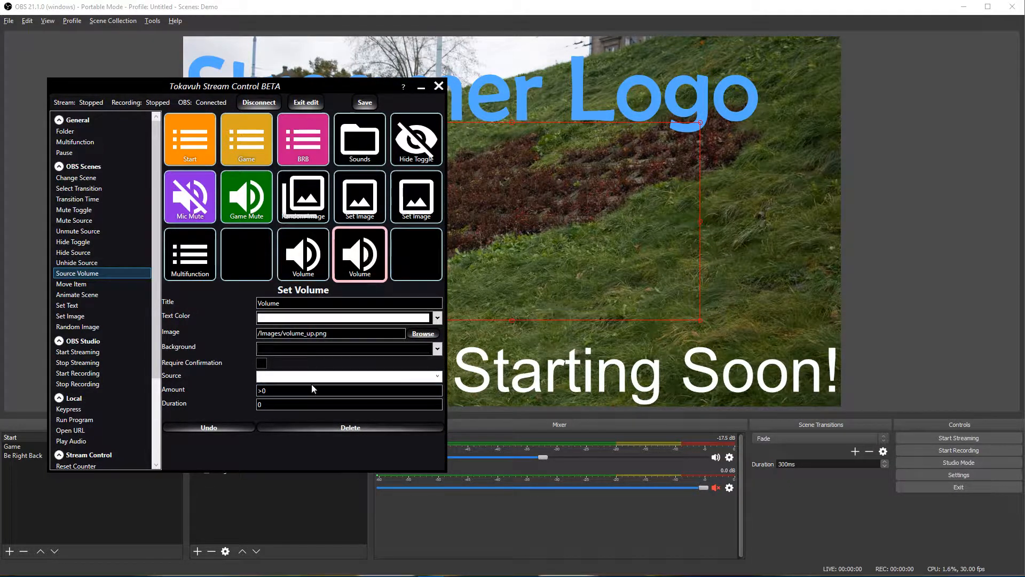
{"action": "left_click", "coordinate": [263, 391]}
Step: Rename them Volume Down and Volume Up, switch Volume Down's Amount sign to <, and exit edit mode
{"action": "left_click", "coordinate": [307, 267]}
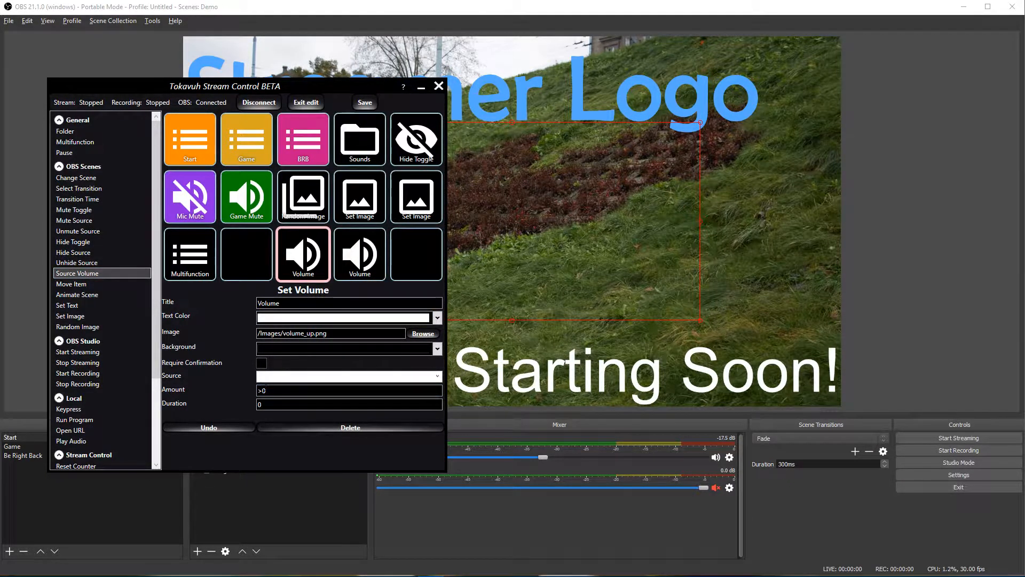
{"action": "type", "text": "Down"}
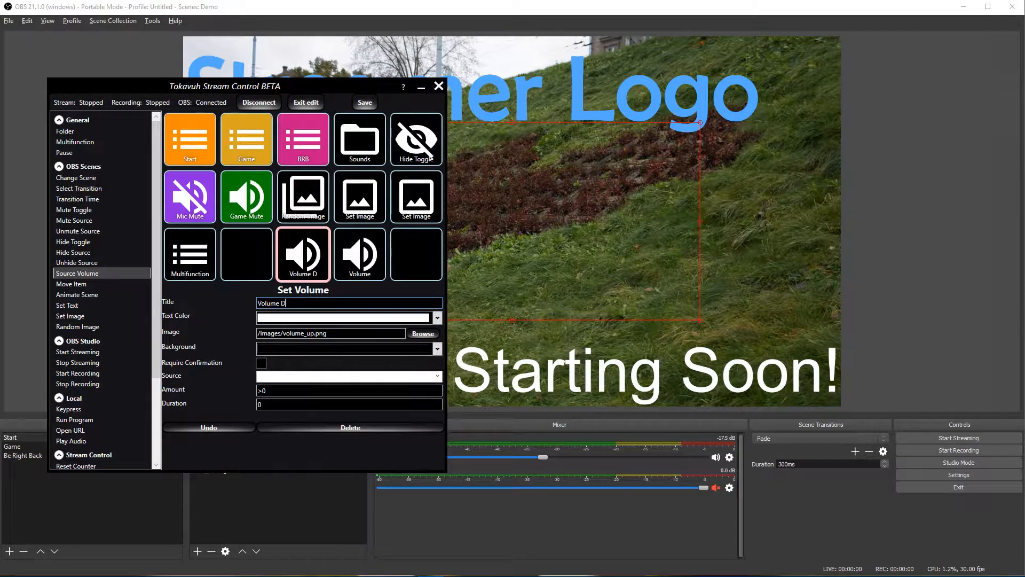
{"action": "left_click", "coordinate": [377, 264]}
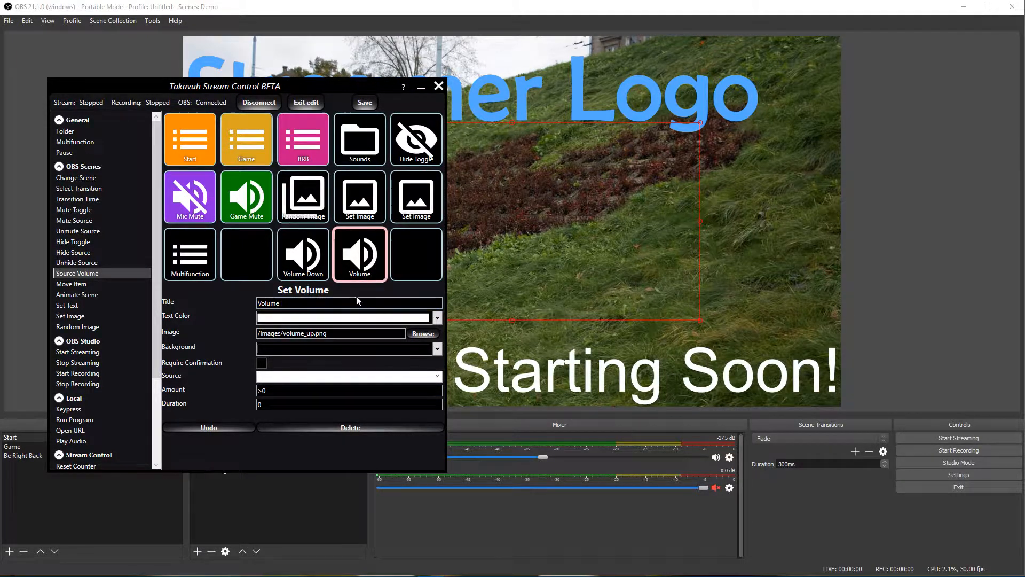
{"action": "type", "text": "Up"}
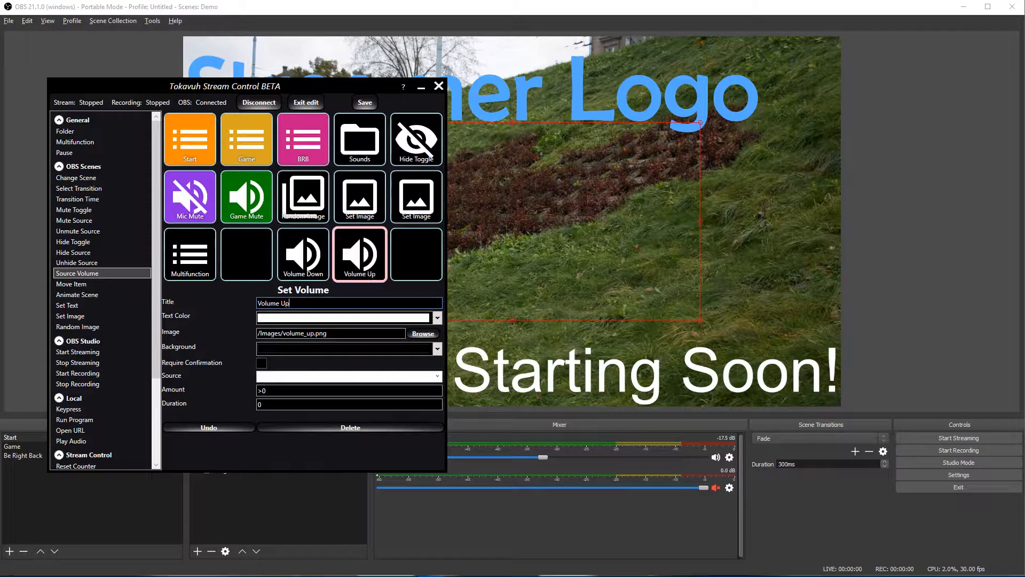
{"action": "left_click", "coordinate": [299, 265]}
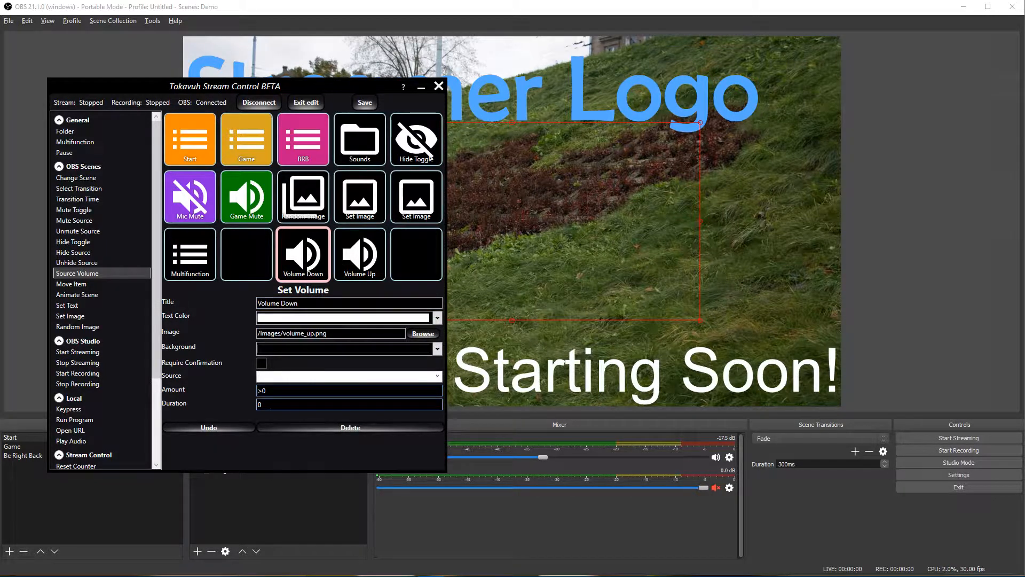
{"action": "key", "text": "BackSpace"}
{"action": "type", "text": "<1"}
{"action": "left_click", "coordinate": [345, 251]}
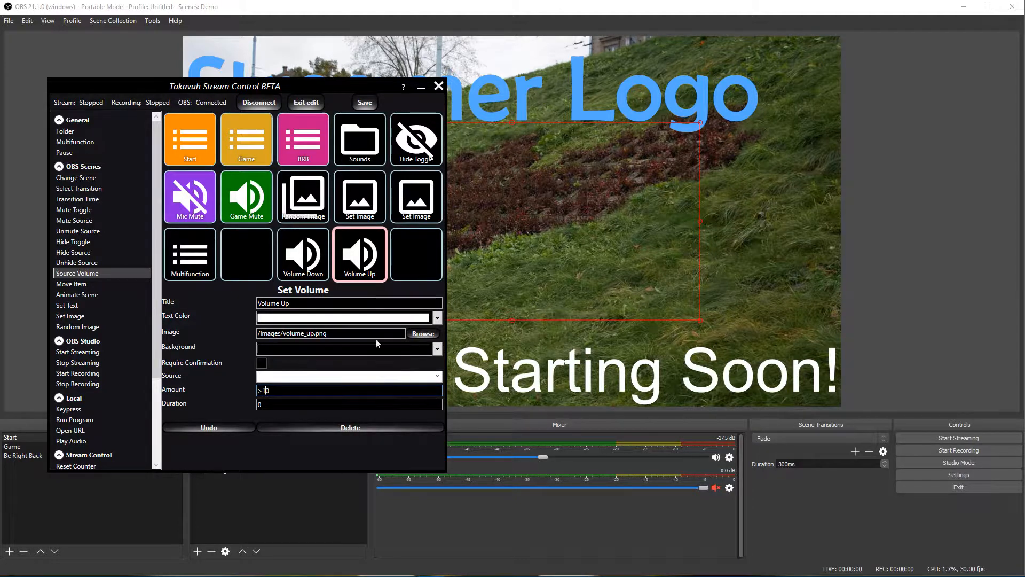
{"action": "left_click", "coordinate": [308, 103]}
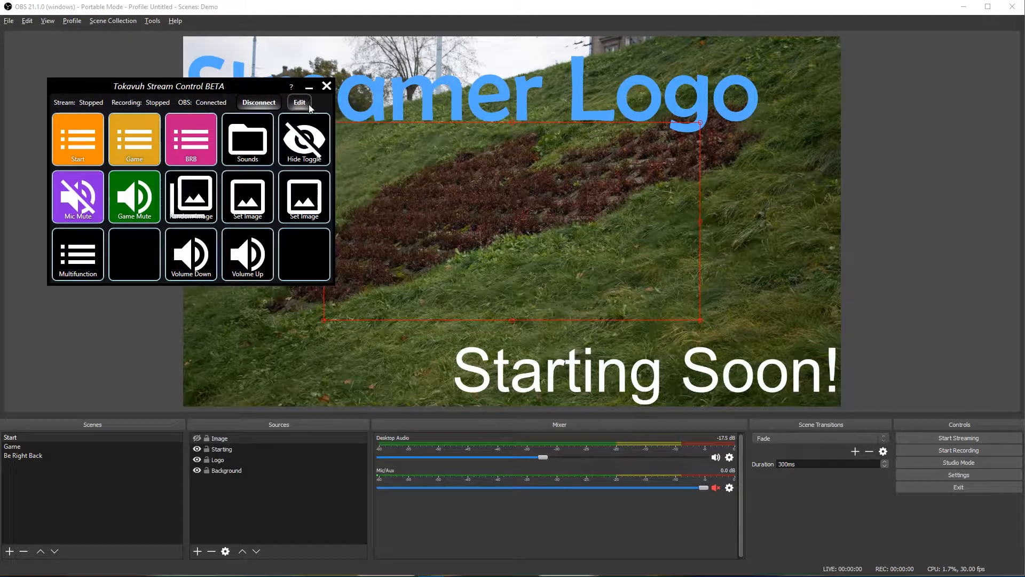
Step: After testing Volume Down, set both Volume Down and Volume Up to control the Mic/Aux source
{"action": "left_click", "coordinate": [197, 271]}
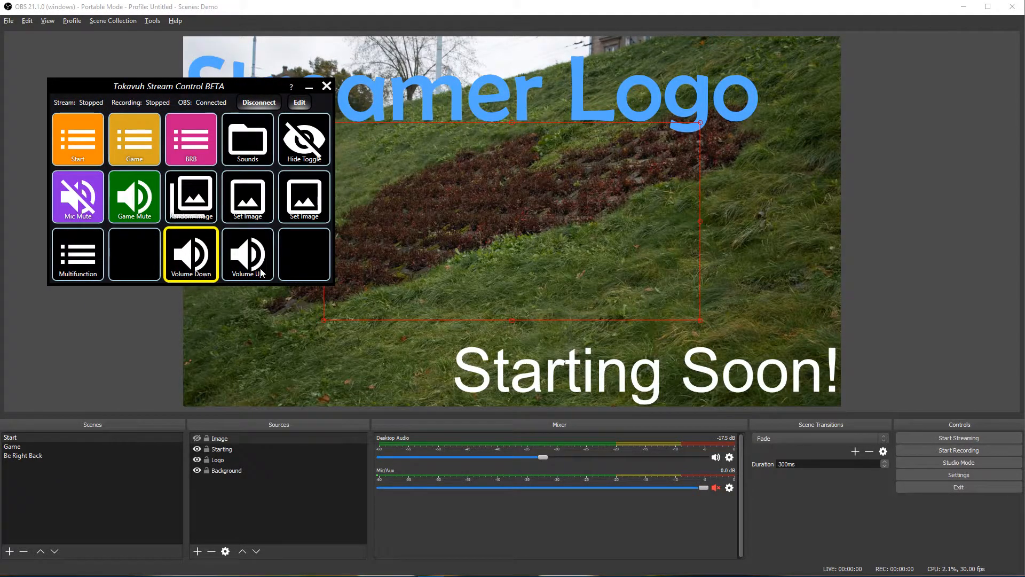
{"action": "left_click", "coordinate": [300, 102]}
{"action": "left_click", "coordinate": [314, 264]}
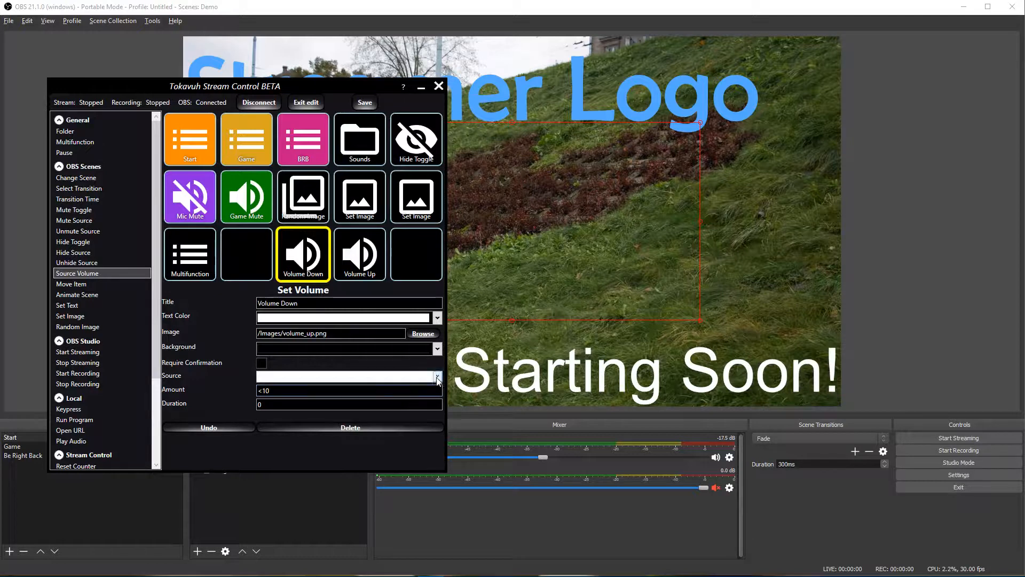
{"action": "left_click", "coordinate": [327, 376]}
{"action": "left_click", "coordinate": [328, 393]}
{"action": "left_click", "coordinate": [351, 270]}
{"action": "left_click", "coordinate": [438, 376]}
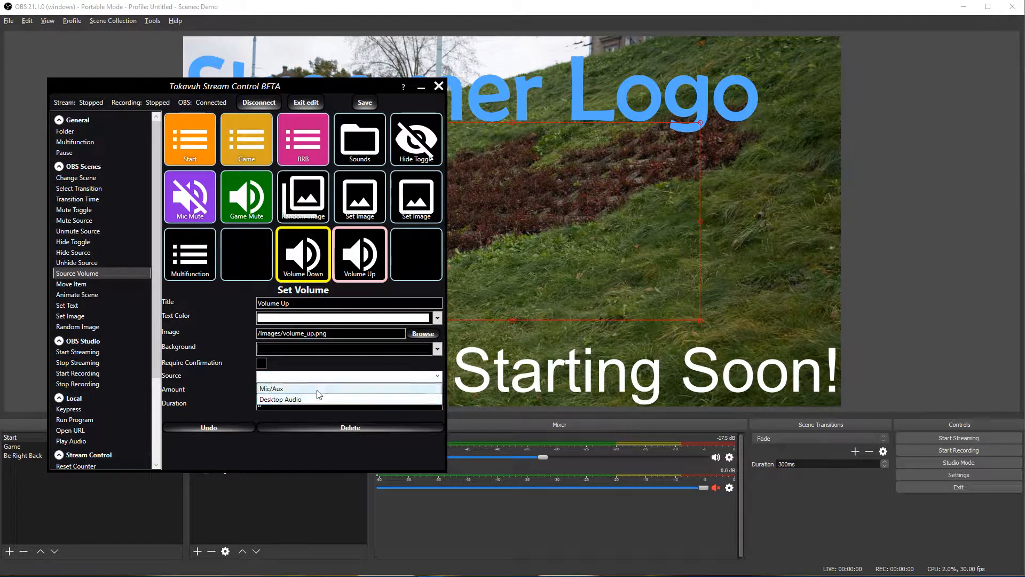
{"action": "left_click", "coordinate": [328, 388]}
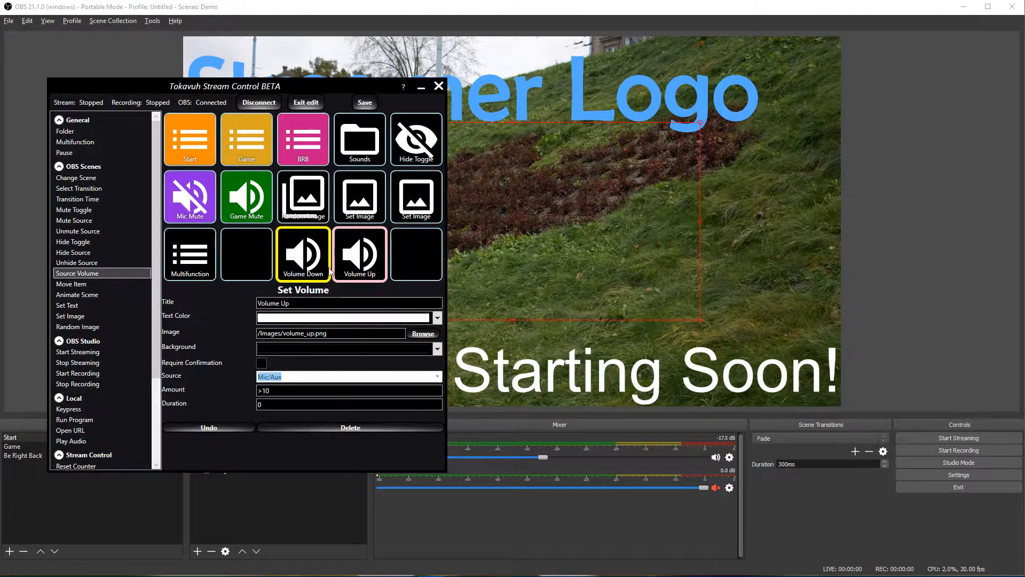
Step: Save the layout, exit edit mode, and close the Stream Control window
{"action": "left_click", "coordinate": [356, 106]}
{"action": "left_click", "coordinate": [309, 106]}
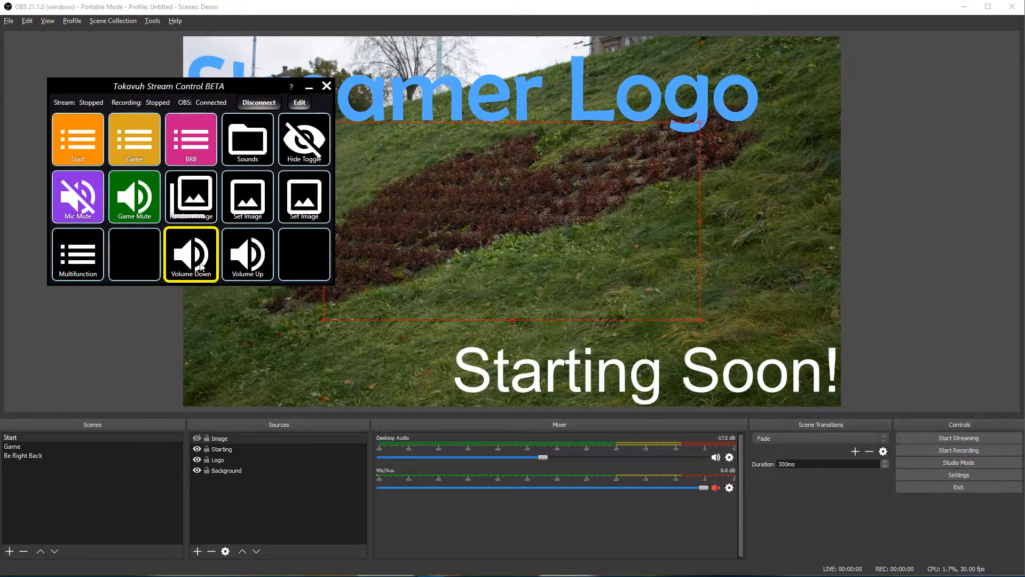
{"action": "left_click", "coordinate": [326, 86]}
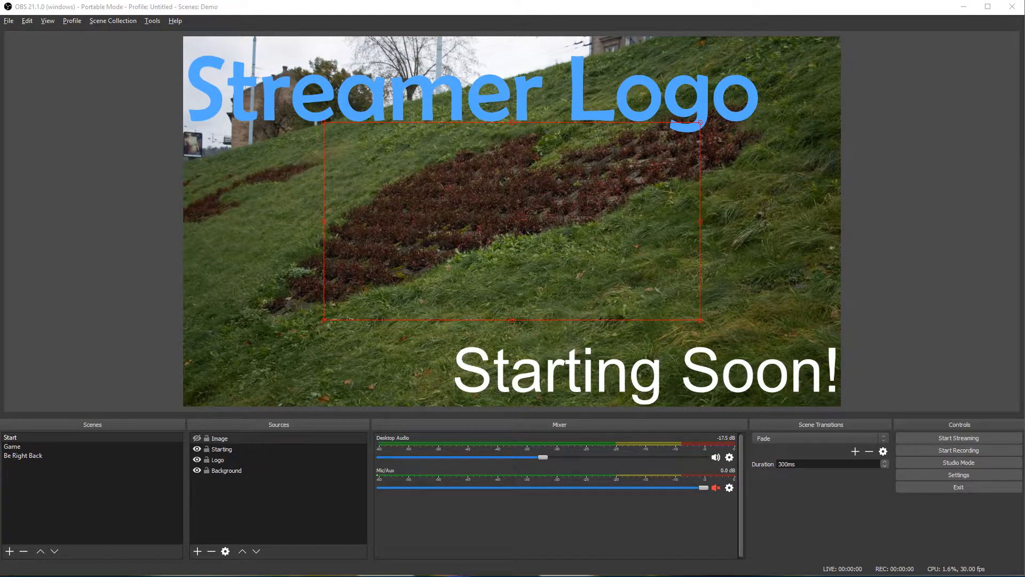
Step: Connect Stream Control to OBS and test Mic/Aux muting and Volume Down
{"action": "left_click_drag", "start_coordinate": [284, 135], "coordinate": [135, 188]}
{"action": "left_click", "coordinate": [229, 203]}
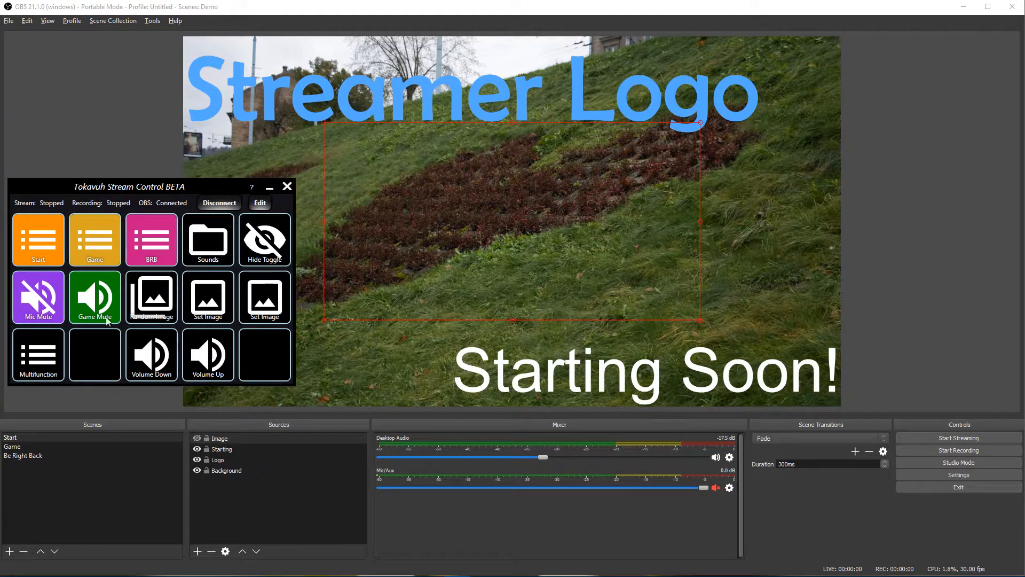
{"action": "left_click", "coordinate": [26, 311]}
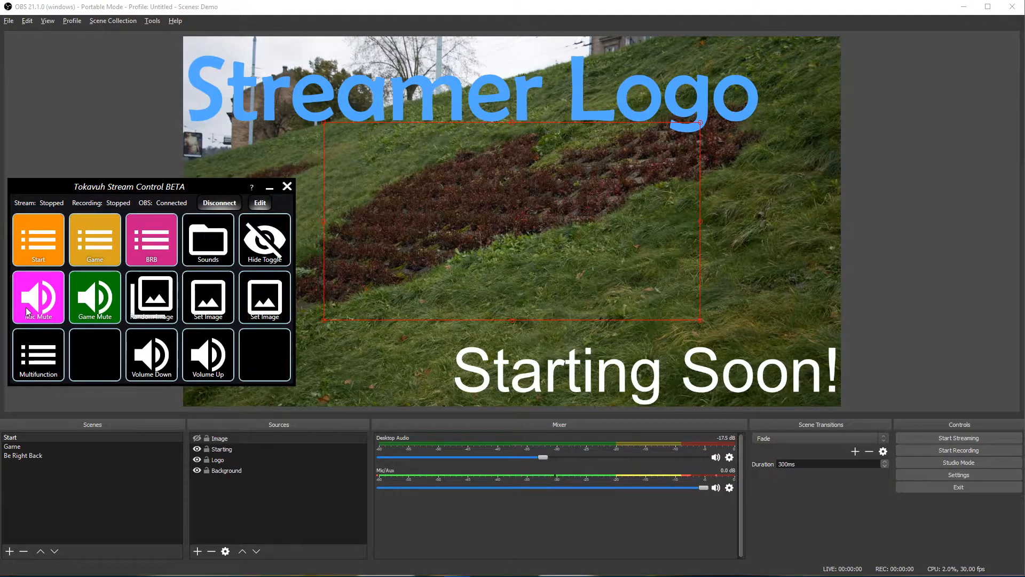
{"action": "left_click", "coordinate": [33, 314]}
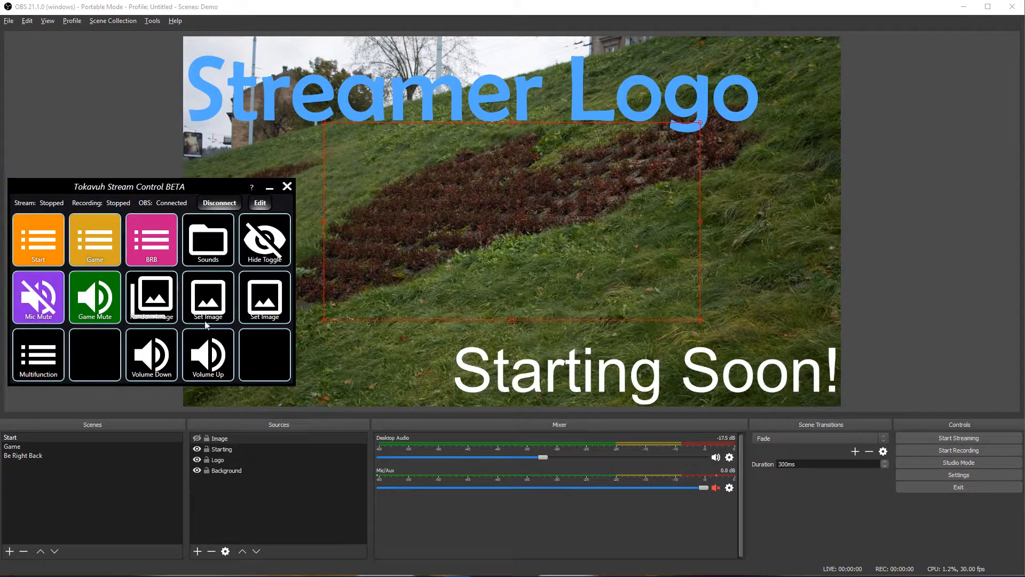
{"action": "left_click", "coordinate": [155, 373]}
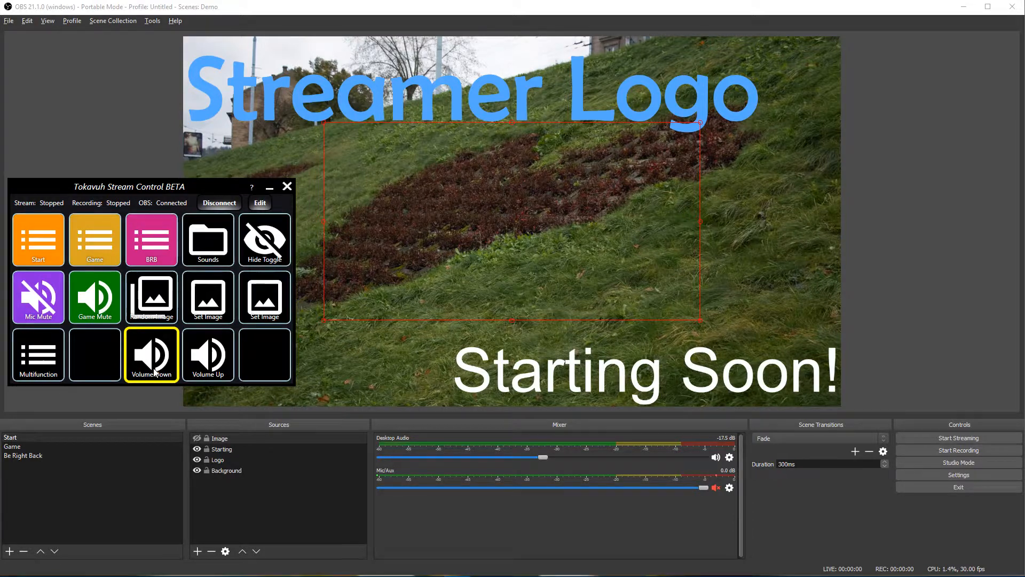
Step: Set Volume Down's Amount to -10 and Volume Up's to +10, save, exit edit, and close the window
{"action": "left_click", "coordinate": [260, 203]}
{"action": "left_click", "coordinate": [275, 372]}
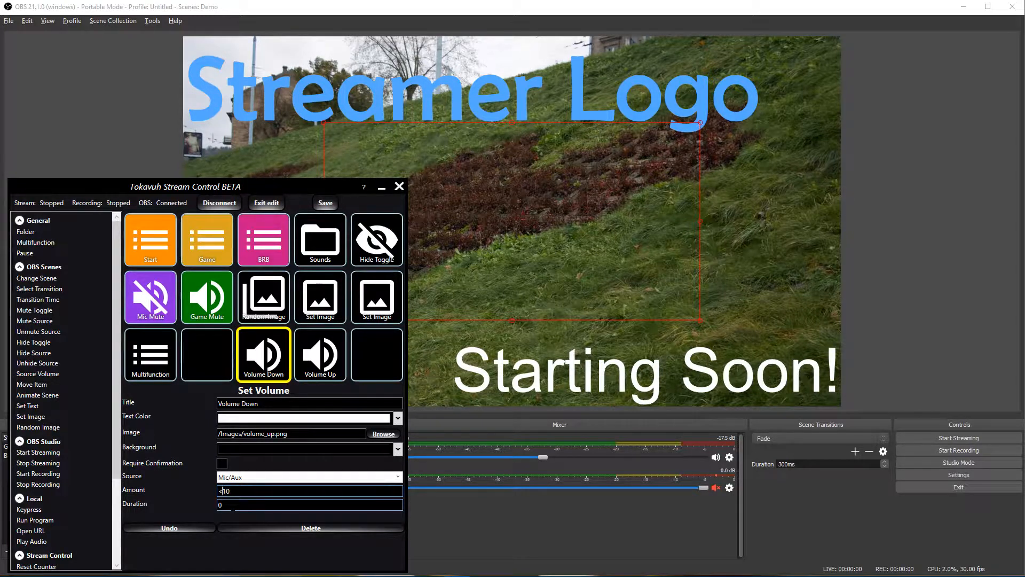
{"action": "type", "text": "<"}
{"action": "left_click", "coordinate": [321, 358]}
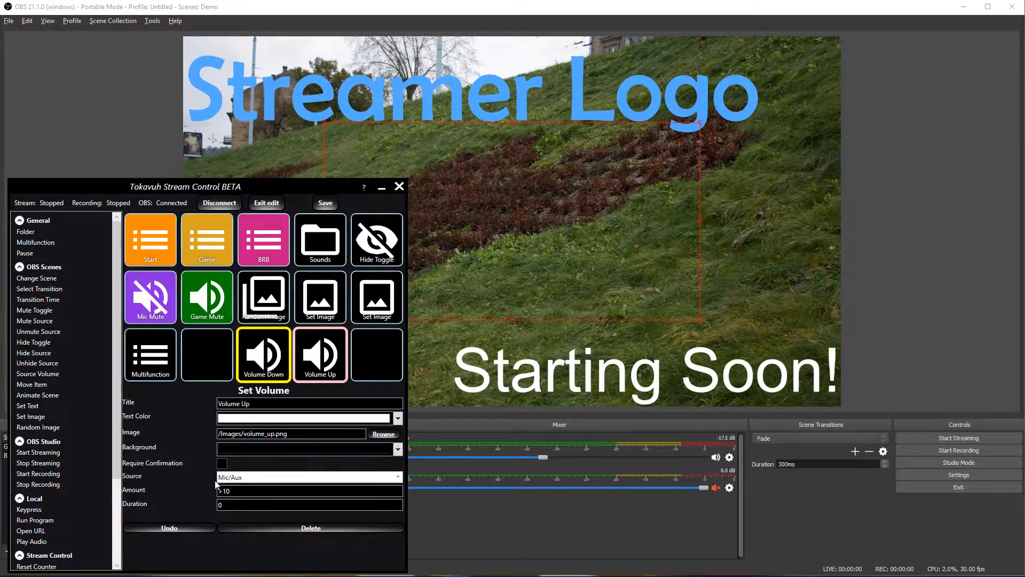
{"action": "left_click", "coordinate": [223, 492]}
{"action": "key", "text": "BackSpace"}
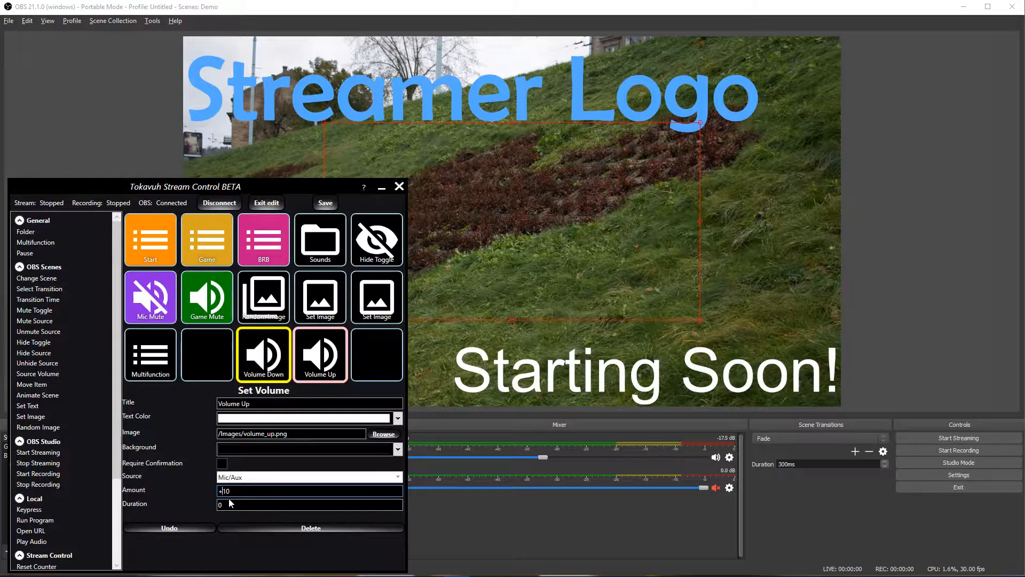
{"action": "left_click", "coordinate": [327, 205]}
{"action": "left_click", "coordinate": [277, 207]}
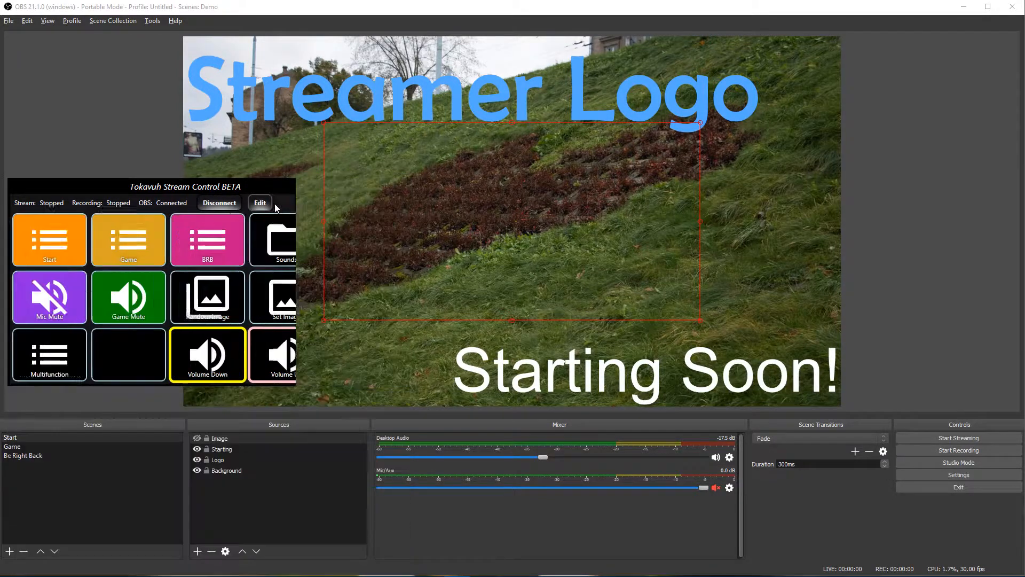
{"action": "left_click", "coordinate": [291, 188]}
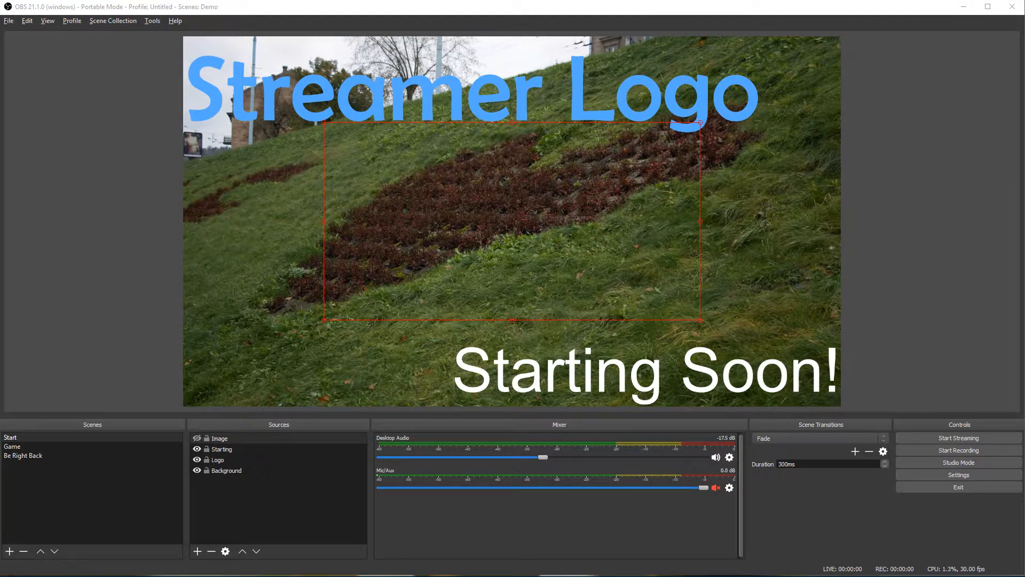
Step: Reopen Stream Control over the preview and view Volume Down's settings in edit mode
{"action": "left_click_drag", "start_coordinate": [812, 190], "coordinate": [217, 191]}
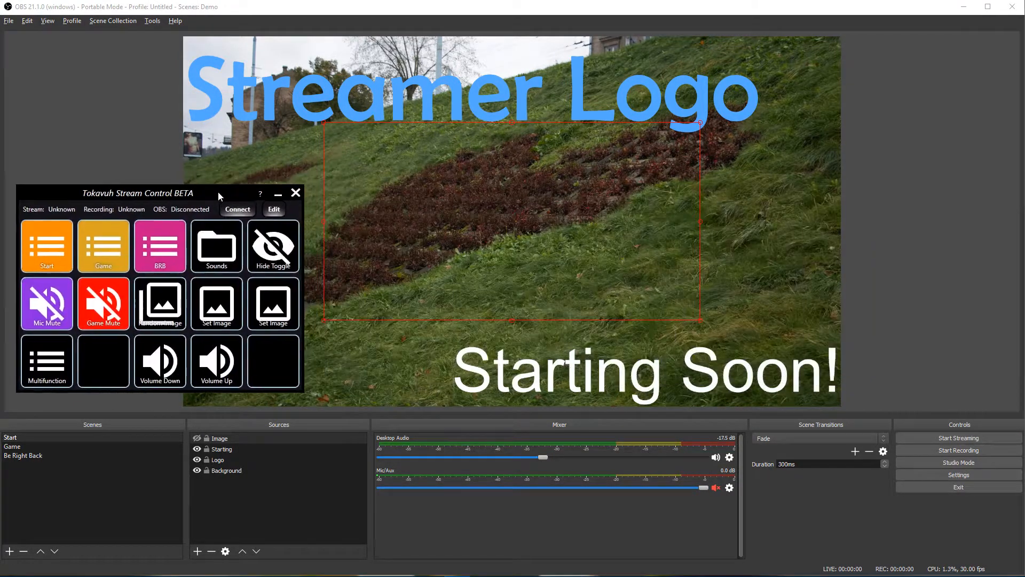
{"action": "left_click", "coordinate": [281, 213]}
{"action": "left_click", "coordinate": [273, 368]}
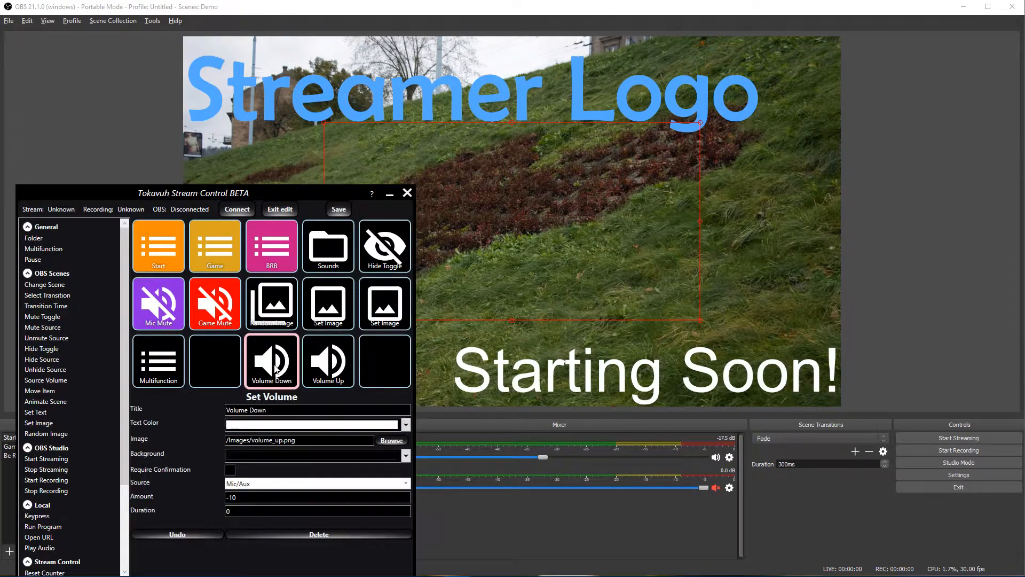
Step: Exit edit mode, dismiss the not-connected error, and reconnect Stream Control to OBS
{"action": "left_click", "coordinate": [280, 209]}
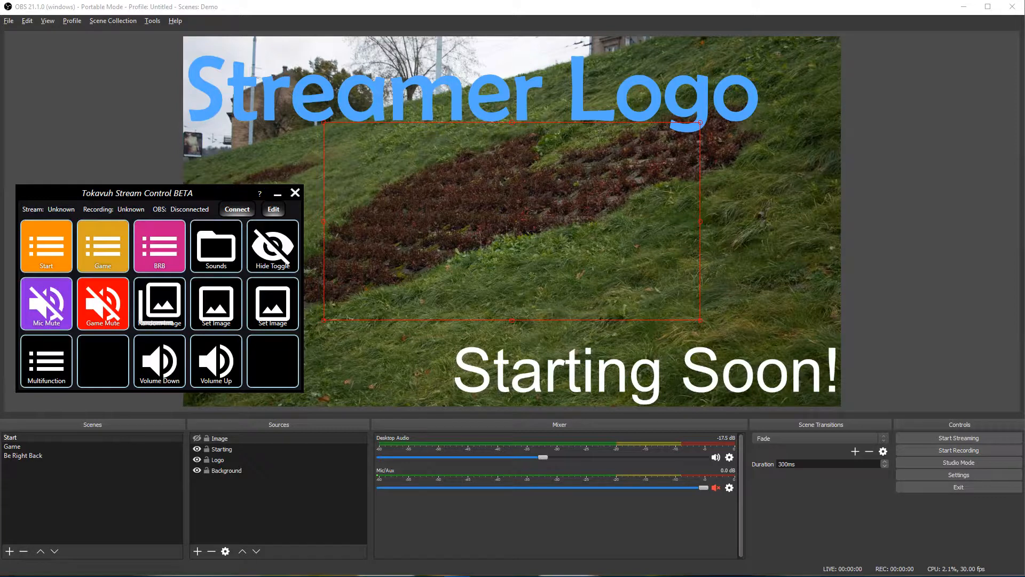
{"action": "left_click", "coordinate": [209, 278]}
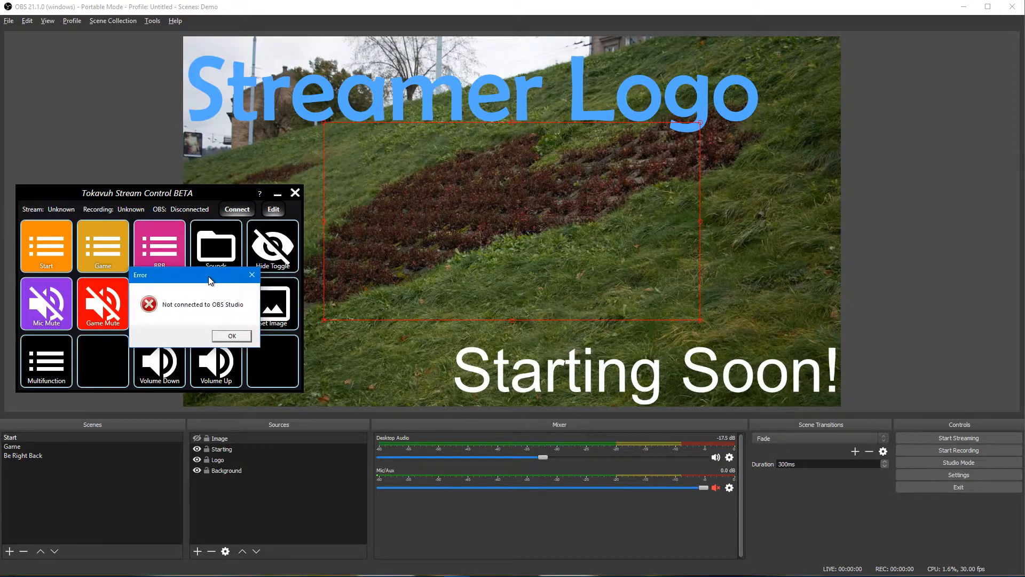
{"action": "left_click", "coordinate": [232, 336]}
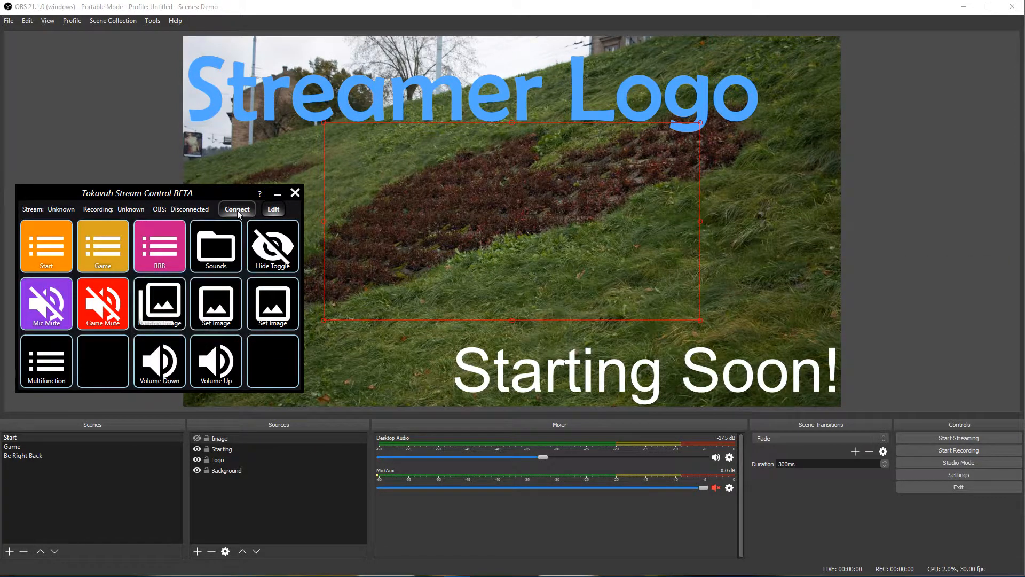
{"action": "left_click", "coordinate": [237, 209]}
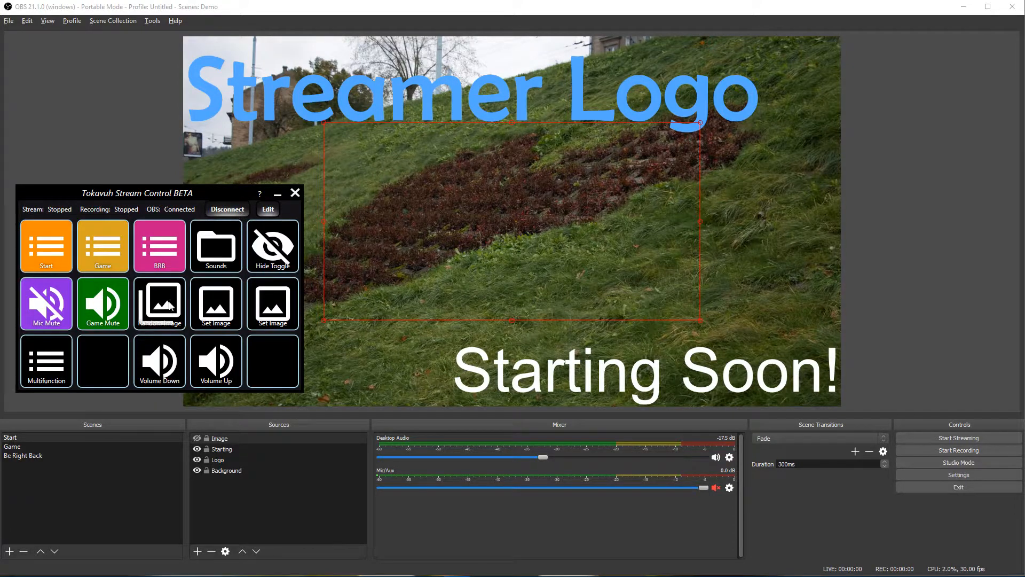
Step: Press Volume Down and Volume Up alternately while watching the Mic/Aux mixer slider
{"action": "left_click", "coordinate": [164, 373]}
{"action": "left_click", "coordinate": [170, 368]}
{"action": "left_click", "coordinate": [217, 367]}
{"action": "left_click", "coordinate": [166, 367]}
{"action": "left_click", "coordinate": [207, 372]}
{"action": "left_click", "coordinate": [165, 373]}
{"action": "left_click", "coordinate": [223, 368]}
Step: Drag Mic/Aux to about -10 dB, then lower it to silence and raise it back to 0.0 dB with the buttons
{"action": "left_click_drag", "start_coordinate": [666, 488], "coordinate": [600, 489]}
{"action": "key", "text": "alt+Tab"}
{"action": "left_click", "coordinate": [156, 372]}
{"action": "left_click", "coordinate": [158, 372]}
{"action": "left_click", "coordinate": [157, 372]}
{"action": "left_click", "coordinate": [158, 372]}
{"action": "left_click", "coordinate": [158, 372]}
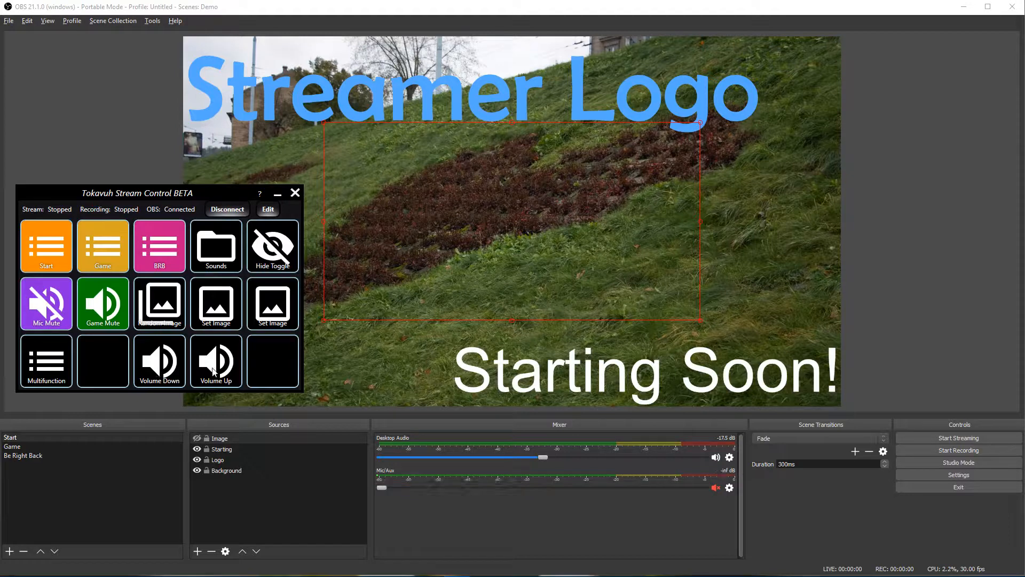
{"action": "left_click", "coordinate": [214, 372]}
{"action": "left_click", "coordinate": [214, 372]}
{"action": "left_click", "coordinate": [214, 372]}
{"action": "left_click", "coordinate": [214, 372]}
{"action": "left_click", "coordinate": [214, 372]}
{"action": "left_click", "coordinate": [215, 372]}
{"action": "left_click", "coordinate": [214, 373]}
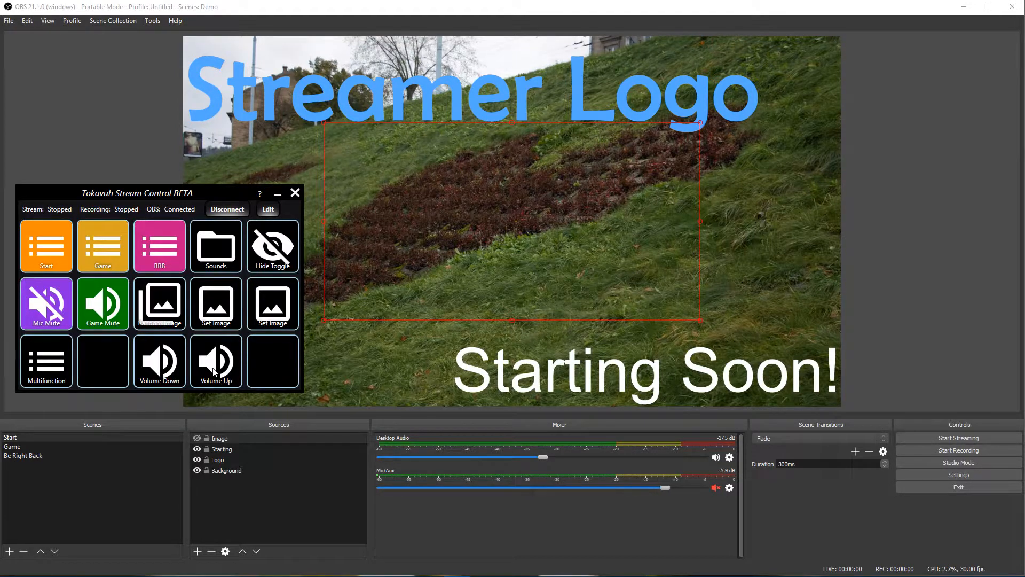
{"action": "left_click", "coordinate": [214, 372]}
{"action": "left_click", "coordinate": [215, 373]}
{"action": "left_click", "coordinate": [214, 372]}
Step: Give Volume Down a Duration of 1000 and leave edit mode
{"action": "left_click", "coordinate": [268, 209]}
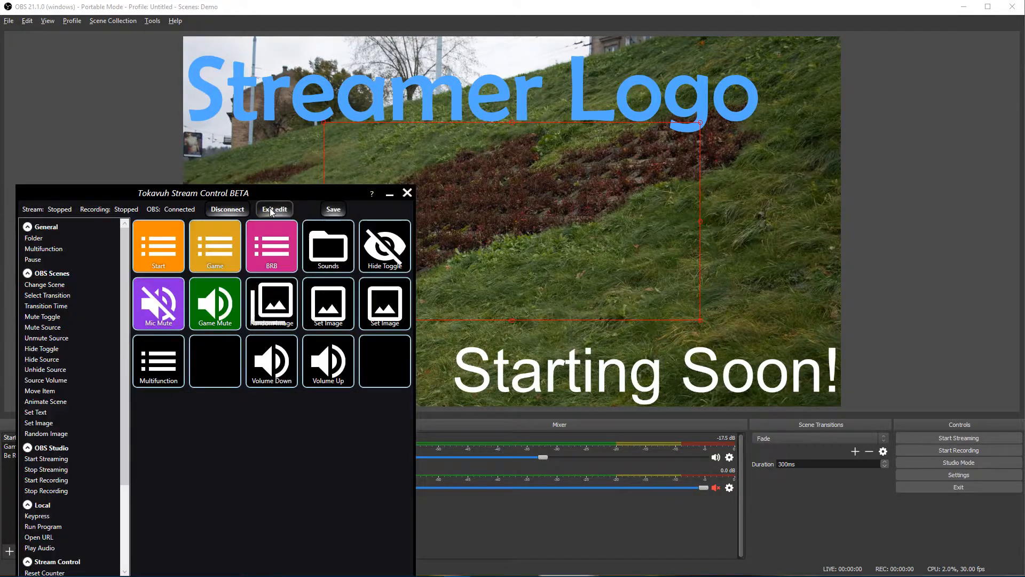
{"action": "left_click", "coordinate": [291, 374]}
{"action": "double_click", "coordinate": [230, 511]}
{"action": "type", "text": "1000"}
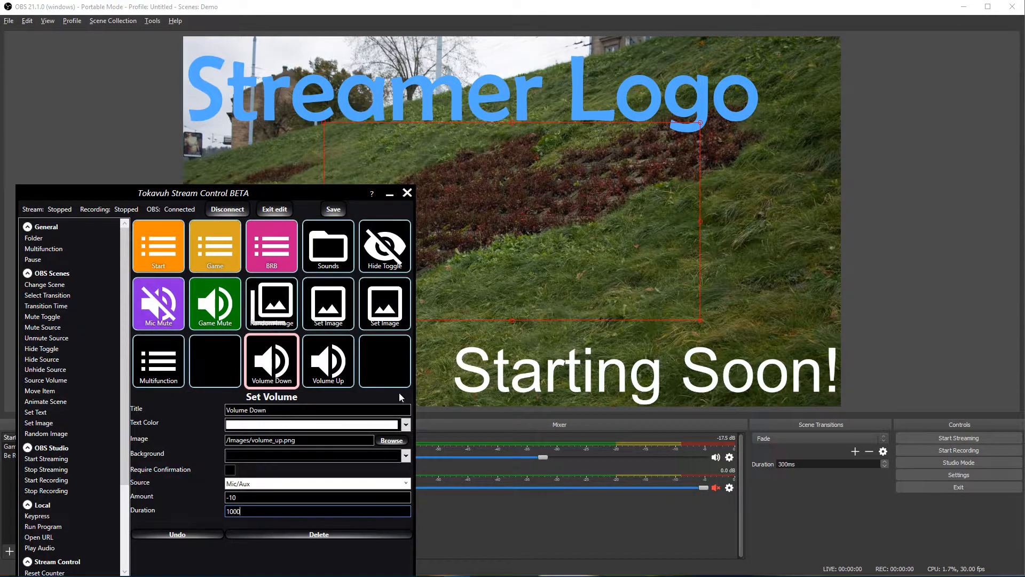
{"action": "left_click", "coordinate": [336, 361]}
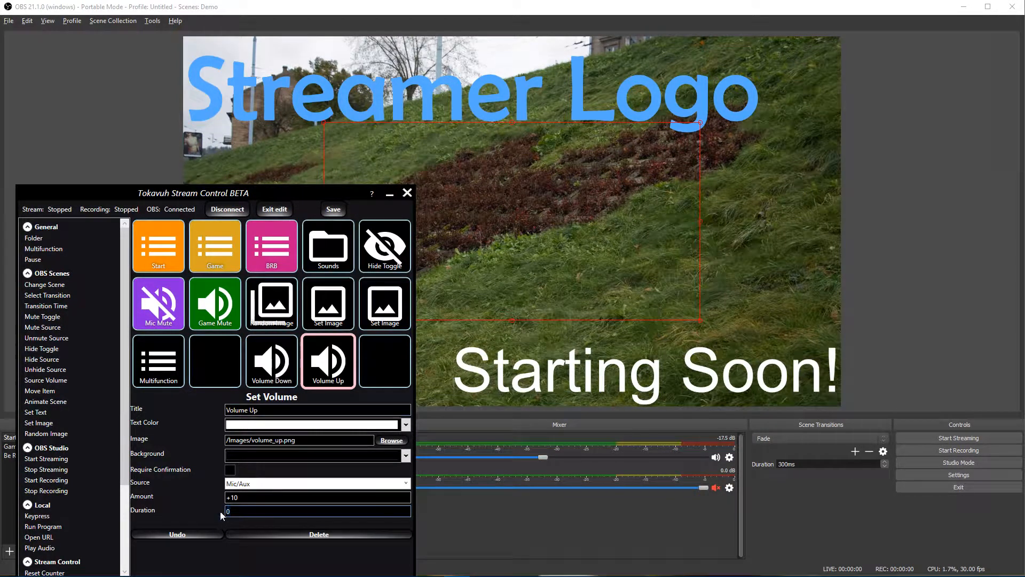
{"action": "left_click", "coordinate": [274, 208]}
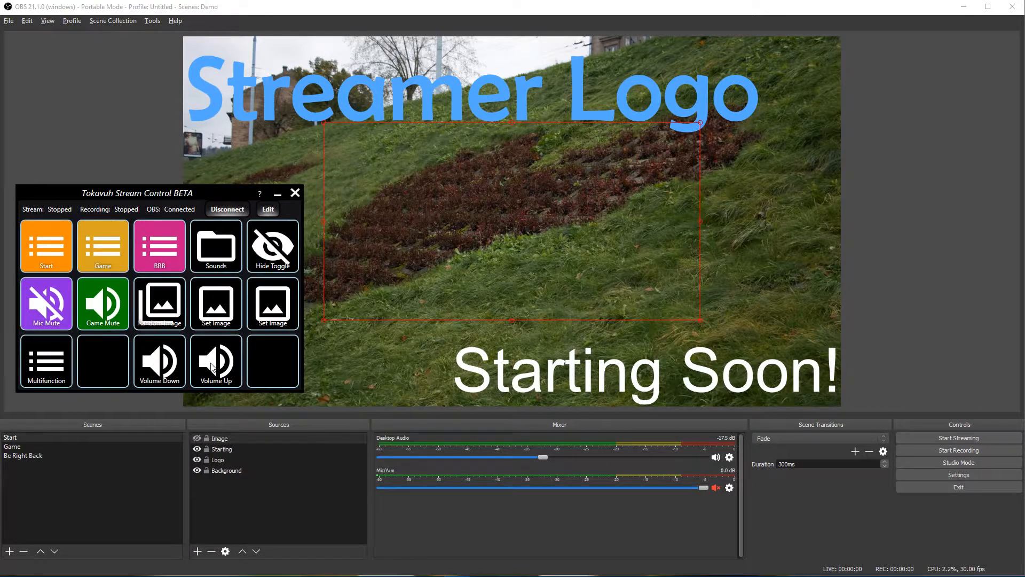
Step: Test the fading Volume Down and Volume Up buttons on the Mic/Aux level
{"action": "left_click", "coordinate": [160, 368]}
{"action": "left_click", "coordinate": [160, 368]}
{"action": "left_click", "coordinate": [160, 368]}
{"action": "left_click", "coordinate": [215, 372]}
{"action": "left_click", "coordinate": [162, 374]}
{"action": "left_click", "coordinate": [209, 371]}
Step: Enter edit mode, move the window up, and switch OBS's scene transition to Cut and back to Fade
{"action": "left_click", "coordinate": [270, 210]}
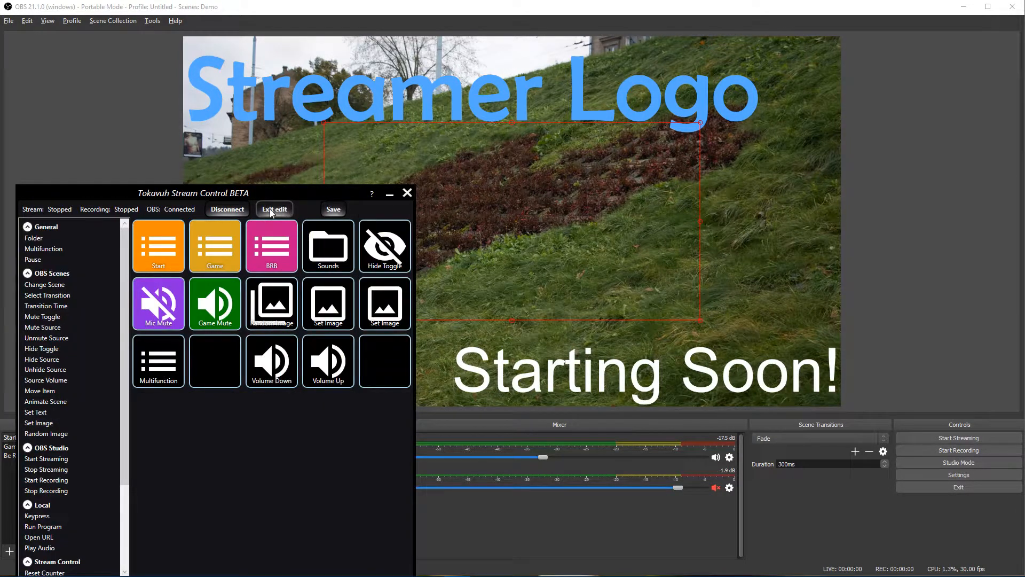
{"action": "left_click_drag", "start_coordinate": [181, 195], "coordinate": [184, 130]}
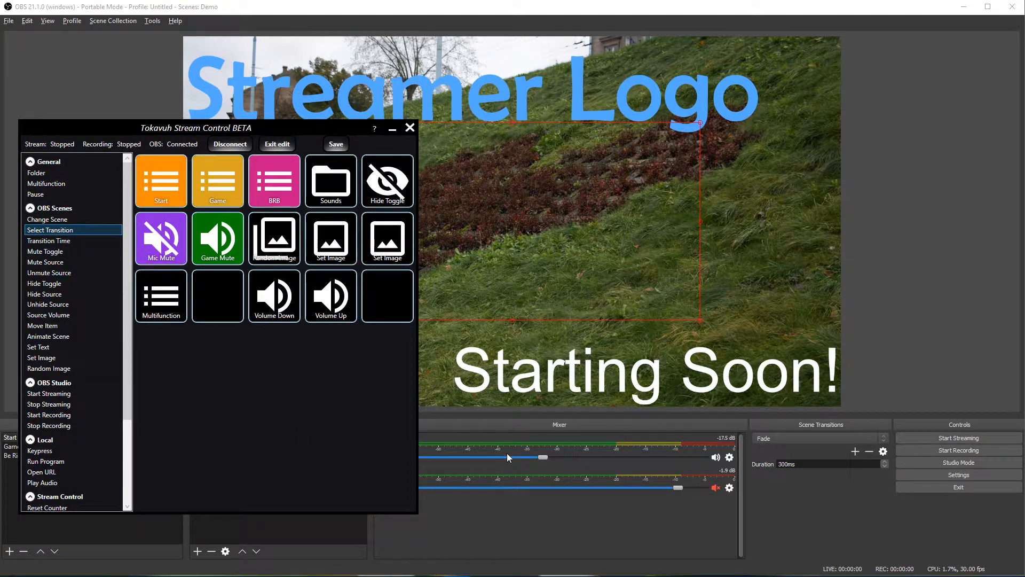
{"action": "left_click", "coordinate": [844, 437]}
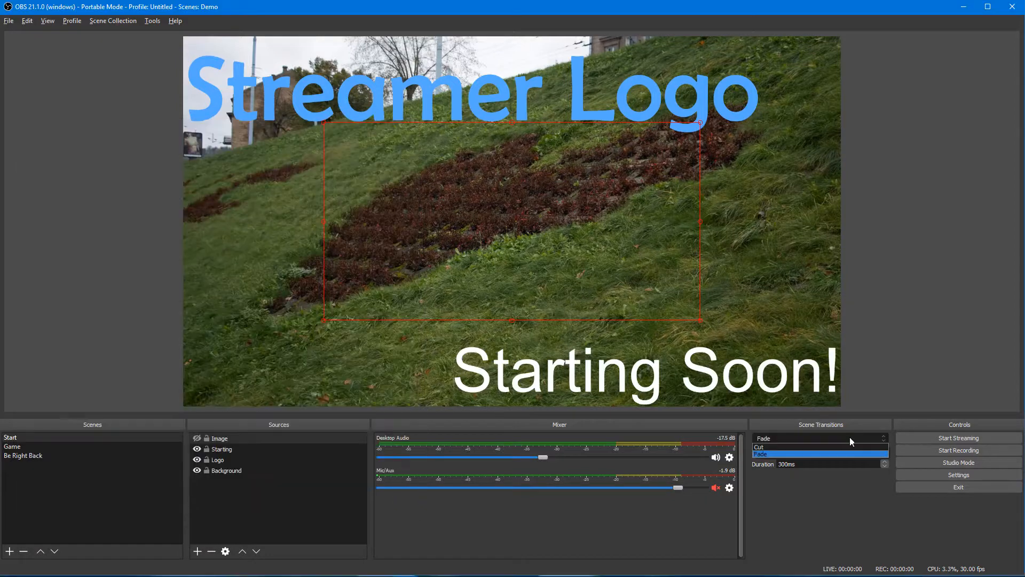
{"action": "left_click", "coordinate": [782, 448]}
{"action": "left_click", "coordinate": [787, 437]}
{"action": "left_click", "coordinate": [787, 453]}
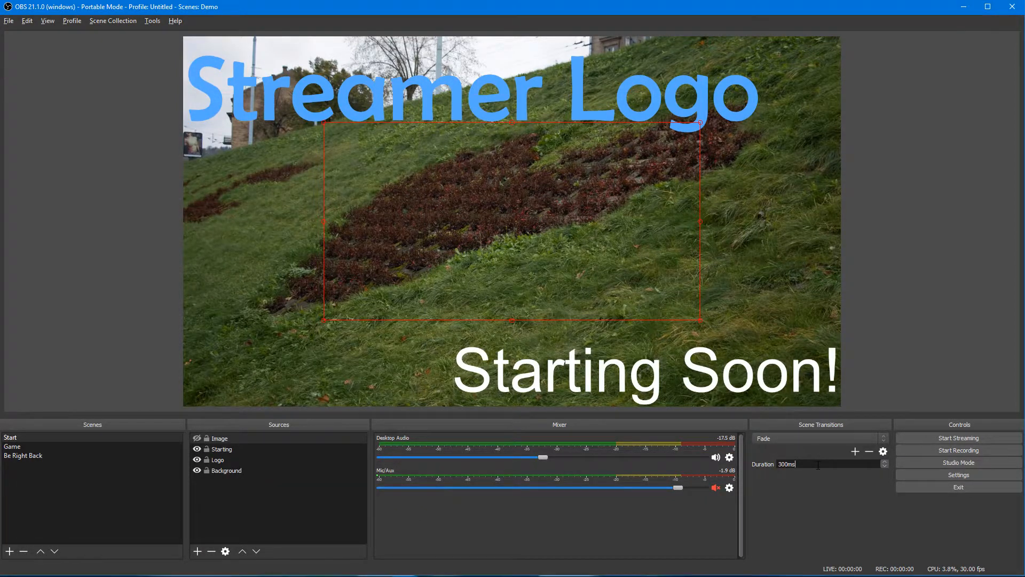
Step: Add a Select Transition button to the empty grid slot and return to OBS
{"action": "key", "text": "alt+Tab"}
{"action": "left_click_drag", "start_coordinate": [44, 233], "coordinate": [198, 299]}
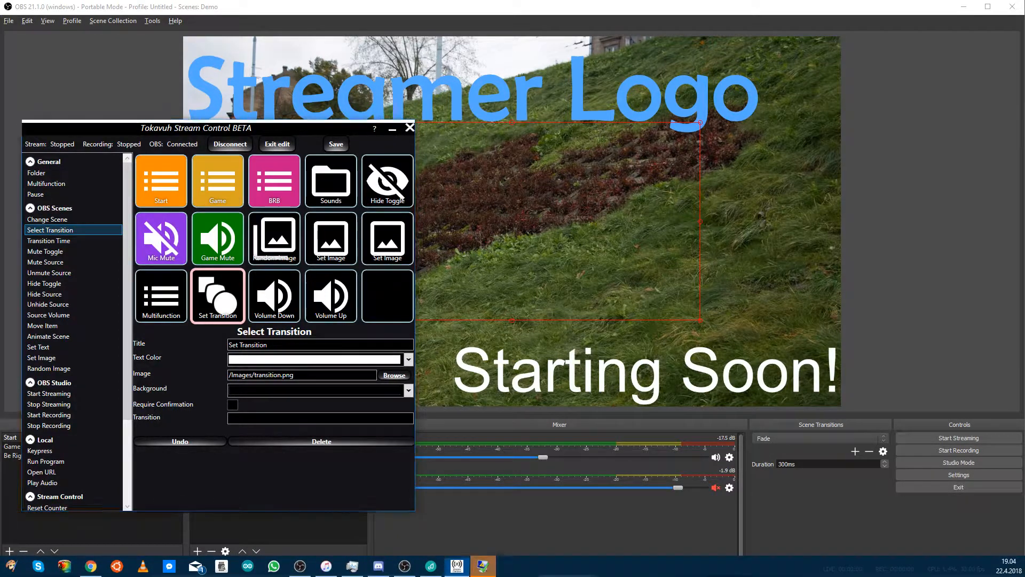
{"action": "left_click", "coordinate": [796, 464]}
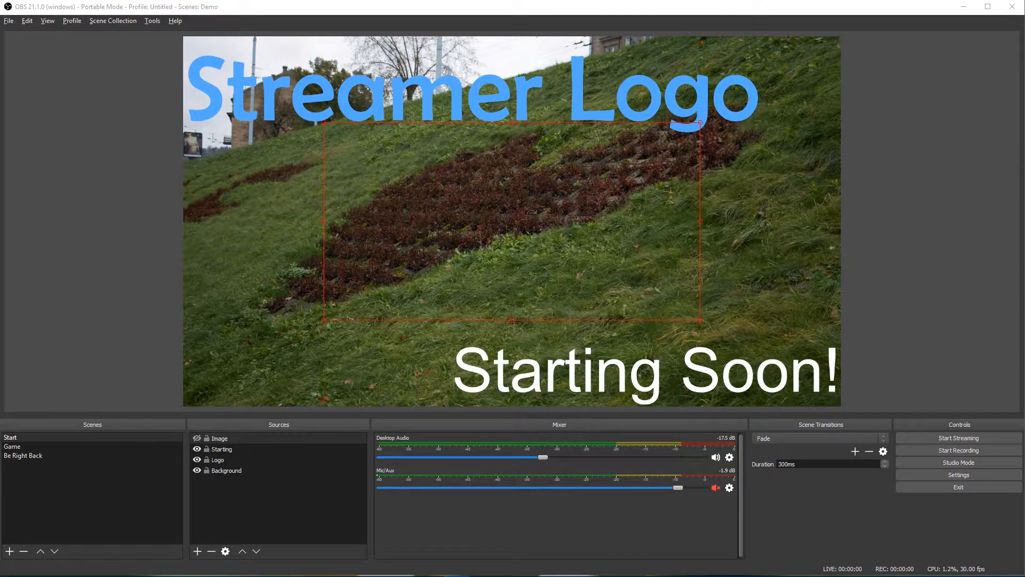
Step: Connect Stream Control to OBS, drag a Transition Time action into the empty slot, and return to OBS
{"action": "left_click_drag", "start_coordinate": [337, 177], "coordinate": [192, 207]}
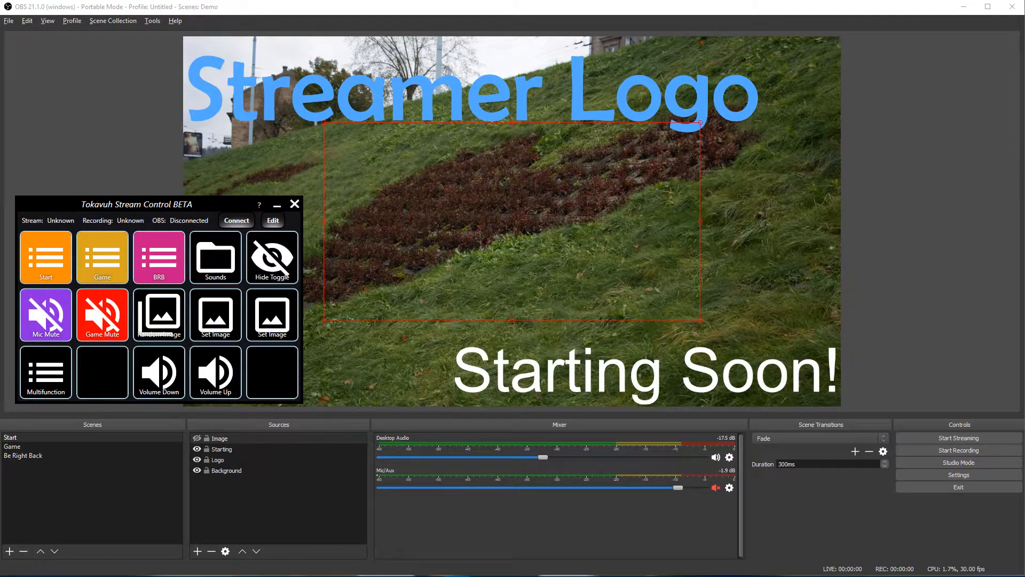
{"action": "left_click", "coordinate": [232, 221]}
{"action": "left_click", "coordinate": [271, 221]}
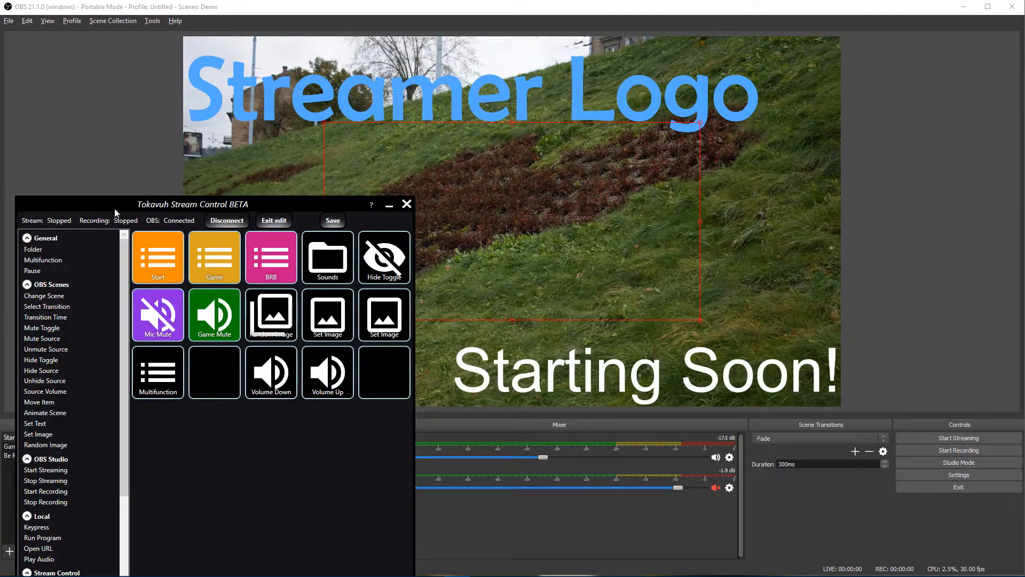
{"action": "left_click_drag", "start_coordinate": [115, 210], "coordinate": [108, 151]}
{"action": "left_click_drag", "start_coordinate": [39, 258], "coordinate": [202, 320]}
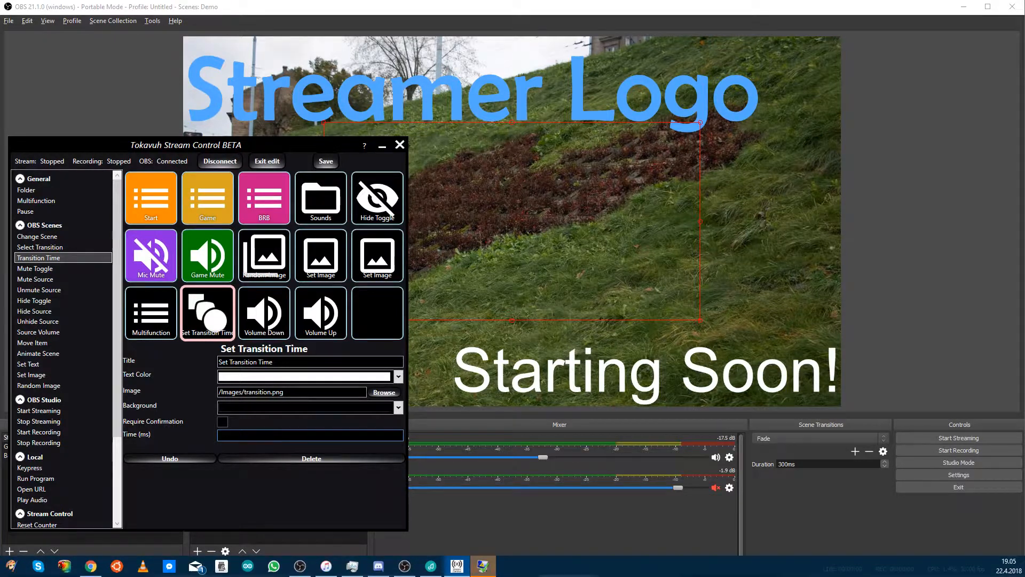
{"action": "left_click", "coordinate": [990, 294]}
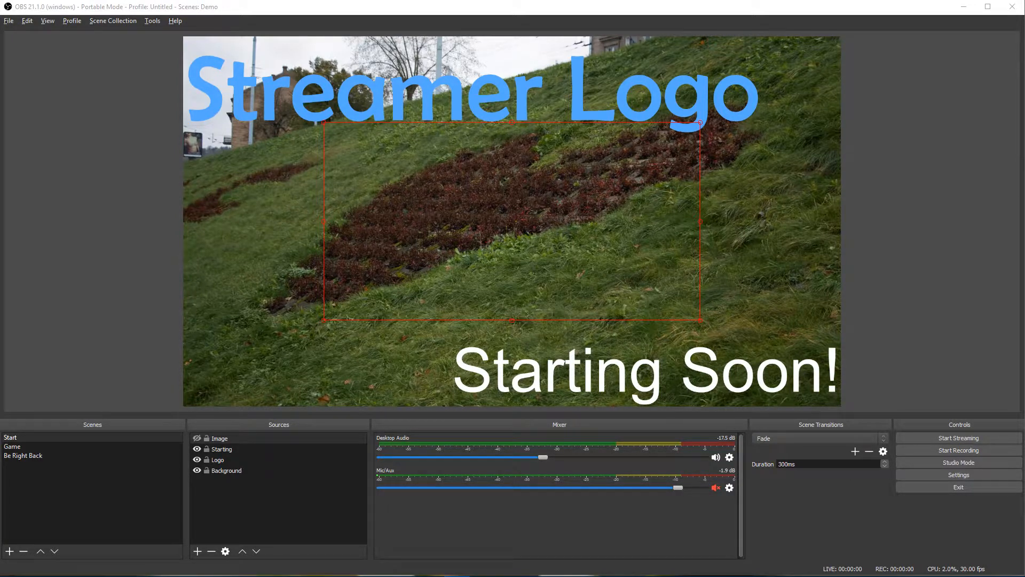
Step: Scroll through the action list in edit mode, then exit edit and move the Stream Control window lower
{"action": "key", "text": "alt+Tab"}
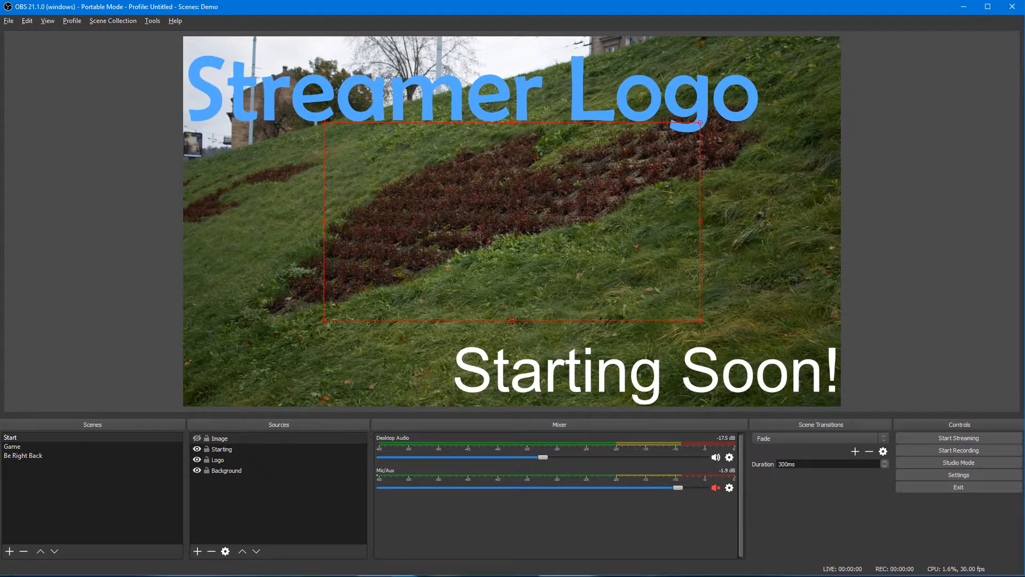
{"action": "key", "text": "alt+Tab"}
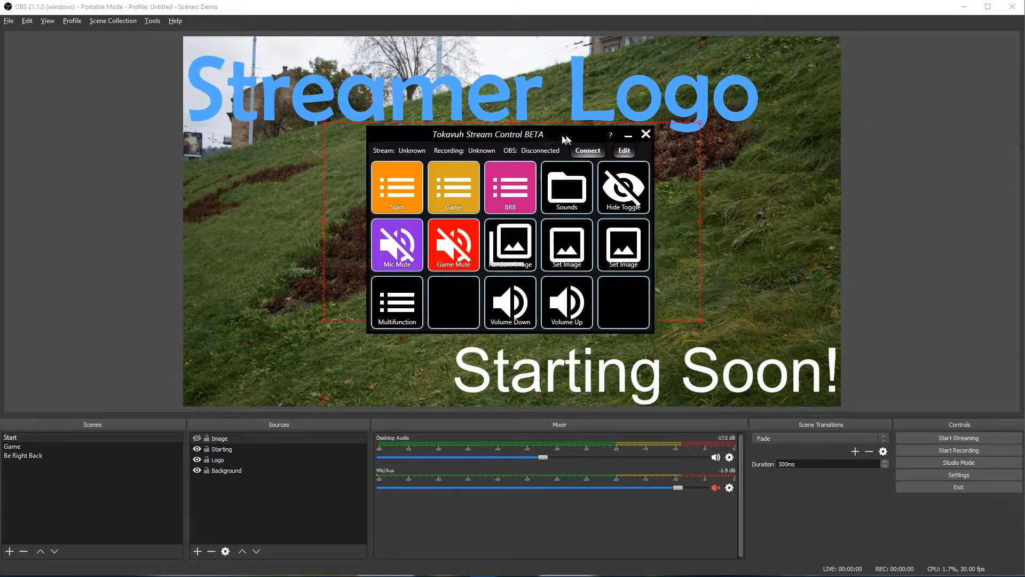
{"action": "left_click_drag", "start_coordinate": [562, 136], "coordinate": [208, 132]}
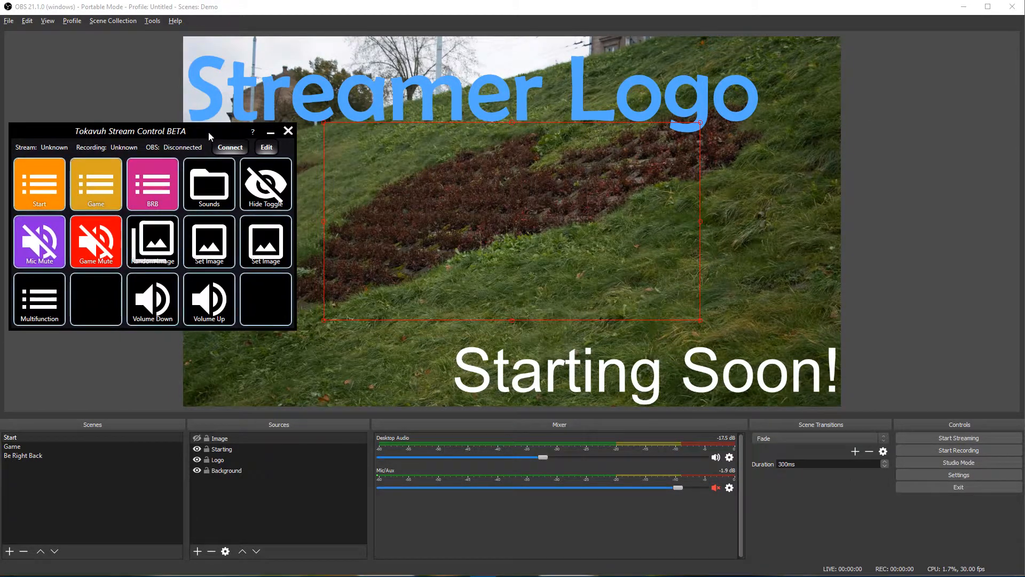
{"action": "left_click", "coordinate": [267, 147]}
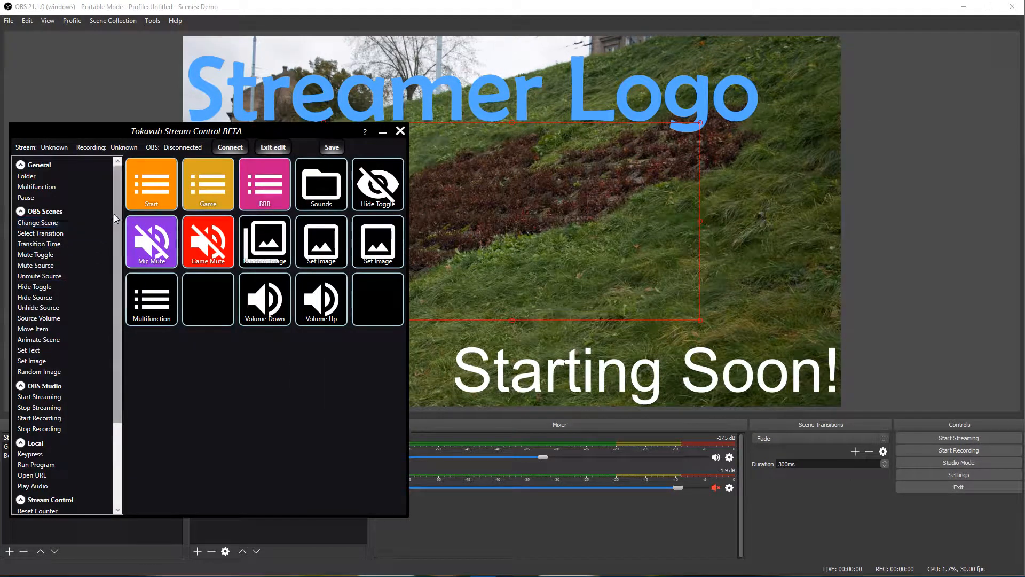
{"action": "left_click_drag", "start_coordinate": [114, 213], "coordinate": [111, 332]}
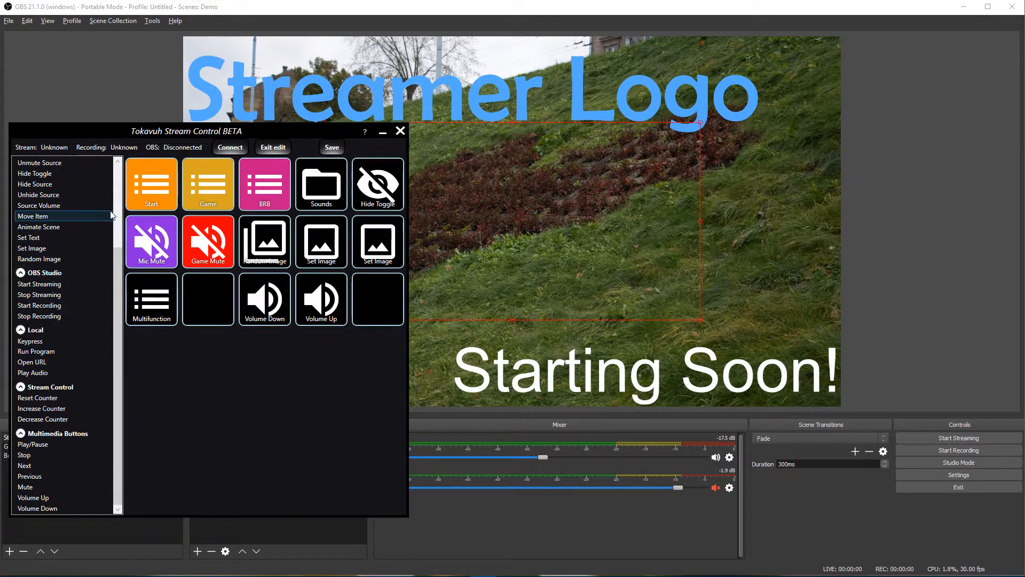
{"action": "scroll", "coordinate": [114, 212], "scroll_direction": "up", "scroll_amount": 4}
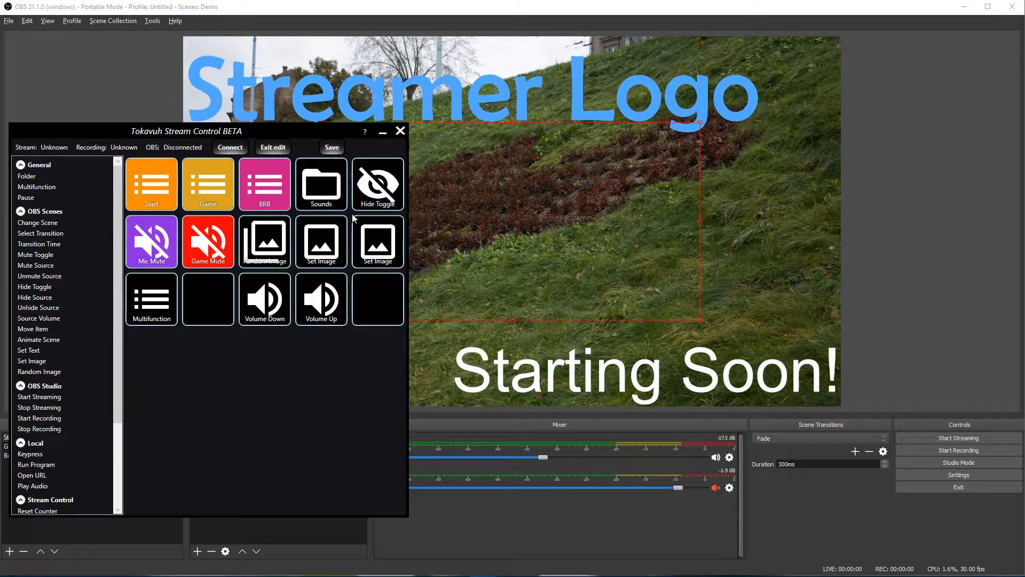
{"action": "left_click", "coordinate": [273, 147]}
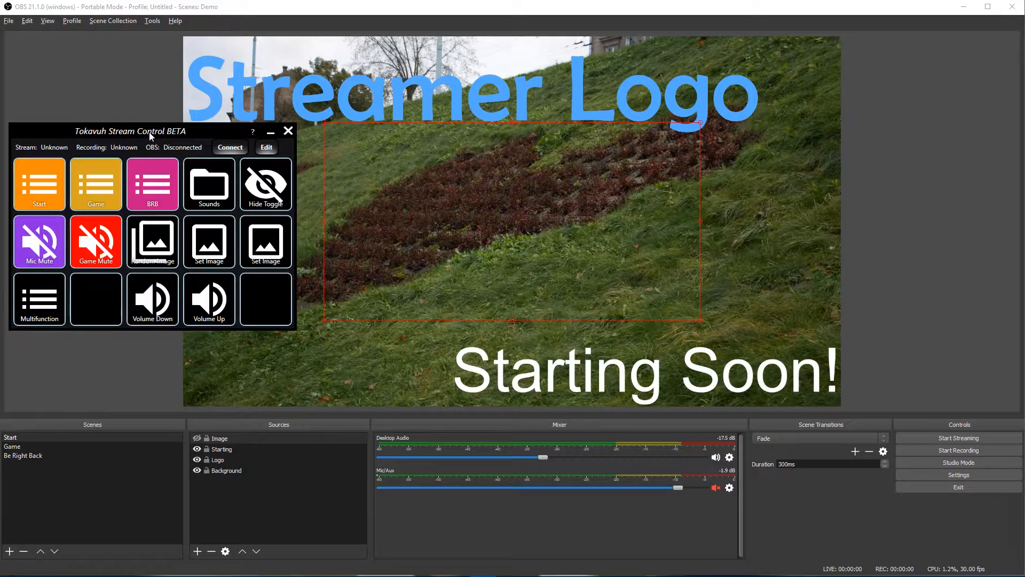
{"action": "left_click_drag", "start_coordinate": [150, 133], "coordinate": [159, 192]}
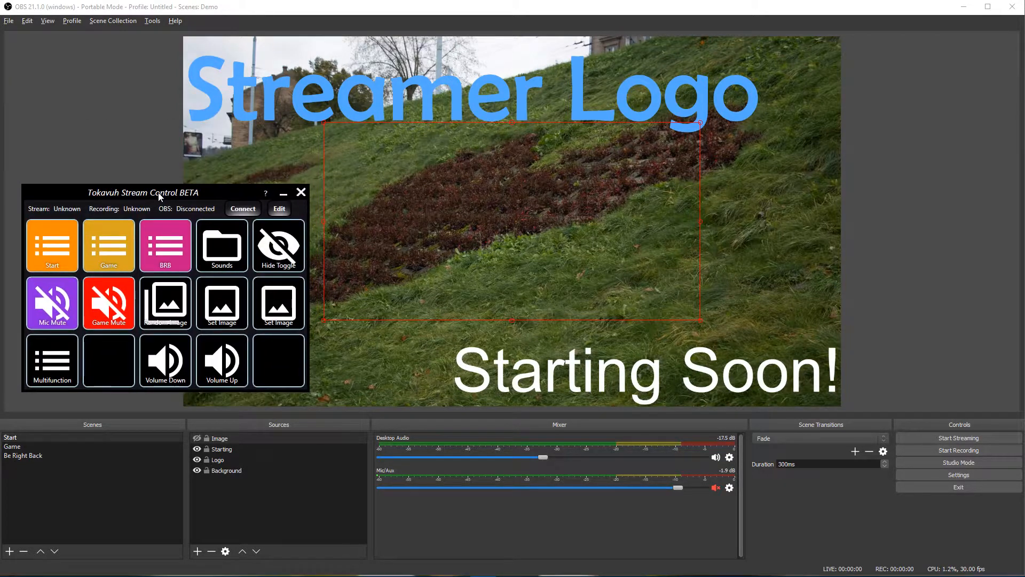
Step: Remove the Be Right Back and Game scenes, confirming each deletion
{"action": "left_click", "coordinate": [37, 456]}
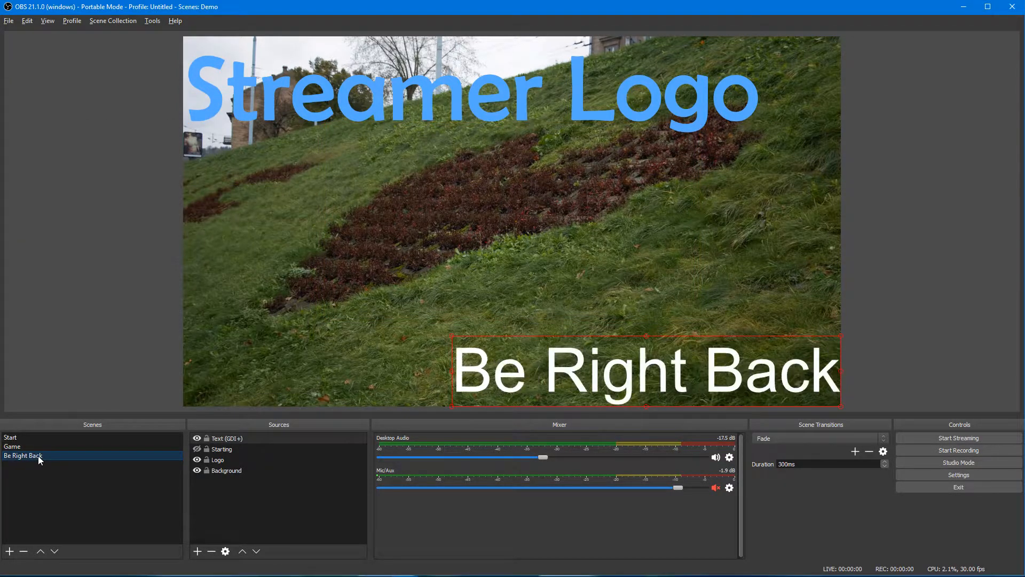
{"action": "right_click", "coordinate": [37, 456]}
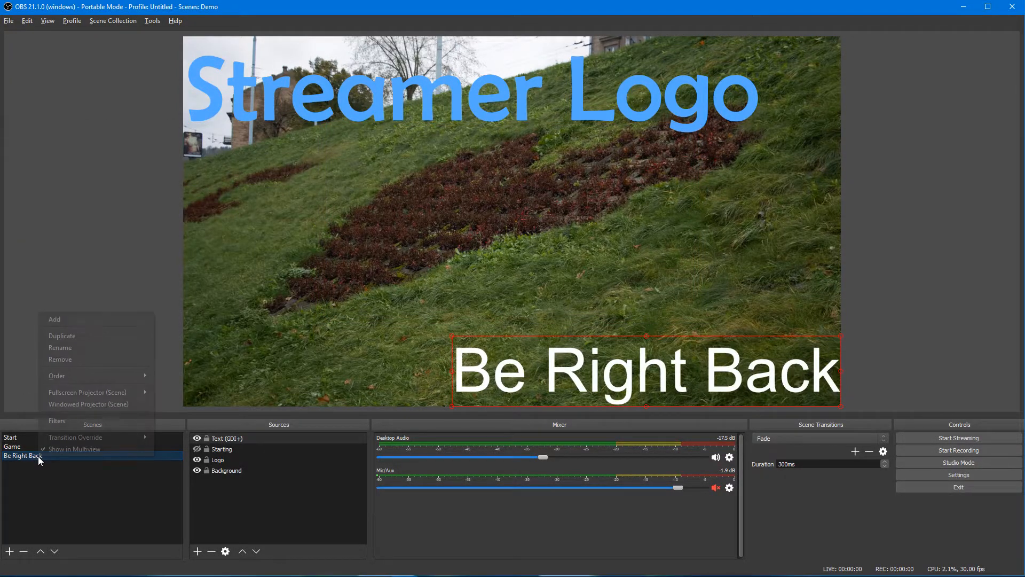
{"action": "left_click", "coordinate": [62, 360]}
{"action": "left_click", "coordinate": [550, 307]}
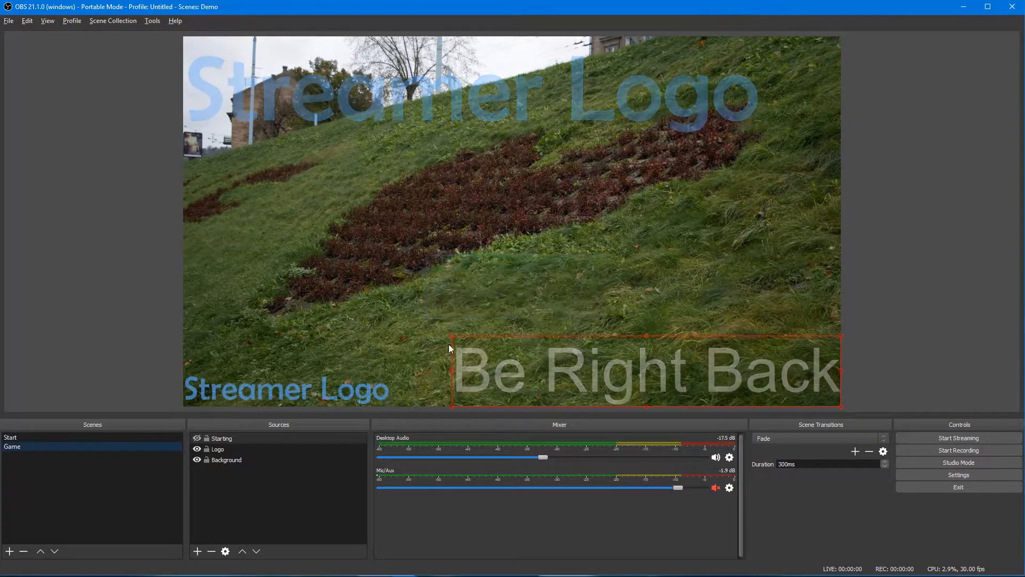
{"action": "right_click", "coordinate": [63, 446]}
{"action": "left_click", "coordinate": [85, 349]}
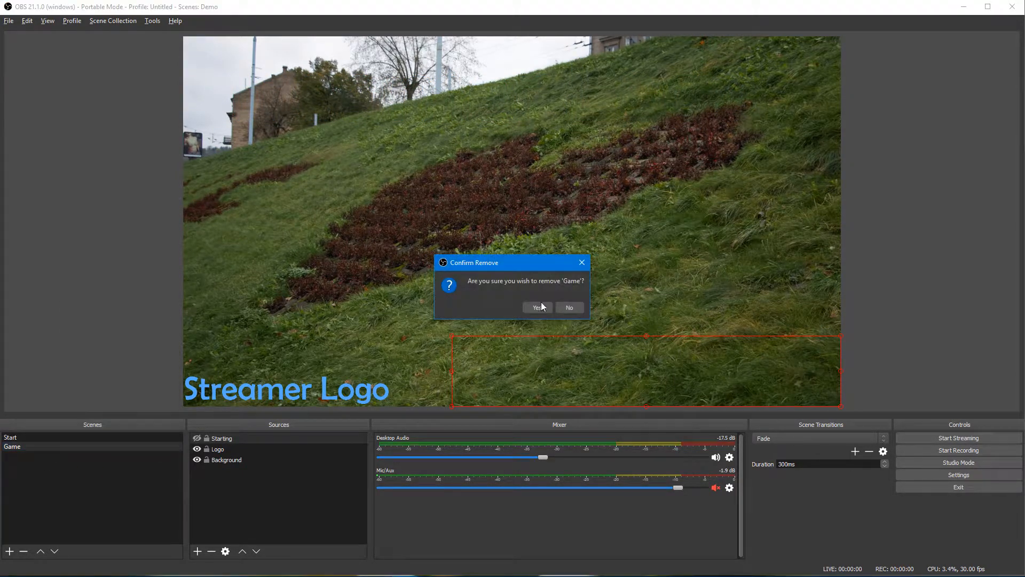
{"action": "left_click", "coordinate": [539, 305]}
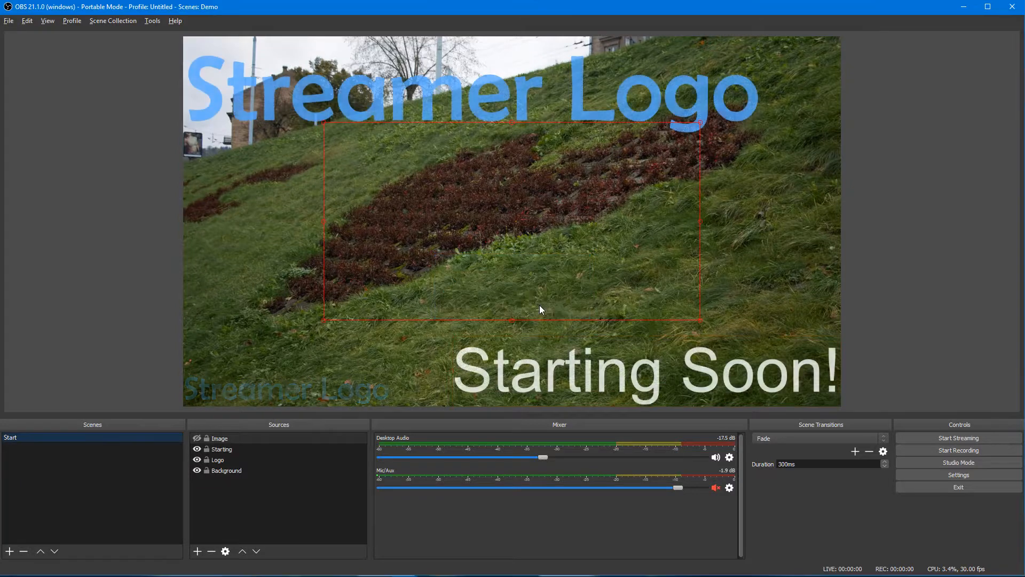
Step: Duplicate the Start scene twice, naming the copies Anim and Game
{"action": "right_click", "coordinate": [20, 438]}
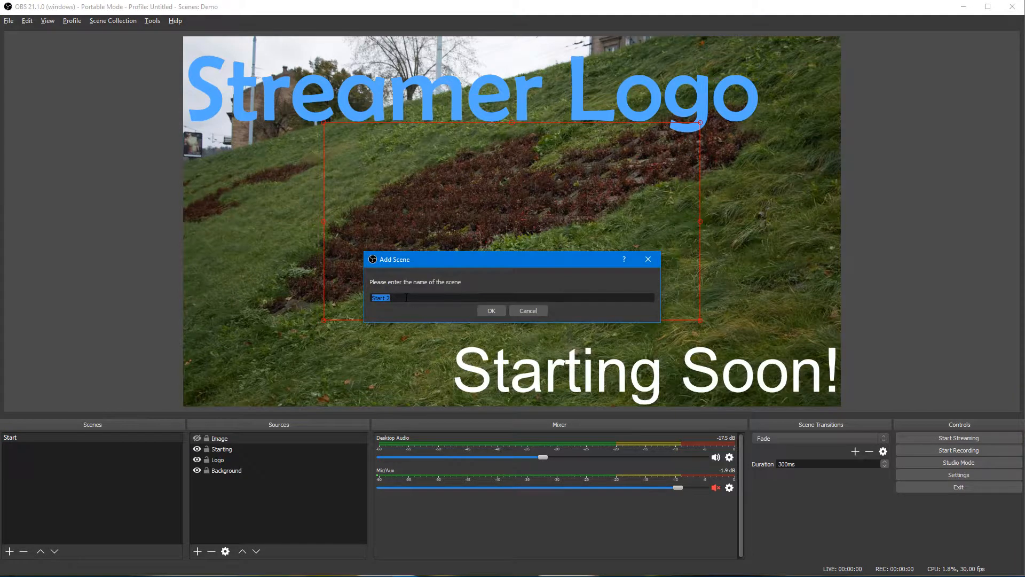
{"action": "left_click_drag", "start_coordinate": [385, 298], "coordinate": [354, 300]}
{"action": "key", "text": "ctrl+a"}
{"action": "type", "text": "A"}
{"action": "left_click", "coordinate": [491, 311]}
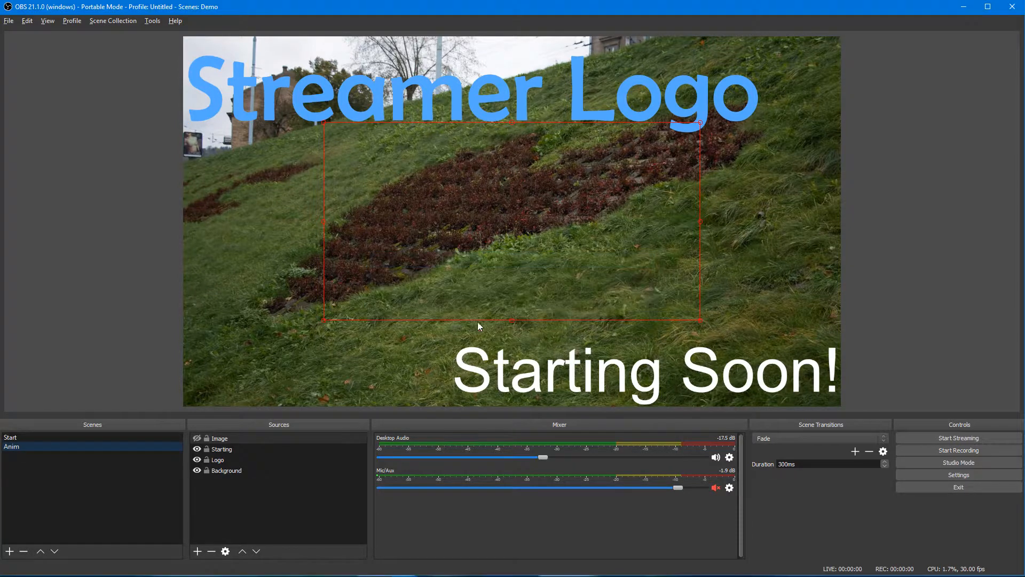
{"action": "right_click", "coordinate": [51, 435]}
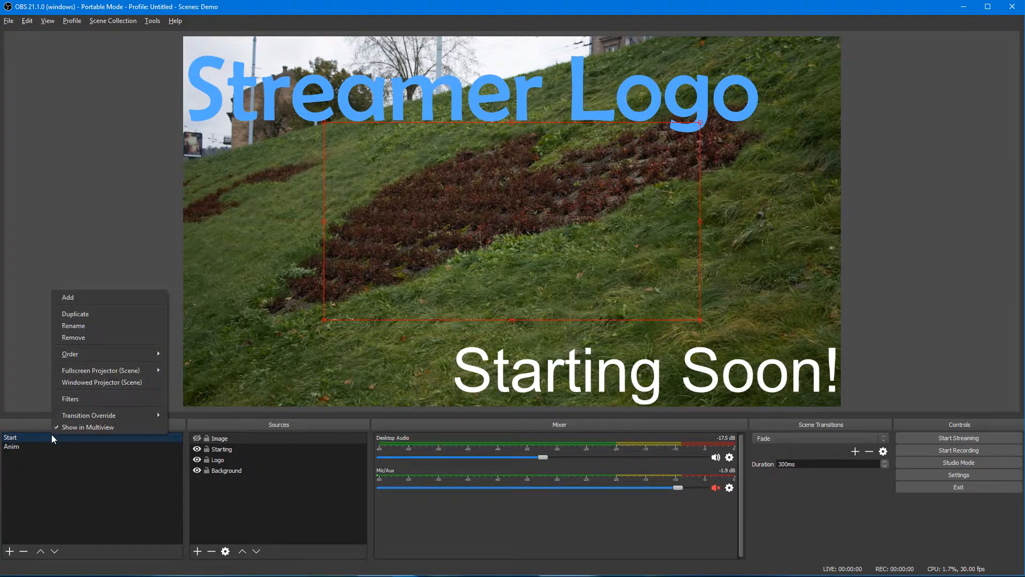
{"action": "left_click", "coordinate": [107, 316]}
{"action": "type", "text": "Game"}
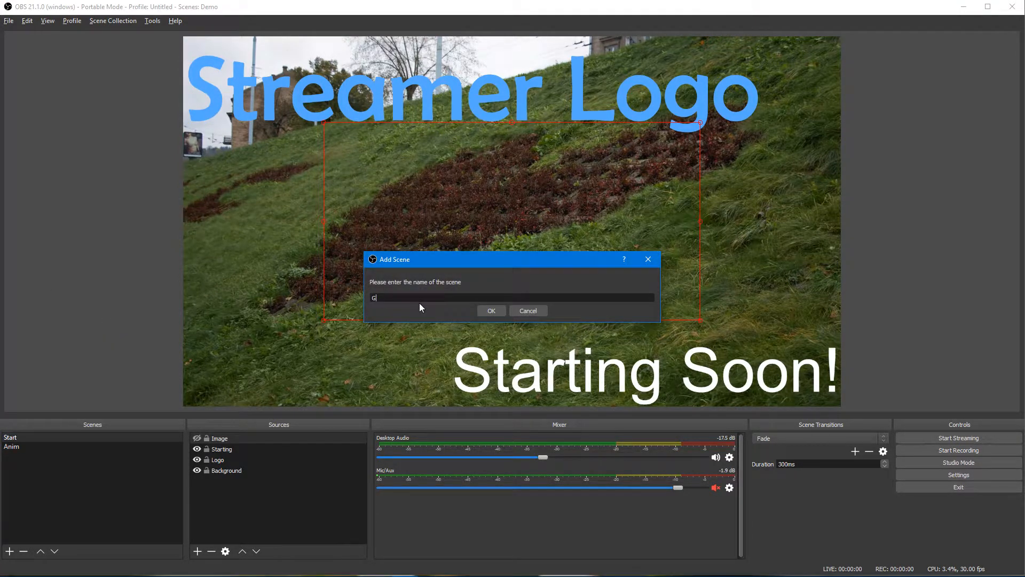
{"action": "left_click", "coordinate": [492, 310]}
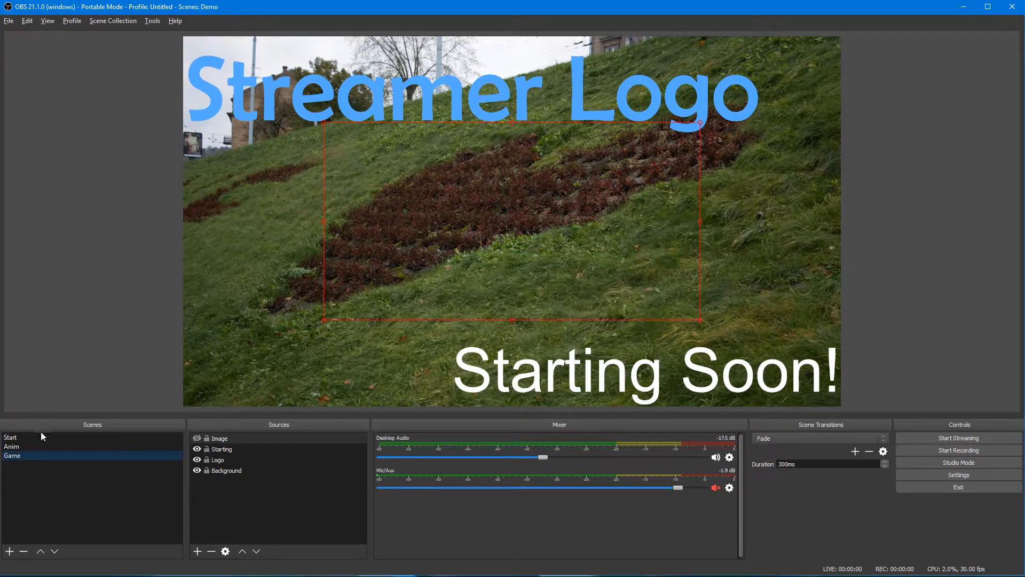
Step: Move Anim to the top of the scene list, flip between Start and Game, then select the Streamer Logo
{"action": "left_click", "coordinate": [22, 445]}
{"action": "left_click", "coordinate": [40, 551]}
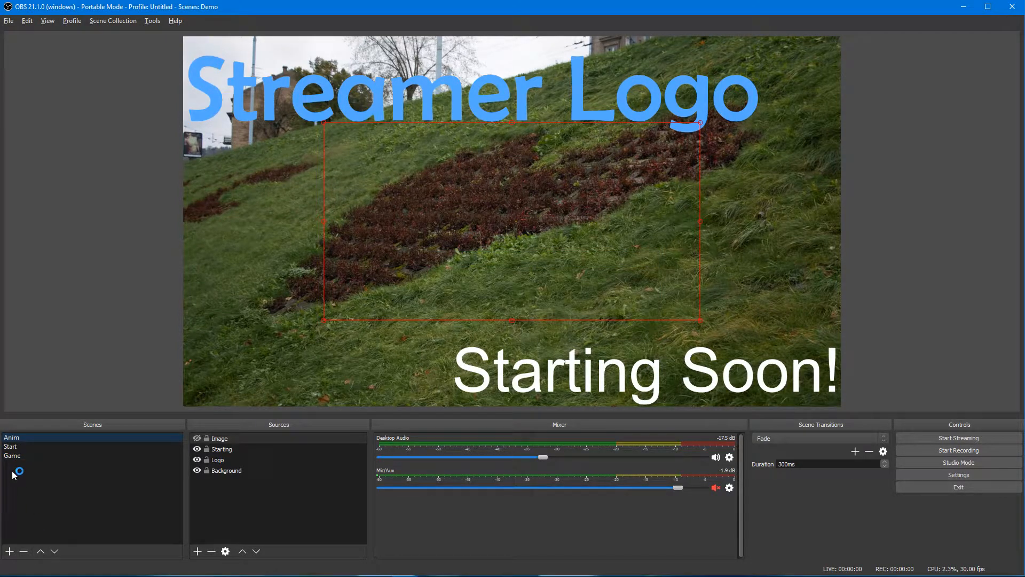
{"action": "left_click", "coordinate": [15, 446]}
{"action": "left_click", "coordinate": [20, 457]}
{"action": "left_click", "coordinate": [22, 446]}
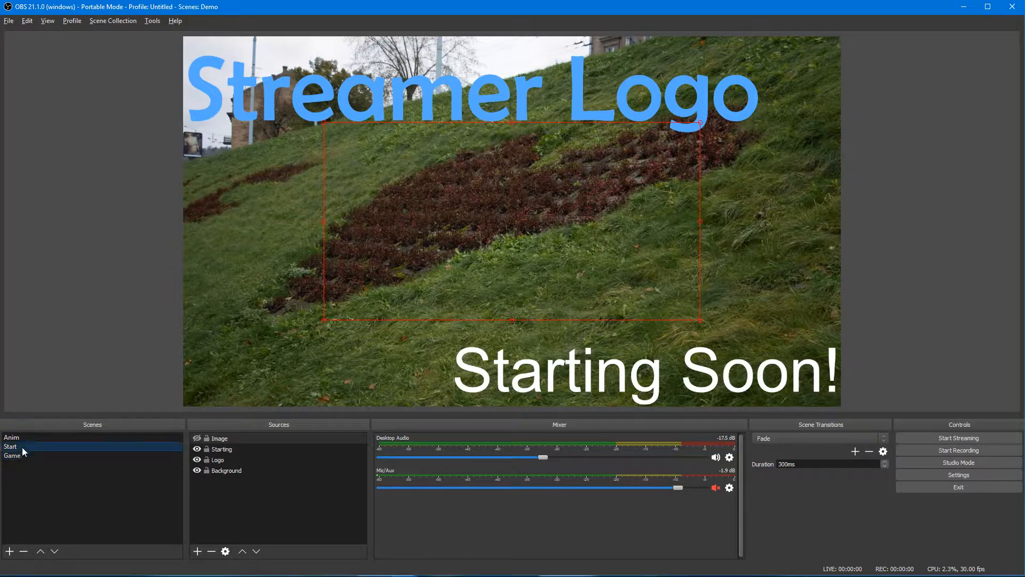
{"action": "left_click", "coordinate": [17, 457]}
{"action": "left_click", "coordinate": [425, 104]}
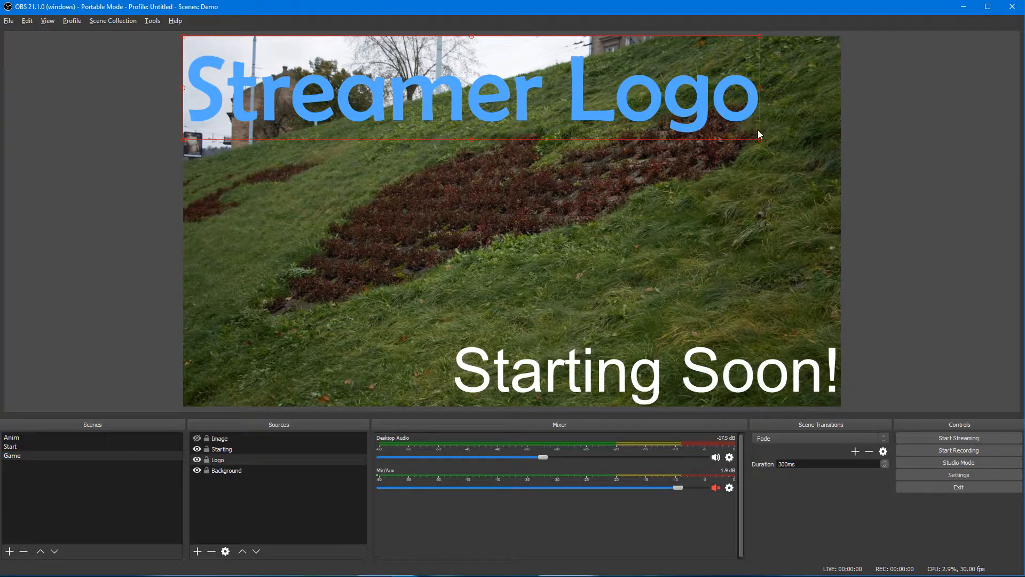
Step: Shrink the Streamer Logo toward the top-left and move the Starting Soon! text off the canvas
{"action": "left_click_drag", "start_coordinate": [761, 140], "coordinate": [330, 393]}
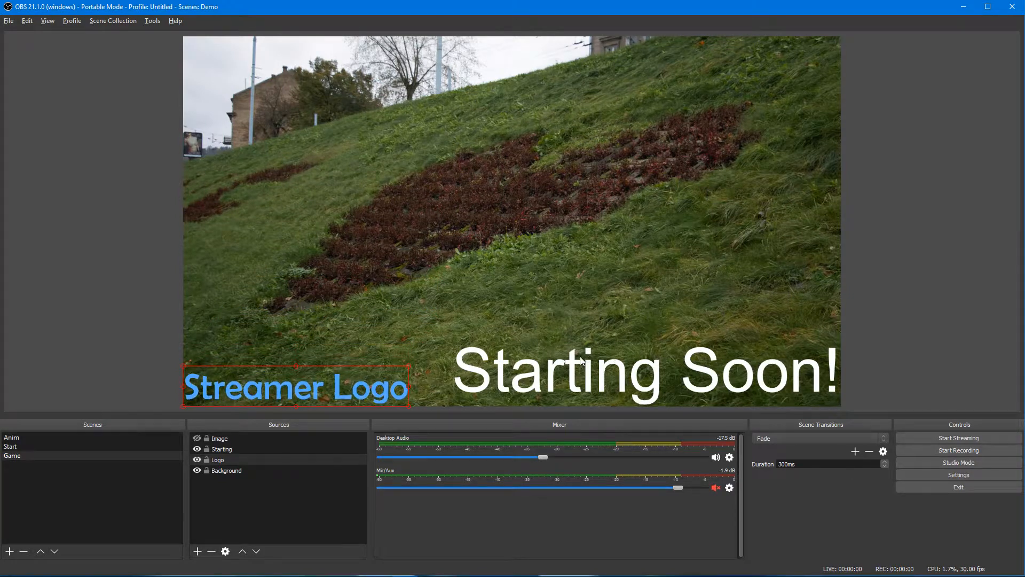
{"action": "left_click", "coordinate": [575, 376]}
{"action": "left_click_drag", "start_coordinate": [553, 380], "coordinate": [949, 89]}
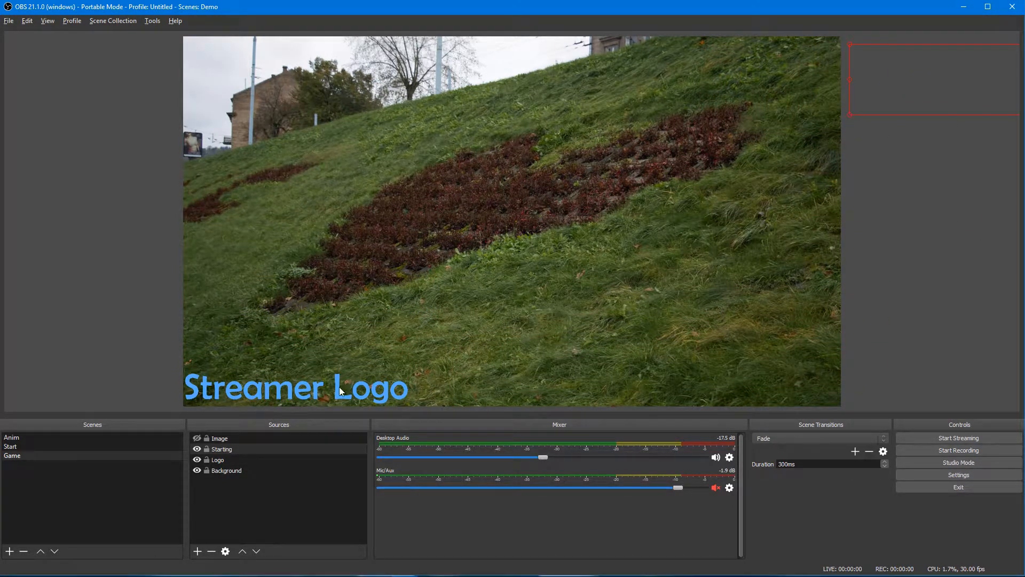
Step: Rotate the Streamer Logo to 90 degrees and place it vertically along the left edge
{"action": "right_click", "coordinate": [226, 460]}
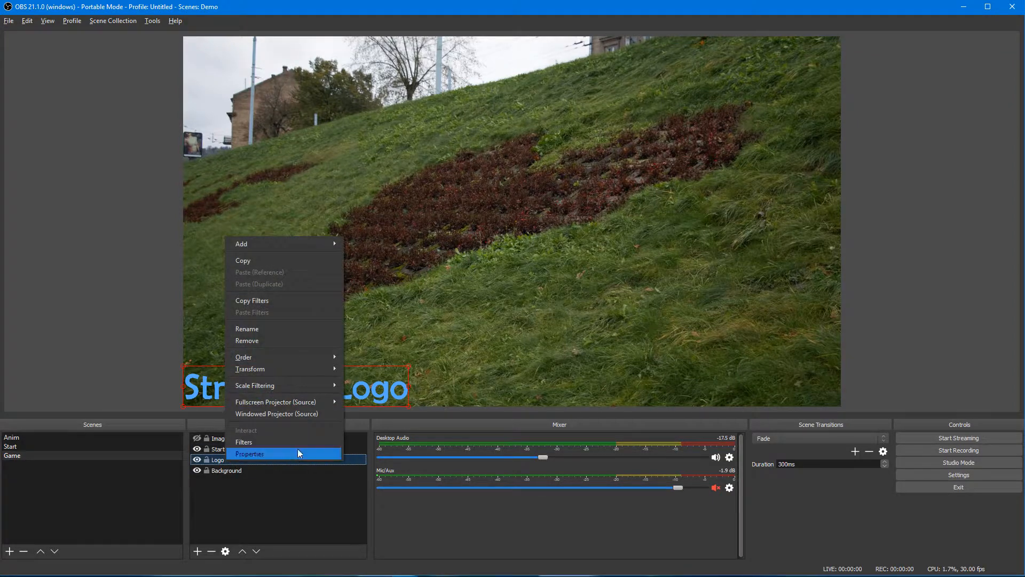
{"action": "mouse_move", "coordinate": [293, 370]}
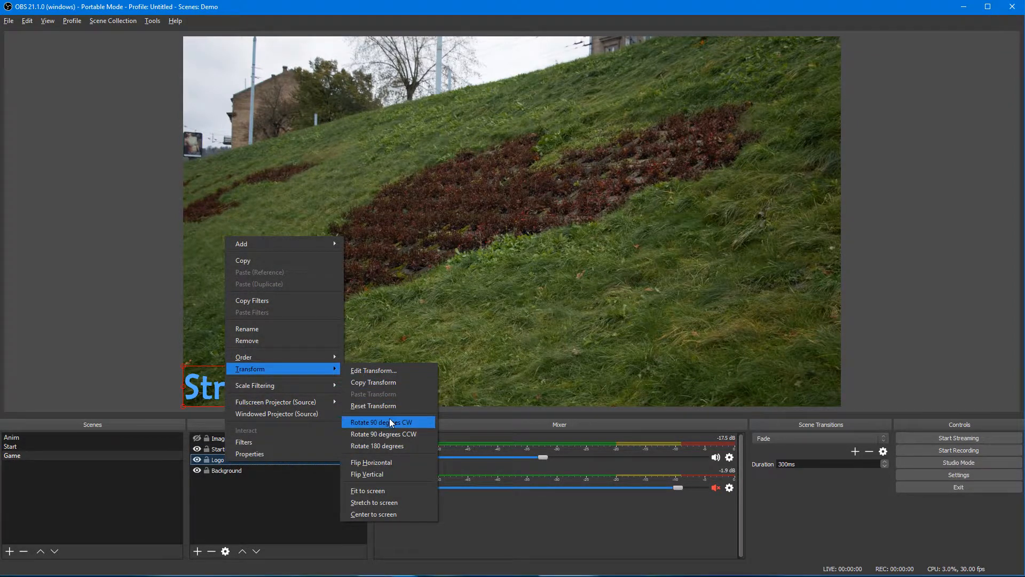
{"action": "left_click", "coordinate": [398, 373]}
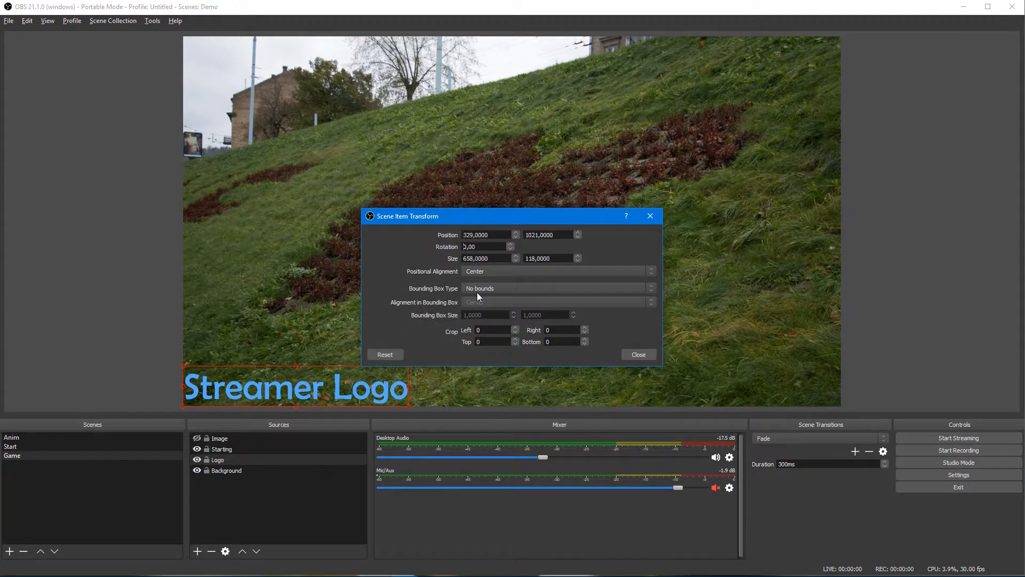
{"action": "type", "text": "9"}
{"action": "left_click", "coordinate": [635, 356]}
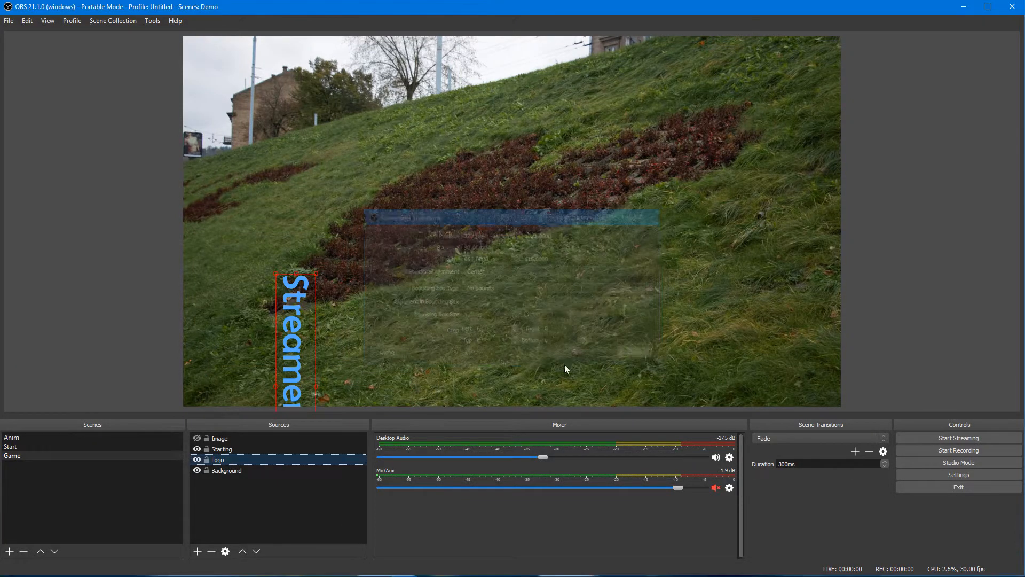
{"action": "left_click_drag", "start_coordinate": [299, 365], "coordinate": [210, 268]}
Step: Flip between the Start and Game scenes to compare layouts, ending on the Anim scene
{"action": "left_click", "coordinate": [14, 449]}
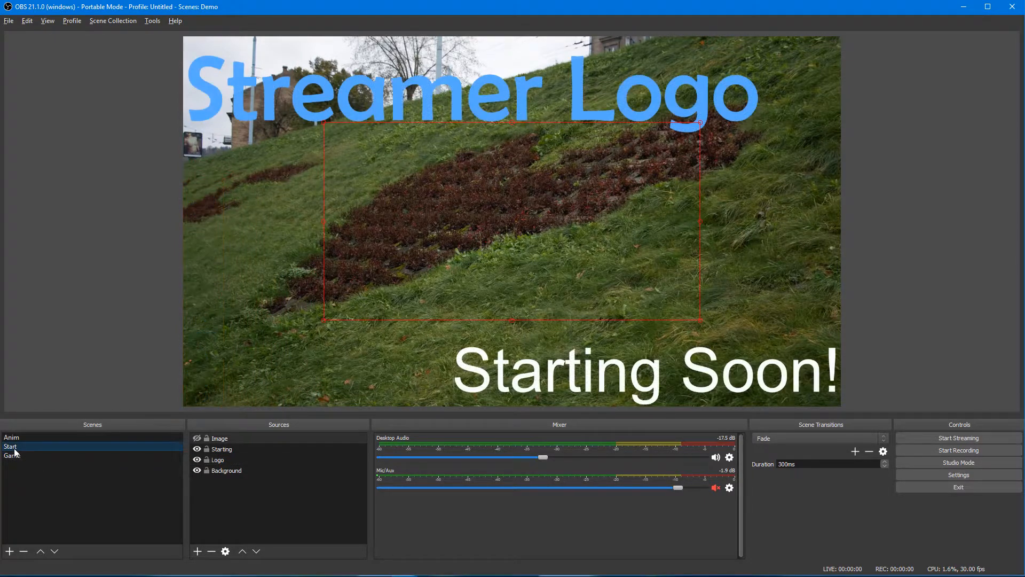
{"action": "left_click", "coordinate": [24, 458]}
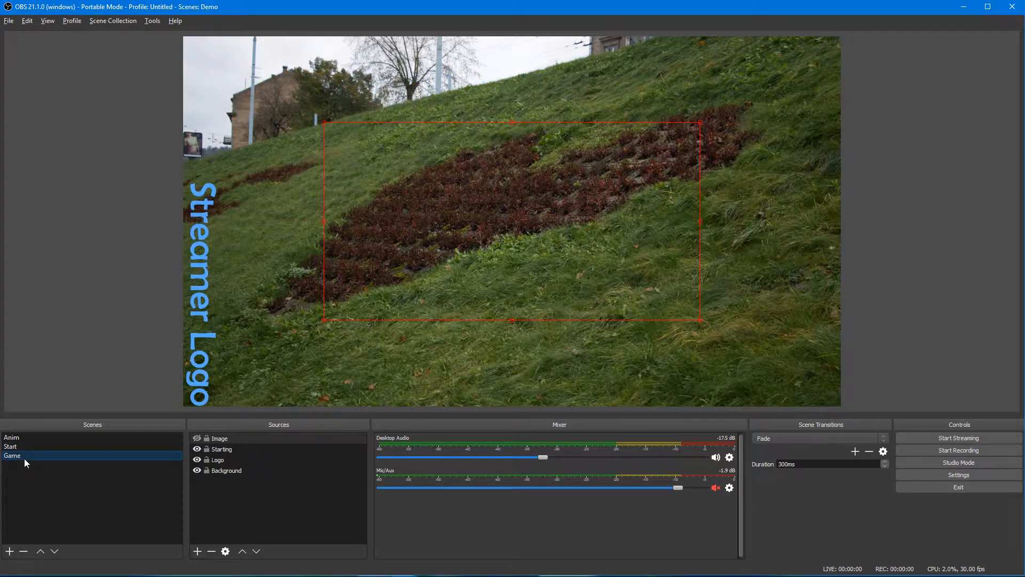
{"action": "left_click", "coordinate": [21, 448]}
{"action": "left_click", "coordinate": [21, 456]}
{"action": "left_click", "coordinate": [21, 447]}
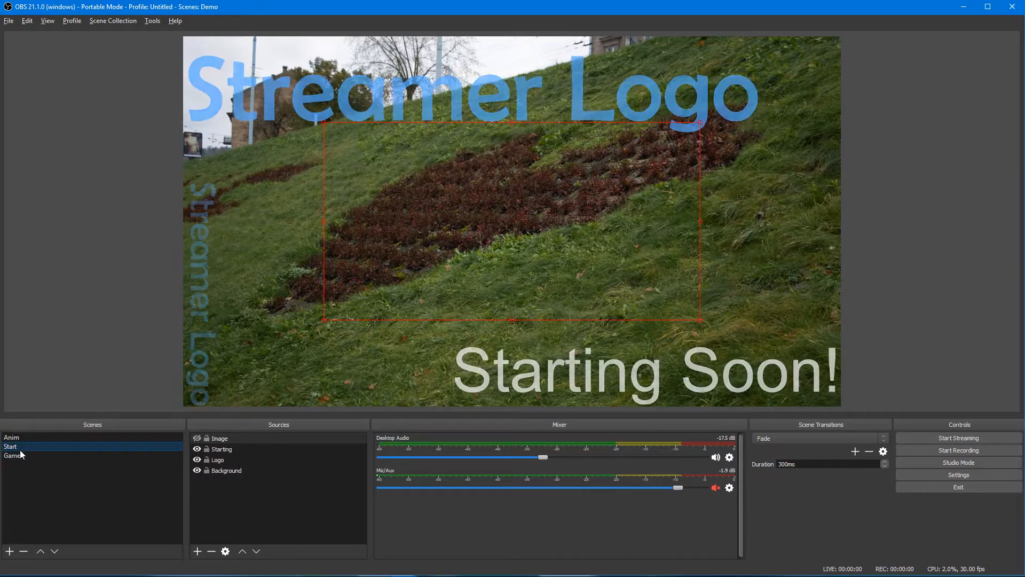
{"action": "left_click", "coordinate": [18, 458]}
{"action": "left_click", "coordinate": [19, 448]}
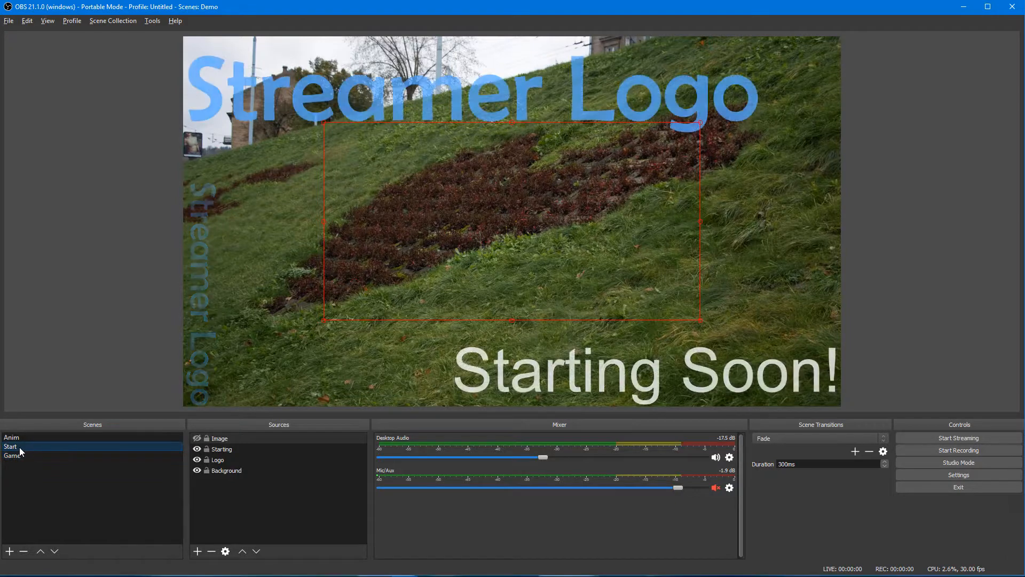
{"action": "left_click", "coordinate": [18, 456]}
{"action": "left_click", "coordinate": [24, 438]}
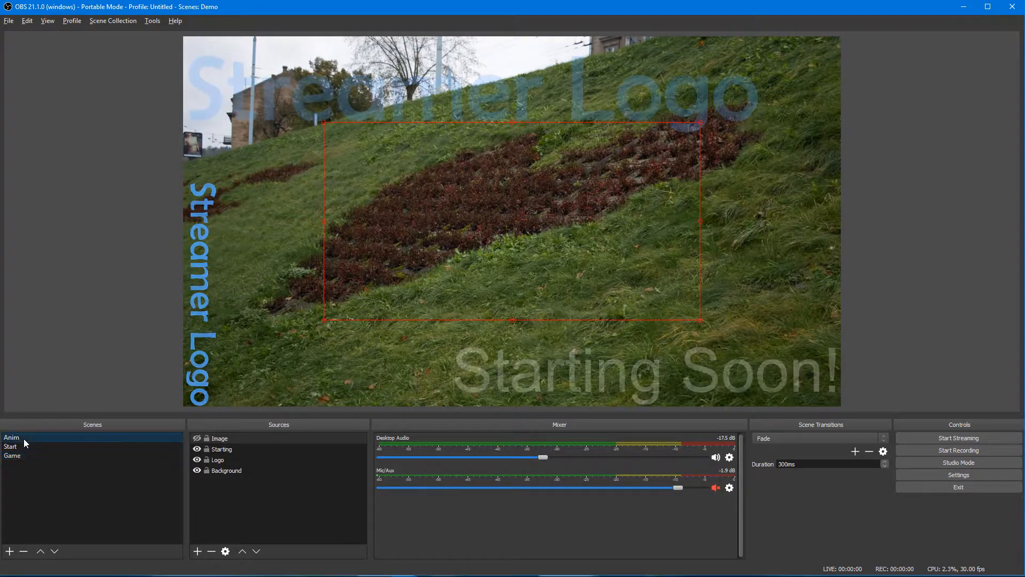
{"action": "key", "text": "alt+Tab"}
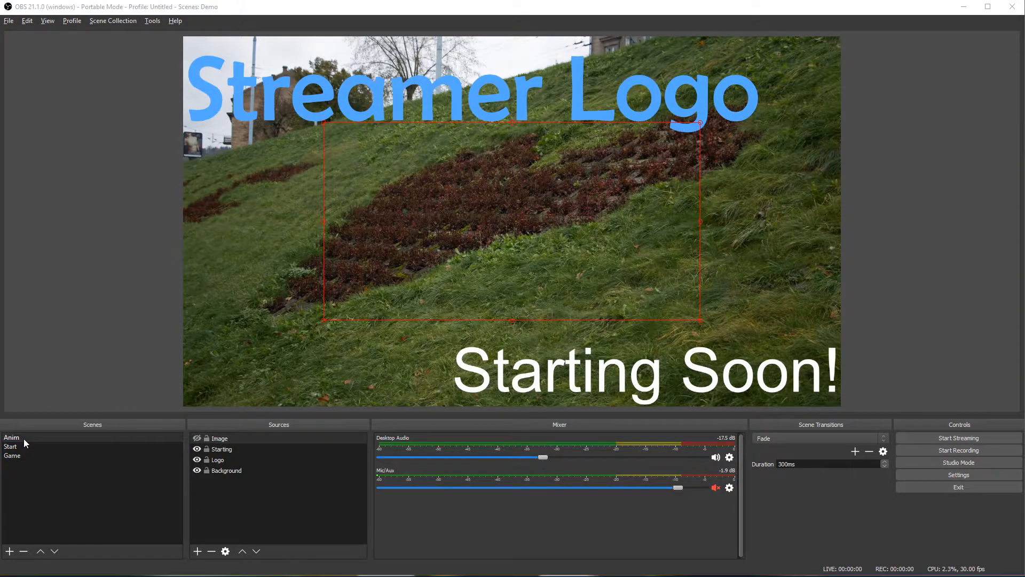
Step: Add a folder with Animate Scene actions to the button grid and connect the controller to OBS
{"action": "left_click", "coordinate": [279, 208]}
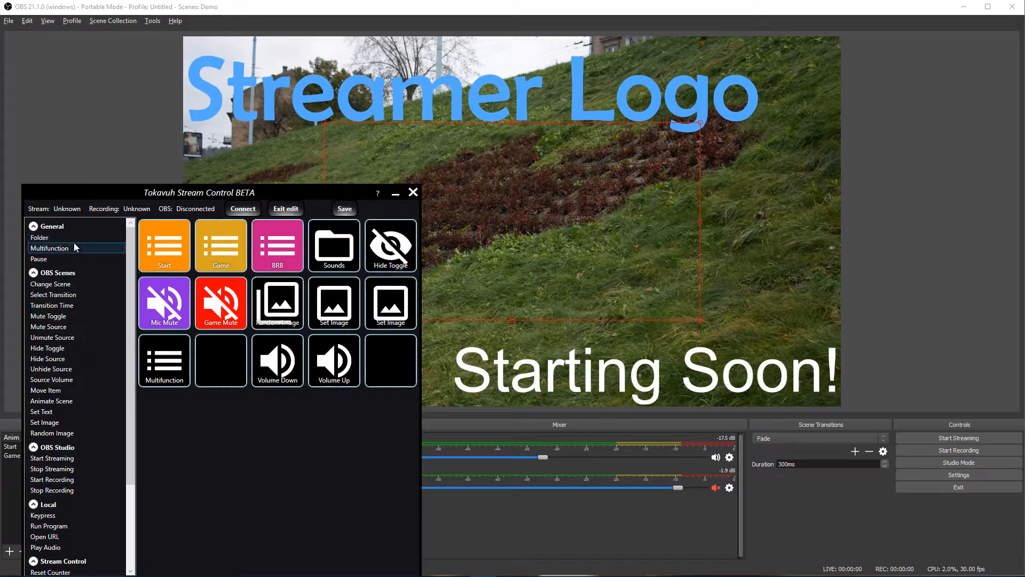
{"action": "left_click_drag", "start_coordinate": [46, 238], "coordinate": [399, 358]}
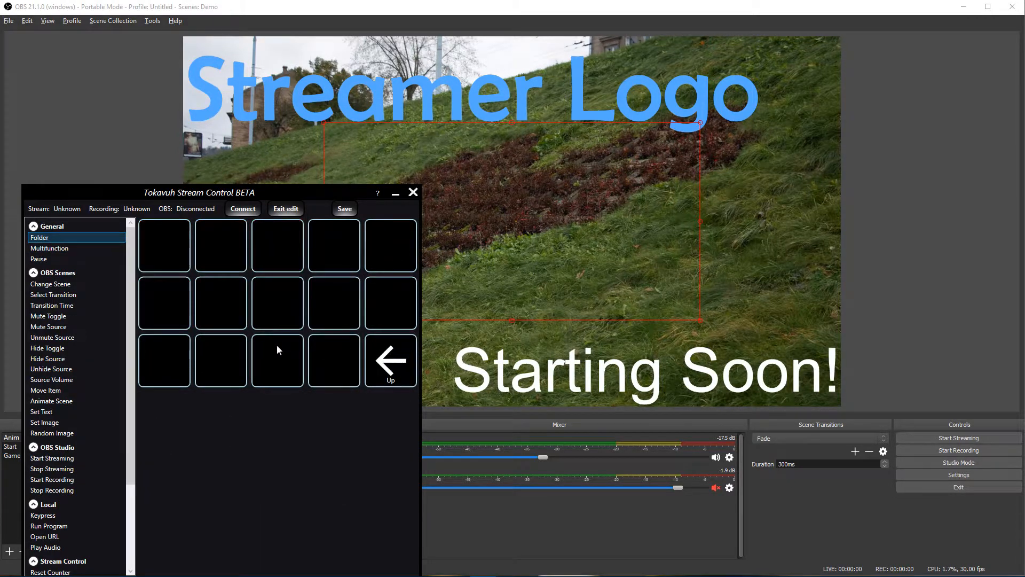
{"action": "left_click_drag", "start_coordinate": [102, 400], "coordinate": [224, 246]}
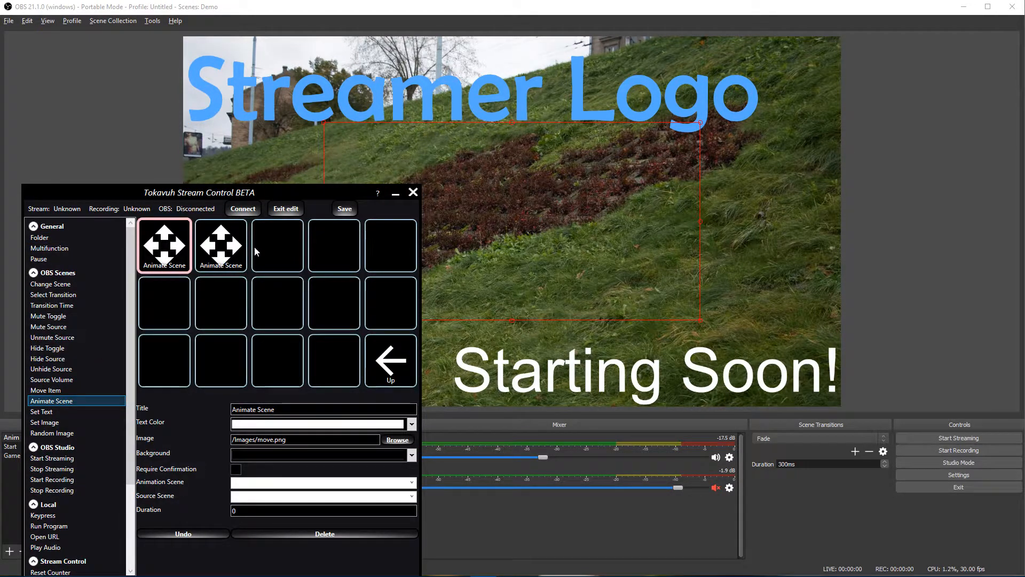
{"action": "left_click_drag", "start_coordinate": [239, 194], "coordinate": [598, 103]}
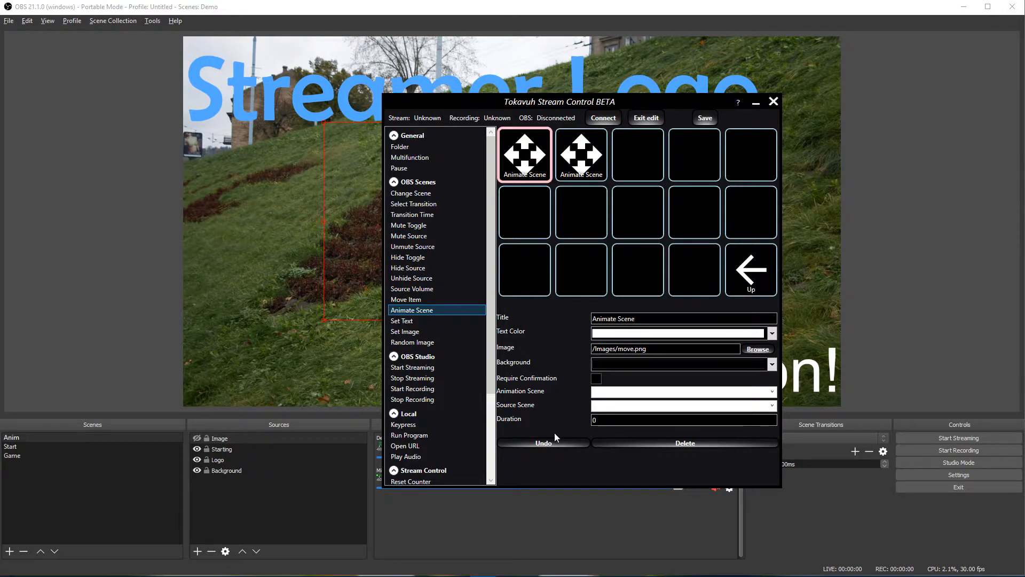
{"action": "left_click", "coordinate": [771, 392]}
{"action": "left_click", "coordinate": [652, 411]}
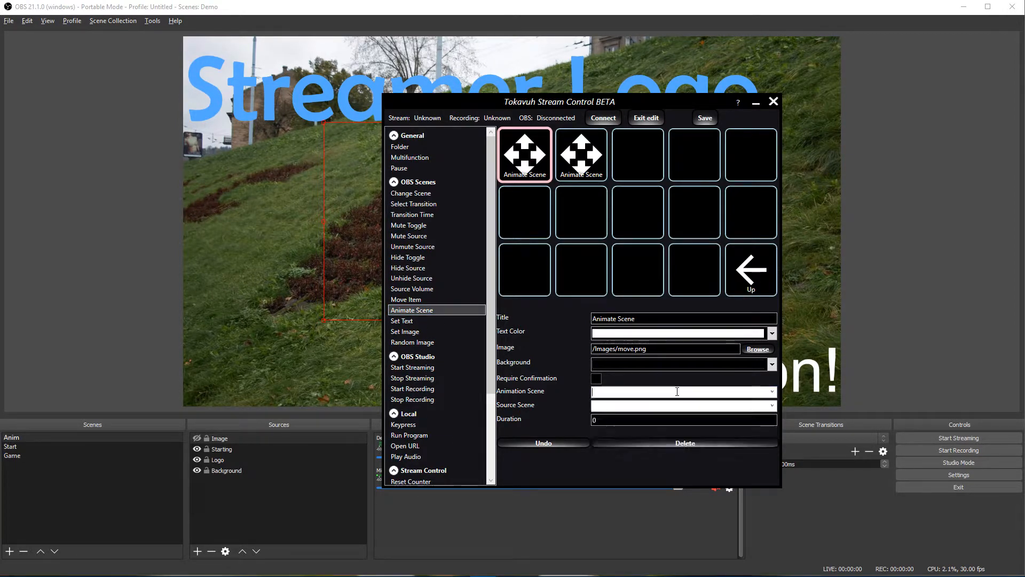
{"action": "left_click", "coordinate": [604, 117]}
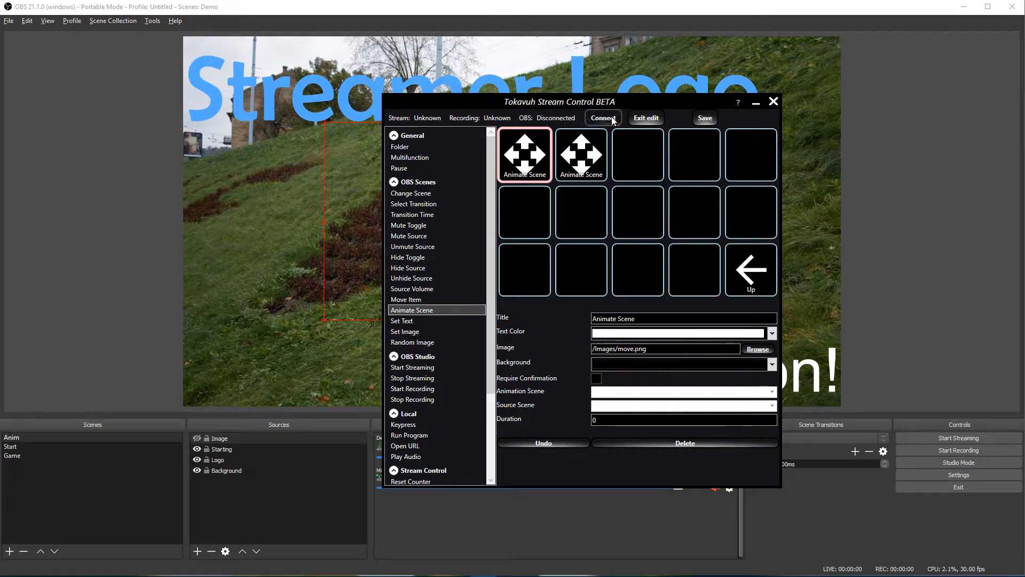
Step: Set the first Animate Scene button to animate Anim from the Start scene
{"action": "left_click", "coordinate": [771, 391]}
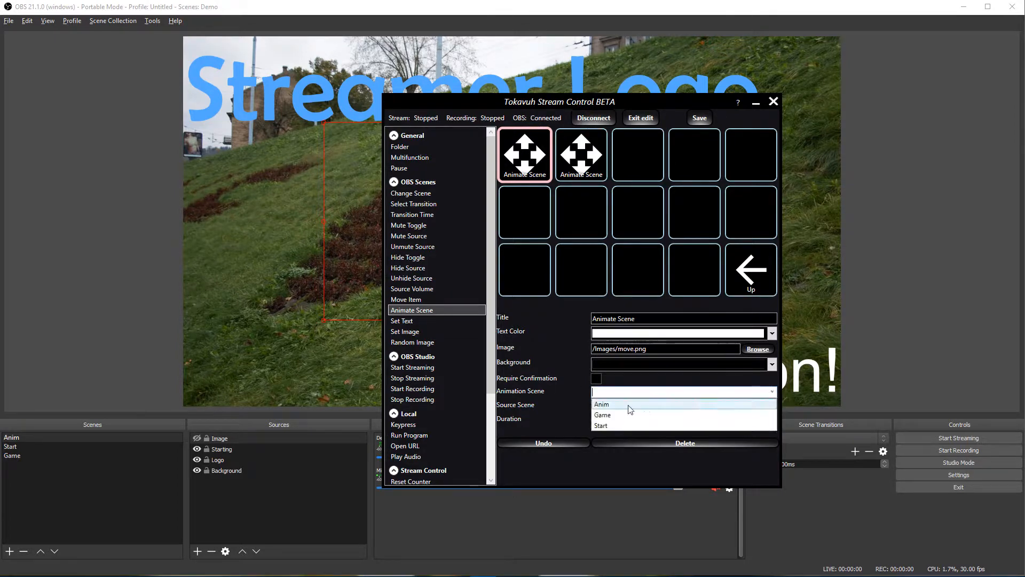
{"action": "left_click", "coordinate": [625, 404]}
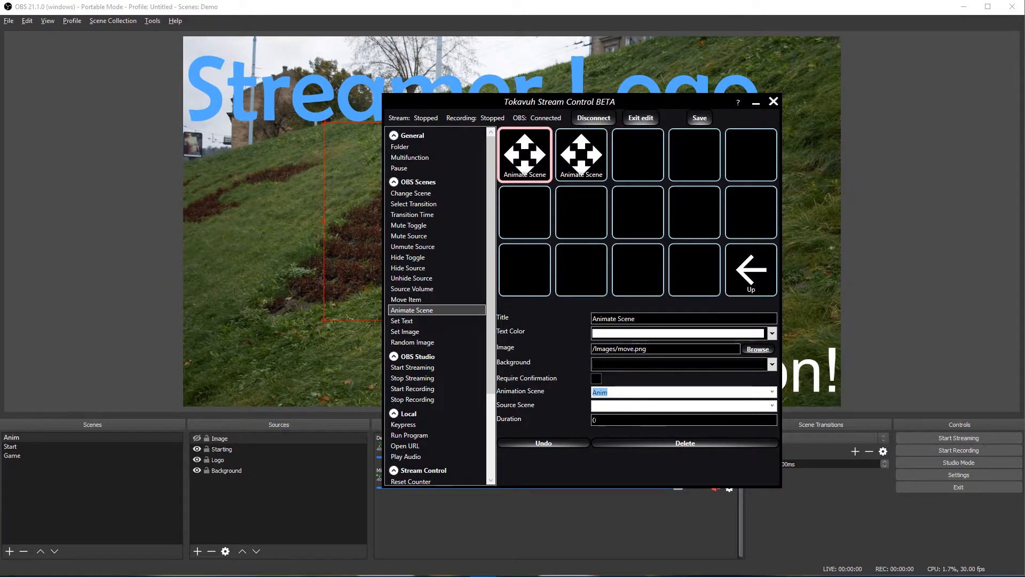
{"action": "left_click", "coordinate": [773, 406]}
{"action": "left_click", "coordinate": [774, 407]}
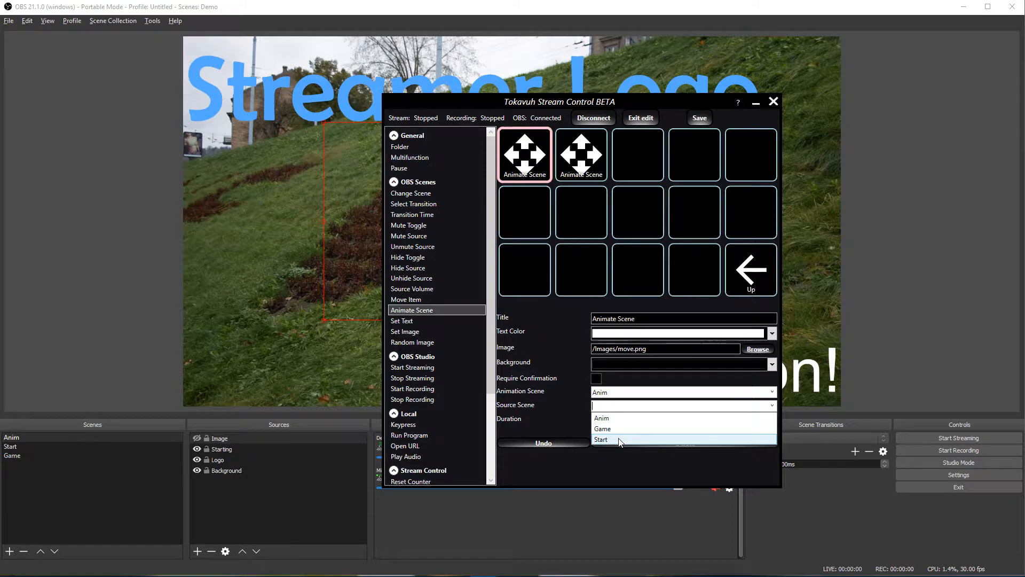
{"action": "left_click", "coordinate": [600, 429]}
Step: Set the second Animate Scene button to animate Anim from the Game scene
{"action": "left_click", "coordinate": [565, 152]}
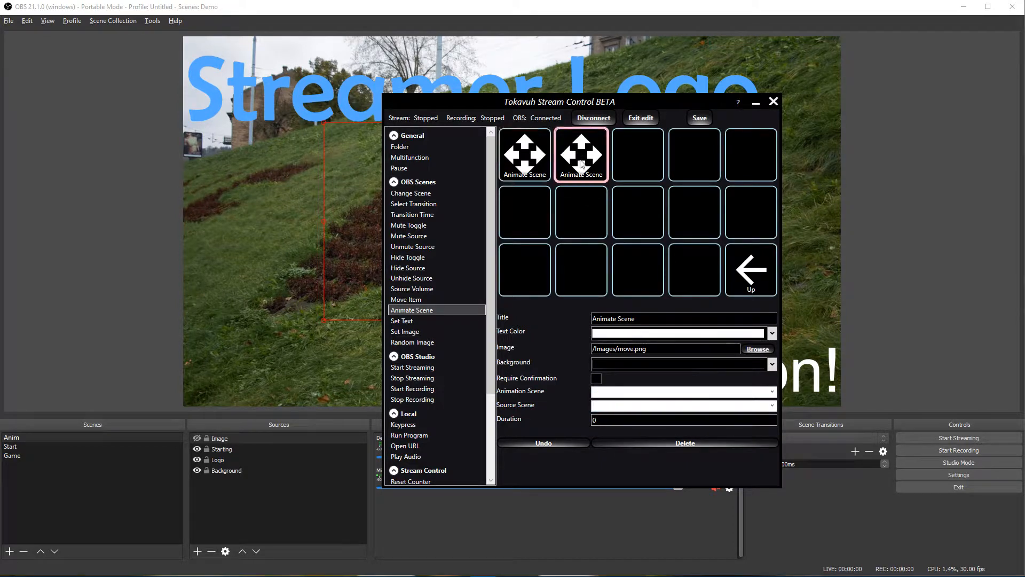
{"action": "left_click", "coordinate": [772, 392]}
{"action": "left_click", "coordinate": [772, 404]}
{"action": "left_click", "coordinate": [775, 407]}
{"action": "left_click", "coordinate": [631, 431]}
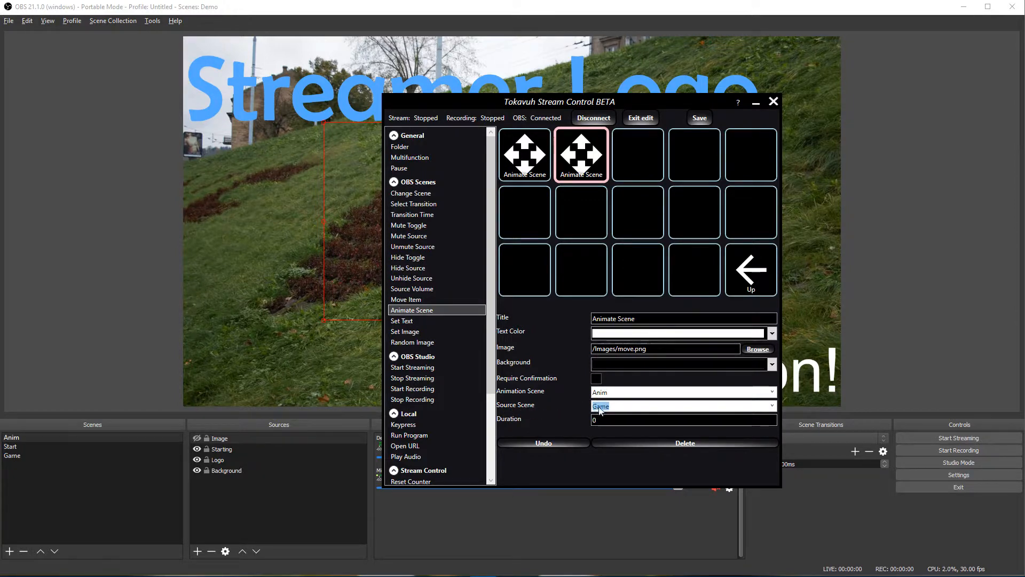
Step: Give both buttons an animation duration of 2000 and leave edit mode
{"action": "left_click", "coordinate": [622, 419]}
{"action": "type", "text": "2000"}
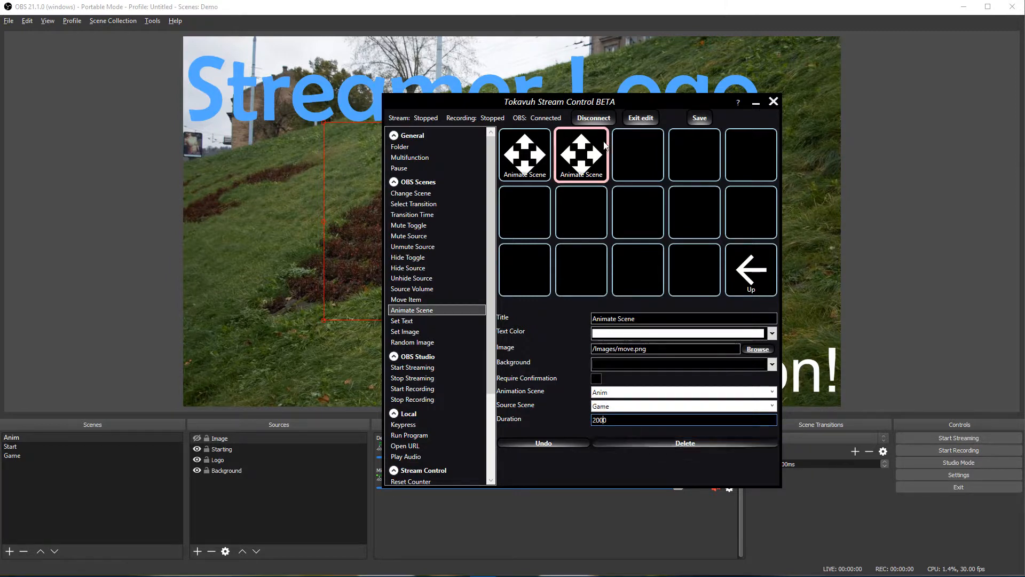
{"action": "left_click", "coordinate": [524, 157]}
{"action": "double_click", "coordinate": [656, 417]}
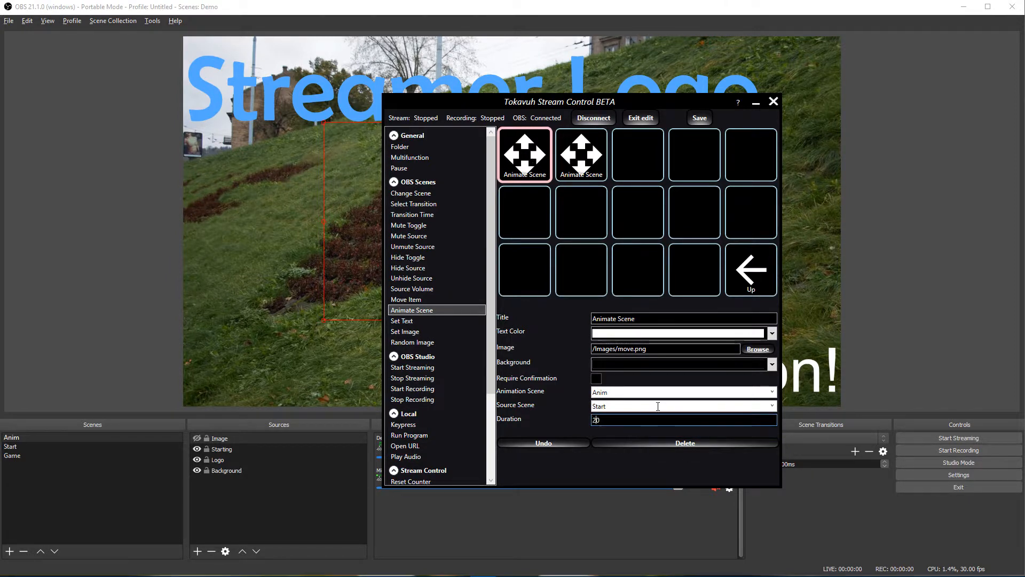
{"action": "type", "text": "2000"}
{"action": "left_click", "coordinate": [640, 119]}
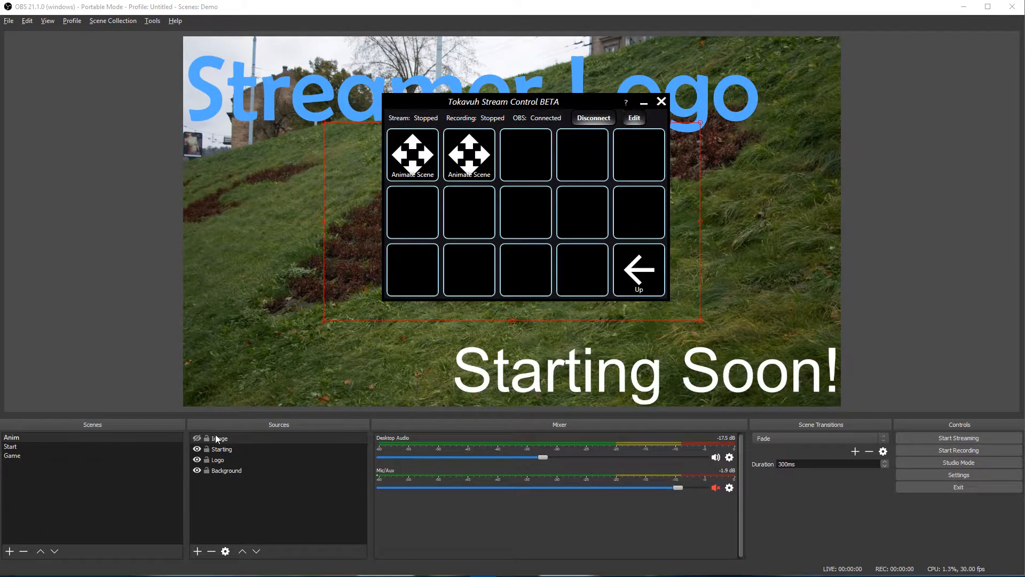
Step: Place the remote panel beside the preview and test both Animate Scene buttons
{"action": "left_click", "coordinate": [29, 441]}
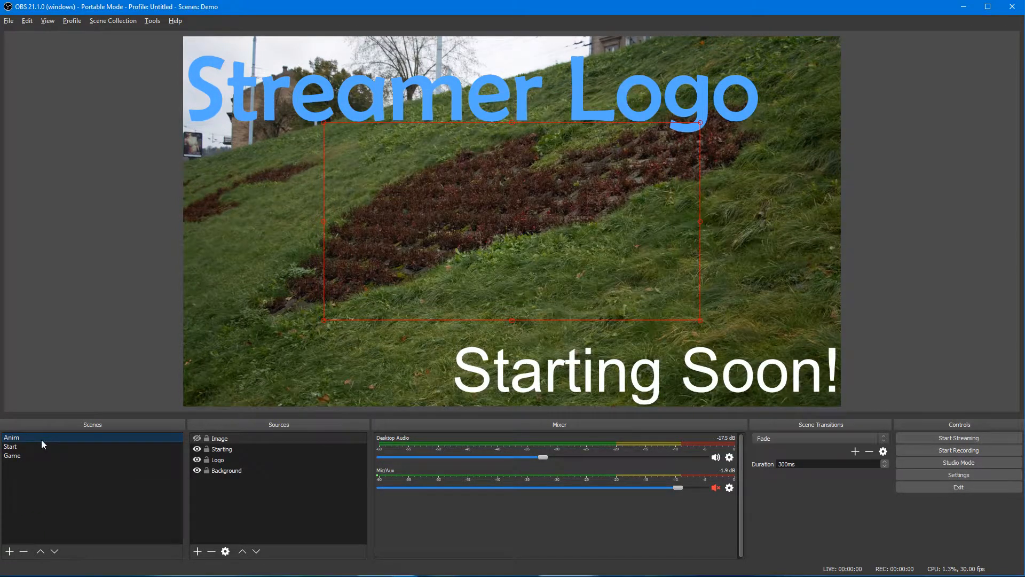
{"action": "key", "text": "alt+Tab"}
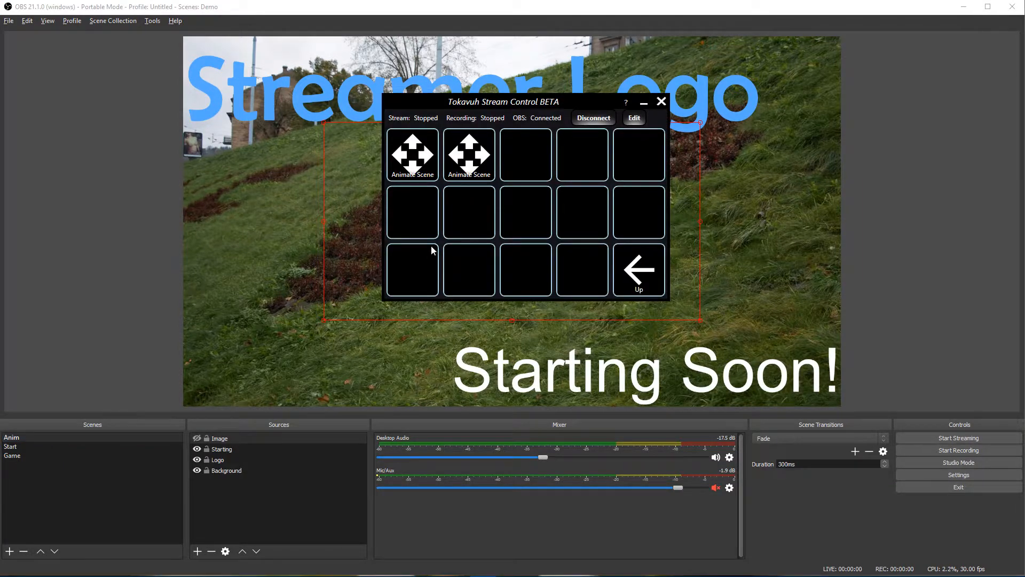
{"action": "left_click_drag", "start_coordinate": [457, 101], "coordinate": [743, 147]}
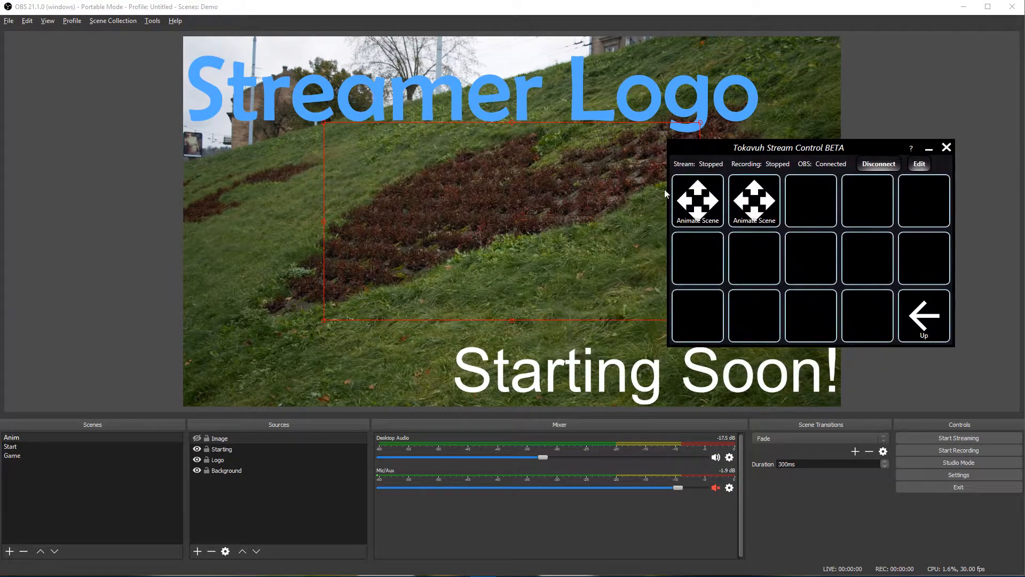
{"action": "left_click", "coordinate": [698, 209]}
{"action": "left_click", "coordinate": [753, 209]}
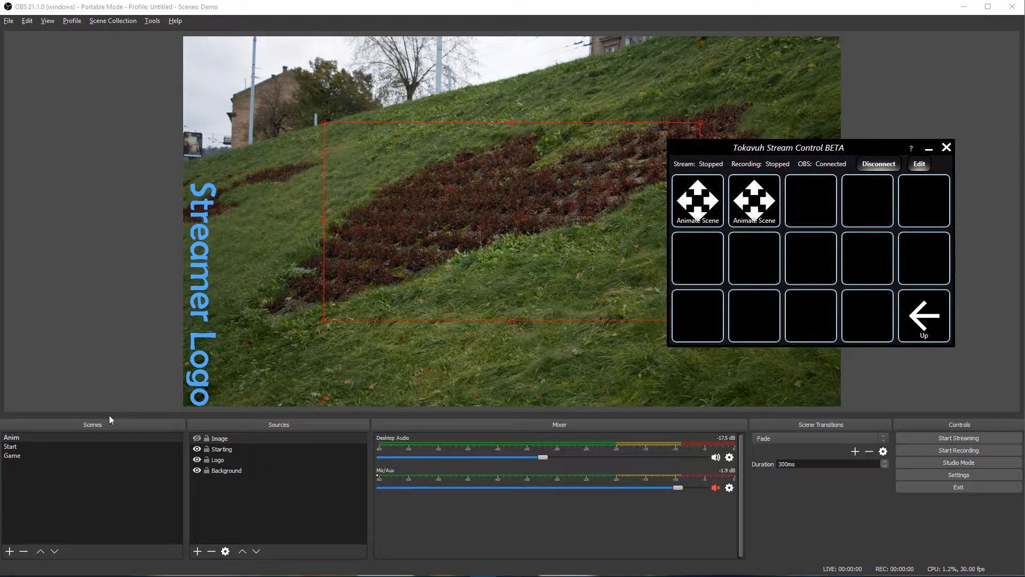
Step: Cycle through the OBS scenes and animate Anim back to the logo-on-top layout
{"action": "left_click", "coordinate": [12, 440]}
{"action": "left_click", "coordinate": [18, 457]}
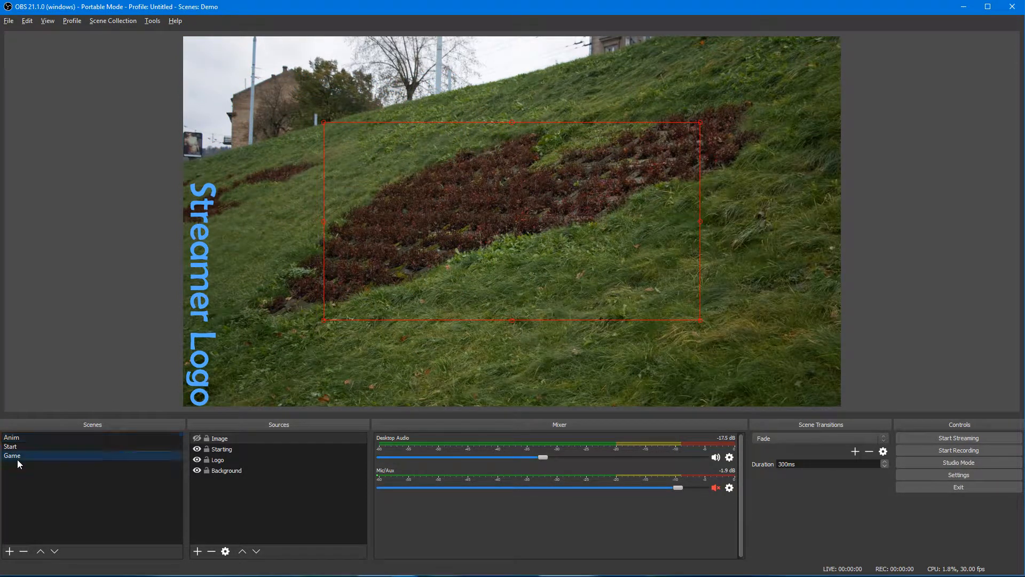
{"action": "left_click", "coordinate": [17, 447]}
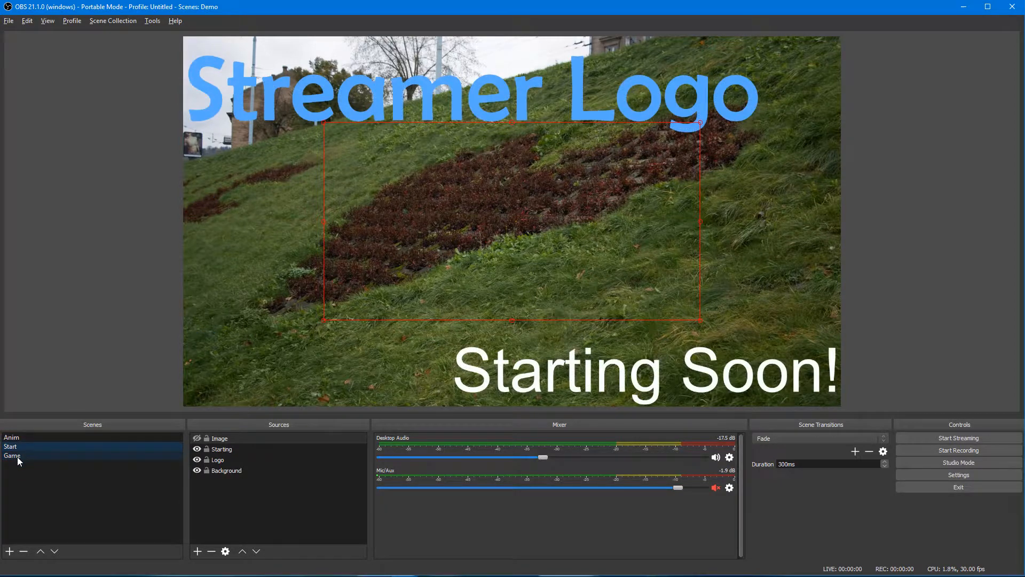
{"action": "left_click", "coordinate": [17, 456]}
{"action": "left_click", "coordinate": [17, 440]}
{"action": "key", "text": "alt+Tab"}
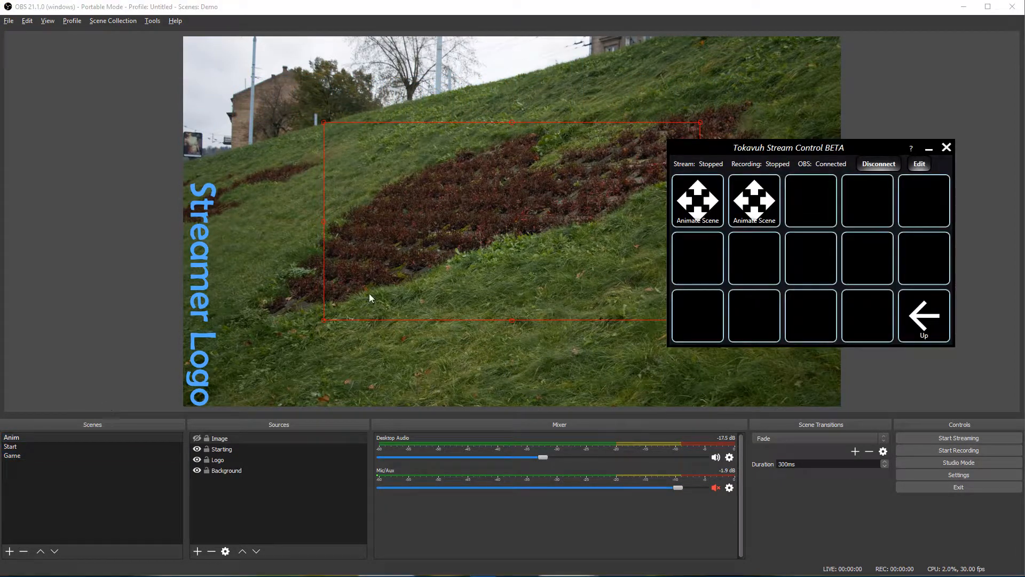
{"action": "left_click", "coordinate": [699, 210]}
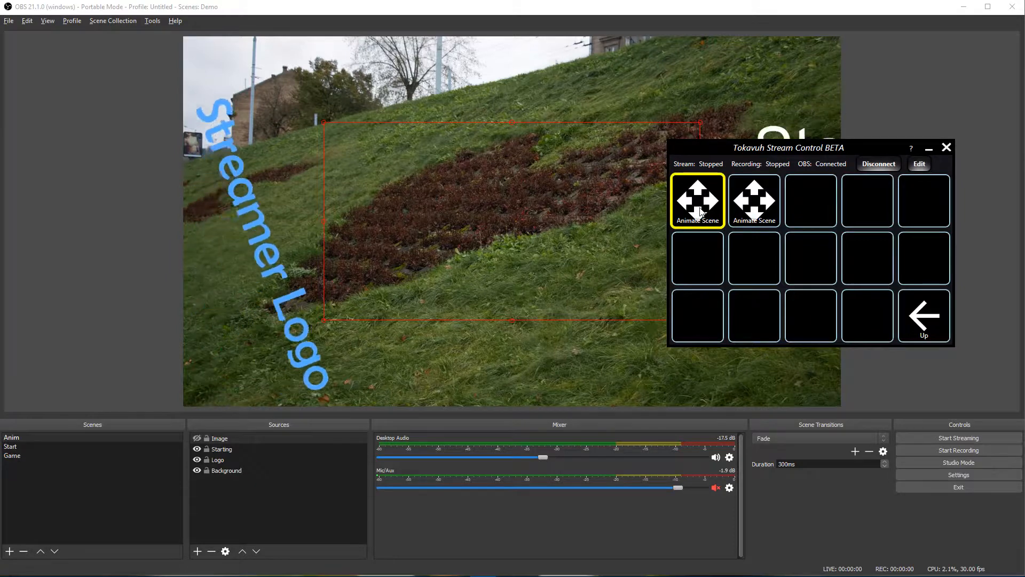
{"action": "left_click", "coordinate": [20, 439]}
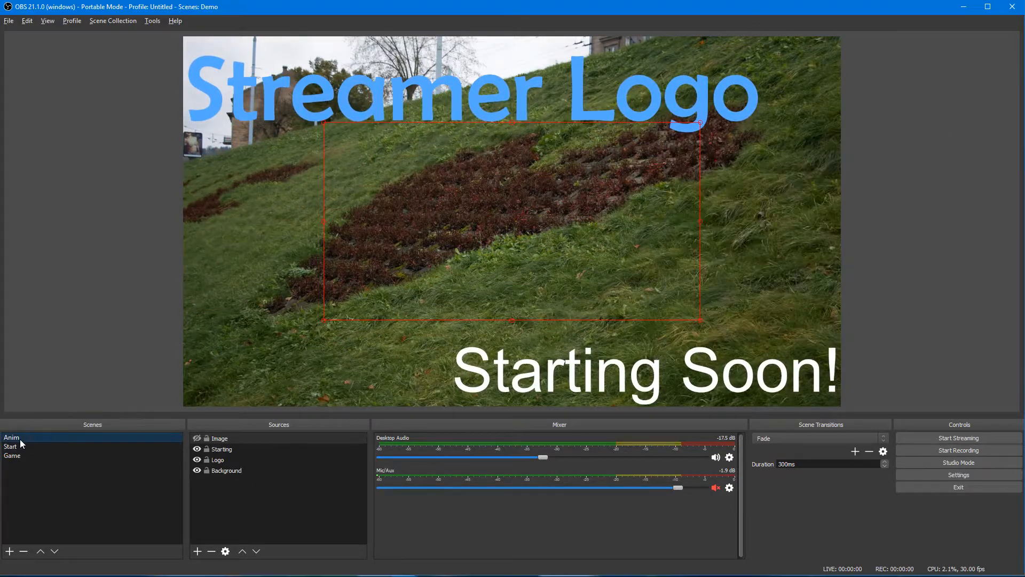
{"action": "left_click", "coordinate": [19, 447]}
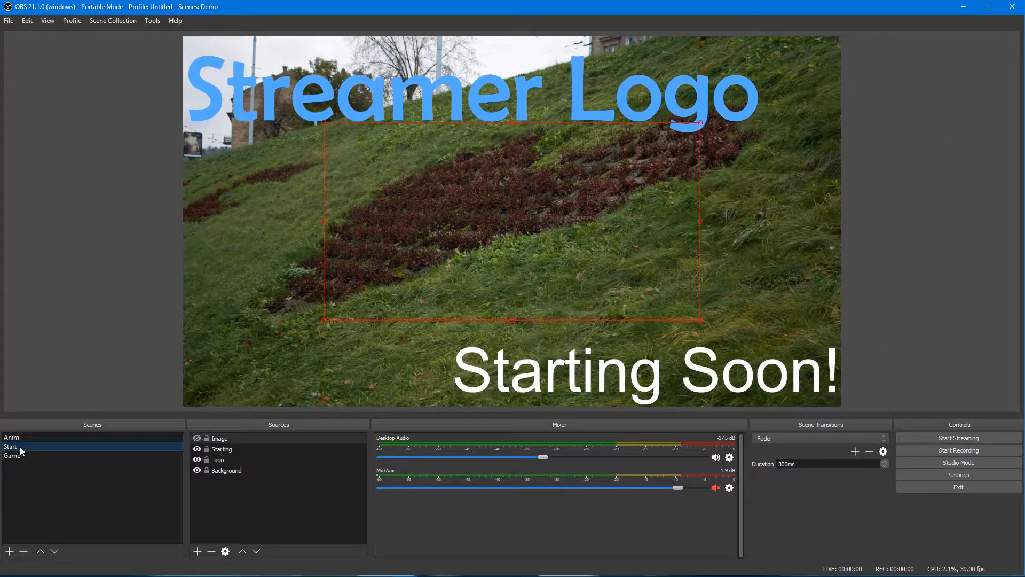
{"action": "key", "text": "alt+Tab"}
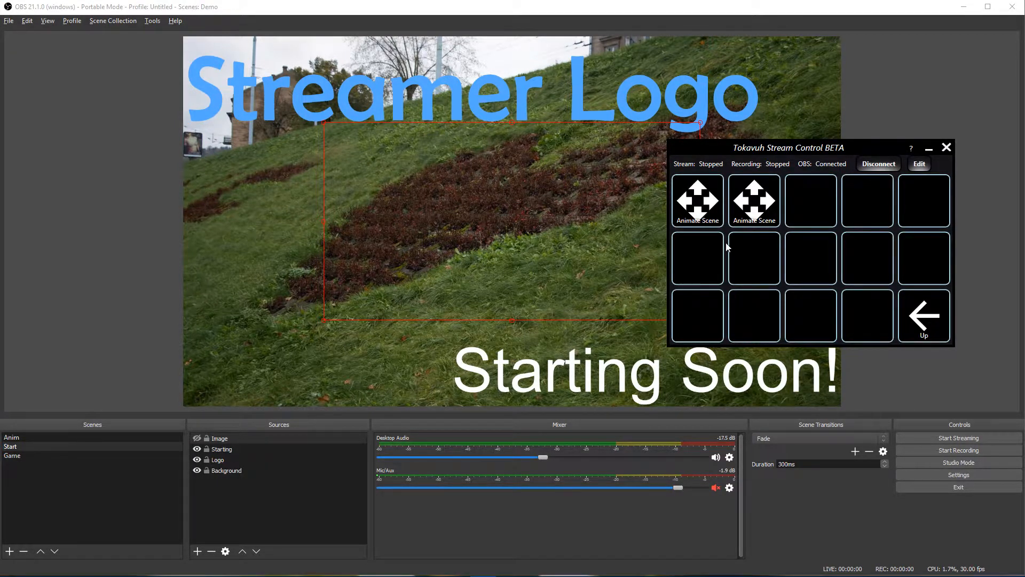
Step: Make the hidden Image source visible in the Start scene, then cycle the scenes back to Anim
{"action": "left_click", "coordinate": [534, 220]}
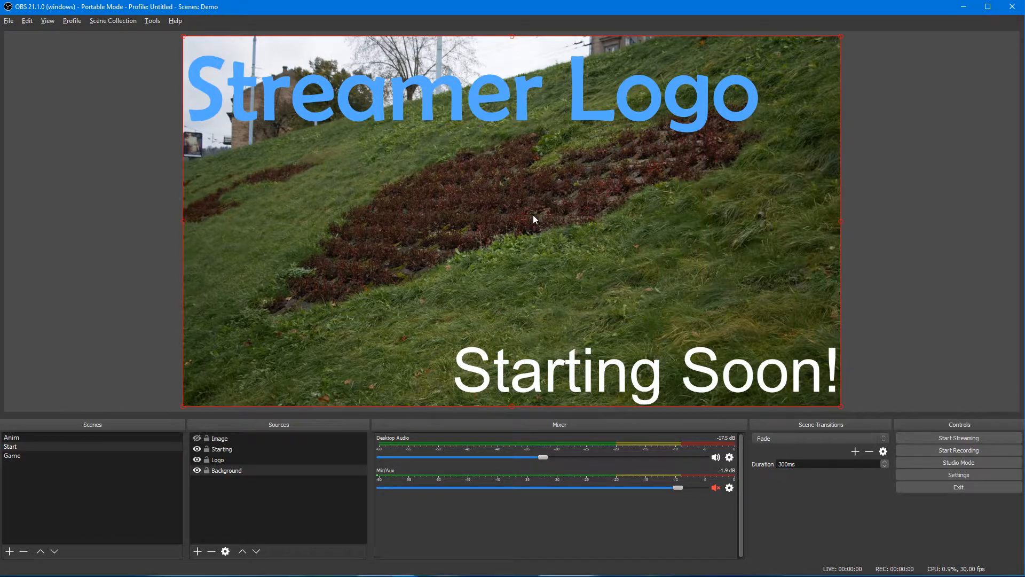
{"action": "left_click", "coordinate": [486, 238]}
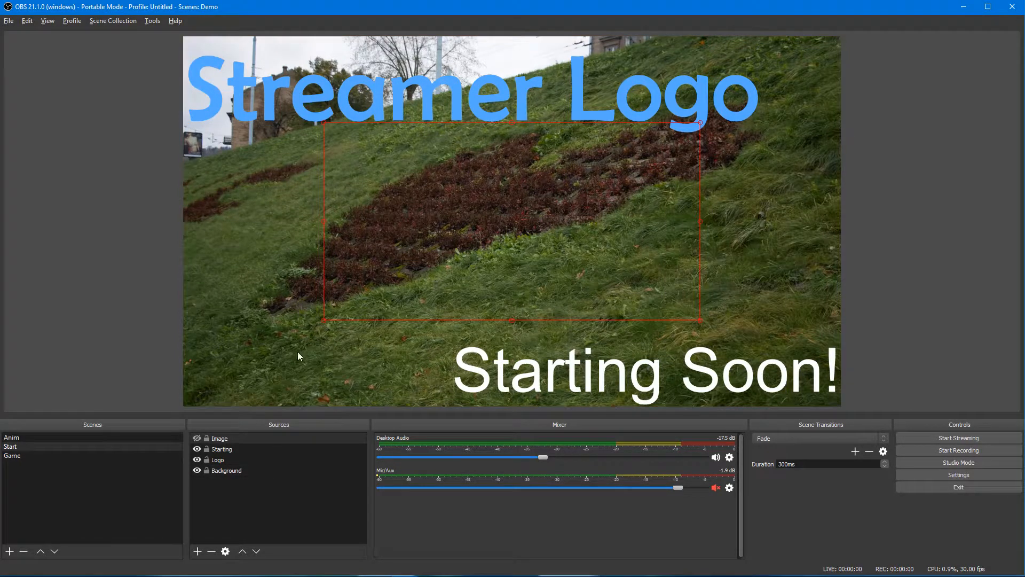
{"action": "left_click", "coordinate": [197, 439]}
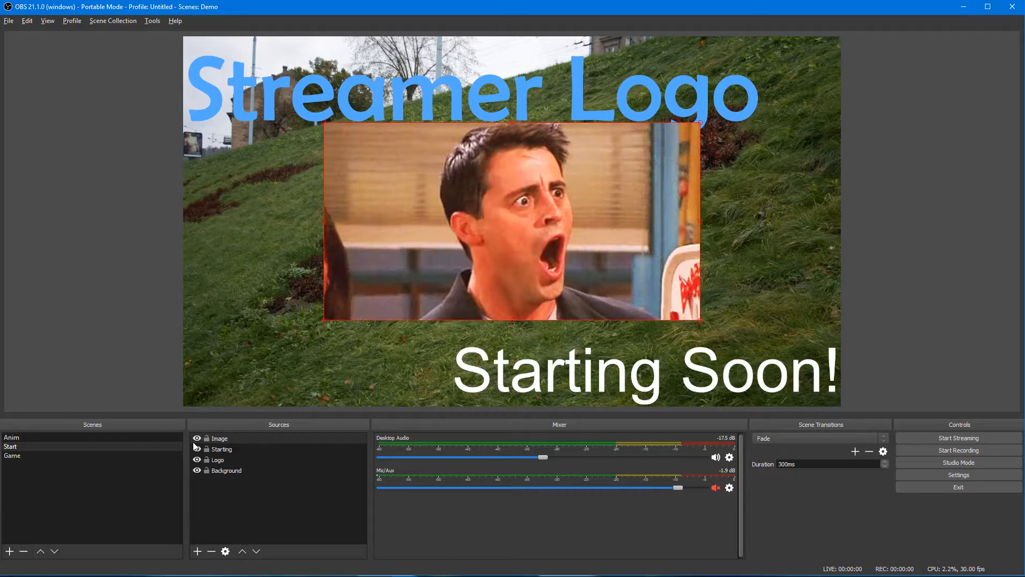
{"action": "left_click", "coordinate": [23, 455]}
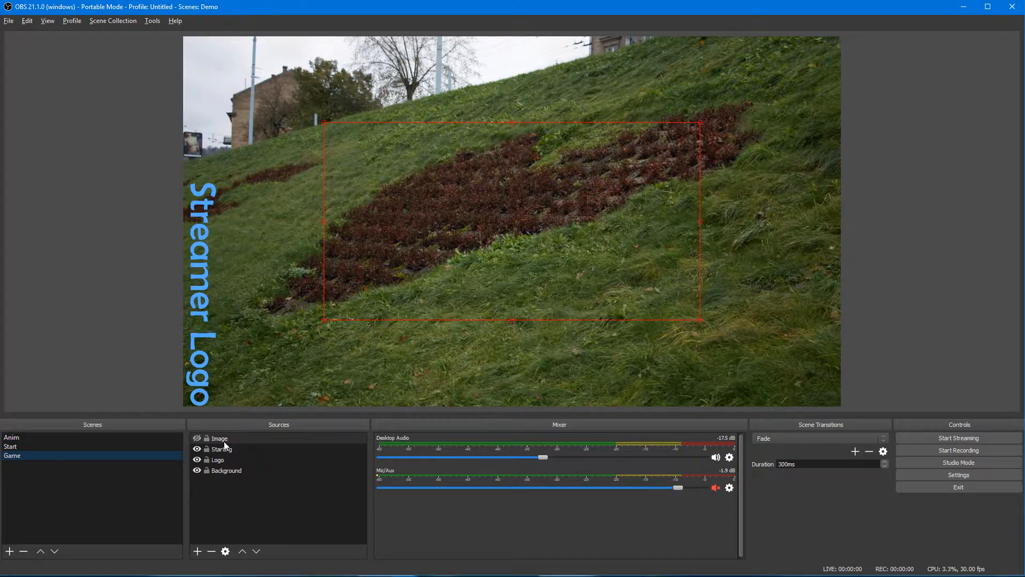
{"action": "left_click", "coordinate": [25, 447]}
{"action": "left_click", "coordinate": [22, 441]}
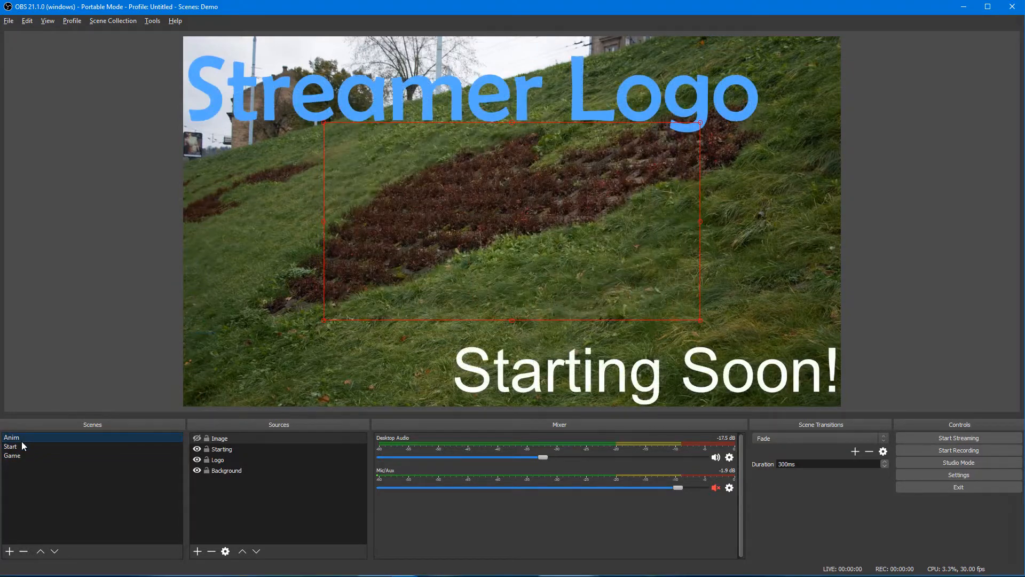
{"action": "key", "text": "alt+Tab"}
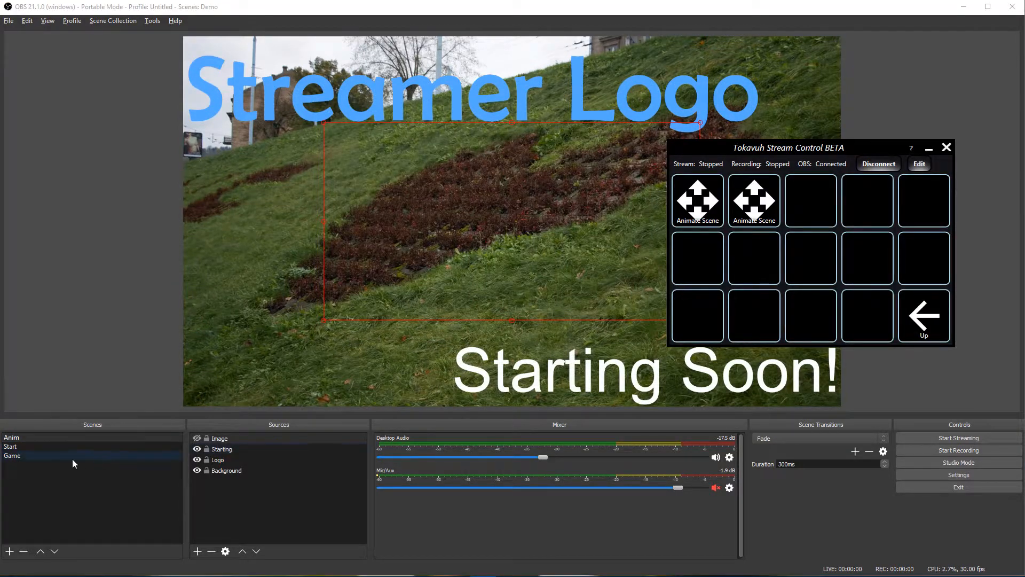
{"action": "left_click", "coordinate": [27, 449]}
{"action": "left_click", "coordinate": [29, 457]}
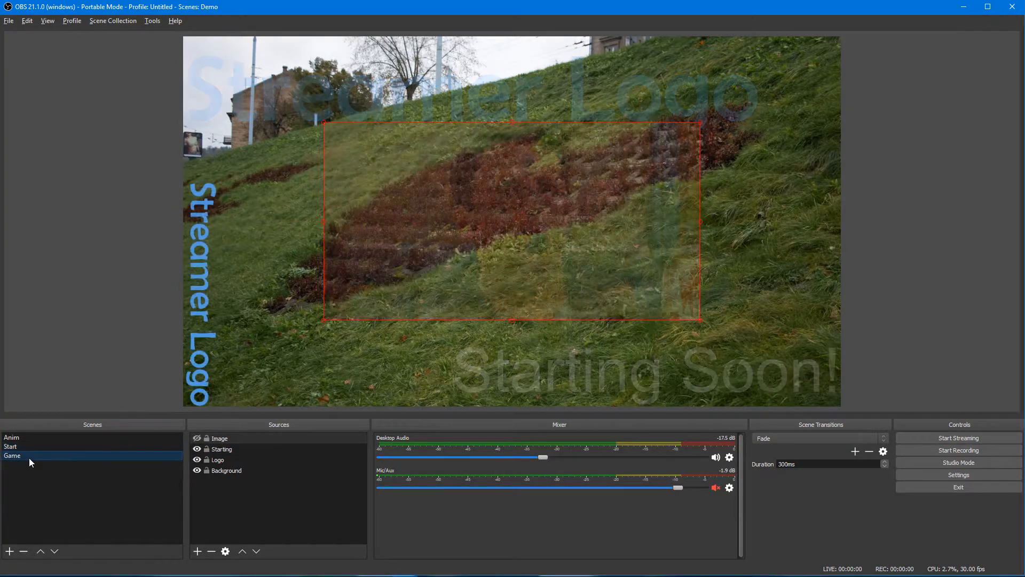
{"action": "left_click", "coordinate": [20, 441]}
{"action": "key", "text": "alt+Tab"}
Step: Animate Anim between the two layouts and back, then return to the Game scene
{"action": "left_click", "coordinate": [697, 200]}
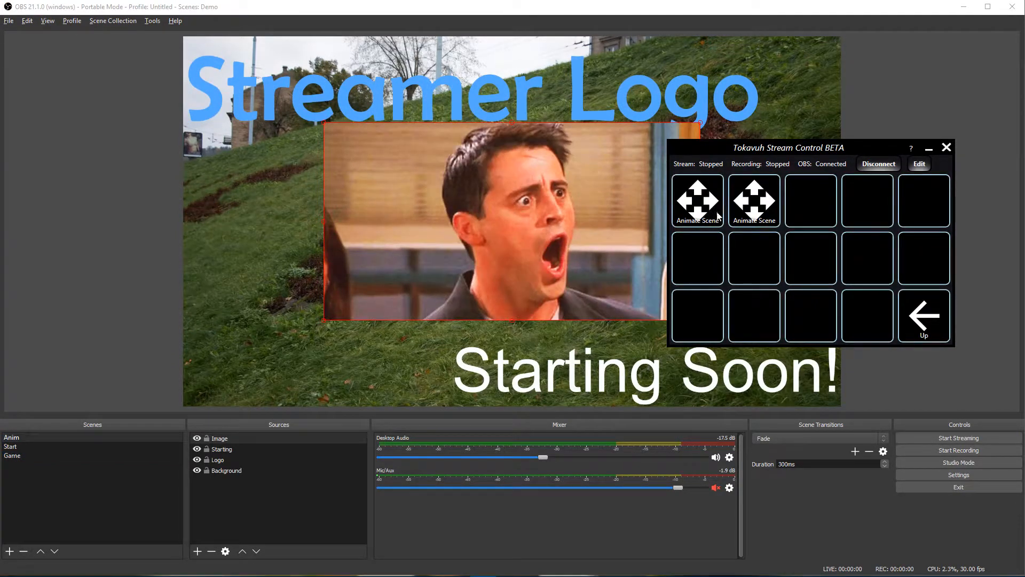
{"action": "left_click", "coordinate": [757, 203]}
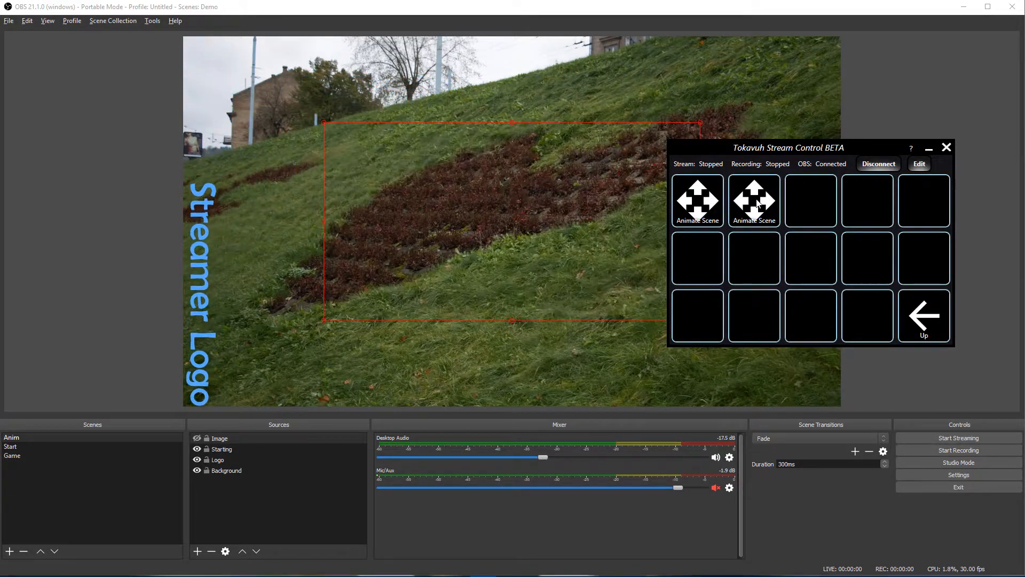
{"action": "left_click", "coordinate": [706, 205]}
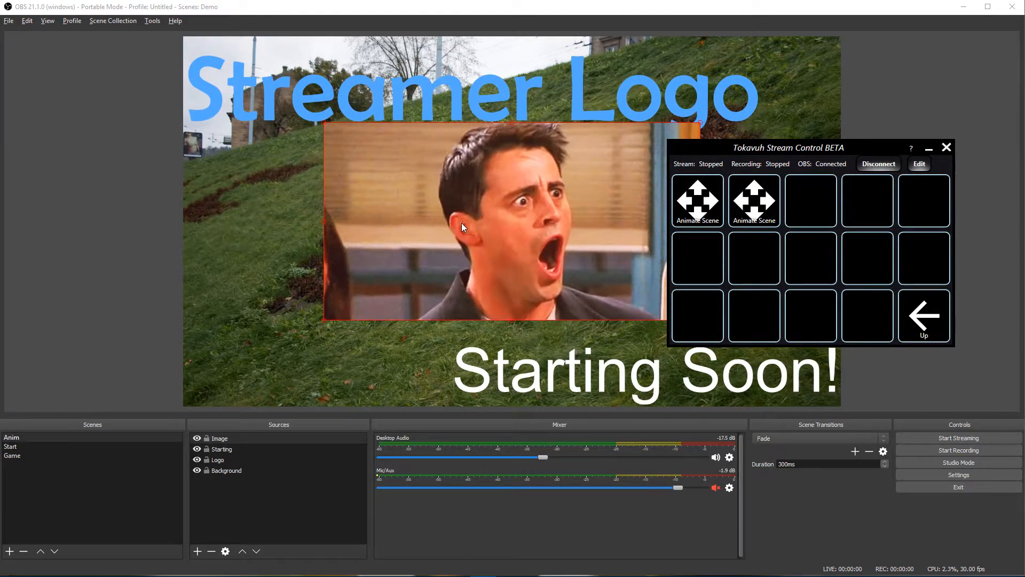
{"action": "left_click", "coordinate": [31, 456]}
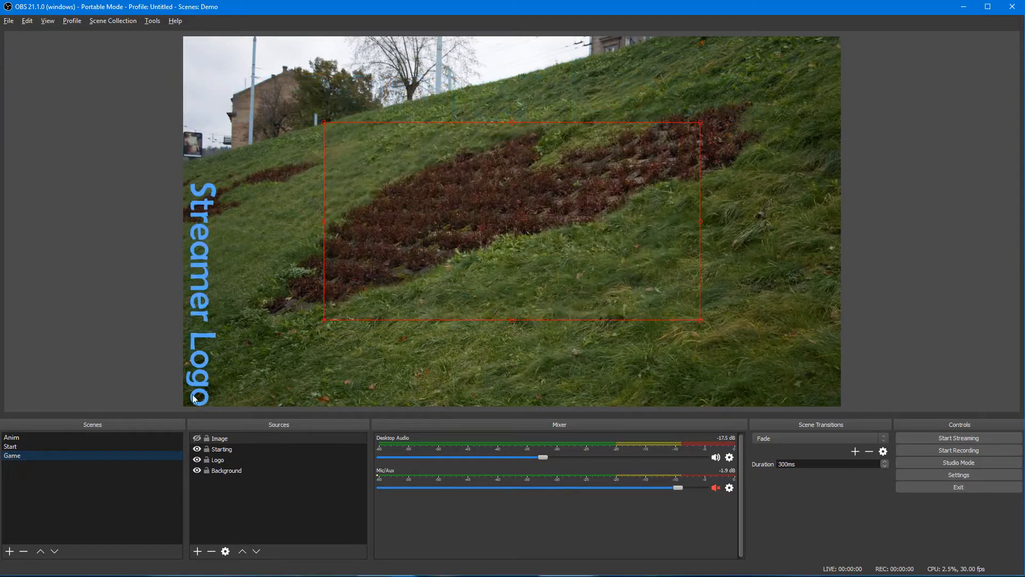
{"action": "left_click", "coordinate": [411, 223]}
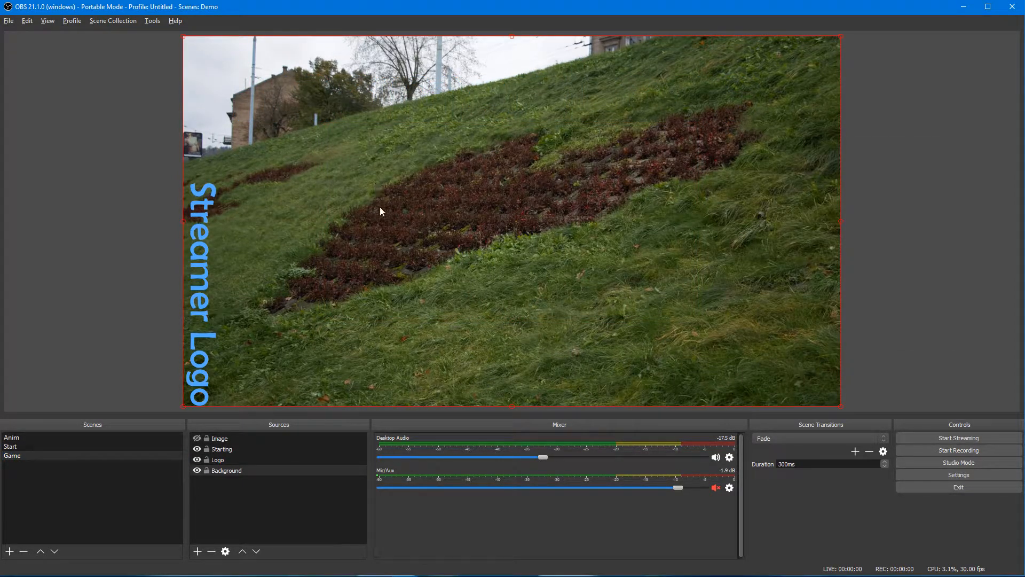
Step: Enter a 549 crop for the Game scene's Image in Edit Transform
{"action": "left_click", "coordinate": [389, 239]}
{"action": "right_click", "coordinate": [399, 212]}
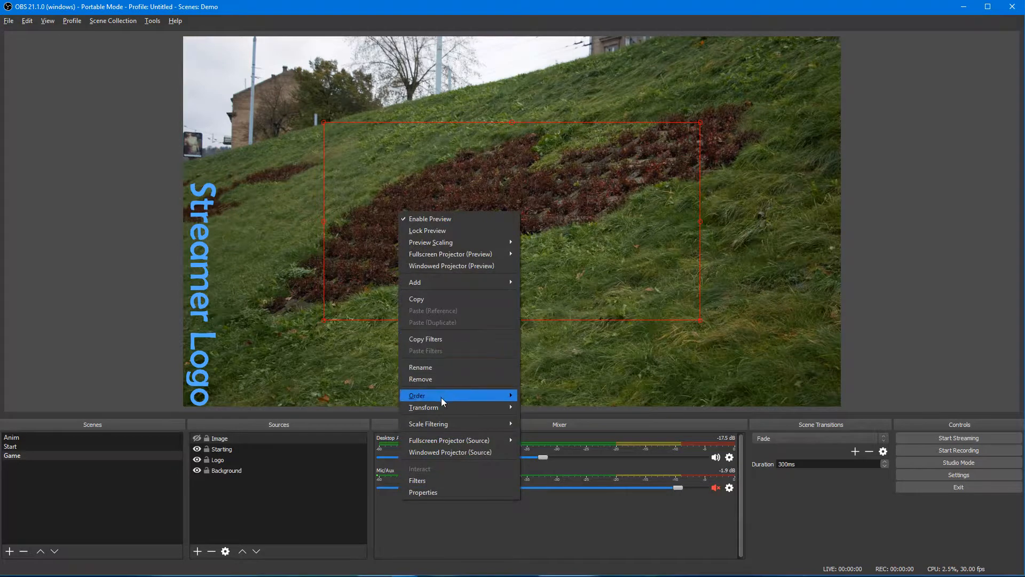
{"action": "mouse_move", "coordinate": [491, 408]}
{"action": "left_click", "coordinate": [553, 406]}
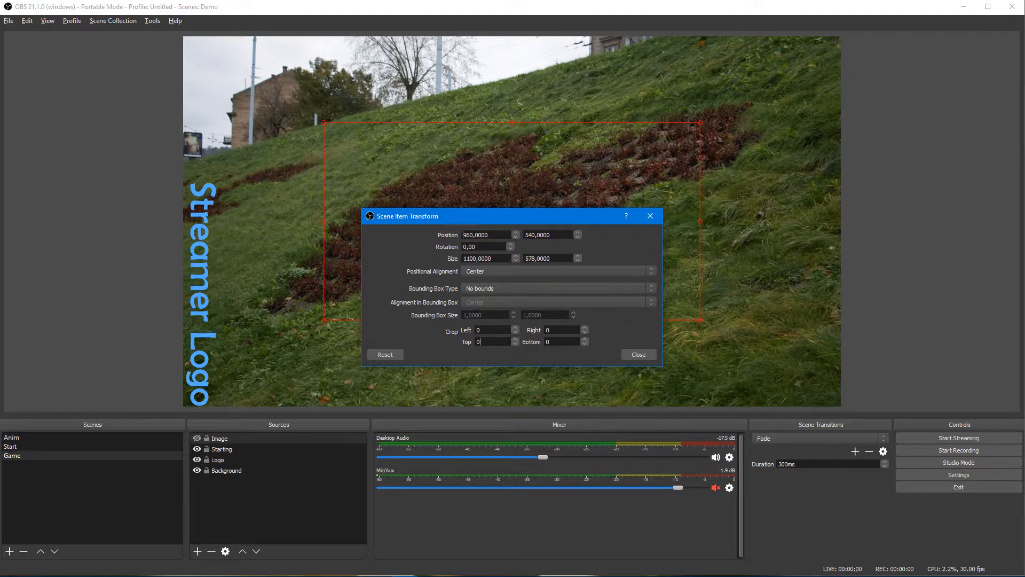
{"action": "double_click", "coordinate": [478, 342]}
{"action": "type", "text": "549"}
{"action": "left_click", "coordinate": [640, 354]}
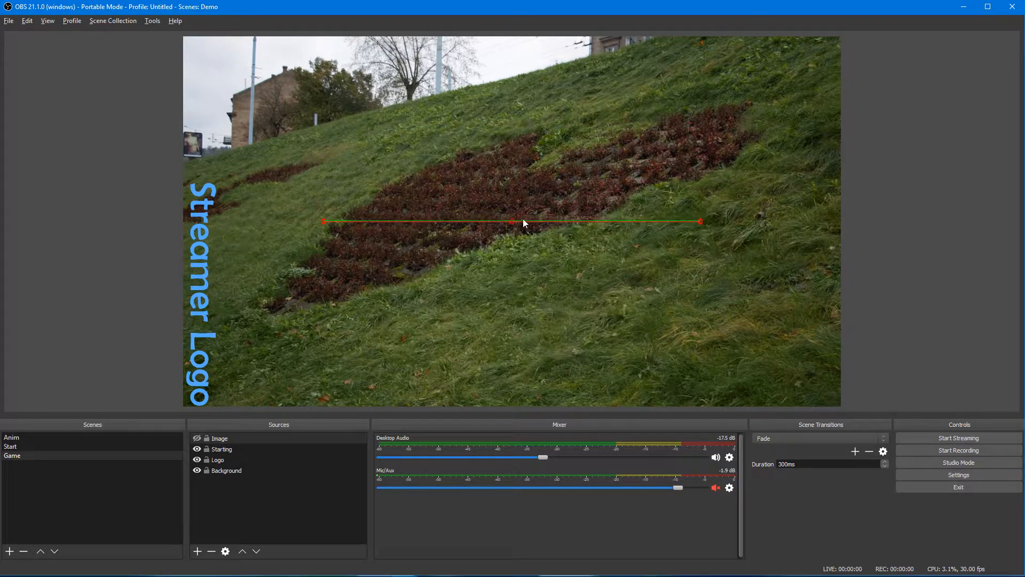
Step: Test the crop by animating Anim to the second layout and back
{"action": "left_click", "coordinate": [124, 437]}
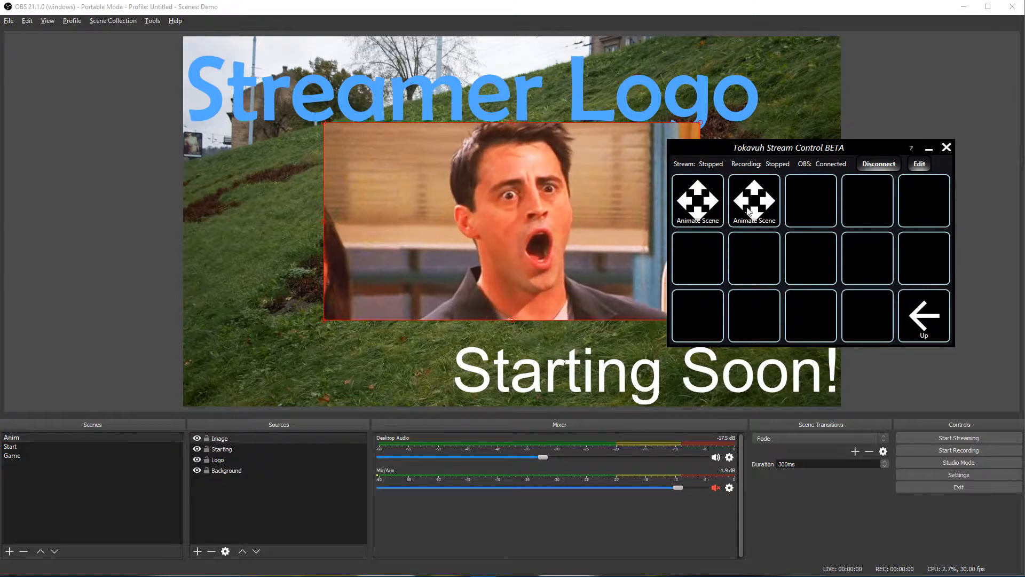
{"action": "left_click", "coordinate": [752, 208]}
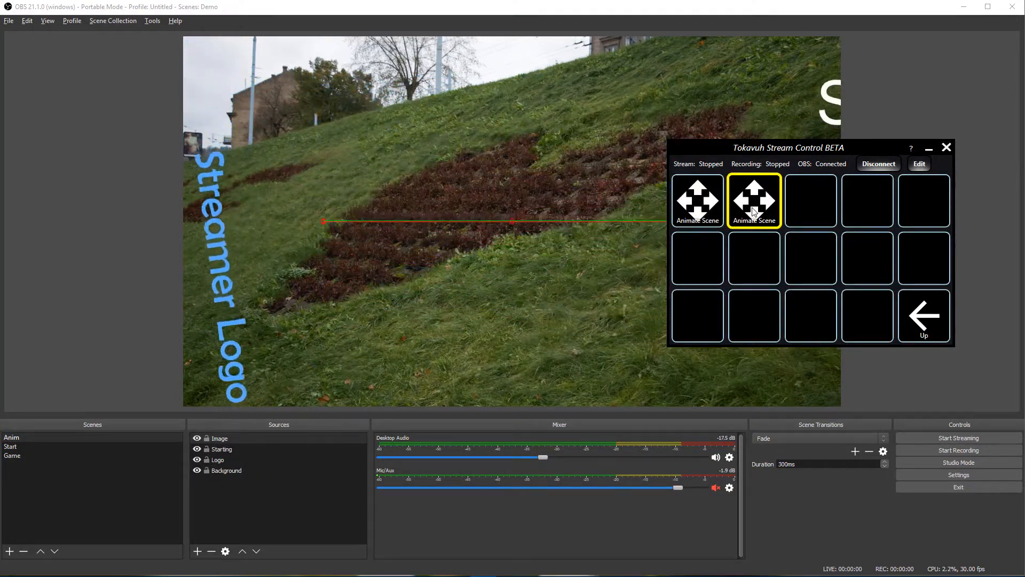
{"action": "left_click", "coordinate": [711, 212]}
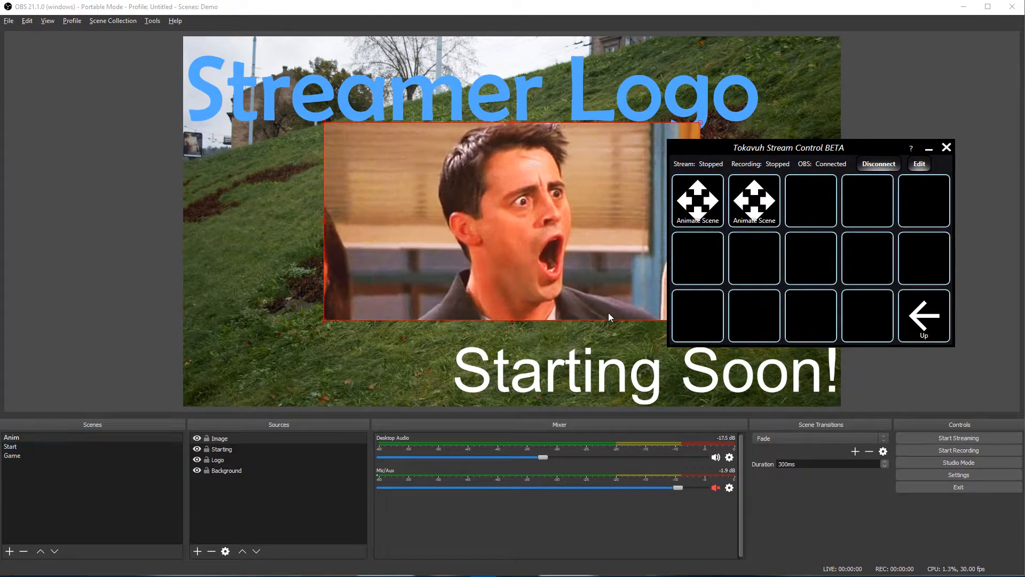
Step: Set the Game Image's crop to 0 top and 549 left with Center Left alignment
{"action": "left_click", "coordinate": [21, 456]}
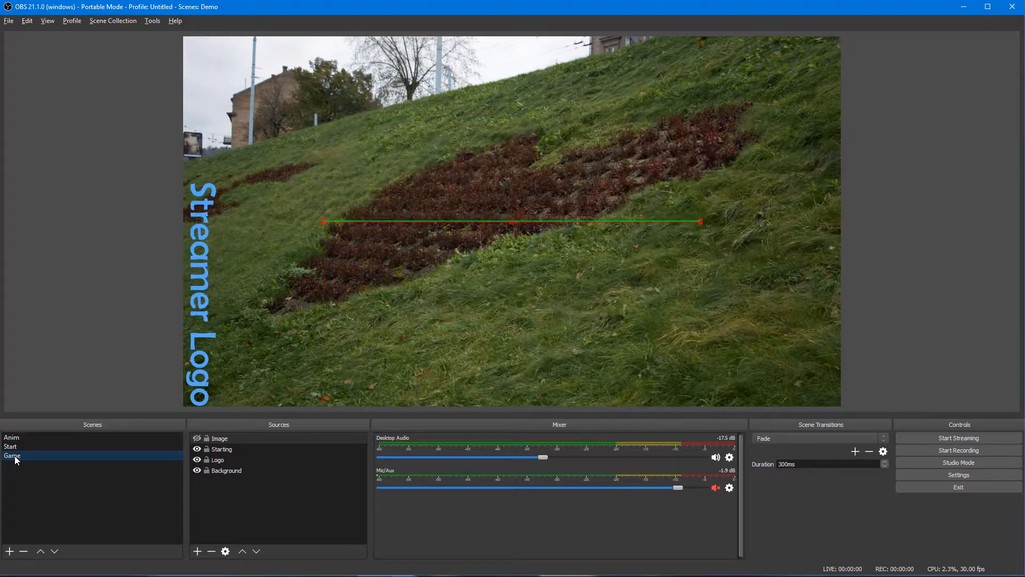
{"action": "right_click", "coordinate": [19, 457]}
{"action": "right_click", "coordinate": [231, 441]}
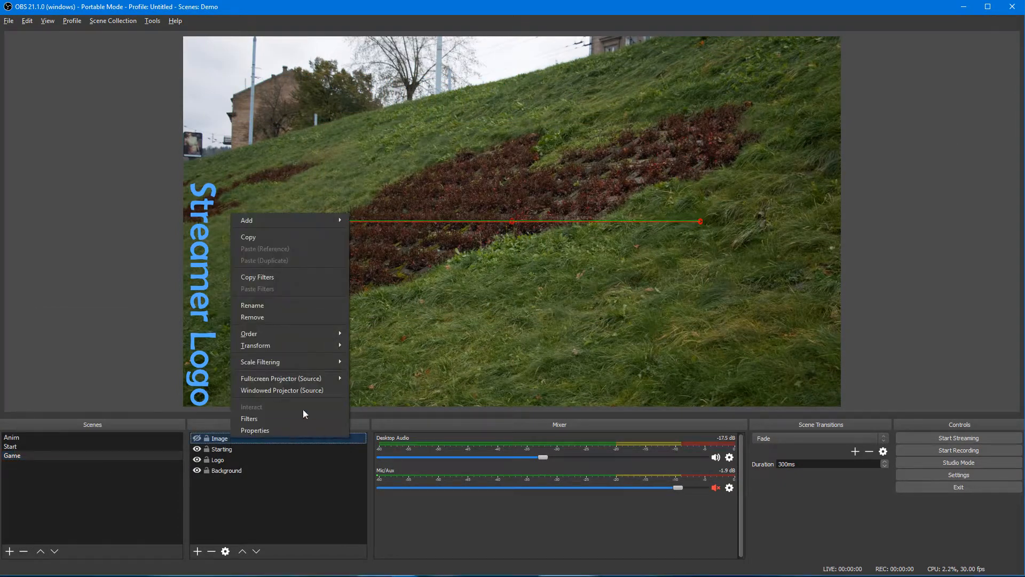
{"action": "mouse_move", "coordinate": [309, 342]}
{"action": "left_click", "coordinate": [386, 351]}
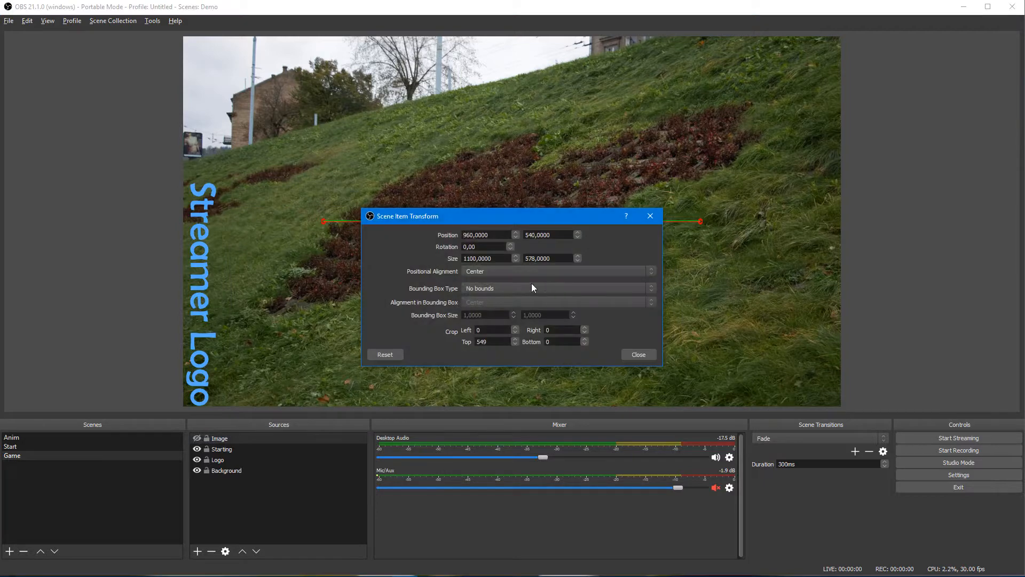
{"action": "type", "text": "0"}
{"action": "type", "text": "549"}
{"action": "left_click", "coordinate": [490, 272]}
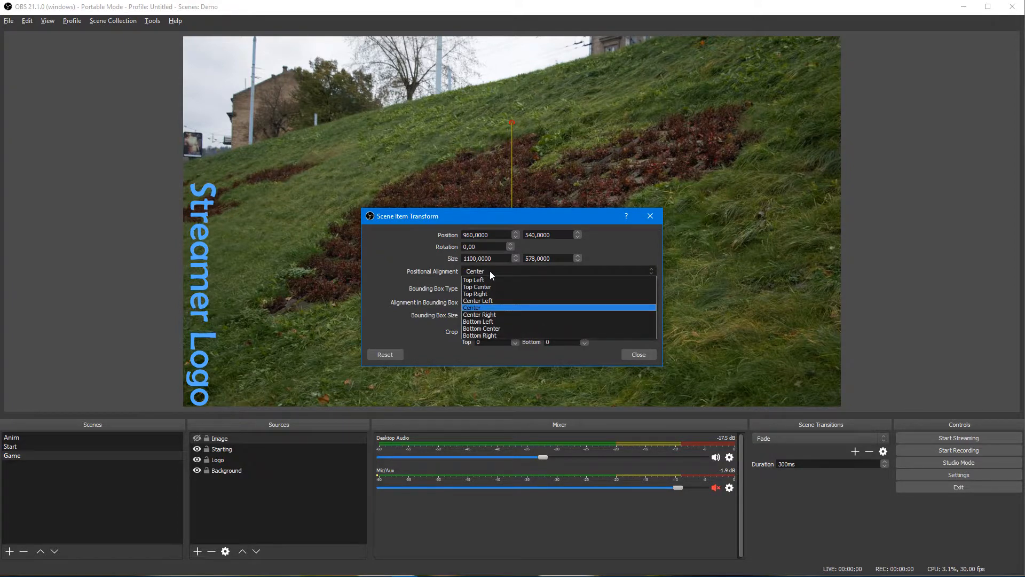
{"action": "left_click", "coordinate": [489, 302]}
{"action": "left_click", "coordinate": [638, 355]}
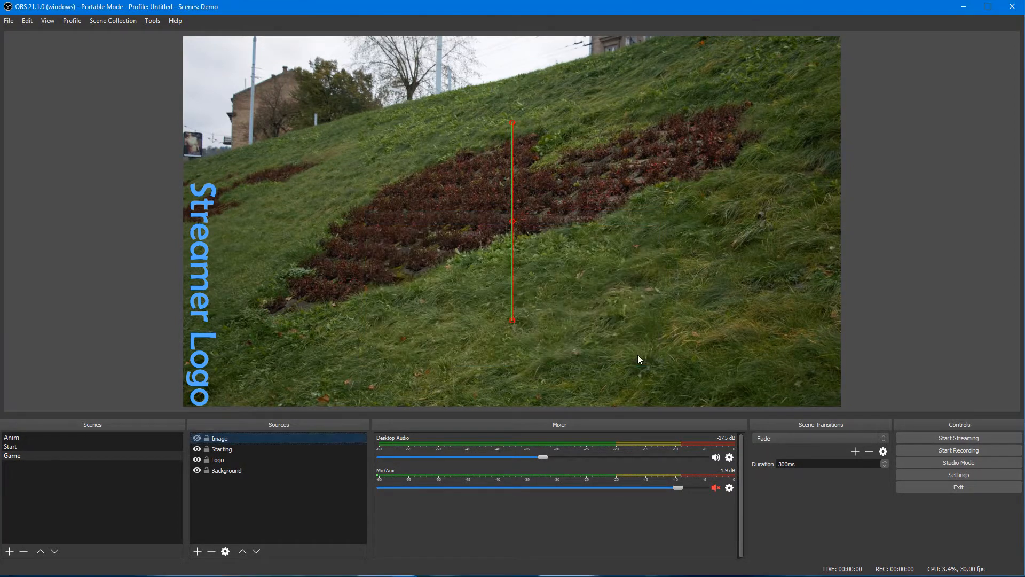
{"action": "left_click", "coordinate": [12, 438]}
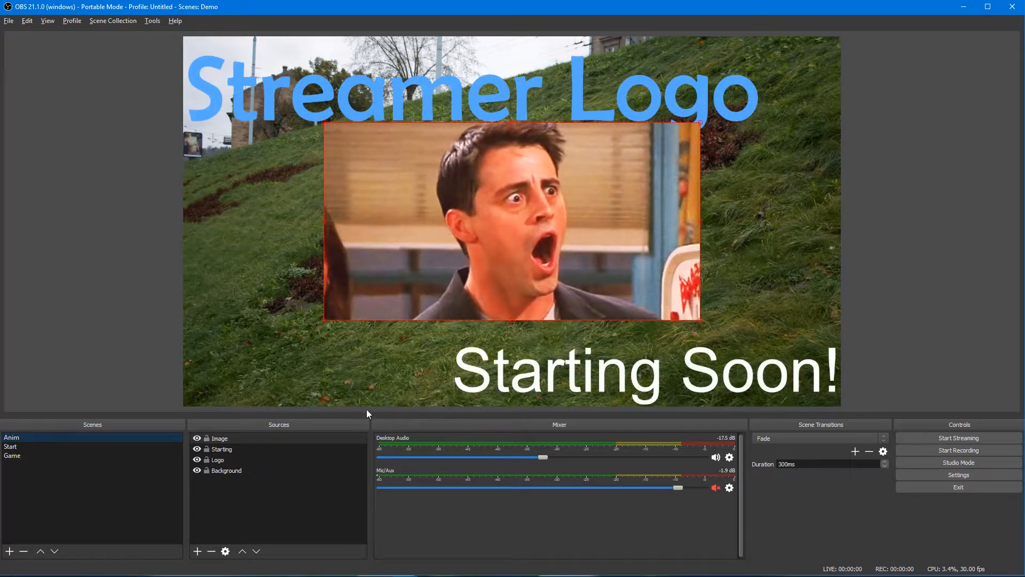
Step: Give the Anim scene's Joey image Center Left alignment and re-center it in the preview
{"action": "right_click", "coordinate": [433, 210]}
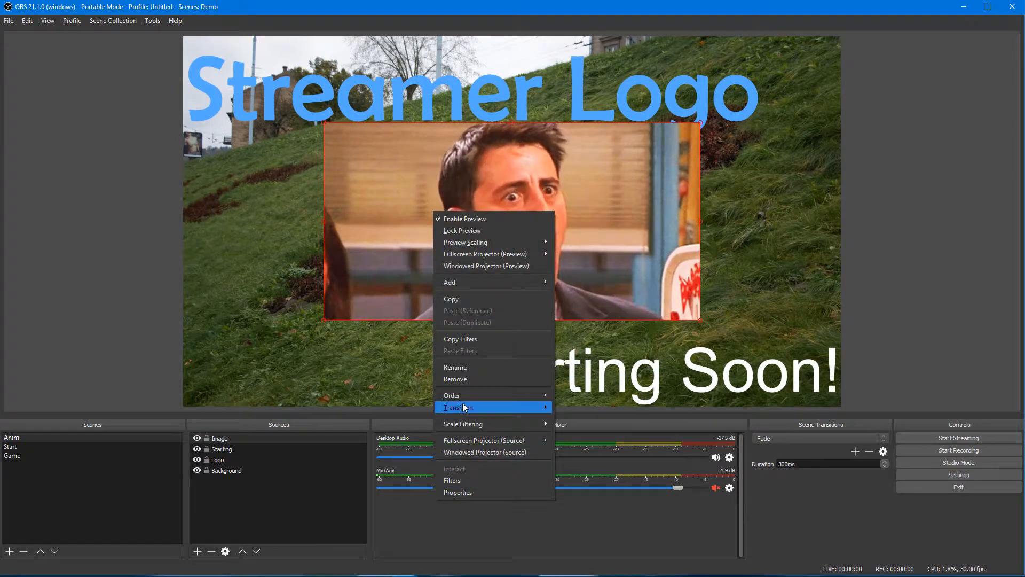
{"action": "mouse_move", "coordinate": [468, 406]}
{"action": "left_click", "coordinate": [579, 408]}
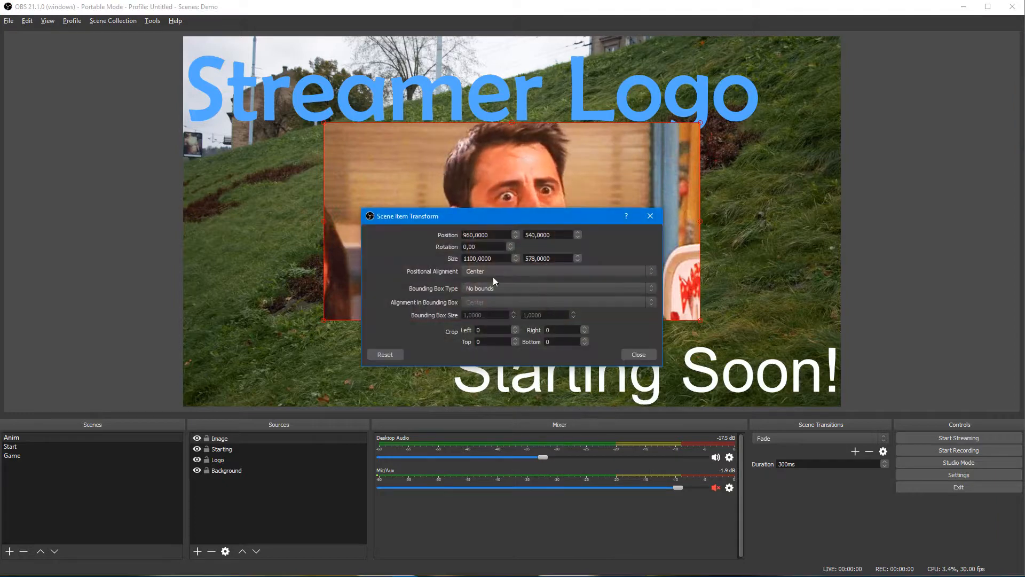
{"action": "left_click", "coordinate": [494, 272]}
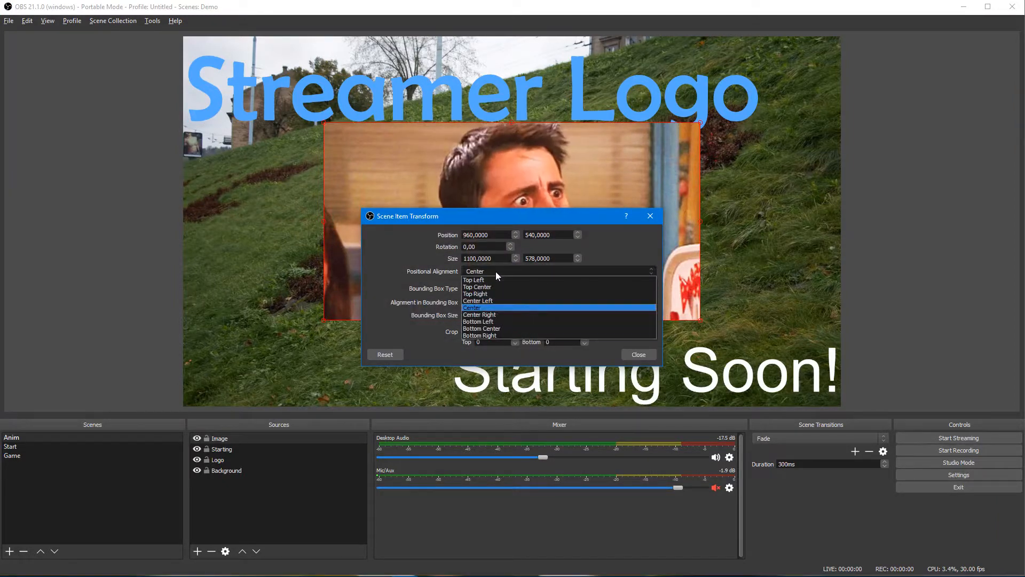
{"action": "left_click", "coordinate": [484, 301]}
{"action": "left_click", "coordinate": [639, 354]}
{"action": "left_click_drag", "start_coordinate": [732, 219], "coordinate": [541, 230]}
Step: Give the Start scene's Joey image Center Left alignment and re-center it
{"action": "left_click", "coordinate": [81, 447]}
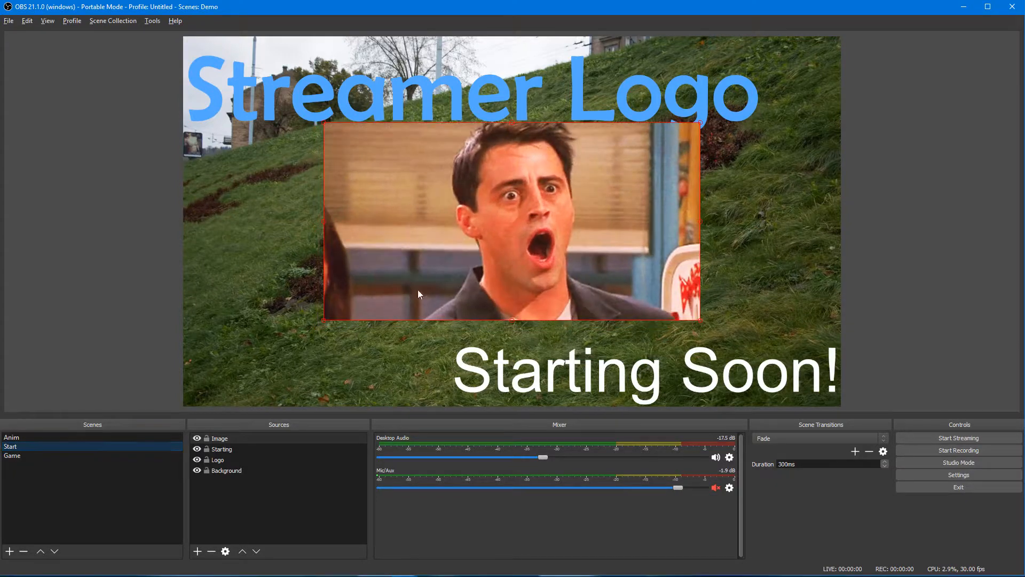
{"action": "right_click", "coordinate": [498, 238]}
{"action": "mouse_move", "coordinate": [550, 434]}
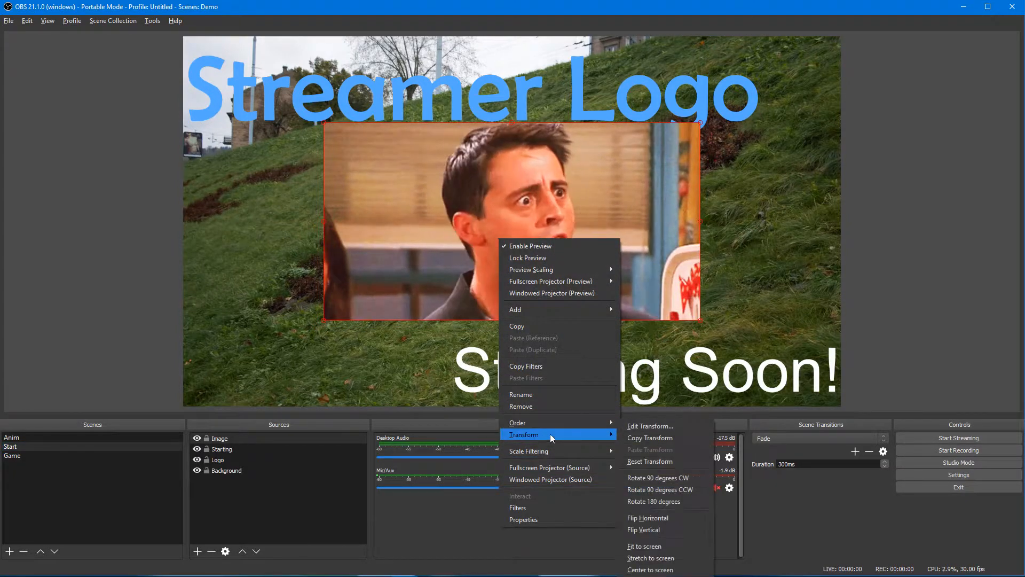
{"action": "left_click", "coordinate": [639, 434]}
{"action": "left_click", "coordinate": [486, 270]}
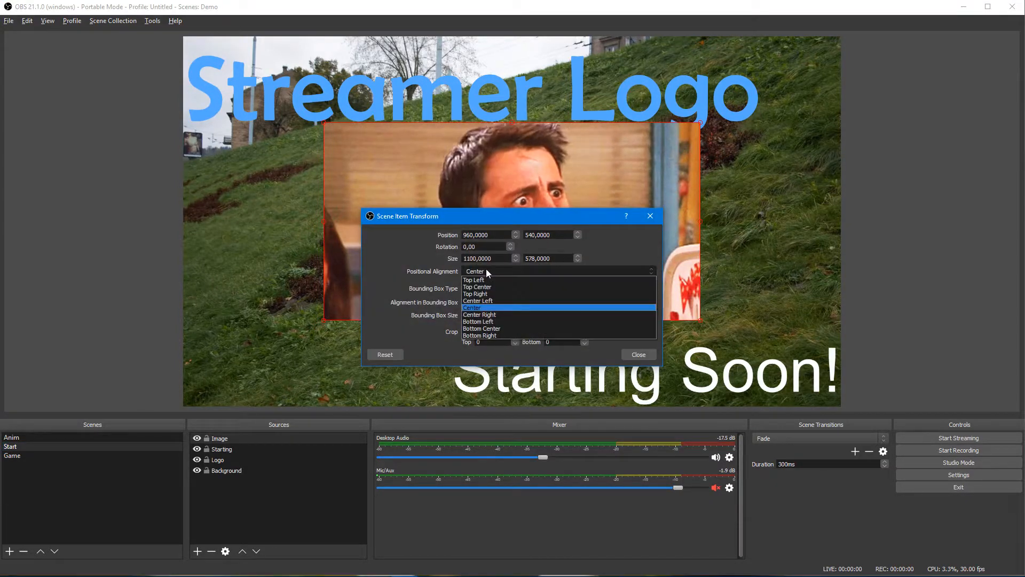
{"action": "left_click", "coordinate": [490, 303]}
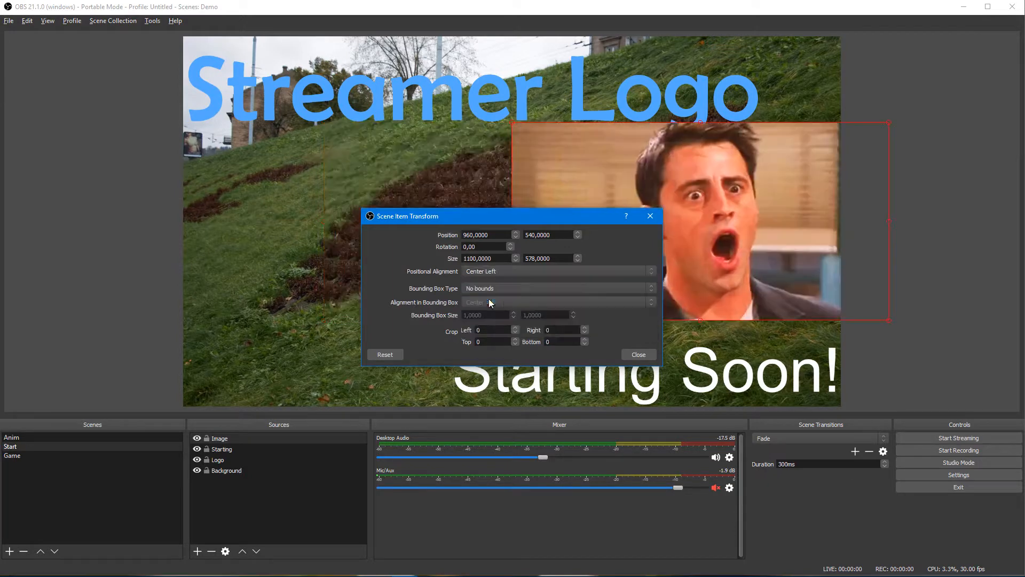
{"action": "left_click", "coordinate": [638, 355]}
{"action": "left_click_drag", "start_coordinate": [741, 229], "coordinate": [535, 250]}
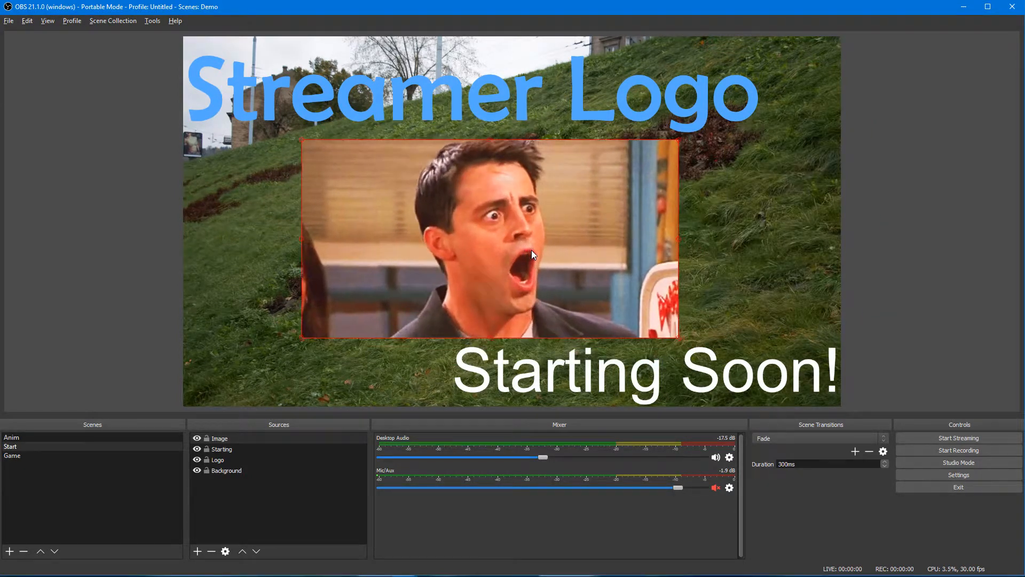
Step: Copy the Start image's transform and paste it onto the Game scene's Image
{"action": "right_click", "coordinate": [535, 250]}
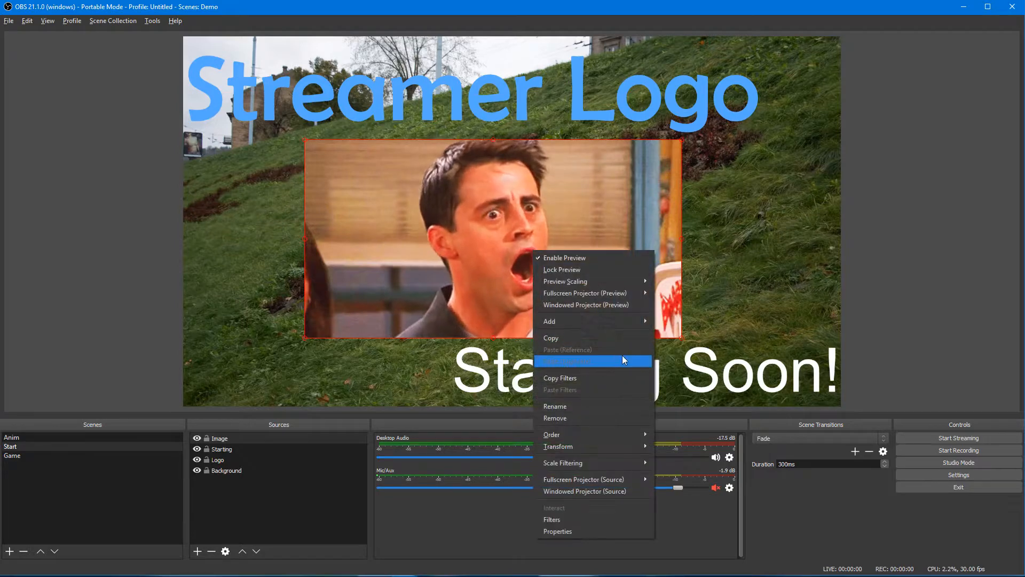
{"action": "mouse_move", "coordinate": [598, 447]}
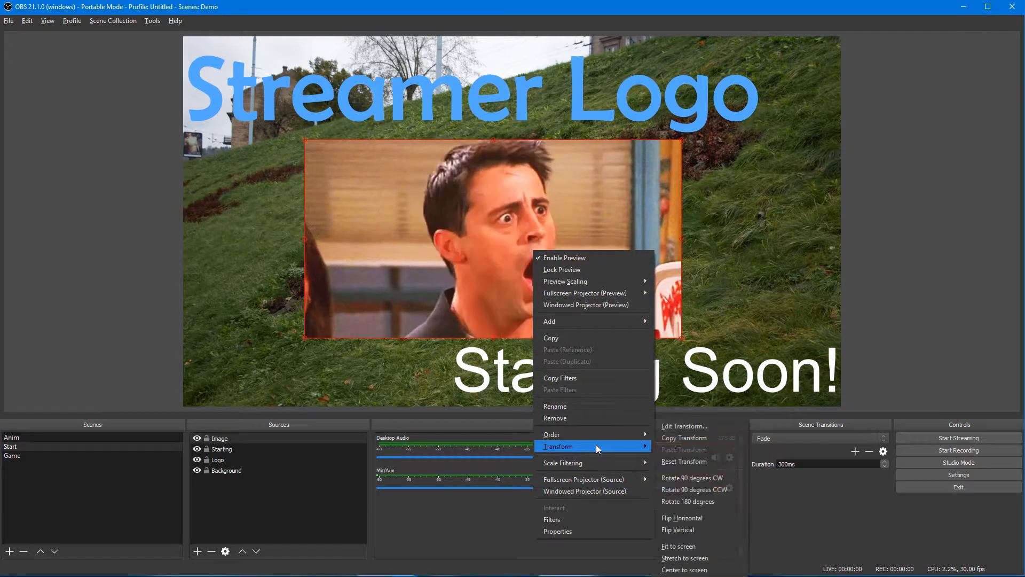
{"action": "left_click", "coordinate": [716, 436]}
{"action": "left_click", "coordinate": [43, 456]}
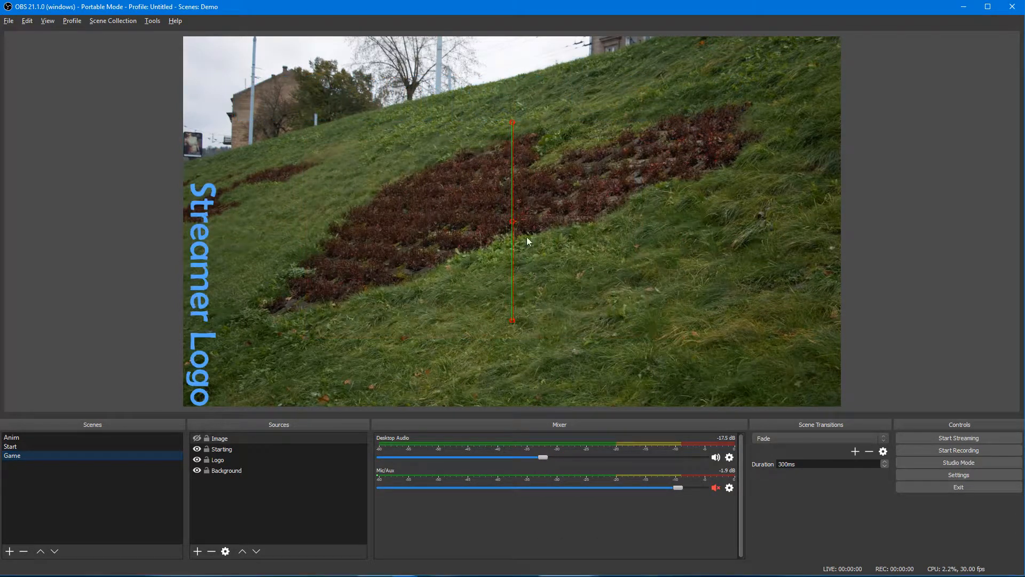
{"action": "right_click", "coordinate": [231, 439]}
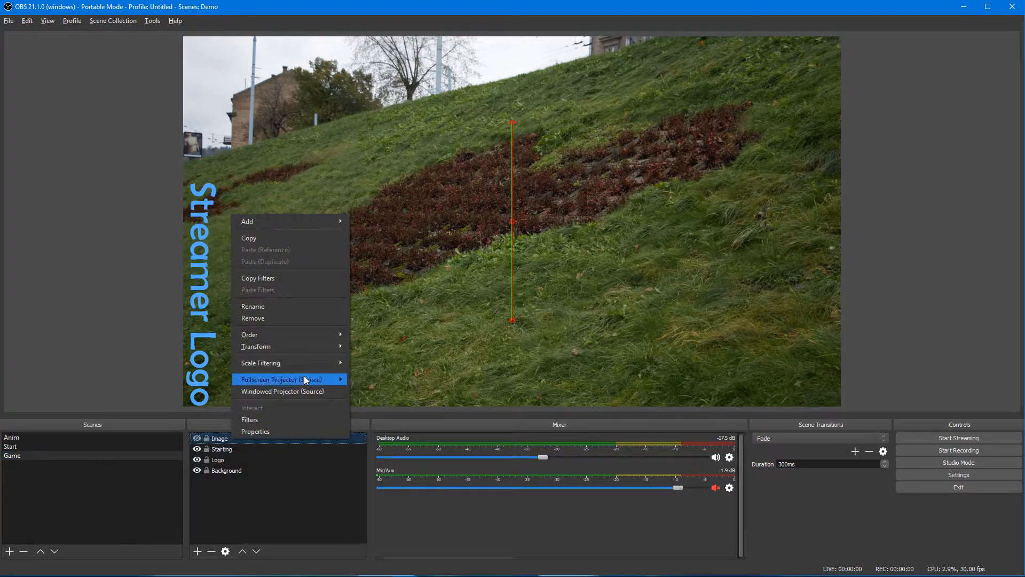
{"action": "mouse_move", "coordinate": [300, 347]}
{"action": "left_click", "coordinate": [397, 371]}
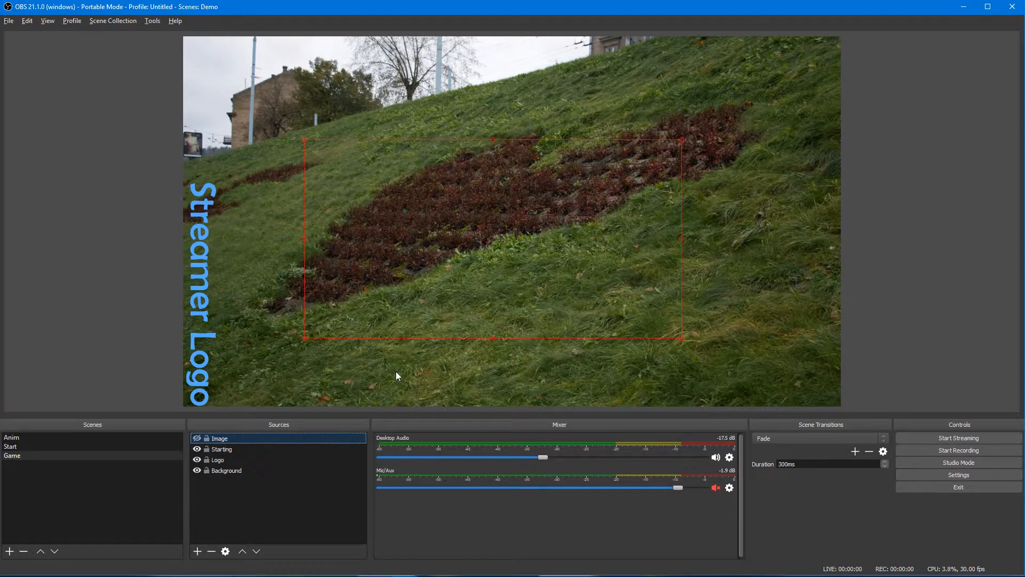
Step: Set the Game Image's left crop, entering 54, then return to the Anim scene
{"action": "right_click", "coordinate": [395, 233]}
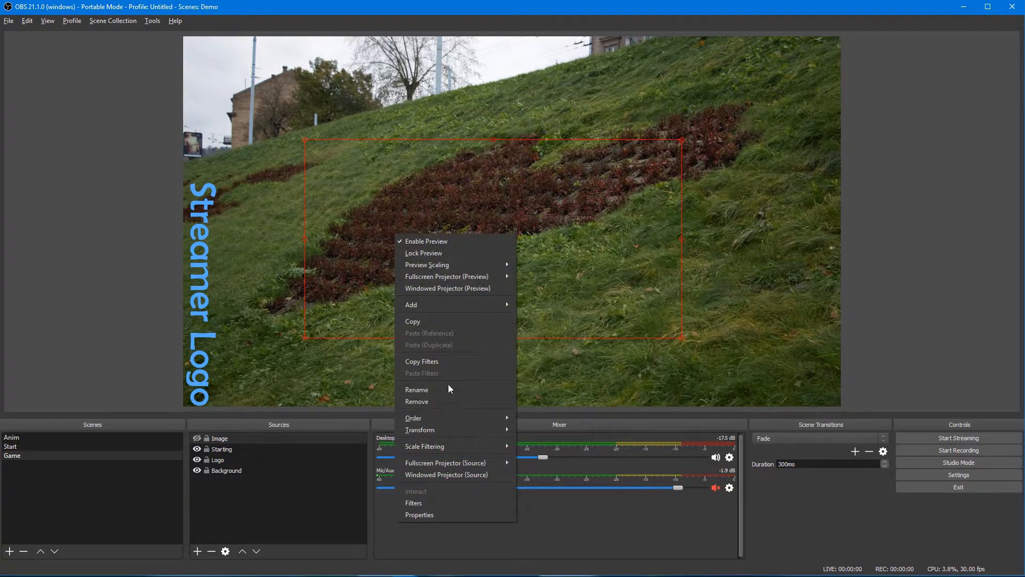
{"action": "mouse_move", "coordinate": [446, 434]}
{"action": "left_click", "coordinate": [555, 426]}
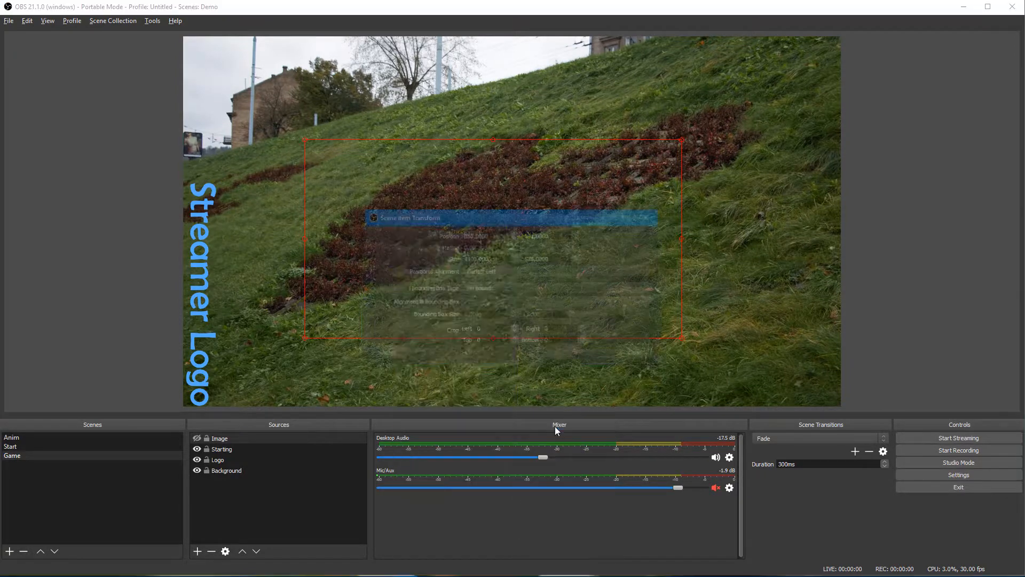
{"action": "type", "text": "549"}
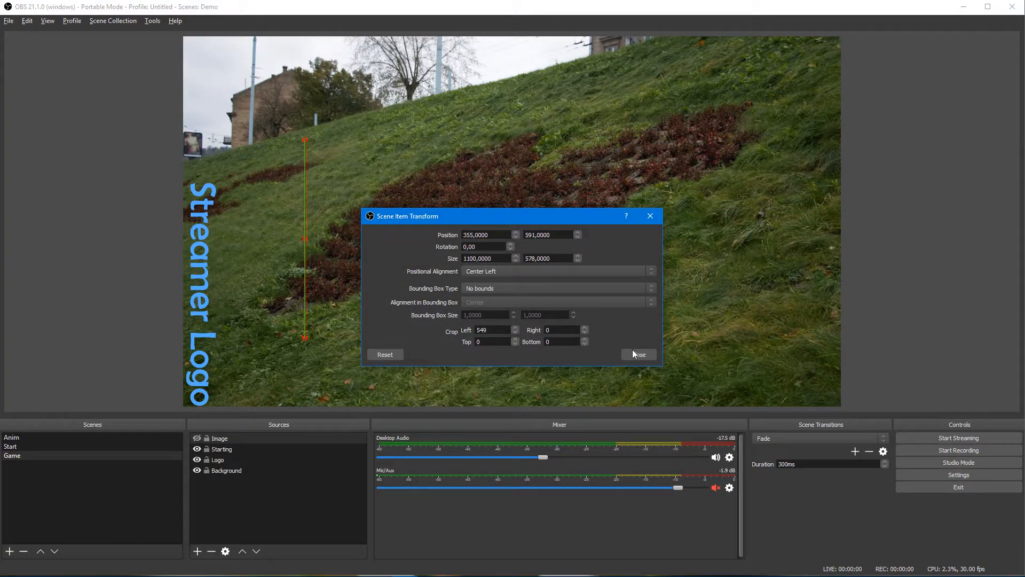
{"action": "left_click", "coordinate": [636, 354]}
{"action": "left_click", "coordinate": [33, 436]}
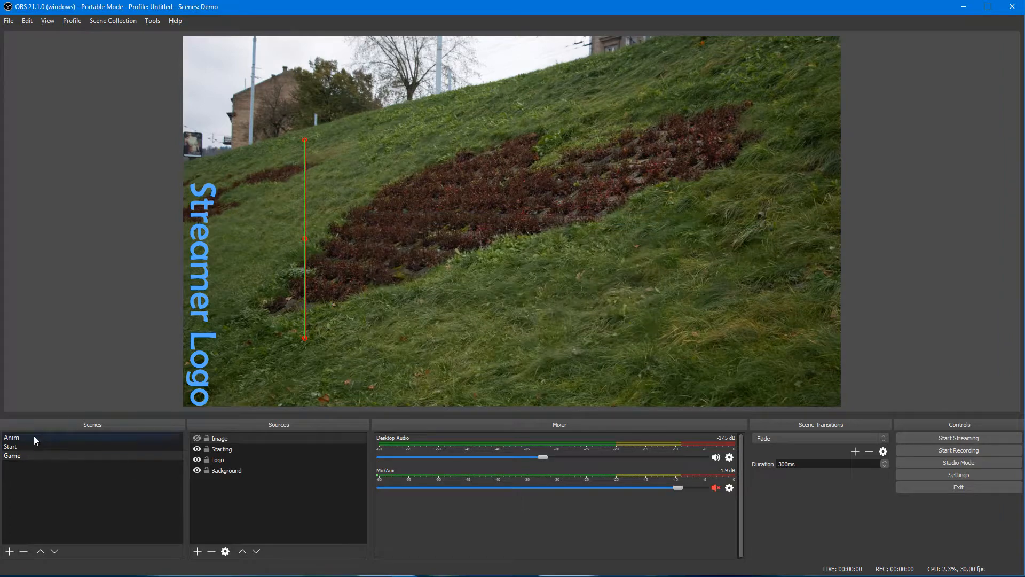
Step: Alternate the Animate Scene buttons through Start, Game, Start, Game and Start layouts
{"action": "left_click", "coordinate": [690, 206]}
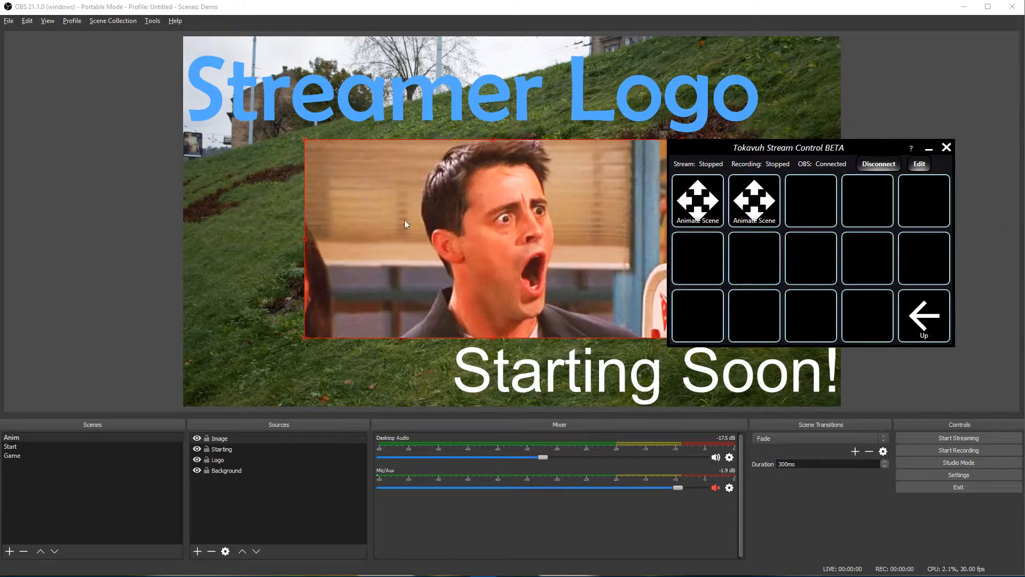
{"action": "left_click_drag", "start_coordinate": [769, 147], "coordinate": [854, 154]}
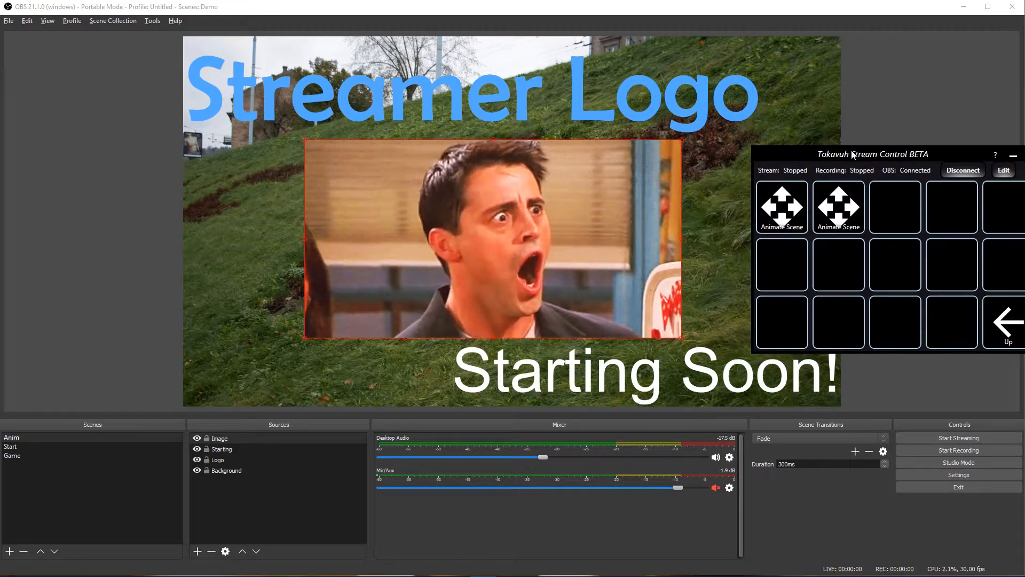
{"action": "left_click", "coordinate": [836, 212]}
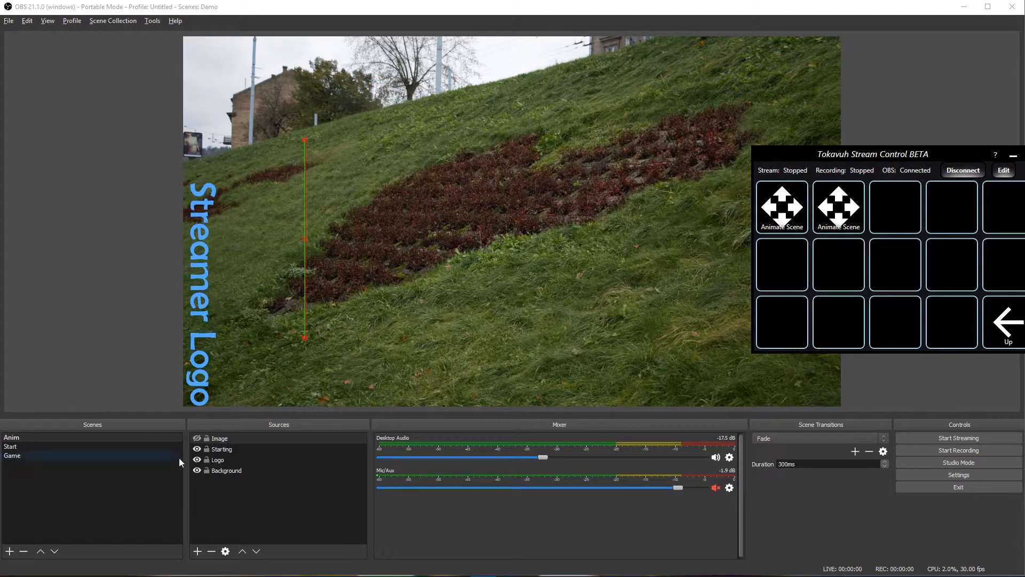
{"action": "left_click", "coordinate": [780, 217]}
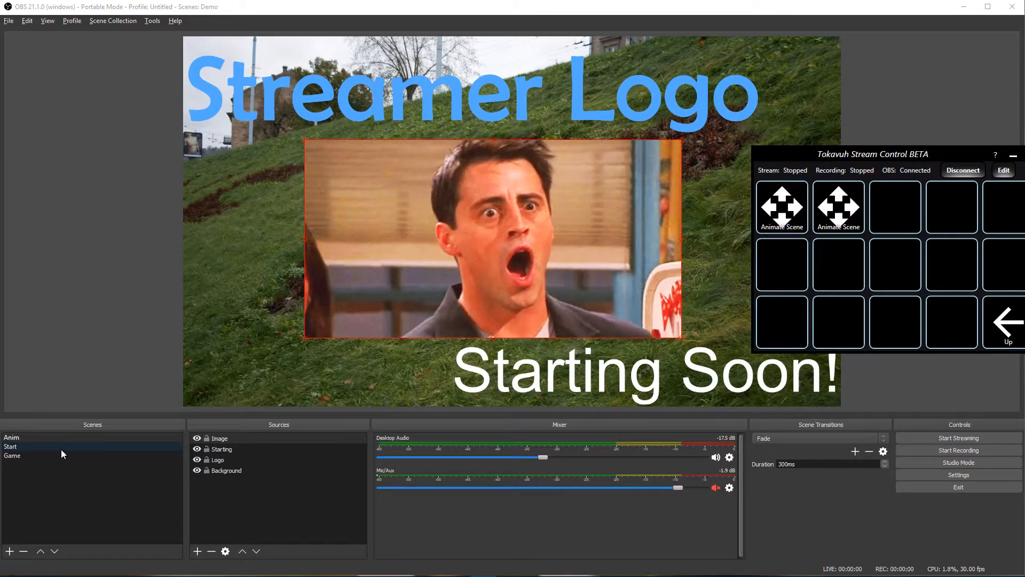
{"action": "left_click", "coordinate": [838, 207]}
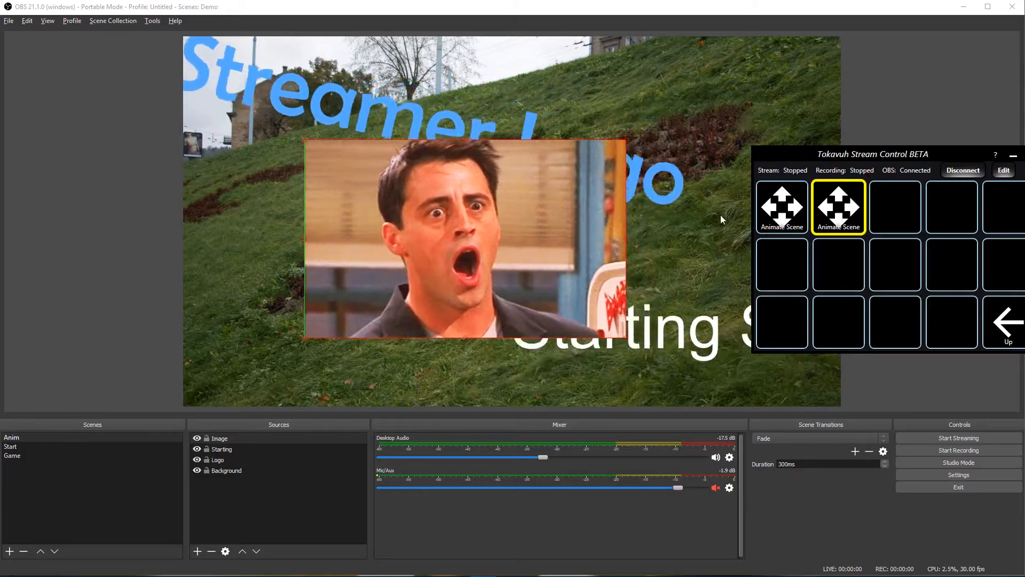
{"action": "left_click", "coordinate": [784, 217]}
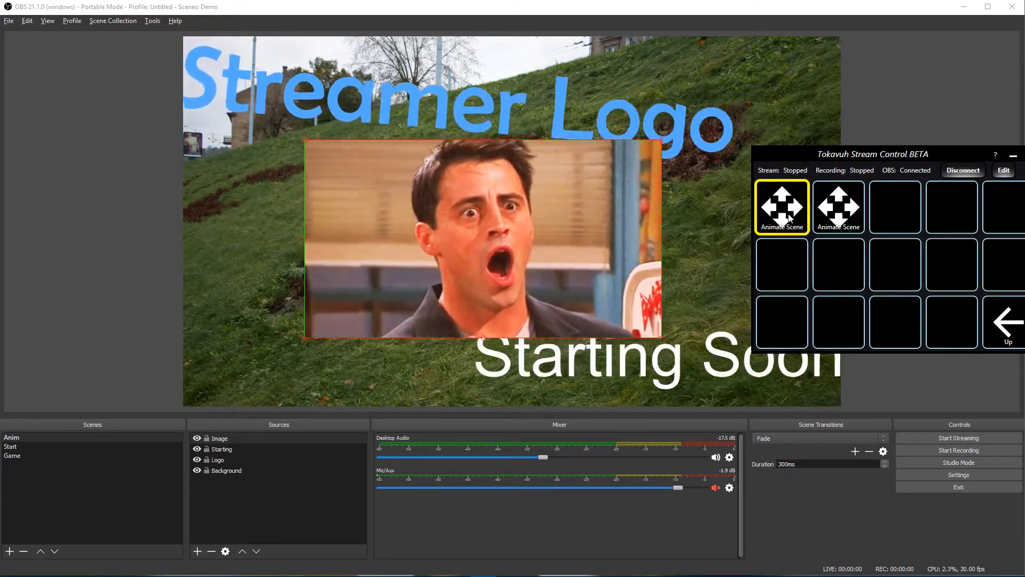
Step: Move the Stream Control panel to the preview's top-left, return to the main grid, and exit editing
{"action": "left_click_drag", "start_coordinate": [916, 170], "coordinate": [836, 154]}
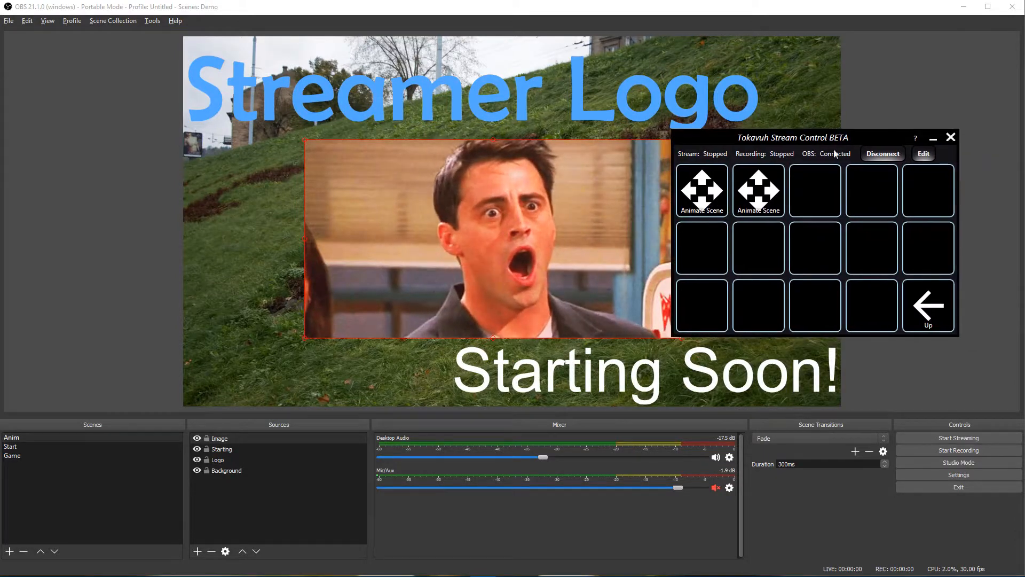
{"action": "left_click", "coordinate": [934, 308]}
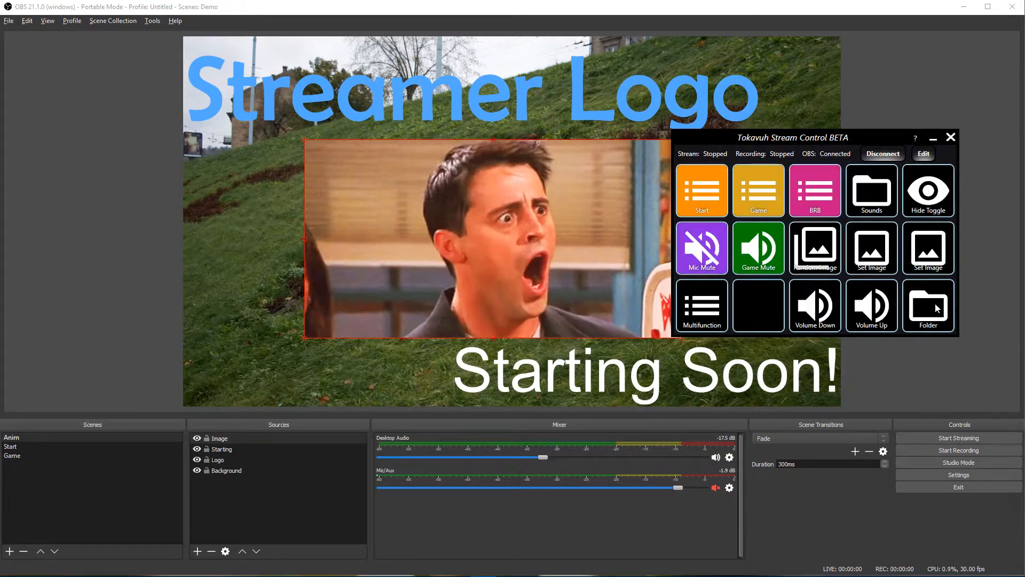
{"action": "left_click", "coordinate": [924, 154]}
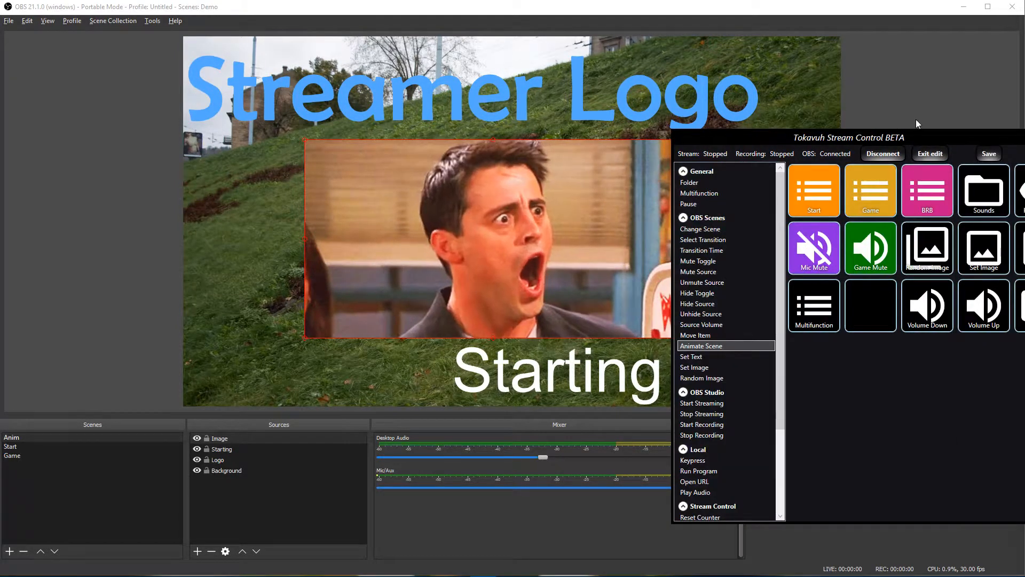
{"action": "left_click_drag", "start_coordinate": [922, 138], "coordinate": [254, 37]}
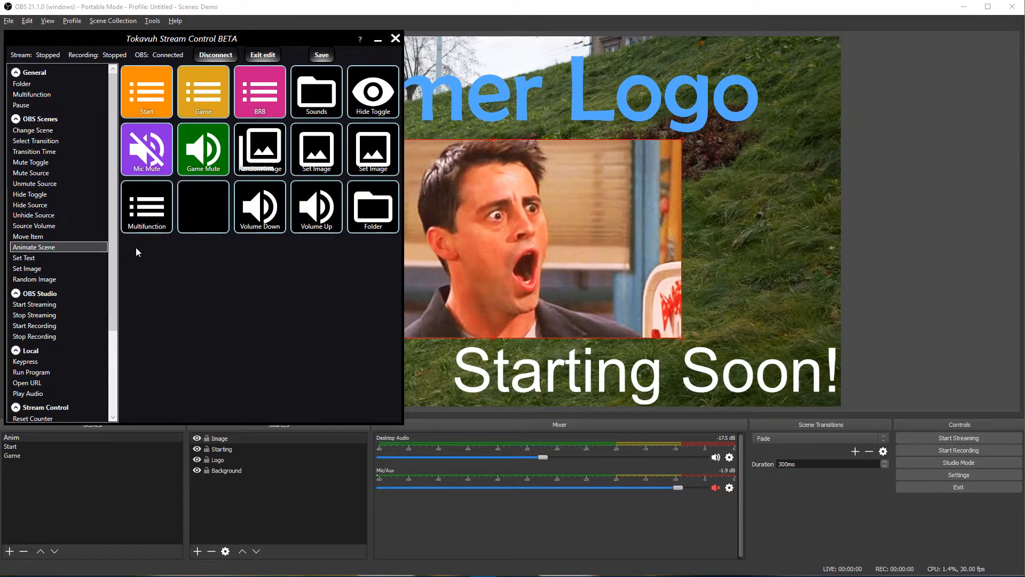
{"action": "left_click_drag", "start_coordinate": [113, 257], "coordinate": [134, 335]}
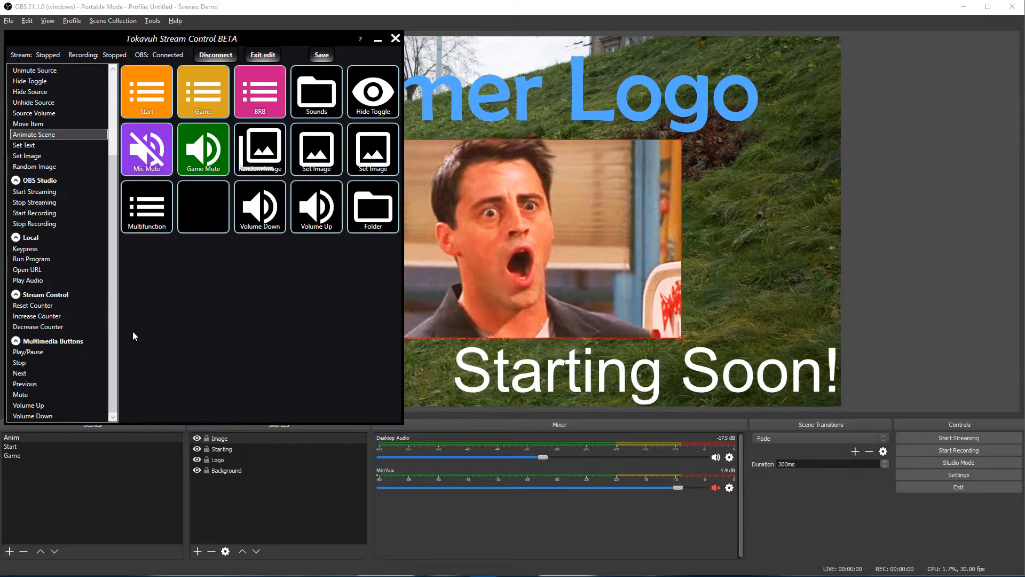
{"action": "left_click", "coordinate": [263, 55]}
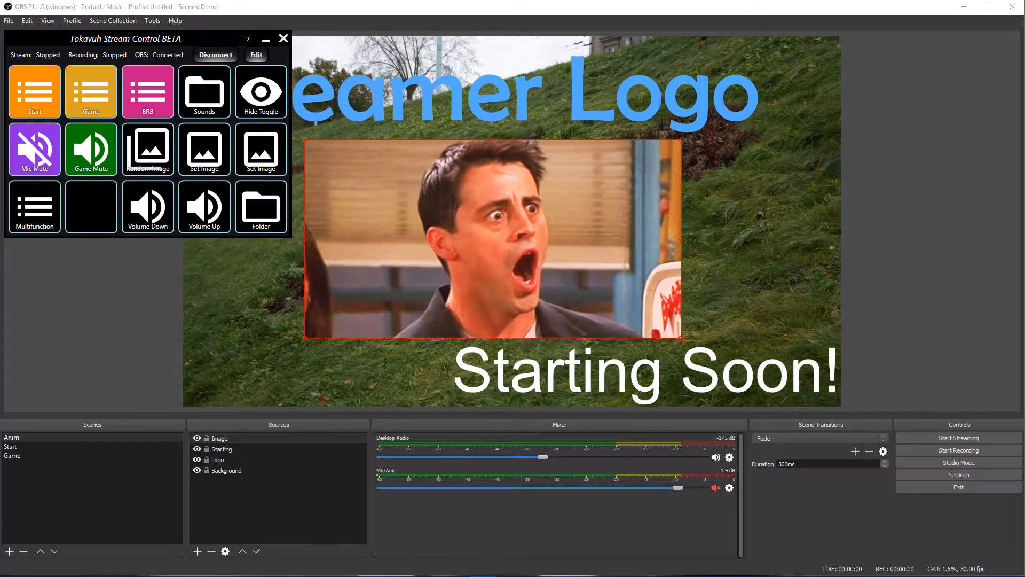
{"action": "key", "text": "alt+Tab"}
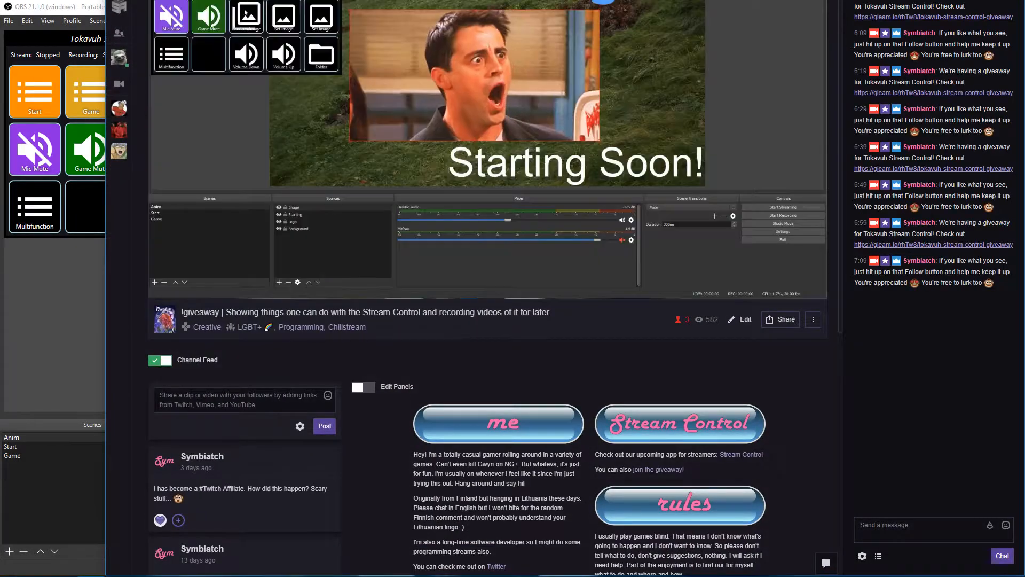
{"action": "left_click_drag", "start_coordinate": [534, 2], "coordinate": [1024, 8]}
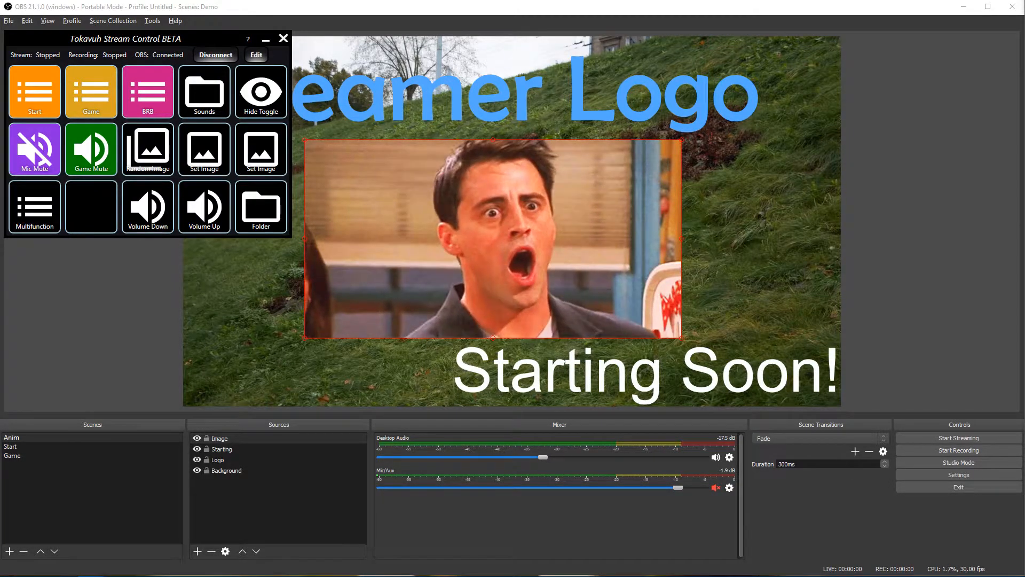
Step: In the browser remote's Animate Scene folder, animate the scene to its alternate layout and back
{"action": "left_click_drag", "start_coordinate": [612, 160], "coordinate": [729, 81]}
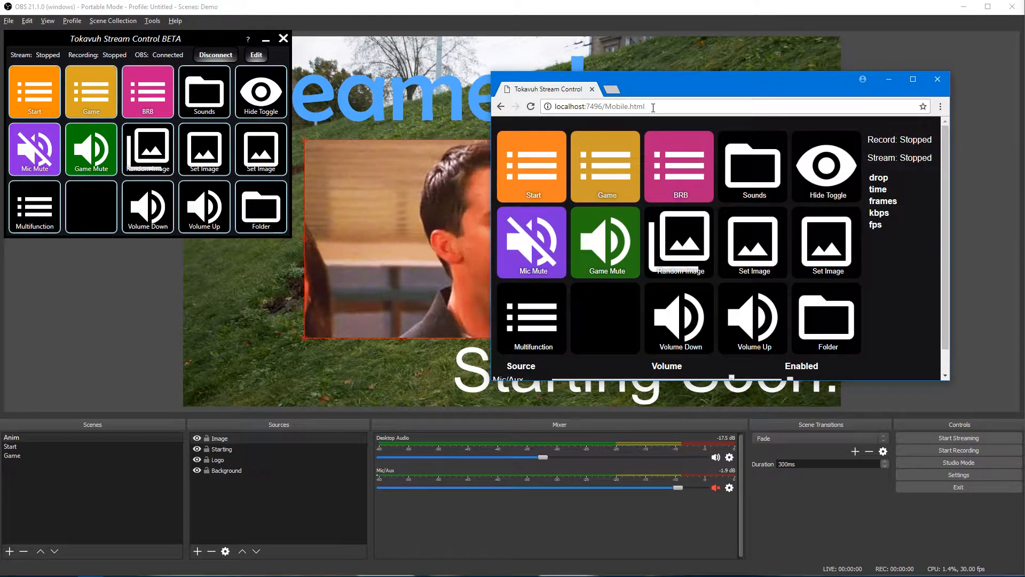
{"action": "left_click", "coordinate": [827, 329]}
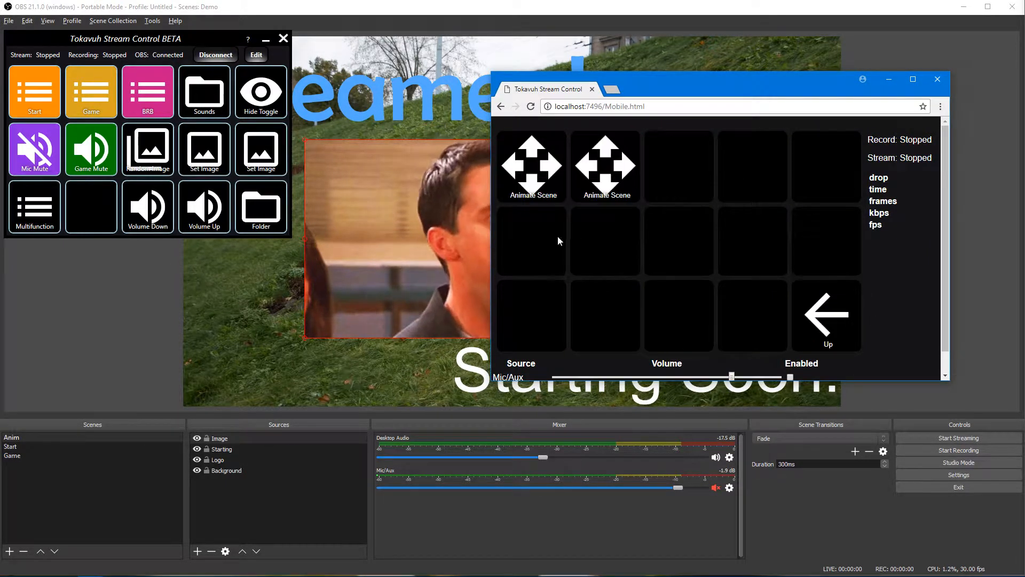
{"action": "left_click_drag", "start_coordinate": [641, 94], "coordinate": [712, 269]}
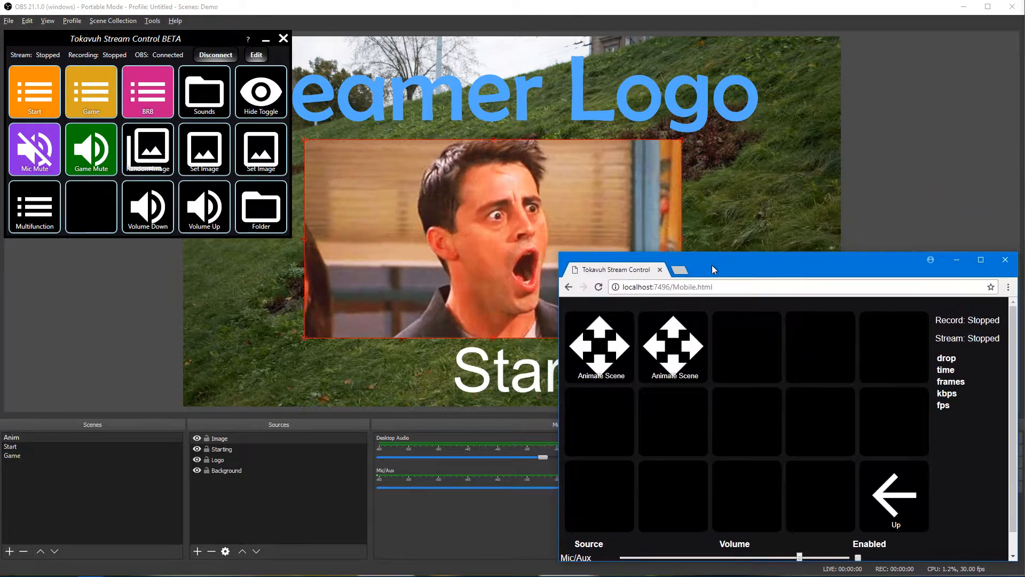
{"action": "left_click", "coordinate": [687, 352]}
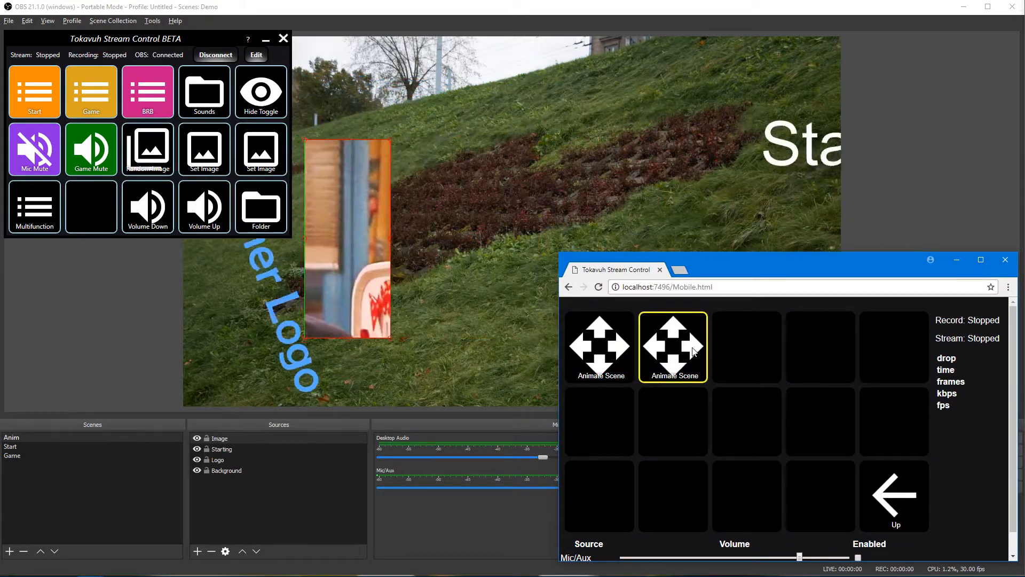
{"action": "left_click", "coordinate": [612, 359]}
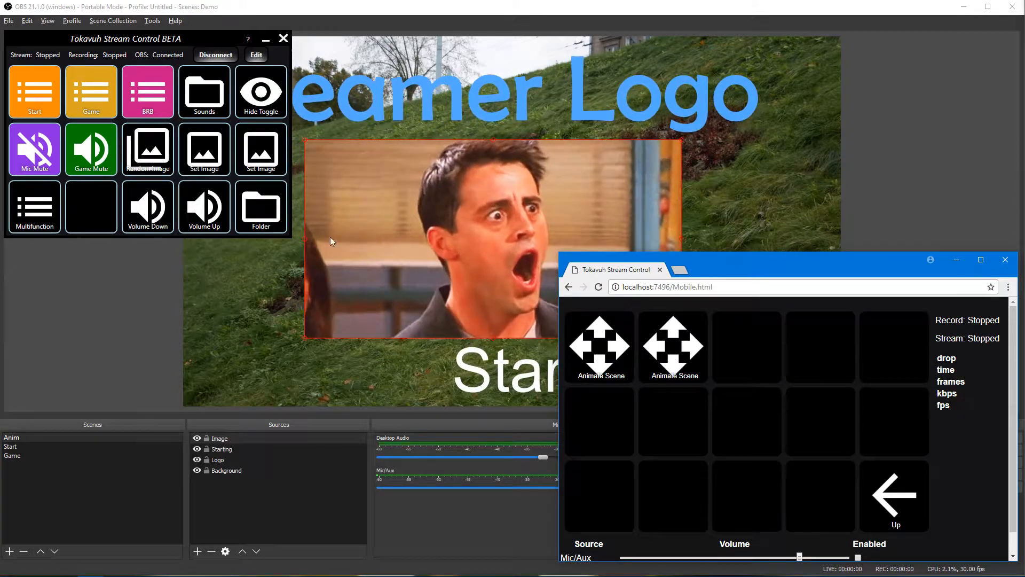
Step: Animate the scene to its alternate layout and back from the desktop panel's Animate Scene folder
{"action": "left_click", "coordinate": [248, 215]}
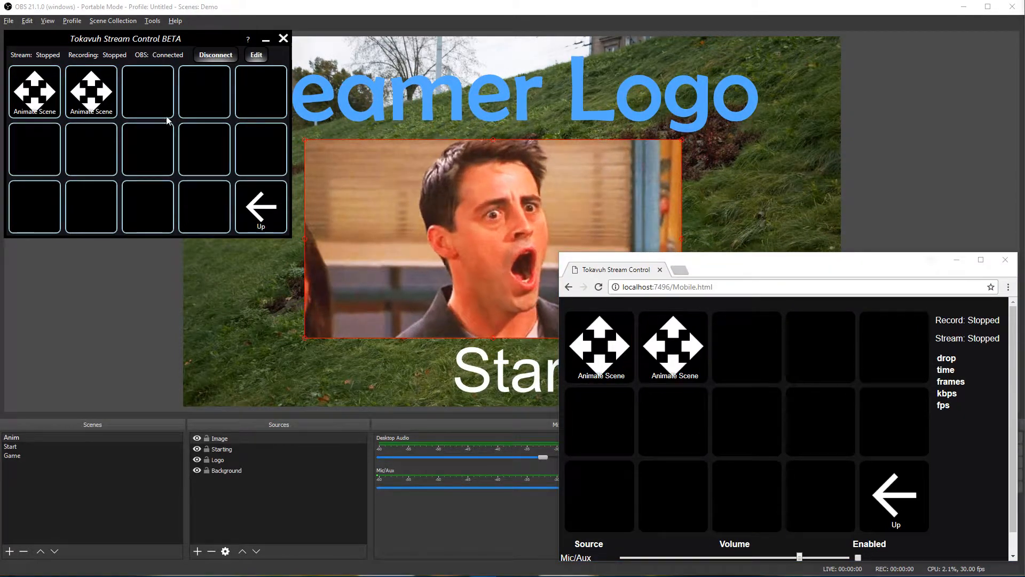
{"action": "left_click", "coordinate": [89, 103]}
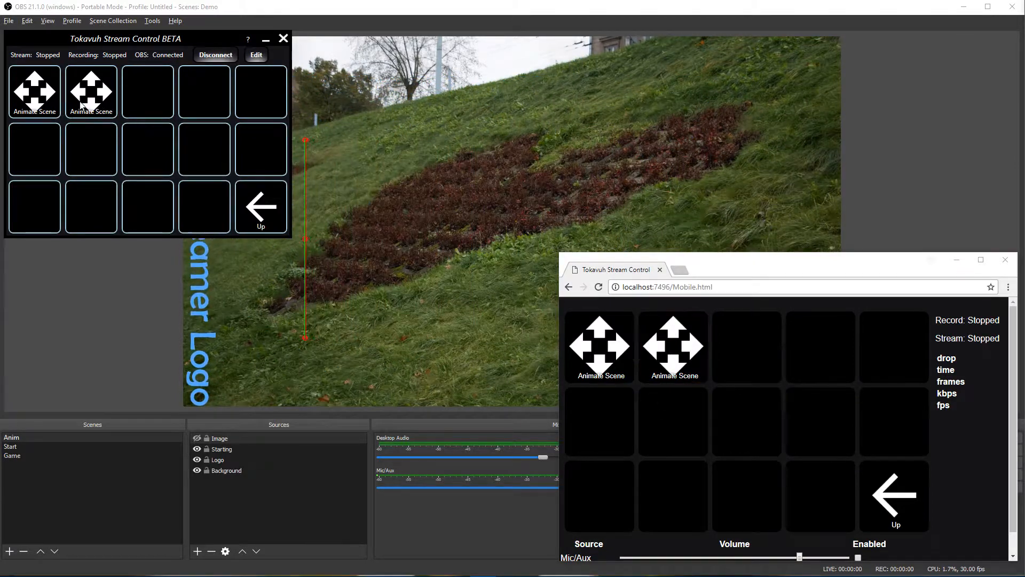
{"action": "left_click", "coordinate": [41, 102]}
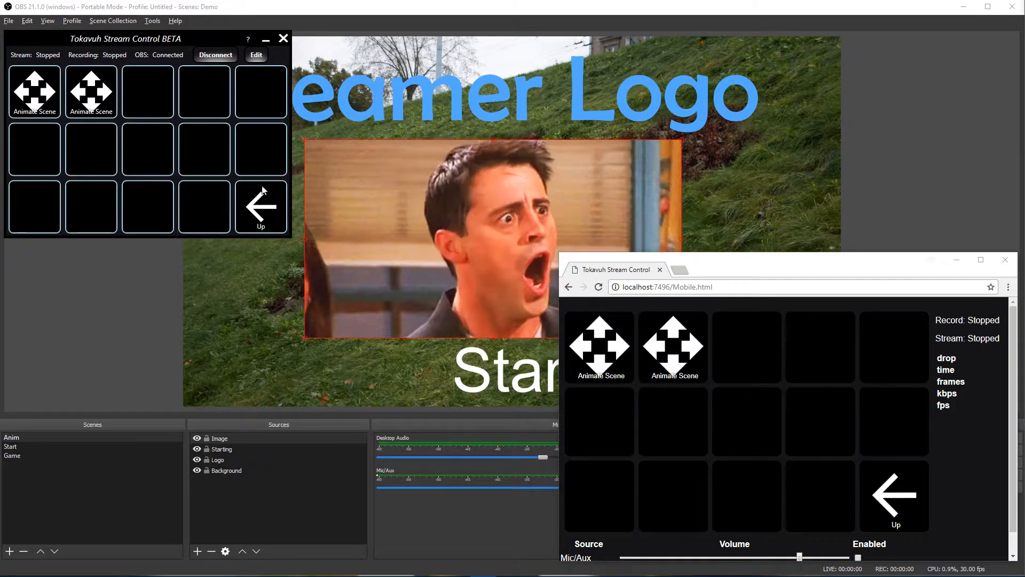
{"action": "left_click", "coordinate": [264, 206]}
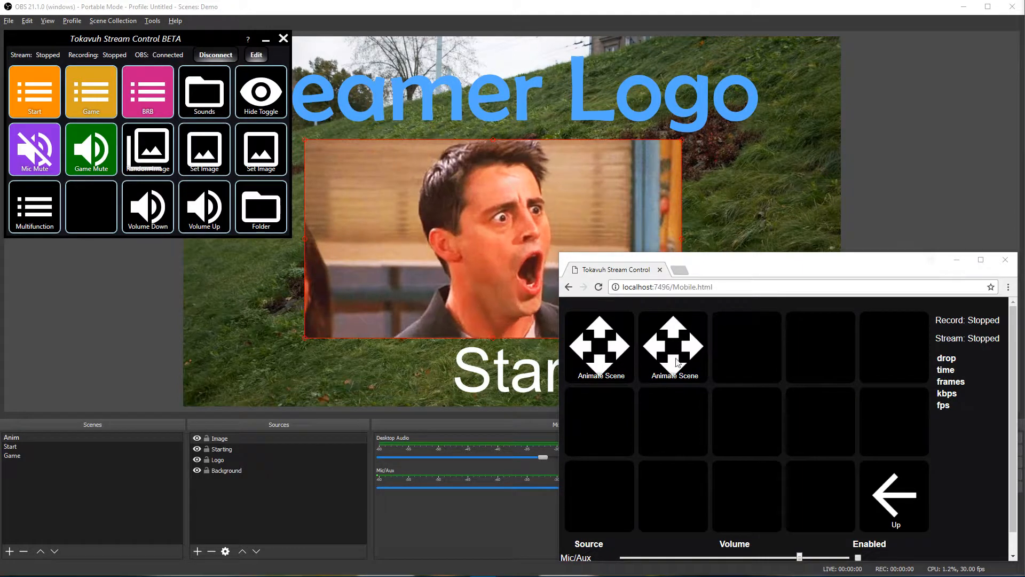
Step: Animate the scene into the sideways-logo layout with the Image hidden, then unmute and re-mute the mic
{"action": "left_click", "coordinate": [687, 362]}
{"action": "left_click", "coordinate": [43, 158]}
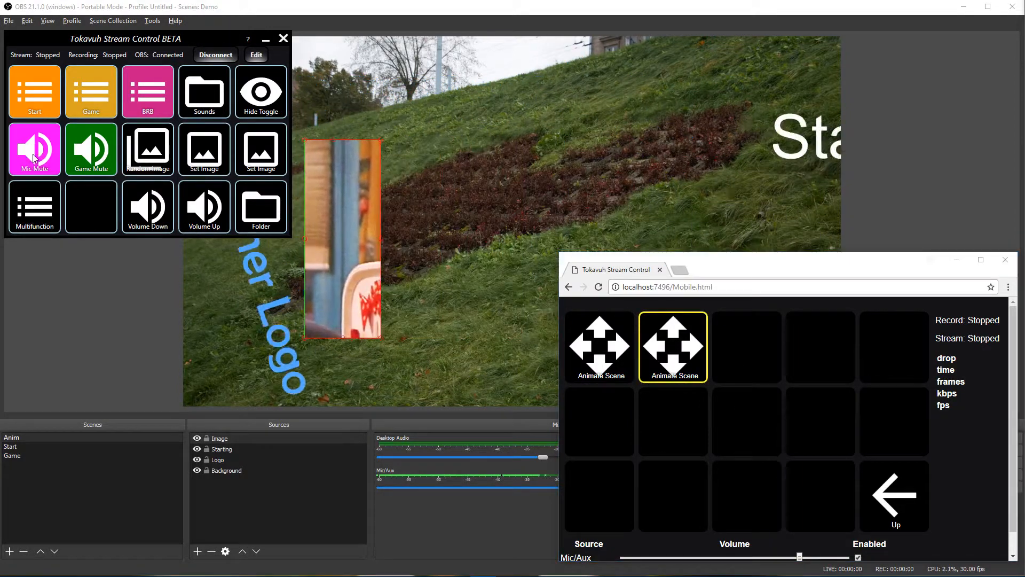
{"action": "left_click", "coordinate": [40, 158]}
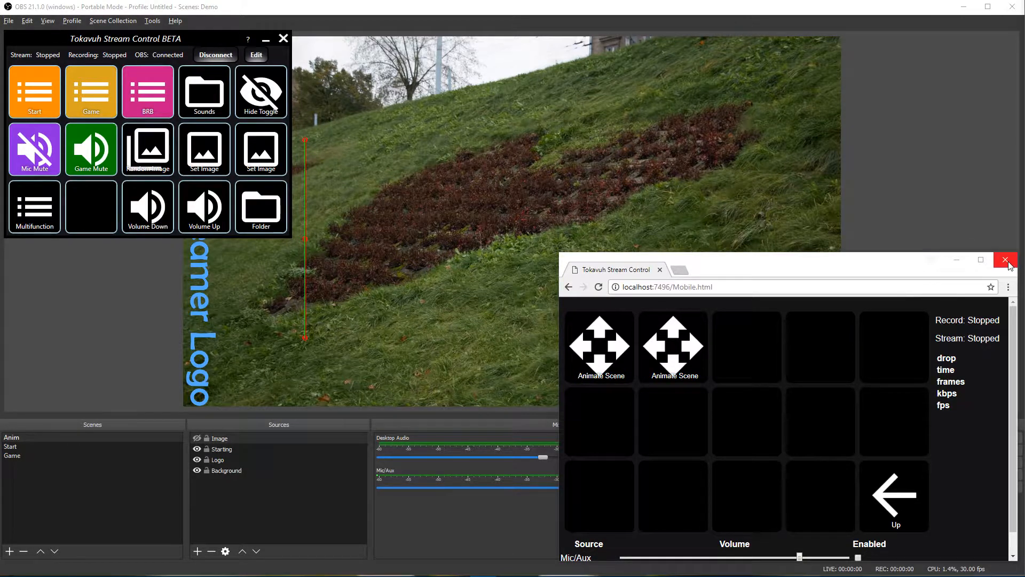
Step: Raise the Desktop Audio slider in the browser remote to about -2.4 dB
{"action": "scroll", "coordinate": [911, 475], "scroll_direction": "down", "scroll_amount": 1}
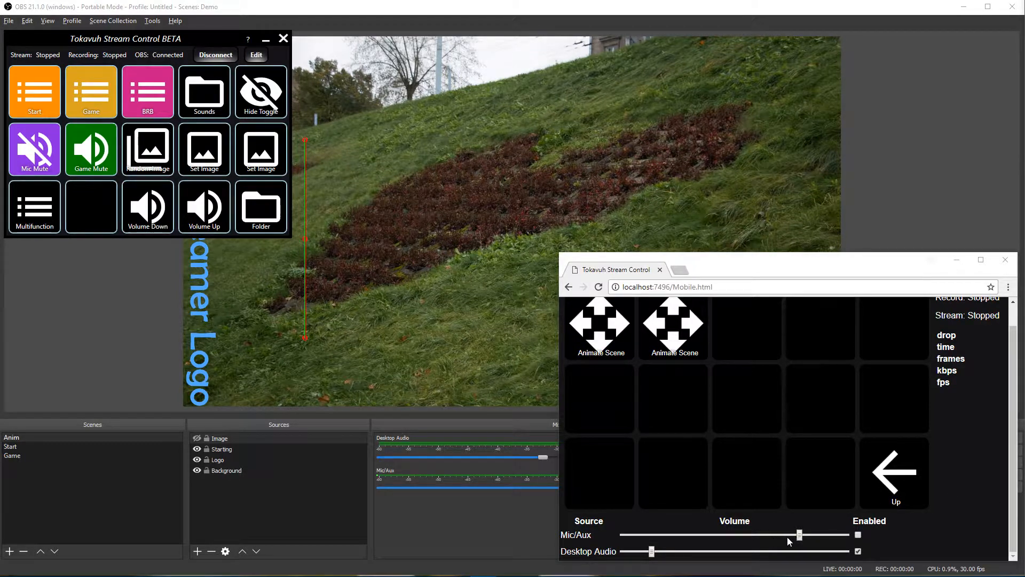
{"action": "left_click", "coordinate": [799, 261]}
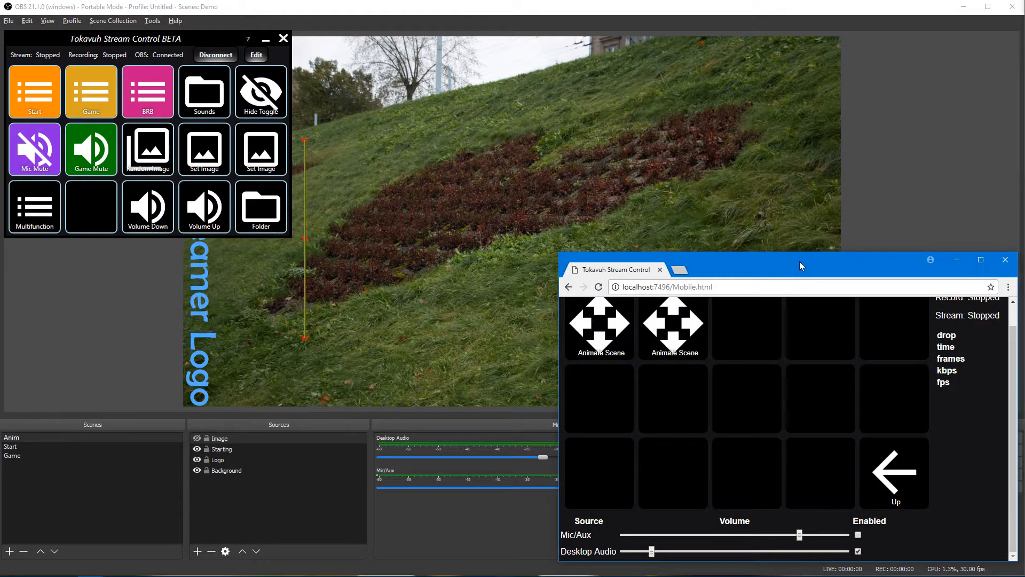
{"action": "left_click_drag", "start_coordinate": [800, 261], "coordinate": [796, 34]}
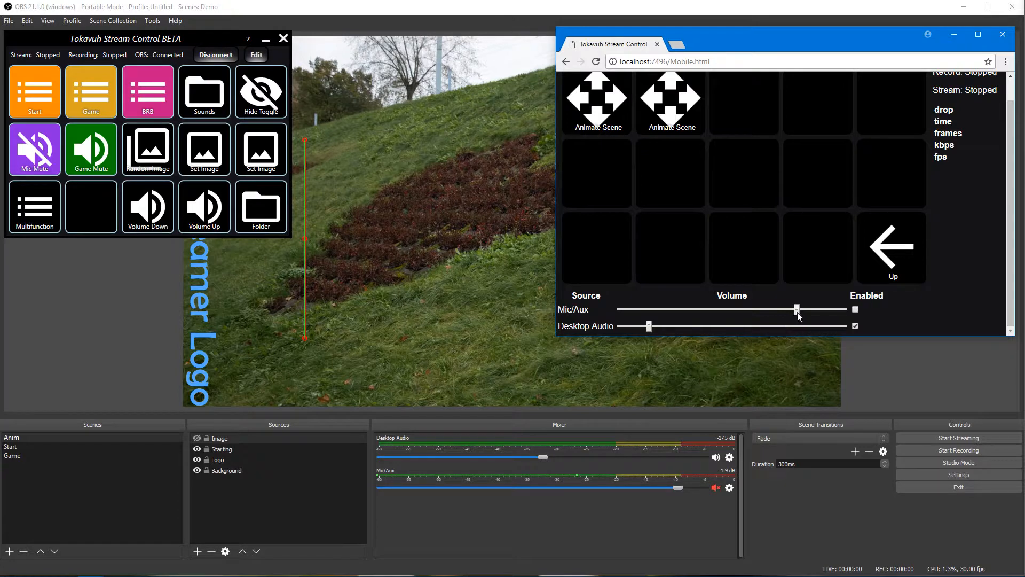
{"action": "mouse_move", "coordinate": [796, 309]}
{"action": "left_mouse_down"}
{"action": "mouse_move", "coordinate": [684, 313]}
{"action": "mouse_move", "coordinate": [797, 311]}
{"action": "left_mouse_up"}
{"action": "left_click_drag", "start_coordinate": [649, 327], "coordinate": [790, 327]}
Step: Toggle the Desktop Audio and Mic/Aux Enabled checkboxes, leaving Mic/Aux unchecked so the mic stays muted
{"action": "left_click", "coordinate": [856, 326]}
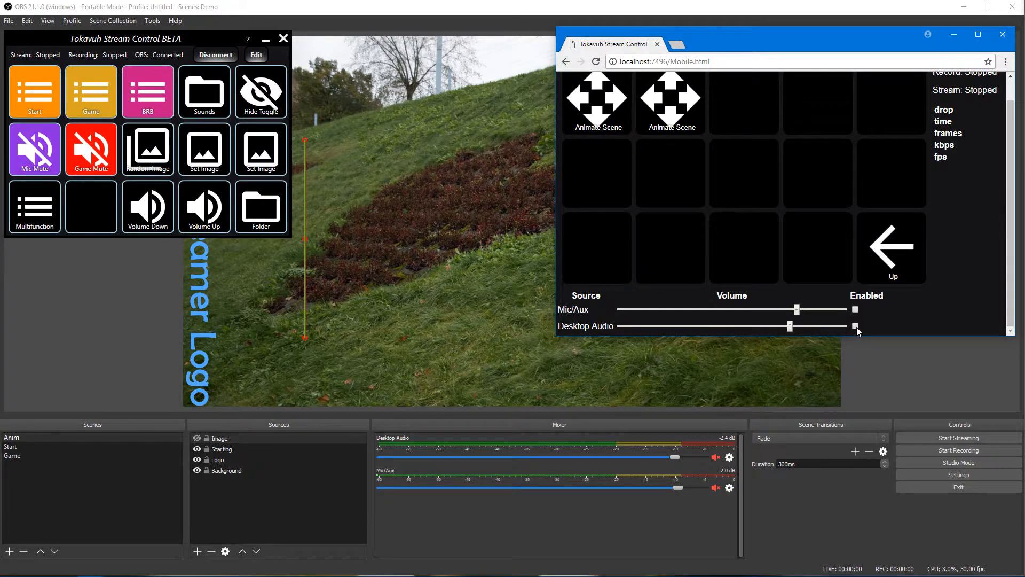
{"action": "left_click", "coordinate": [856, 326]}
{"action": "left_click", "coordinate": [856, 309]}
{"action": "left_click", "coordinate": [856, 309]}
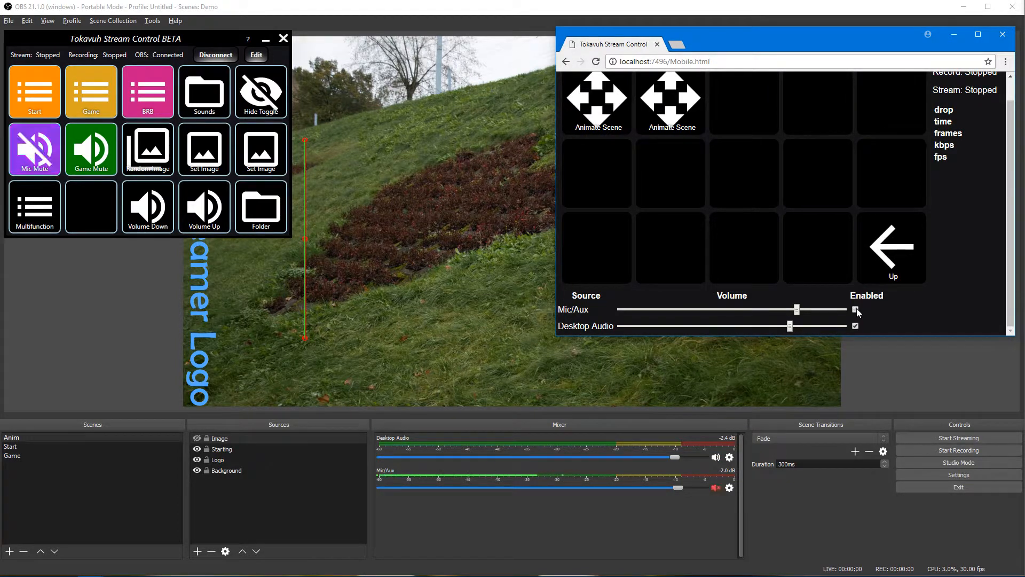
Step: Close the browser remote's Chrome window, leaving OBS in view
{"action": "scroll", "coordinate": [946, 284], "scroll_direction": "up", "scroll_amount": 1}
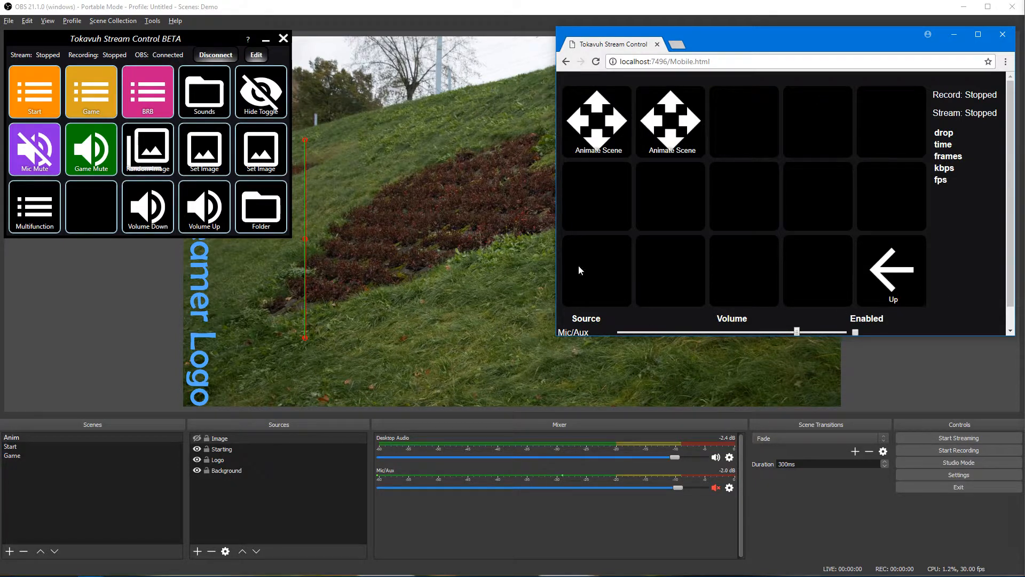
{"action": "scroll", "coordinate": [758, 318], "scroll_direction": "down", "scroll_amount": 1}
{"action": "scroll", "coordinate": [916, 308], "scroll_direction": "up", "scroll_amount": 1}
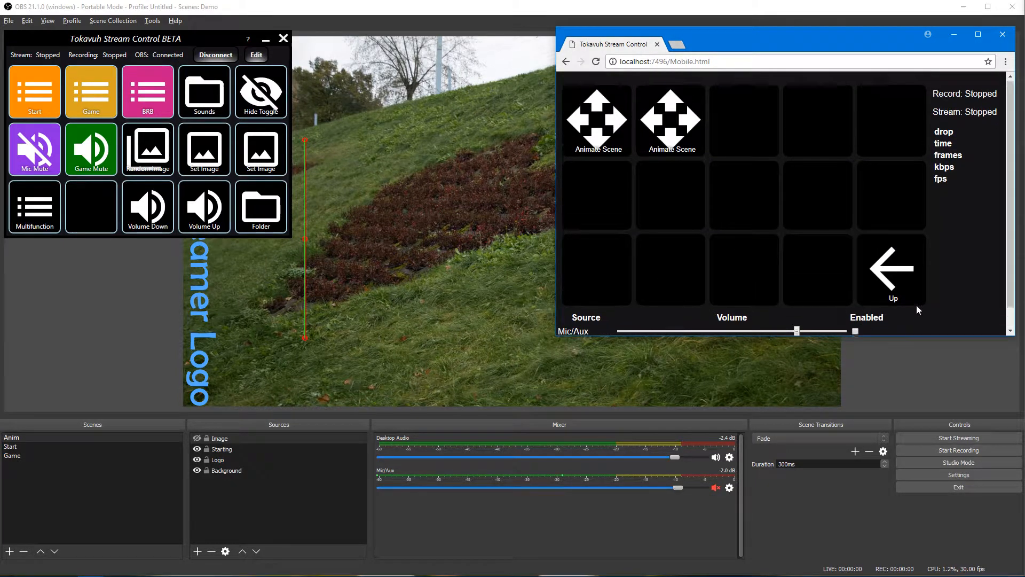
{"action": "left_click", "coordinate": [1002, 36]}
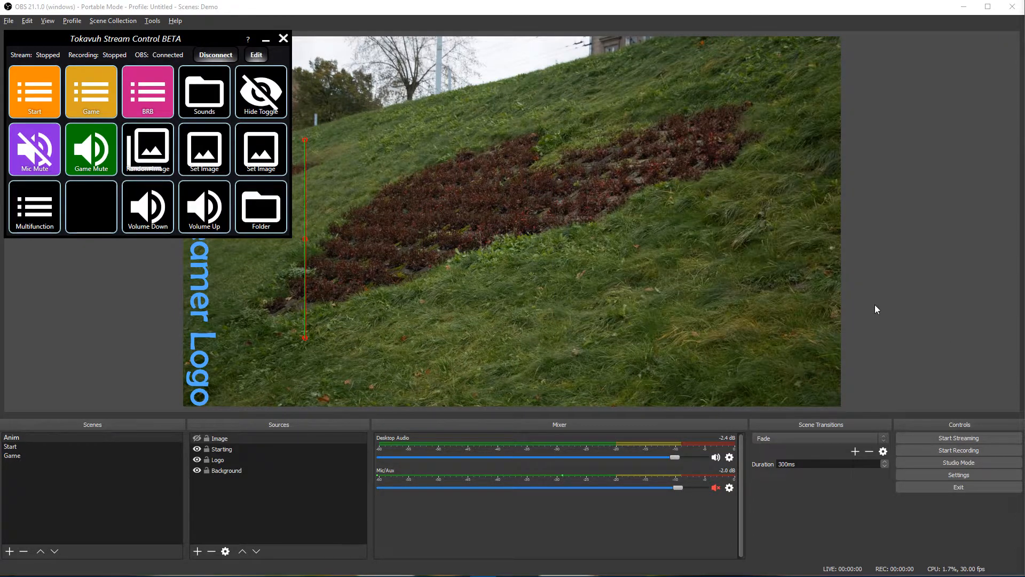